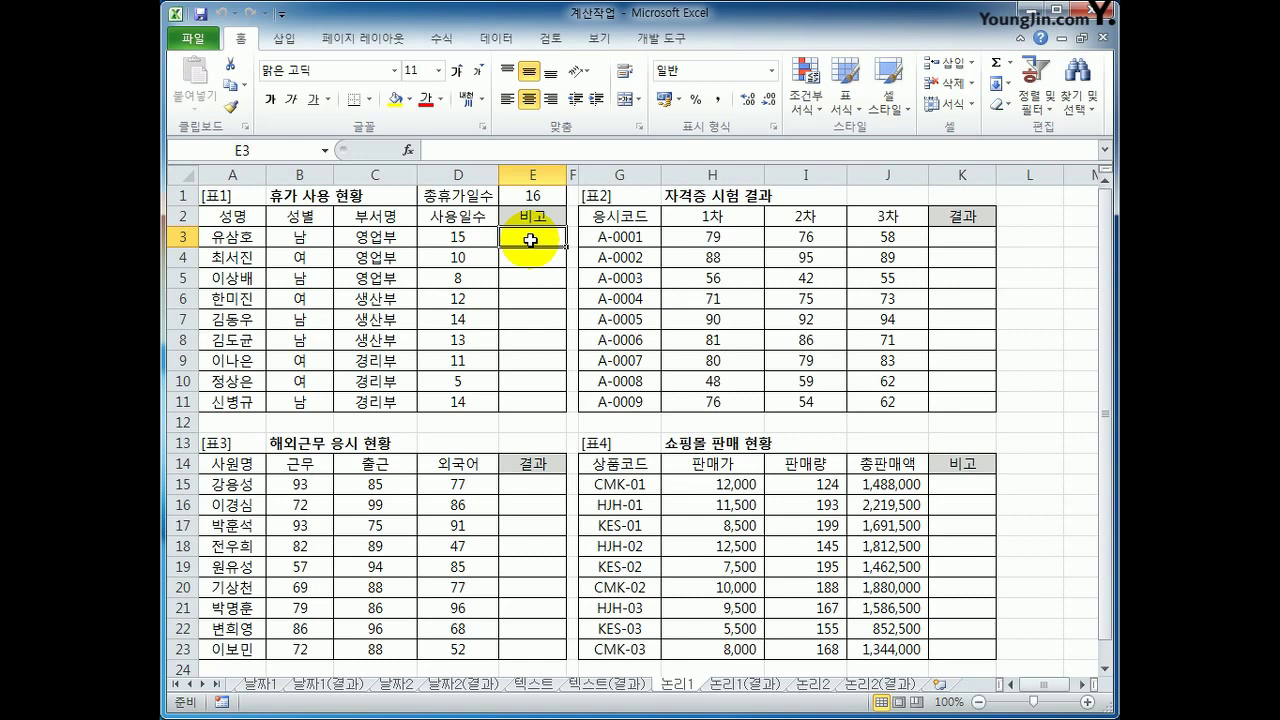
# Begin the remark formula in E3 with an IF that returns "휴가독촉" when $E$1-D3>=8
pyautogui.write('=')
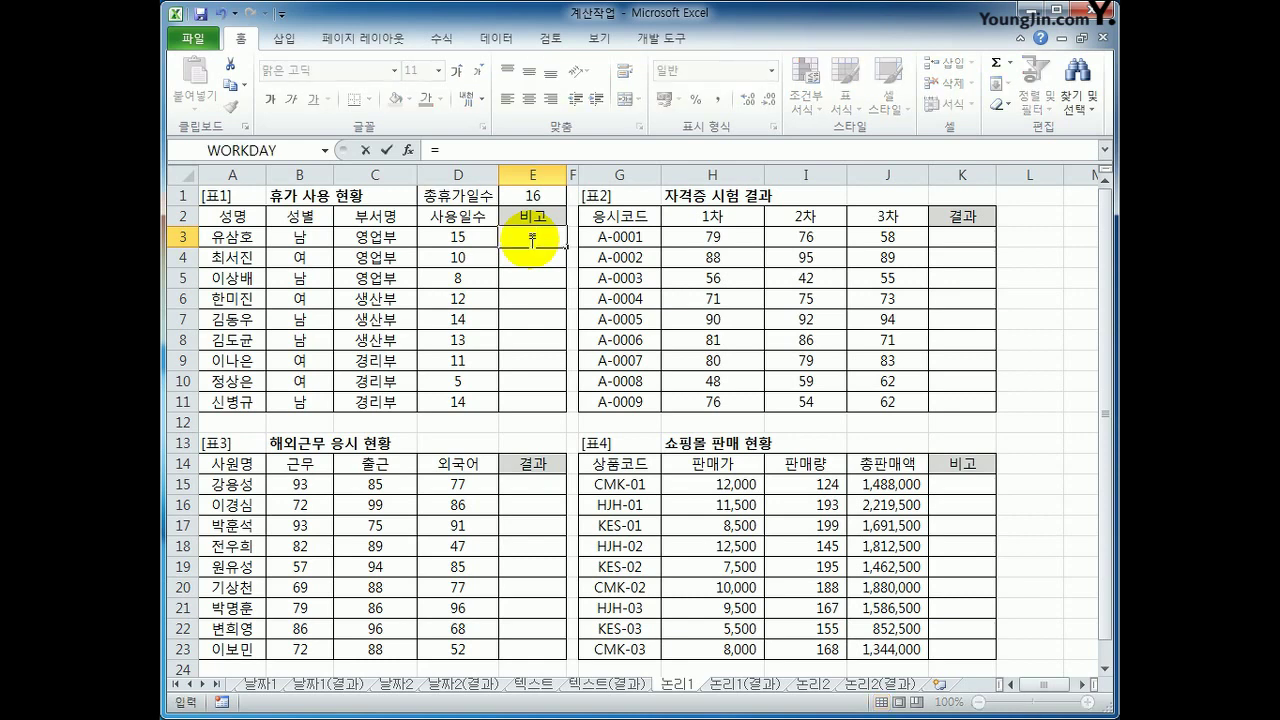
pyautogui.write('if(')
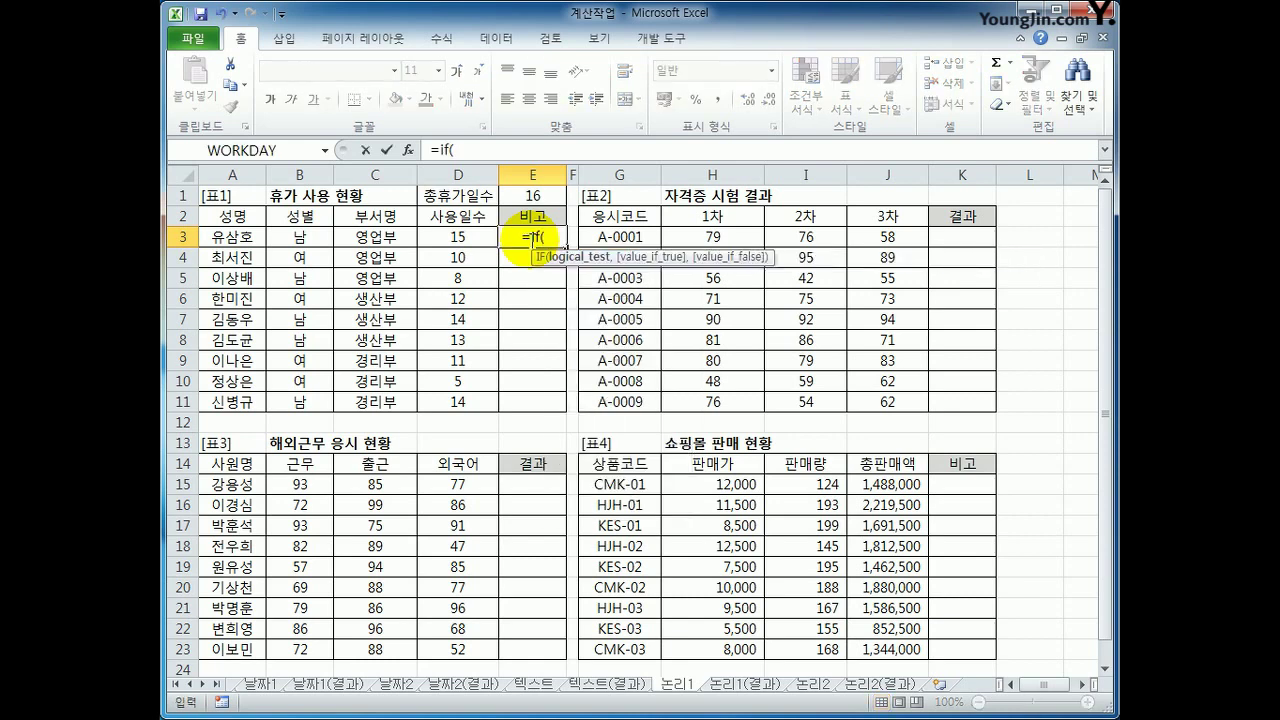
pyautogui.click(533, 195)
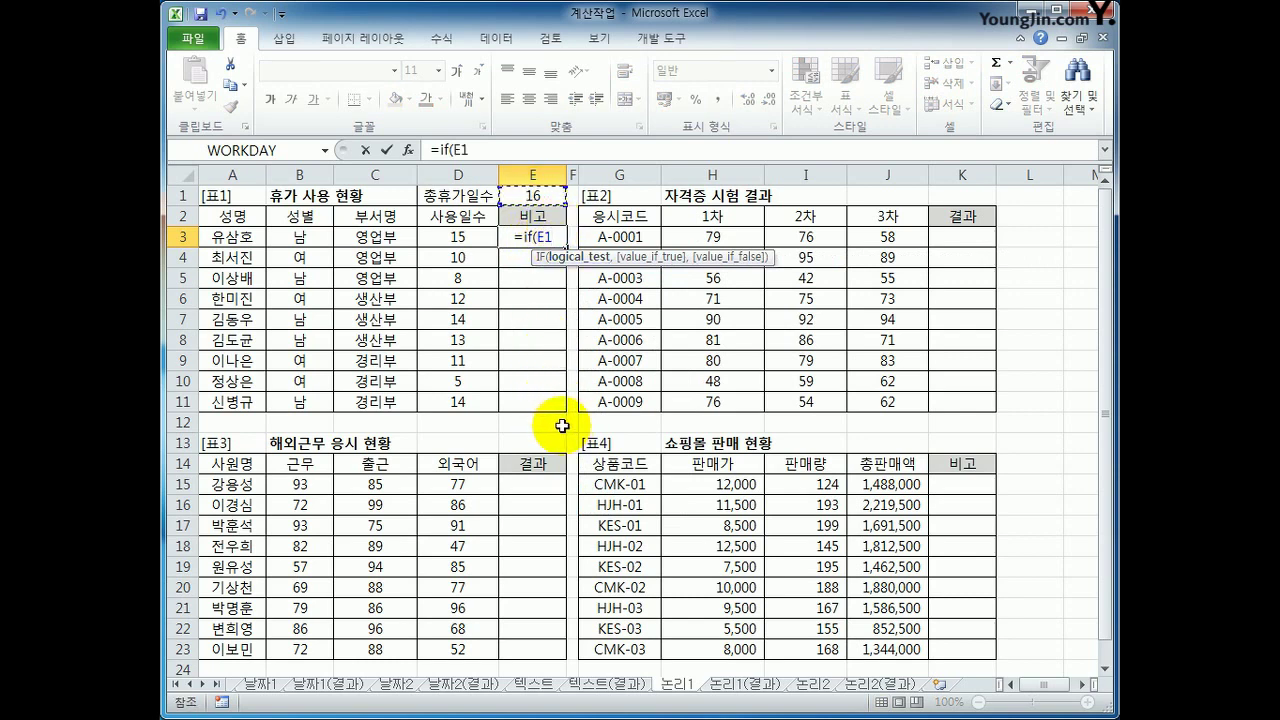
pyautogui.press('F4')
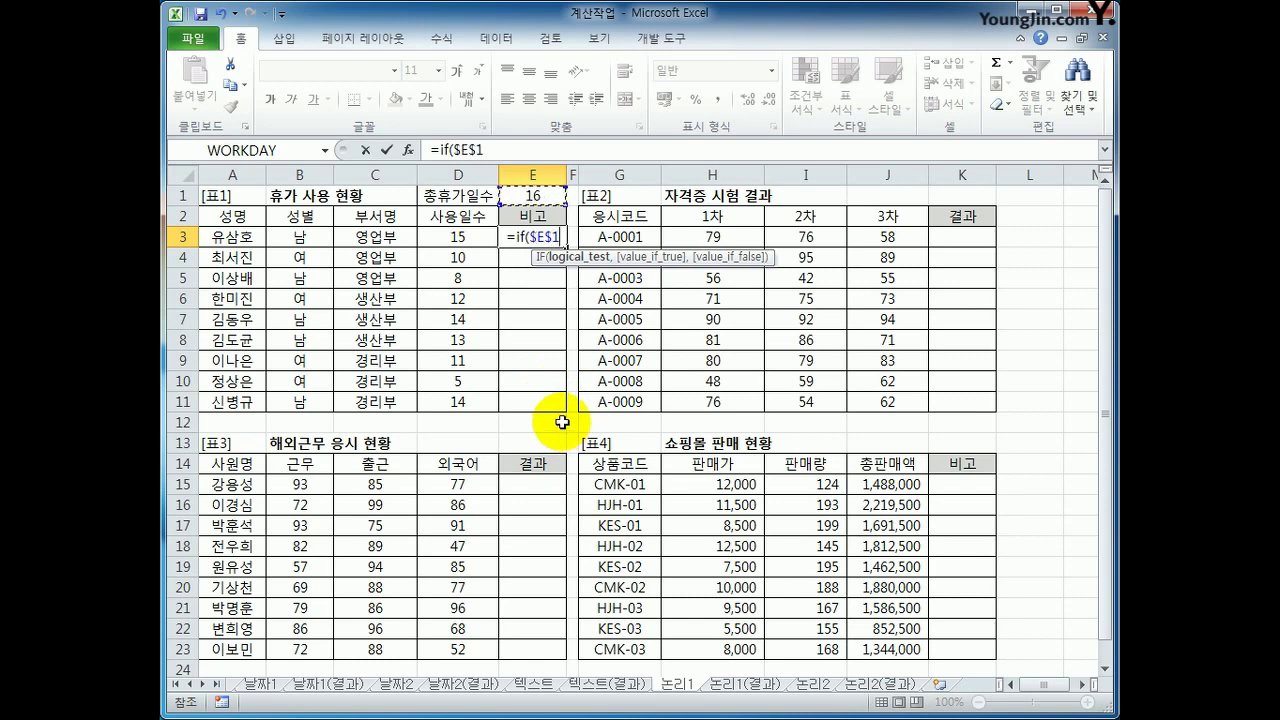
pyautogui.write('-')
pyautogui.click(477, 240)
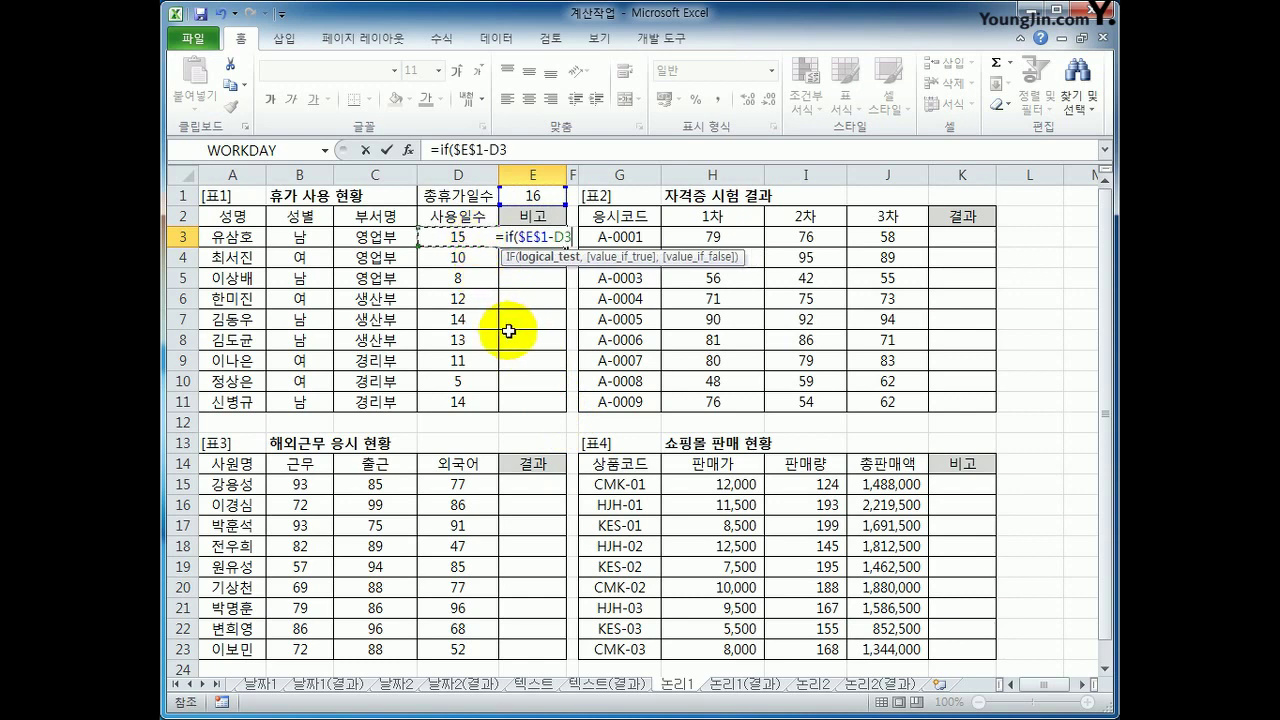
pyautogui.write('>=8,')
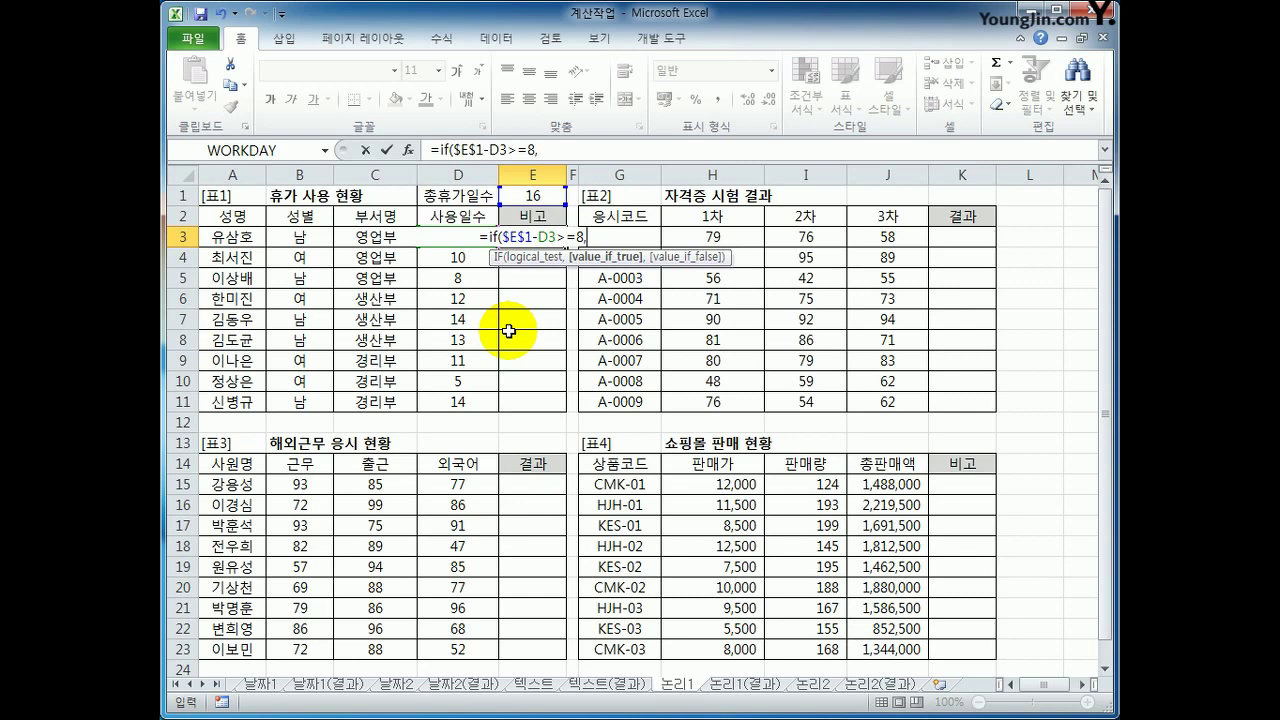
pyautogui.write('"휴가')
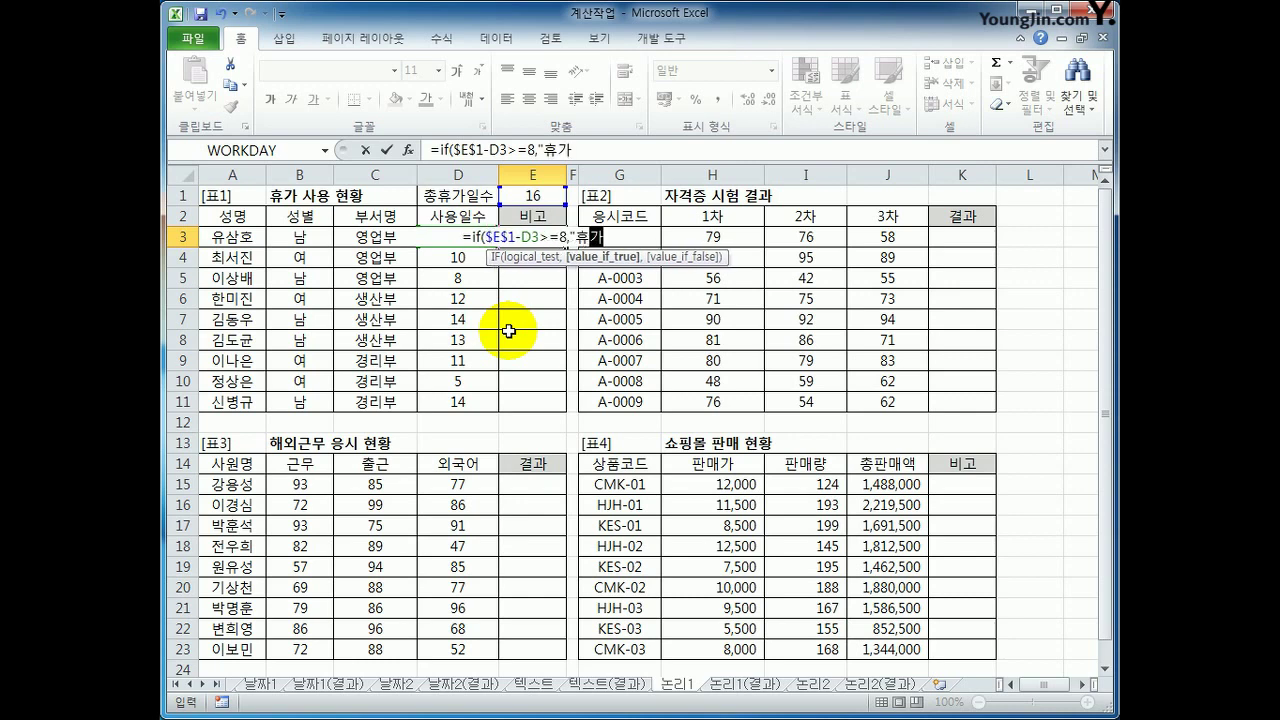
pyautogui.write('독촉",')
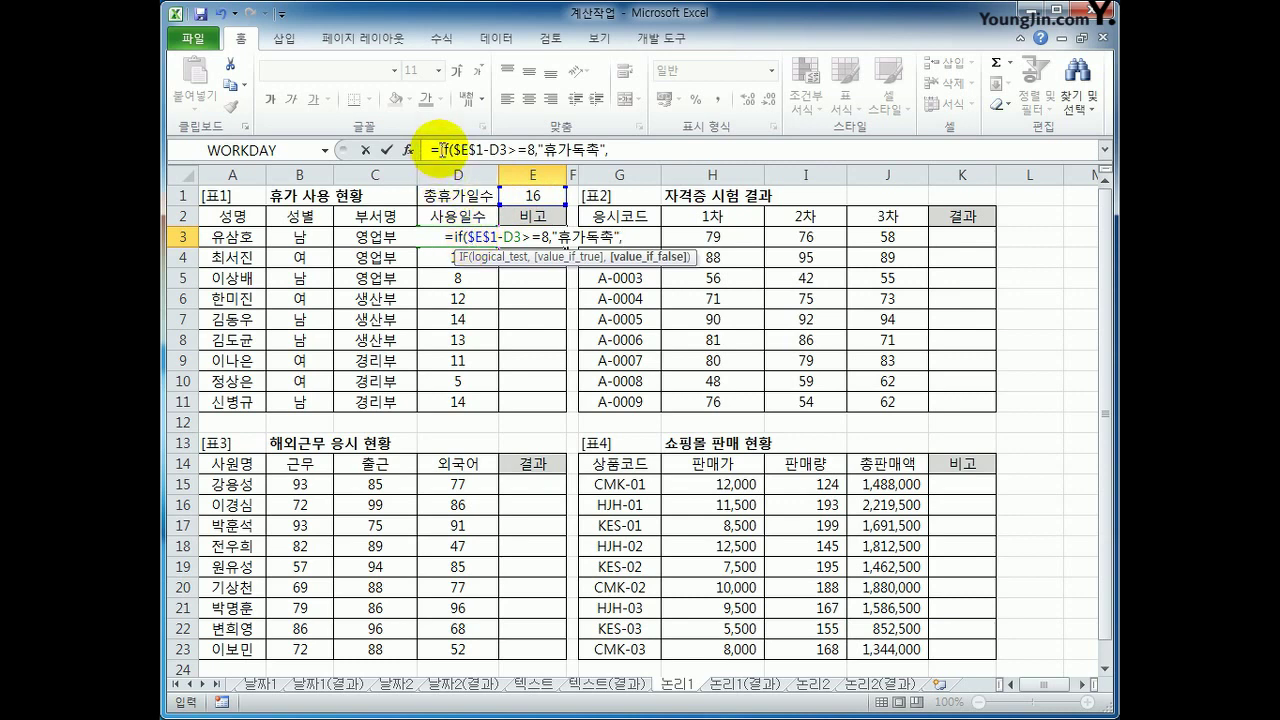
# Duplicate the IF($E$1-D3>=8,"휴가독촉", portion of the E3 formula as its value-if-false argument
pyautogui.moveTo(441, 150); pyautogui.dragTo(612, 153)
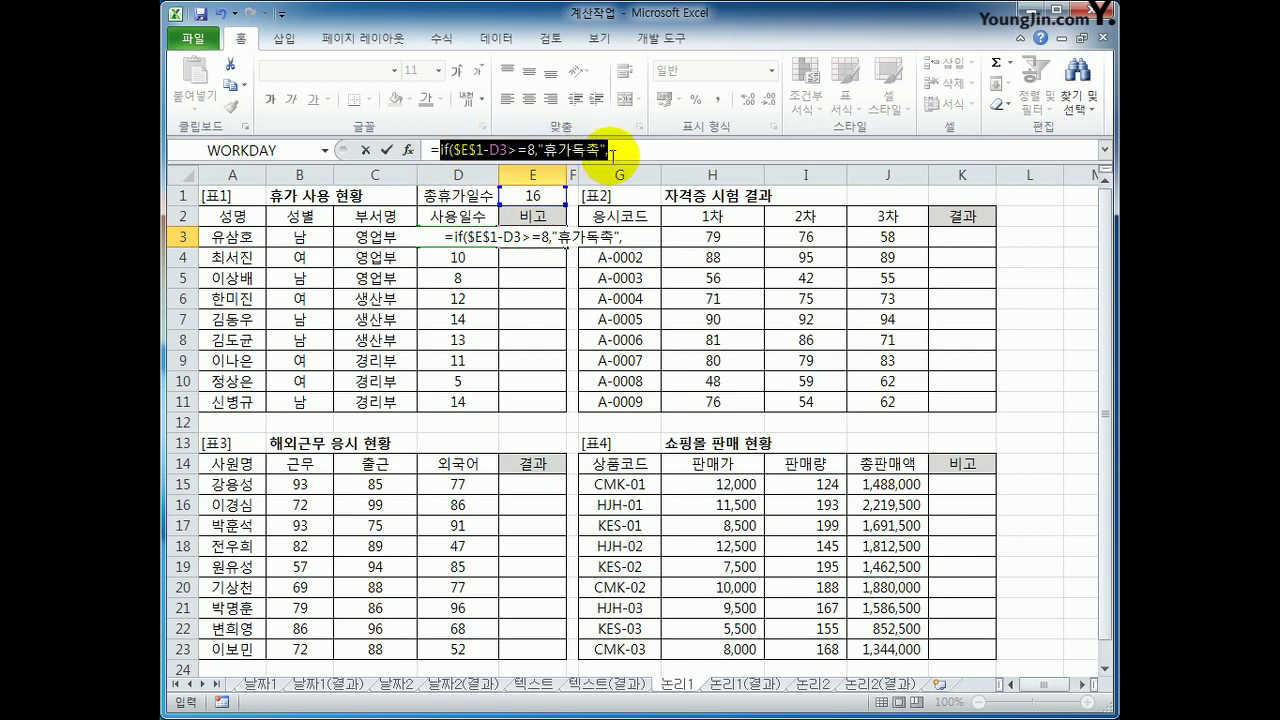
pyautogui.moveTo(612, 153); pyautogui.dragTo(619, 151)
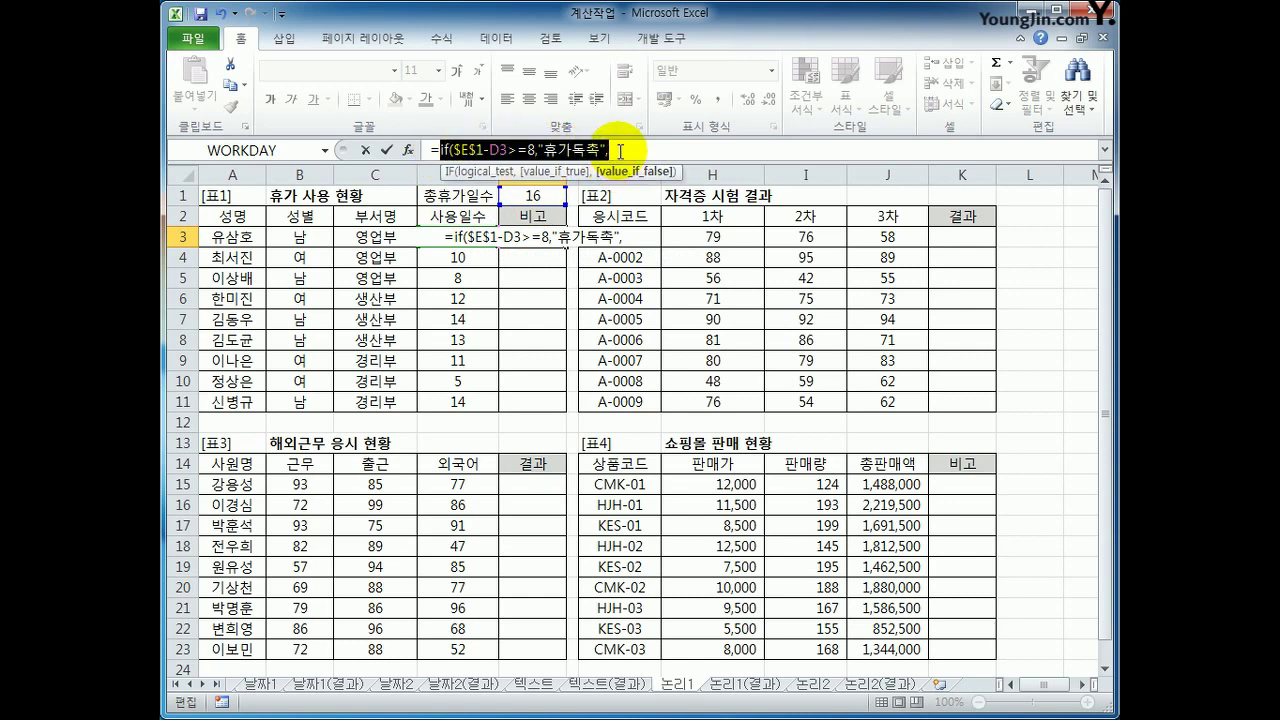
pyautogui.hotkey('ctrl', 'c')
pyautogui.click(620, 151)
pyautogui.hotkey('ctrl', 'v')
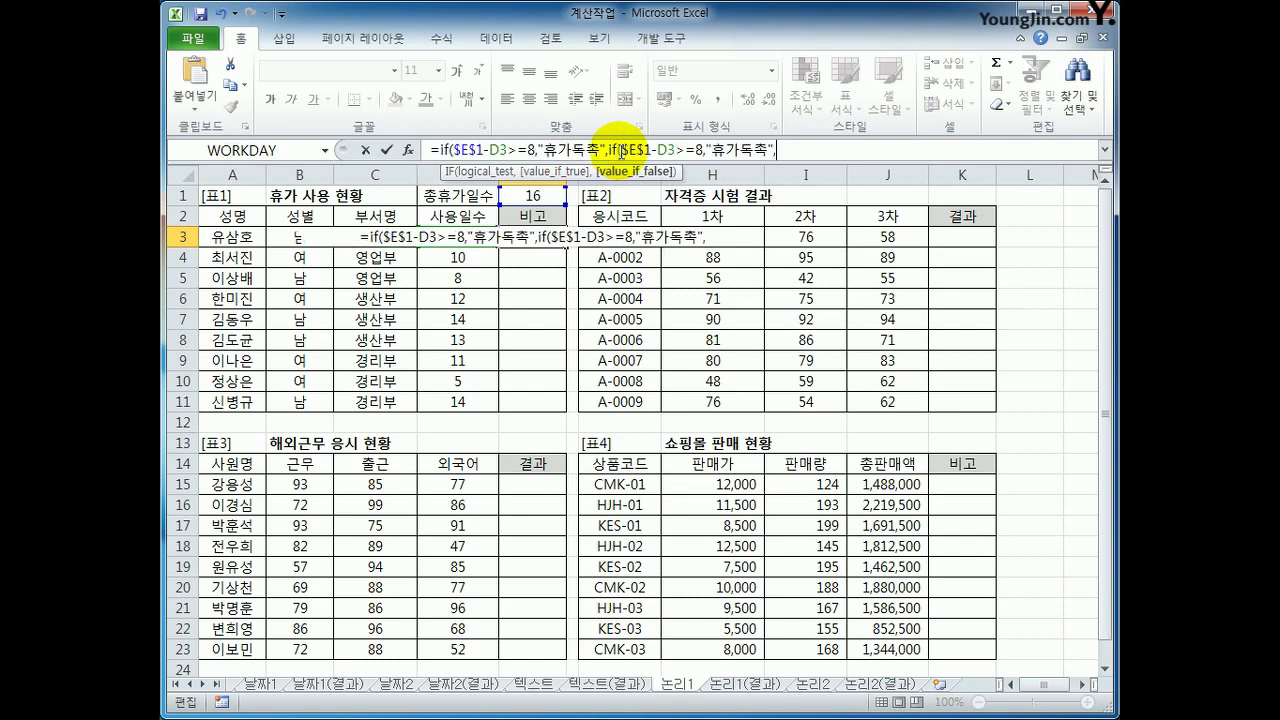
# Change the nested IF in E3 to test for >=4 and return "휴가권장"
pyautogui.click(692, 151)
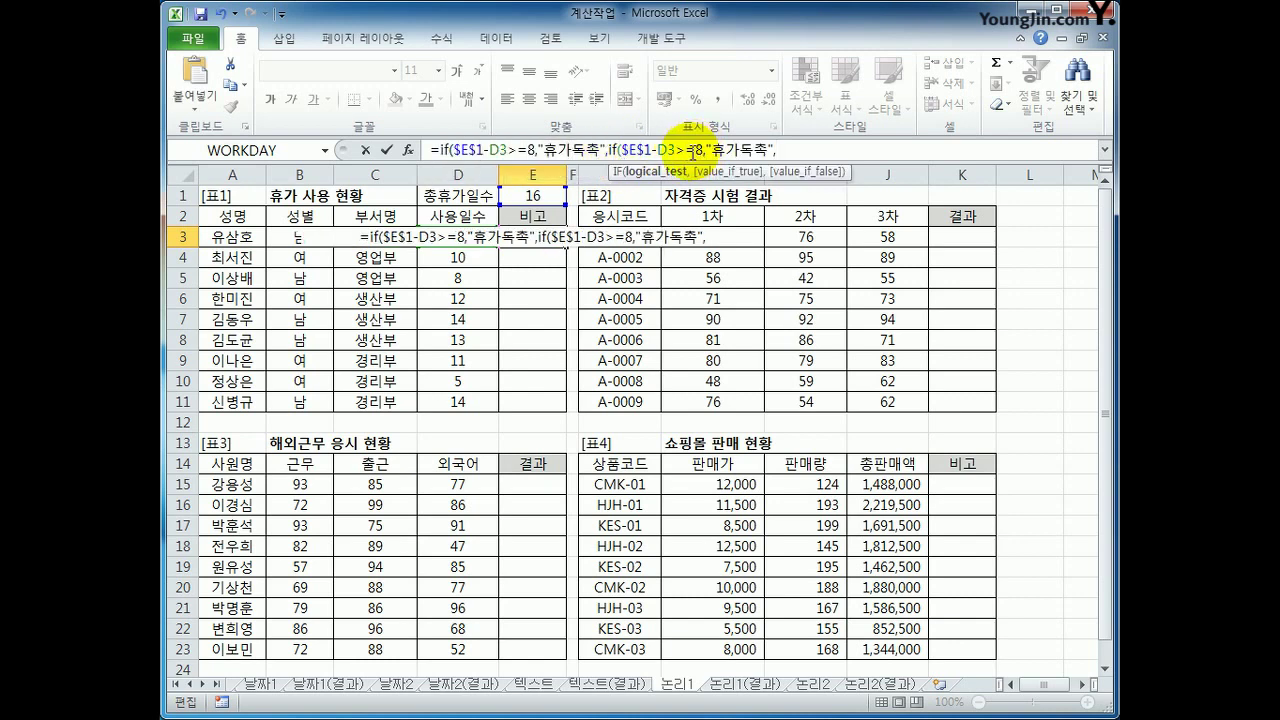
pyautogui.moveTo(692, 151); pyautogui.dragTo(701, 151)
pyautogui.write('4')
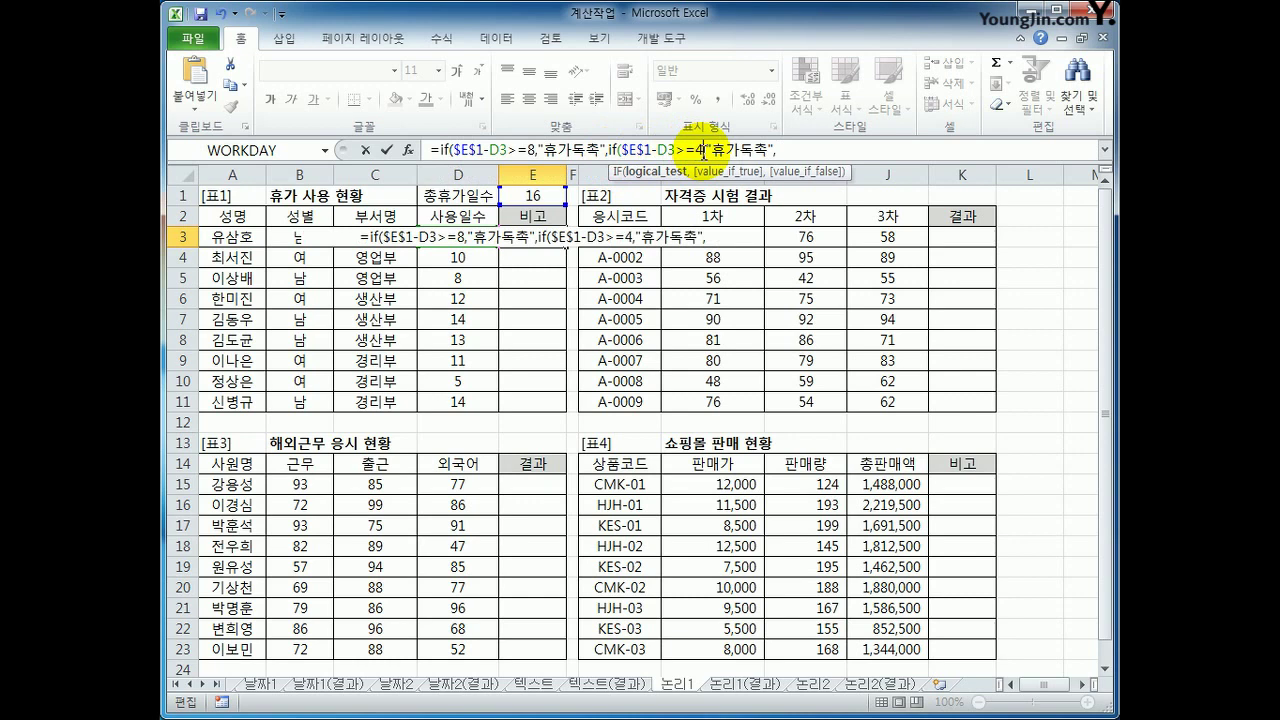
pyautogui.click(738, 151)
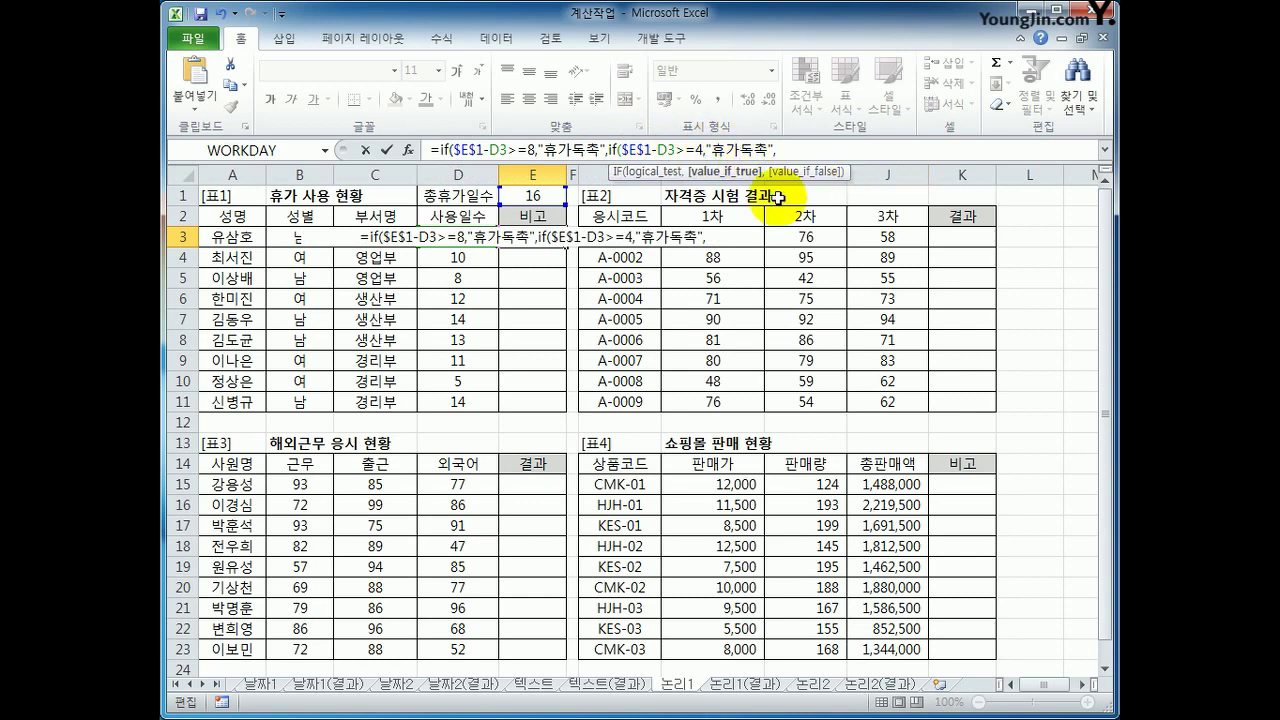
pyautogui.hotkey('shift', 'Right')
pyautogui.hotkey('shift', 'Right')
pyautogui.write('권장')
# Complete the E3 formula with empty text ("") as the final false result, and fill it down through E11
pyautogui.press('End')
pyautogui.write('""')
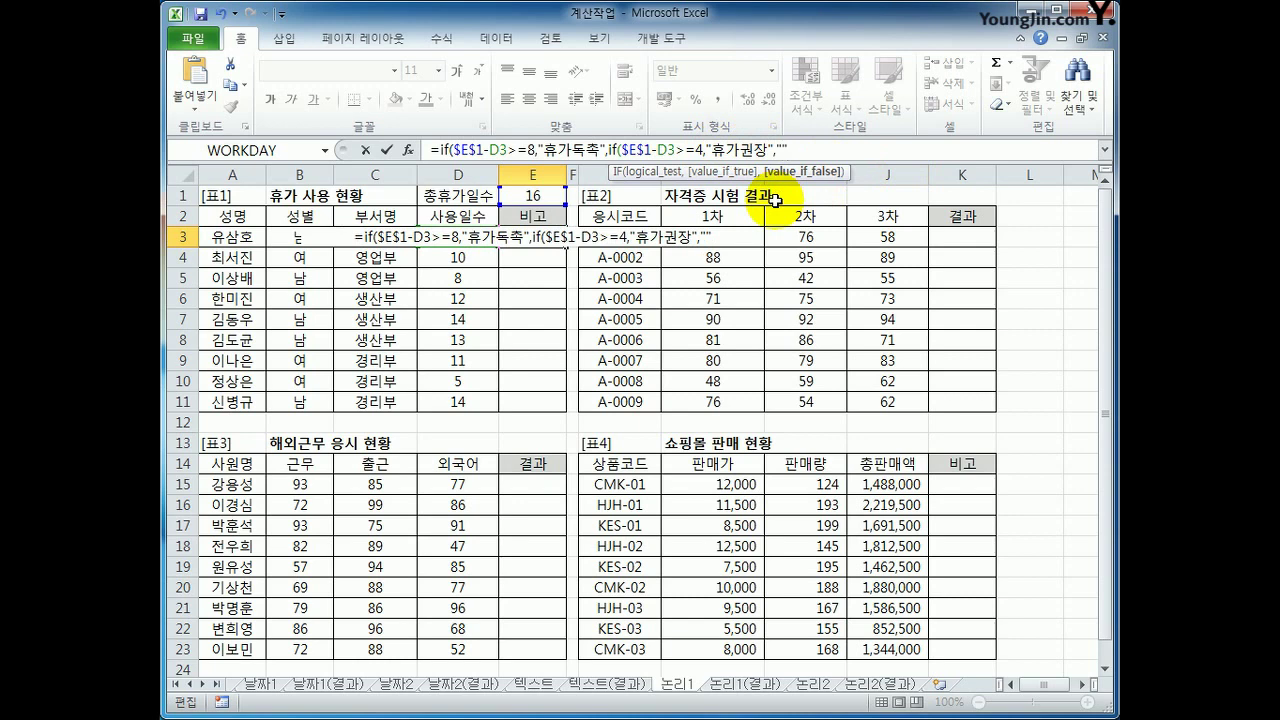
pyautogui.write(')')
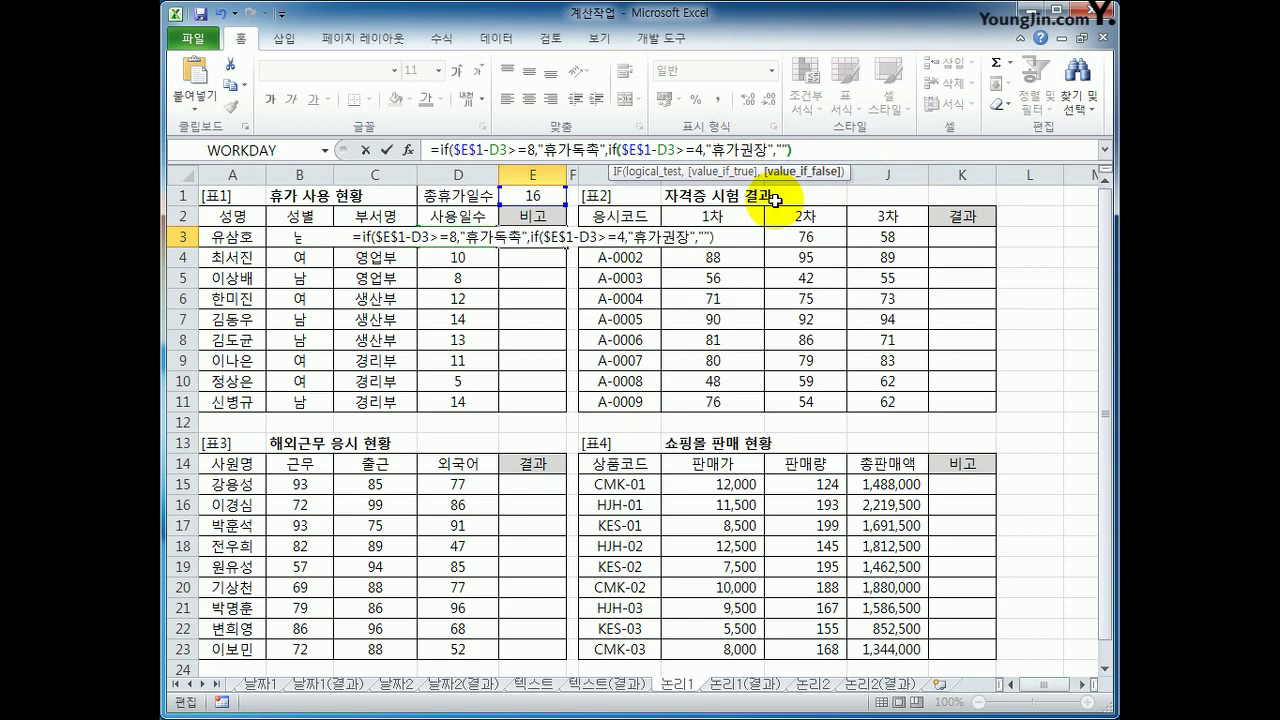
pyautogui.write(')')
pyautogui.press('Return')
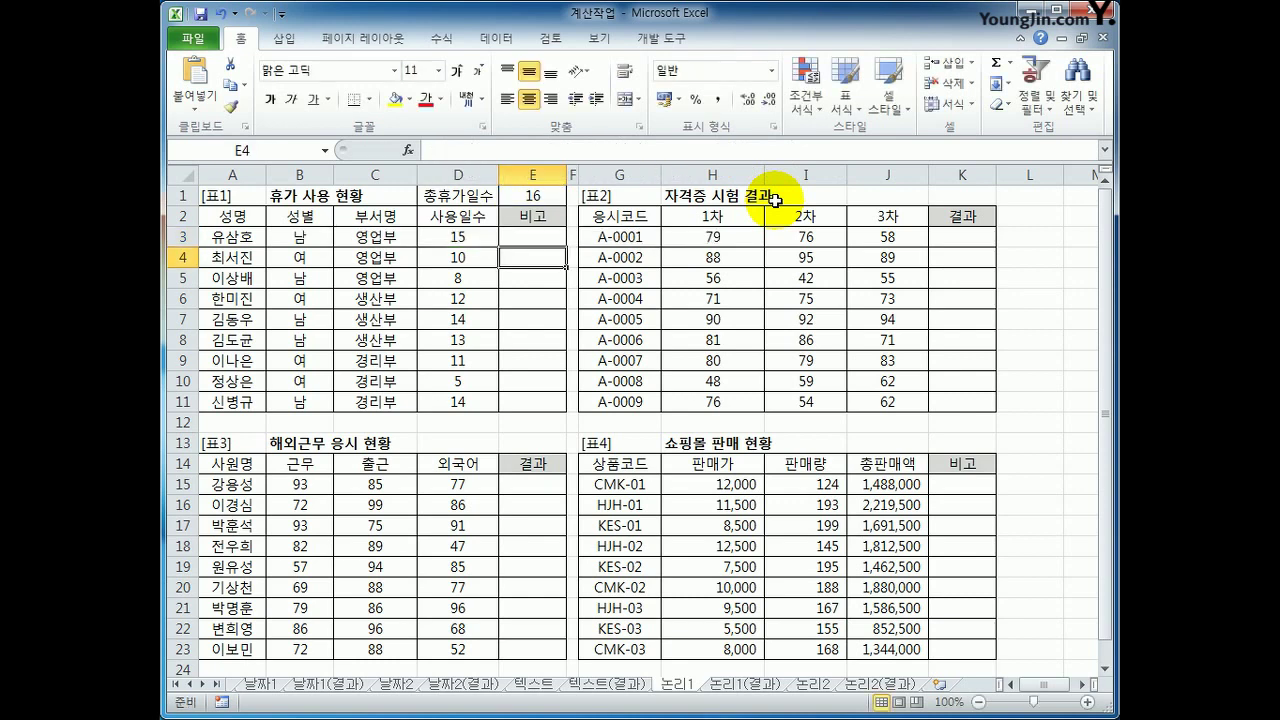
pyautogui.click(530, 236)
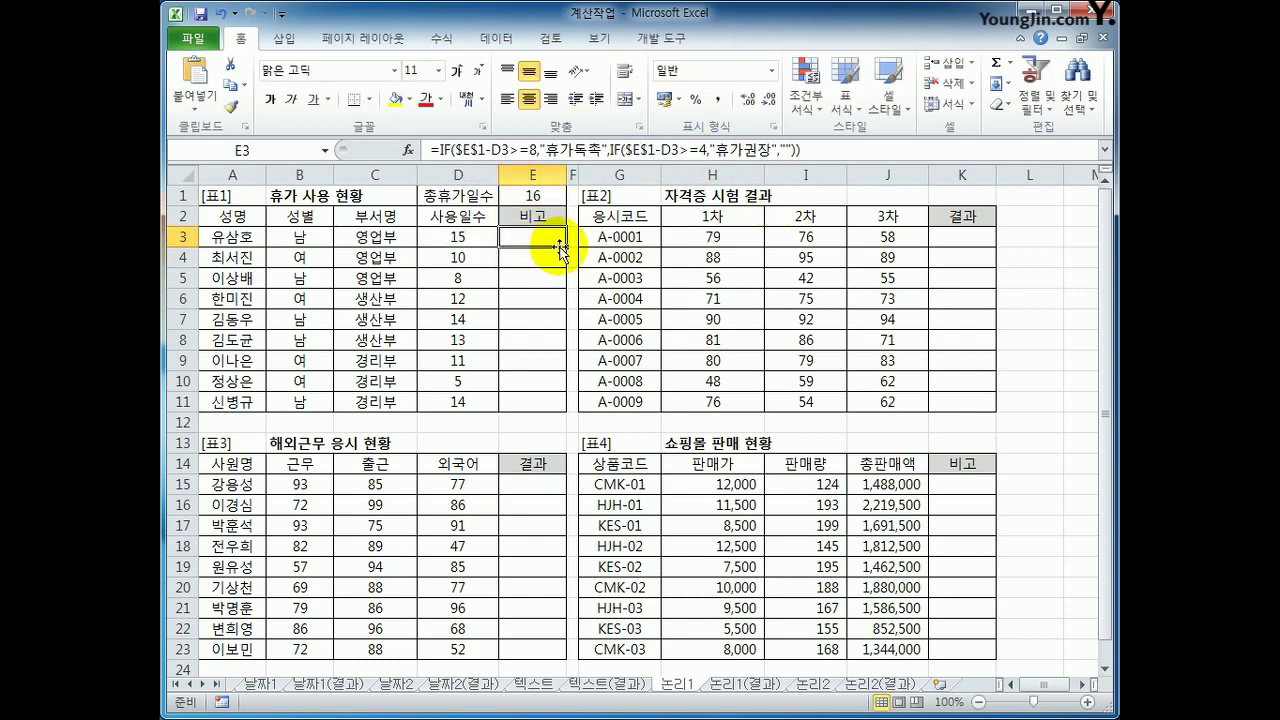
pyautogui.moveTo(565, 247); pyautogui.dragTo(557, 416)
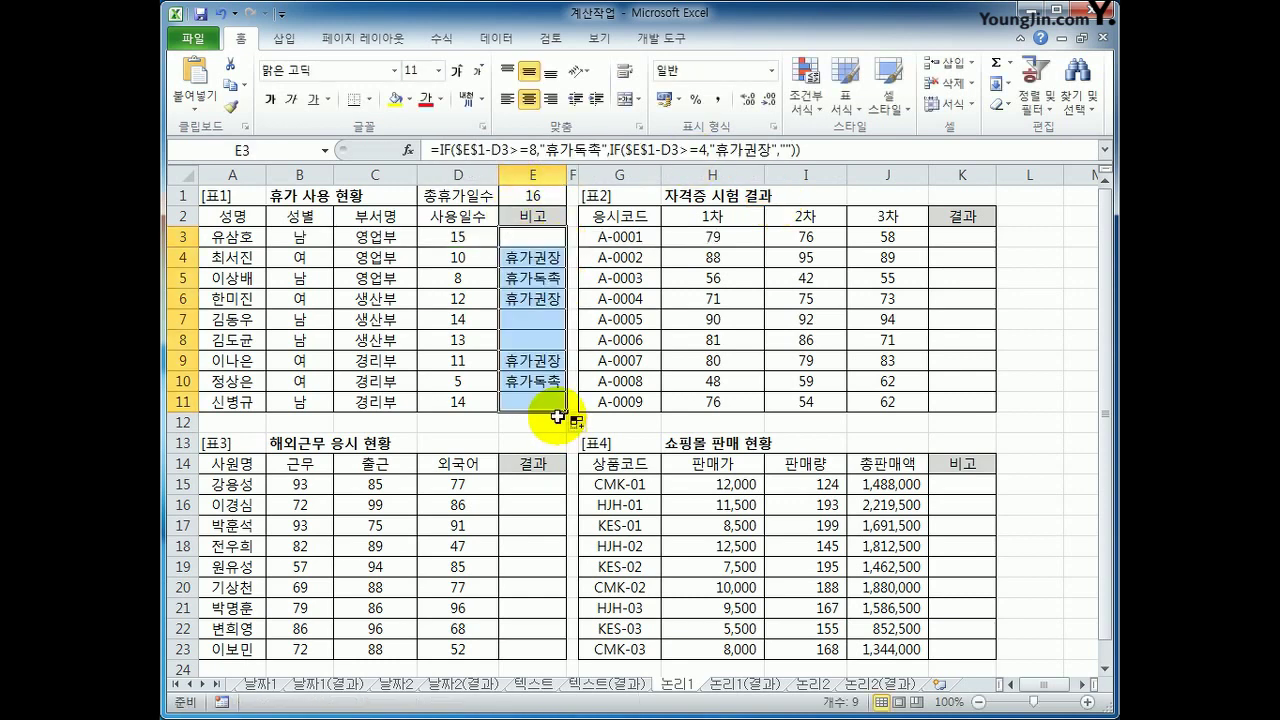
# Begin the result formula in K3 with an IF whose OR test checks H3>=80, I3>=80 and J3>=80
pyautogui.click(966, 242)
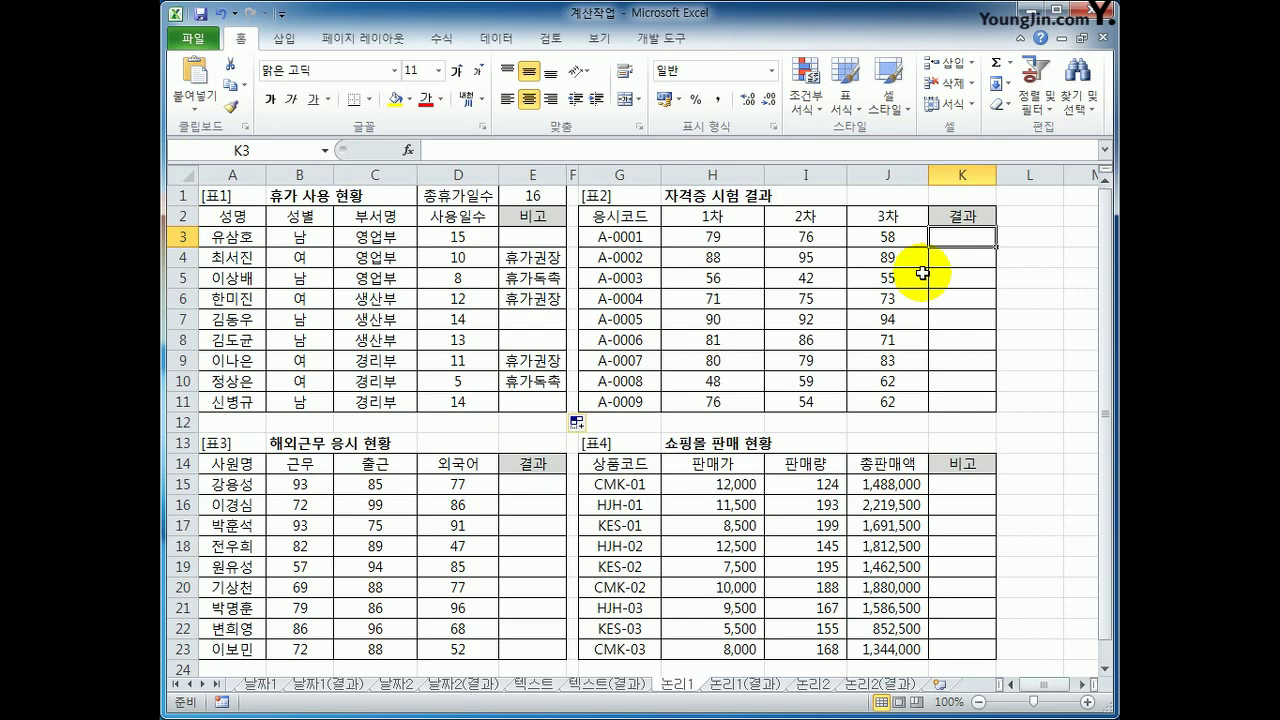
pyautogui.write('=')
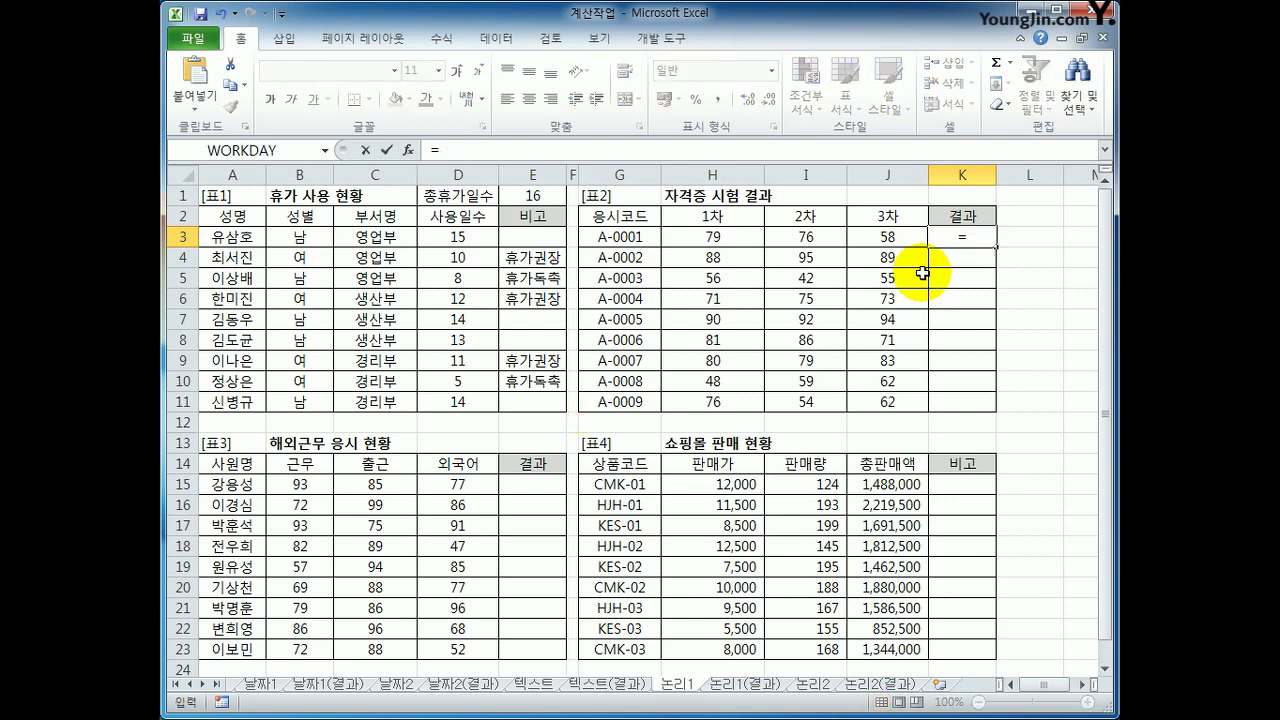
pyautogui.write('if(or')
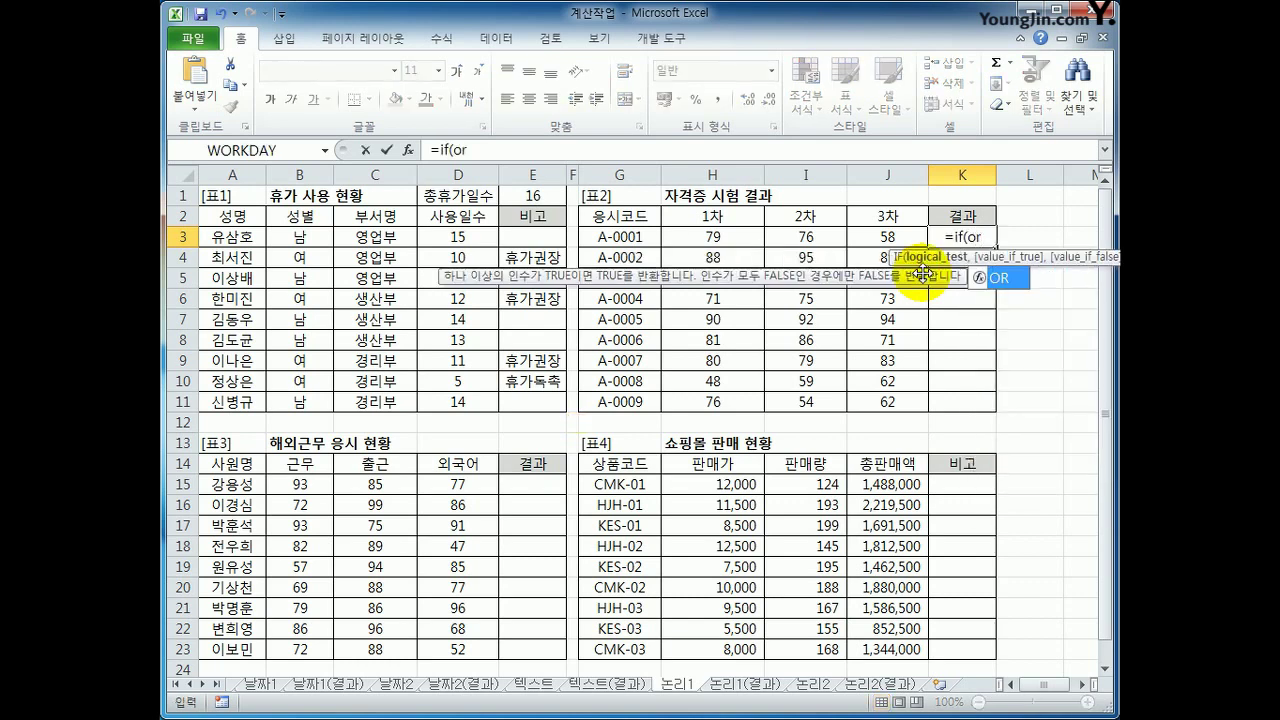
pyautogui.press('Tab')
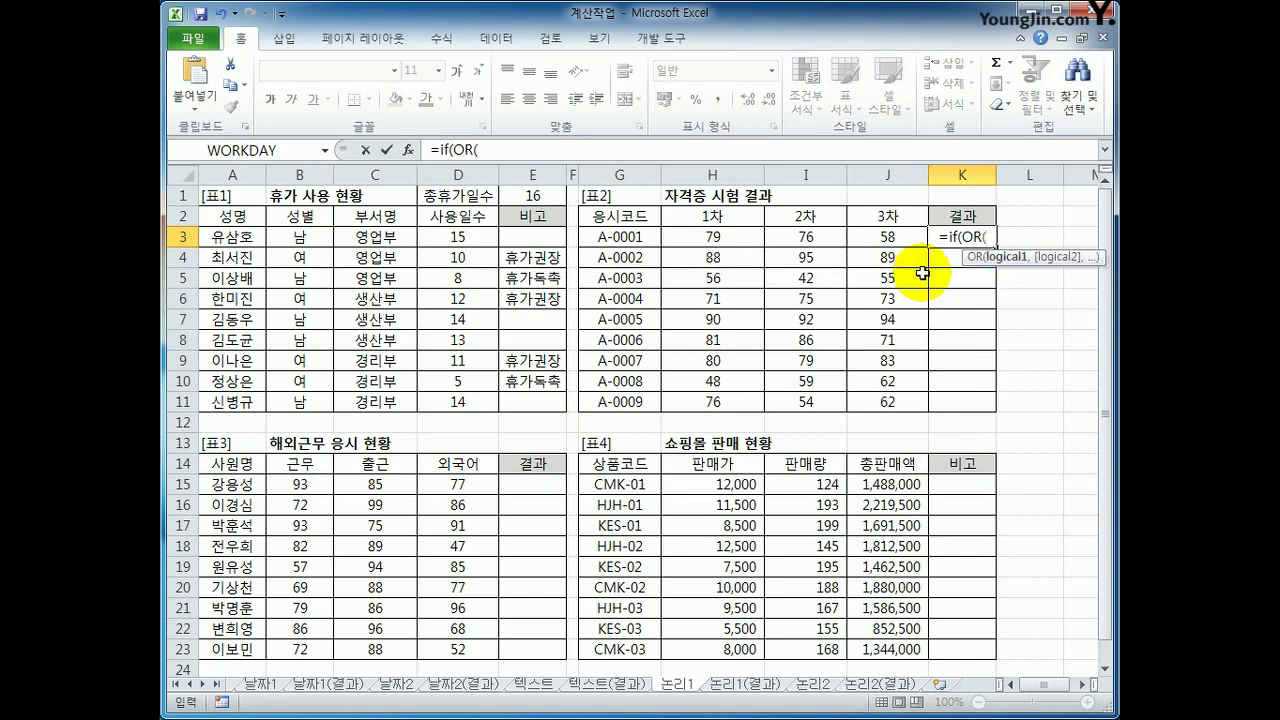
pyautogui.click(675, 234)
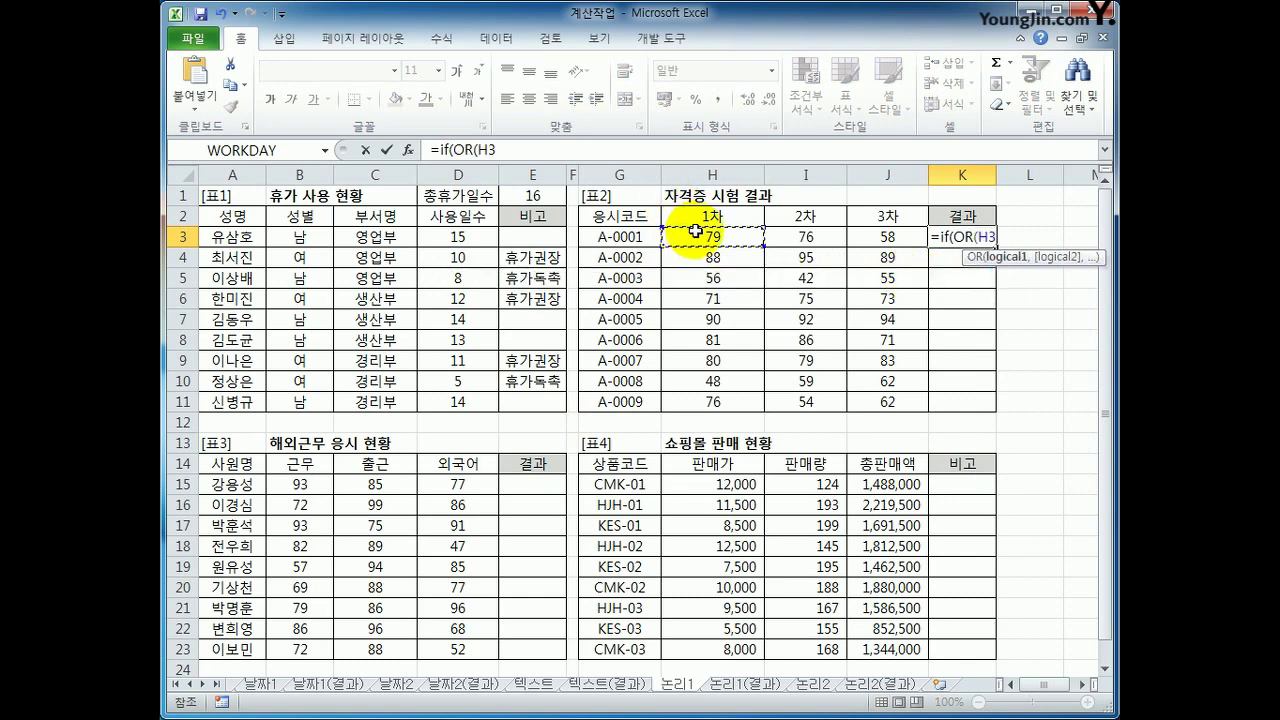
pyautogui.write('>=80,')
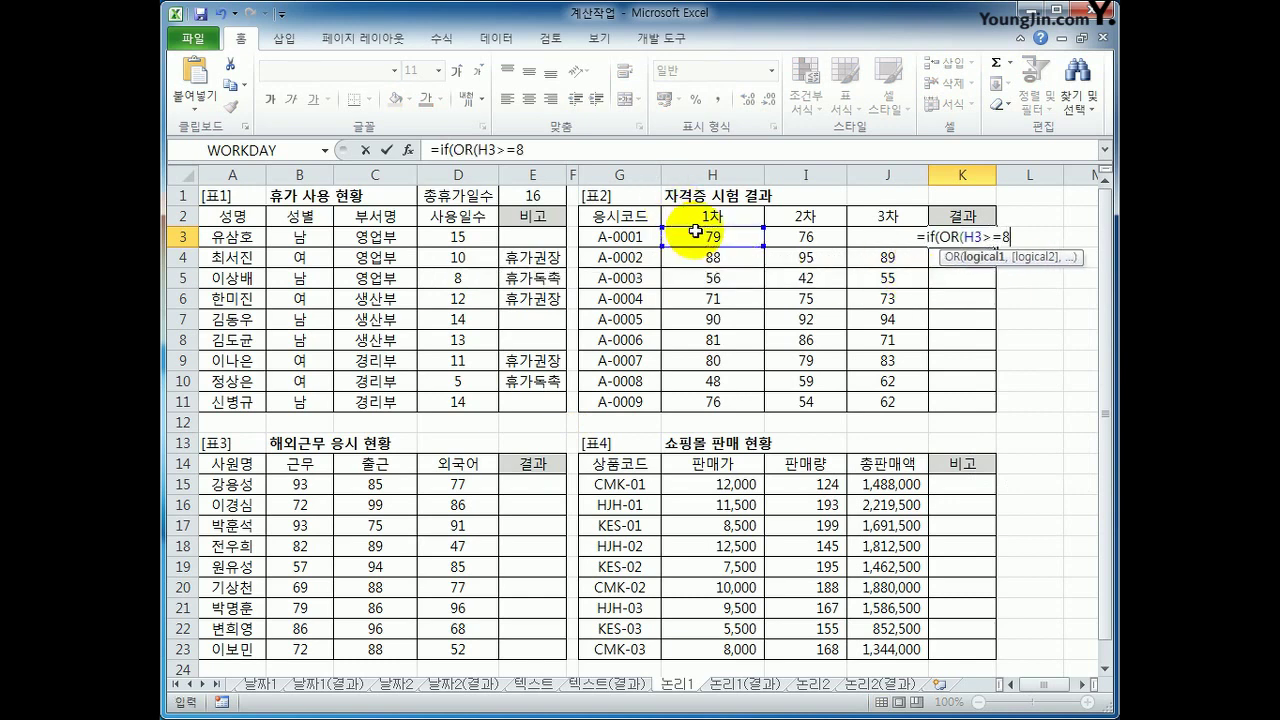
pyautogui.click(829, 234)
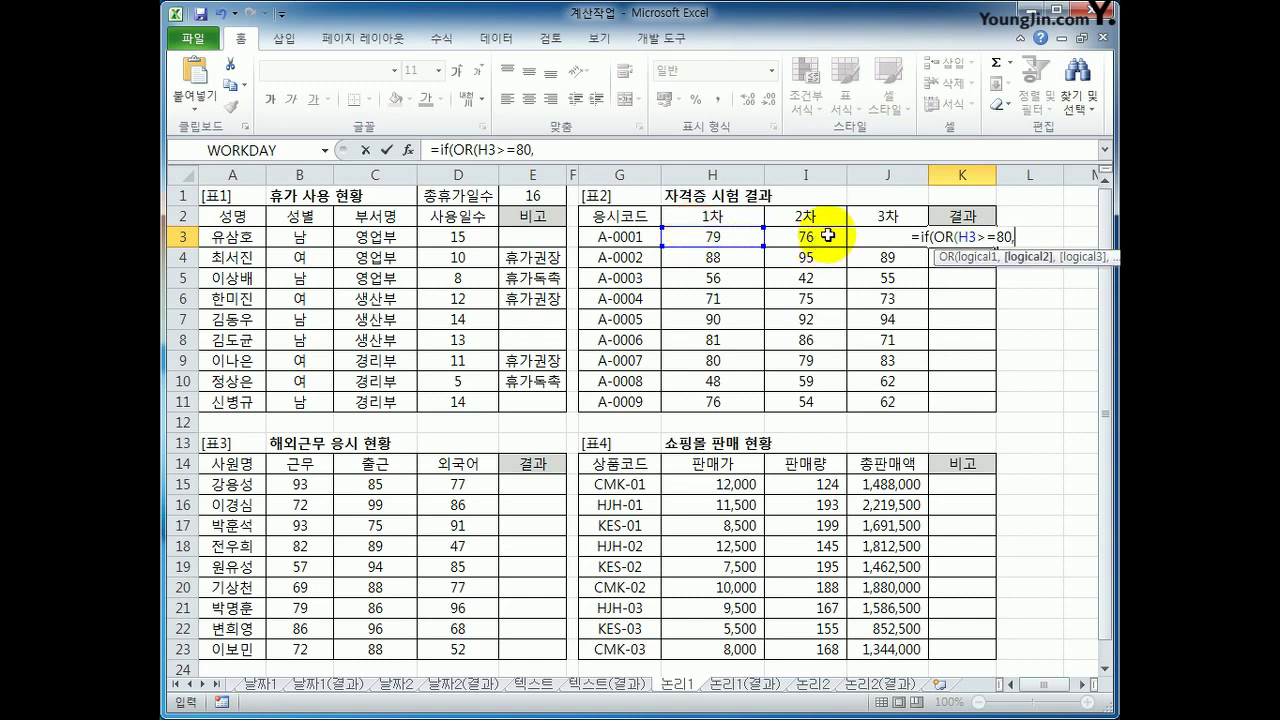
pyautogui.write('>=80,')
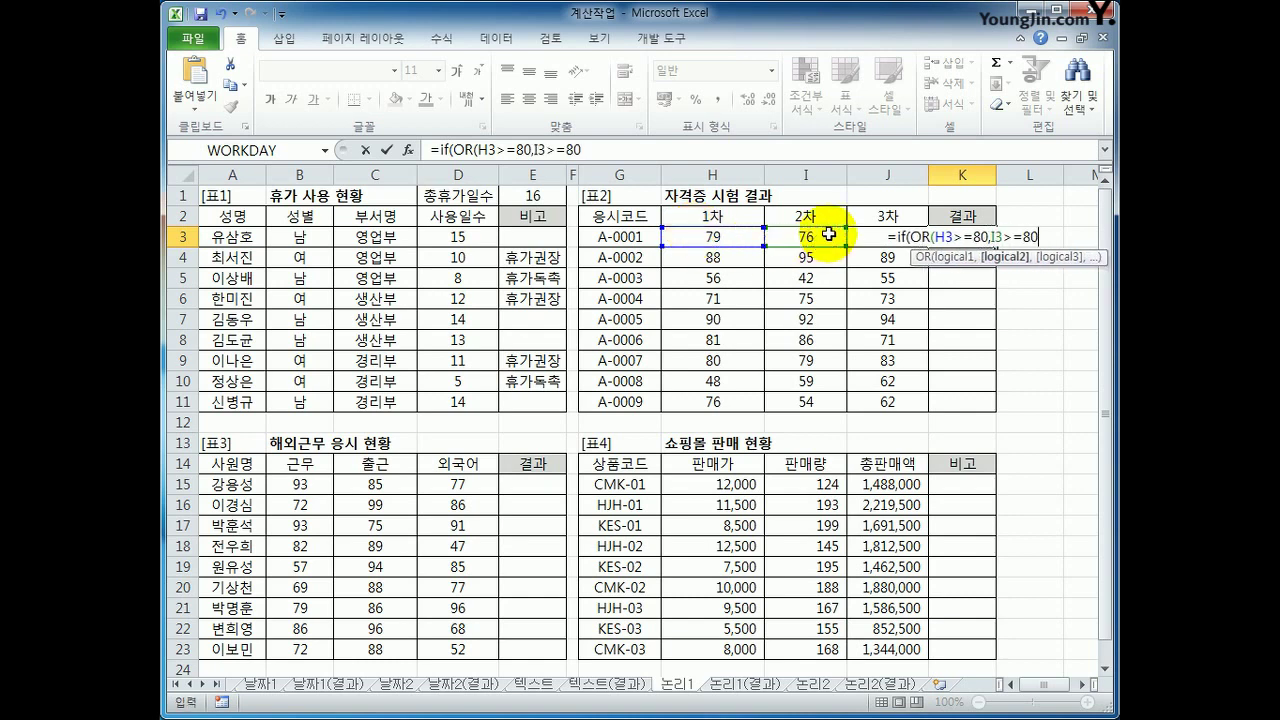
pyautogui.press('Left')
pyautogui.write('>=80')
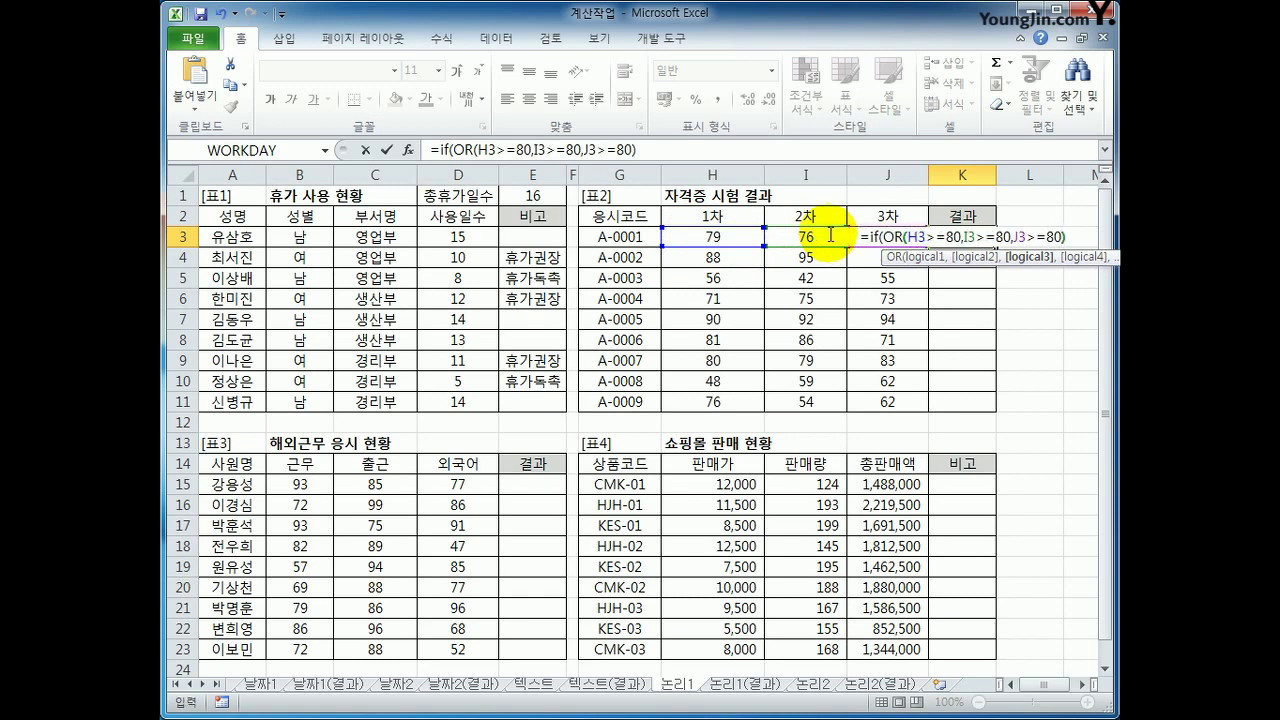
# Close the OR test in K3 and make the IF return "합격" when true and "불합격" when false
pyautogui.write('),')
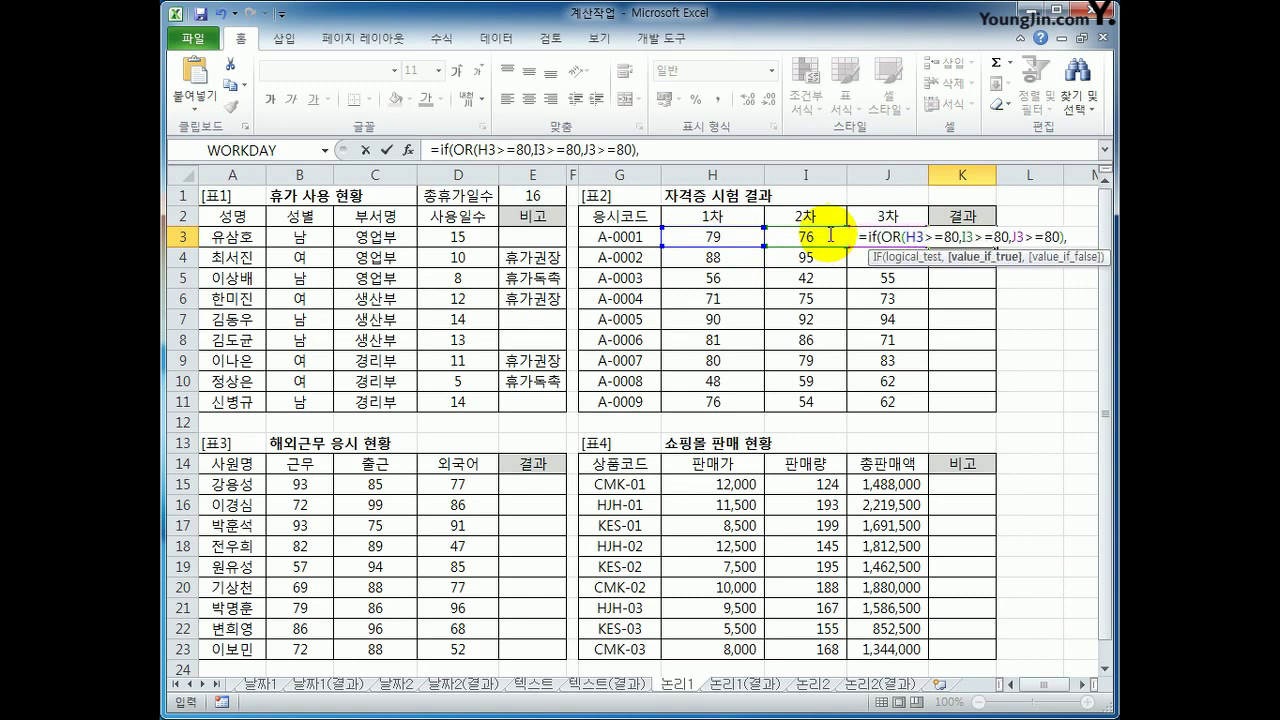
pyautogui.write('"gk')
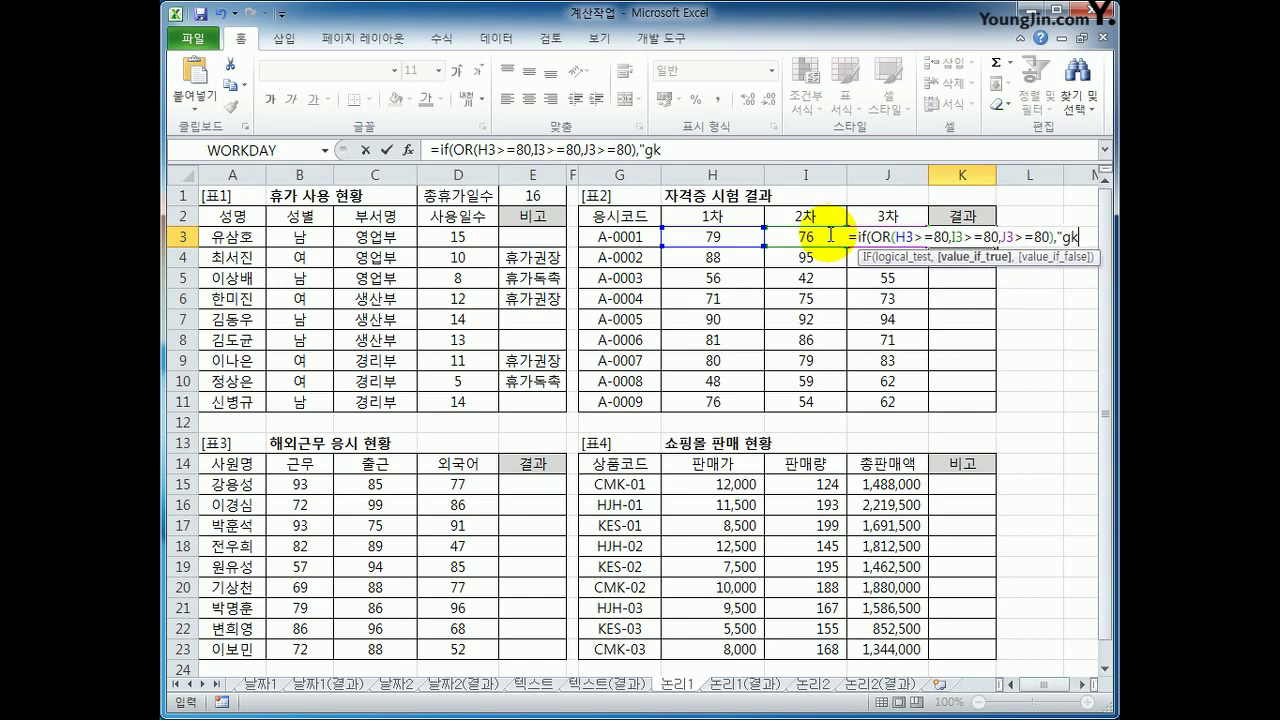
pyautogui.press('BackSpace')
pyautogui.press('BackSpace')
pyautogui.write('합격",')
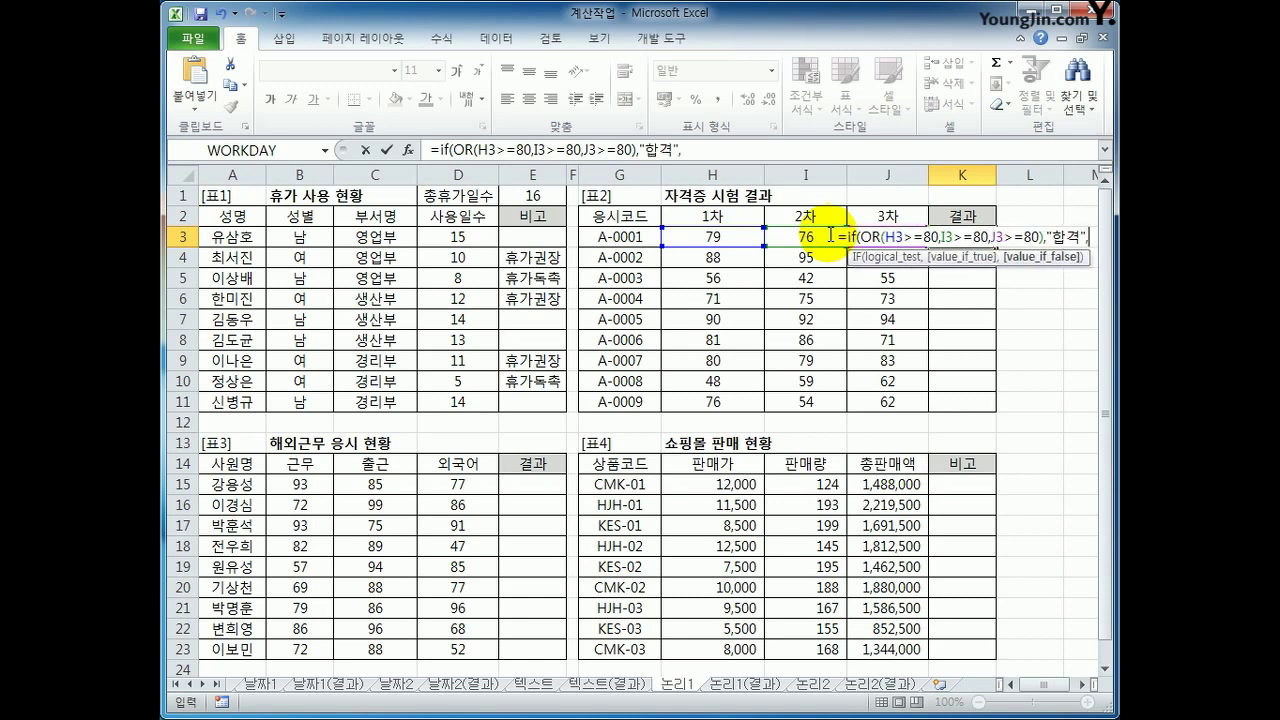
pyautogui.write('"불합격"')
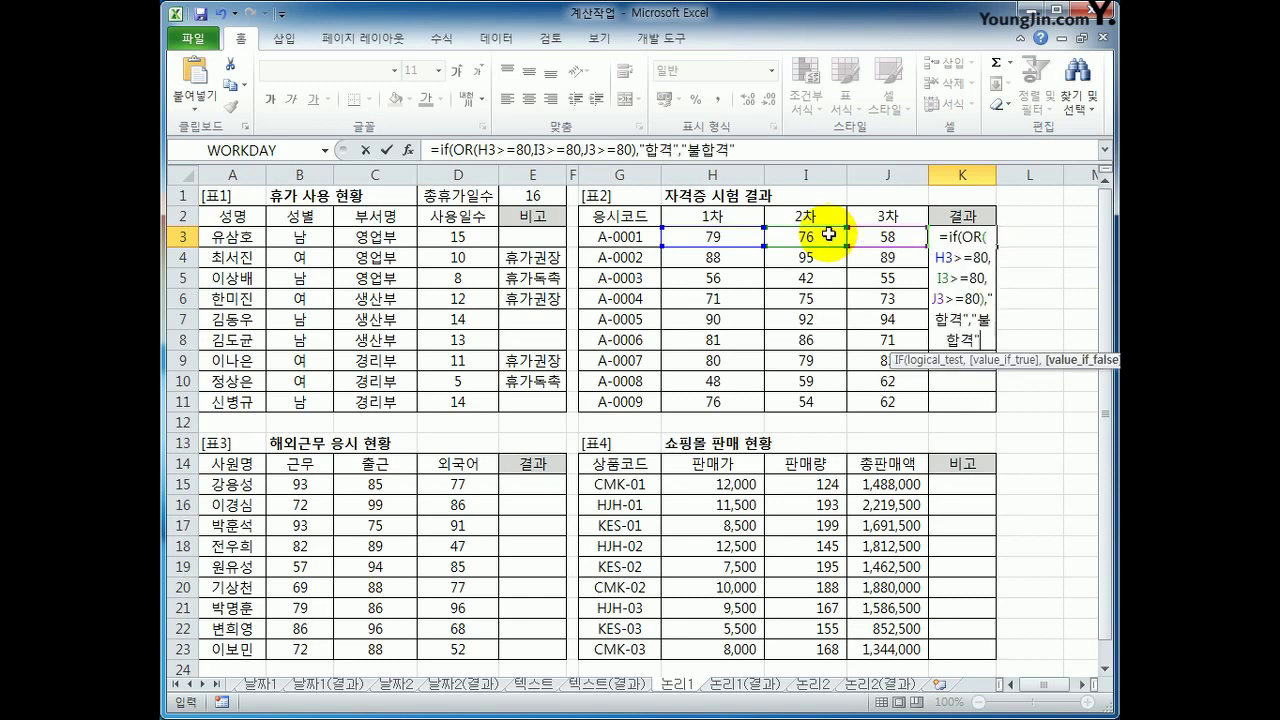
pyautogui.write(')')
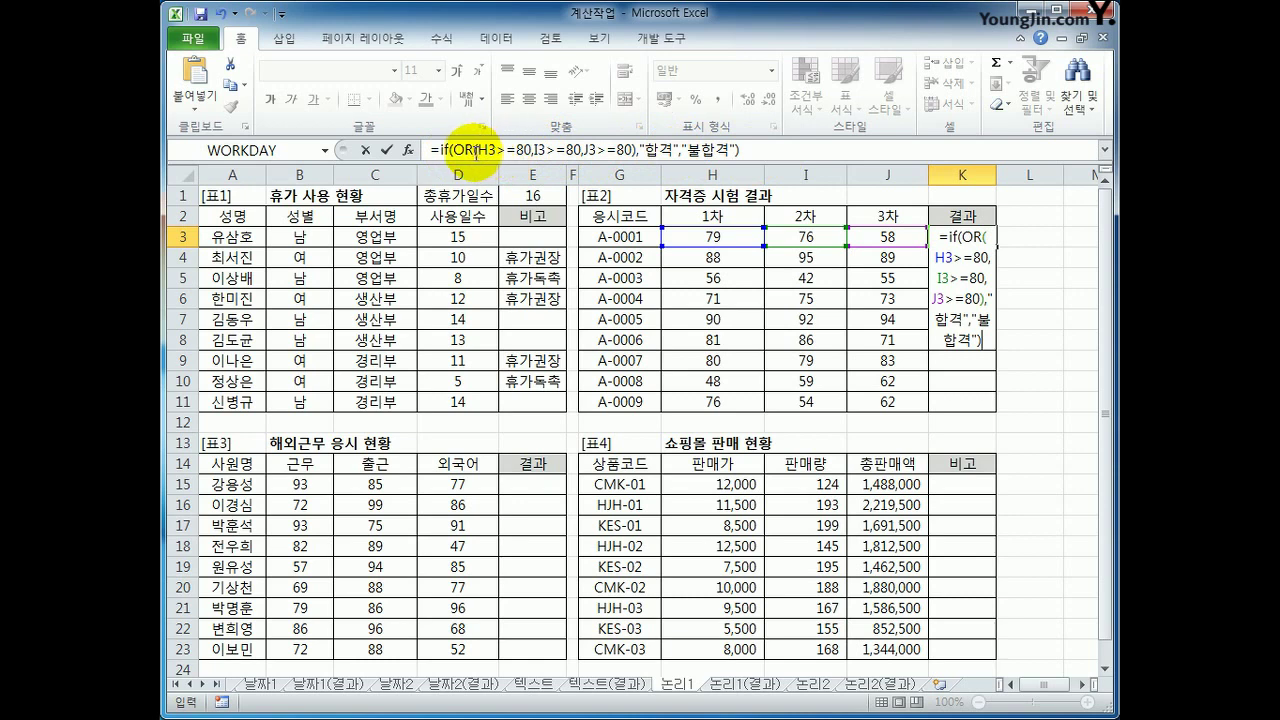
pyautogui.moveTo(471, 150); pyautogui.dragTo(637, 151)
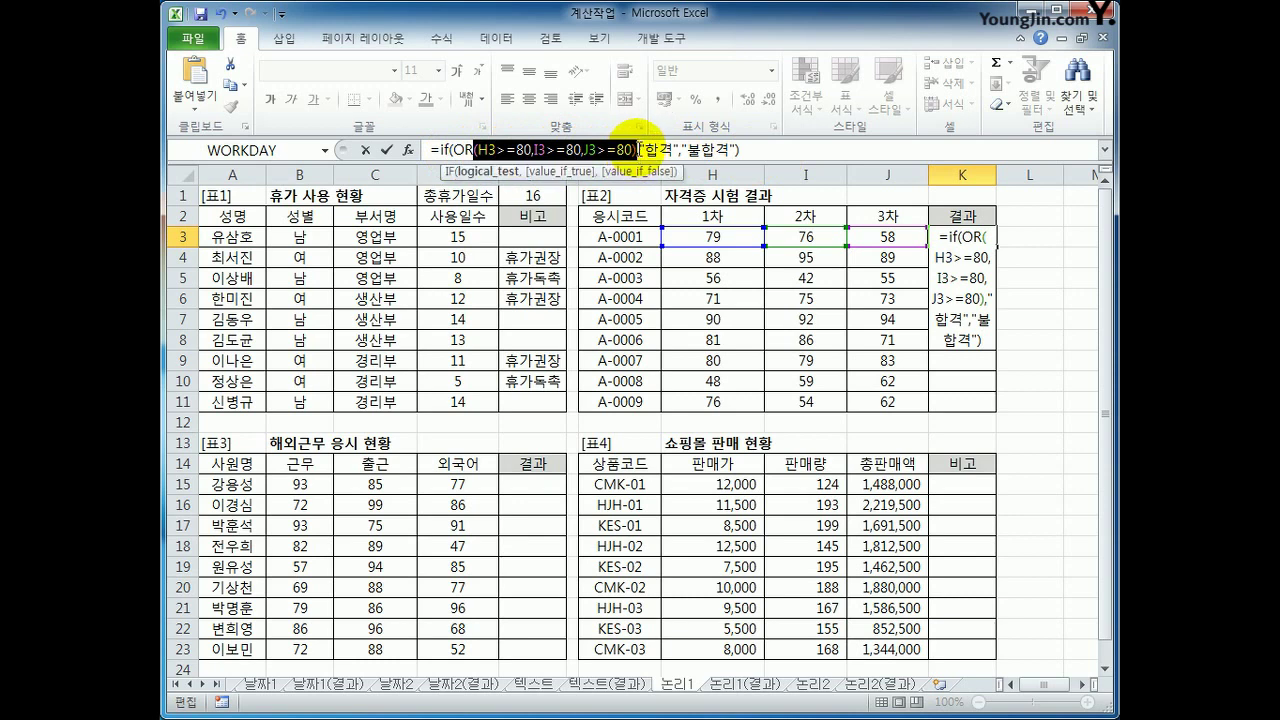
pyautogui.click(648, 150)
pyautogui.click(706, 149)
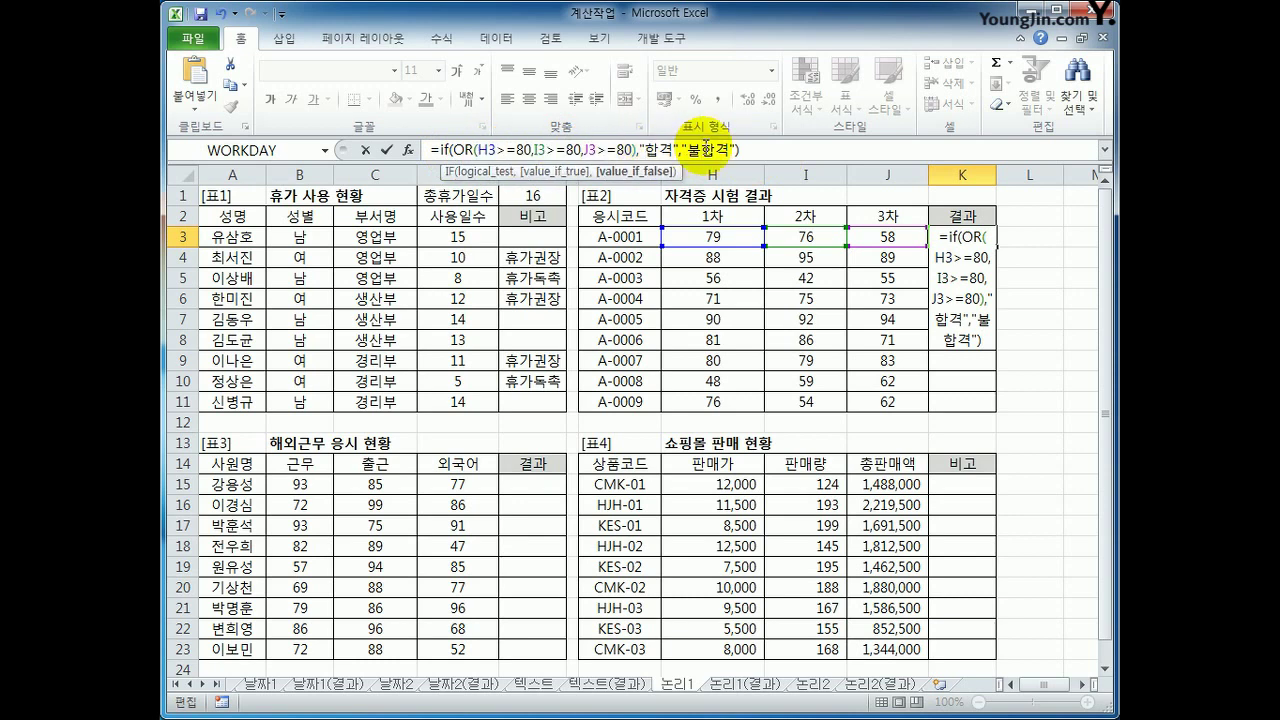
# Confirm the K3 result formula and fill it down through K11
pyautogui.press('Return')
pyautogui.click(988, 239)
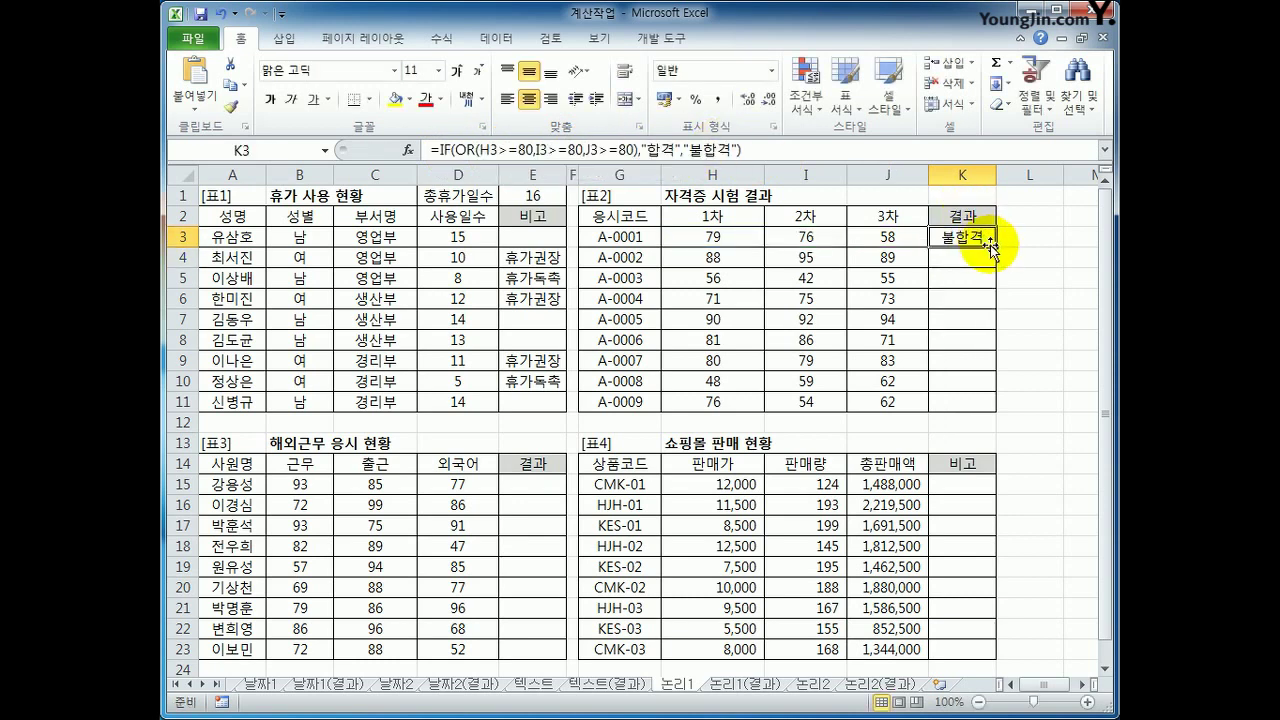
pyautogui.moveTo(996, 245); pyautogui.dragTo(995, 405)
# Examine the 근무, 출근 and 외국어 scores in row 15 that the 해외근무 응시 현황 result depends on
pyautogui.click(549, 485)
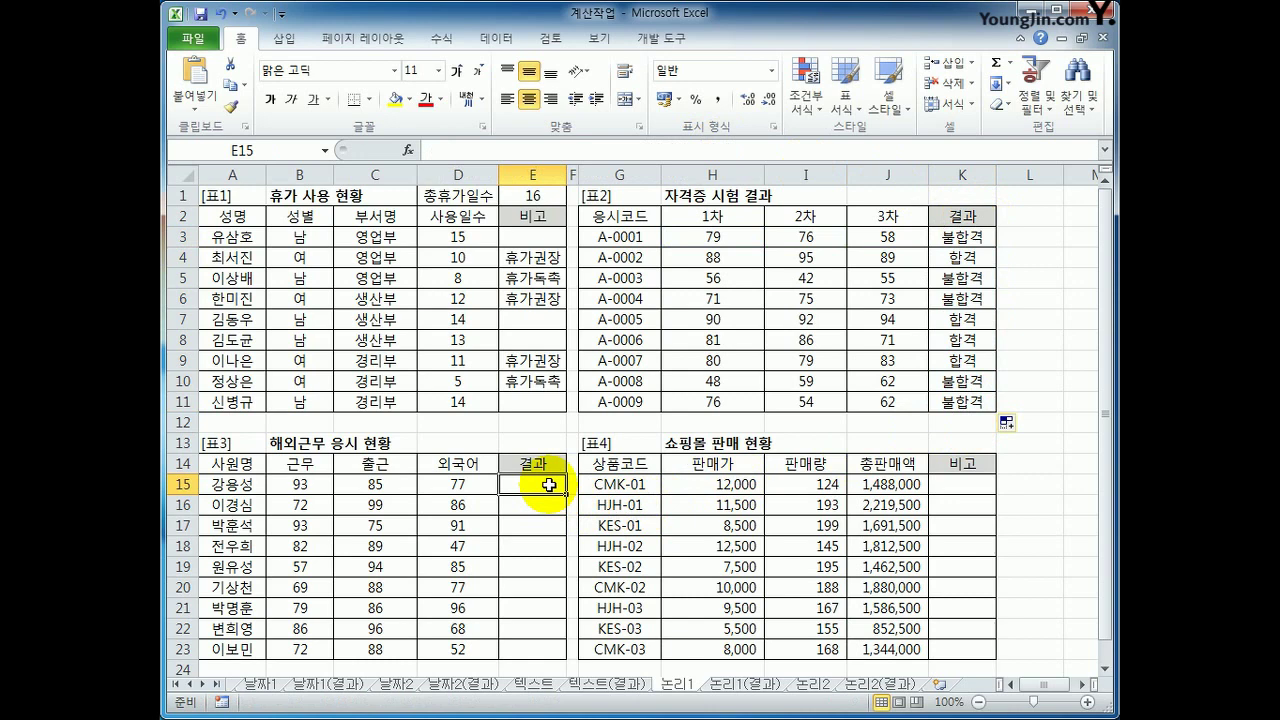
pyautogui.click(313, 486)
pyautogui.click(380, 486)
pyautogui.click(433, 487)
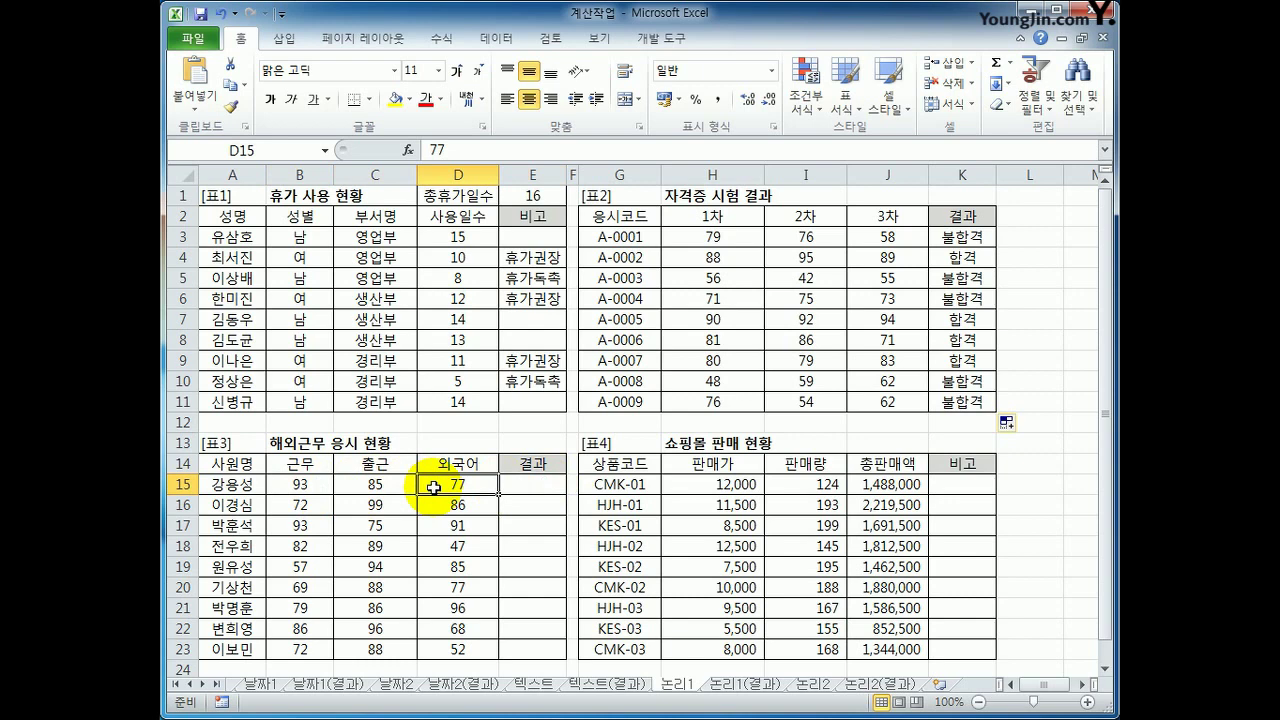
pyautogui.click(532, 486)
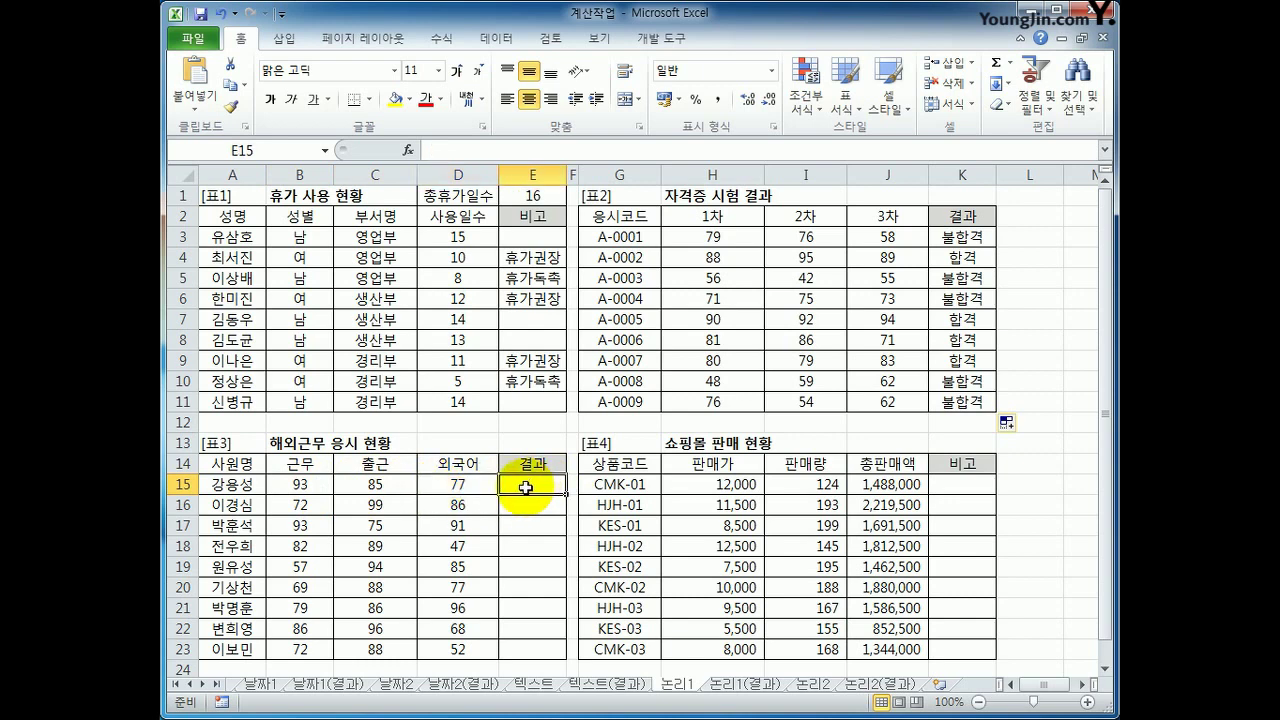
pyautogui.moveTo(288, 484); pyautogui.dragTo(371, 487)
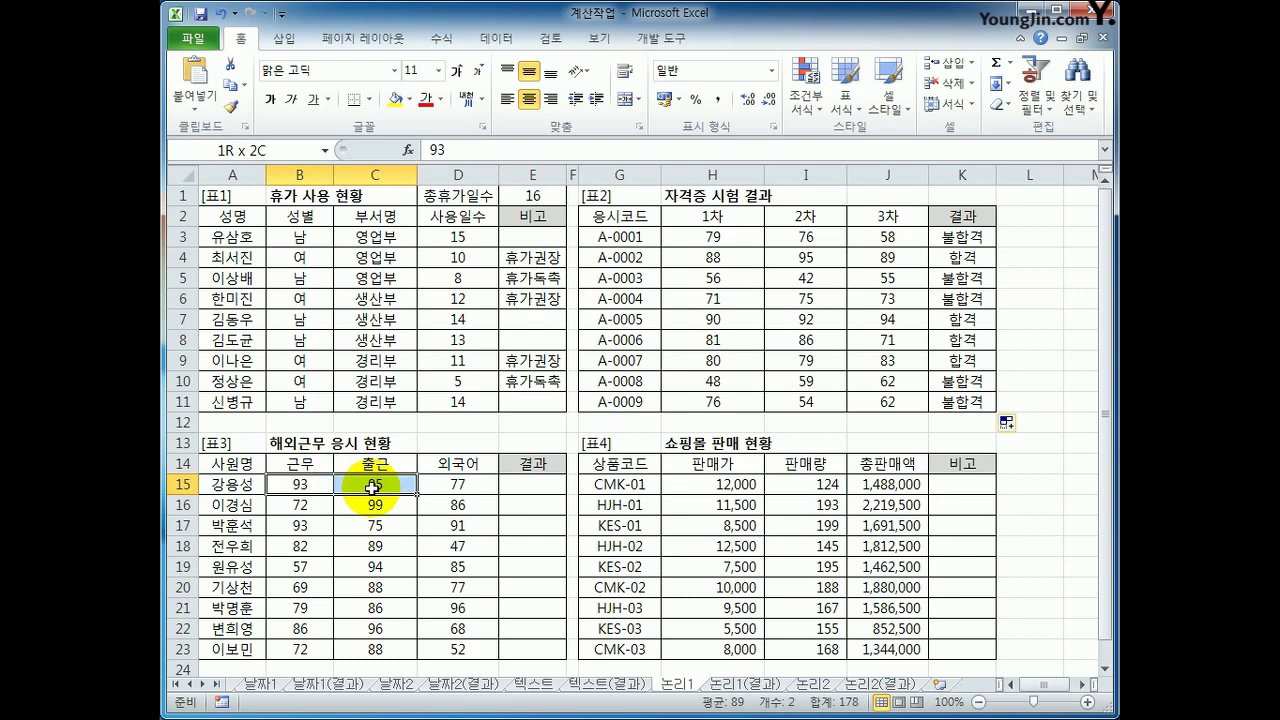
pyautogui.click(450, 484)
# Begin the result formula in E15 with an IF whose AND test opens with a nested OR
pyautogui.click(519, 490)
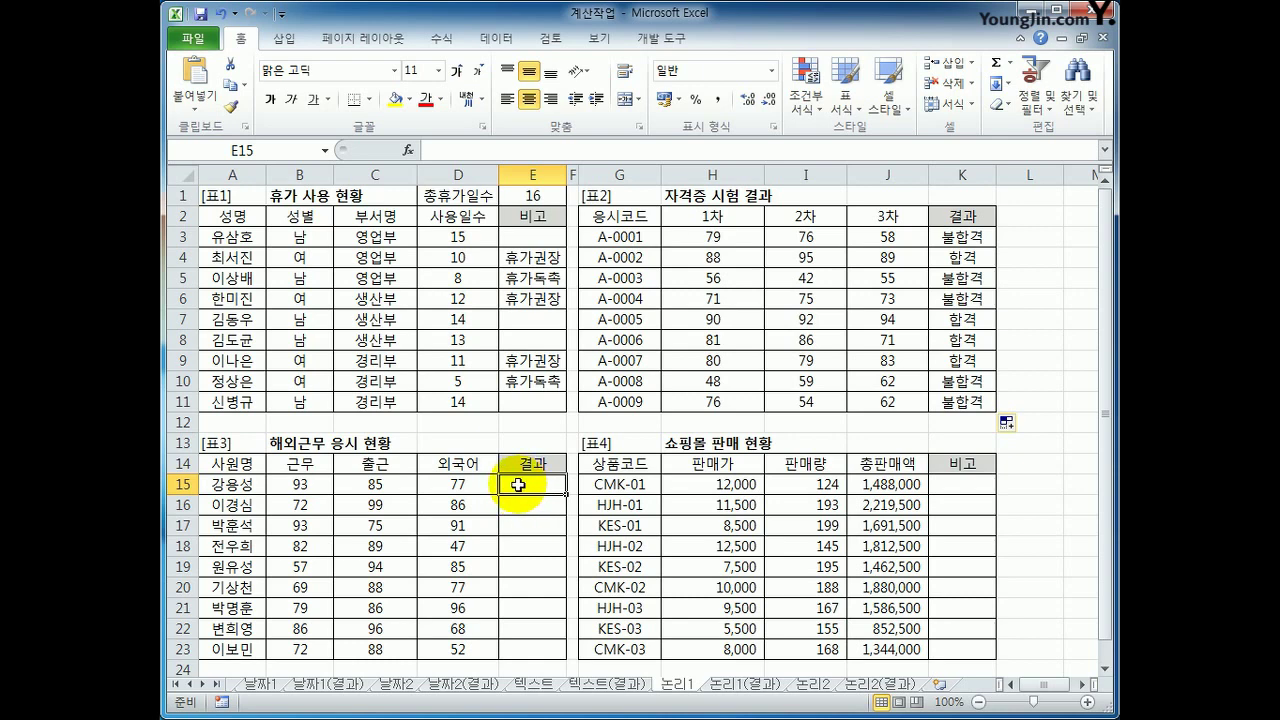
pyautogui.write('=')
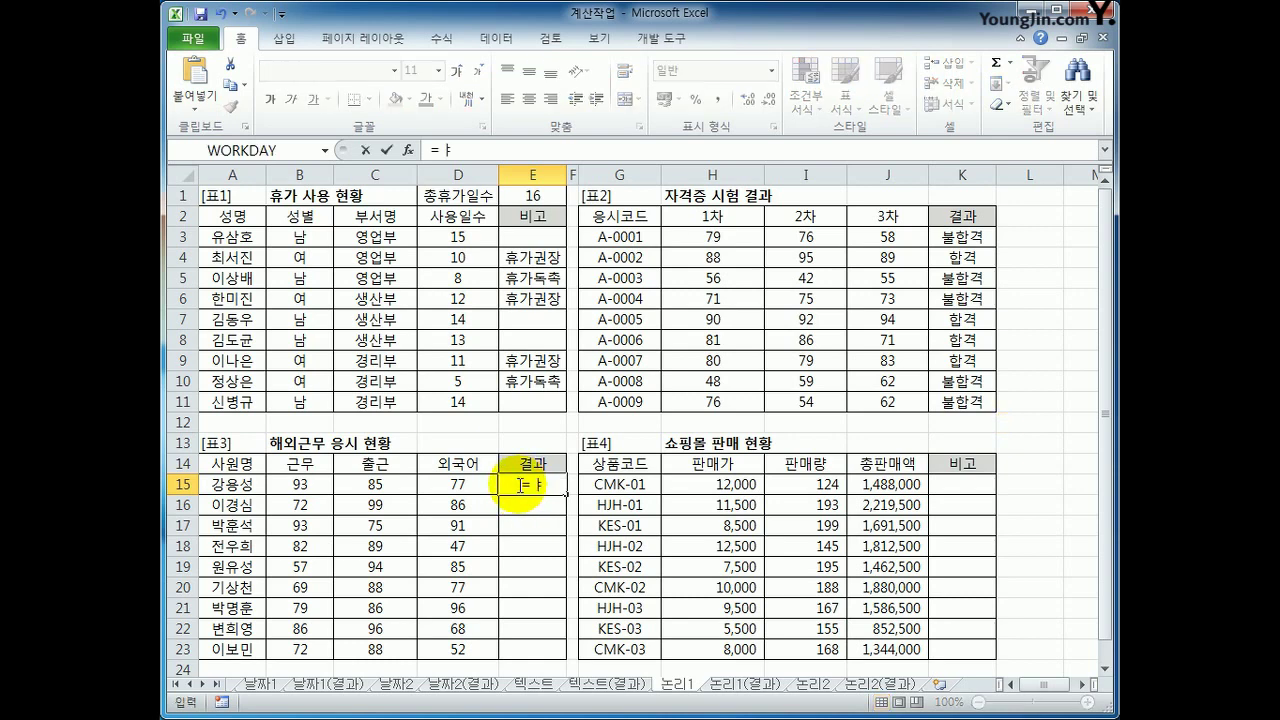
pyautogui.write('if(')
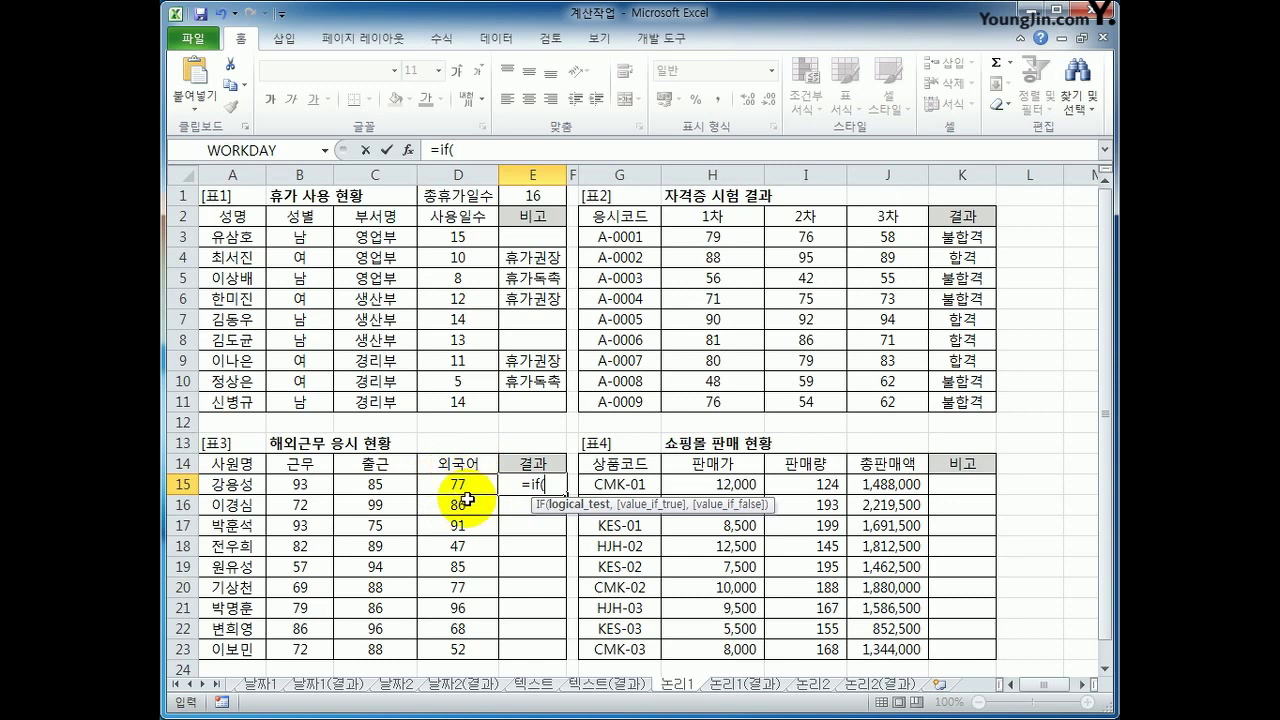
pyautogui.write('a')
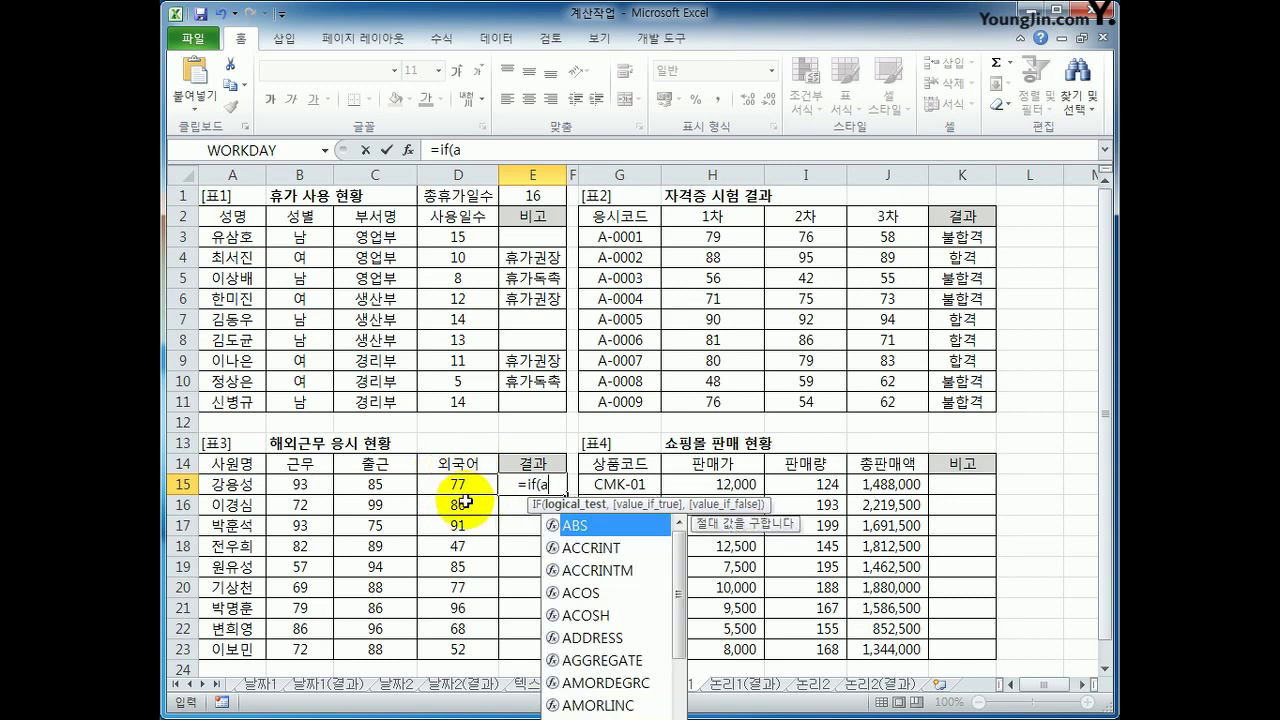
pyautogui.write('nd(')
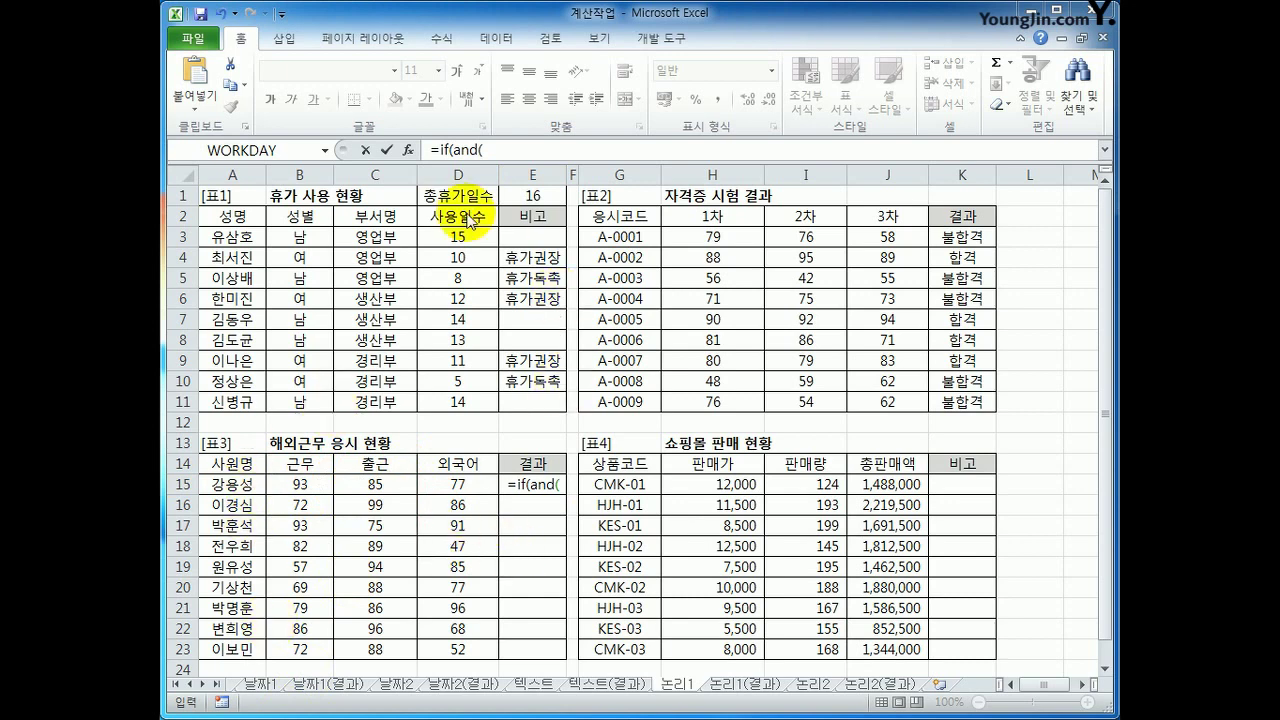
pyautogui.click(503, 148)
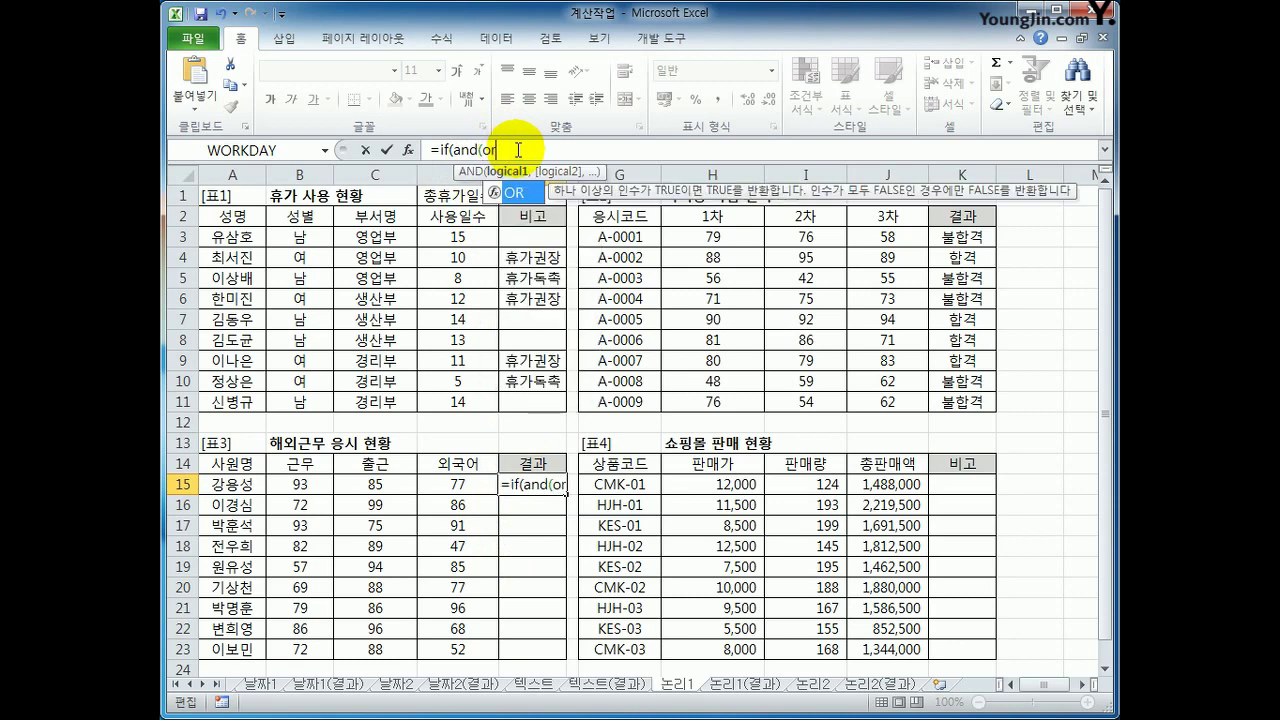
pyautogui.write('or(')
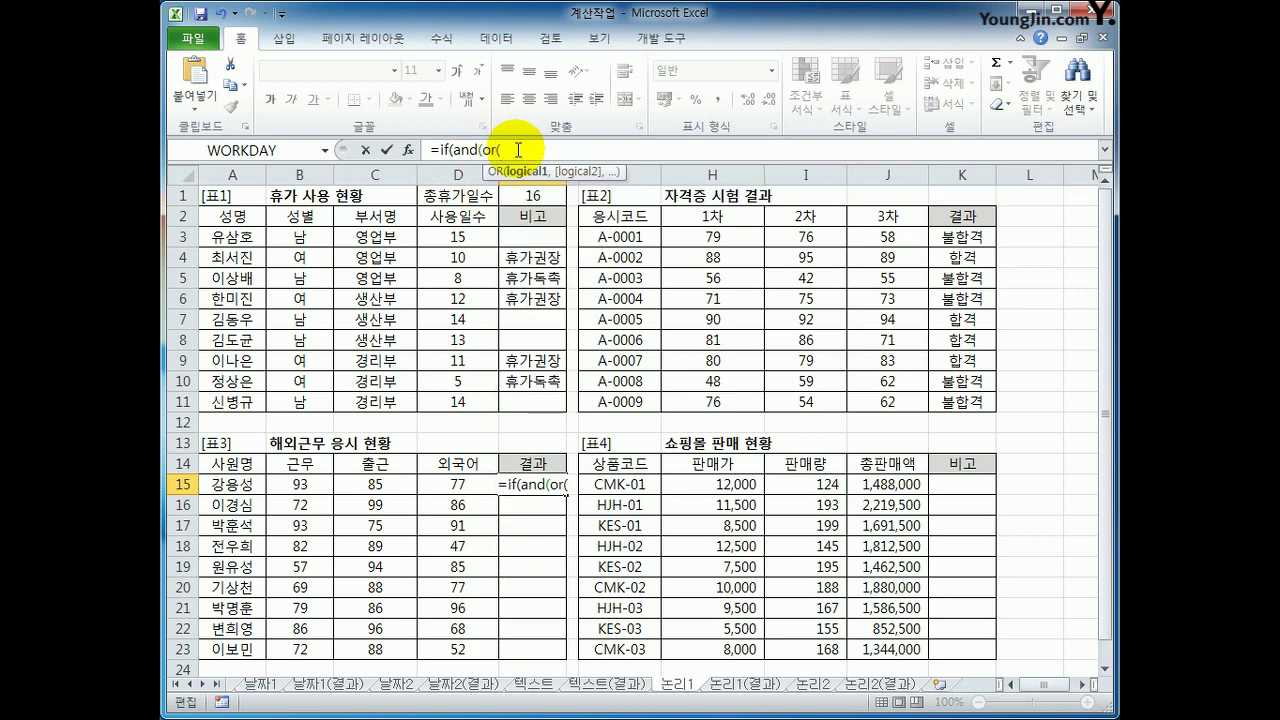
# Fill the nested OR in E15 with the conditions B15>=80 and C15>=80, and close it
pyautogui.click(297, 483)
pyautogui.write('>=8')
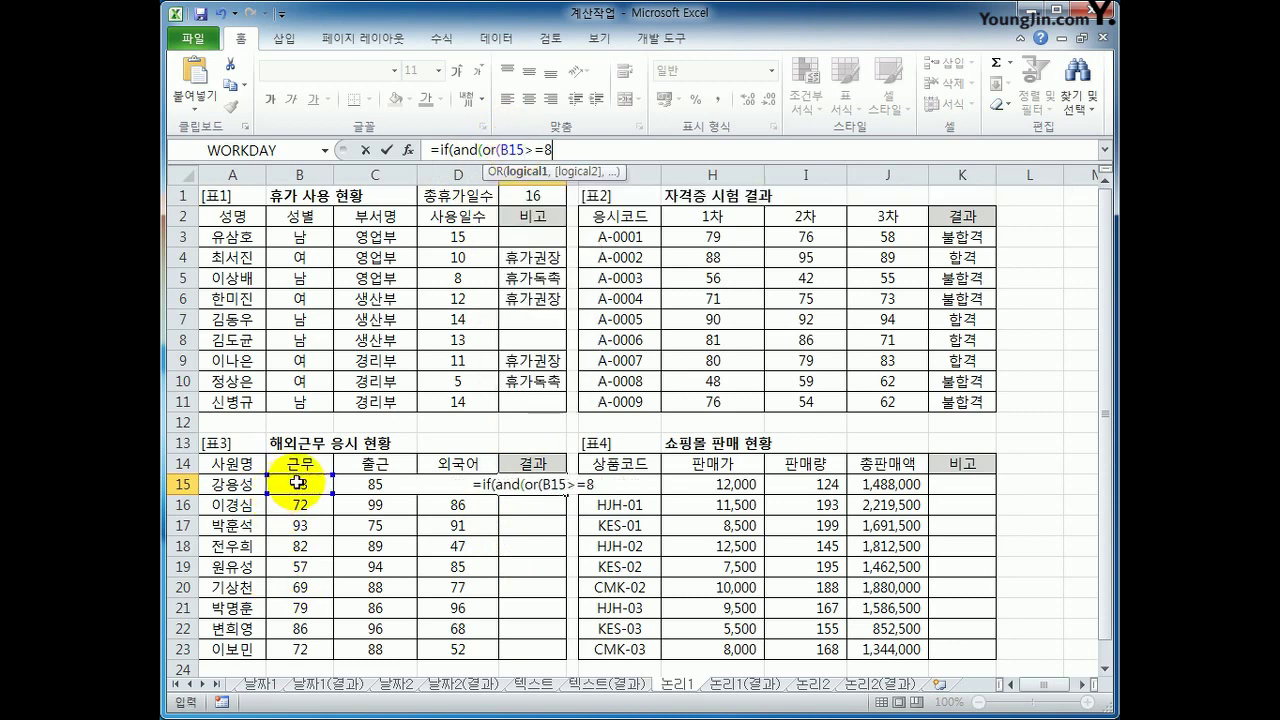
pyautogui.write('0,')
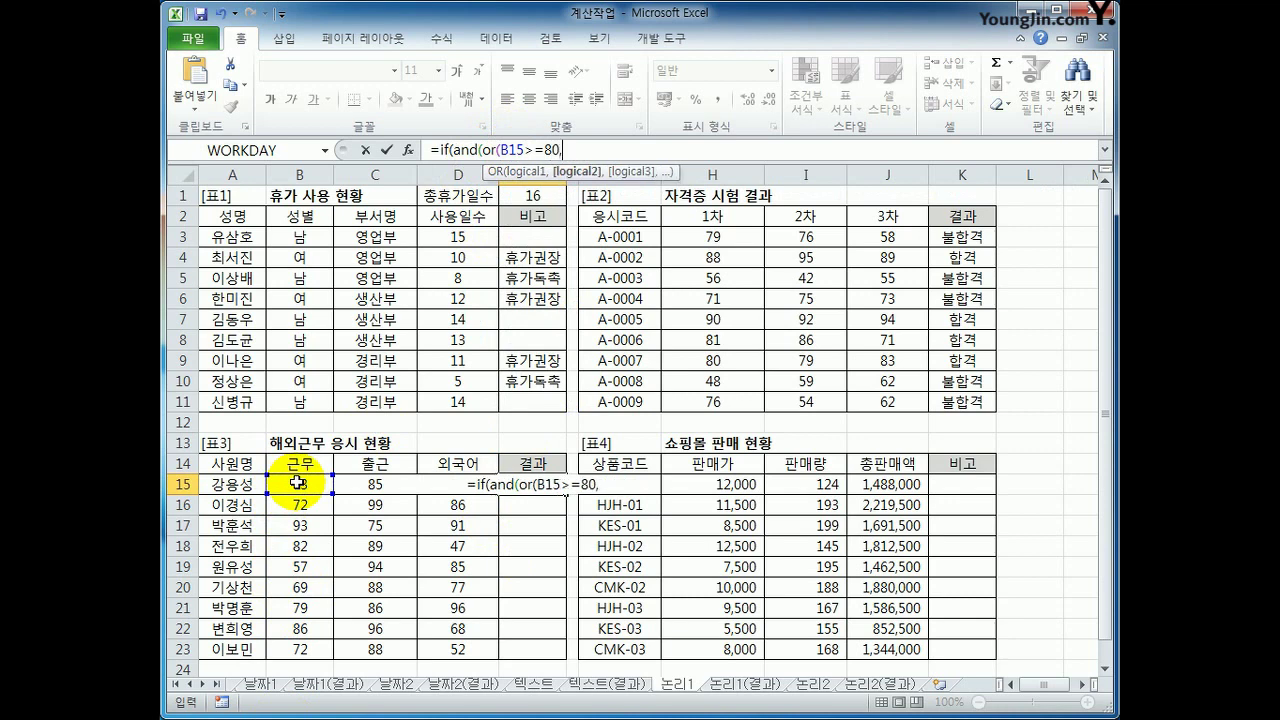
pyautogui.click(358, 483)
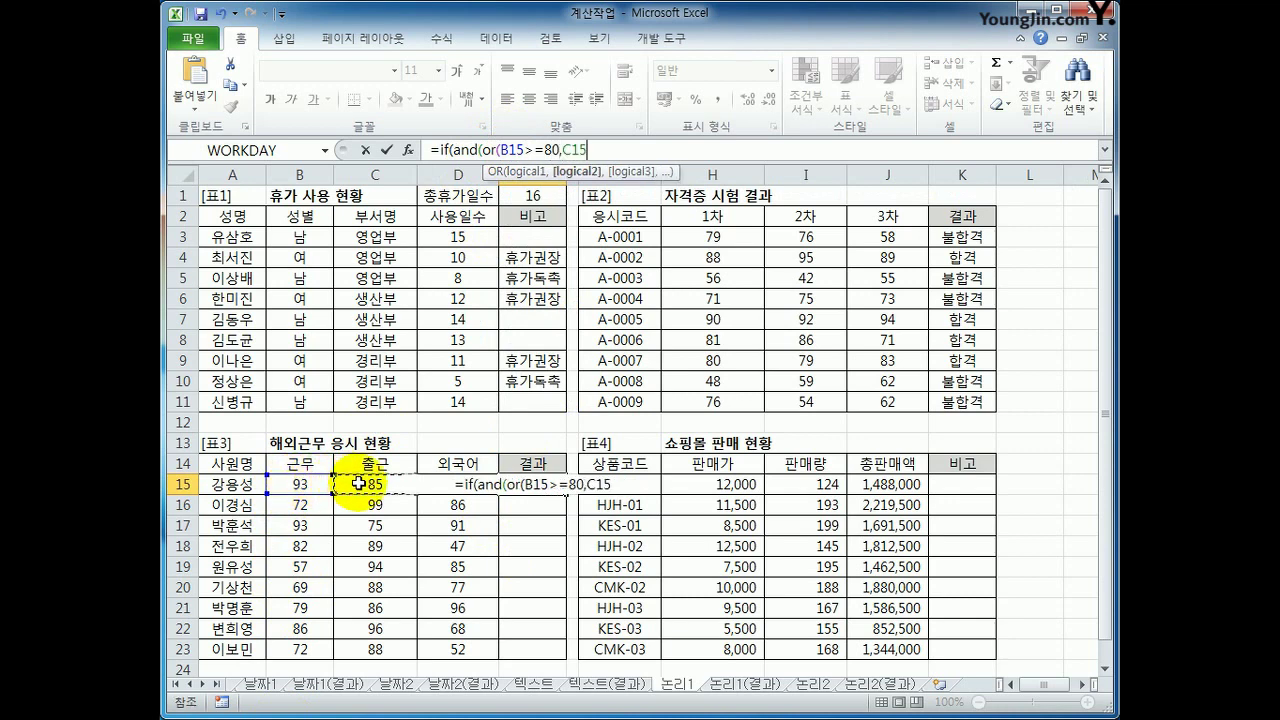
pyautogui.write('>=80)')
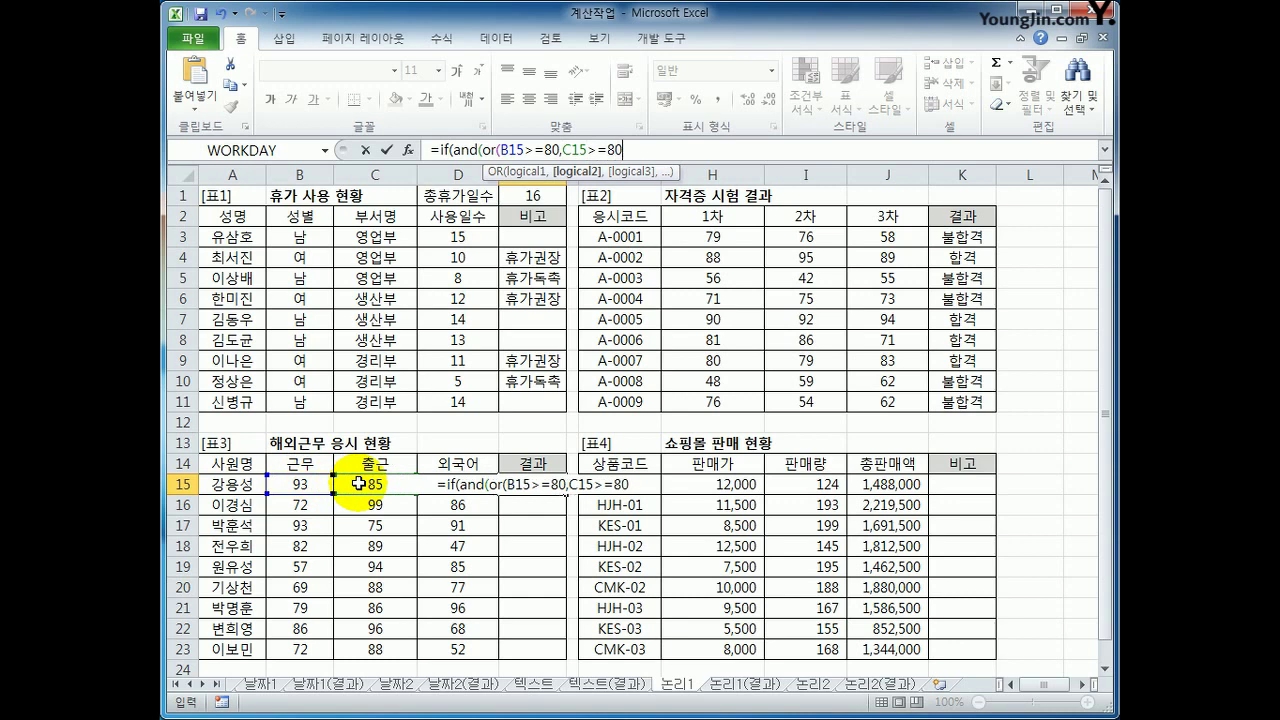
pyautogui.click(487, 151)
pyautogui.moveTo(482, 151); pyautogui.dragTo(634, 151)
pyautogui.click(634, 151)
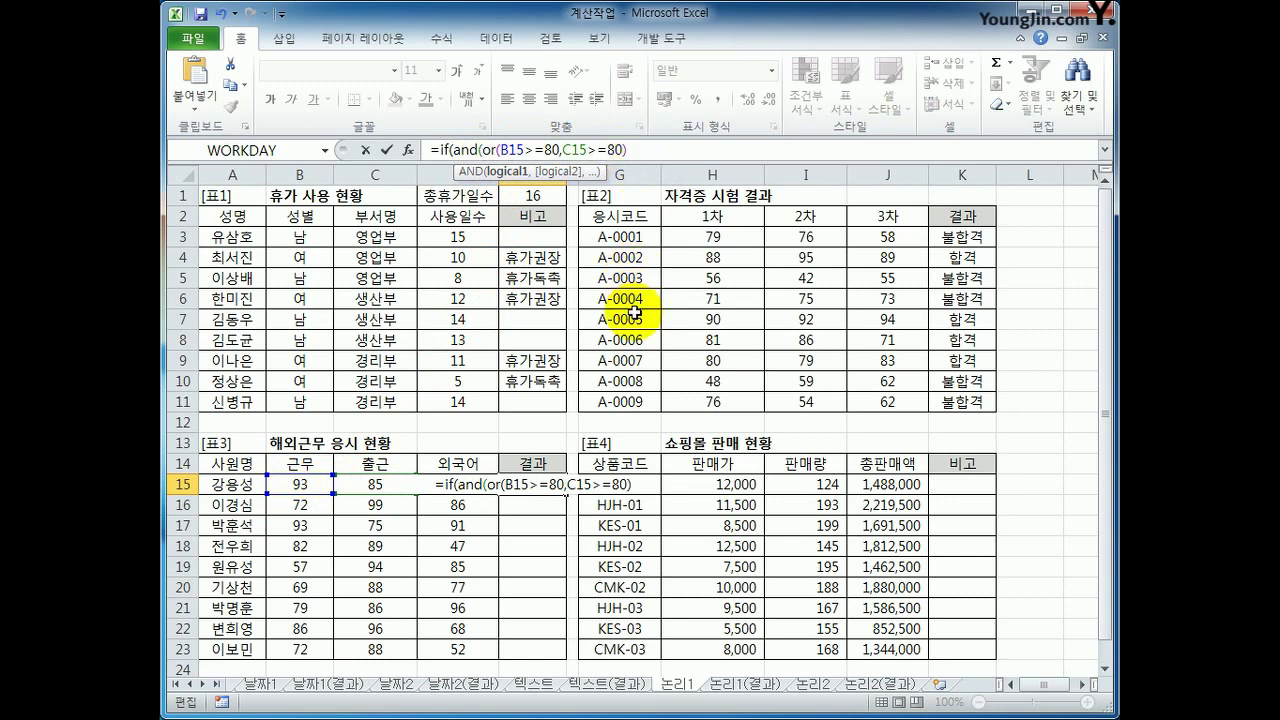
# Add D15>=90 as the second condition of the AND test in E15 and close the AND
pyautogui.write(',')
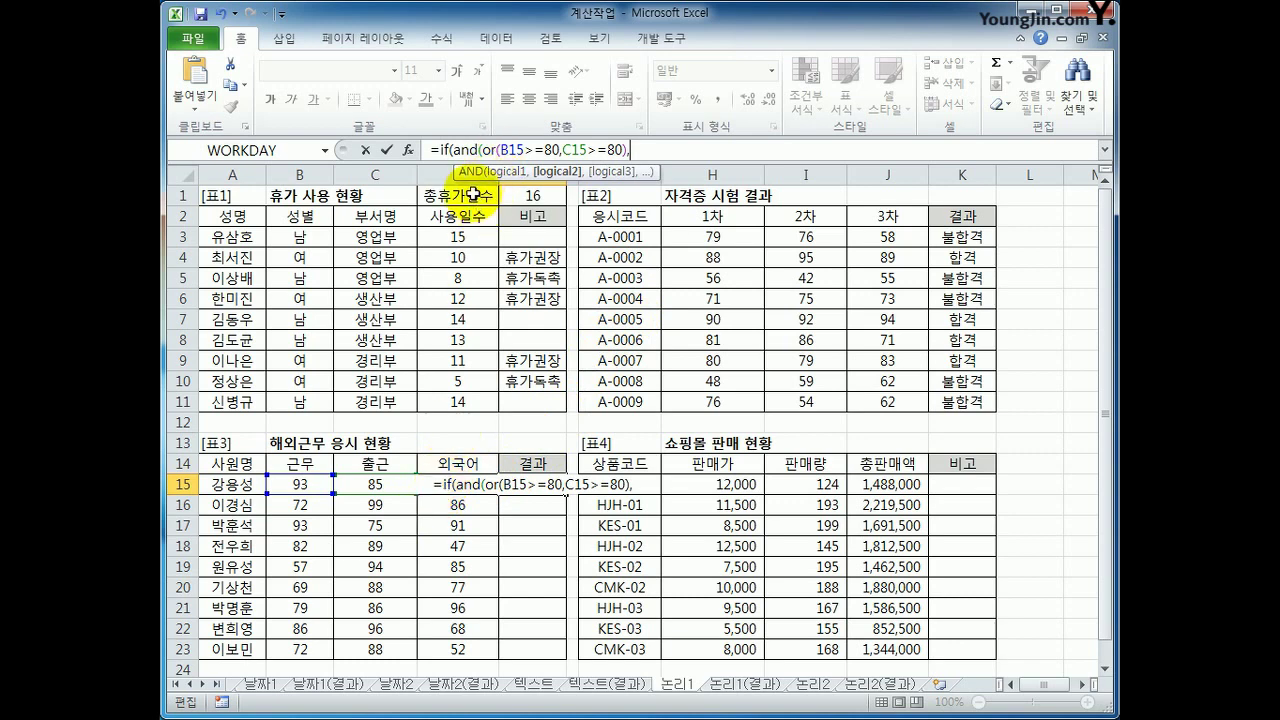
pyautogui.write('d')
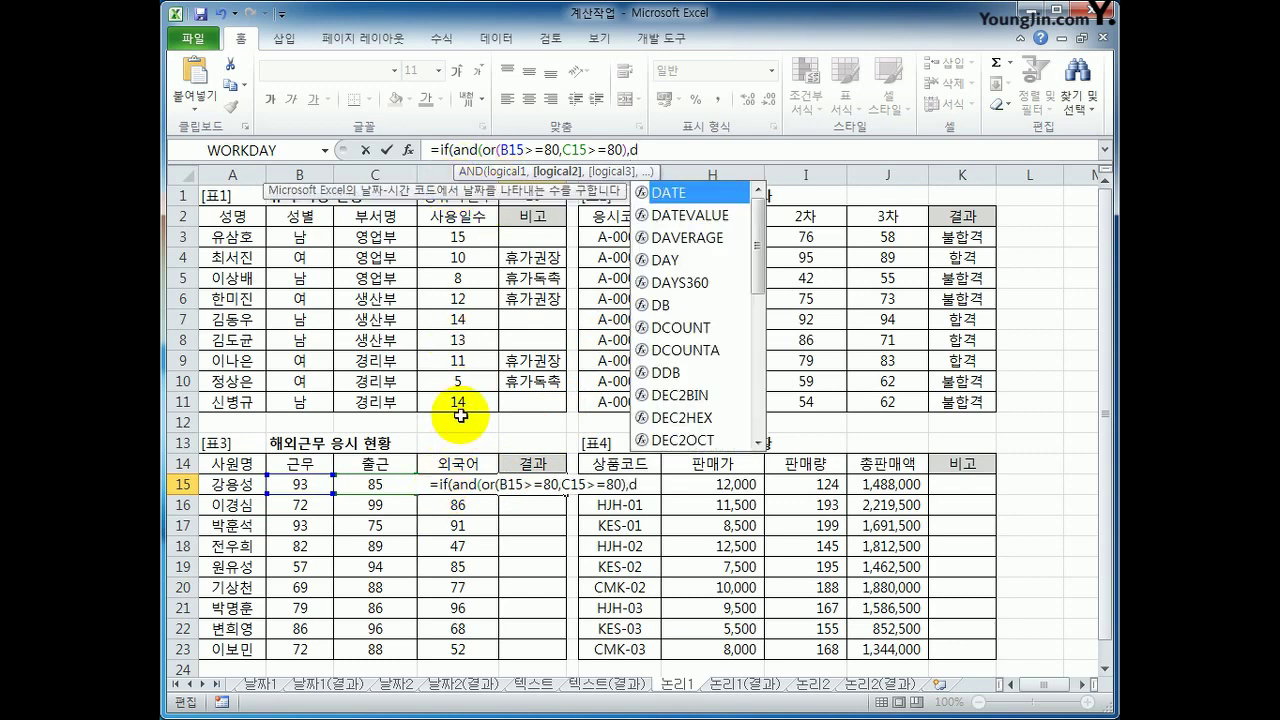
pyautogui.write('16')
pyautogui.press('BackSpace')
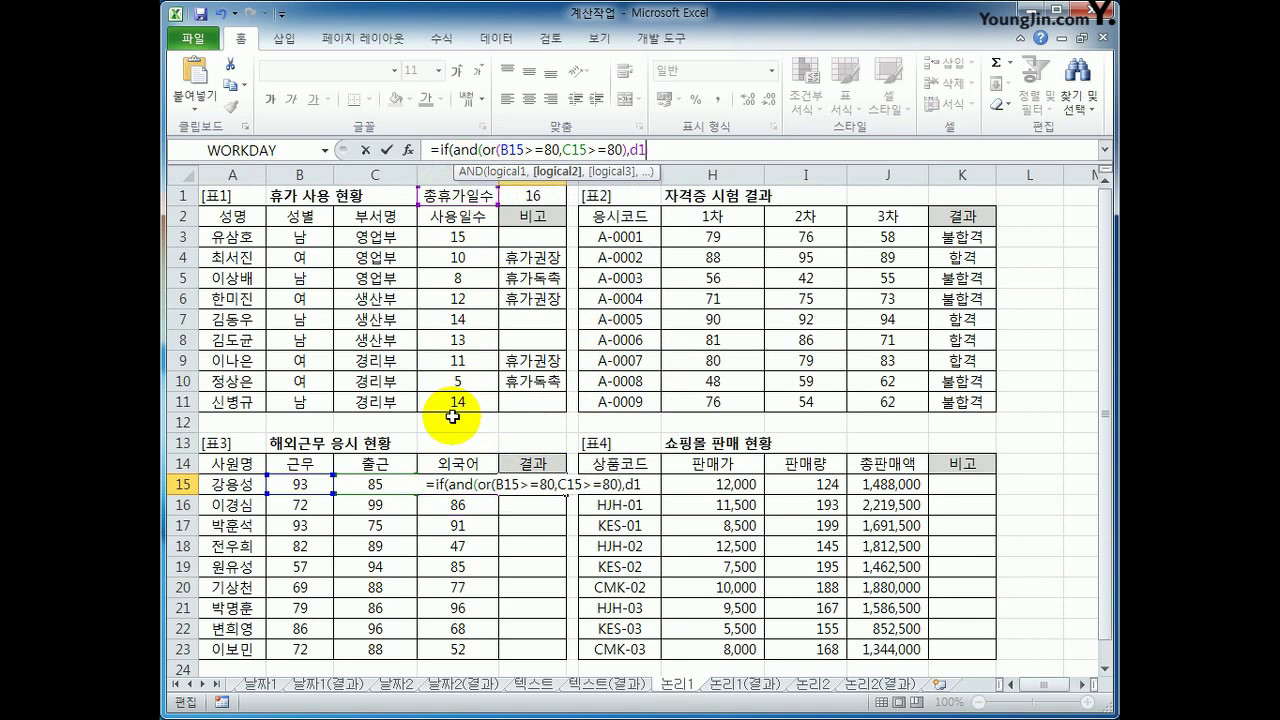
pyautogui.write('5>=90')
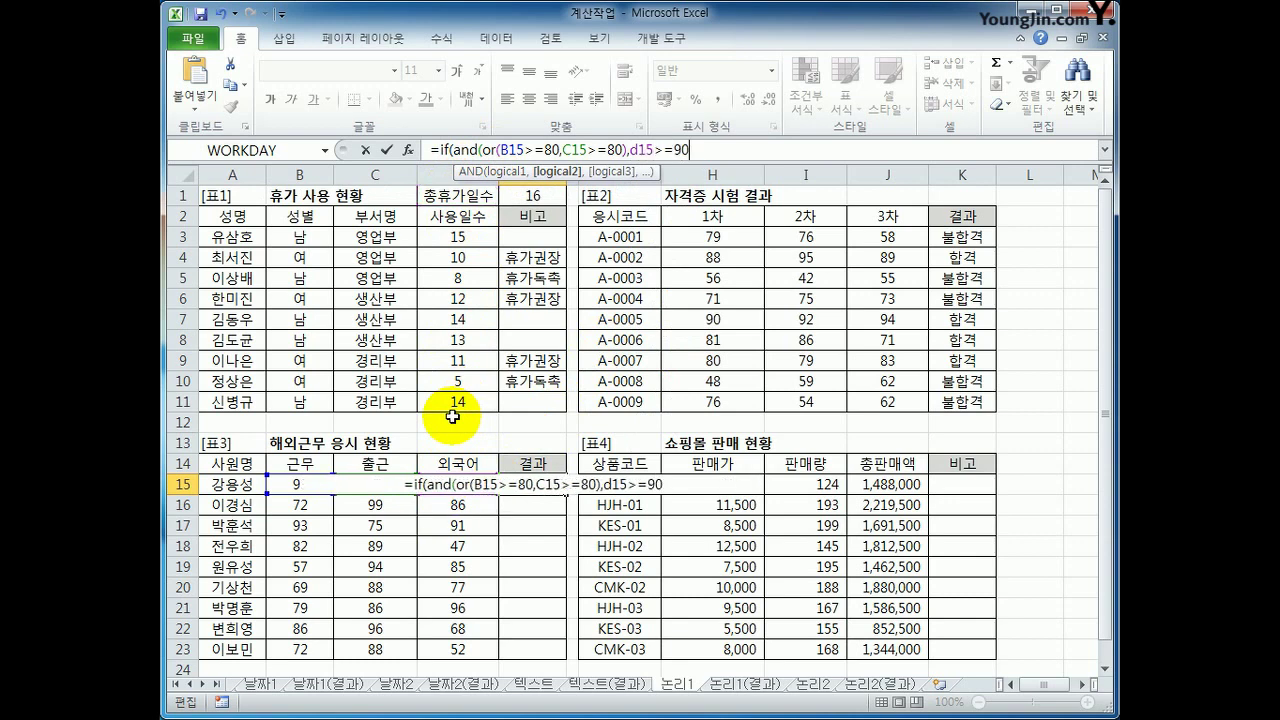
pyautogui.write(')')
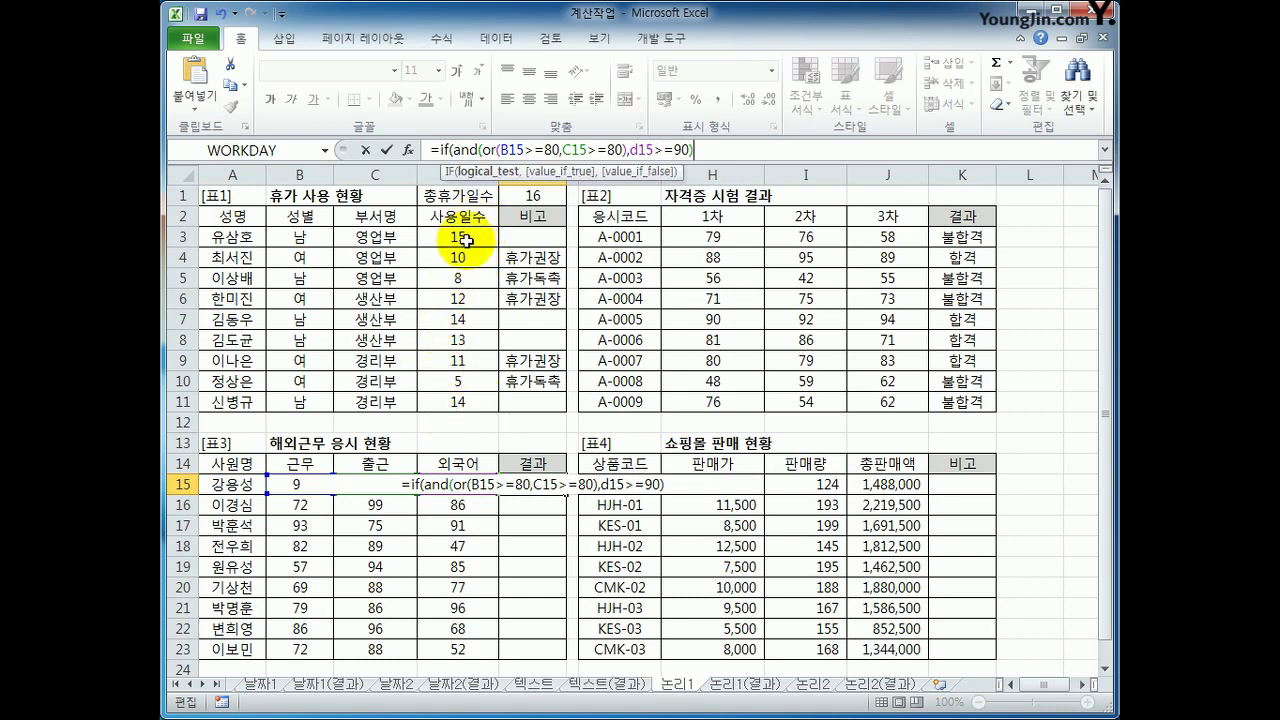
pyautogui.moveTo(479, 148); pyautogui.dragTo(626, 150)
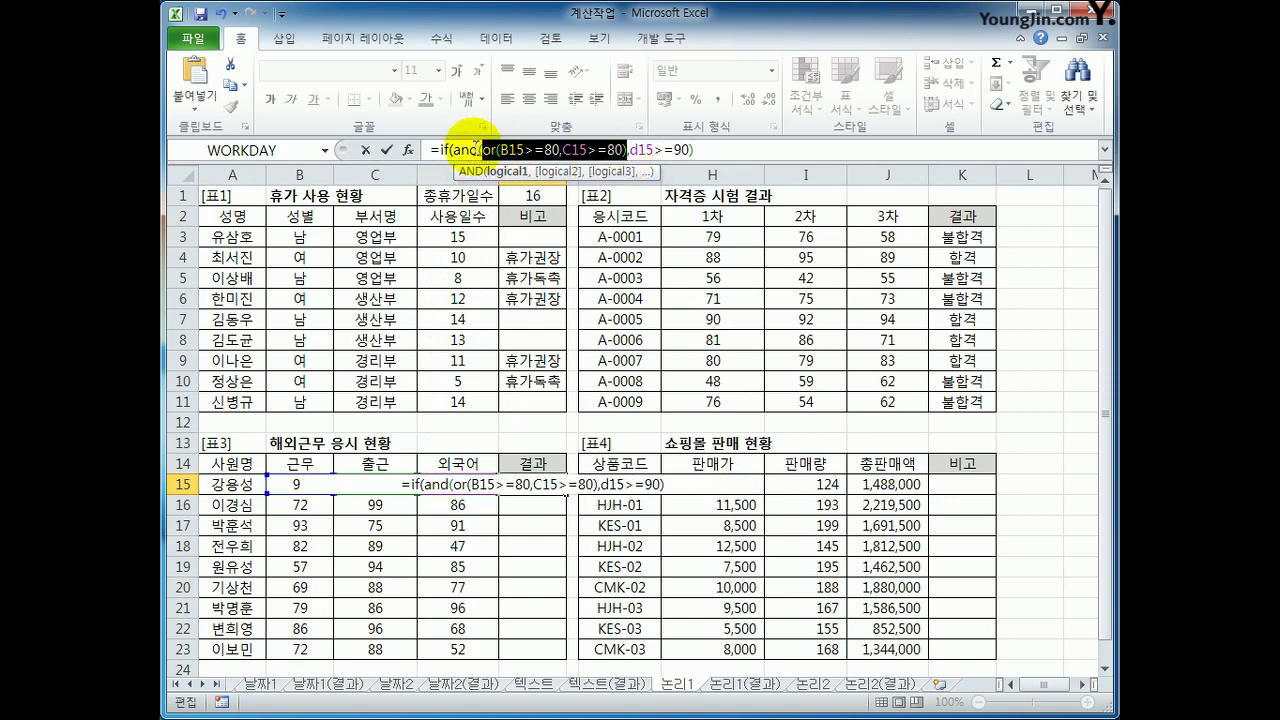
pyautogui.moveTo(455, 150); pyautogui.dragTo(690, 150)
pyautogui.click(703, 152)
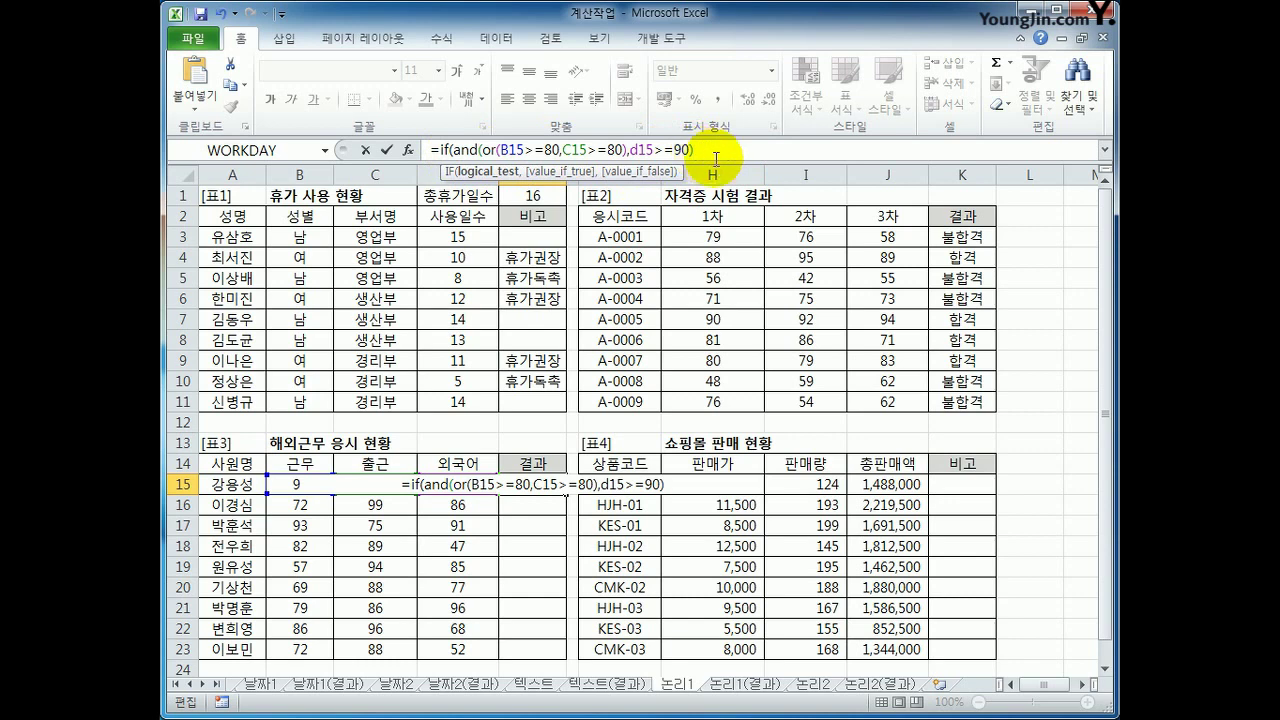
# Make the E15 IF return "해외근무" when true and "국내근무" when false, and fill the formula down through E23
pyautogui.write(',"')
pyautogui.write('해외근무')
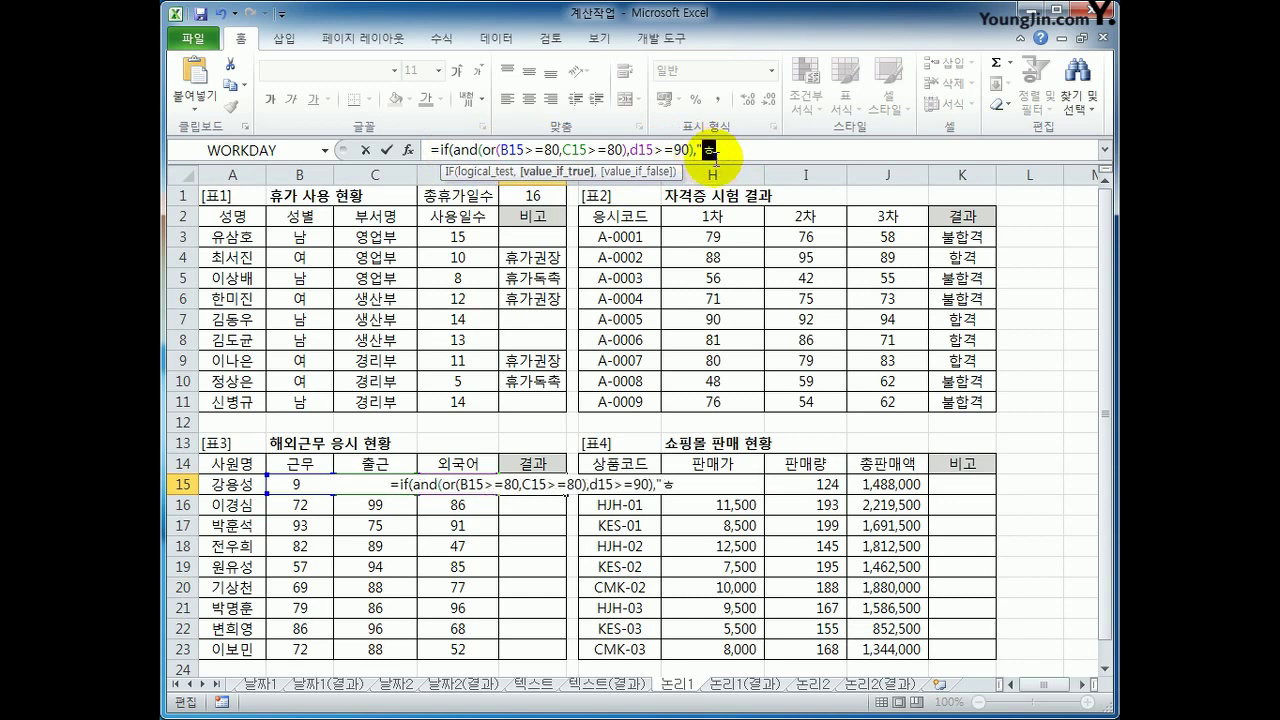
pyautogui.write('",')
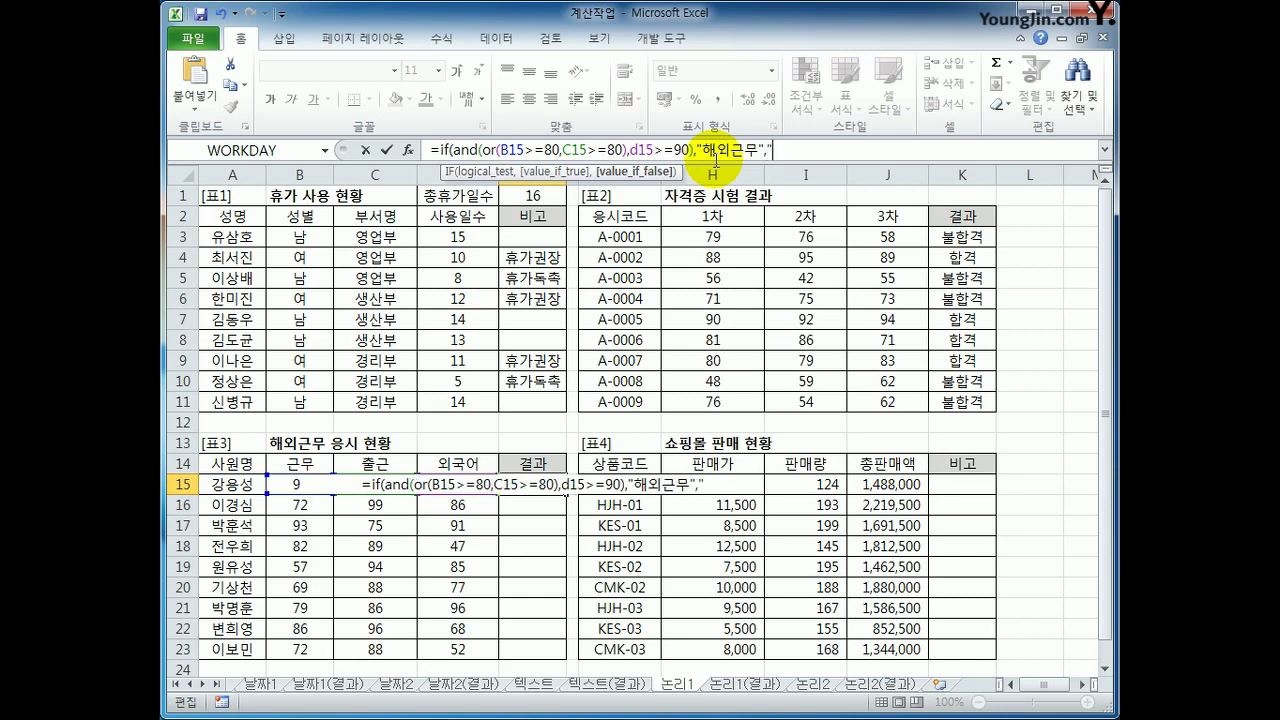
pyautogui.write('"국내')
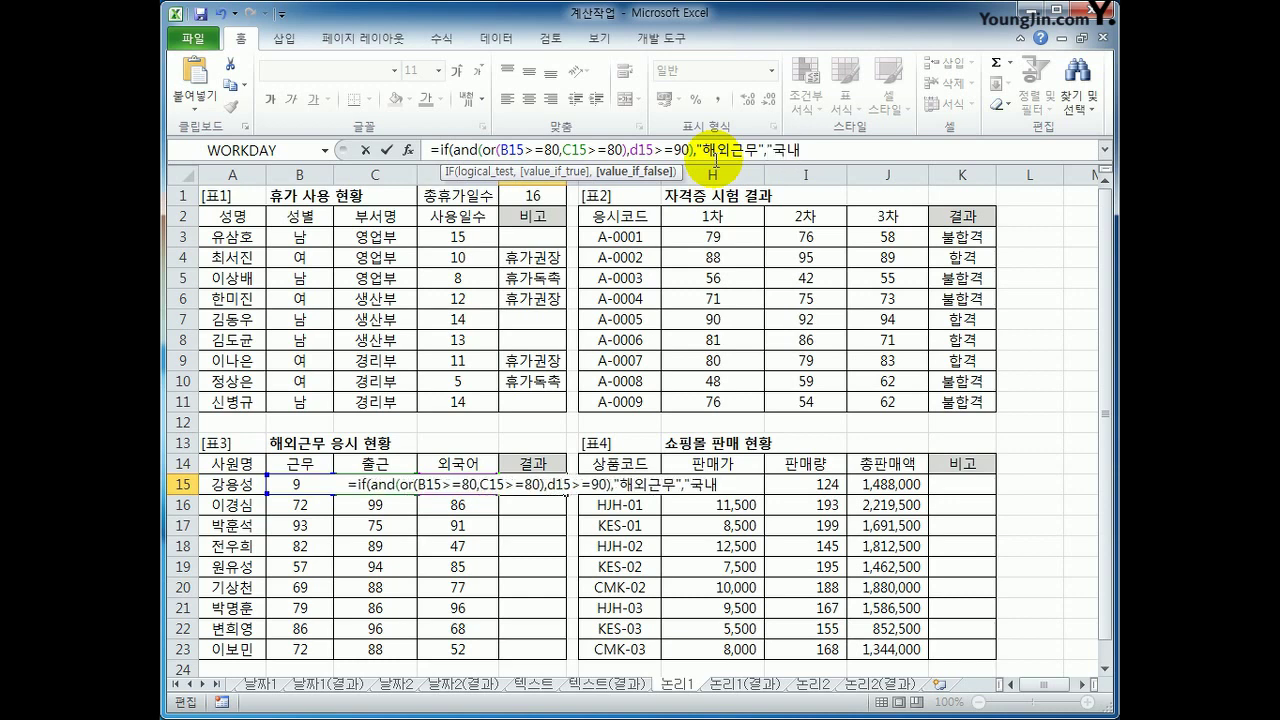
pyautogui.write('근무"')
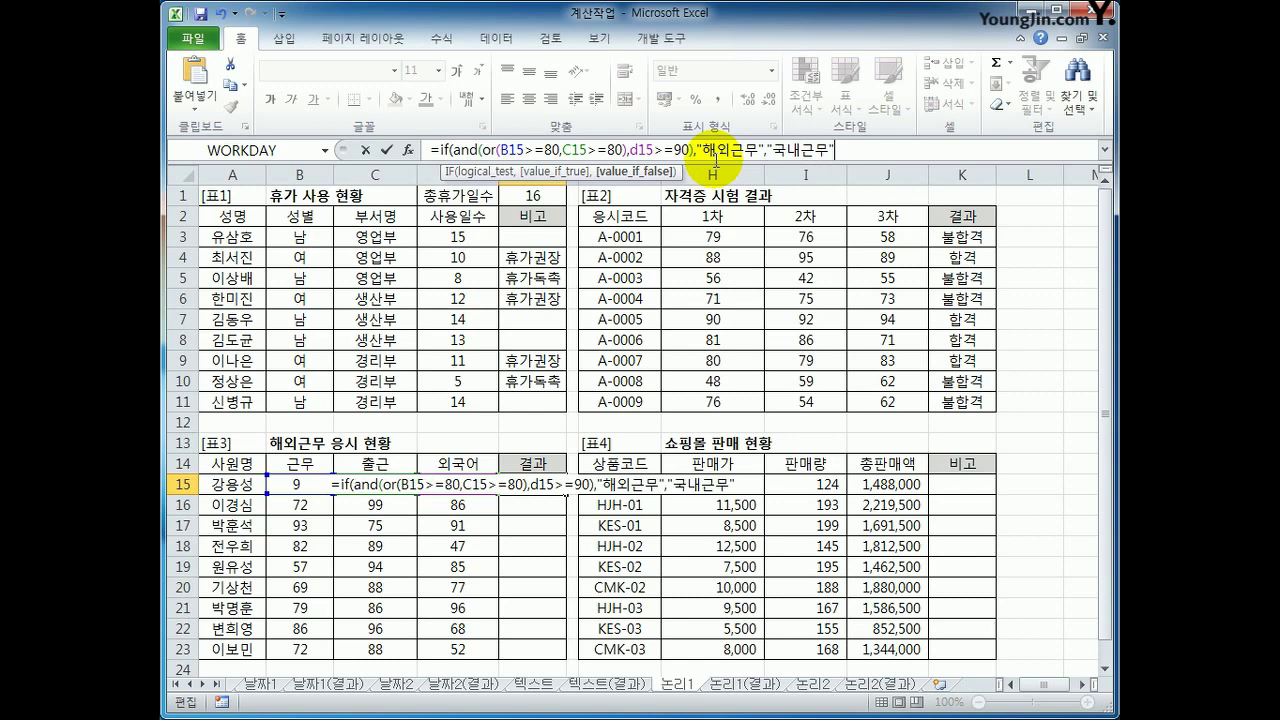
pyautogui.press('Return')
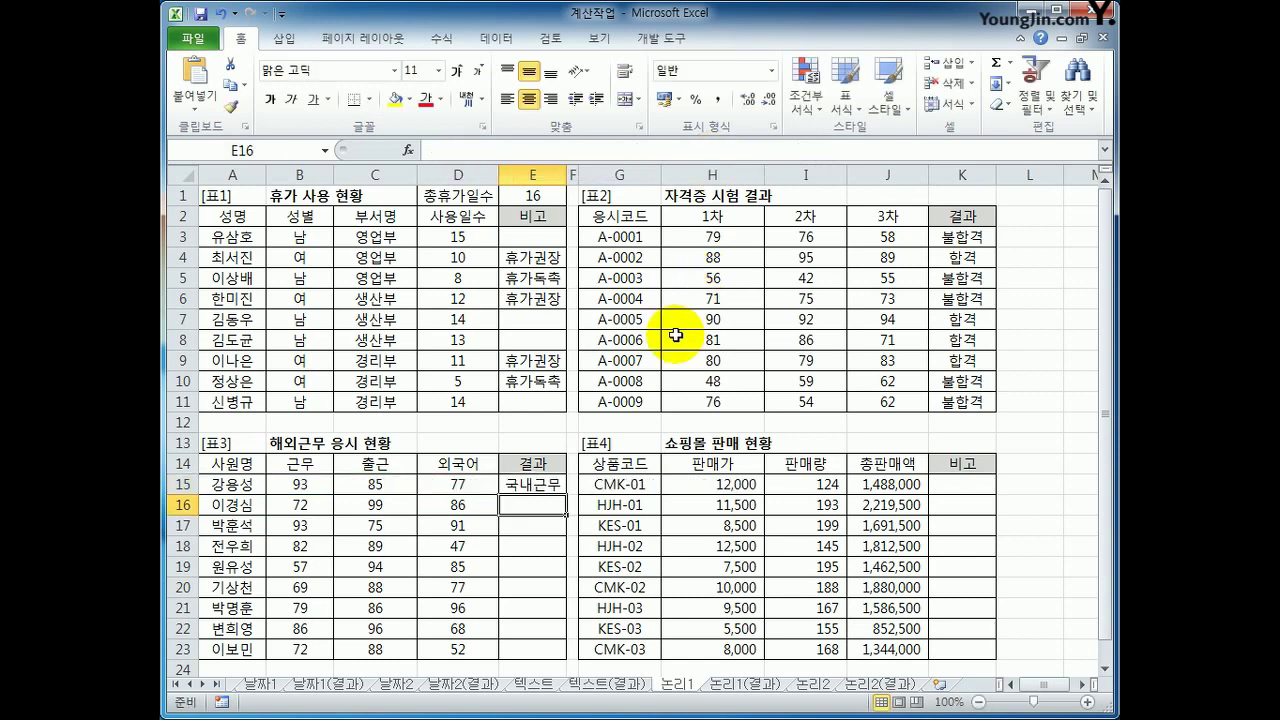
pyautogui.click(545, 486)
pyautogui.moveTo(563, 497); pyautogui.dragTo(553, 655)
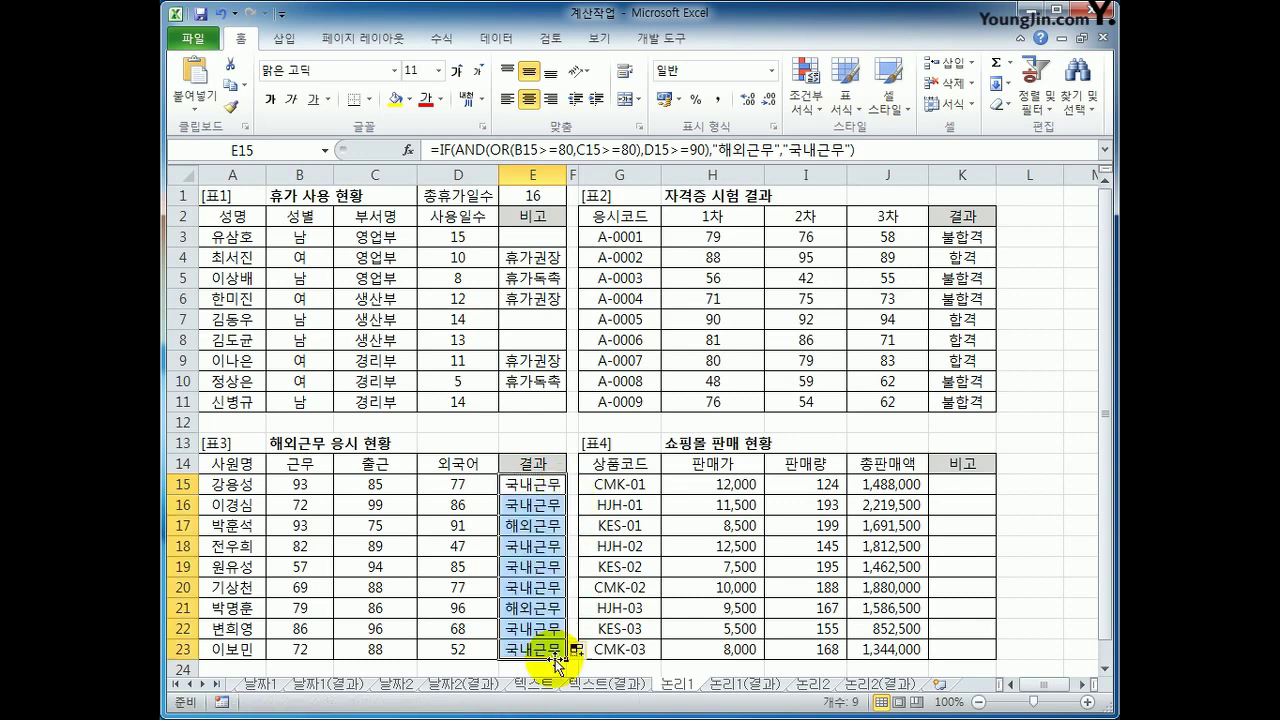
# Begin the remark formula in K15 with an IF whose AND test has I15>=150 as its first condition
pyautogui.click(968, 486)
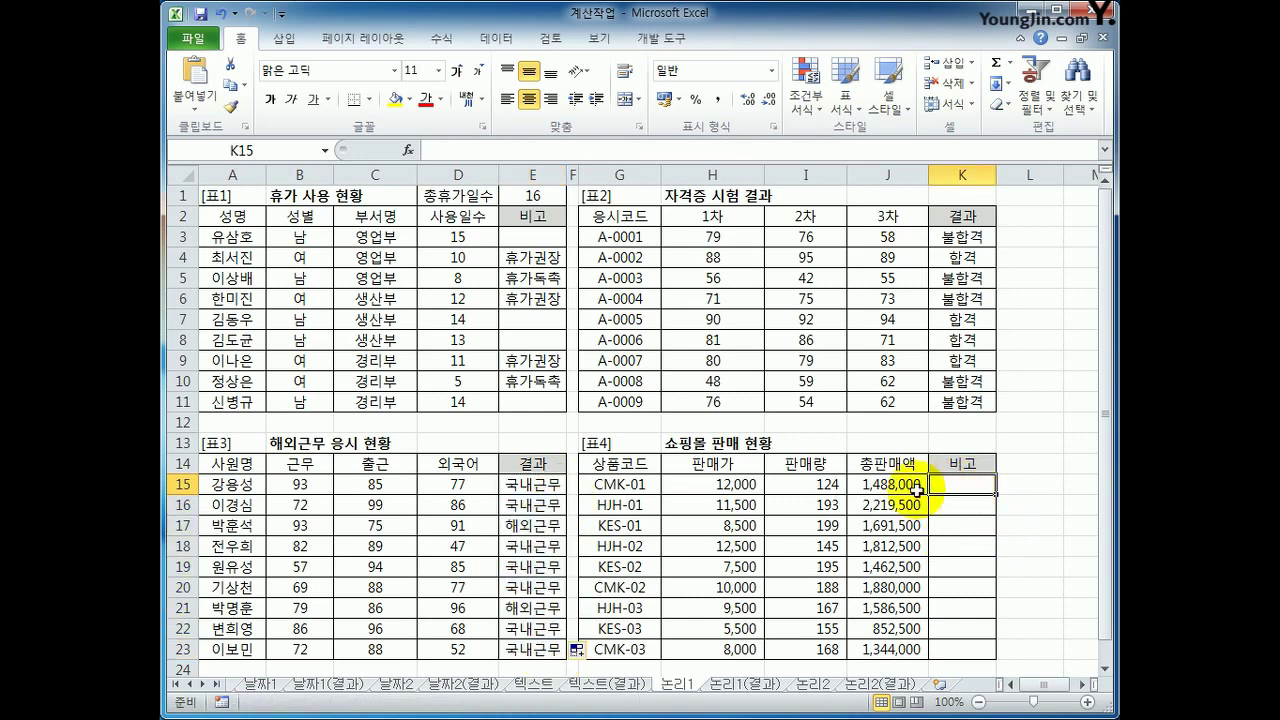
pyautogui.click(815, 489)
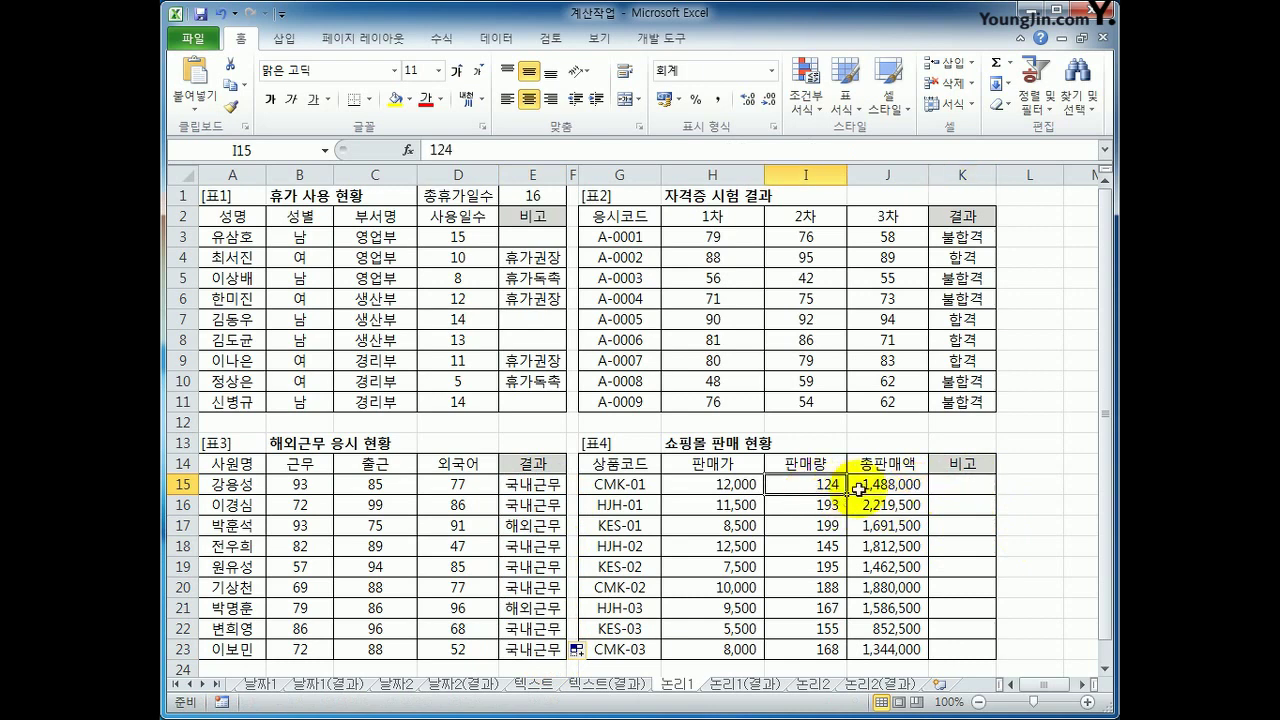
pyautogui.click(858, 489)
pyautogui.moveTo(858, 489); pyautogui.dragTo(877, 642)
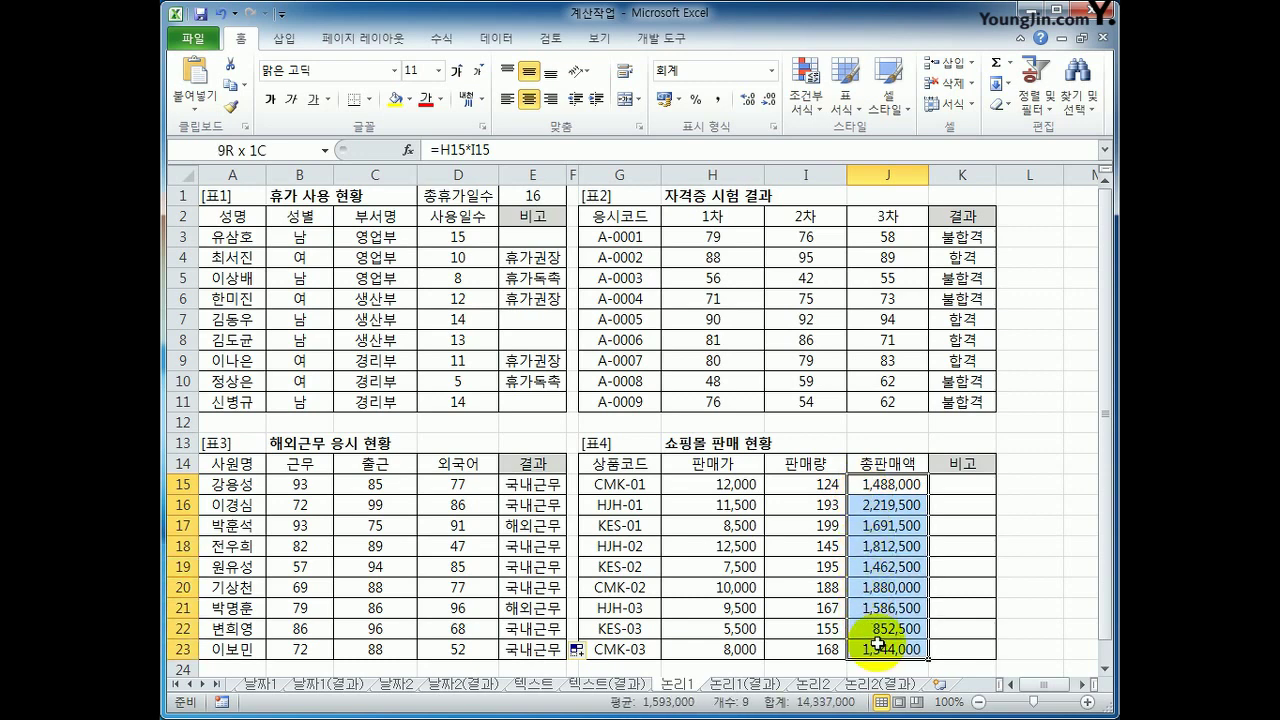
pyautogui.click(955, 487)
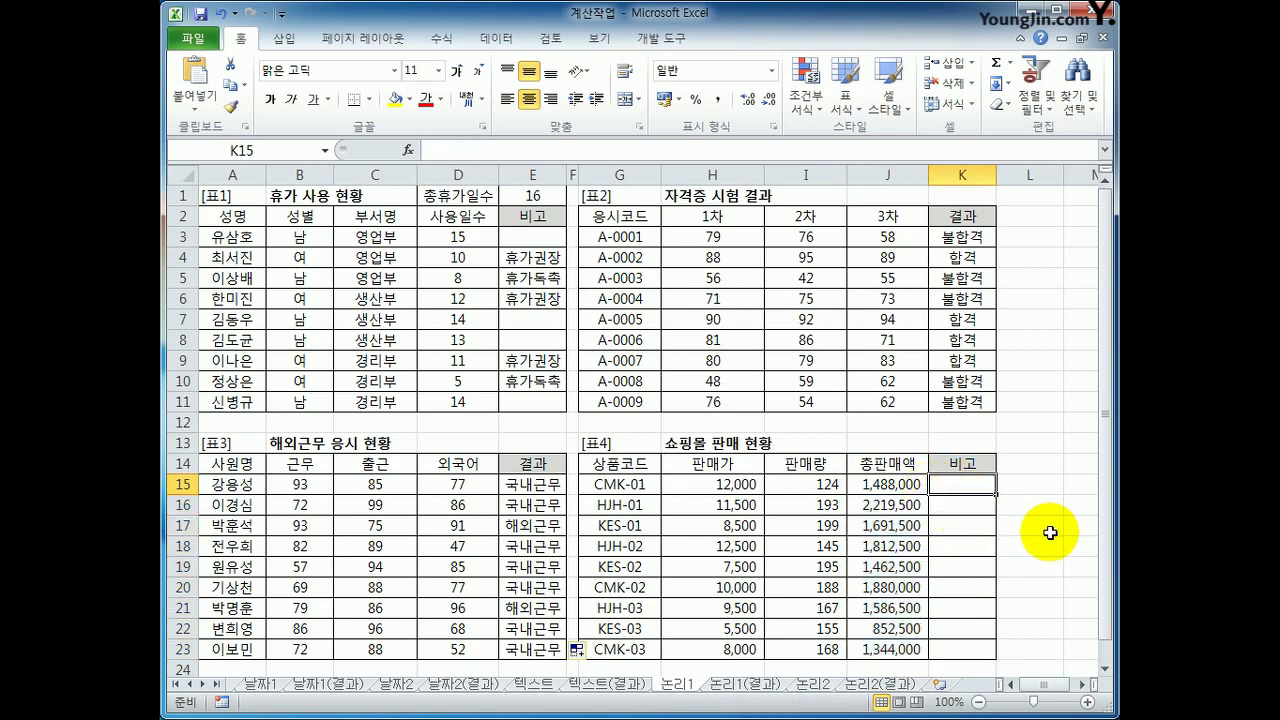
pyautogui.write('=')
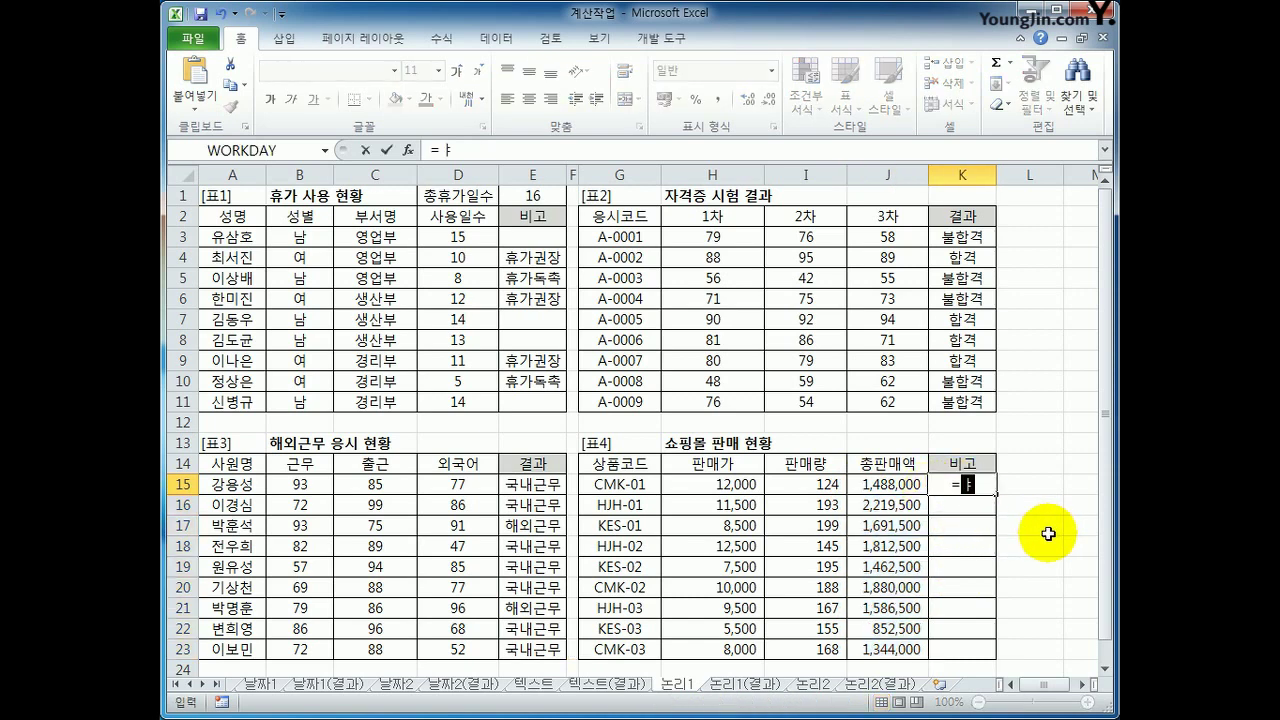
pyautogui.write('if(')
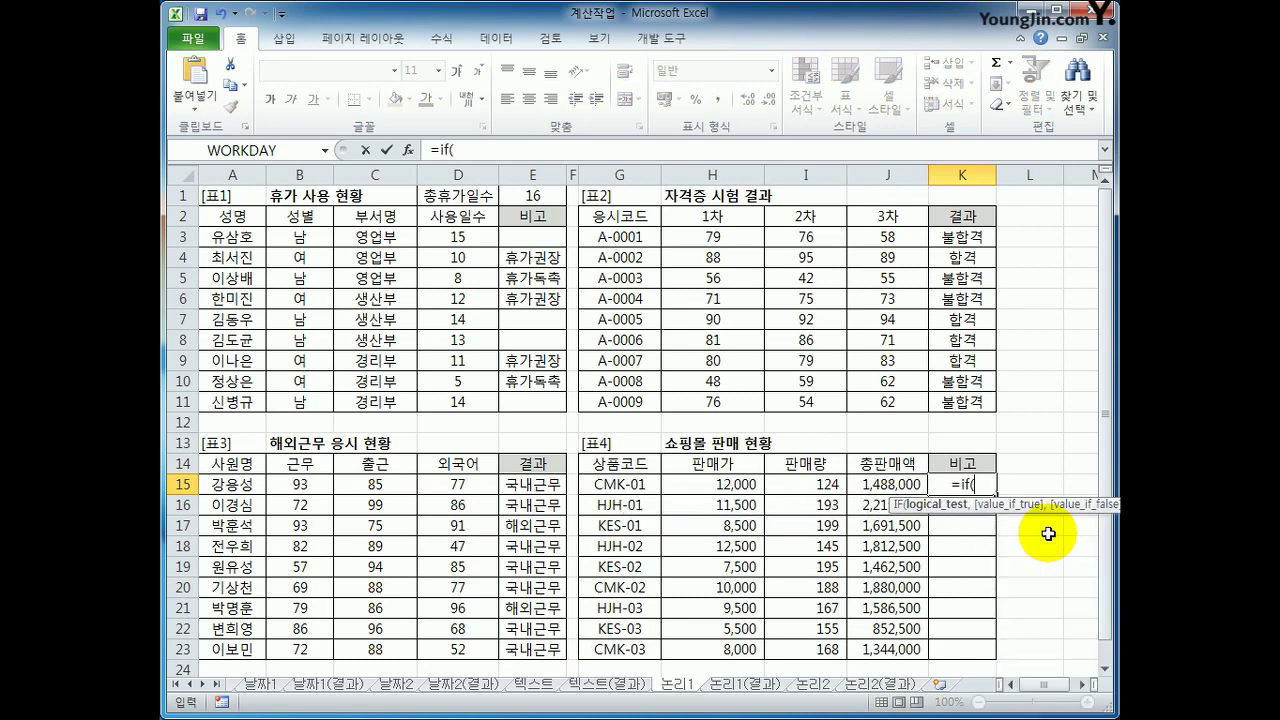
pyautogui.write('and(')
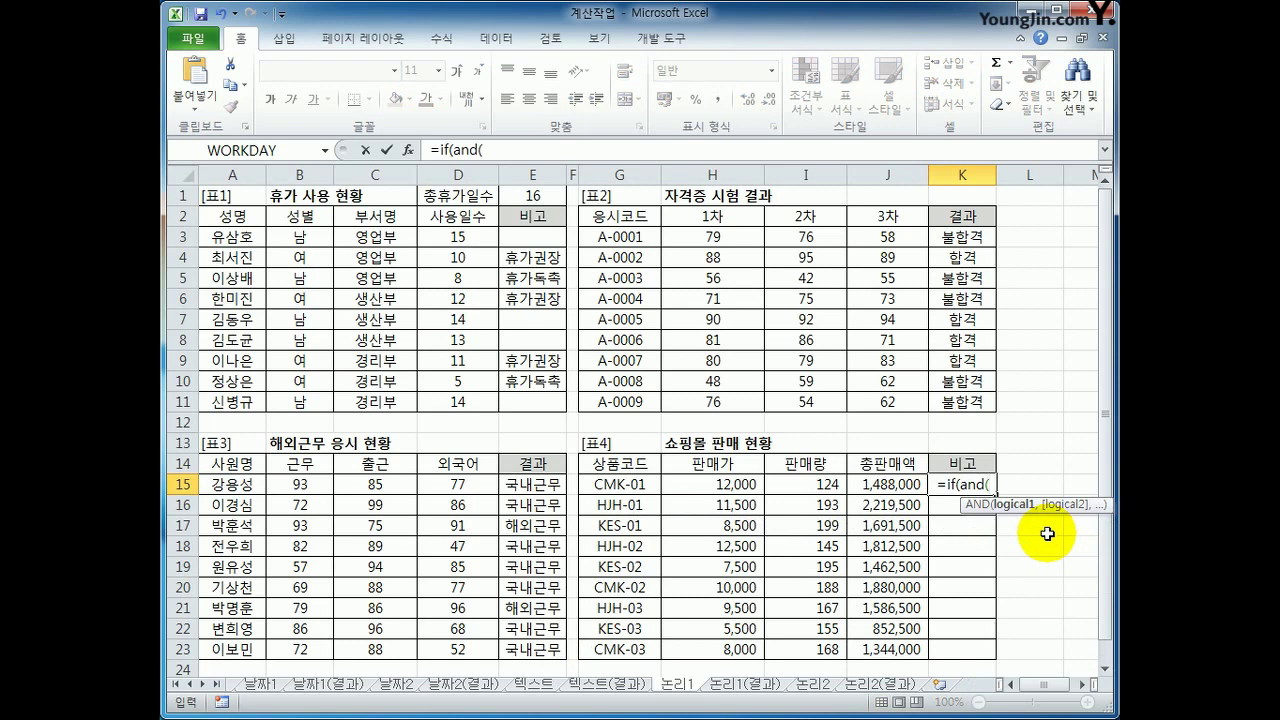
pyautogui.click(829, 486)
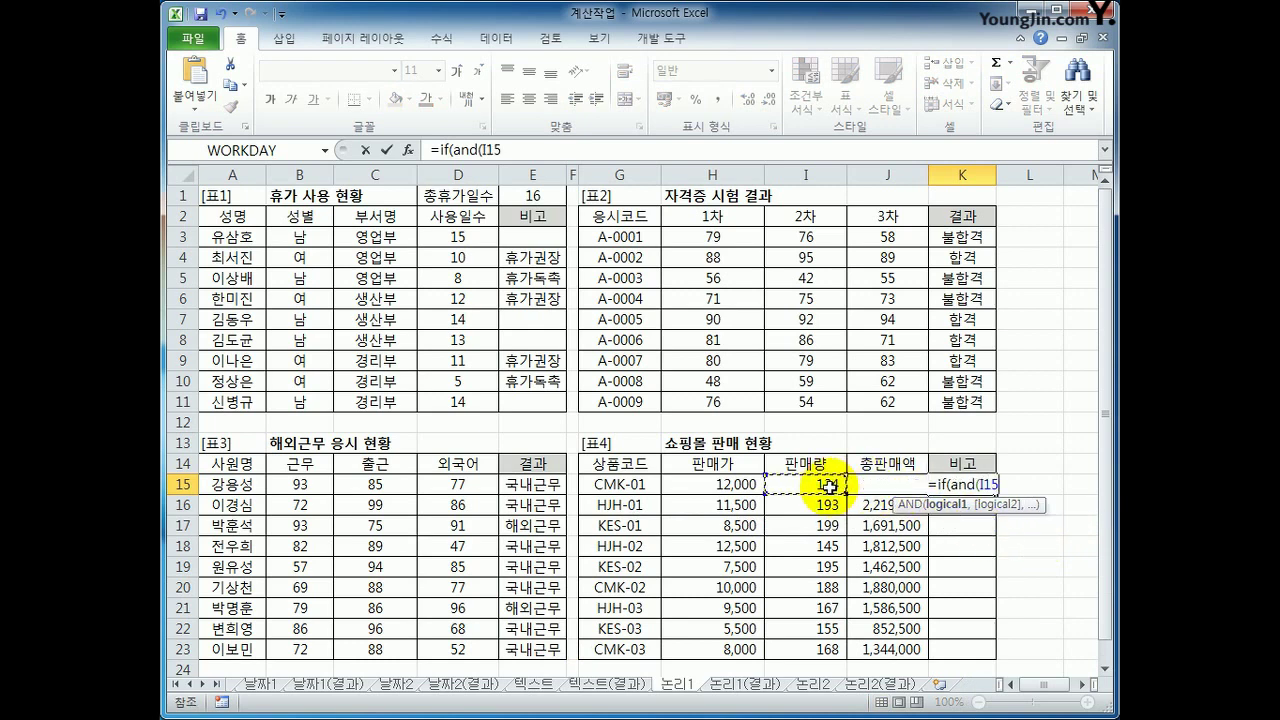
pyautogui.write('>=150')
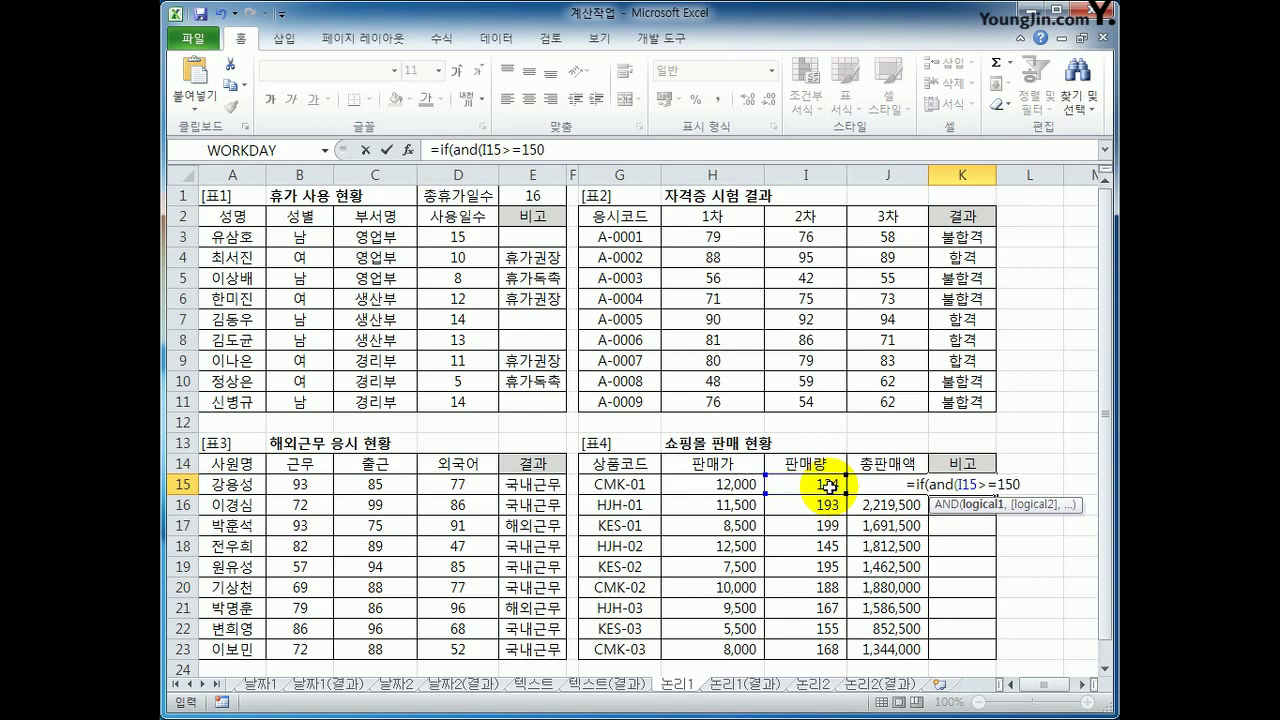
pyautogui.write(',')
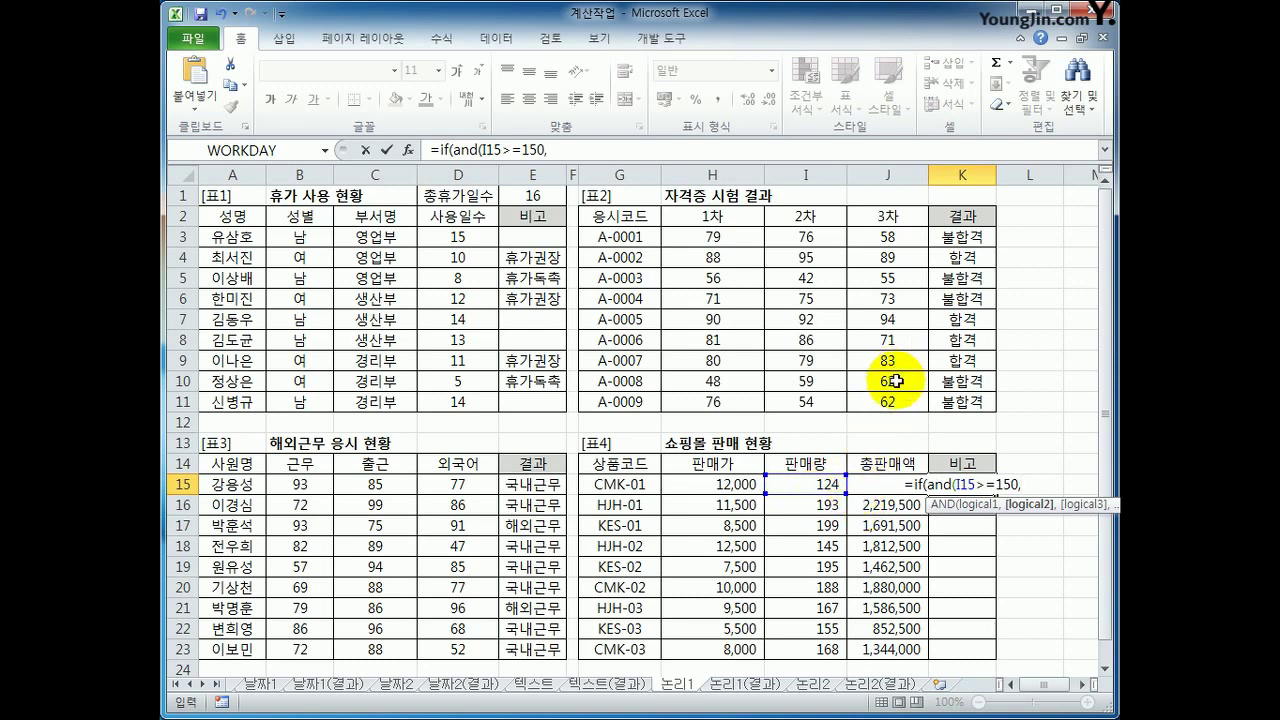
# Add J15>=MEDIAN($J$15:$J$23) as the second condition of the AND test in K15, and close both functions
pyautogui.click(899, 494)
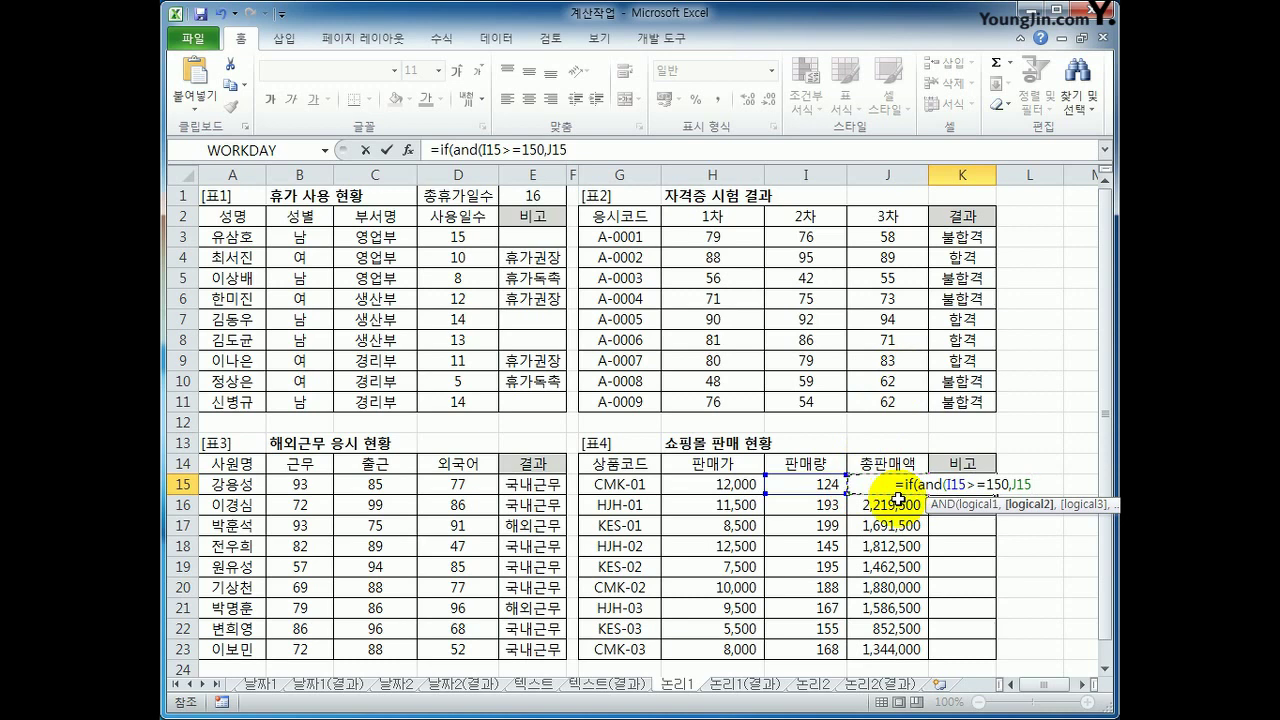
pyautogui.write('>')
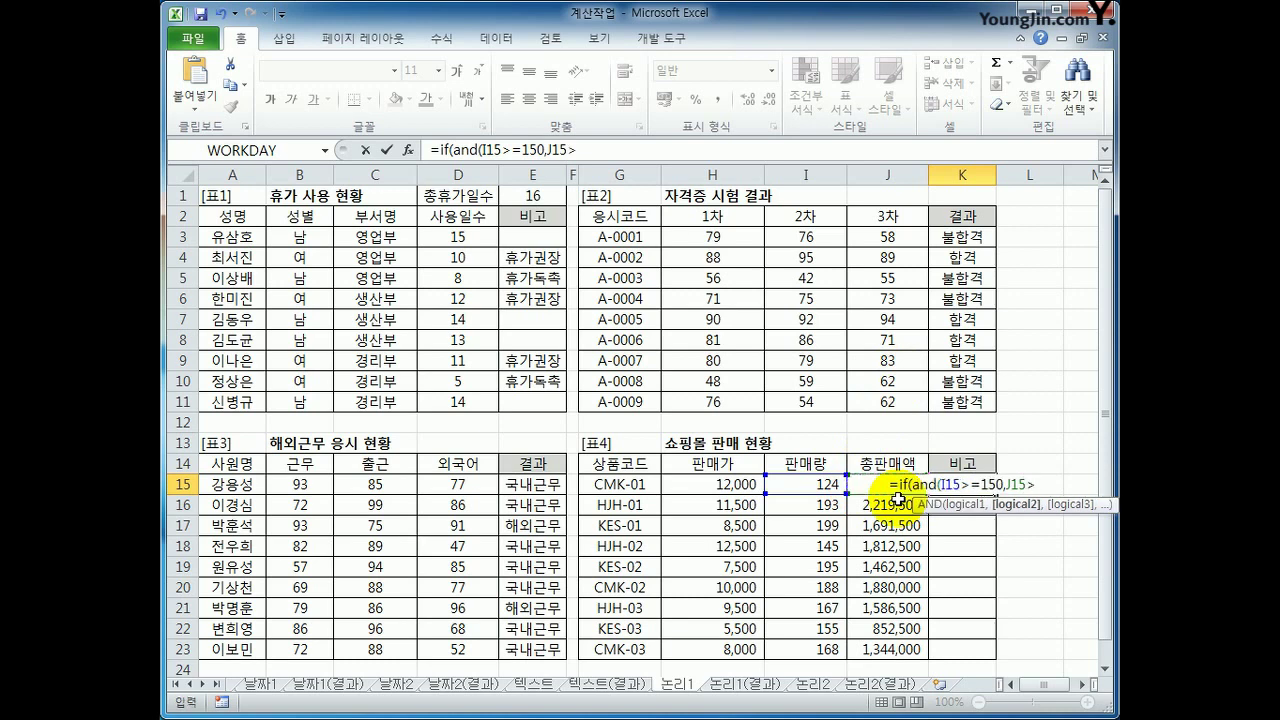
pyautogui.write('=m')
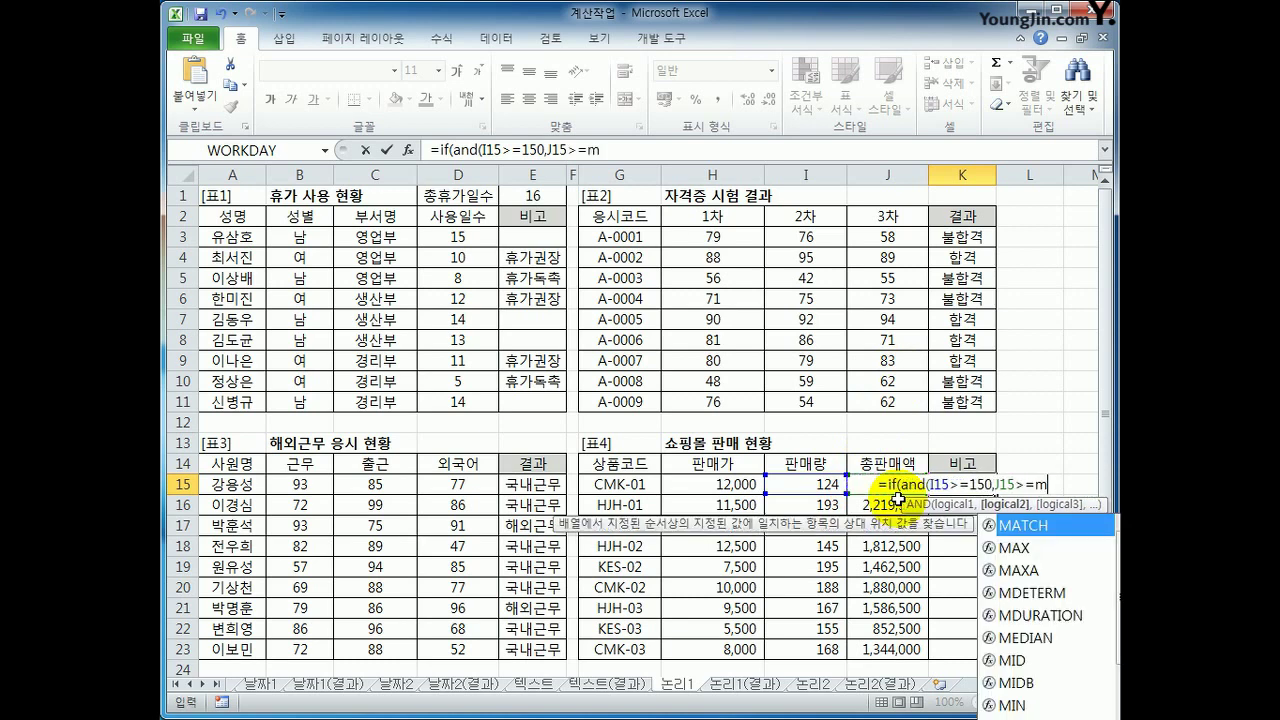
pyautogui.write('edi')
pyautogui.press('Tab')
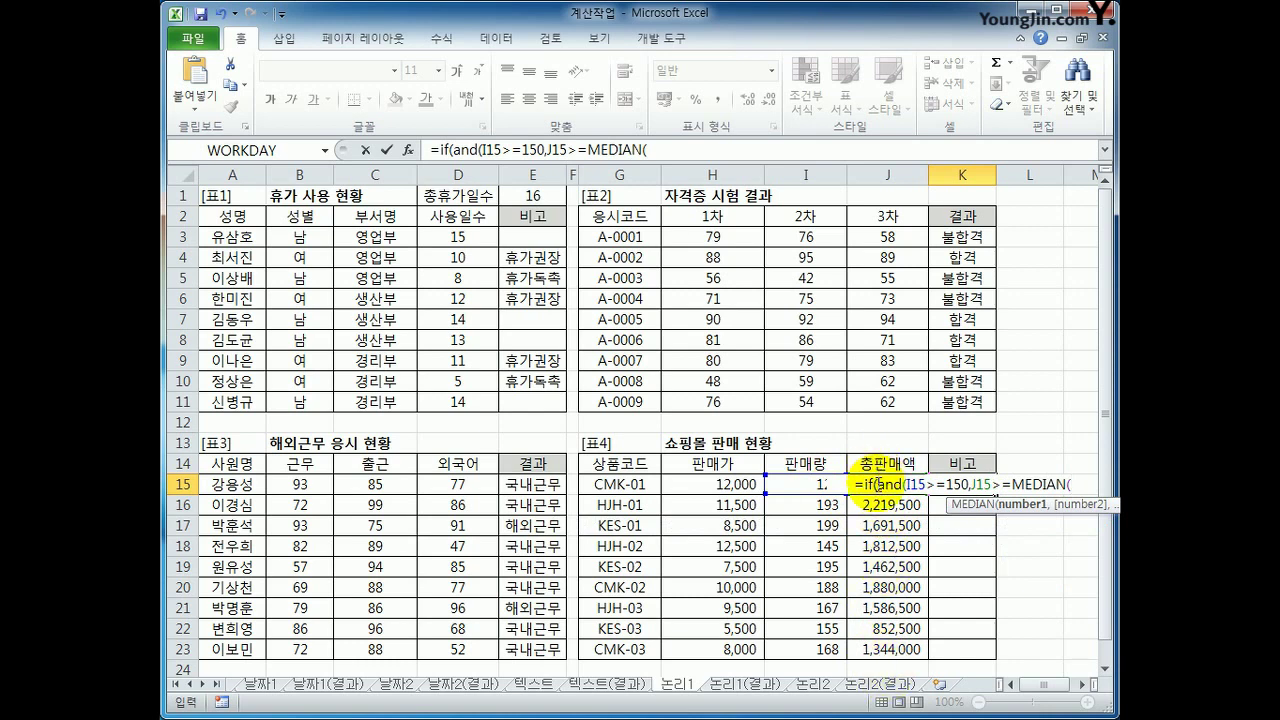
pyautogui.moveTo(887, 648); pyautogui.dragTo(888, 489)
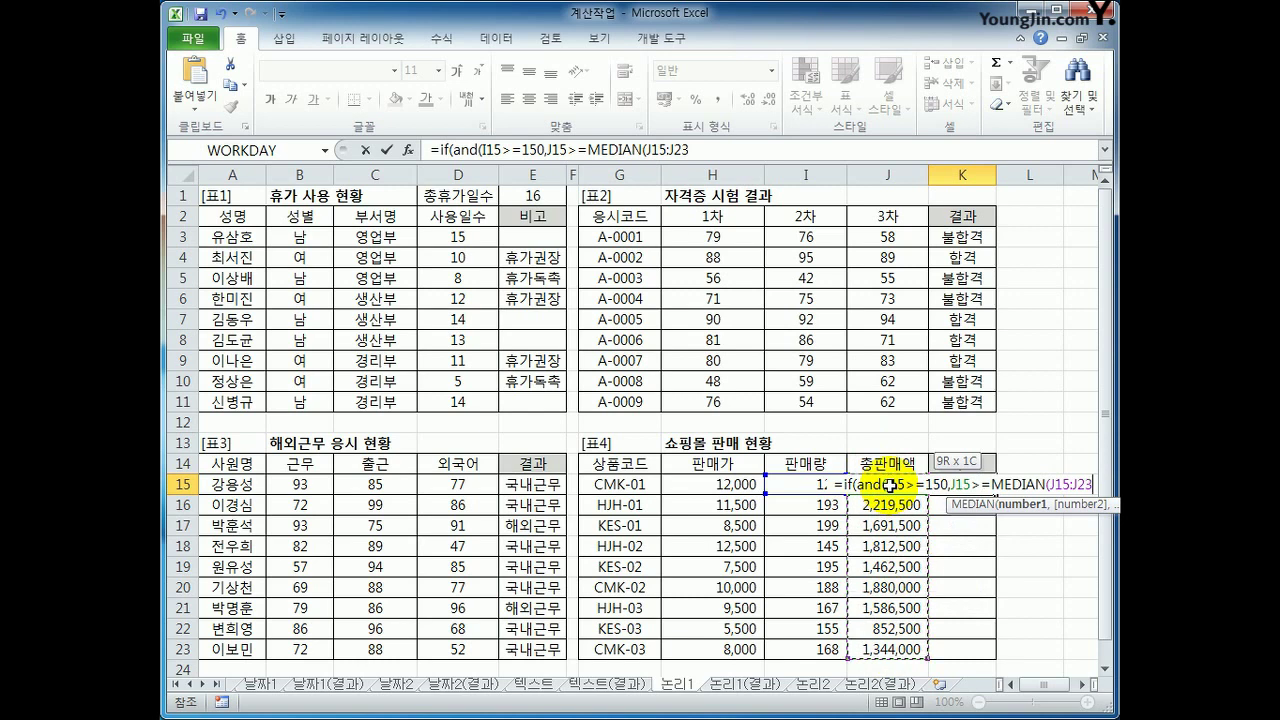
pyautogui.moveTo(888, 484); pyautogui.dragTo(889, 486)
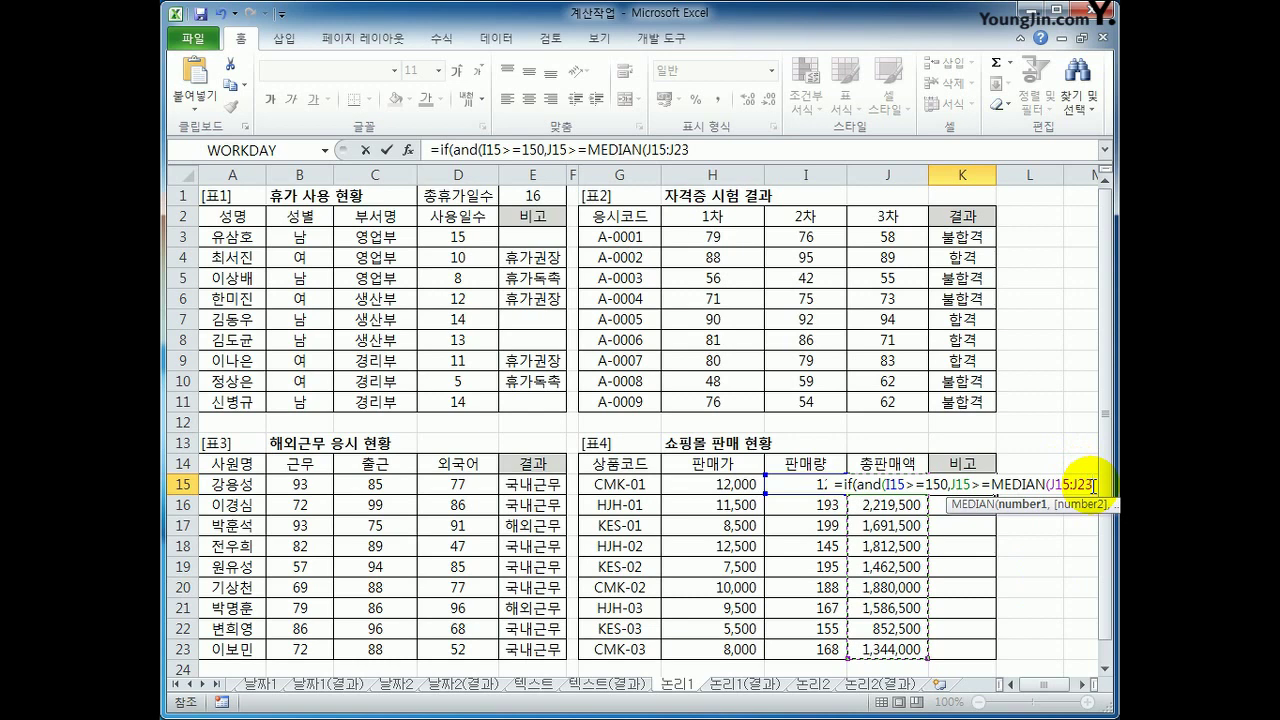
pyautogui.press('F4')
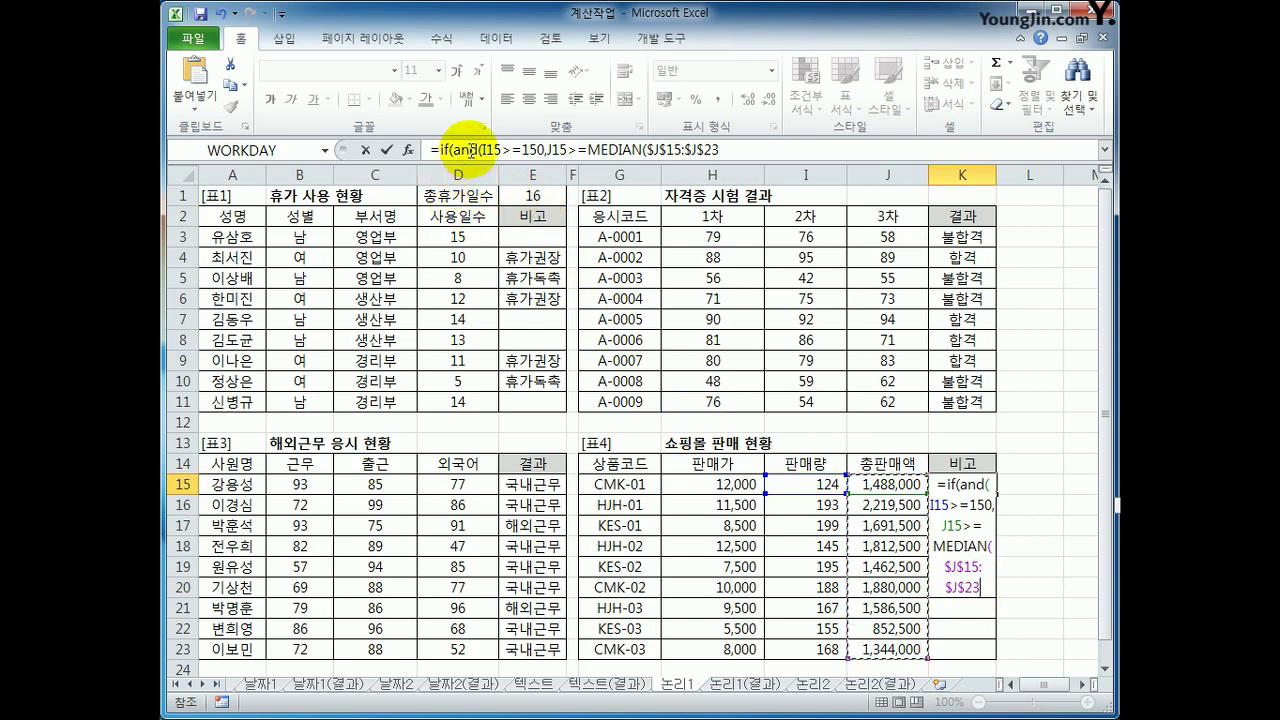
pyautogui.click(729, 150)
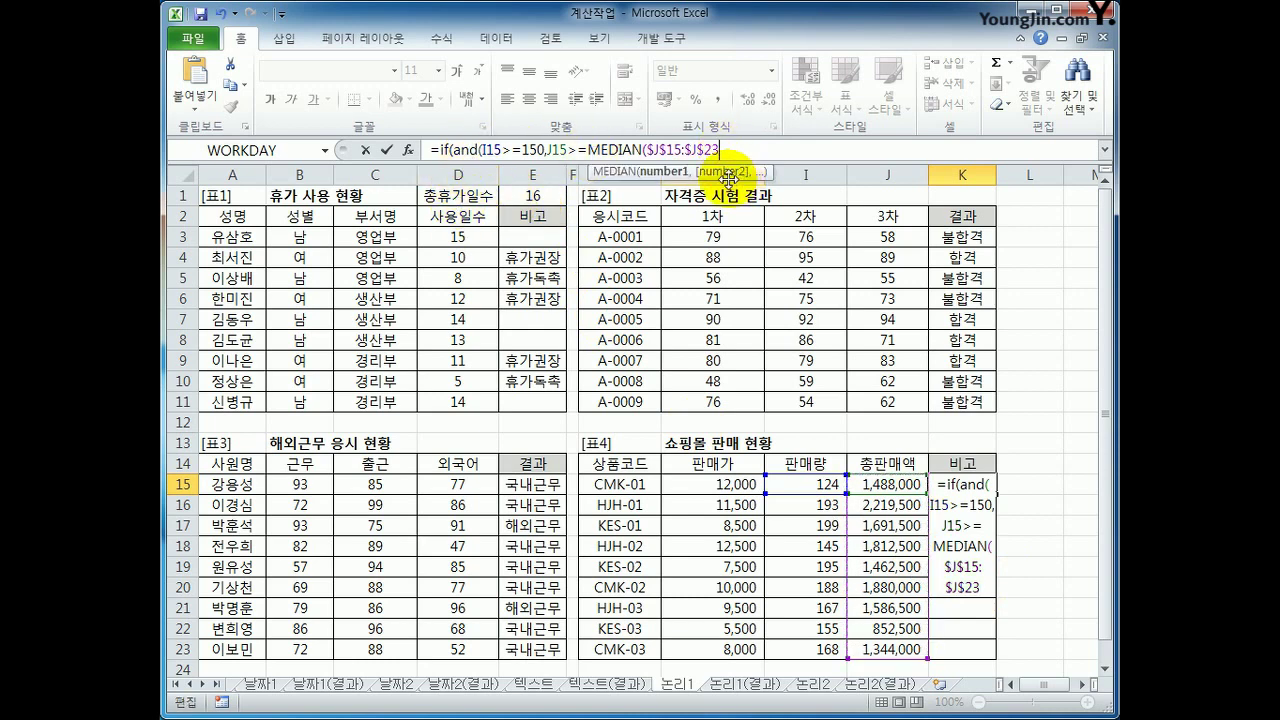
pyautogui.write(')')
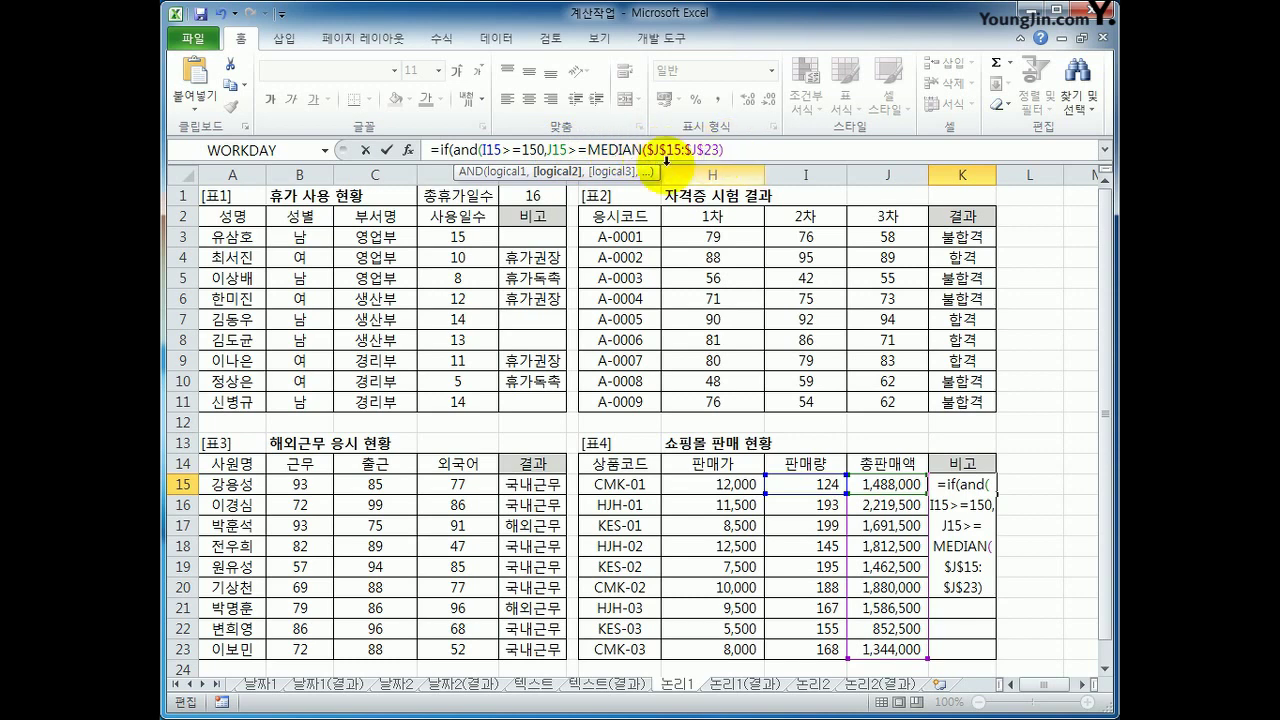
pyautogui.write('),')
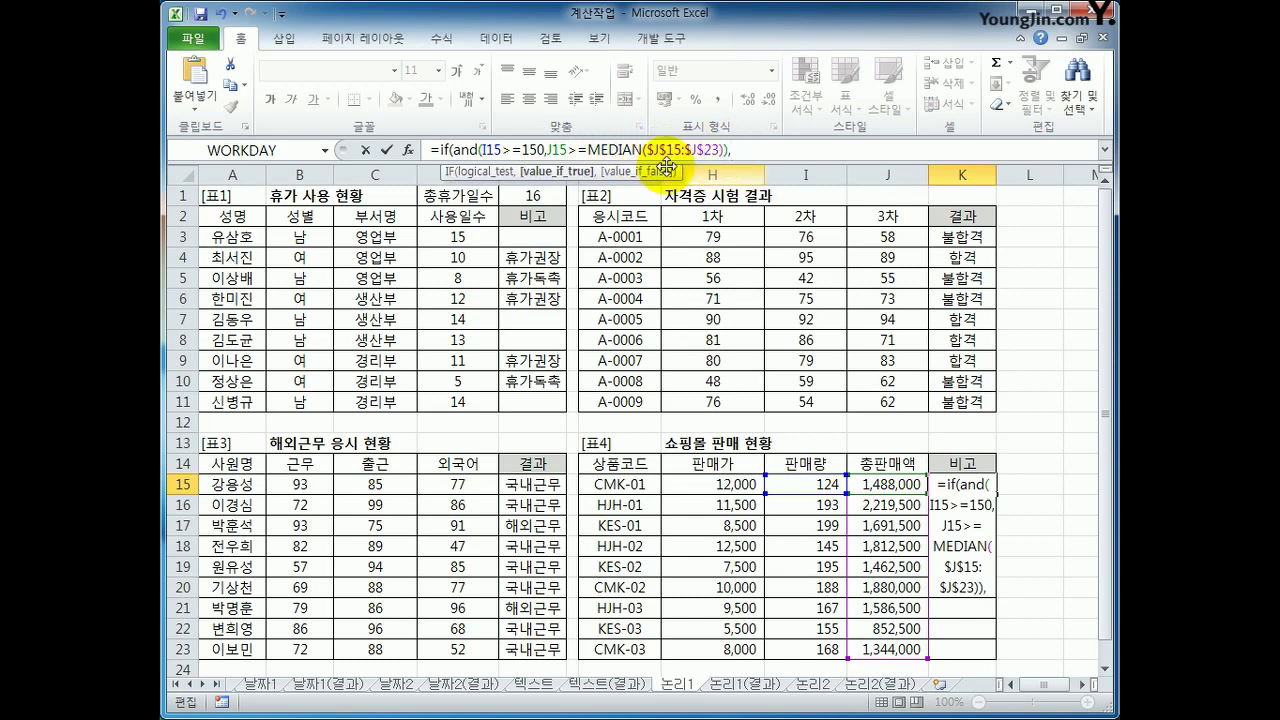
# Make the K15 IF return "효자상품" when true and an empty string when false, and fill the formula down through K23
pyautogui.write('"')
pyautogui.write('gy')
pyautogui.press('BackSpace')
pyautogui.press('BackSpace')
pyautogui.write('효자상품",')
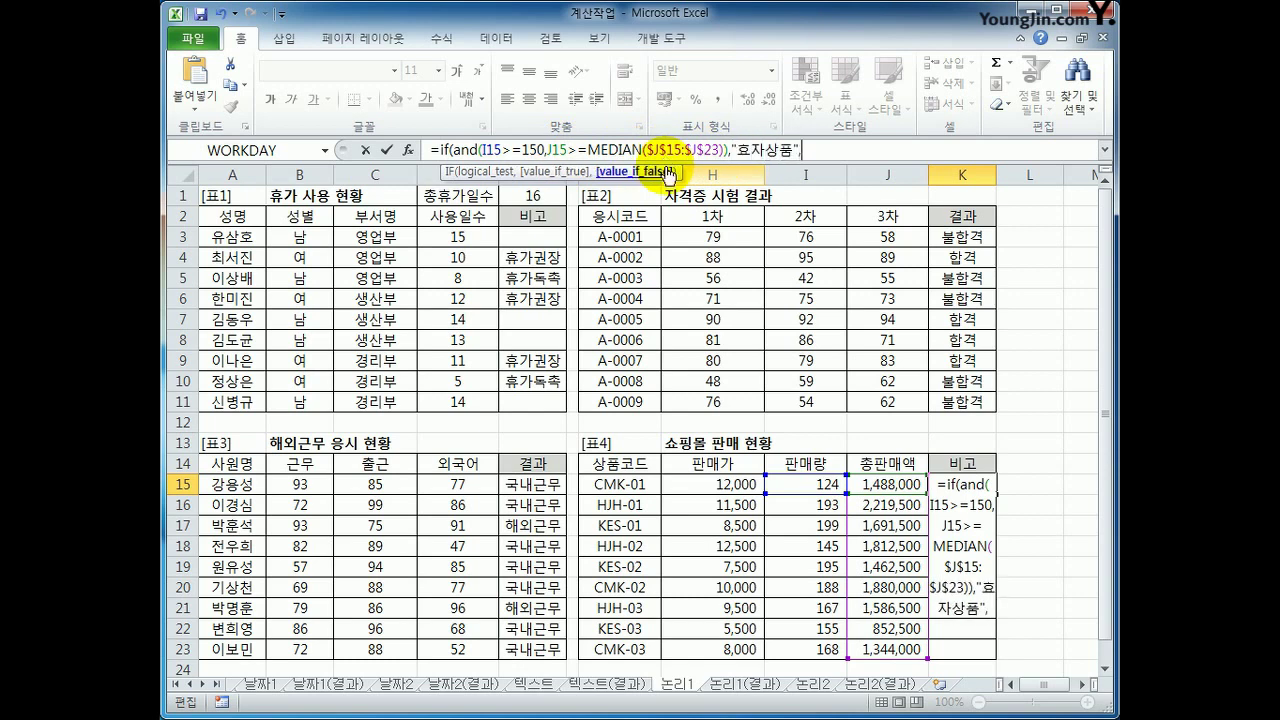
pyautogui.write('"")')
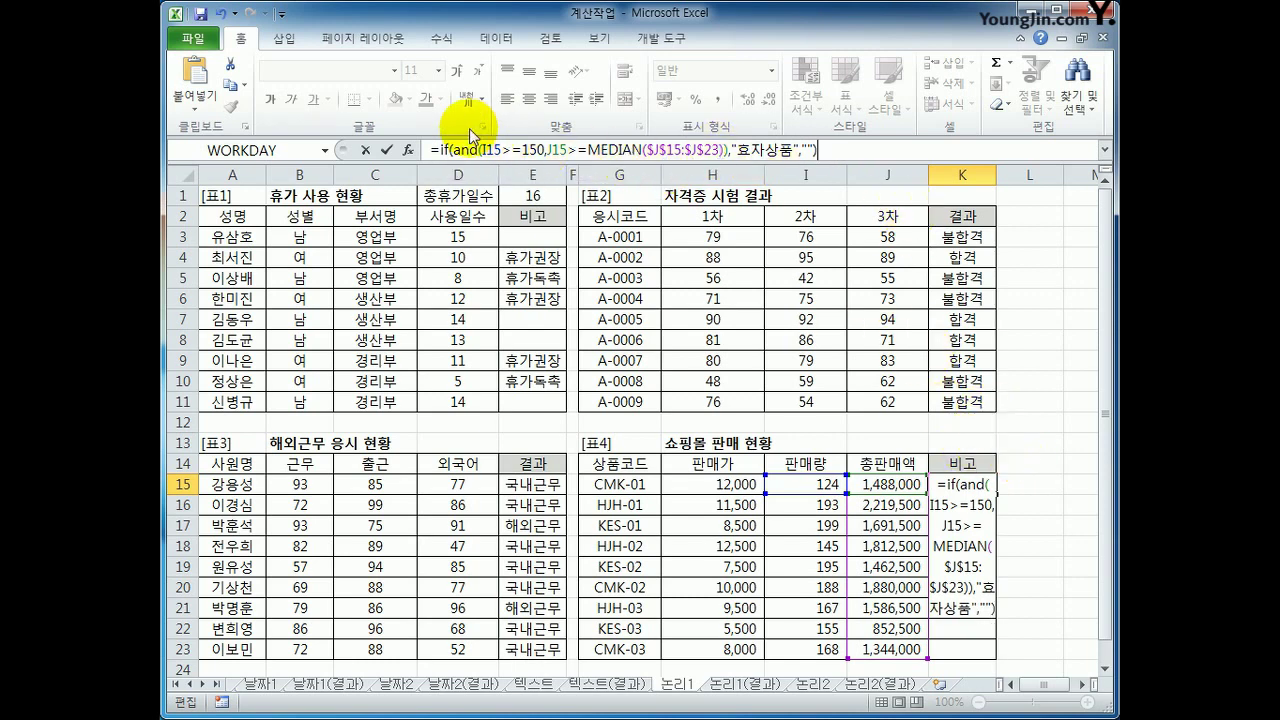
pyautogui.press('Return')
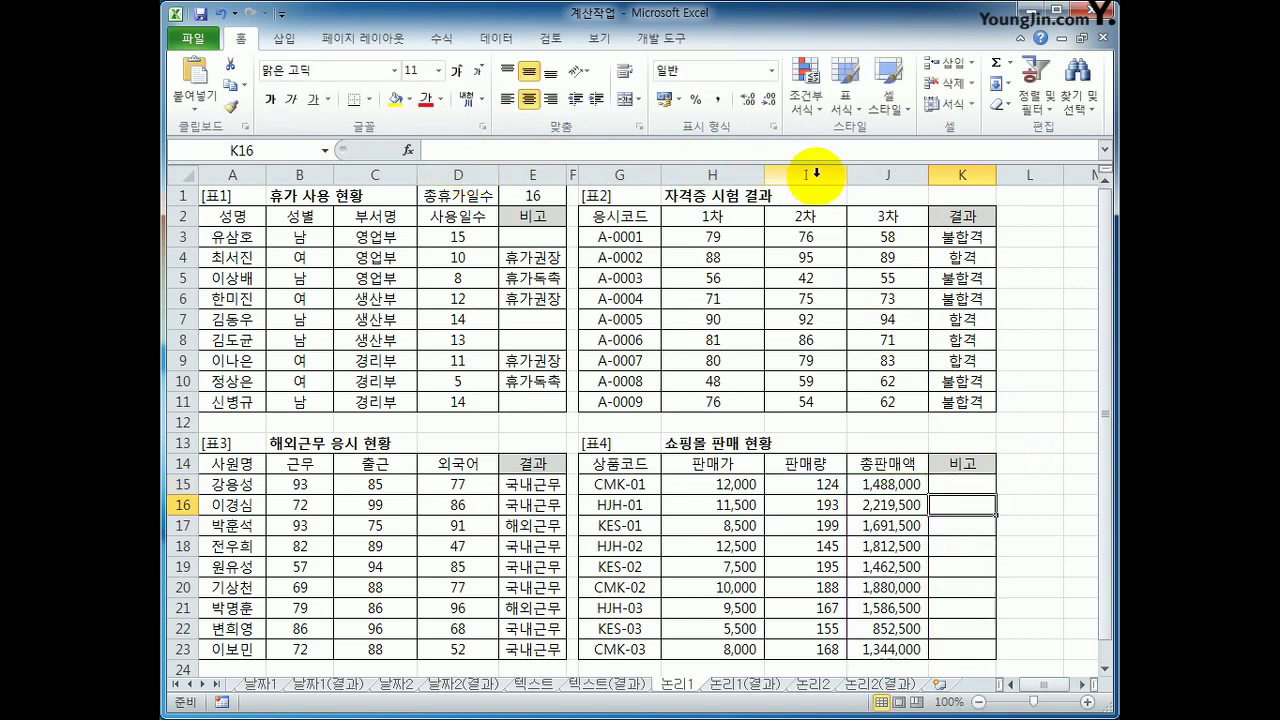
pyautogui.click(985, 485)
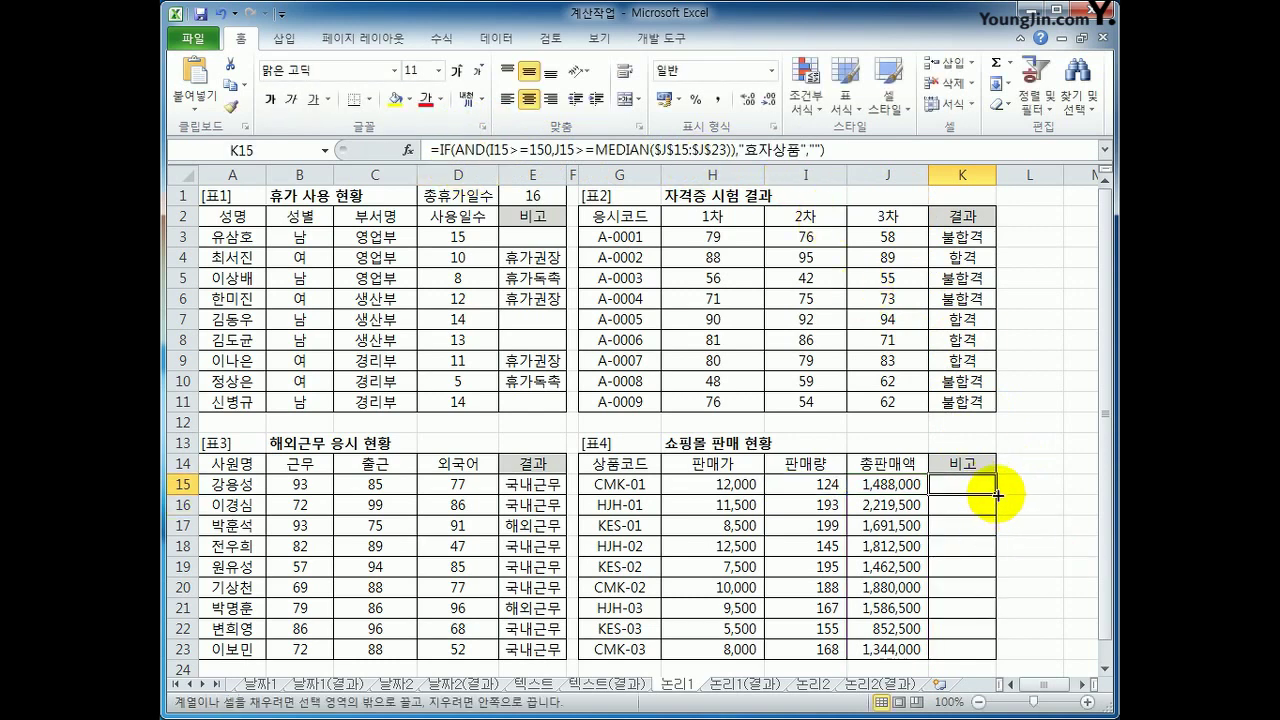
pyautogui.moveTo(997, 494); pyautogui.dragTo(984, 648)
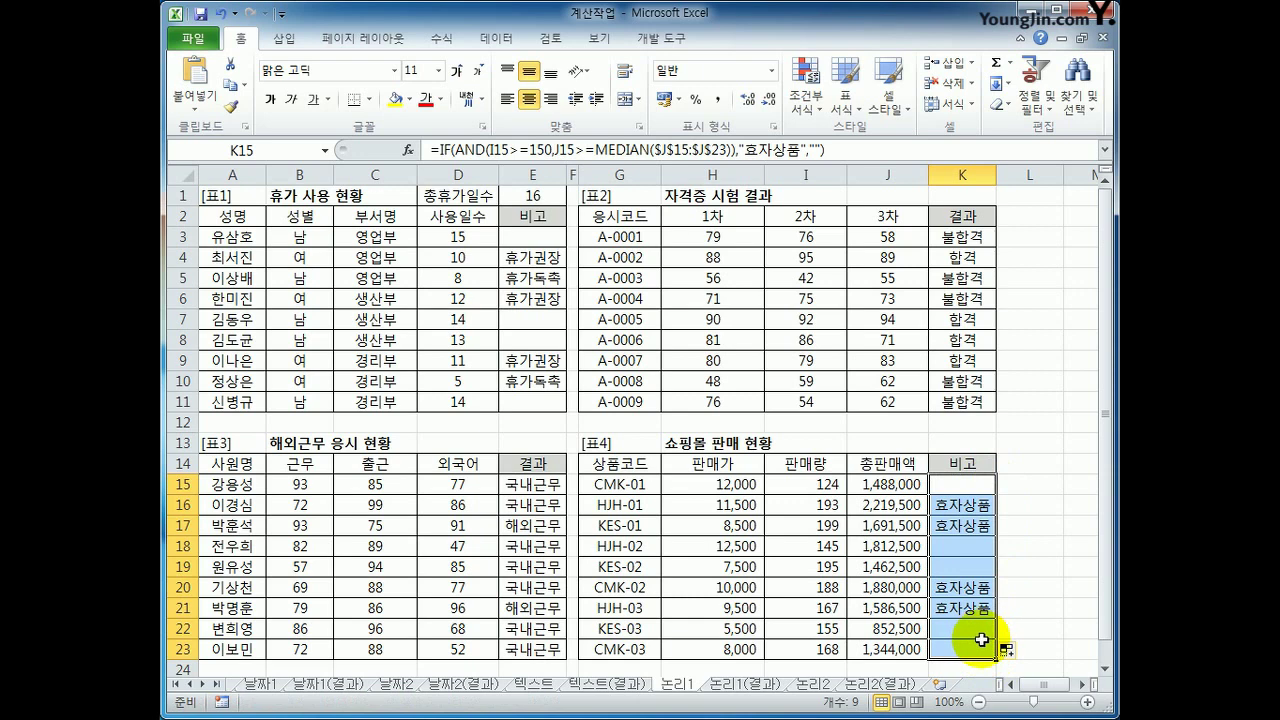
# Review the formulas at the start of each table's remark or result column: E3, K3, E15 and K15
pyautogui.click(530, 236)
pyautogui.click(976, 244)
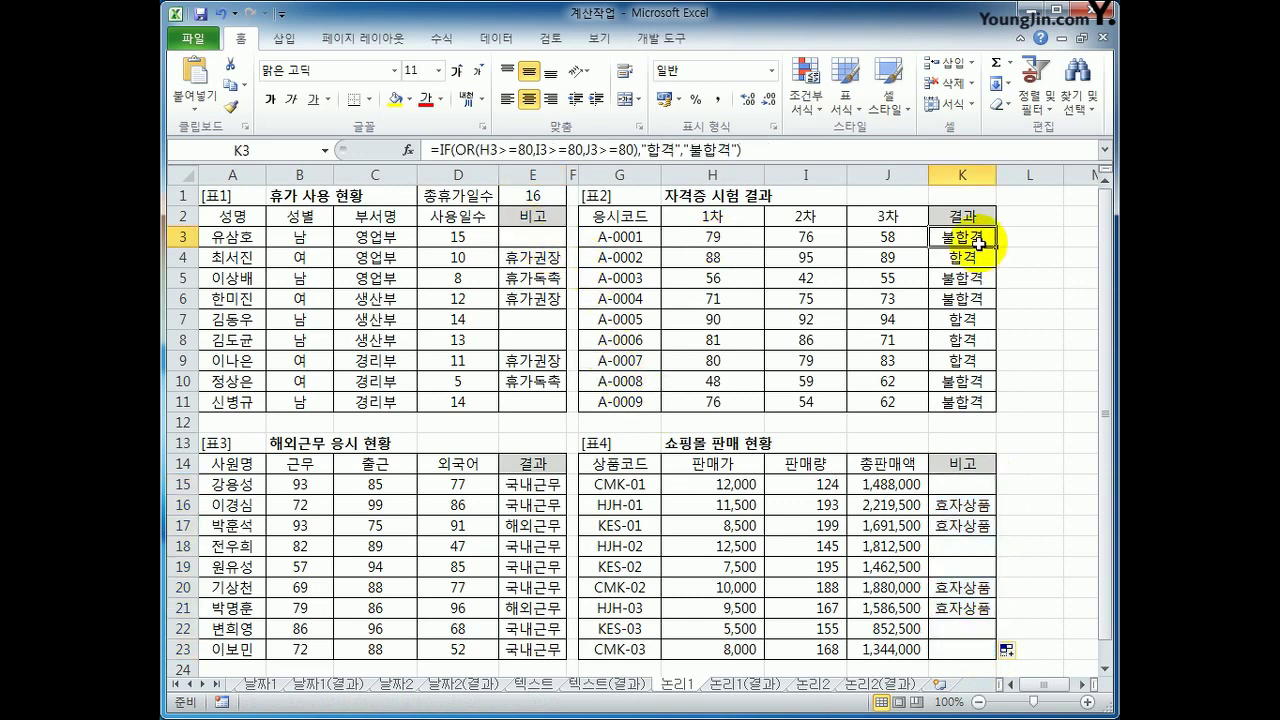
pyautogui.click(540, 484)
pyautogui.click(946, 482)
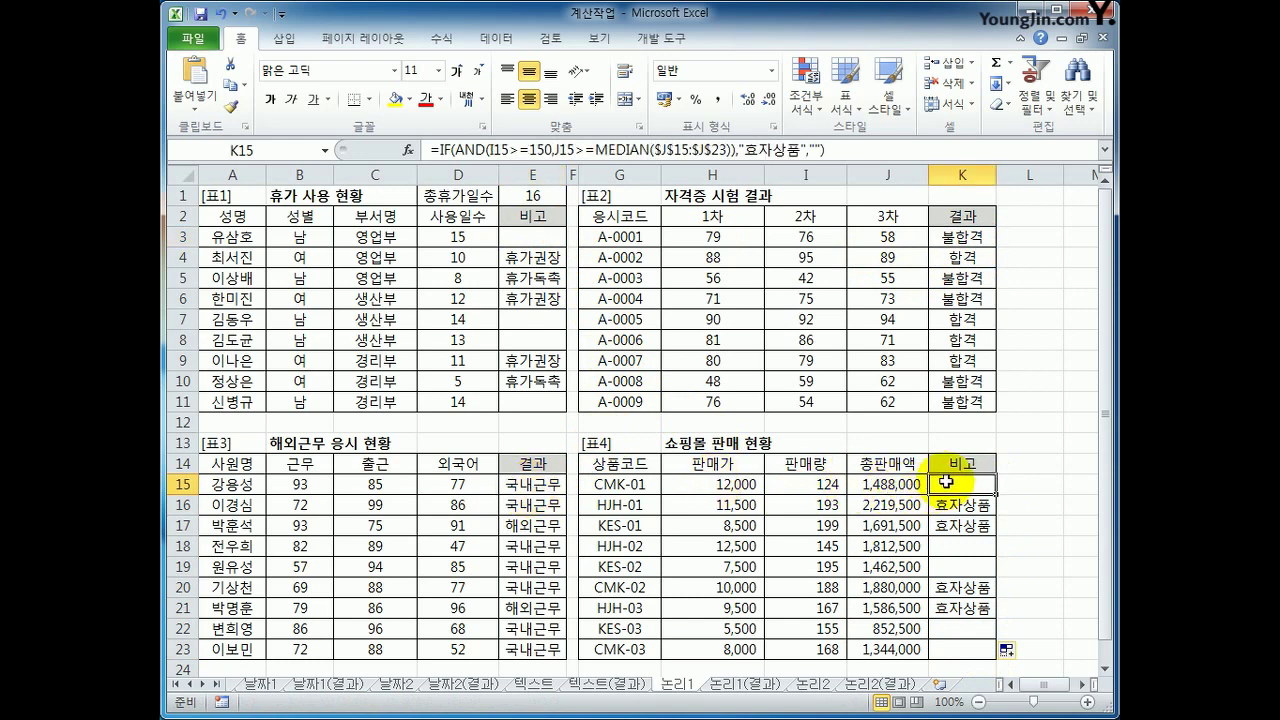
pyautogui.click(550, 243)
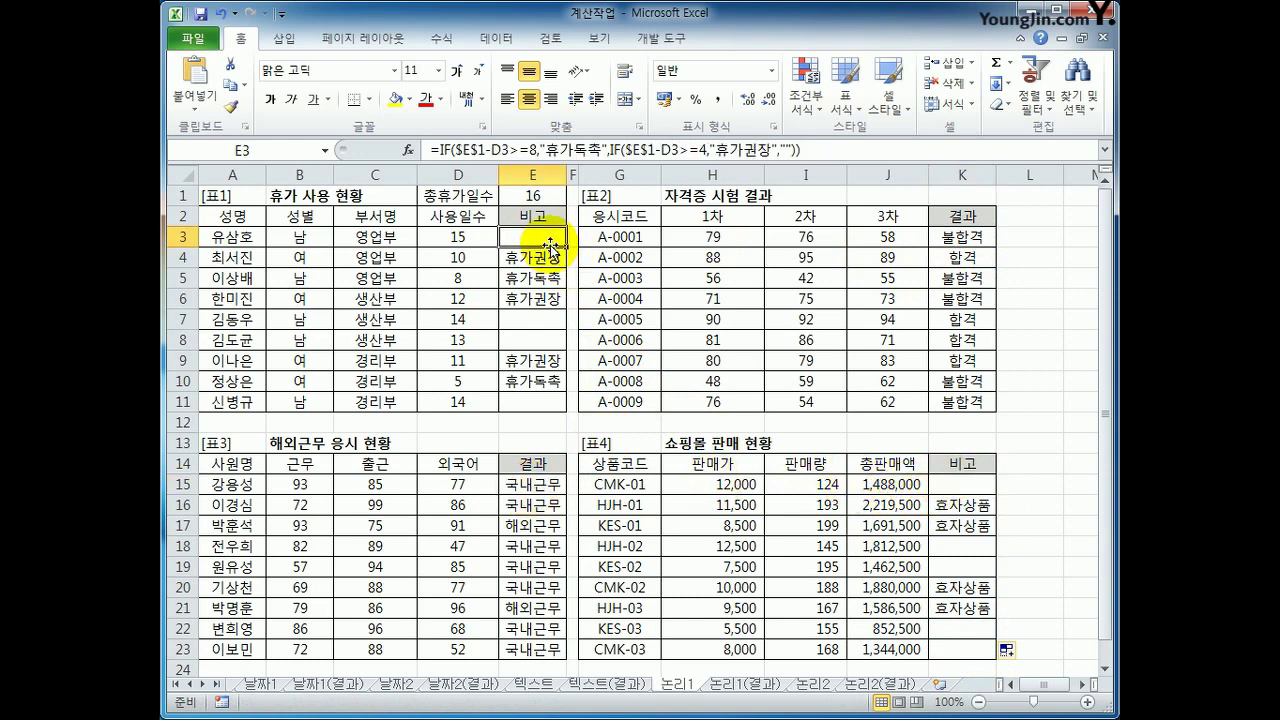
pyautogui.click(524, 486)
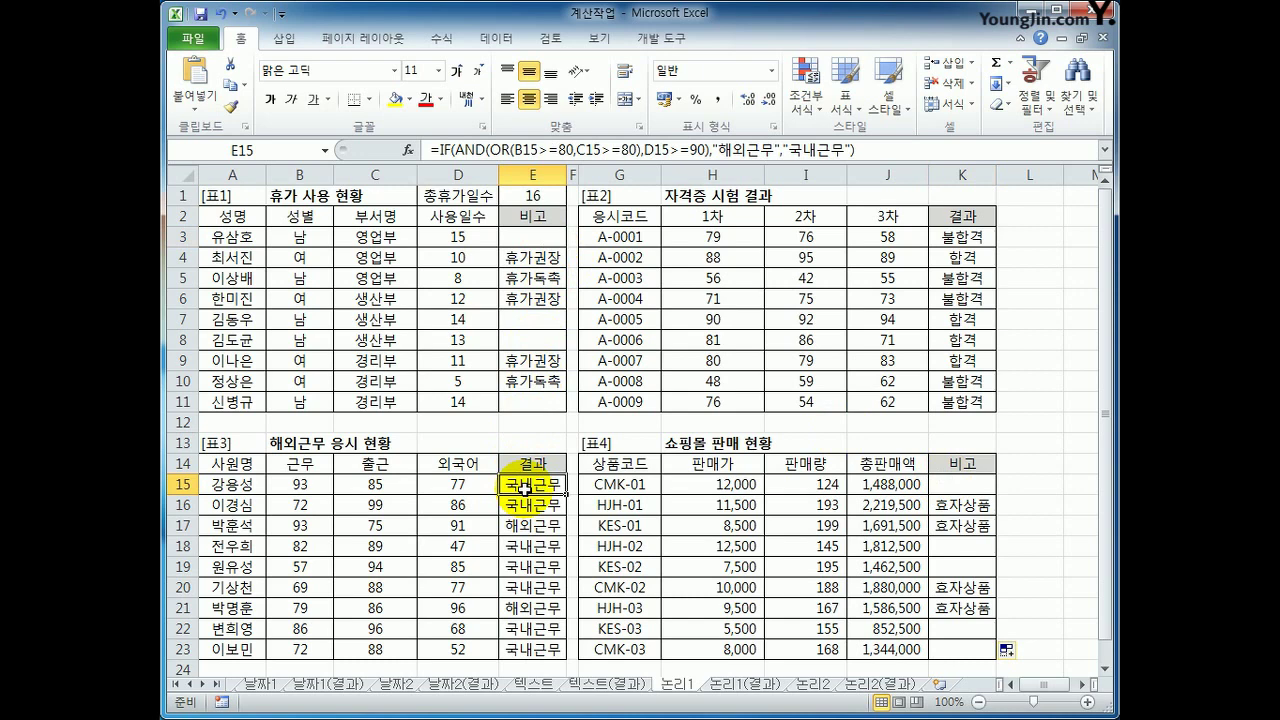
pyautogui.click(973, 488)
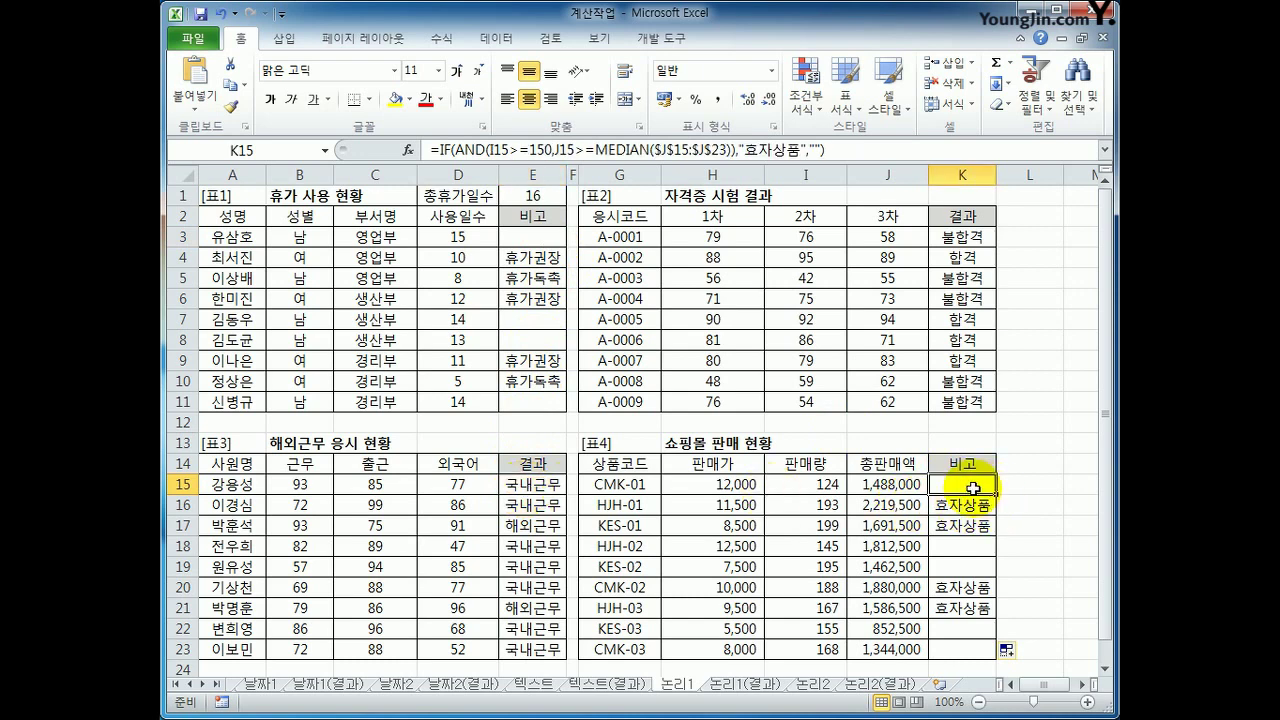
# On the 논리2 sheet, begin a RANK formula in E3 with D3 as the number to rank
pyautogui.click(808, 686)
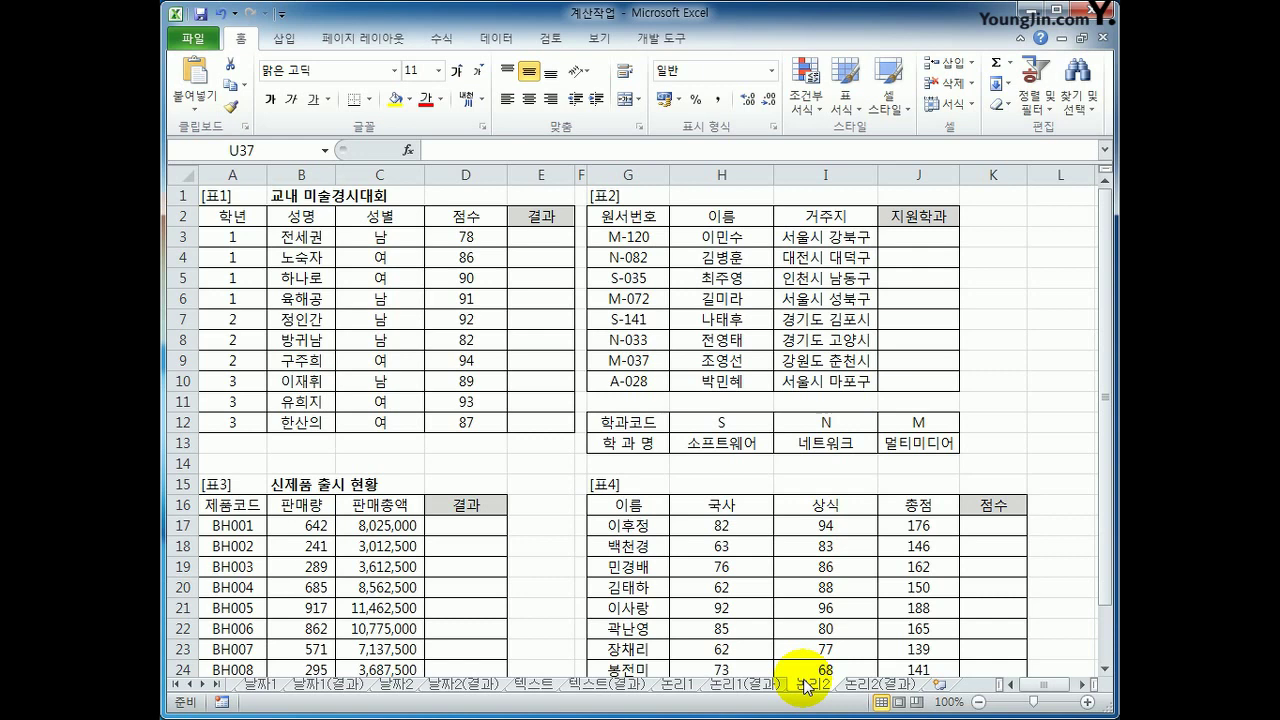
pyautogui.click(551, 242)
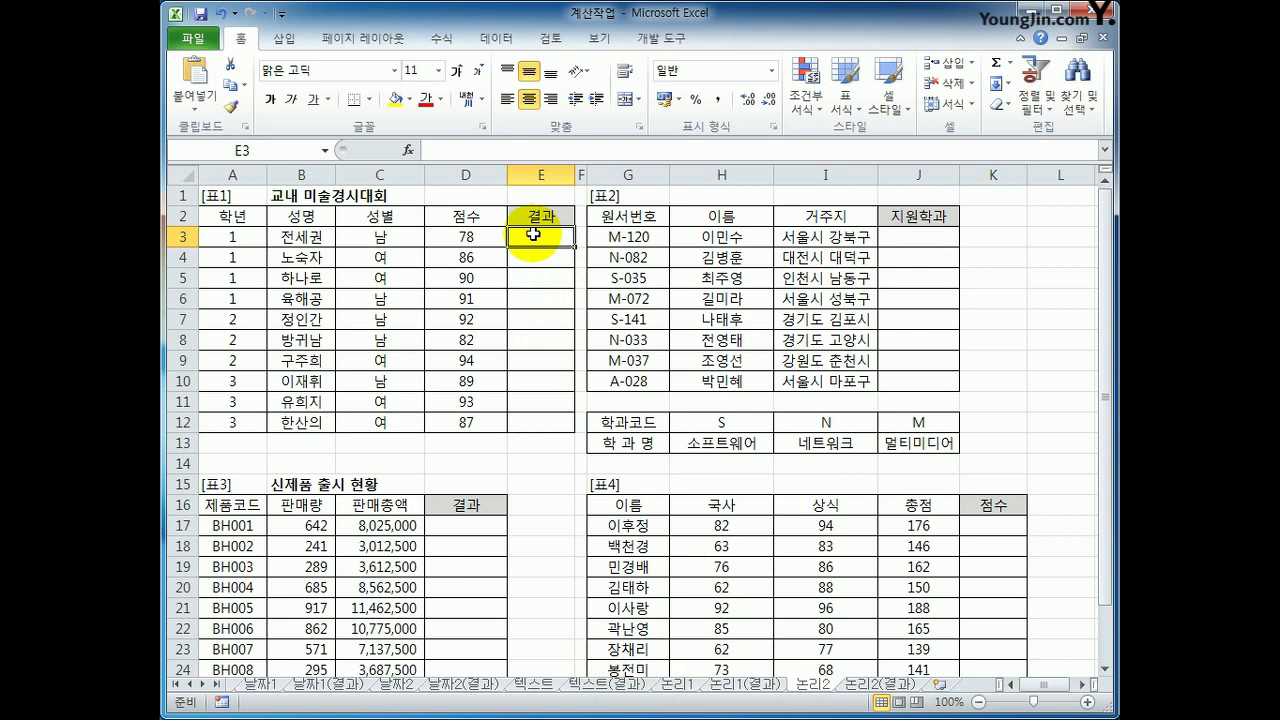
pyautogui.write('=')
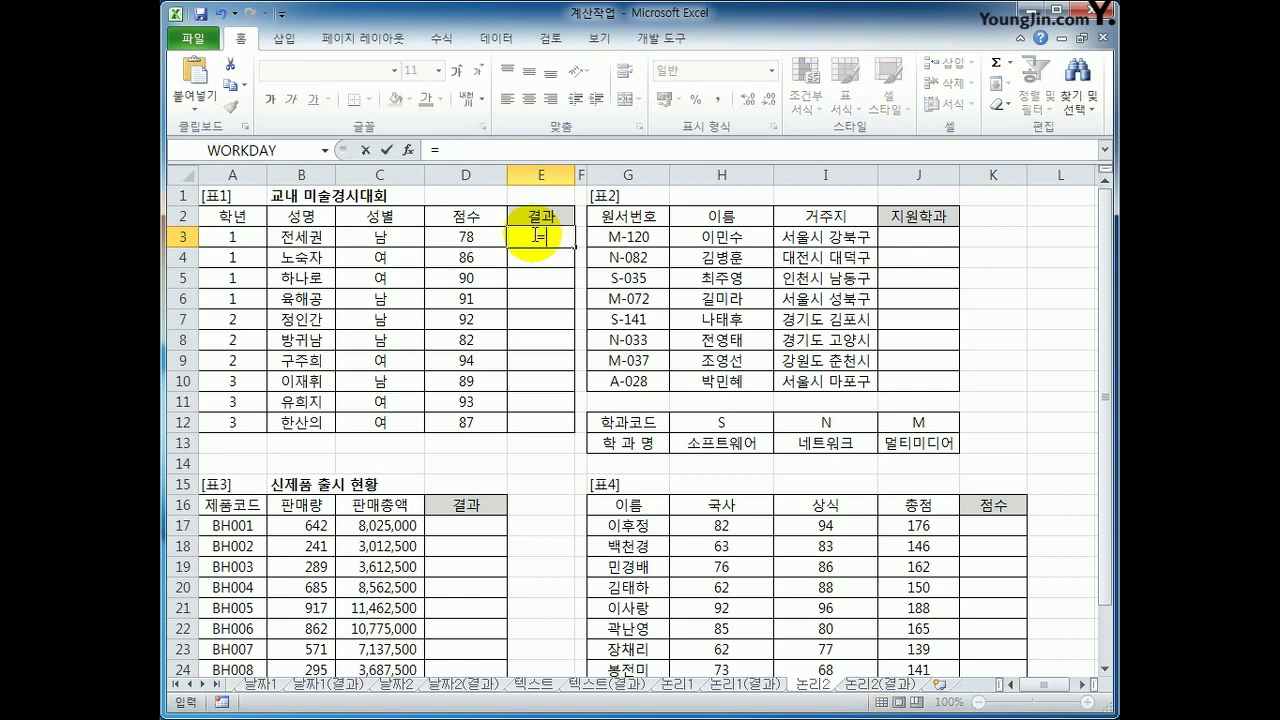
pyautogui.write('ran')
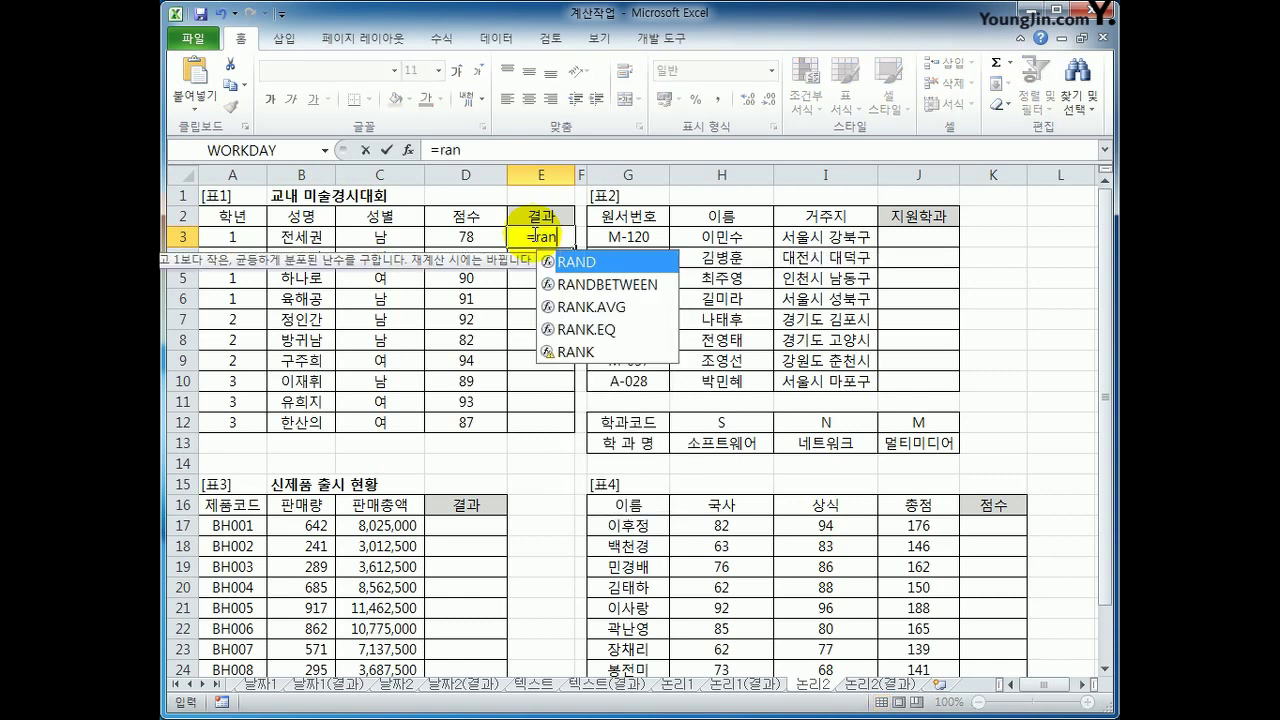
pyautogui.write('k(')
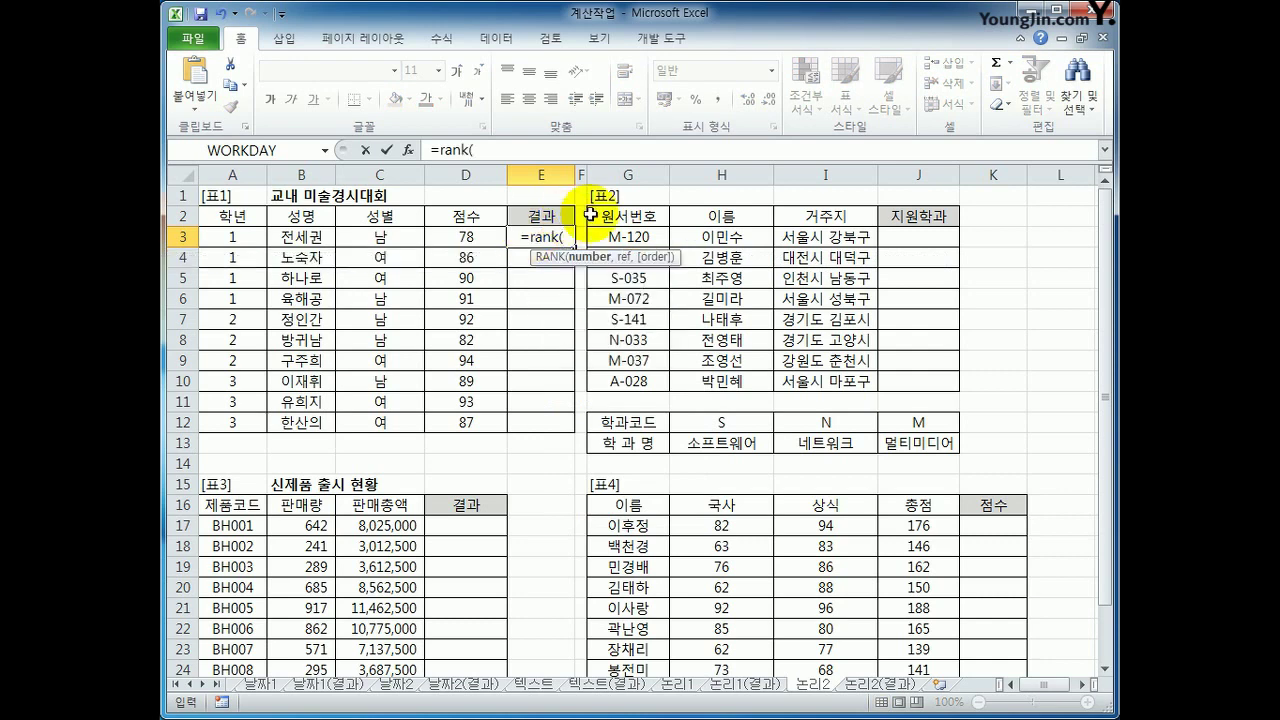
pyautogui.click(455, 237)
pyautogui.write(',')
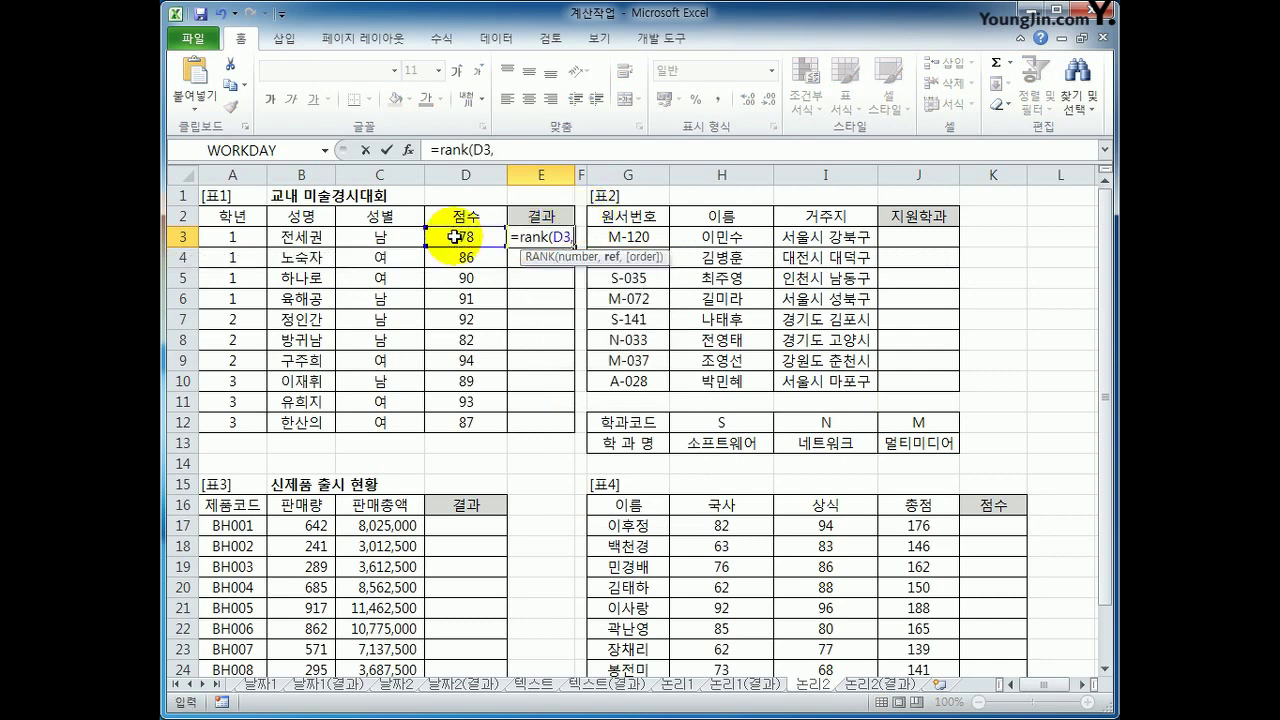
# Complete the E3 RANK with the absolute range $D$3:$D$12 and descending order 0, and fill the formula down through E12
pyautogui.moveTo(455, 237); pyautogui.dragTo(438, 370)
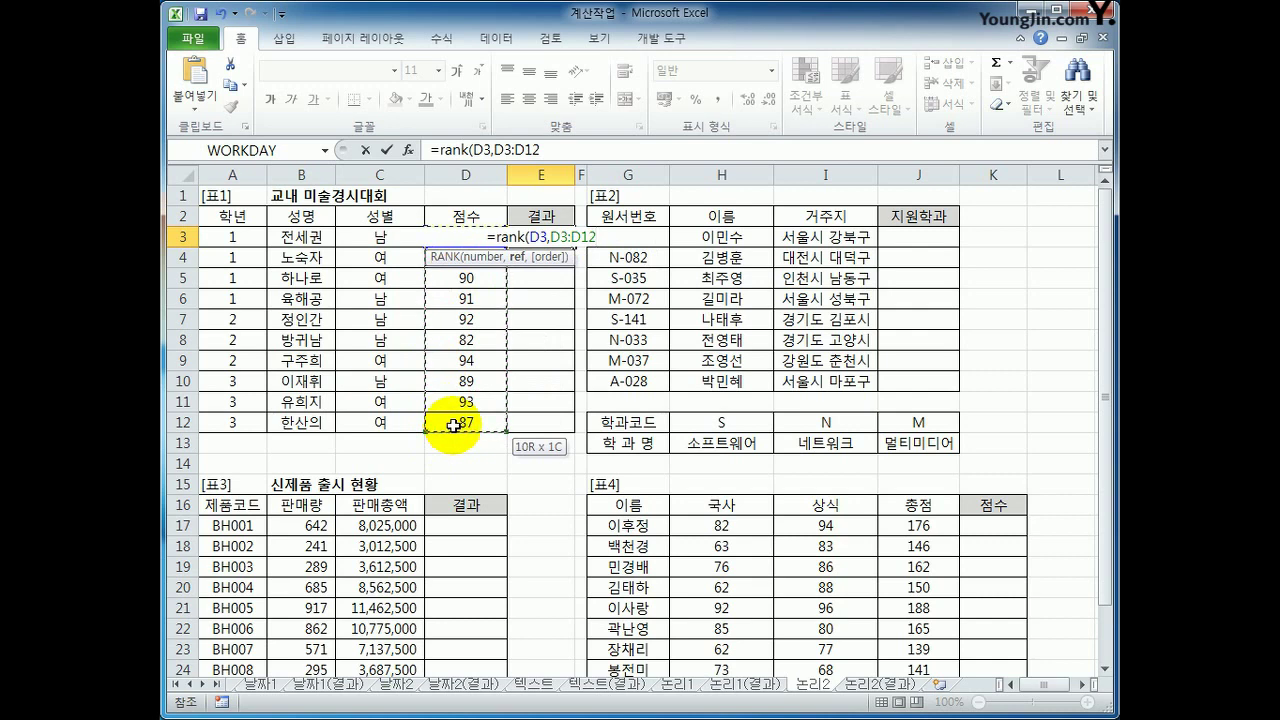
pyautogui.moveTo(453, 425); pyautogui.dragTo(453, 425)
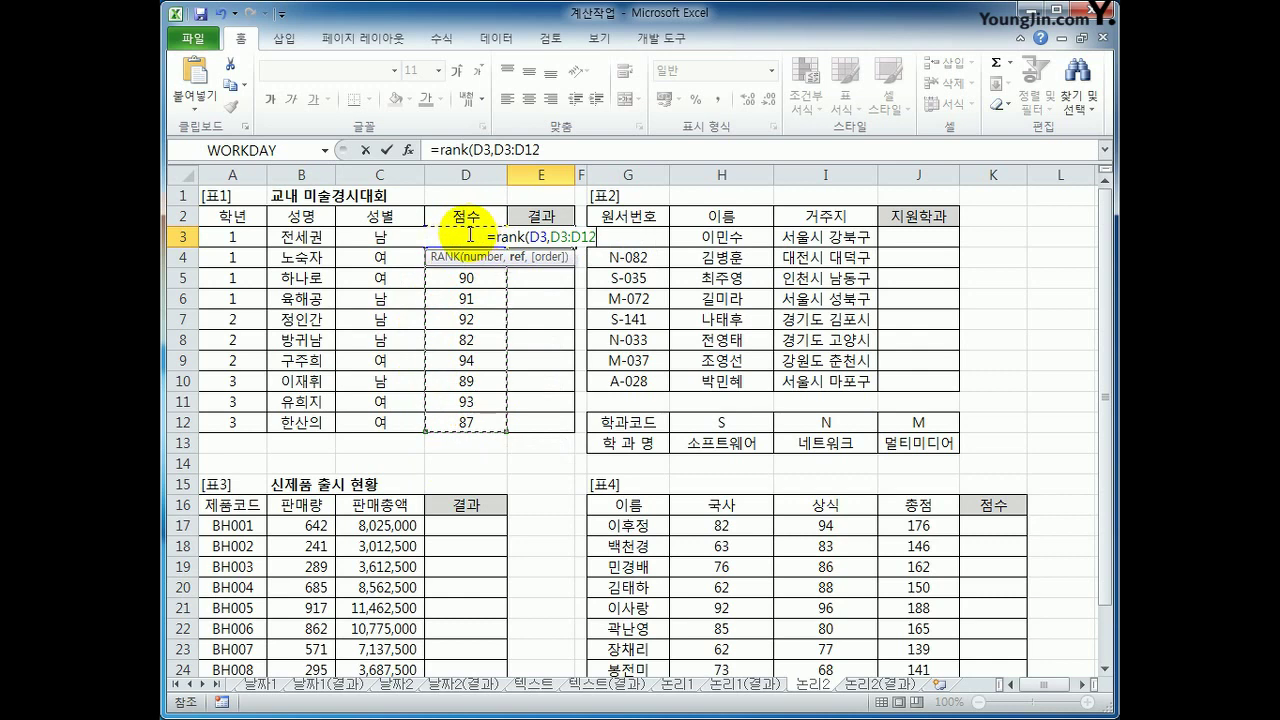
pyautogui.press('F4')
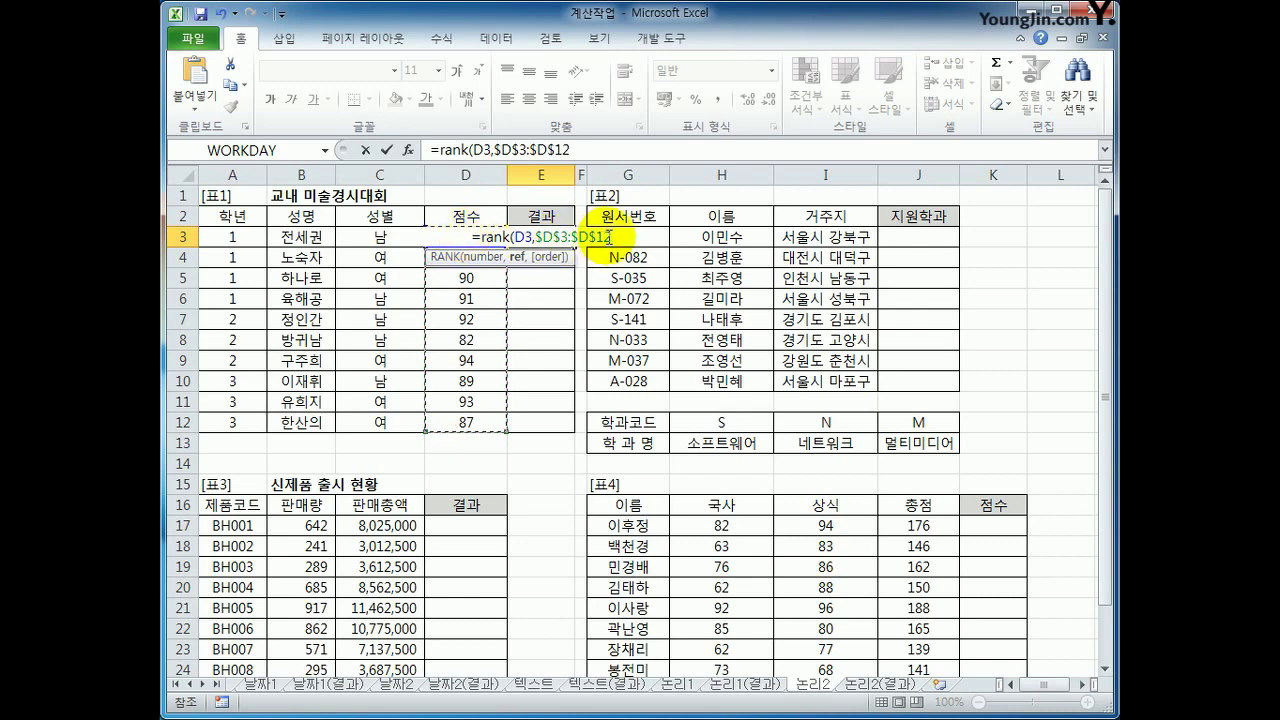
pyautogui.write(',')
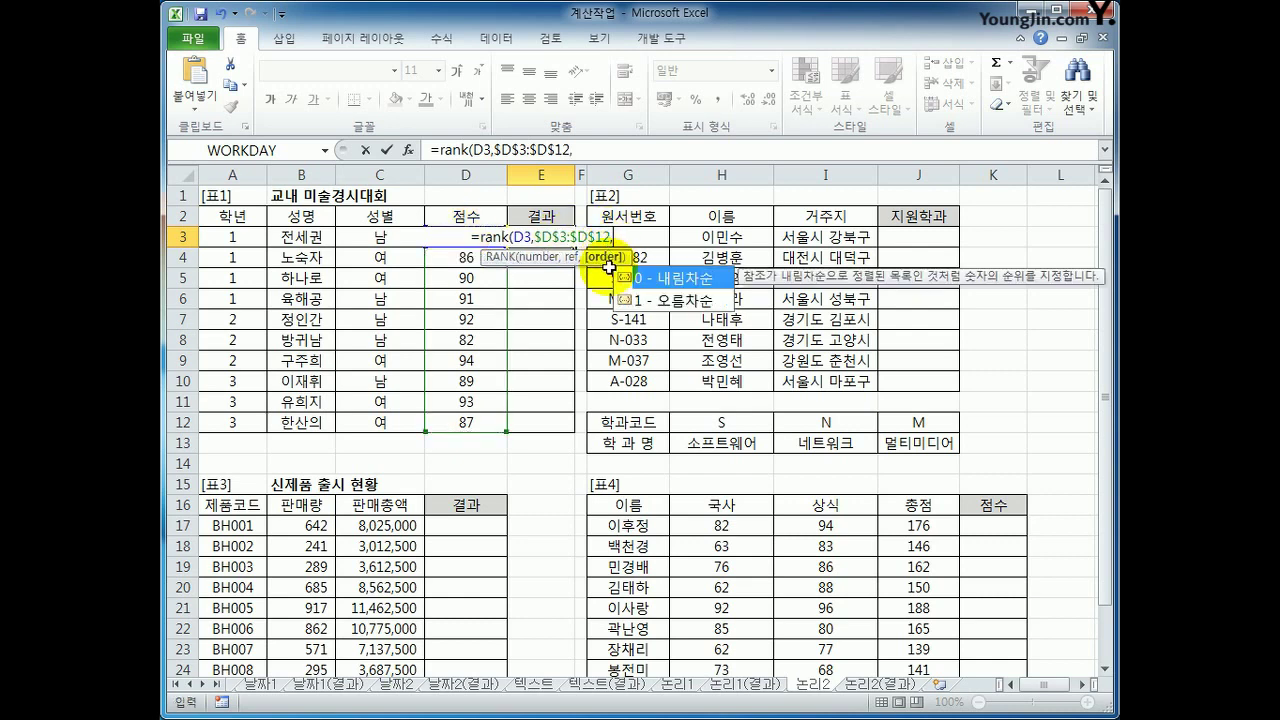
pyautogui.doubleClick(676, 281)
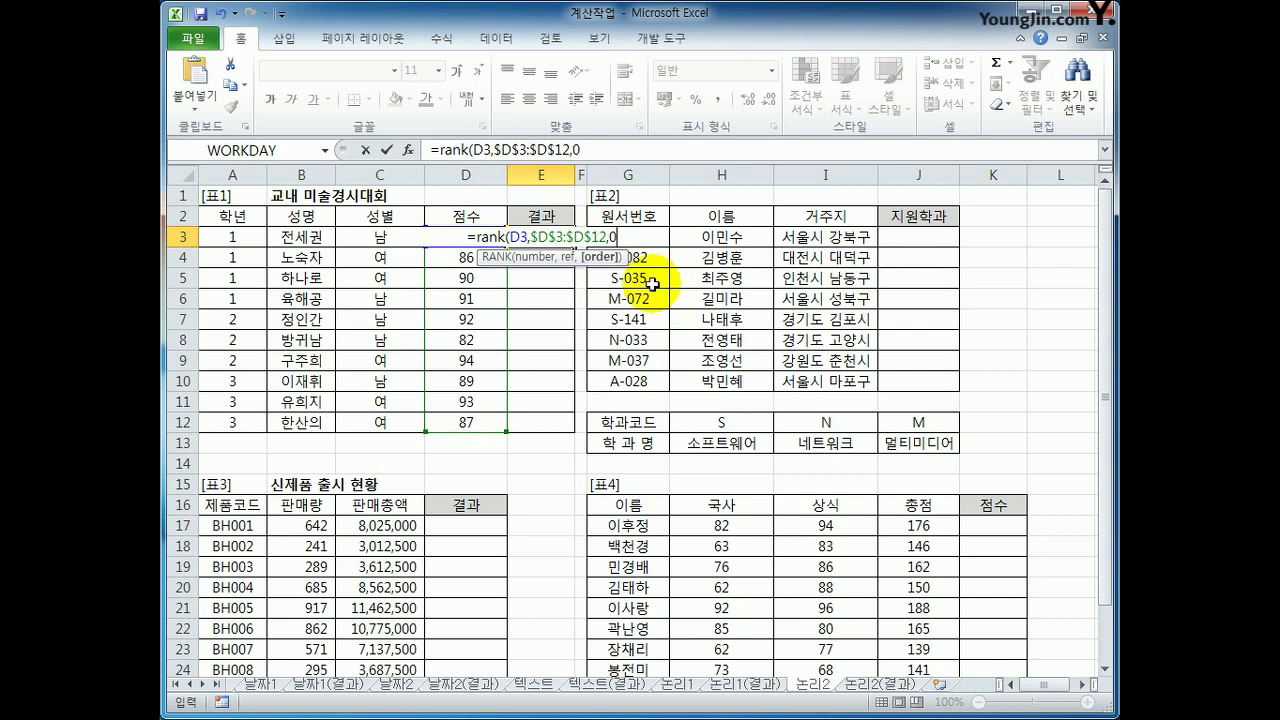
pyautogui.write(')')
pyautogui.press('Return')
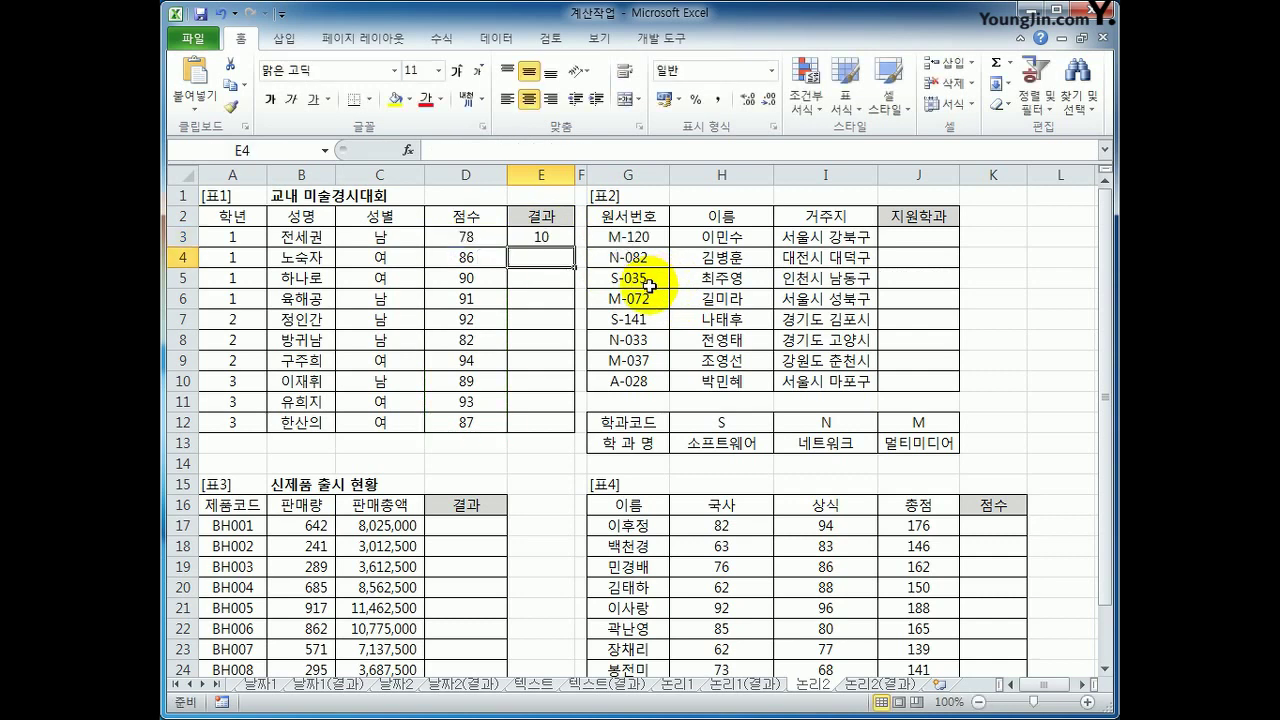
pyautogui.click(543, 237)
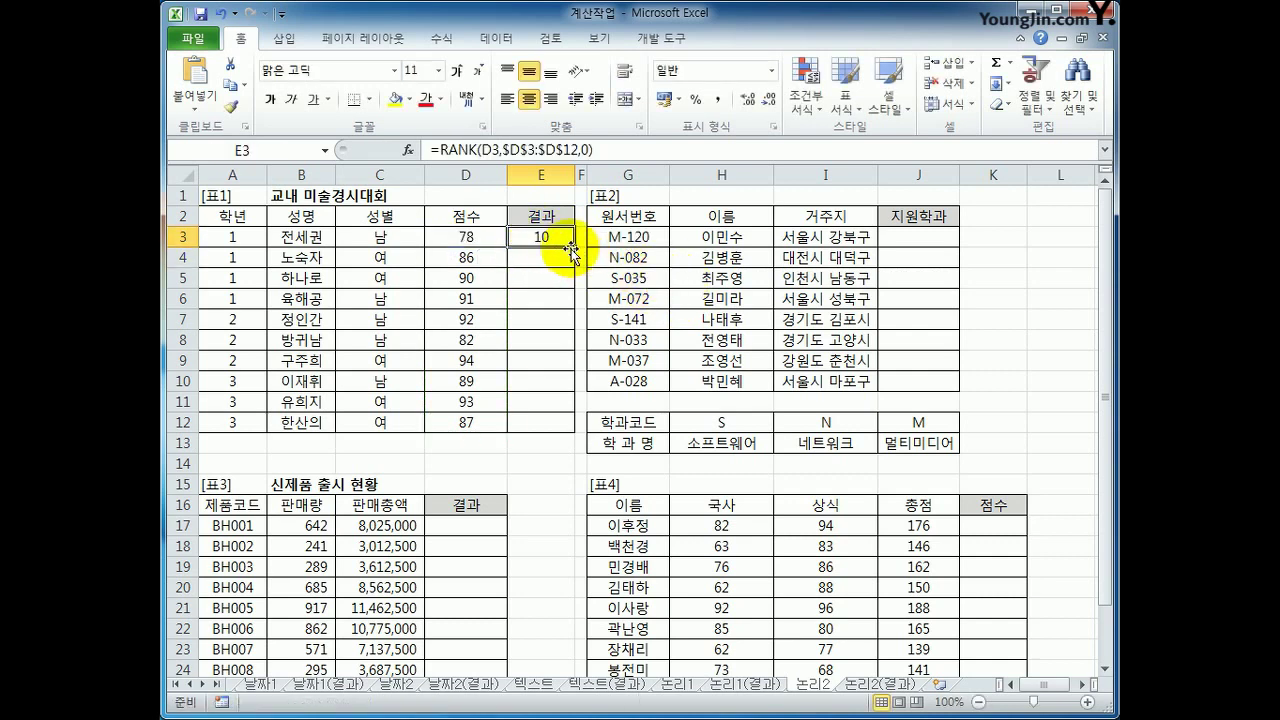
pyautogui.moveTo(575, 246); pyautogui.dragTo(563, 424)
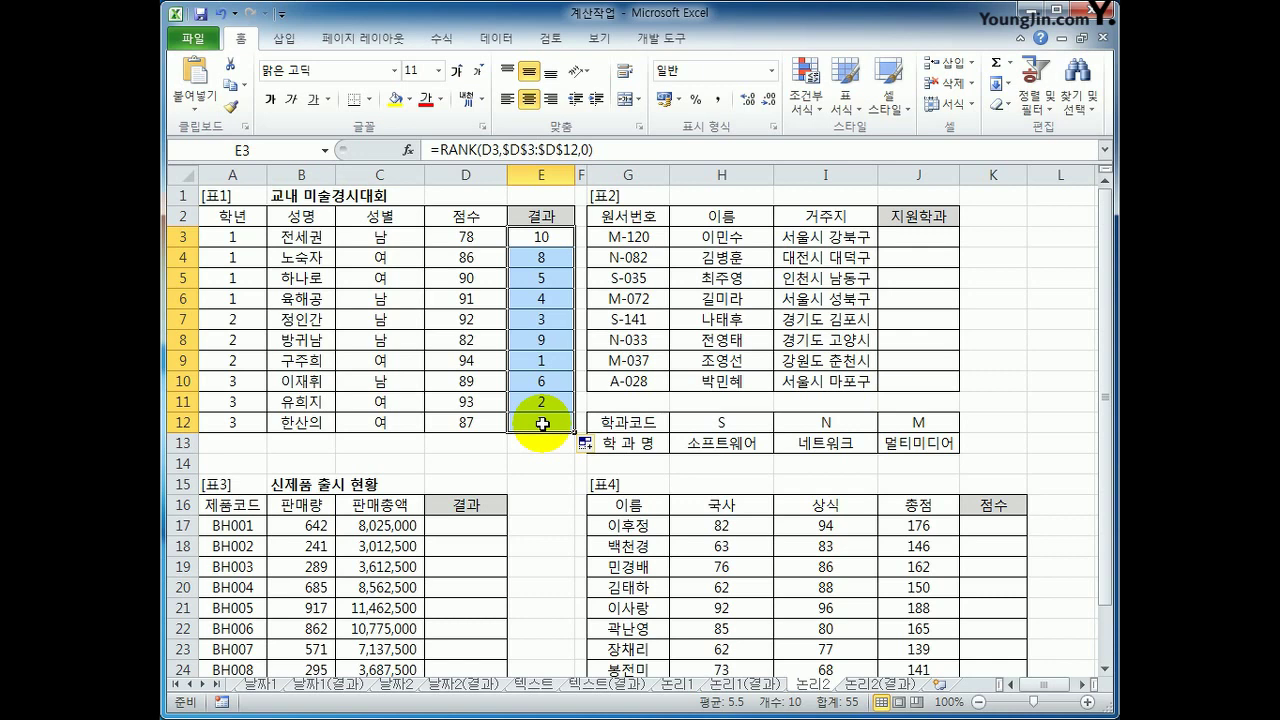
# Wrap the RANK formula in E3 in a CHOOSE function so that the rank serves as its index number
pyautogui.click(535, 242)
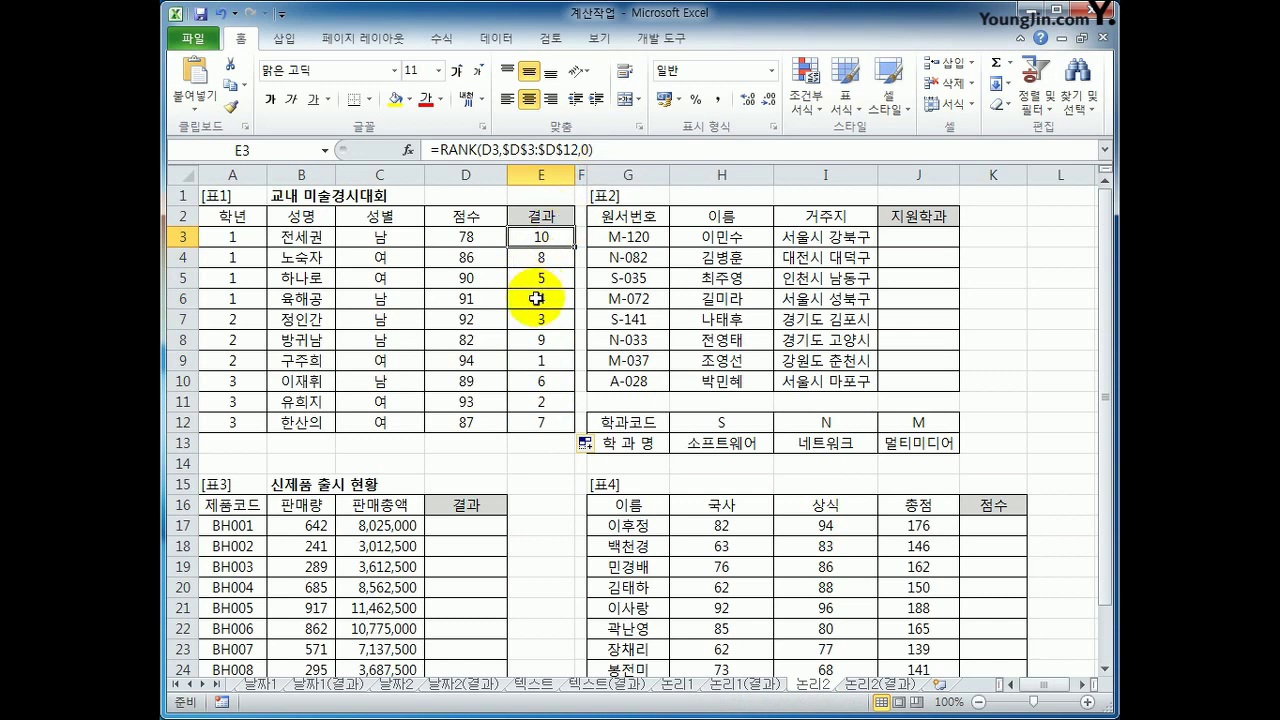
pyautogui.click(440, 149)
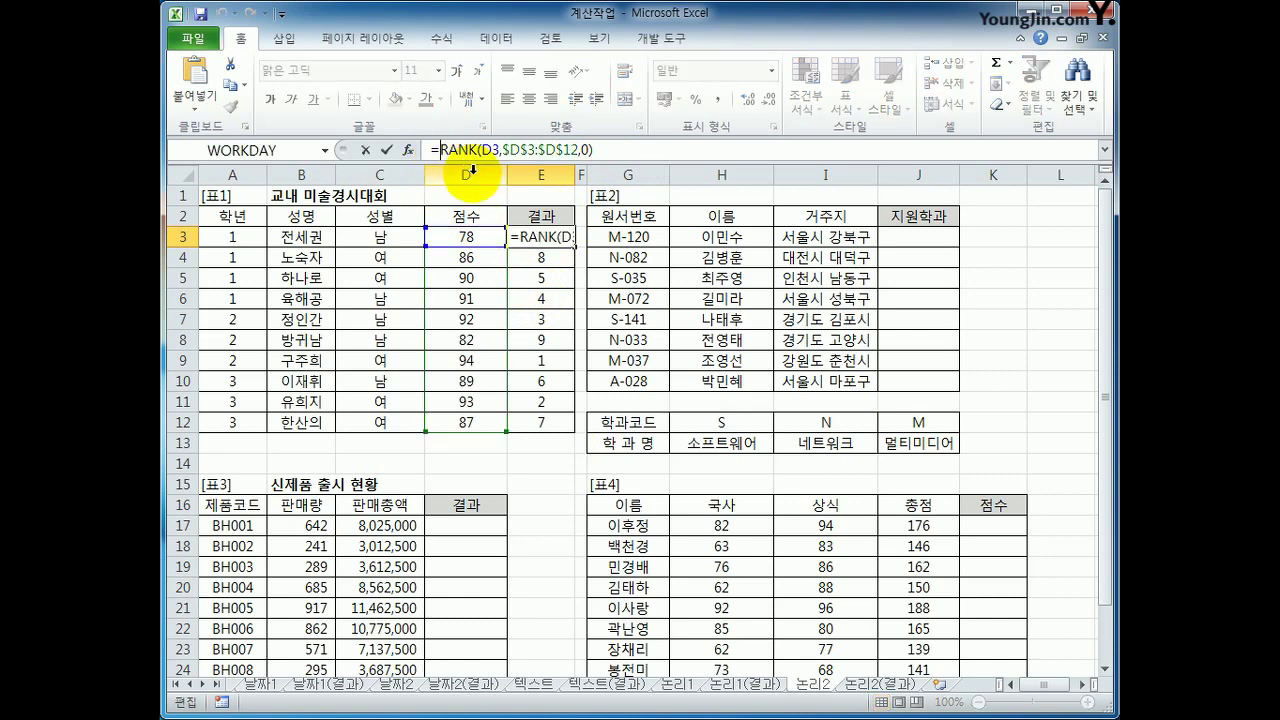
pyautogui.write('CHOOSE(')
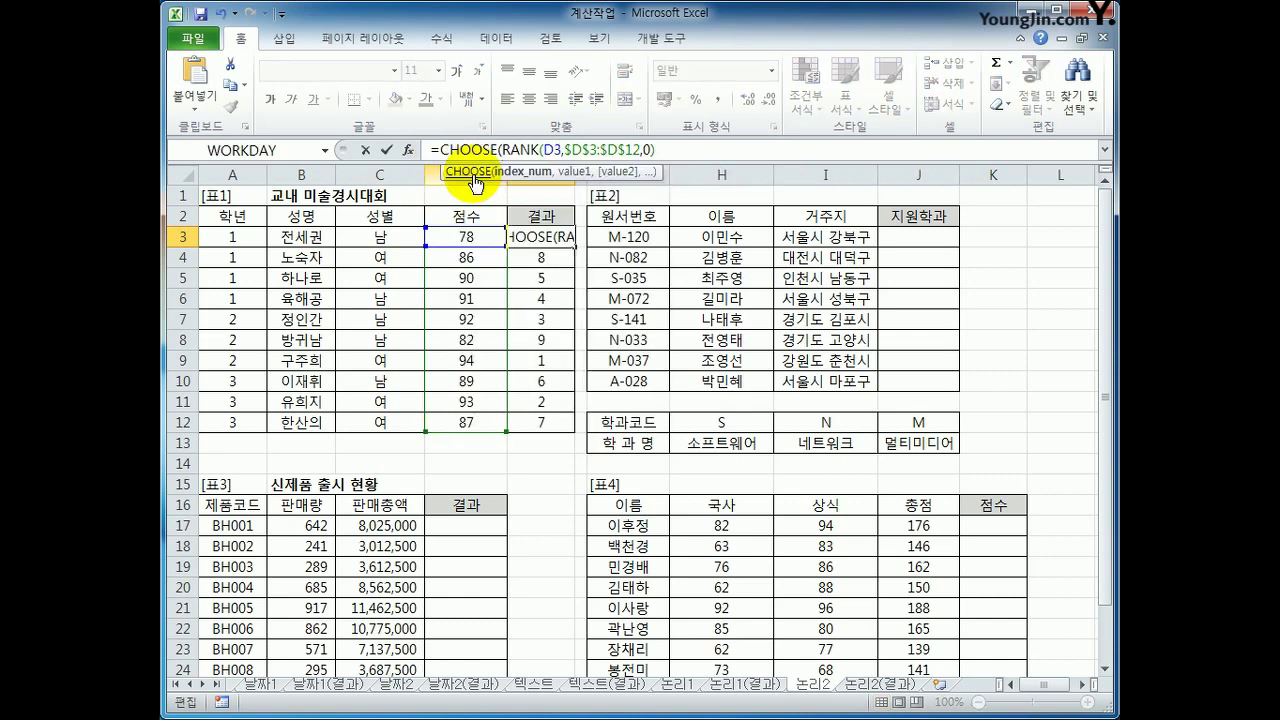
pyautogui.click(665, 152)
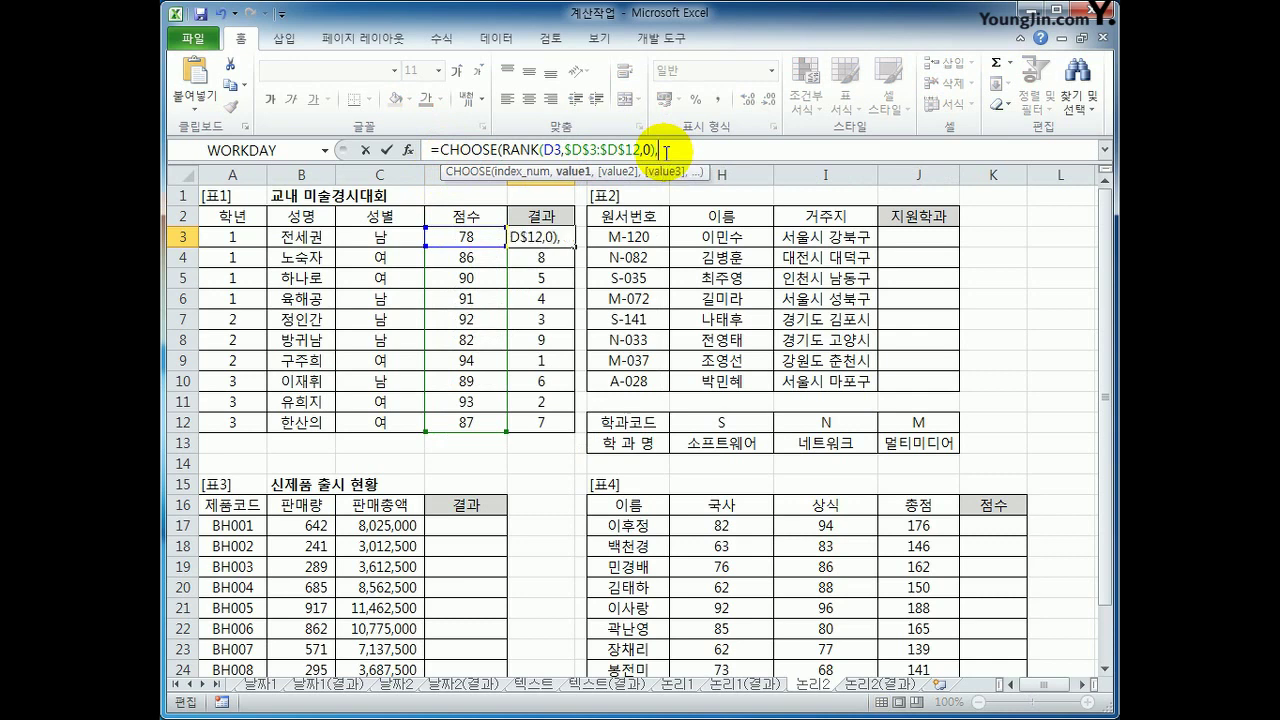
# Add "대상", "금상", "은상" and "동상" as the CHOOSE values in E3, and fill the formula down through E12
pyautogui.write(',"e')
pyautogui.write('대상","')
pyautogui.write('금상","')
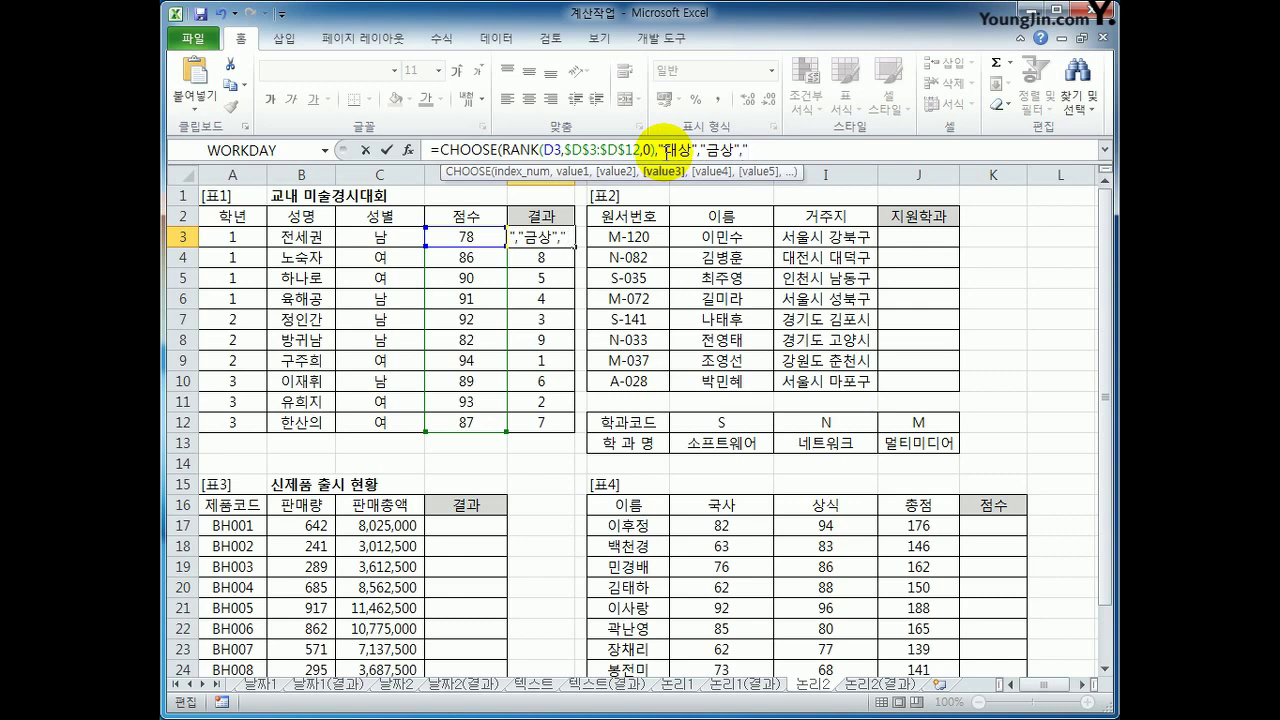
pyautogui.write('은상","도')
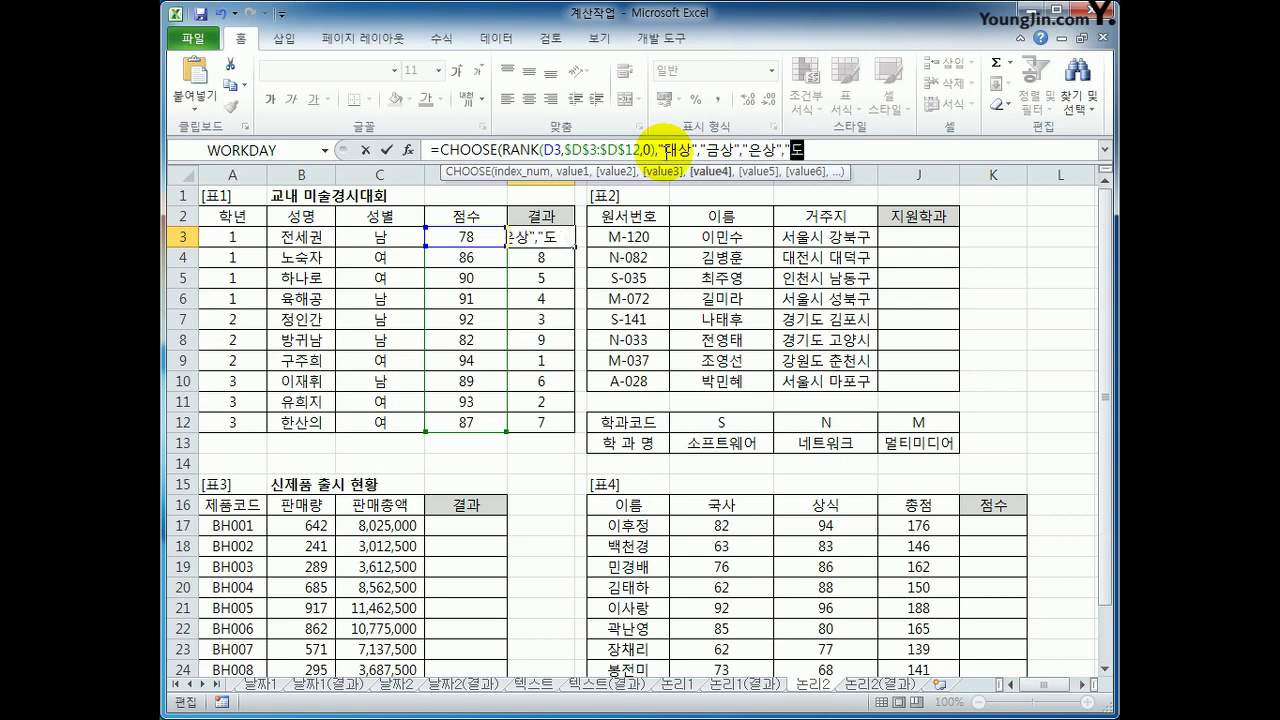
pyautogui.write('ㅇ상"')
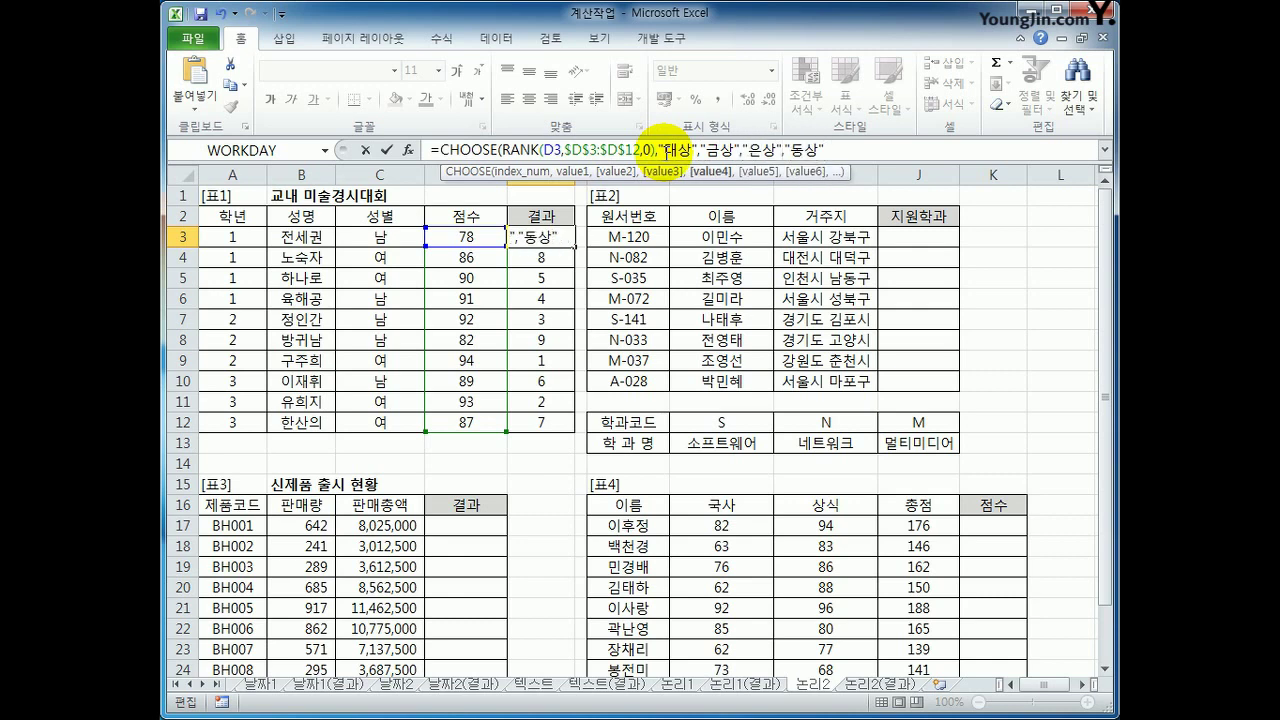
pyautogui.write(')')
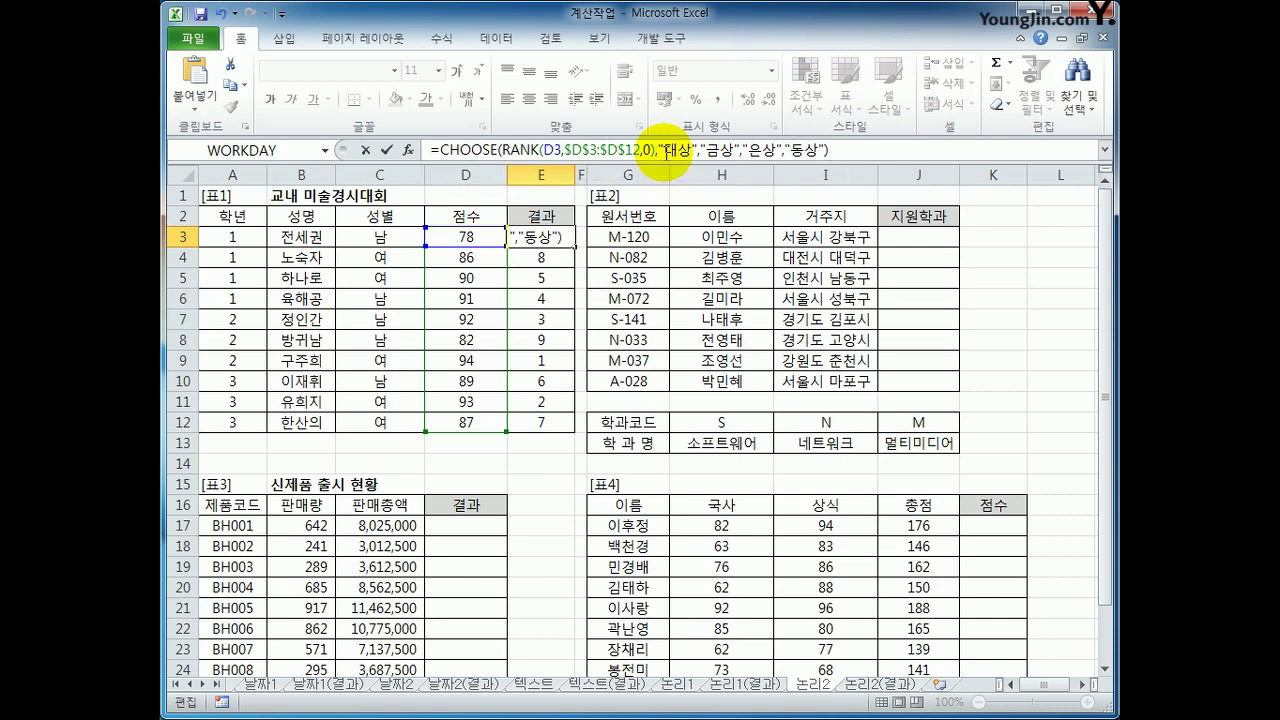
pyautogui.press('Return')
pyautogui.press('Up')
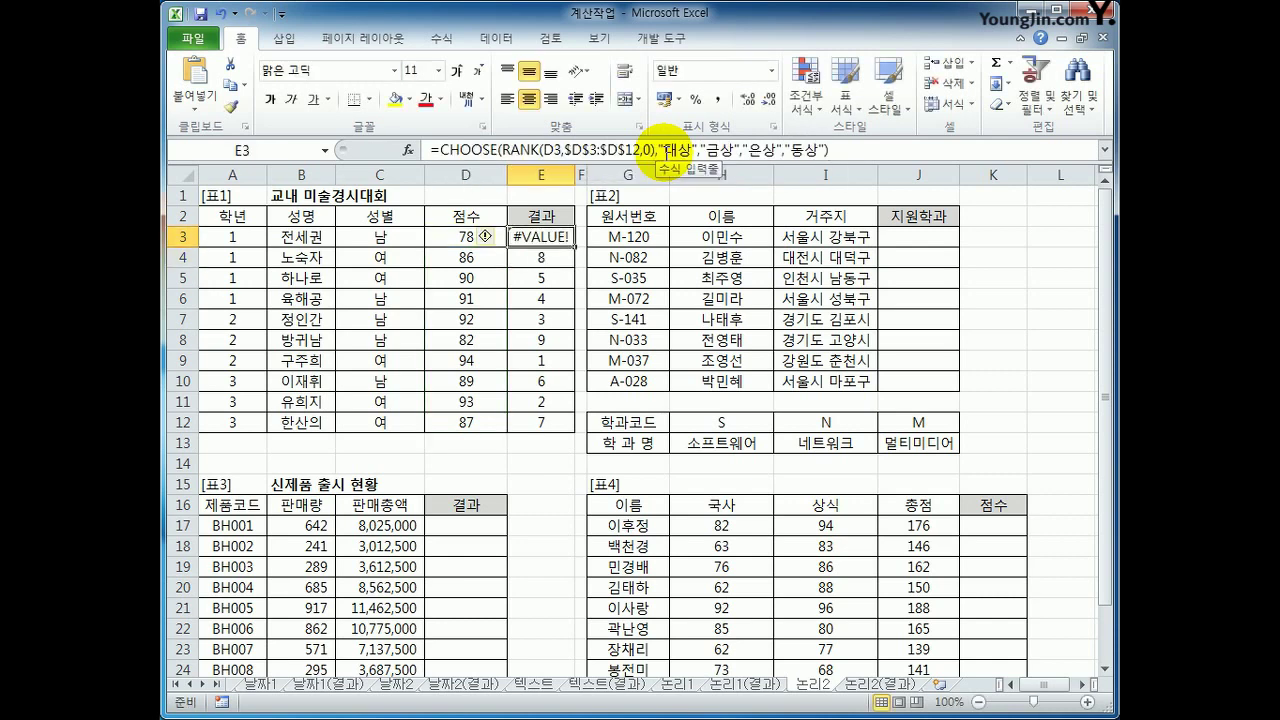
pyautogui.moveTo(575, 246); pyautogui.dragTo(570, 425)
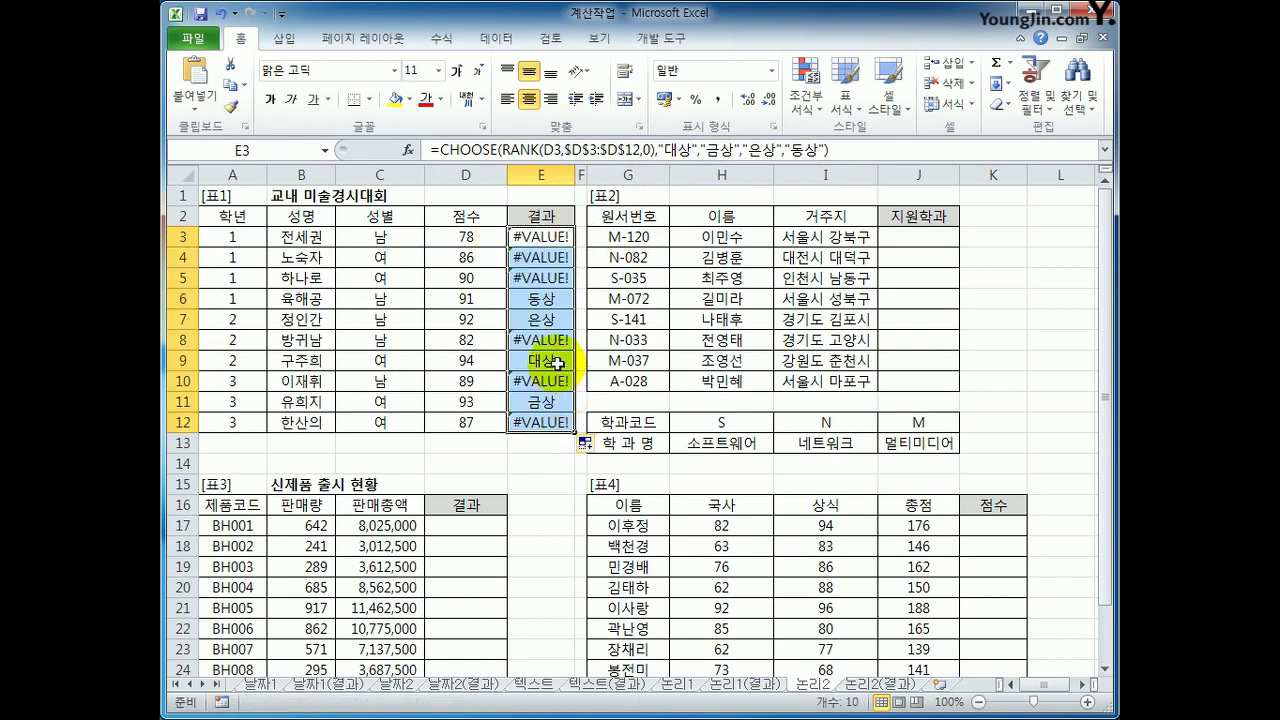
# Insert IFERROR in front of CHOOSE in the E3 formula, using the whole CHOOSE expression as its value argument
pyautogui.click(540, 238)
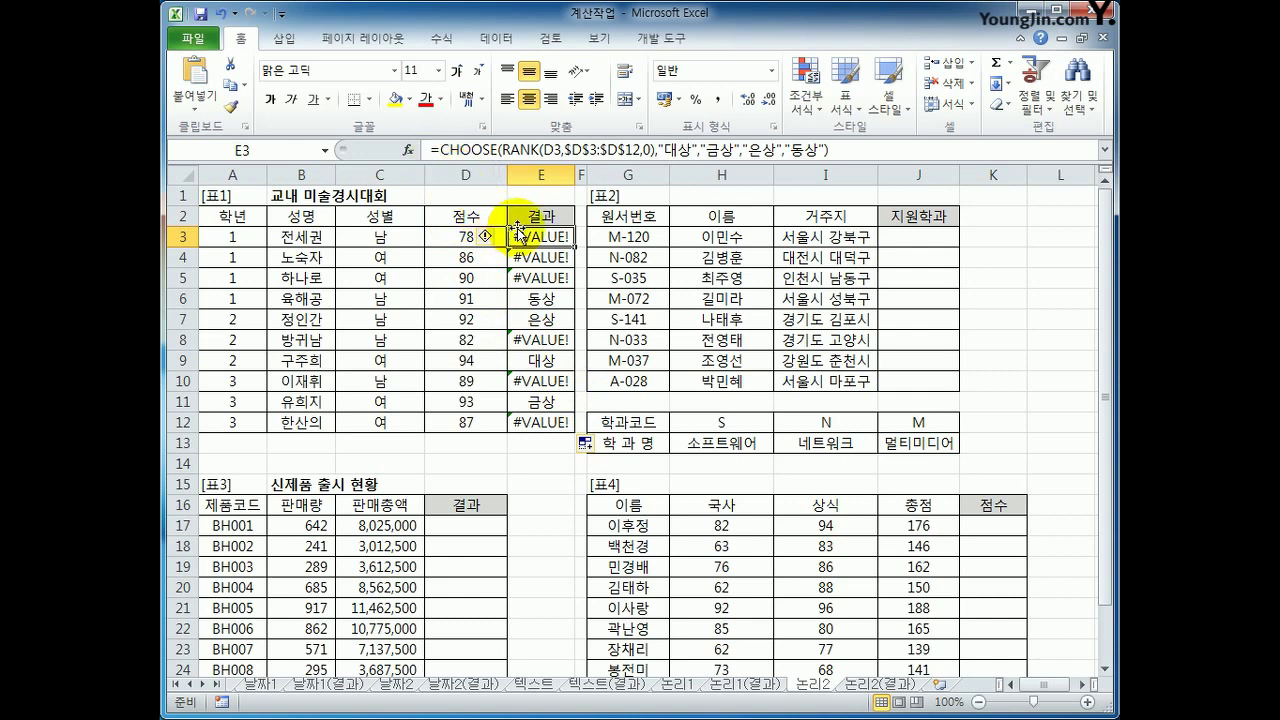
pyautogui.click(443, 150)
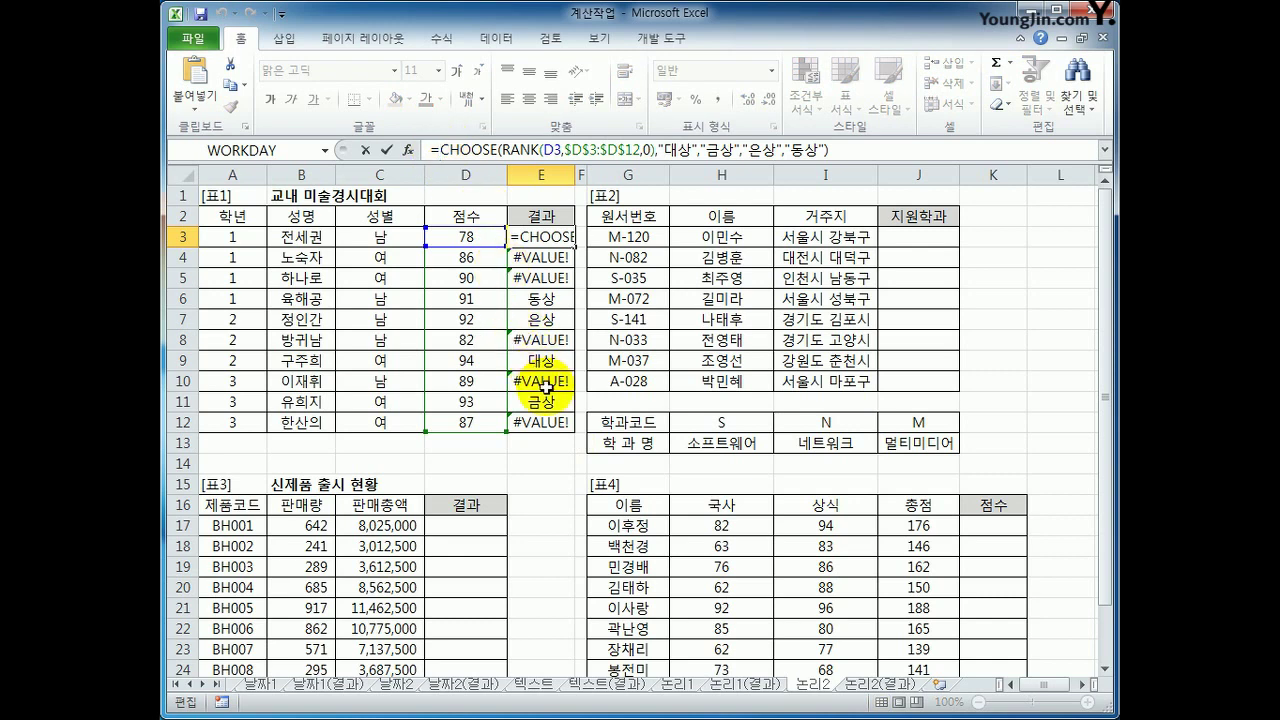
pyautogui.click(443, 150)
pyautogui.write('if')
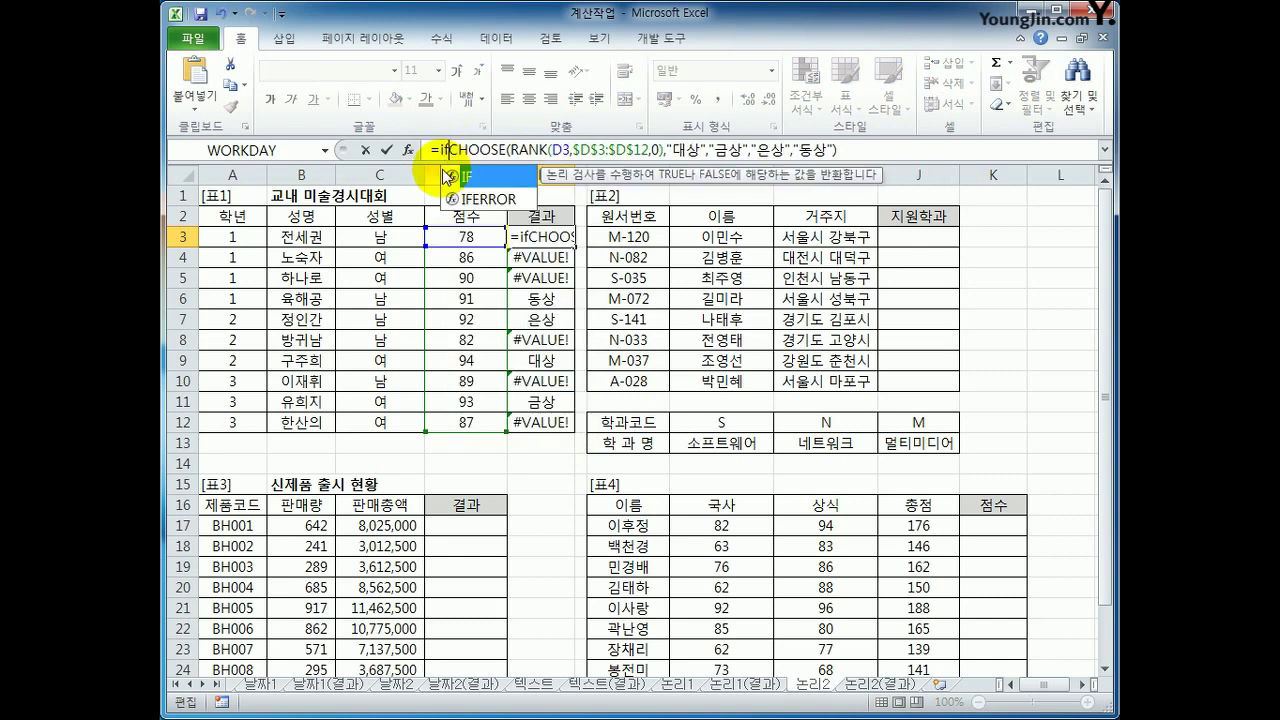
pyautogui.doubleClick(485, 199)
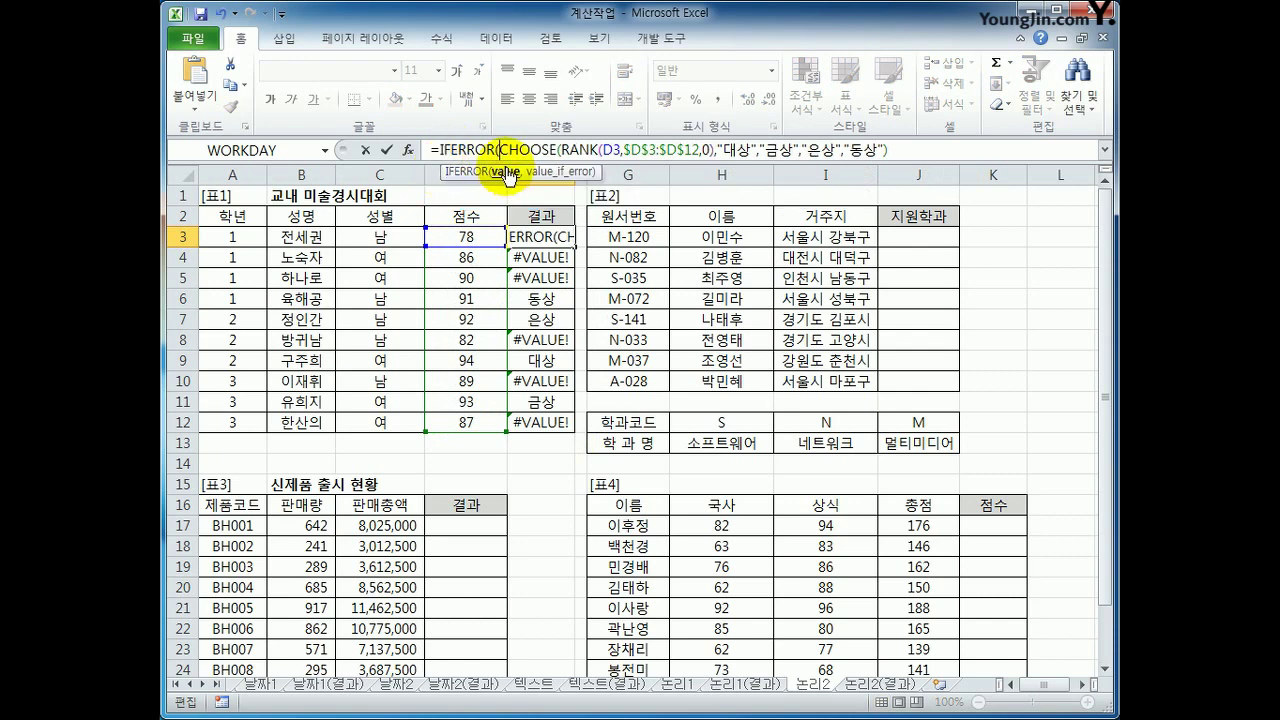
pyautogui.moveTo(499, 150); pyautogui.dragTo(893, 153)
pyautogui.click(893, 153)
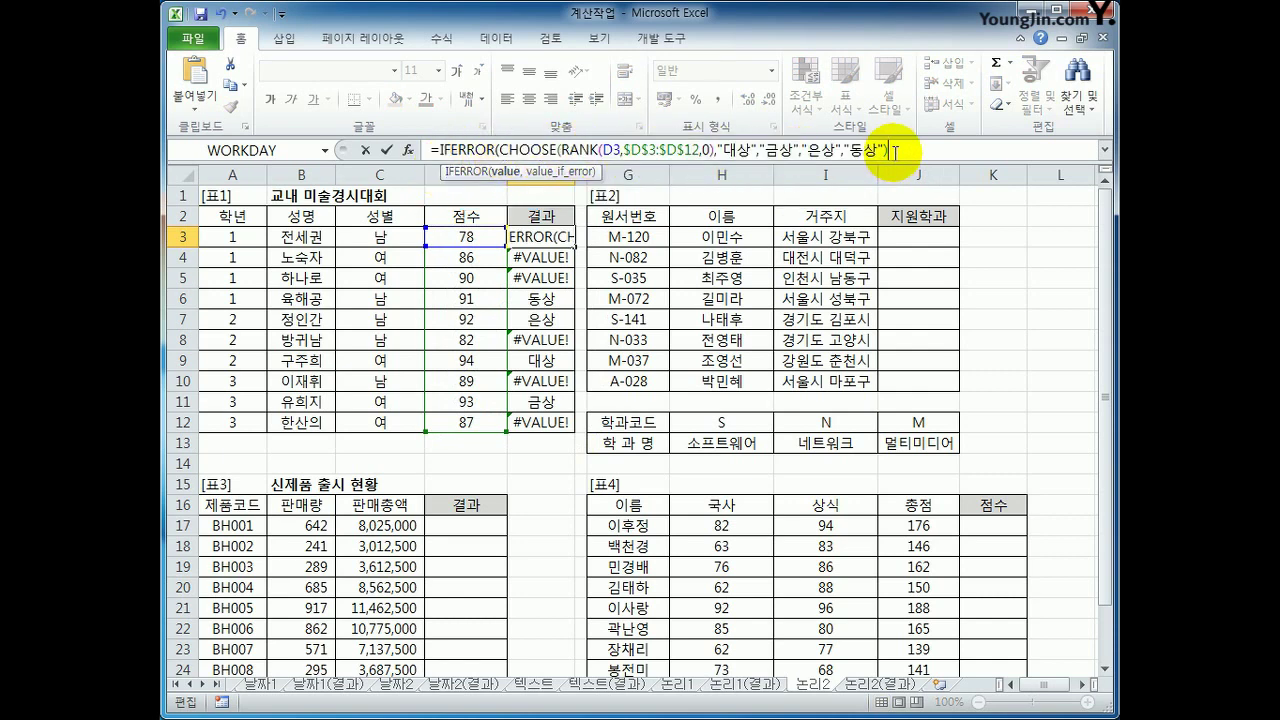
# Make the E3 IFERROR return an empty string on errors, and fill the formula down through E12
pyautogui.write(',')
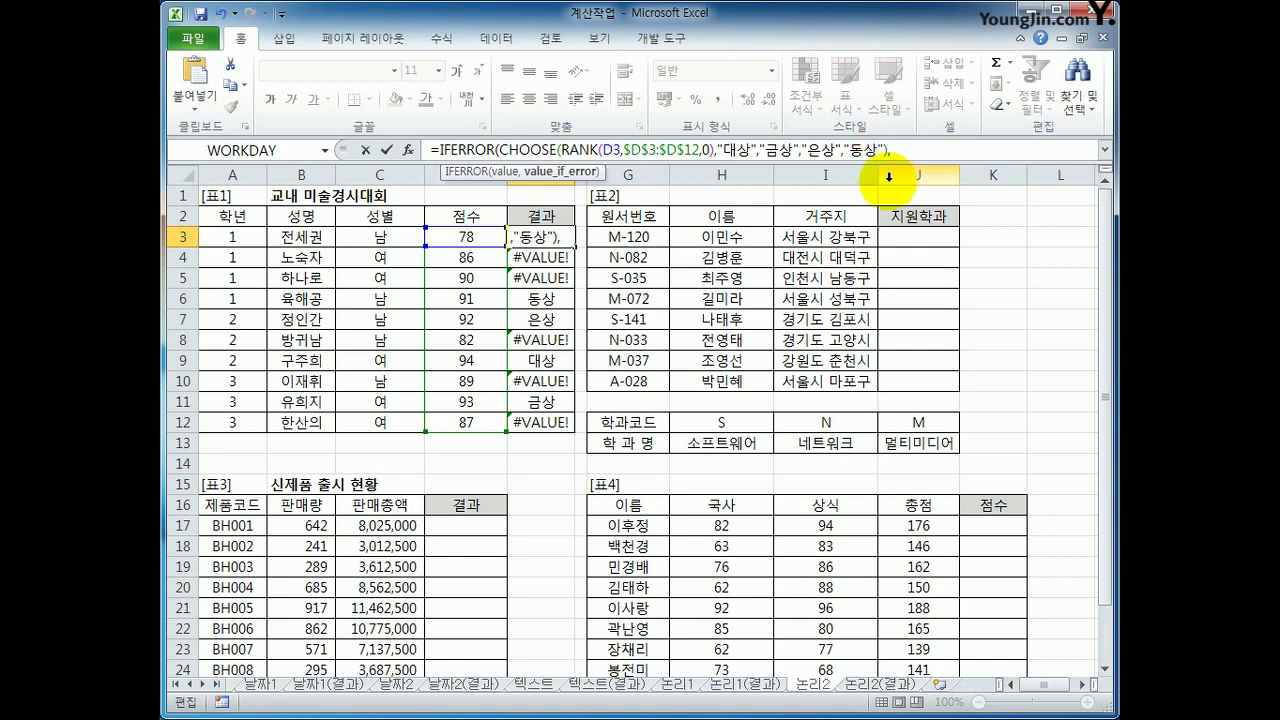
pyautogui.write('""')
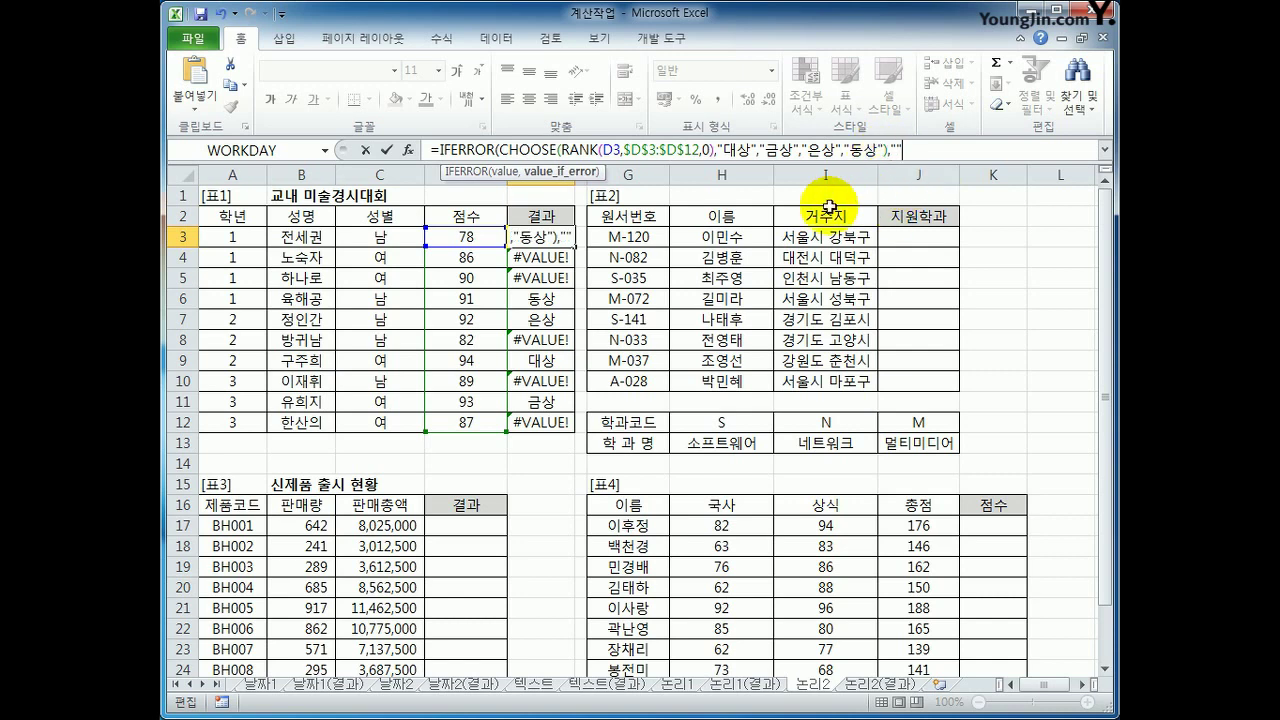
pyautogui.write(')')
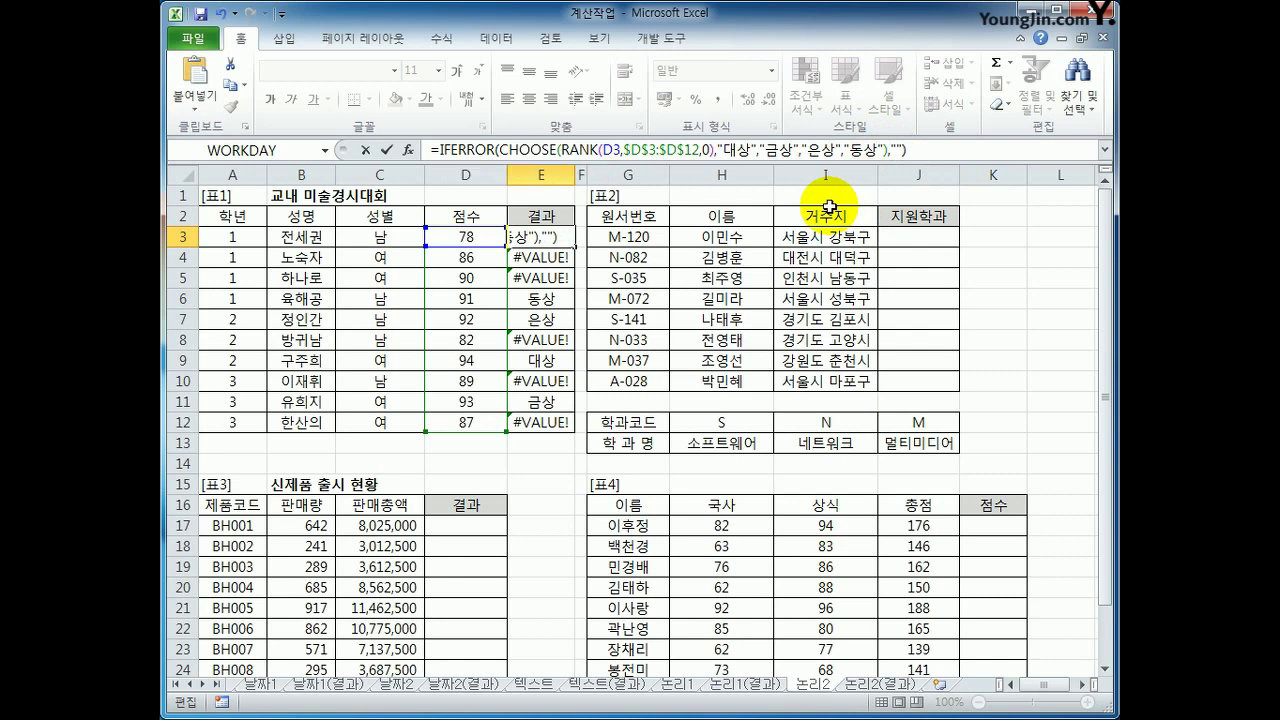
pyautogui.press('Return')
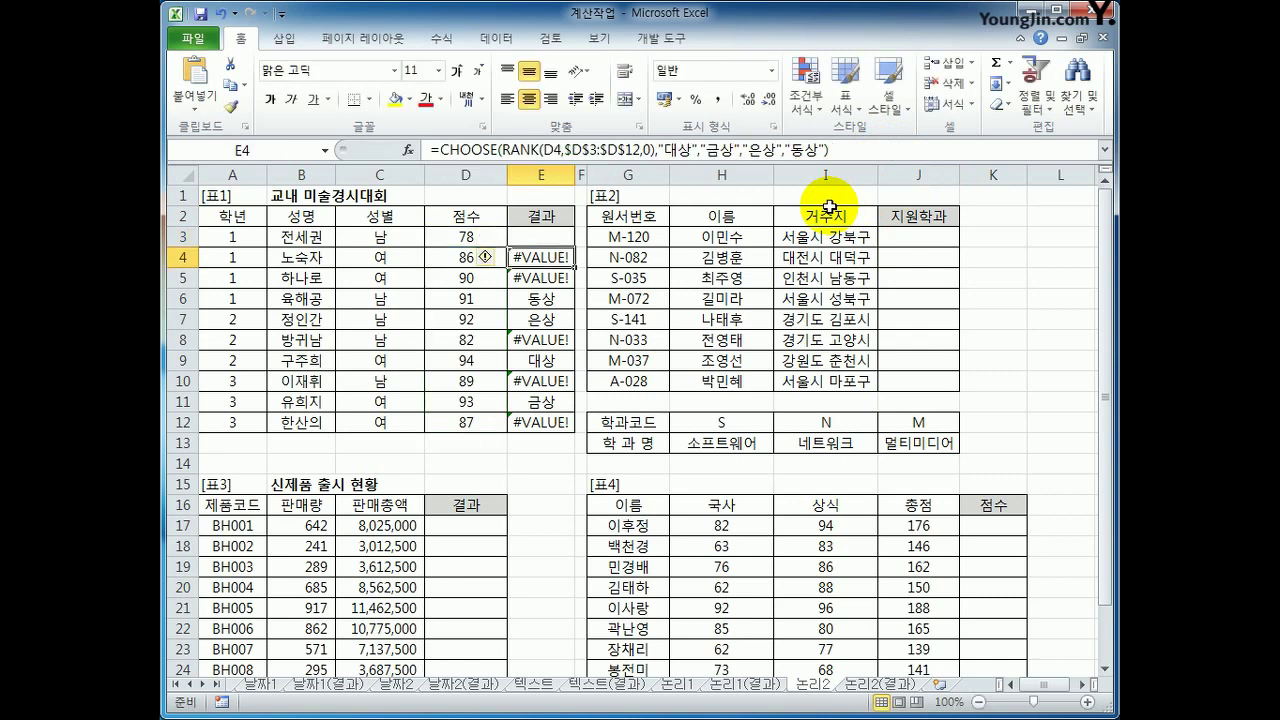
pyautogui.click(540, 237)
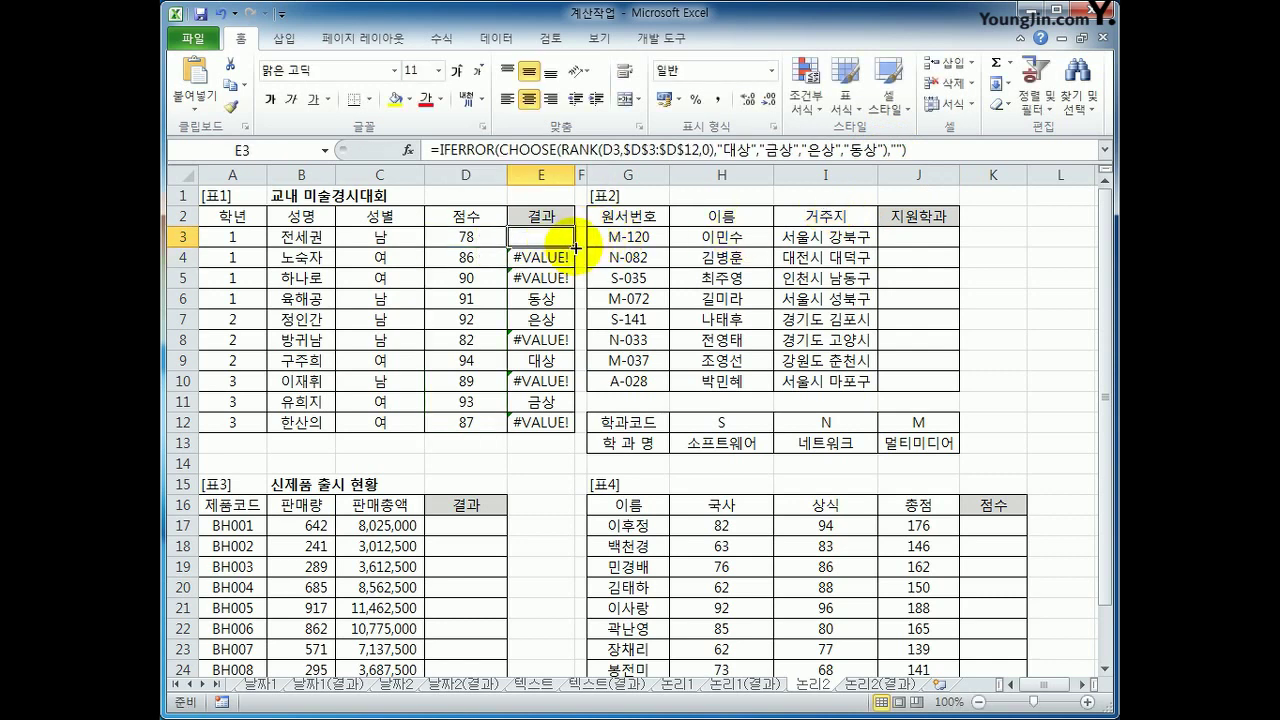
pyautogui.moveTo(575, 246); pyautogui.dragTo(565, 435)
pyautogui.click(547, 243)
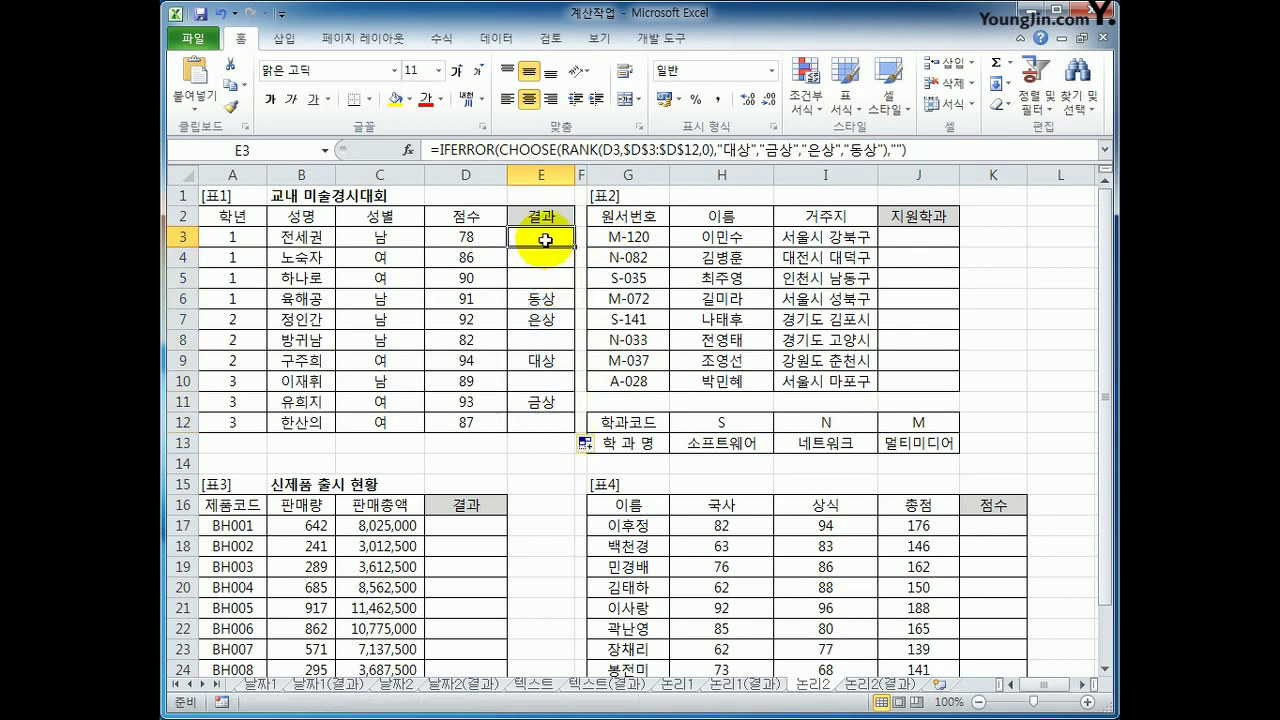
# Examine the application numbers in 표2 and the department codes and names in H12:J13
pyautogui.click(917, 240)
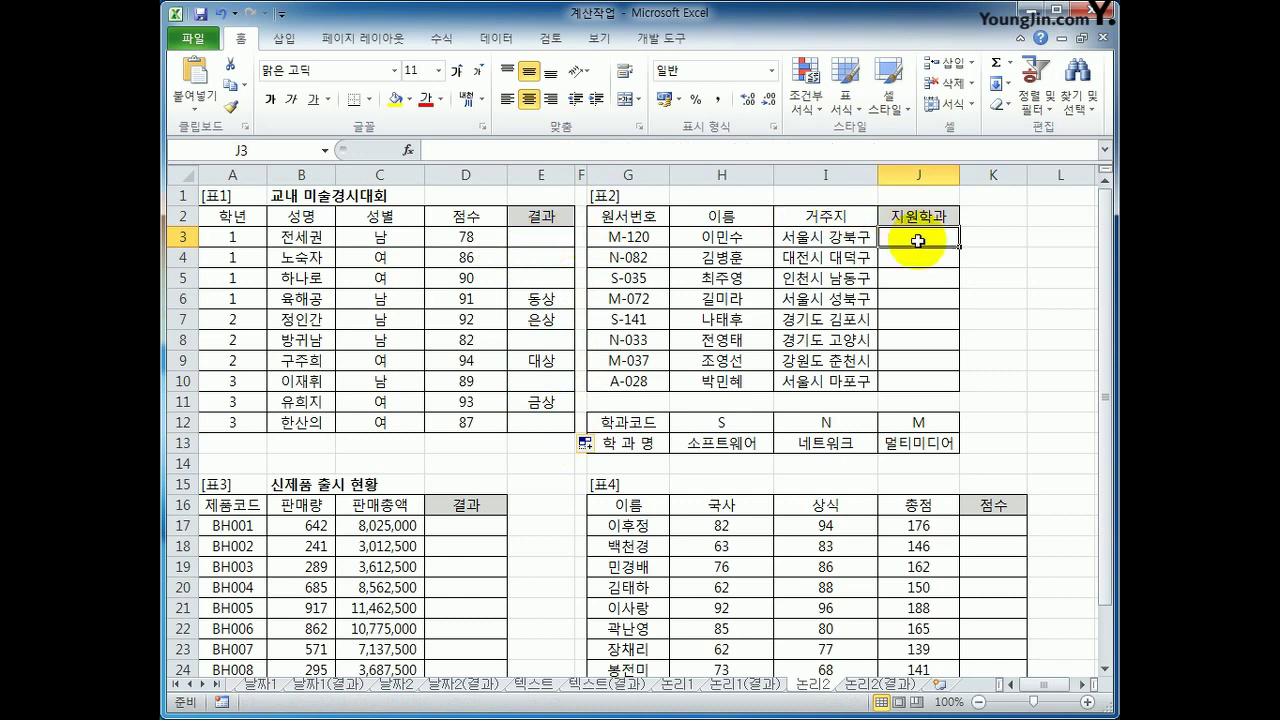
pyautogui.click(647, 240)
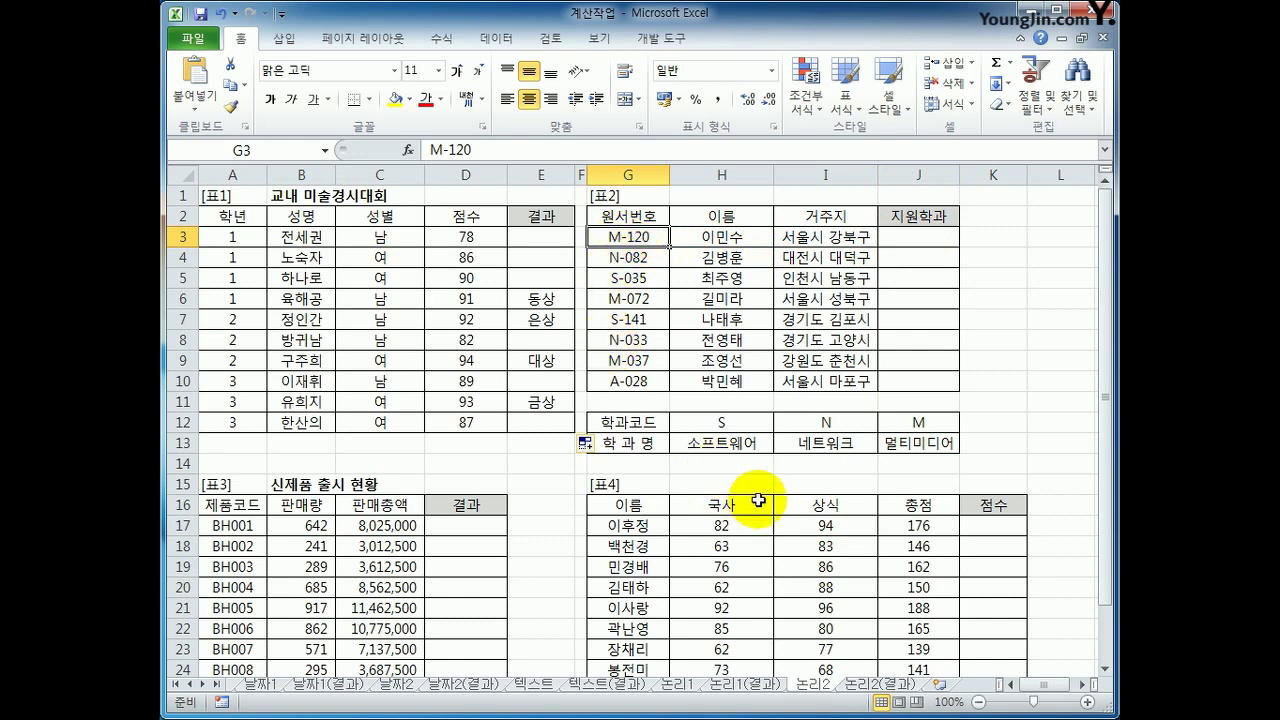
pyautogui.moveTo(722, 423); pyautogui.dragTo(918, 437)
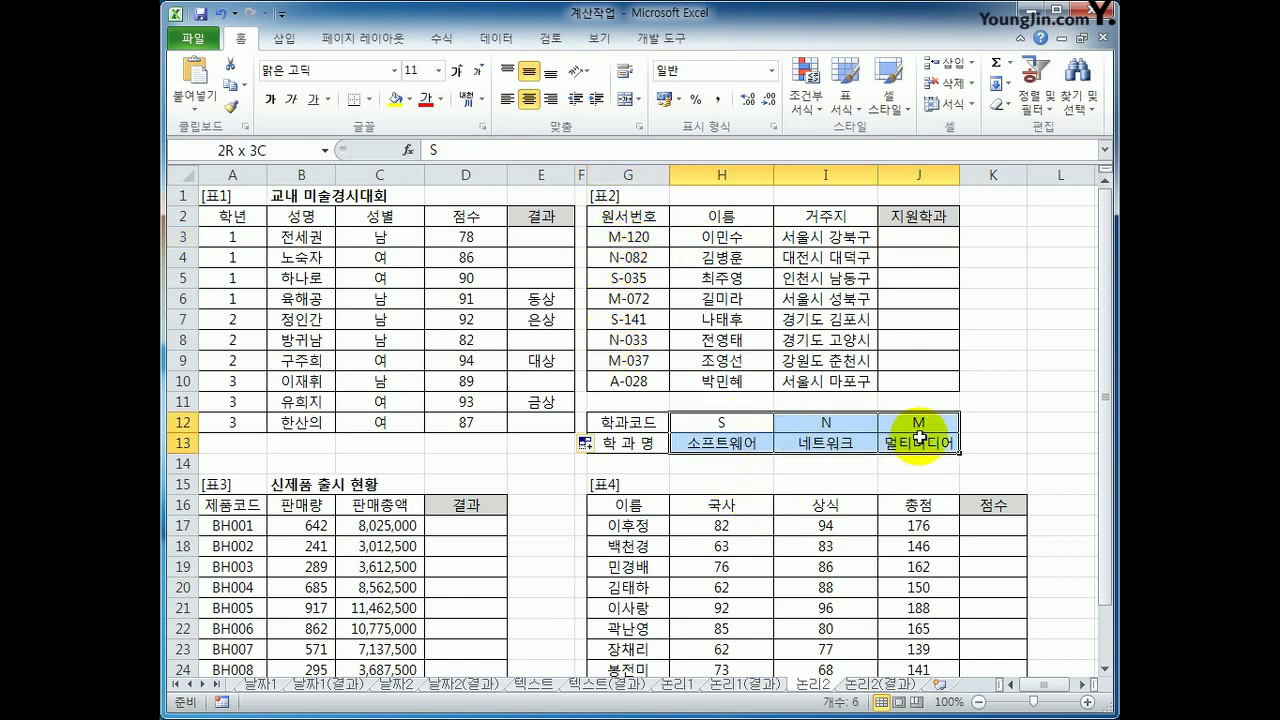
pyautogui.click(734, 421)
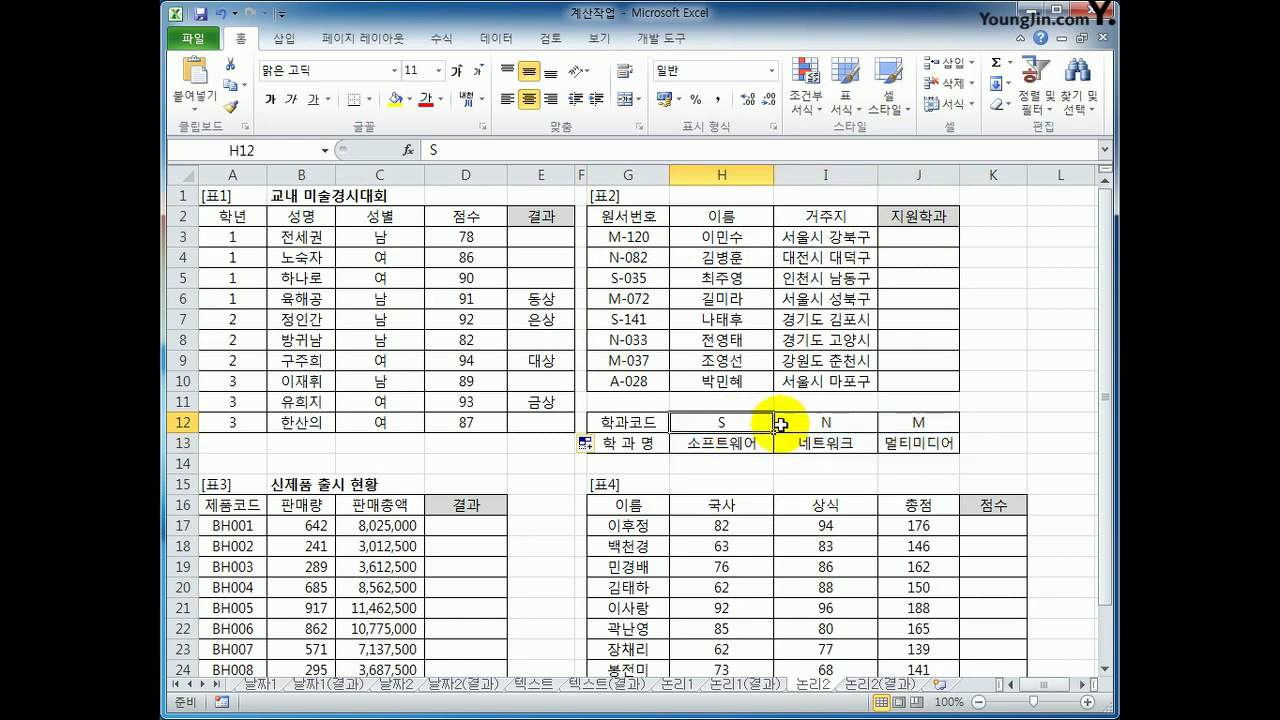
pyautogui.click(826, 422)
pyautogui.click(898, 430)
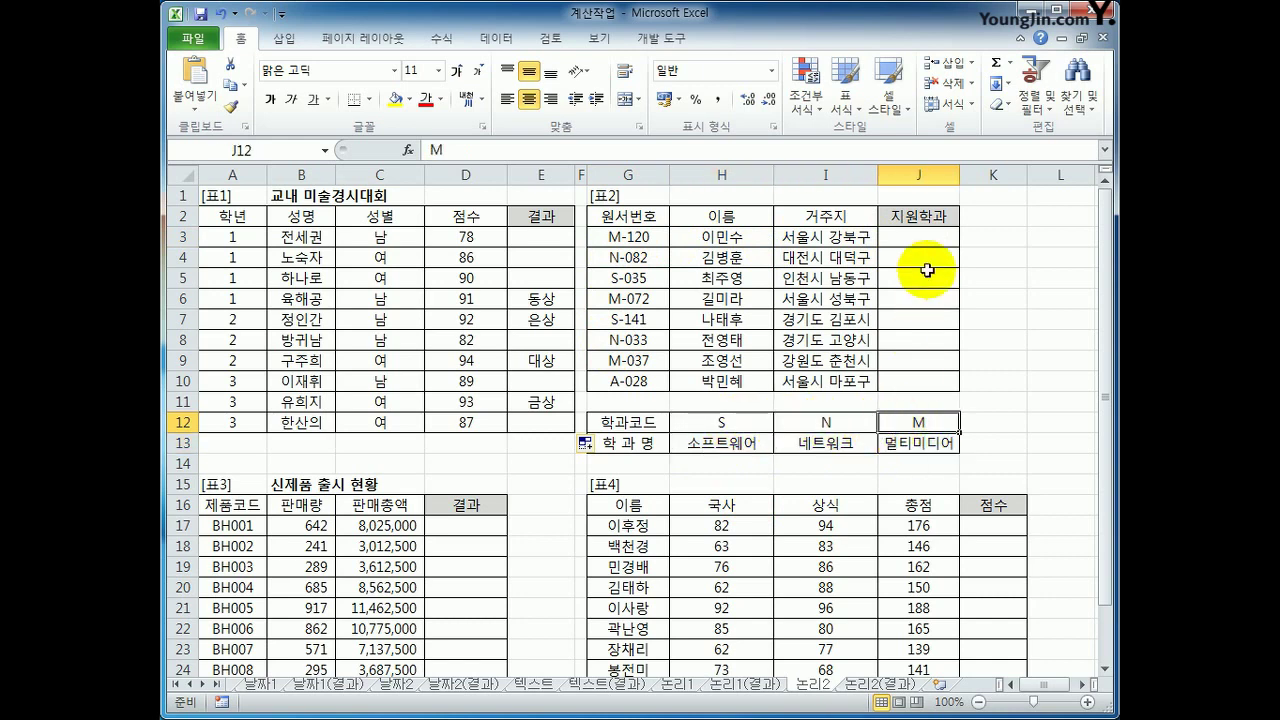
# Enter a LEFT formula in J3 that extracts the first character of the application number in G3
pyautogui.click(916, 237)
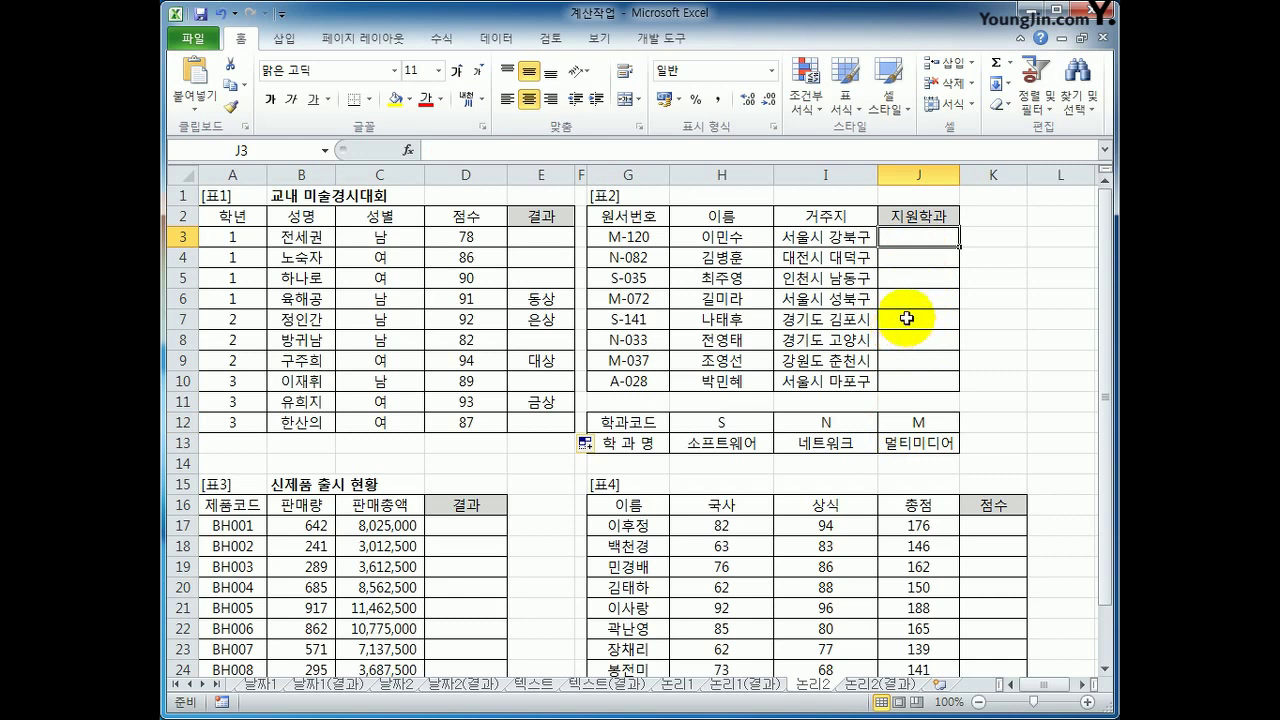
pyautogui.write('=')
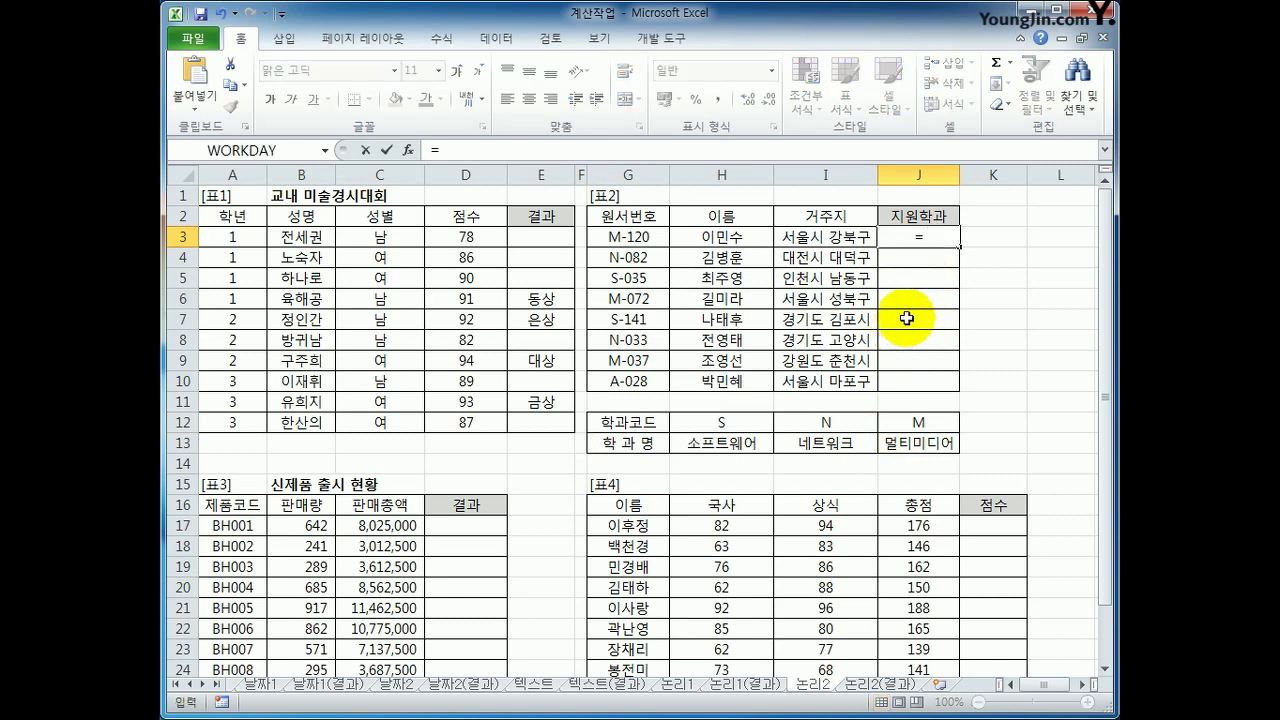
pyautogui.write('le')
pyautogui.press('Tab')
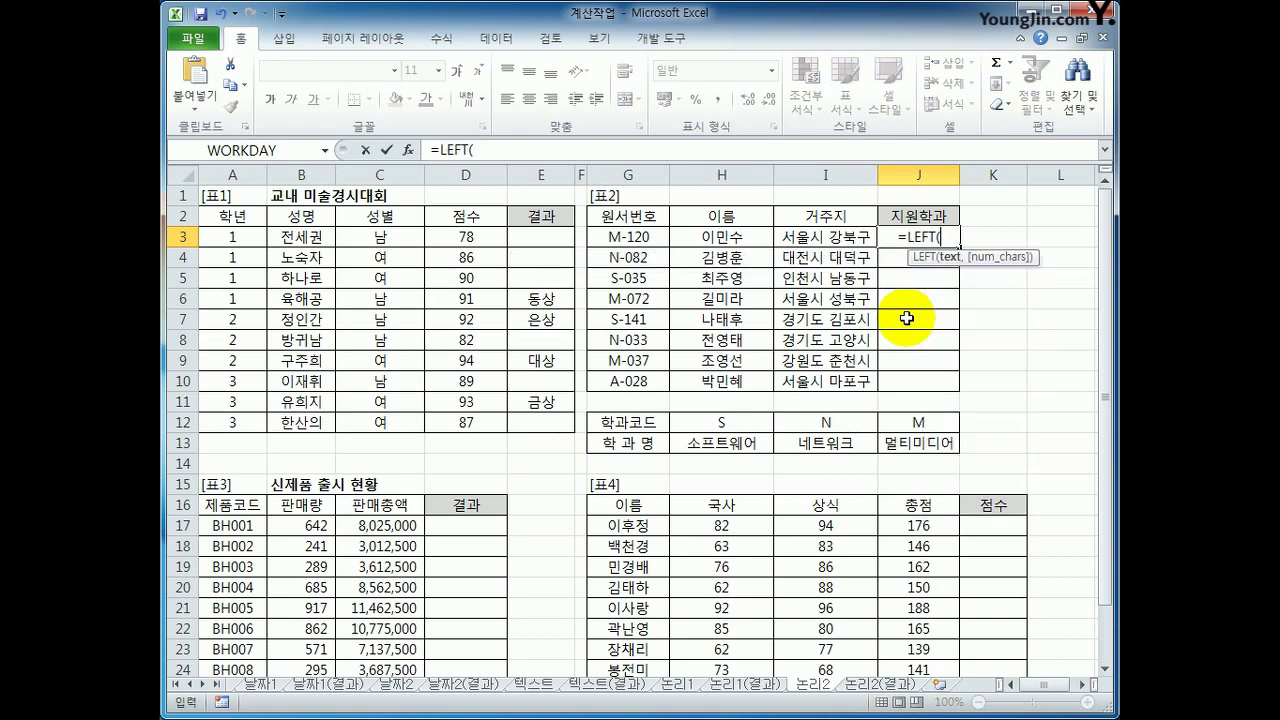
pyautogui.click(625, 240)
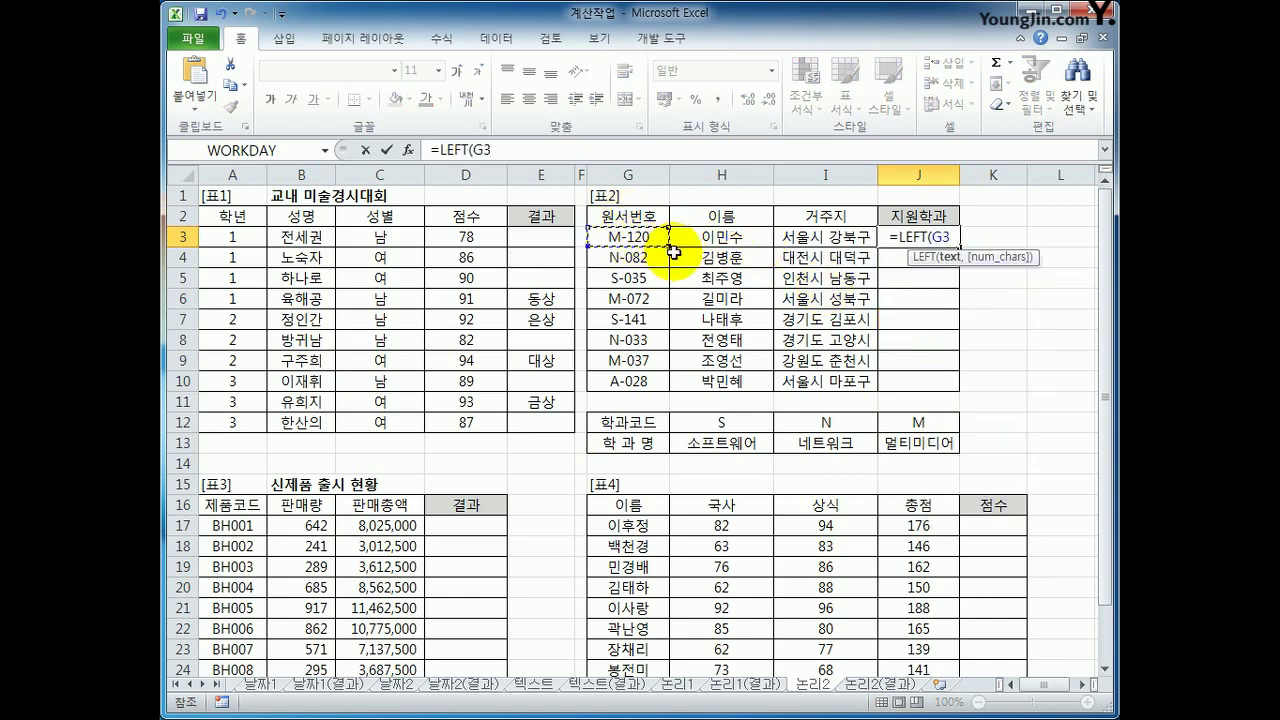
pyautogui.write(',1)')
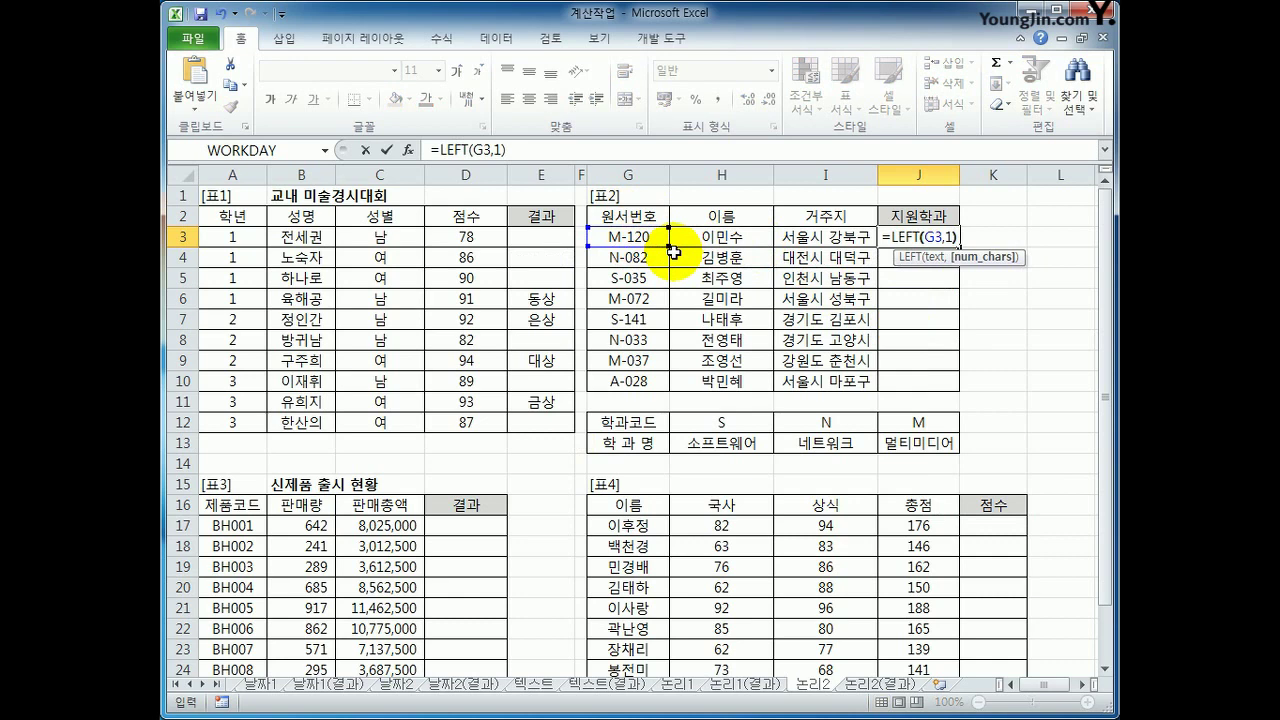
pyautogui.press('Return')
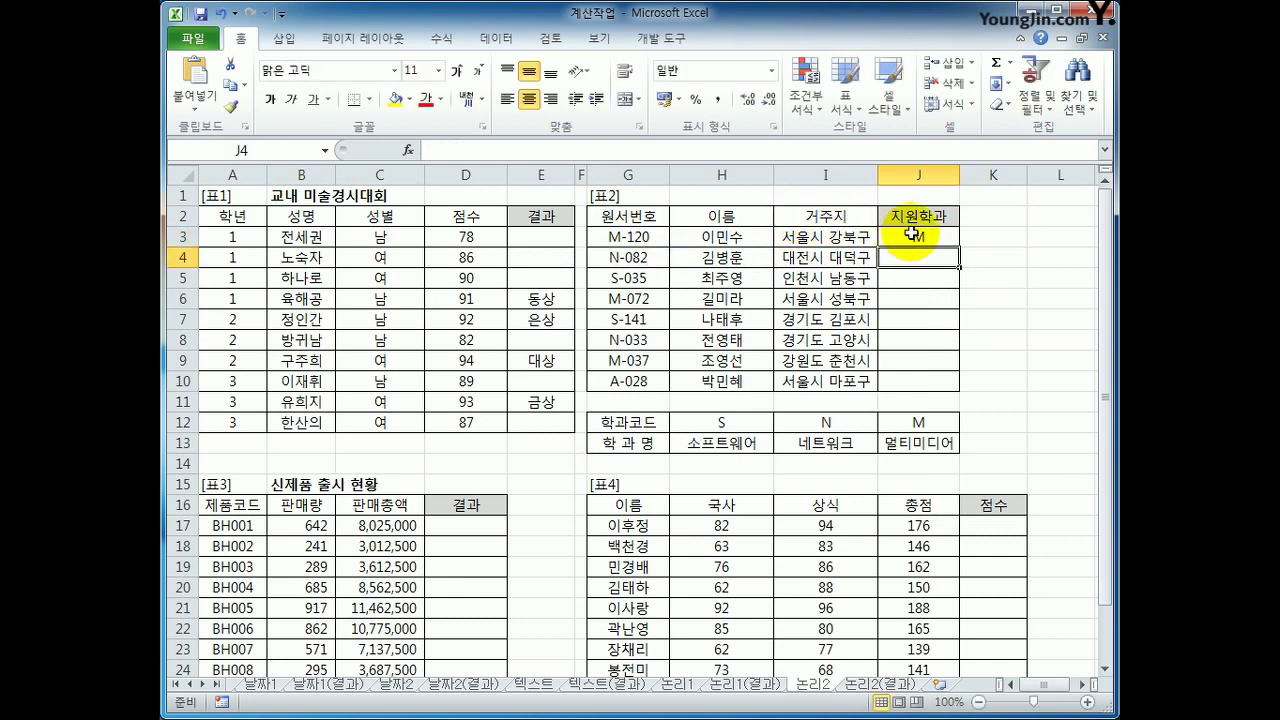
# Wrap the J3 LEFT formula in an HLOOKUP function so that the extracted character serves as its lookup value
pyautogui.click(912, 237)
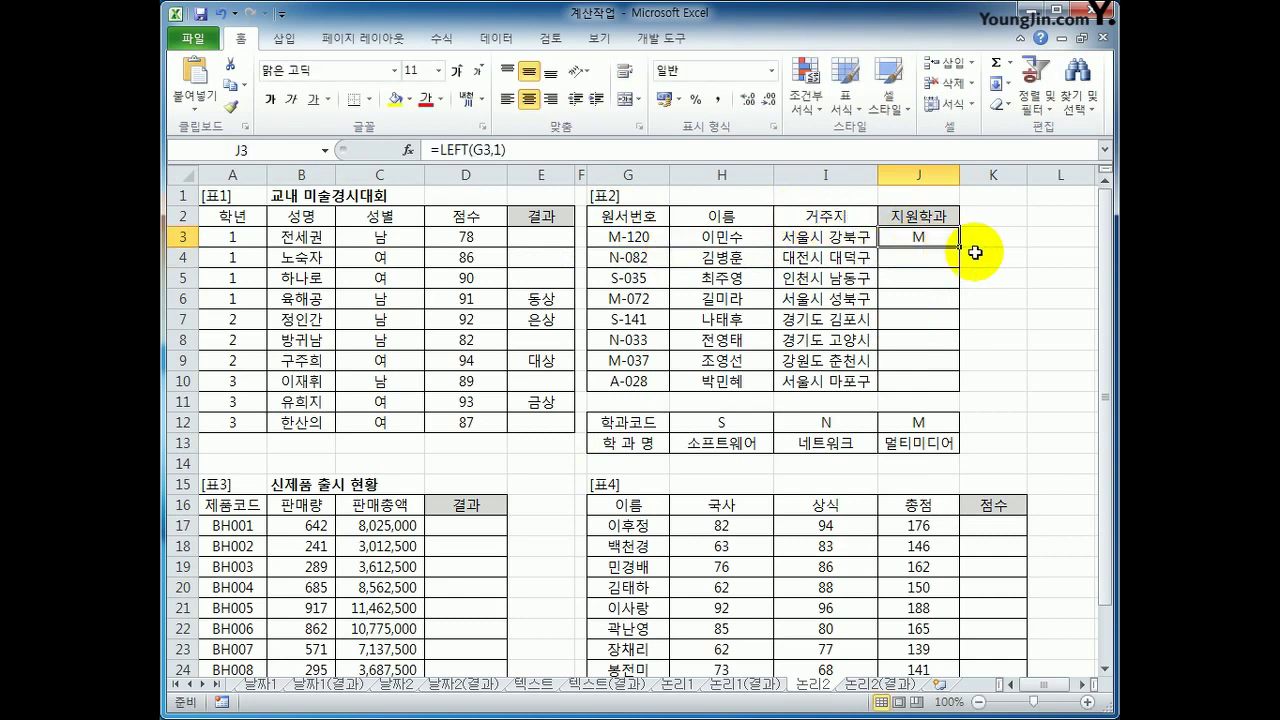
pyautogui.click(443, 150)
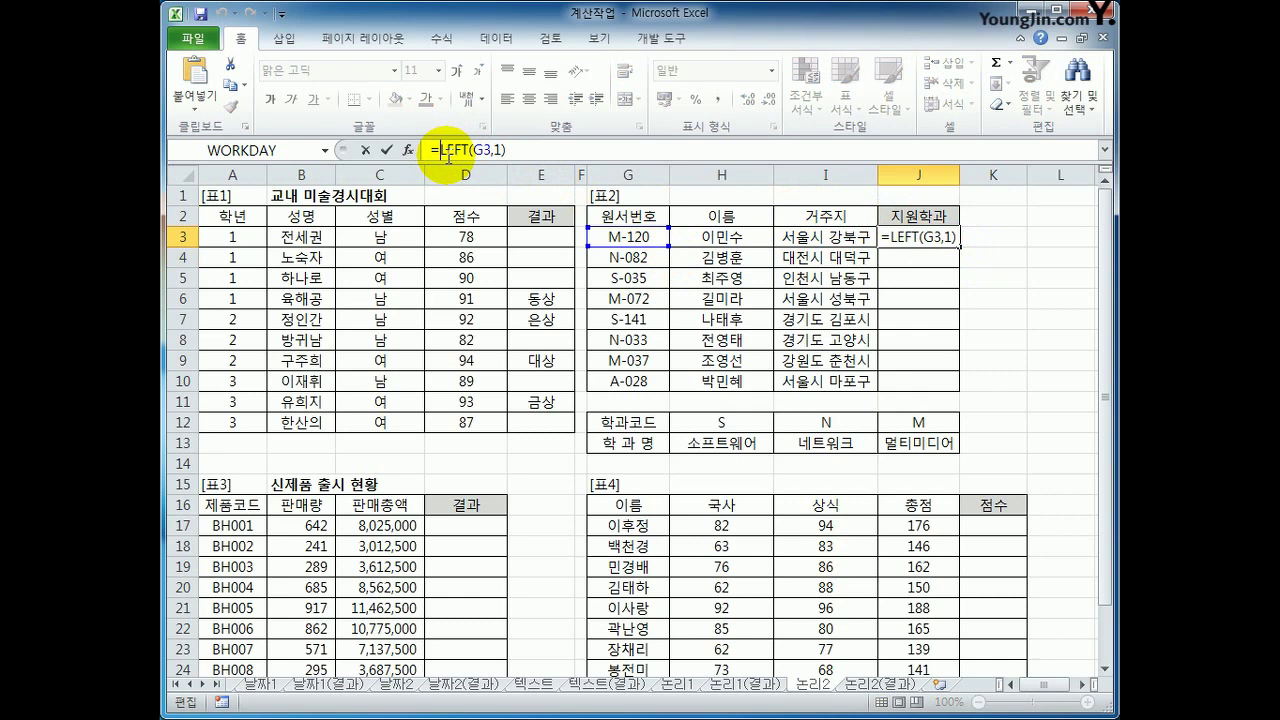
pyautogui.write('h')
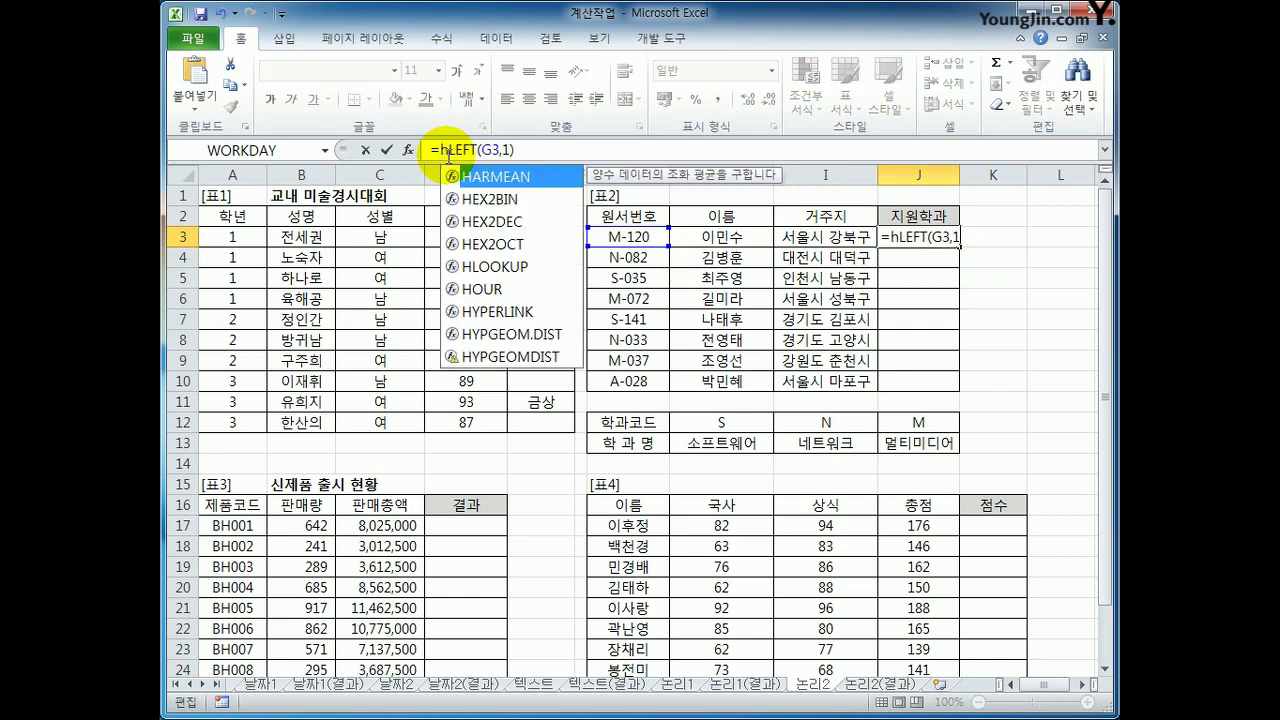
pyautogui.write('l')
pyautogui.press('Tab')
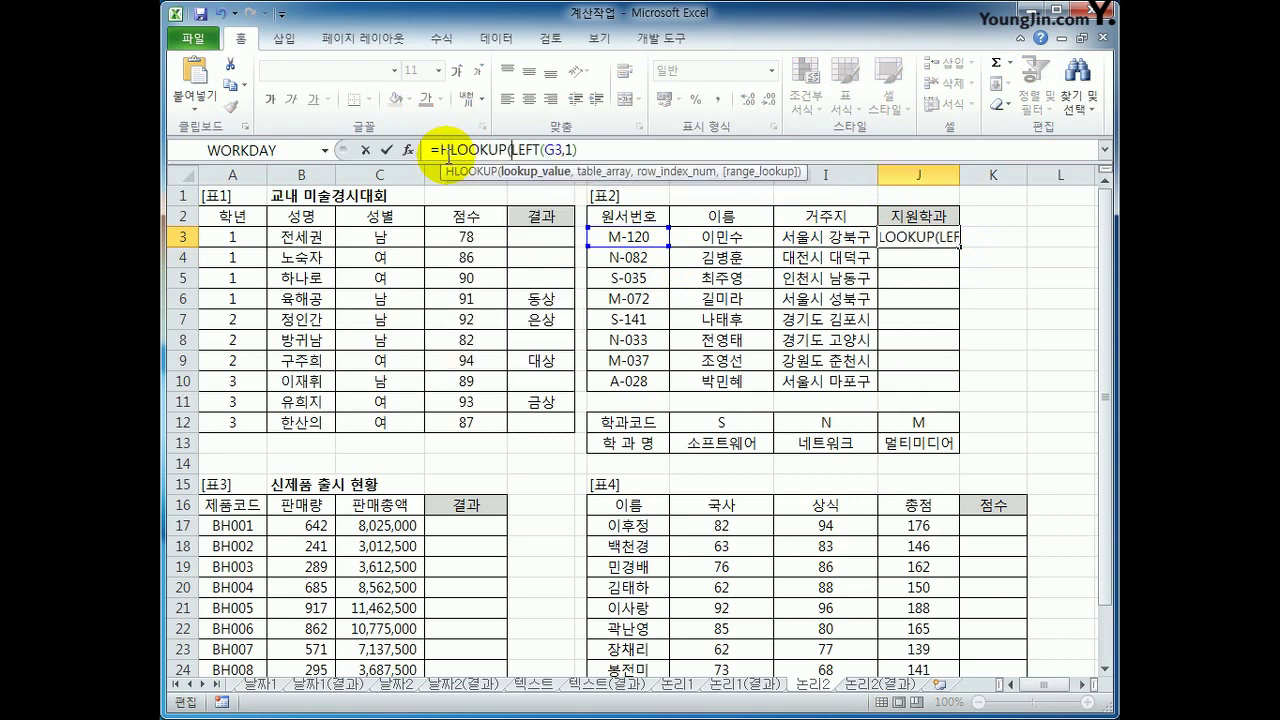
pyautogui.moveTo(507, 150); pyautogui.dragTo(573, 150)
pyautogui.click(576, 150)
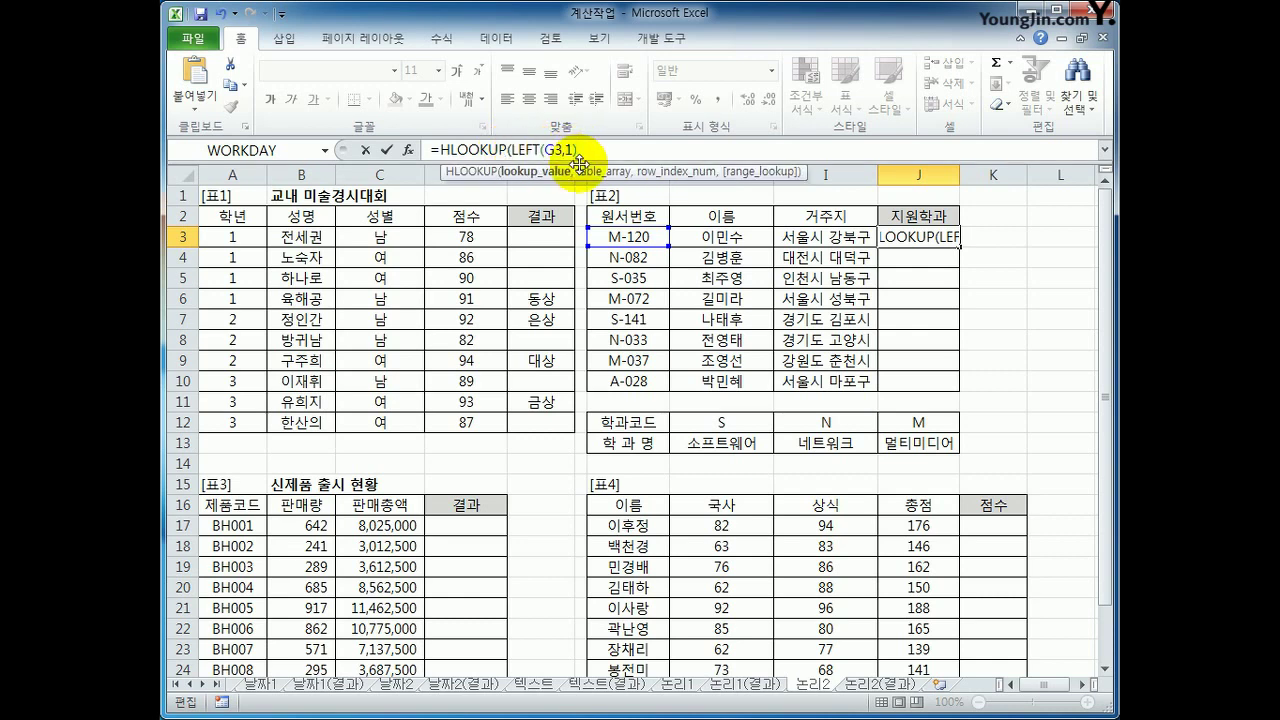
# Complete the J3 HLOOKUP with the absolute range $H$12:$J$13, row index 2 and exact match 0, and fill it down through J10
pyautogui.write(',')
pyautogui.moveTo(712, 421); pyautogui.dragTo(917, 451)
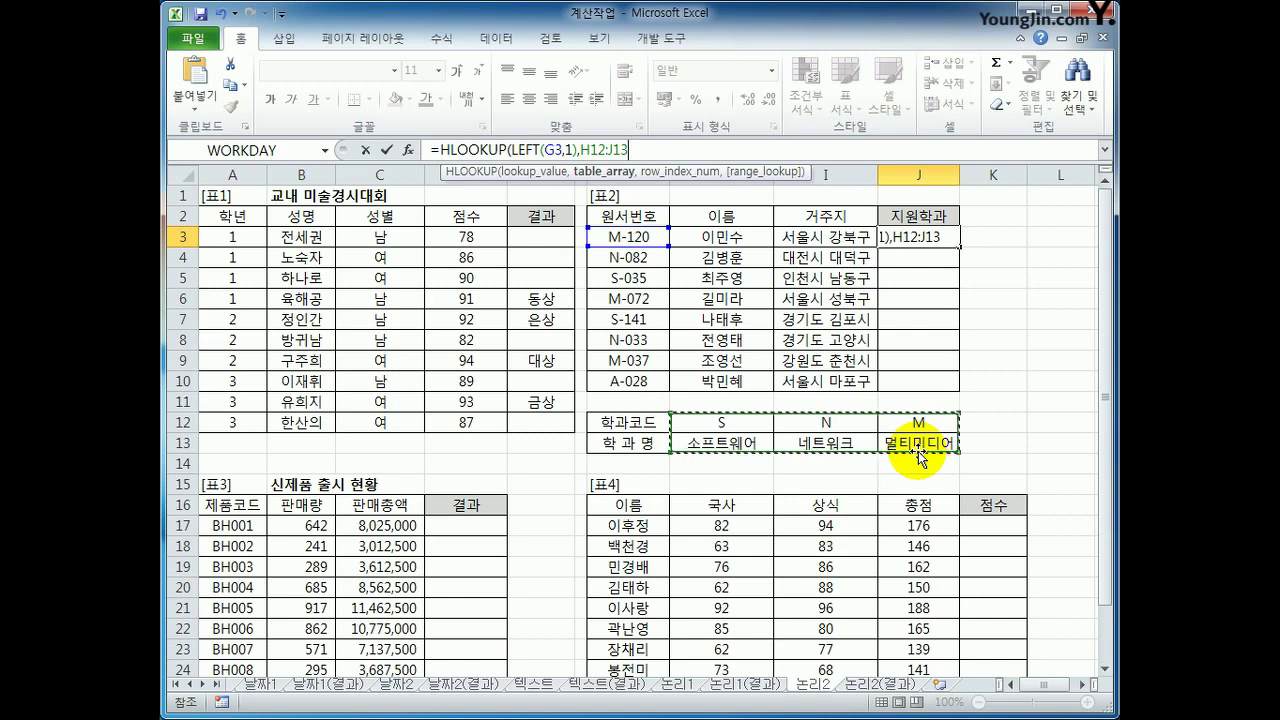
pyautogui.press('F4')
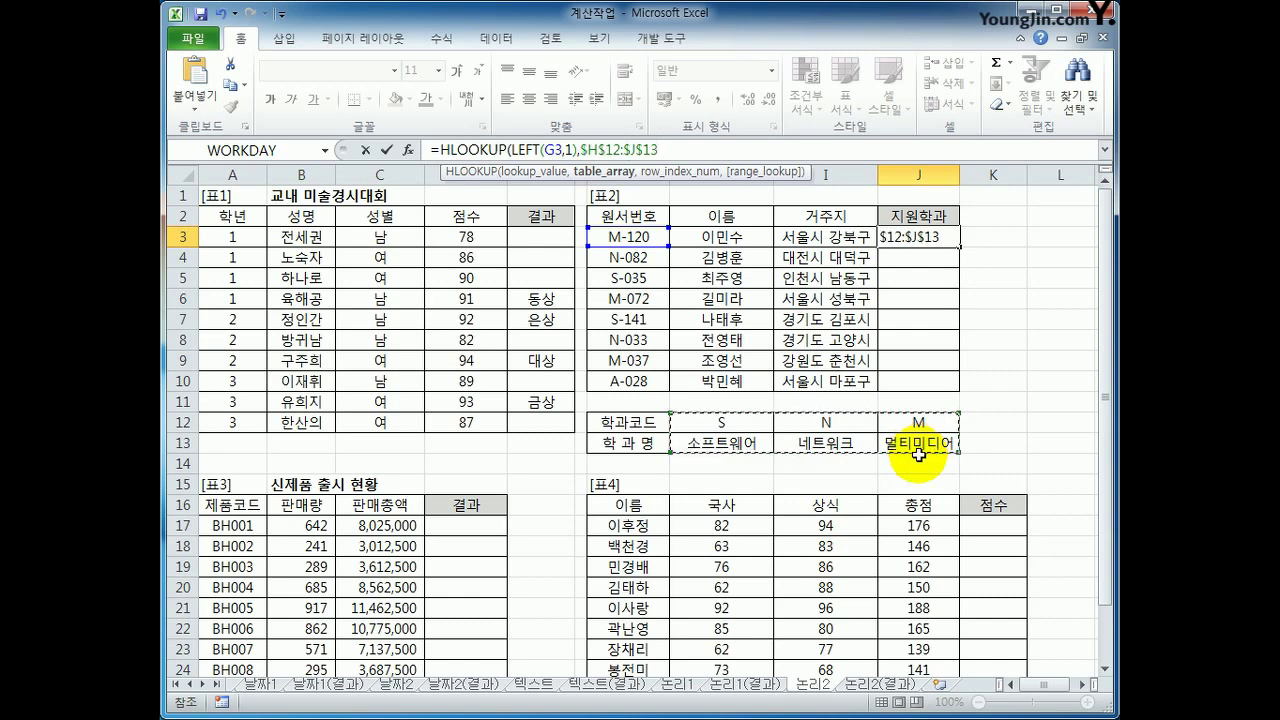
pyautogui.write(',')
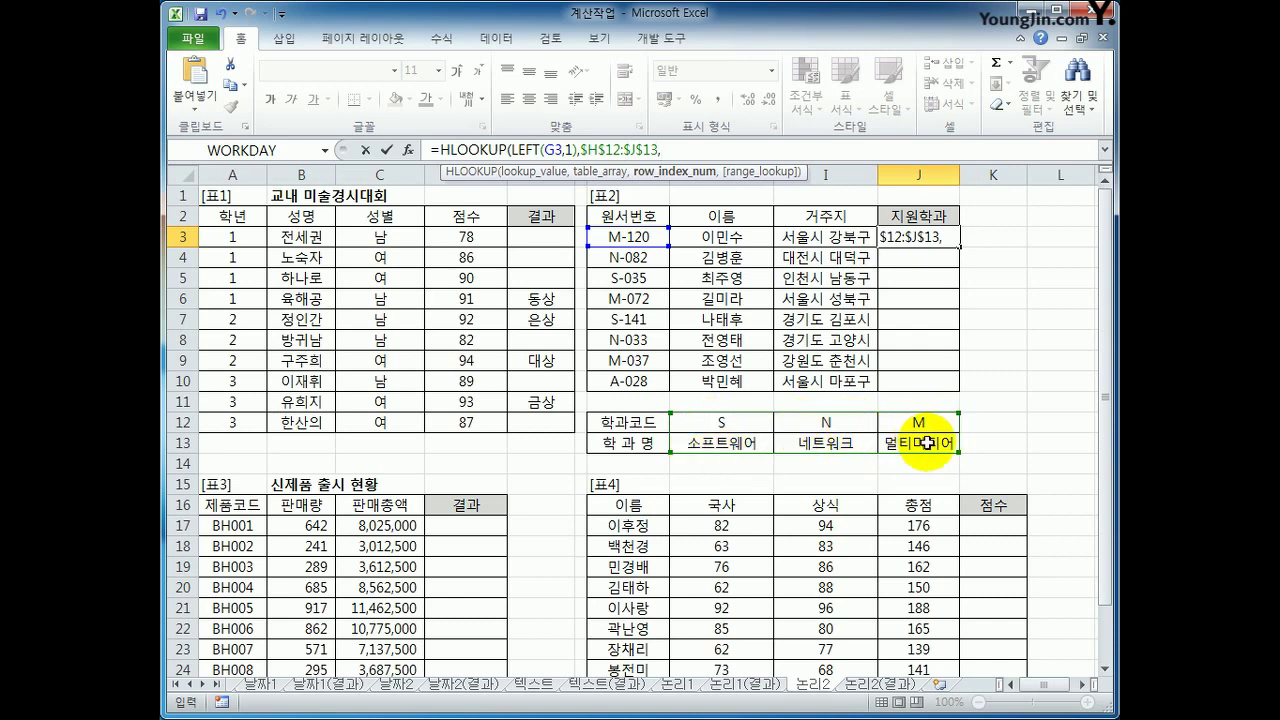
pyautogui.write('2')
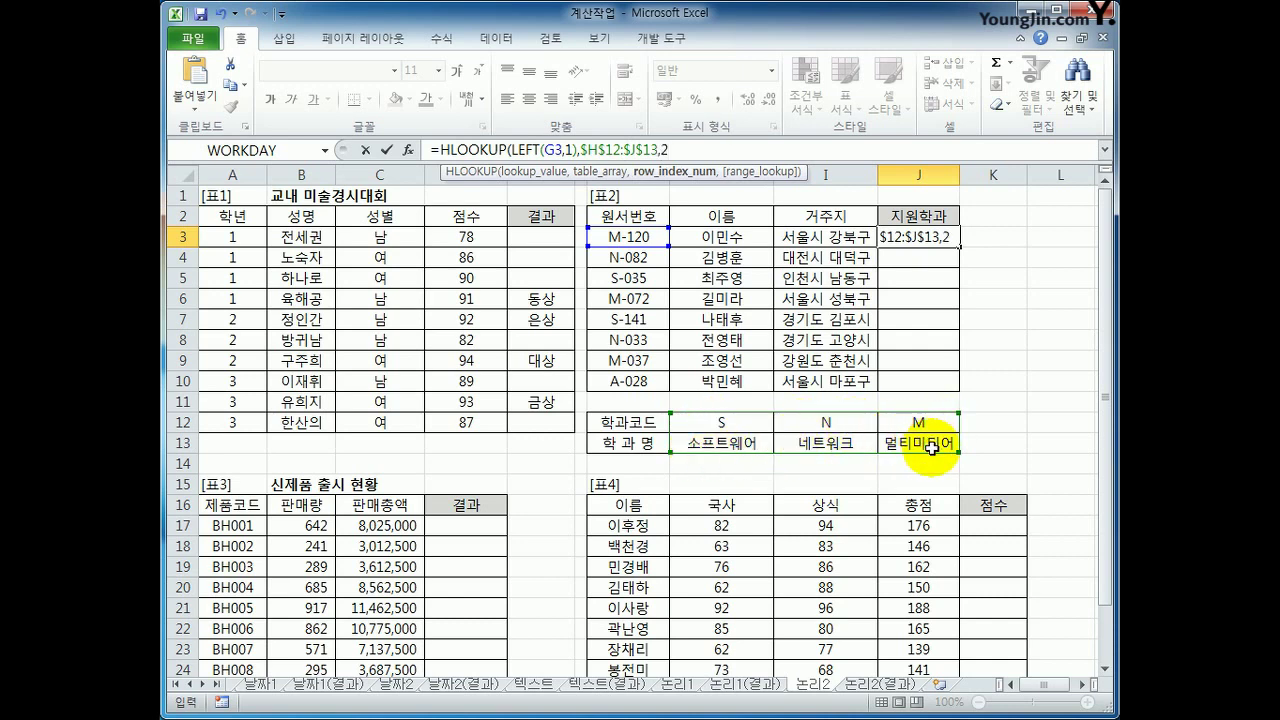
pyautogui.write(',0')
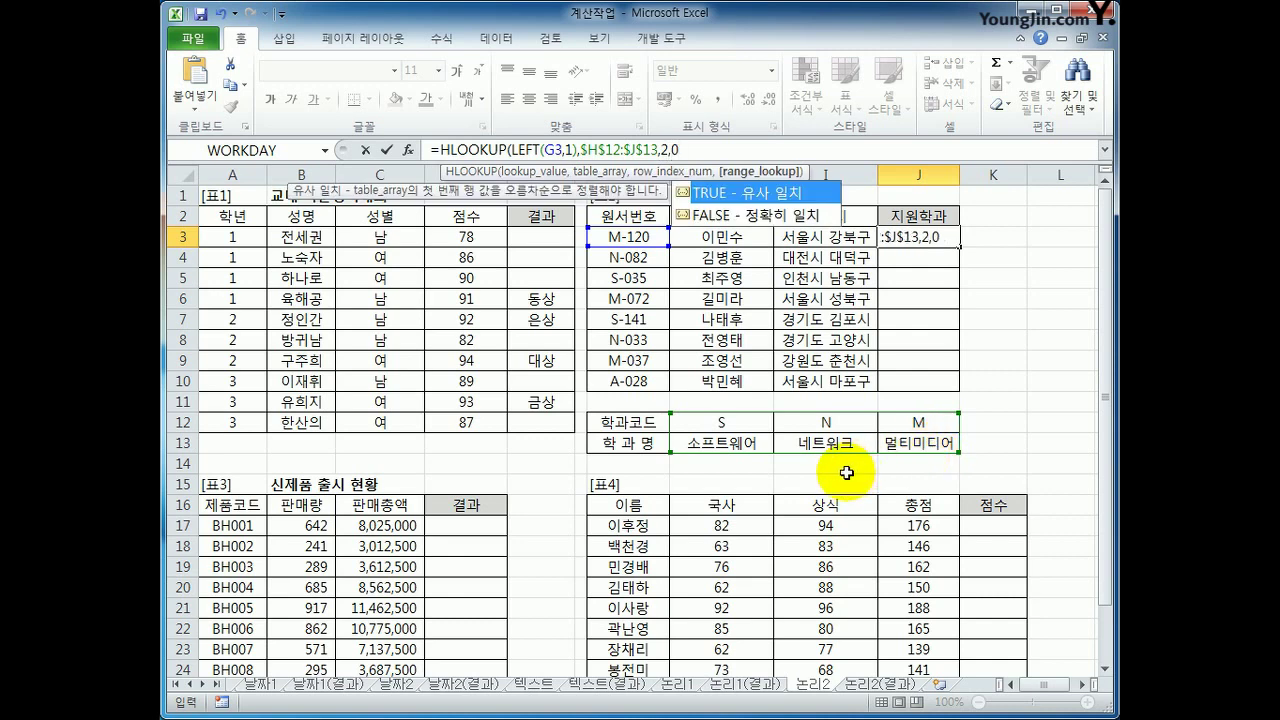
pyautogui.write(')')
pyautogui.press('Return')
pyautogui.press('Up')
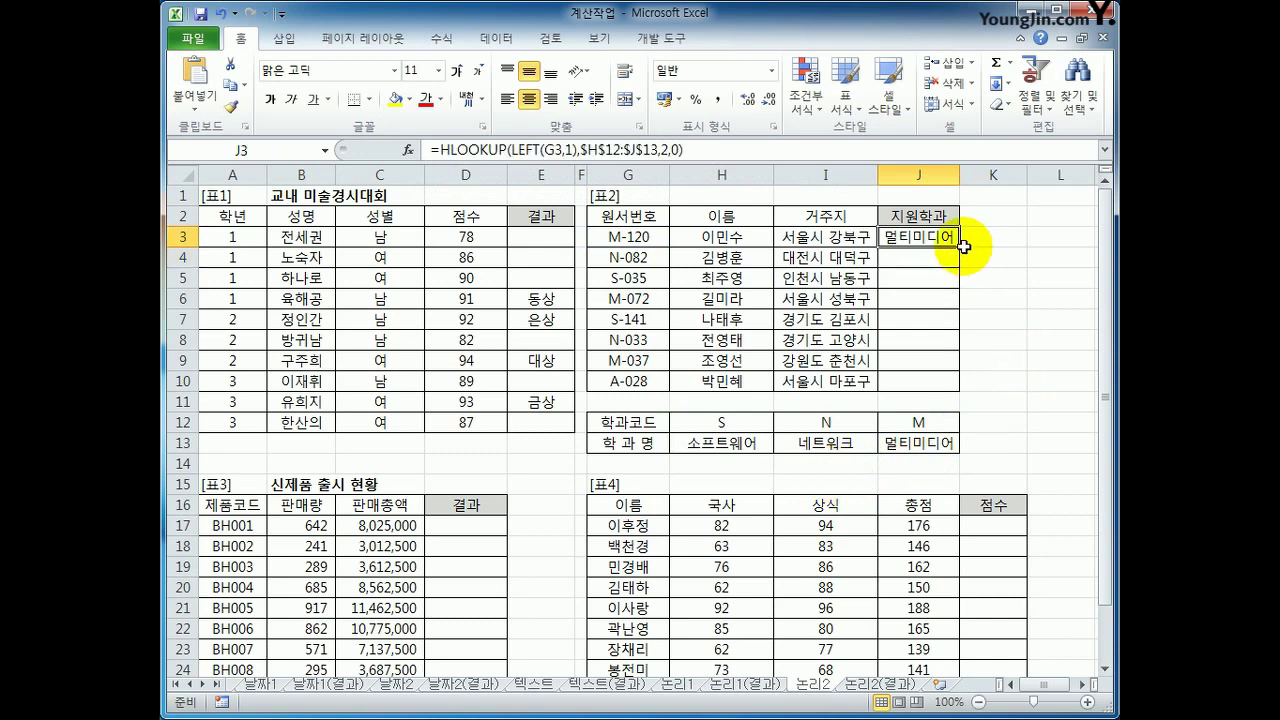
pyautogui.moveTo(959, 246); pyautogui.dragTo(912, 386)
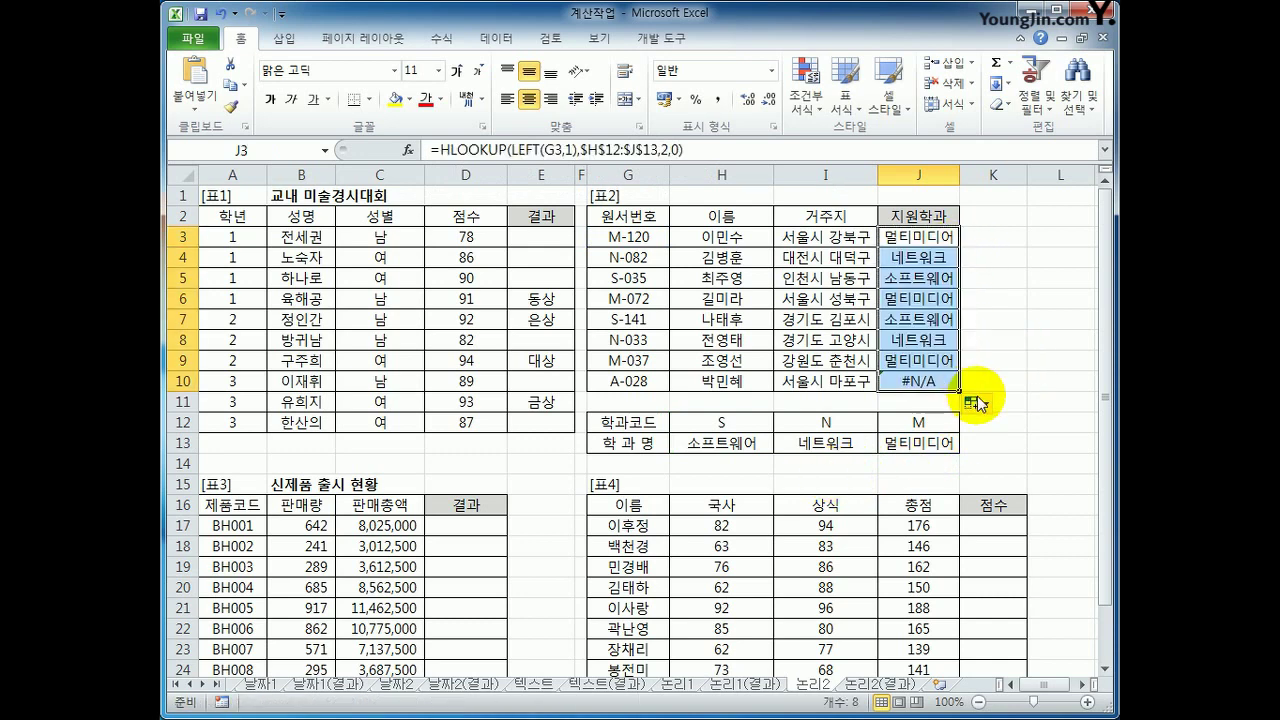
# Check the error in J10, and insert IFERROR in front of HLOOKUP in J3 with the whole HLOOKUP expression as its value argument
pyautogui.click(650, 385)
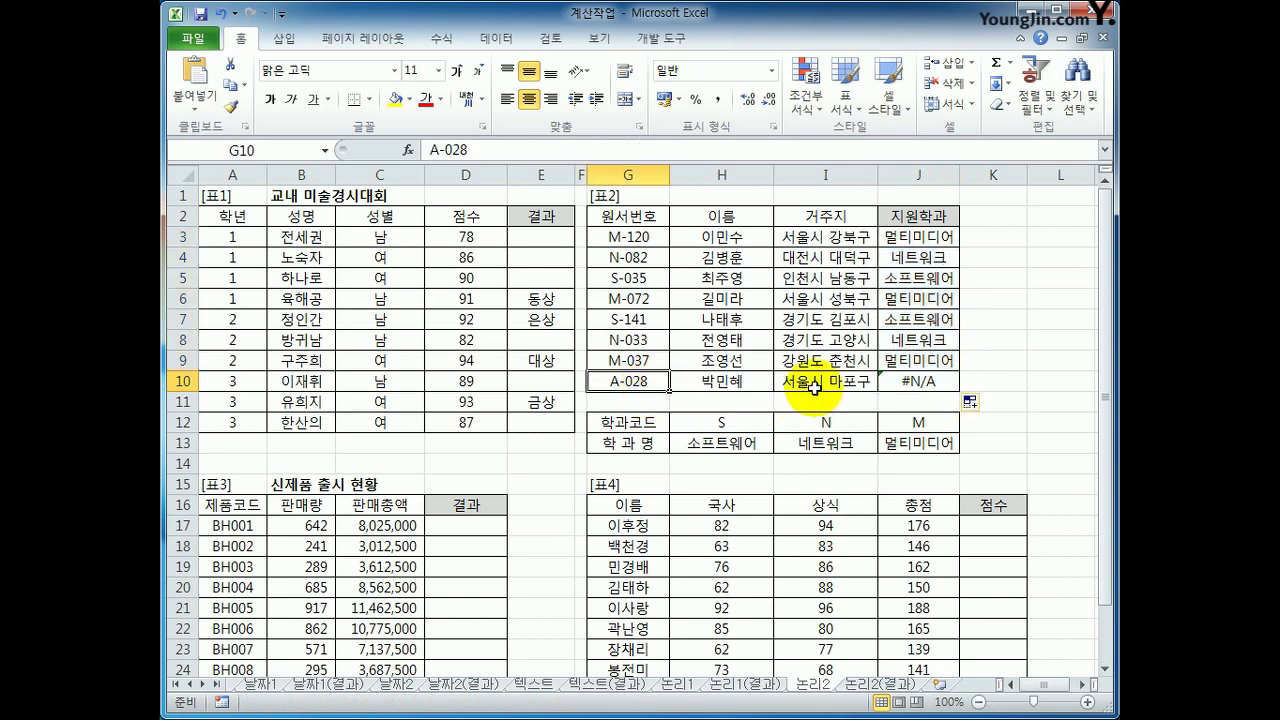
pyautogui.click(925, 382)
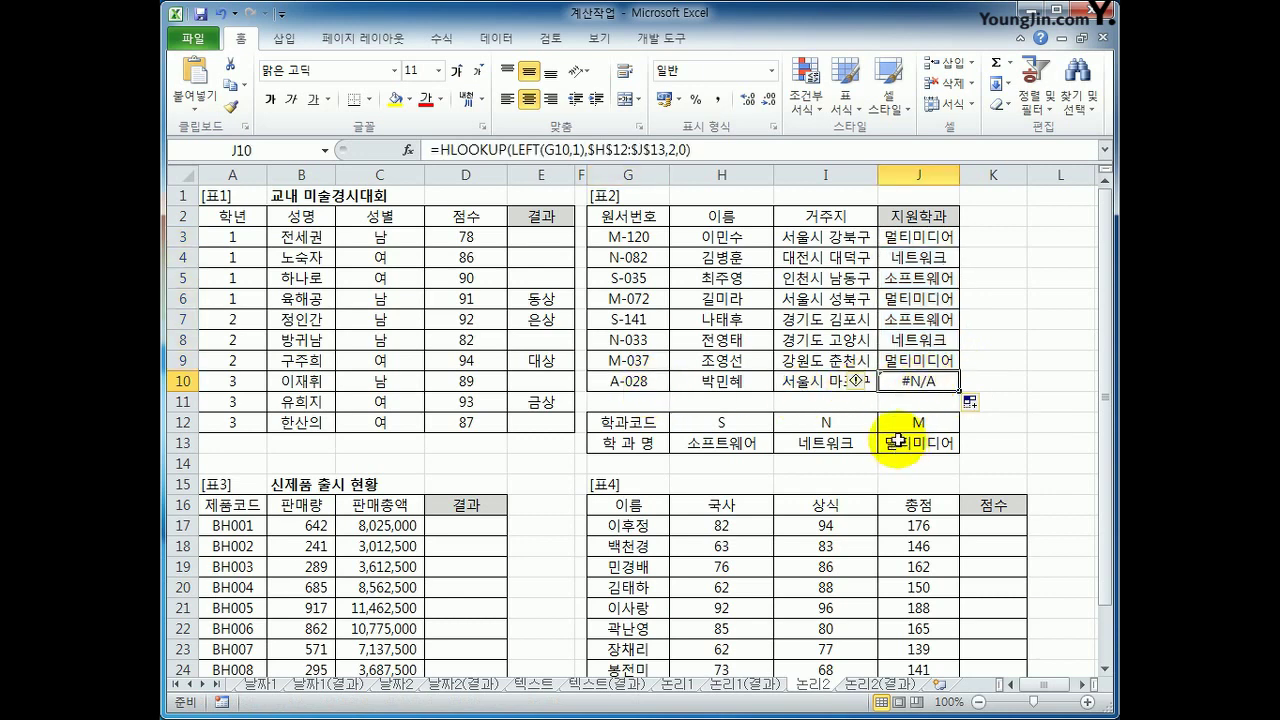
pyautogui.click(922, 241)
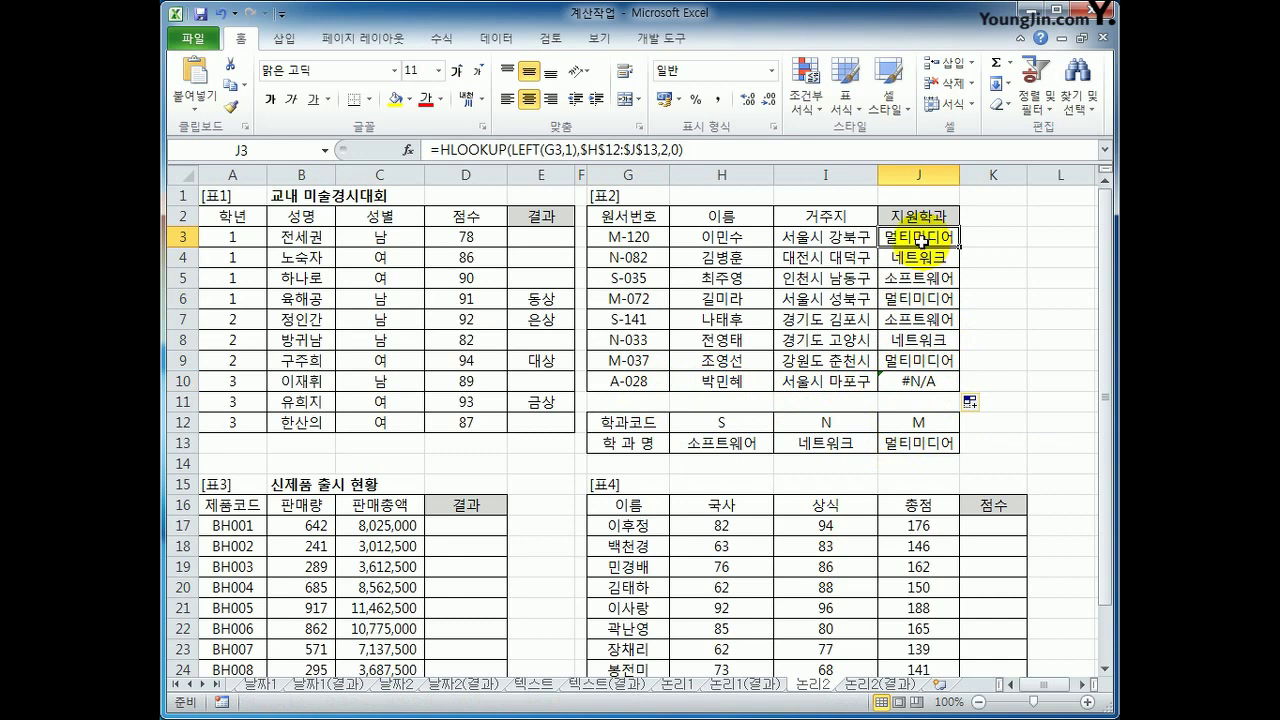
pyautogui.click(443, 152)
pyautogui.write('if')
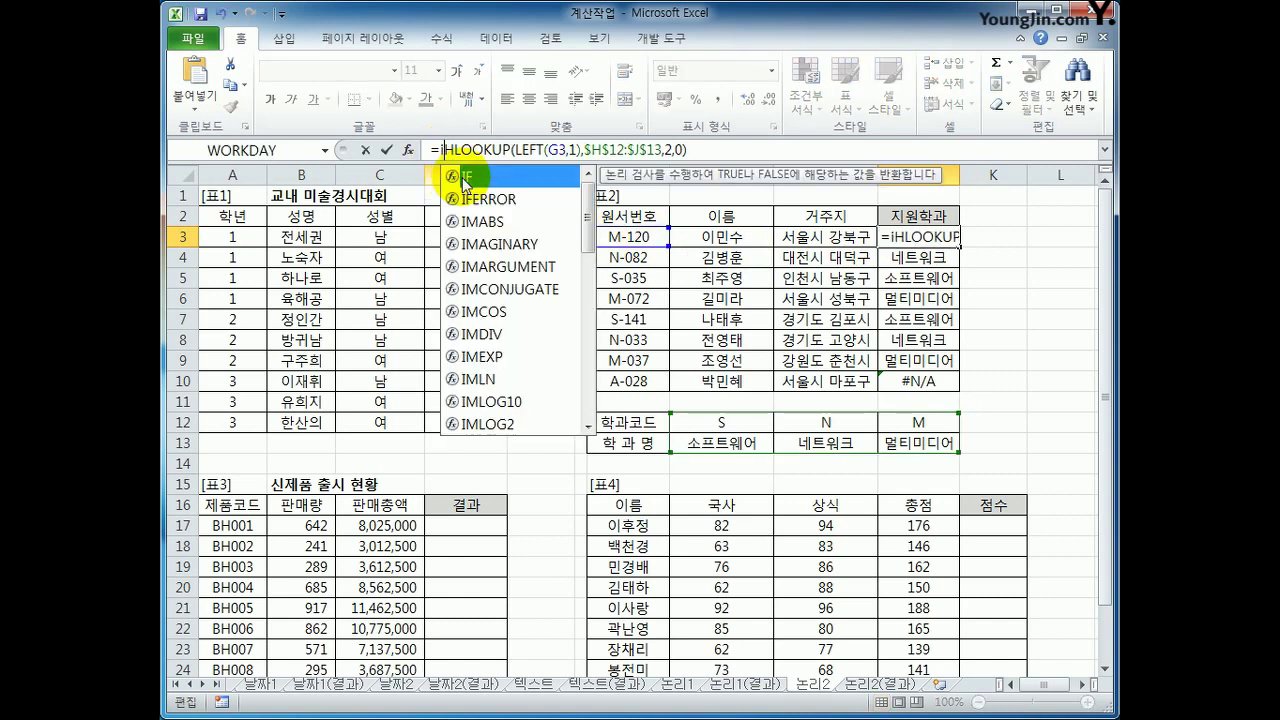
pyautogui.press('Down')
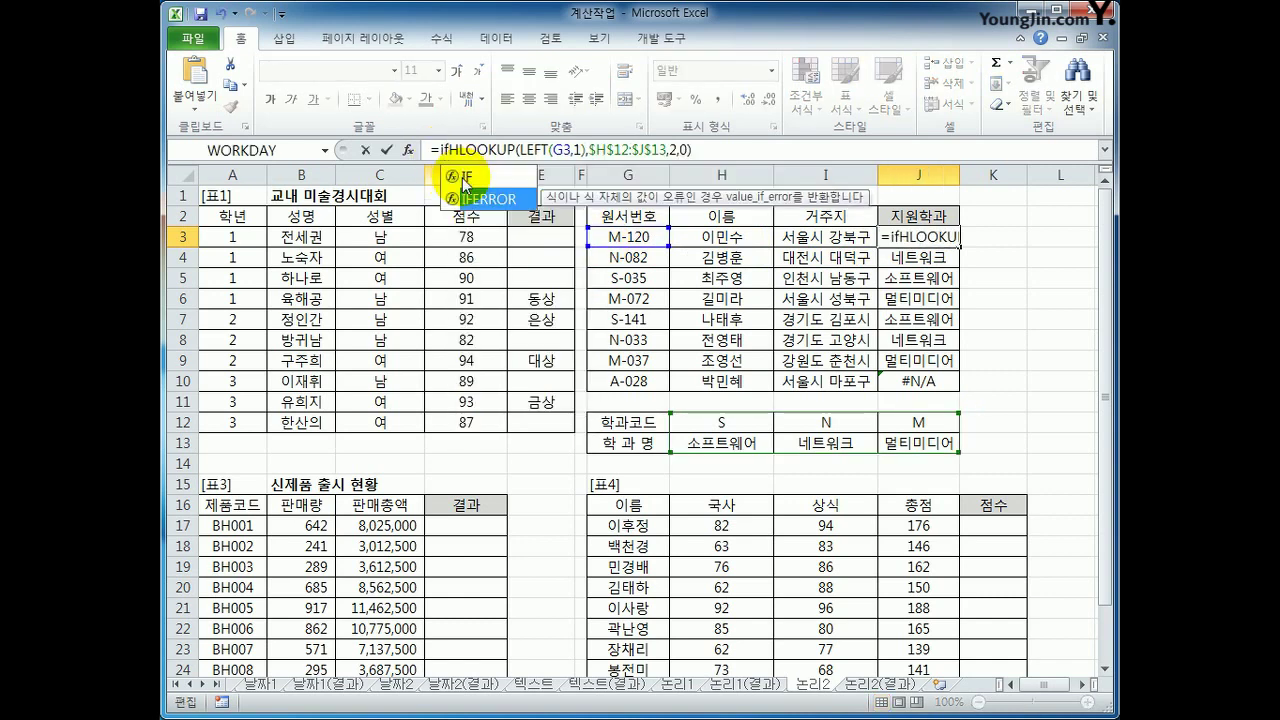
pyautogui.press('Tab')
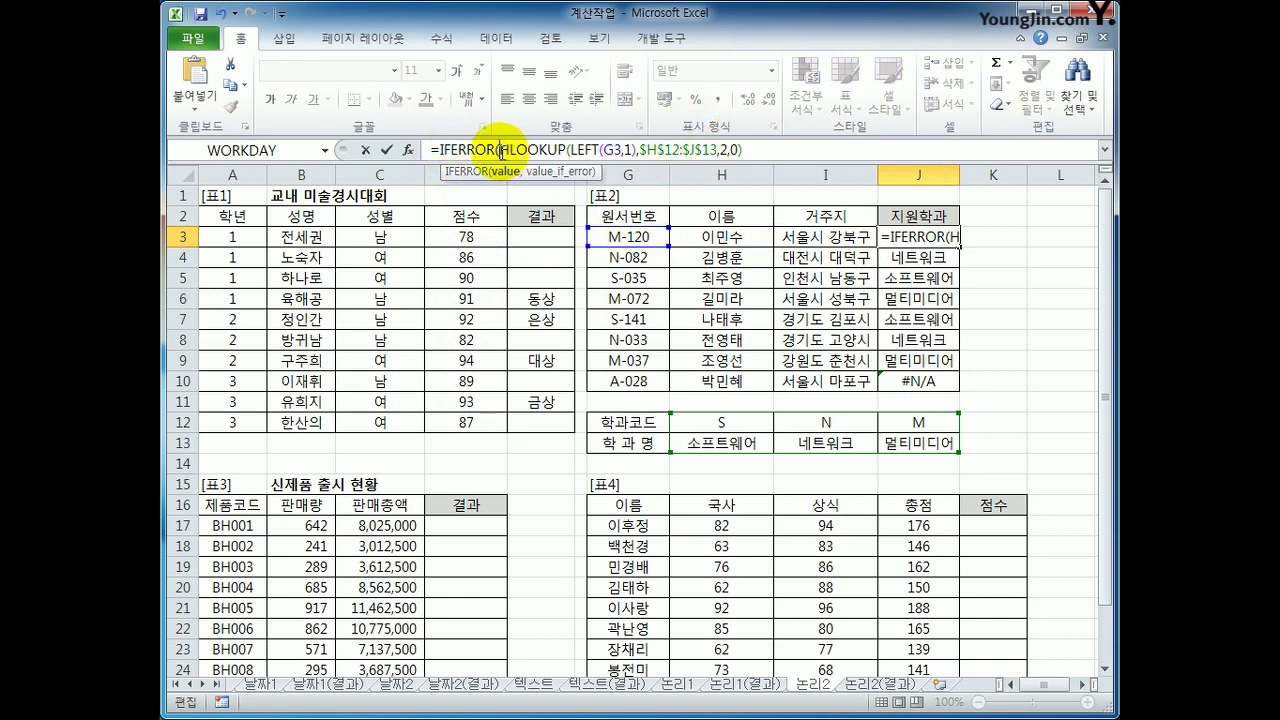
pyautogui.moveTo(504, 150); pyautogui.dragTo(762, 150)
pyautogui.click(762, 150)
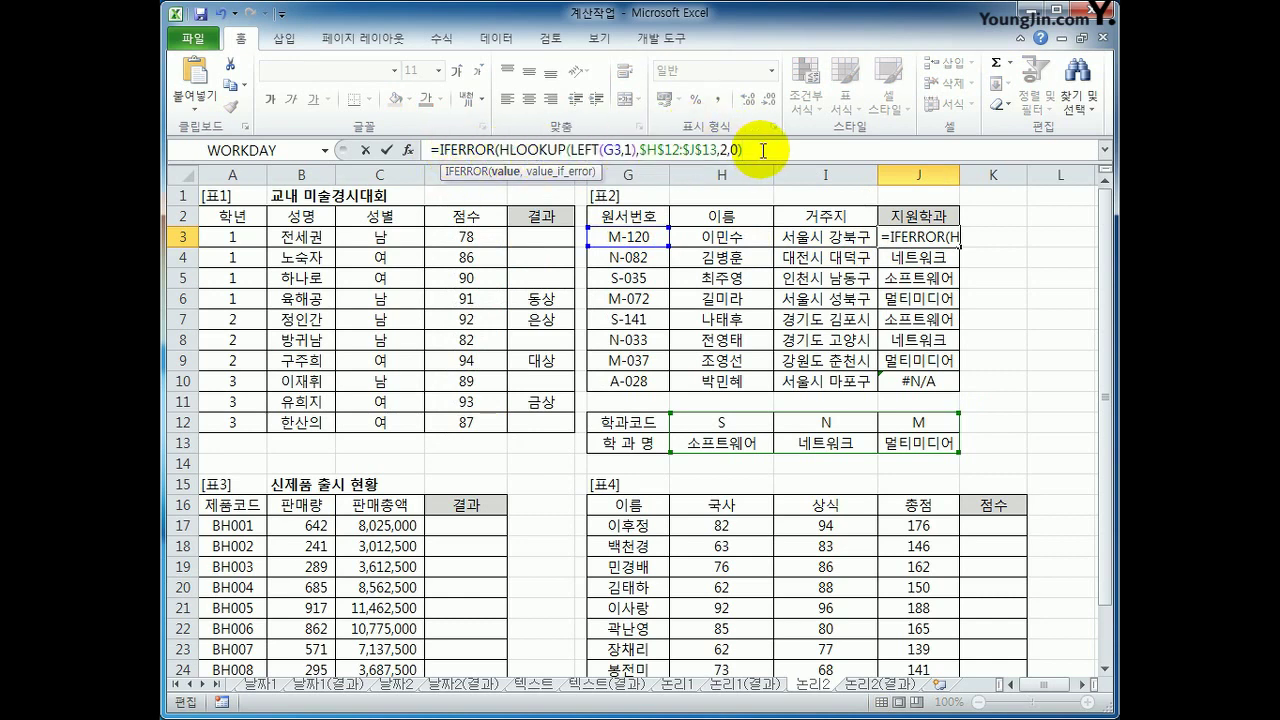
# Complete the J3 IFERROR formula with "코드오류" as its error value, and fill it down through J10
pyautogui.write(',')
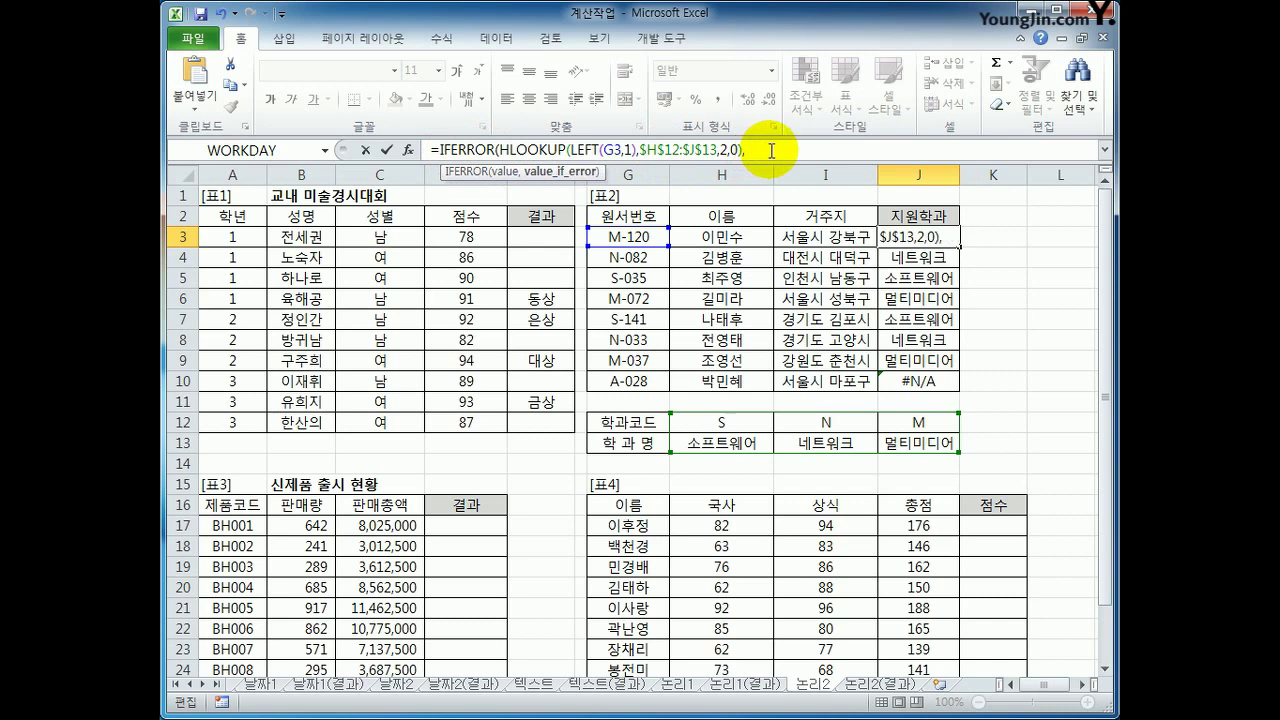
pyautogui.write('"')
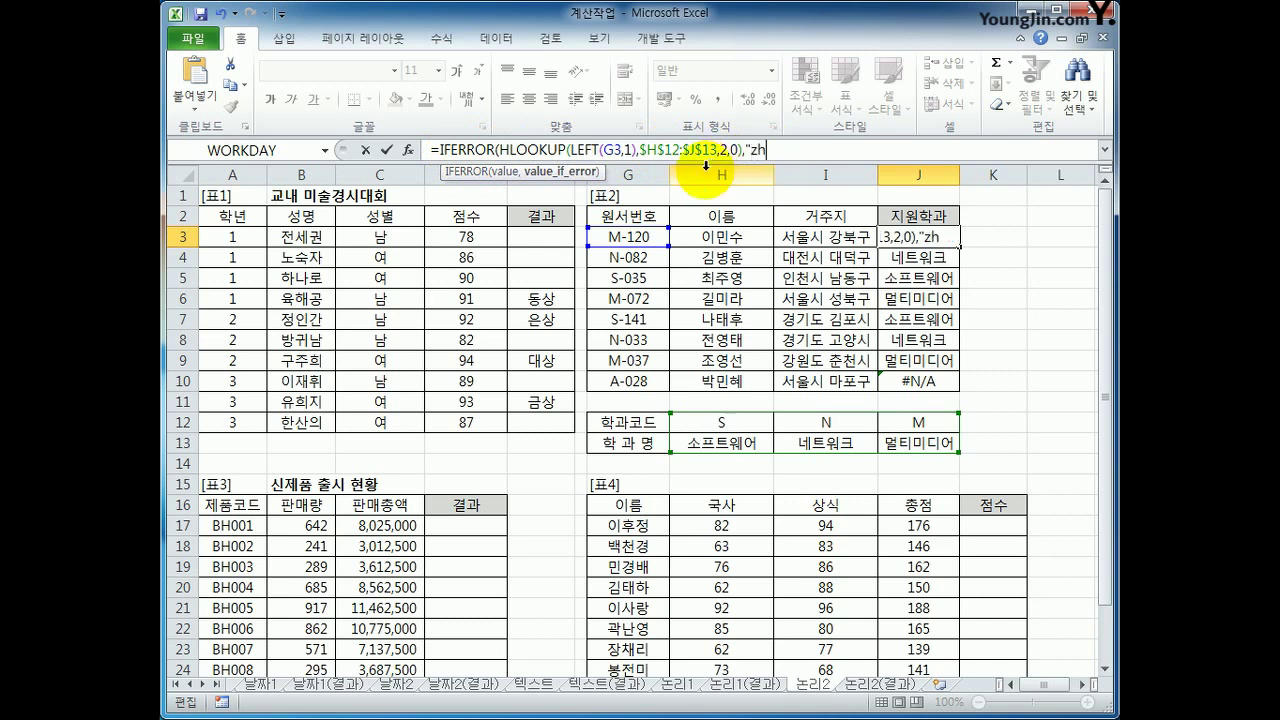
pyautogui.write('코드오류"')
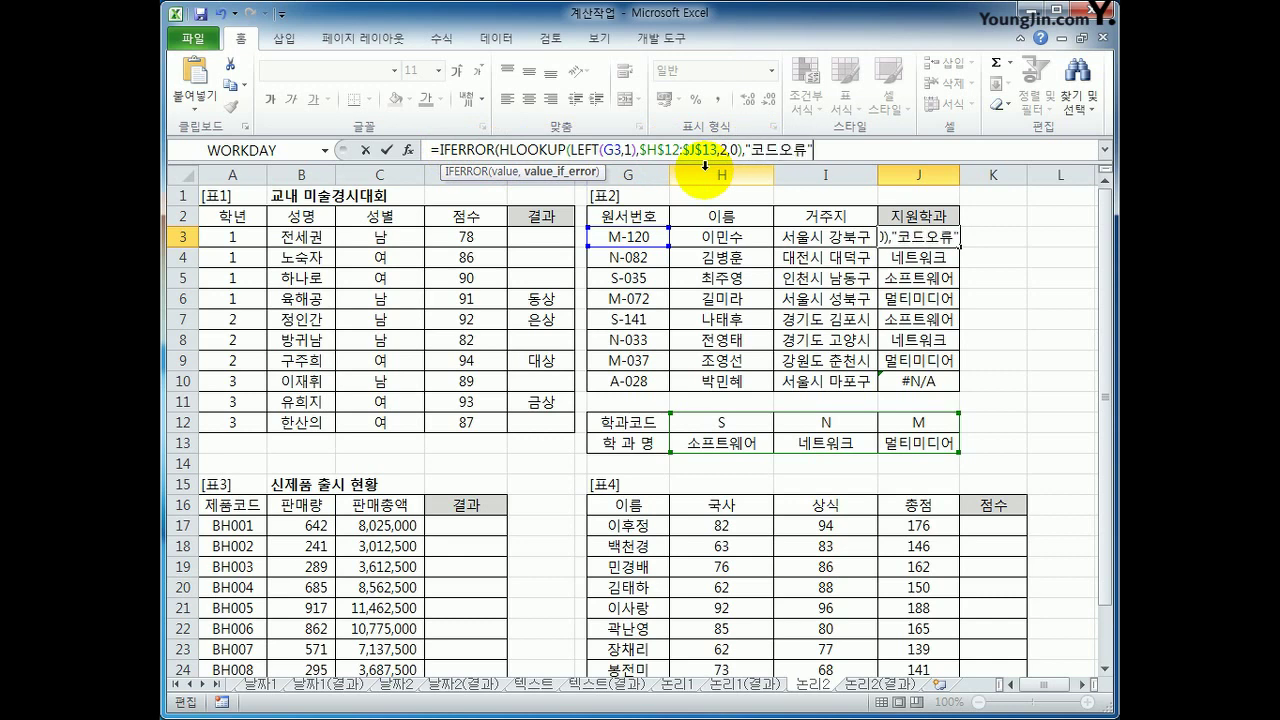
pyautogui.write(')')
pyautogui.press('Return')
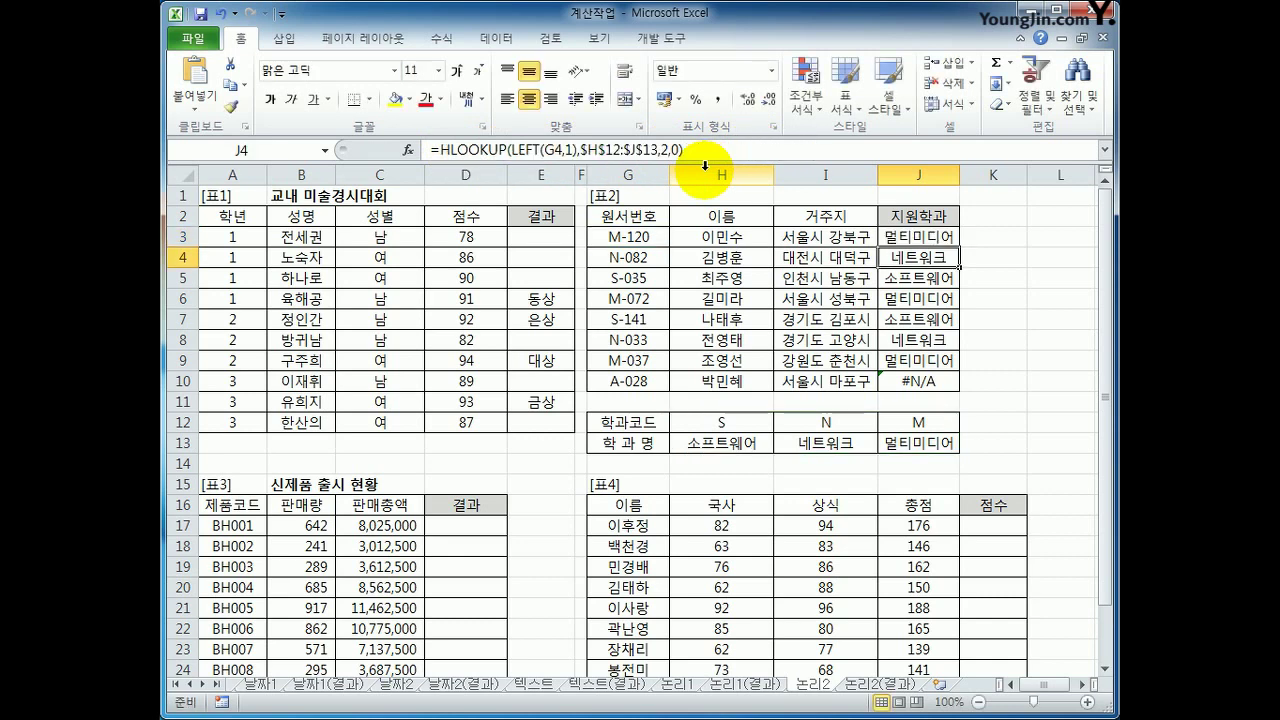
pyautogui.click(915, 237)
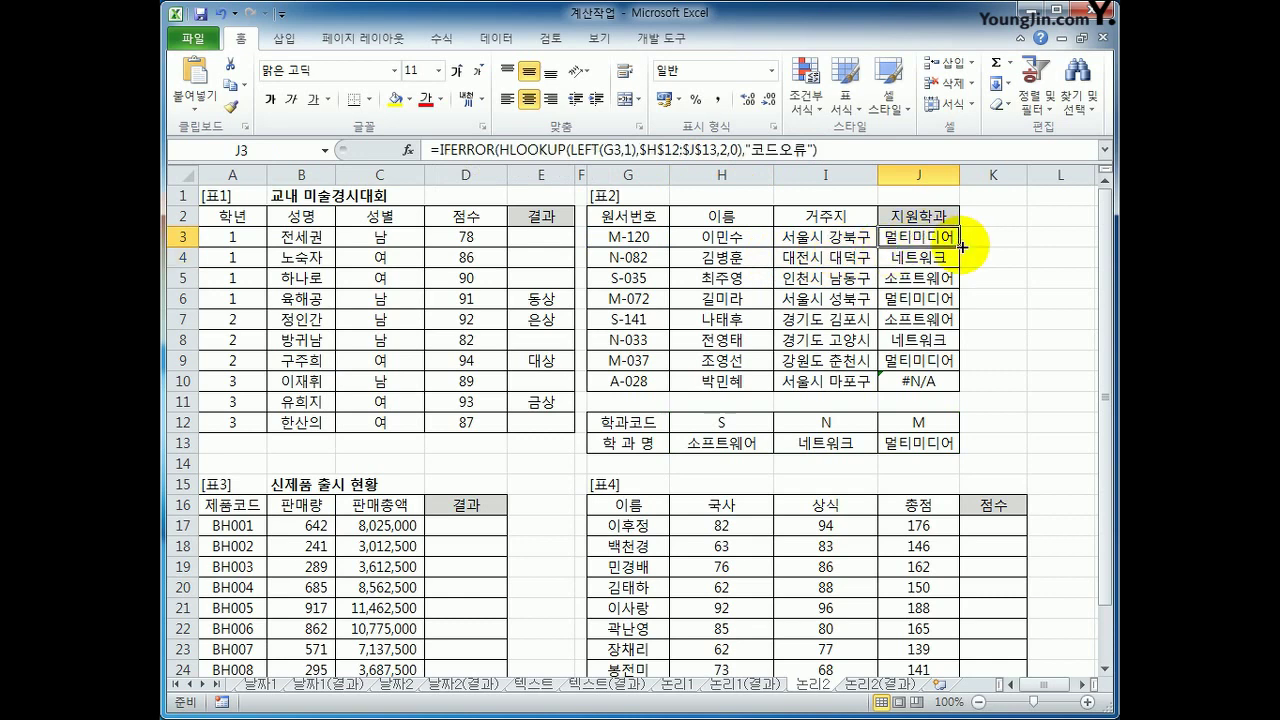
pyautogui.moveTo(959, 246); pyautogui.dragTo(911, 390)
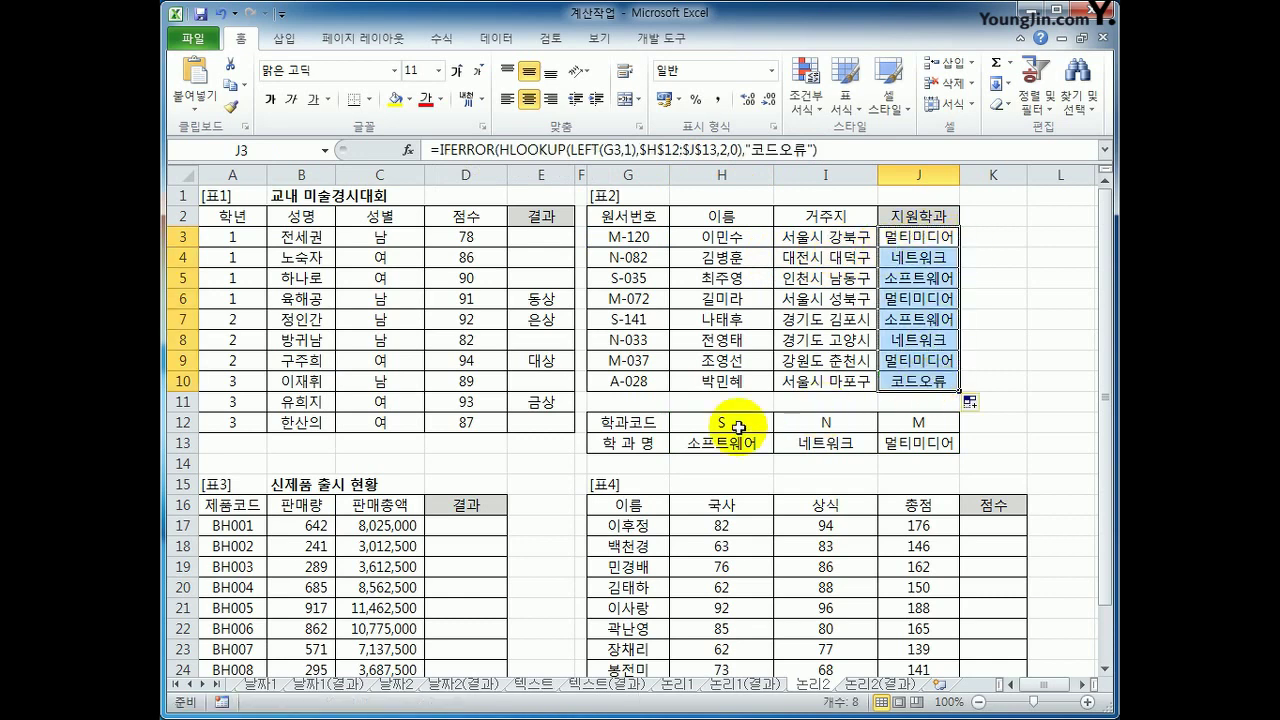
# Enter a LARGE formula in D17 that returns the fifth-largest total sales amount from the absolute range $C$17:$C$26
pyautogui.click(480, 533)
pyautogui.scroll(-2, 457, 530)
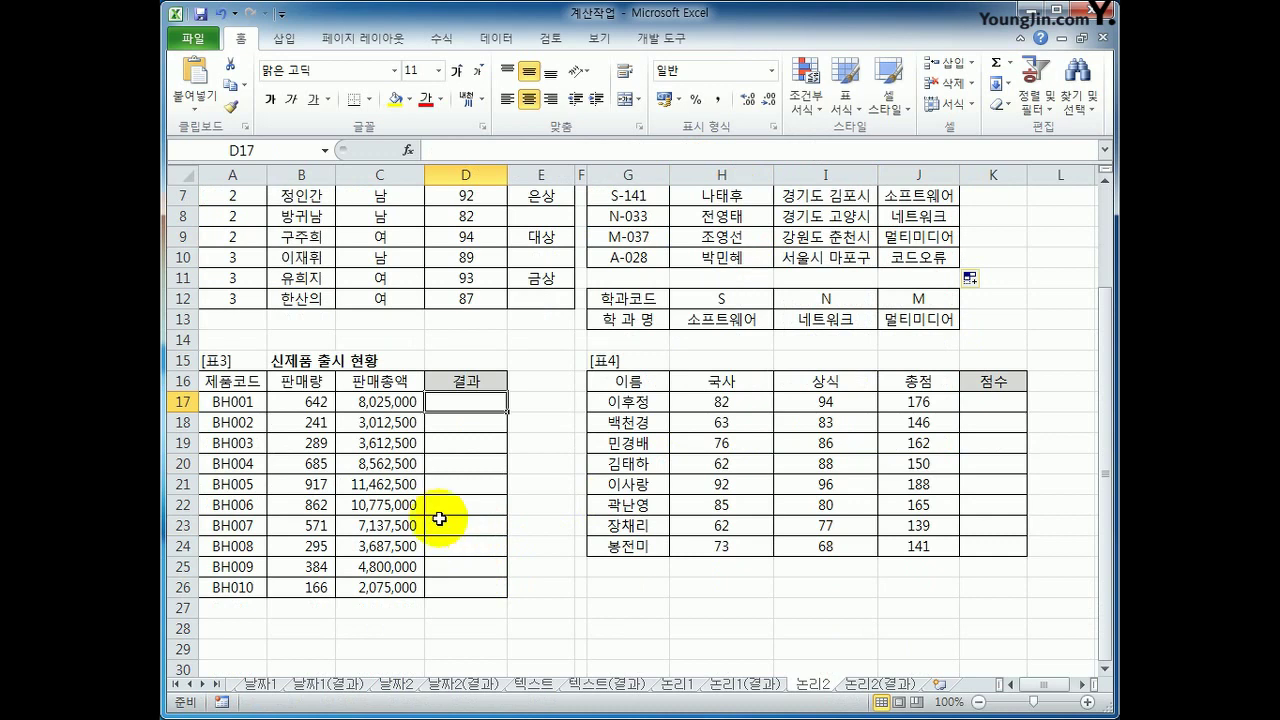
pyautogui.click(400, 400)
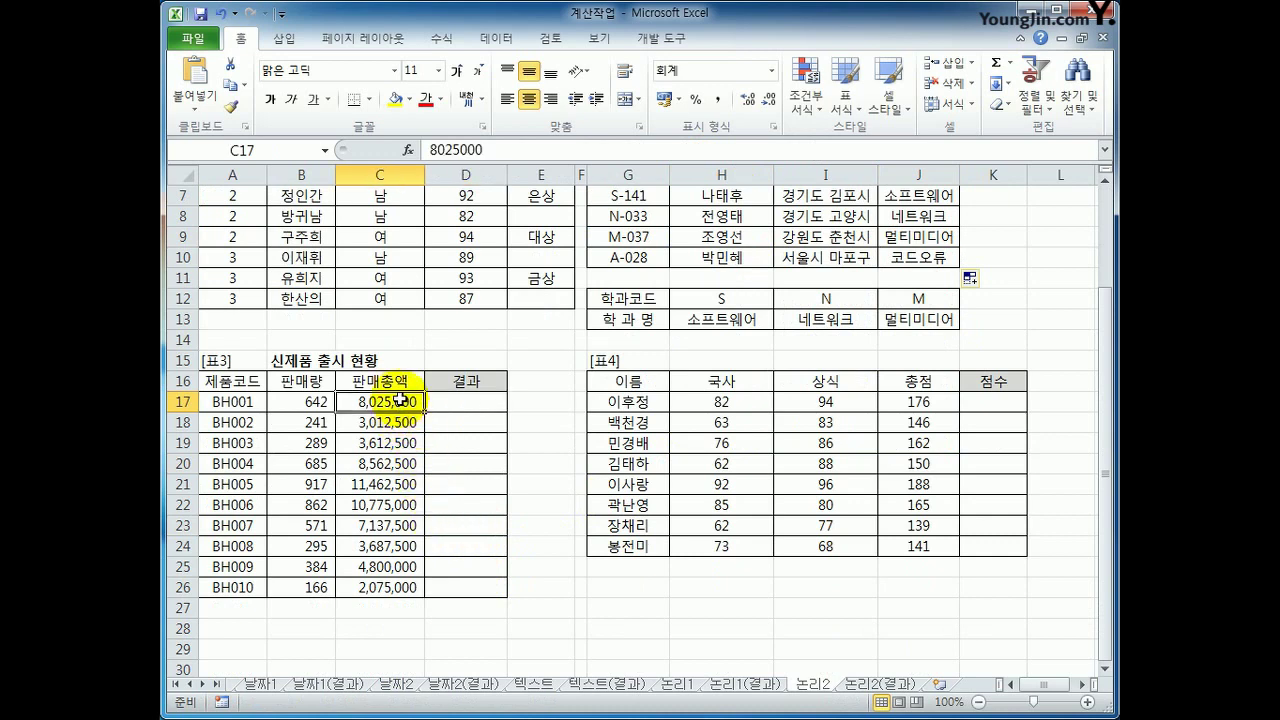
pyautogui.moveTo(400, 400); pyautogui.dragTo(400, 586)
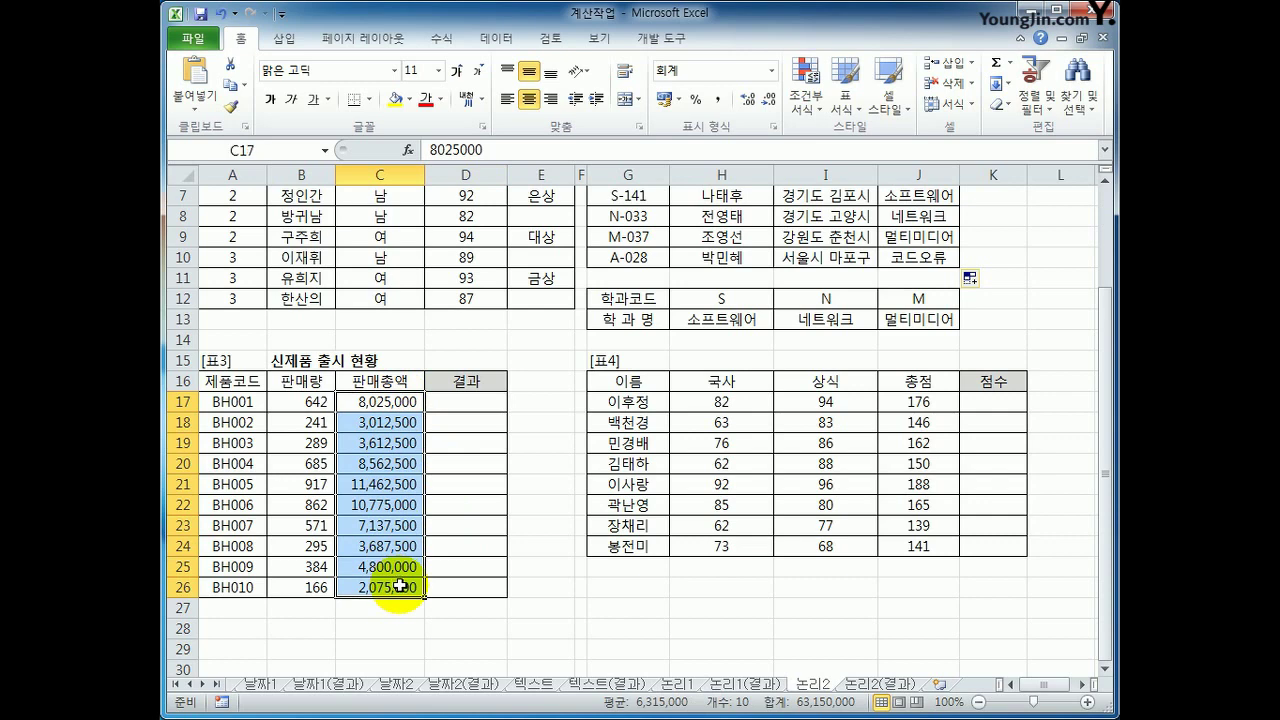
pyautogui.moveTo(466, 409); pyautogui.dragTo(466, 404)
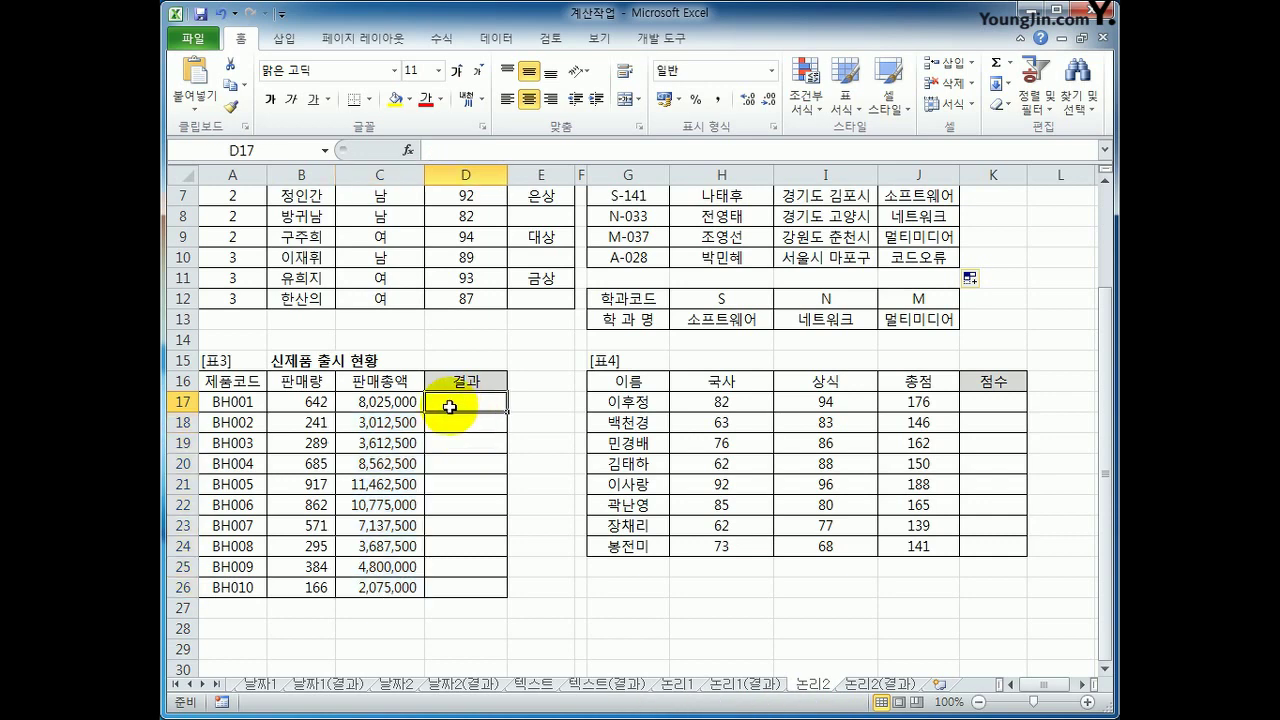
pyautogui.write('=l')
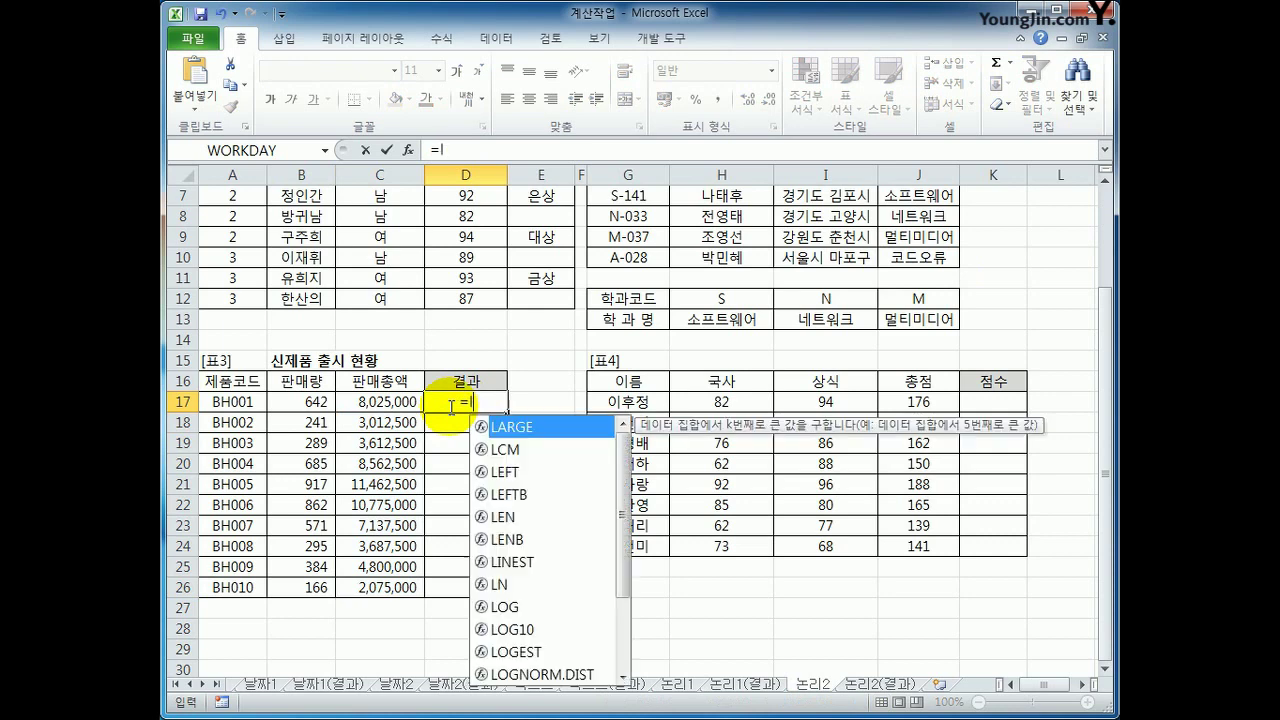
pyautogui.write('ar')
pyautogui.press('Tab')
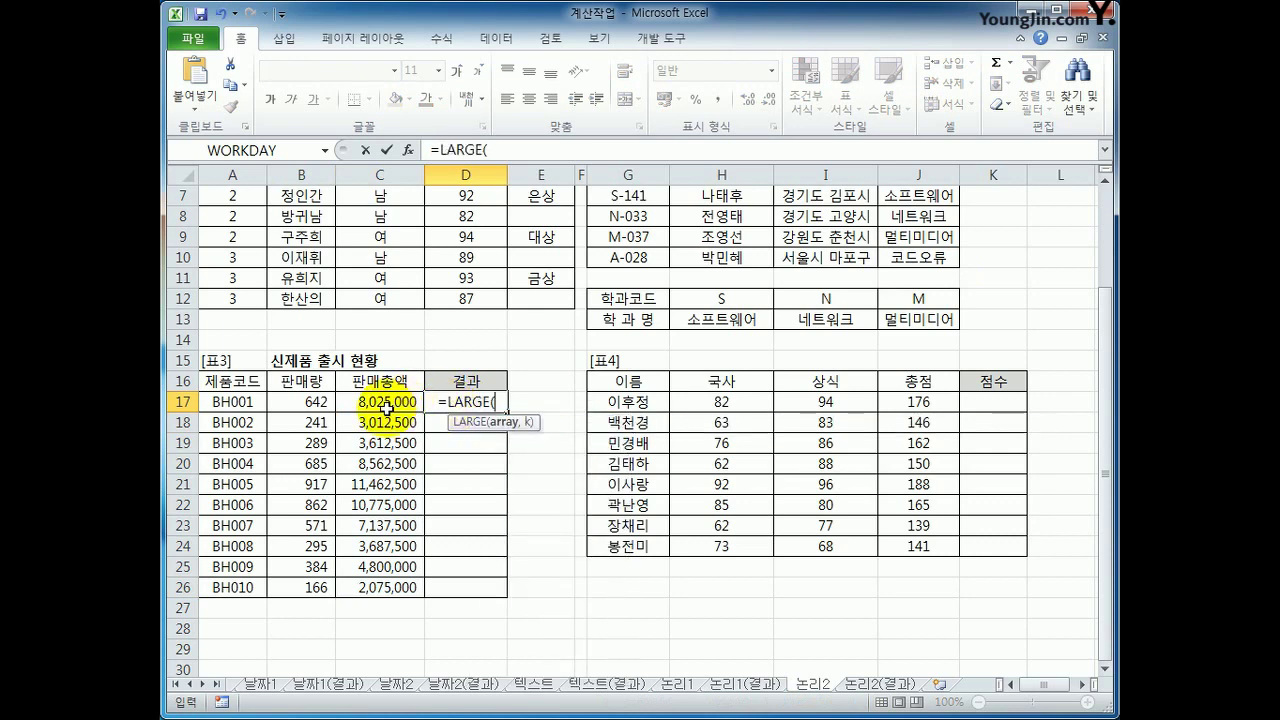
pyautogui.moveTo(384, 401); pyautogui.dragTo(370, 589)
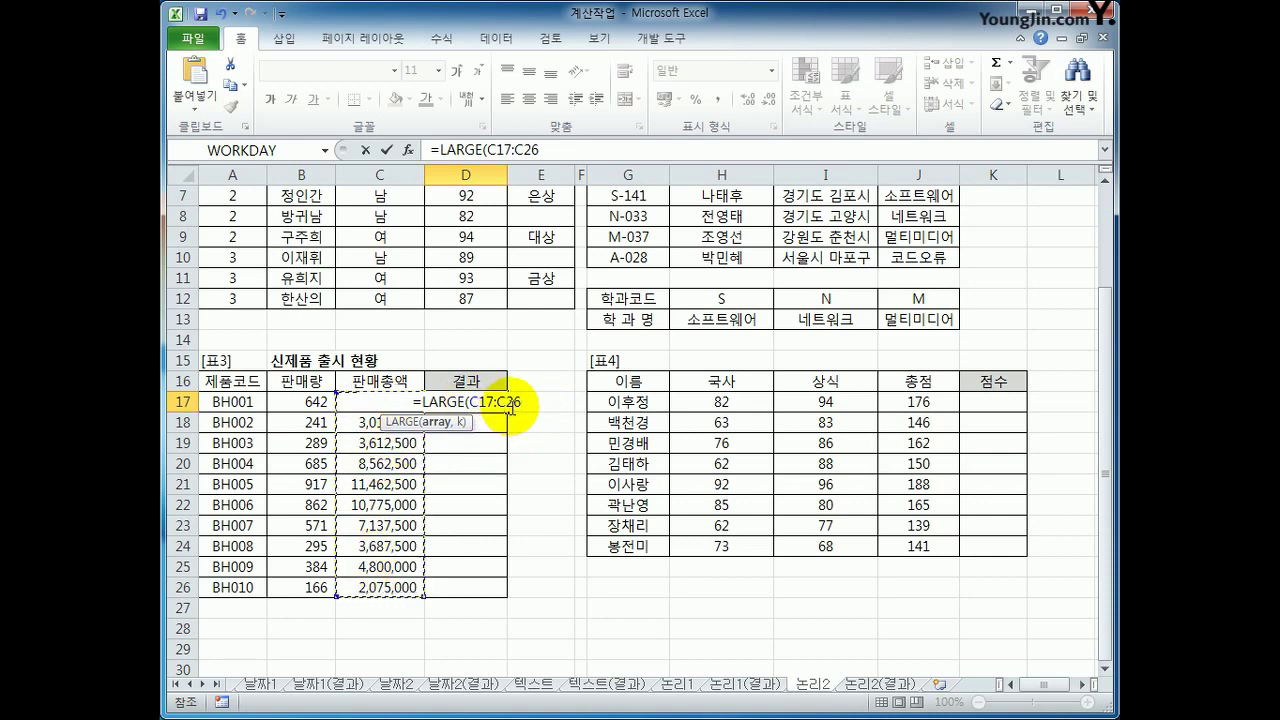
pyautogui.press('F4')
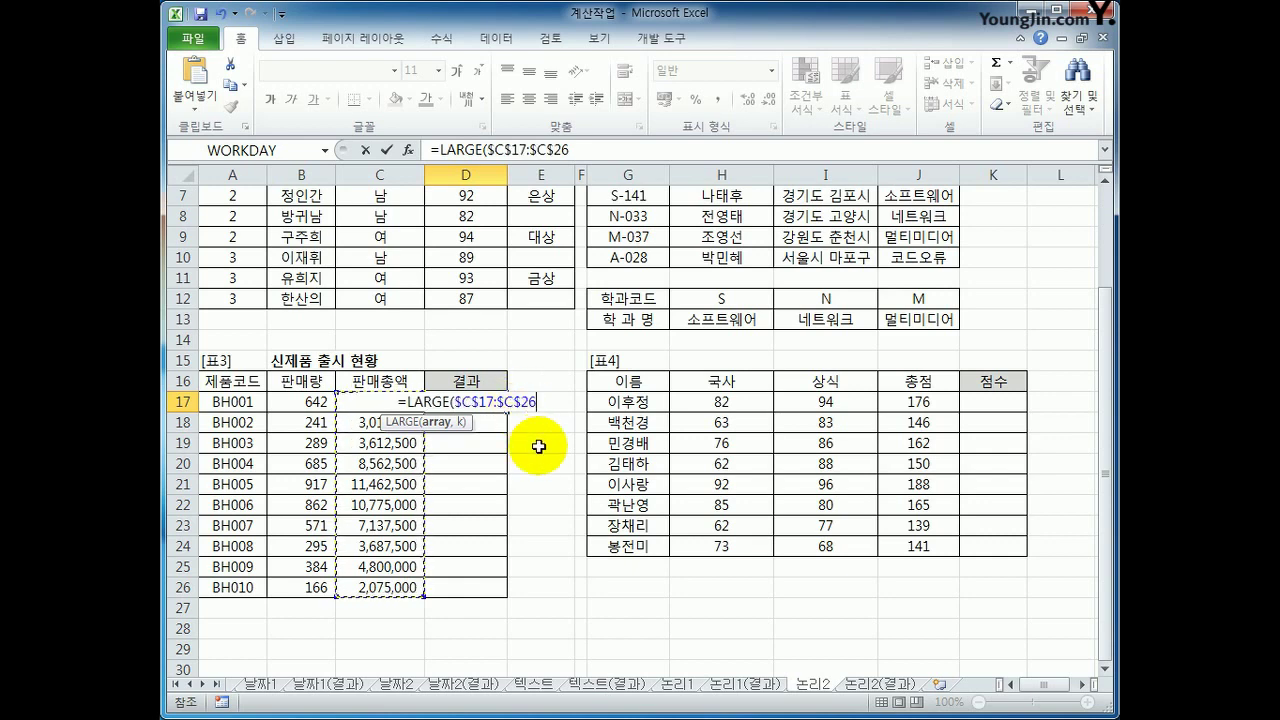
pyautogui.write(',5')
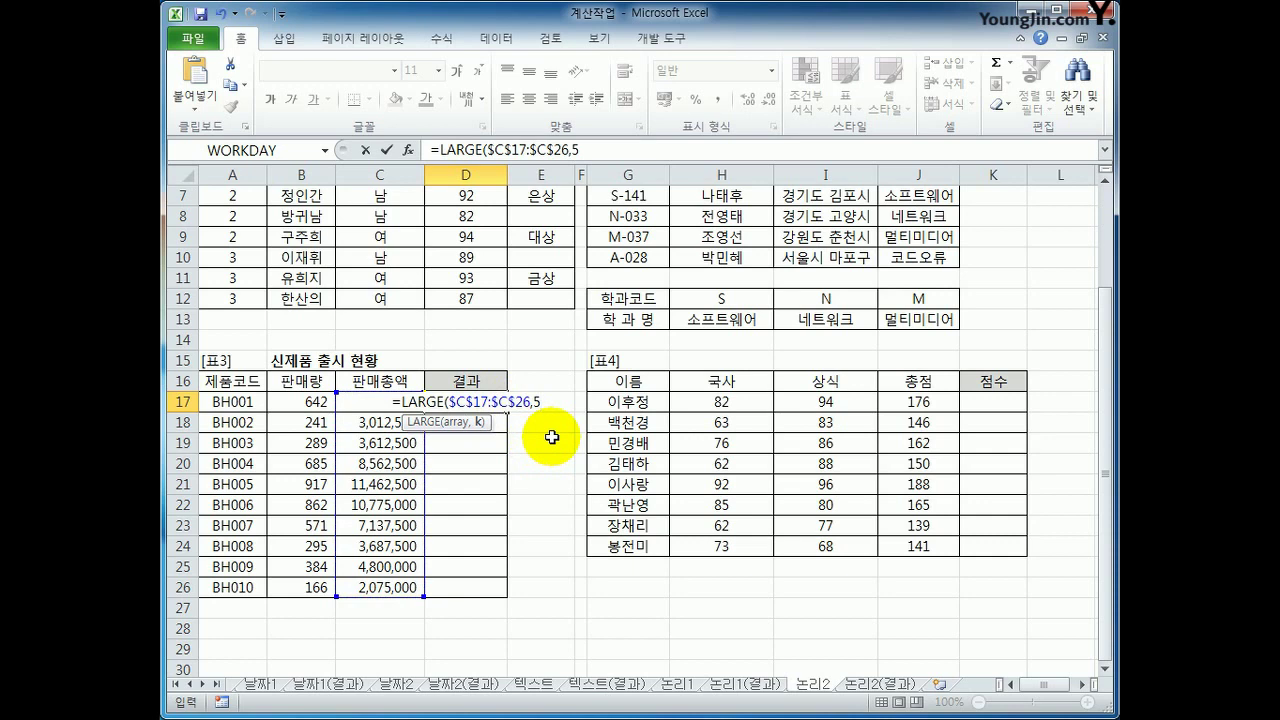
pyautogui.write(')')
pyautogui.press('Return')
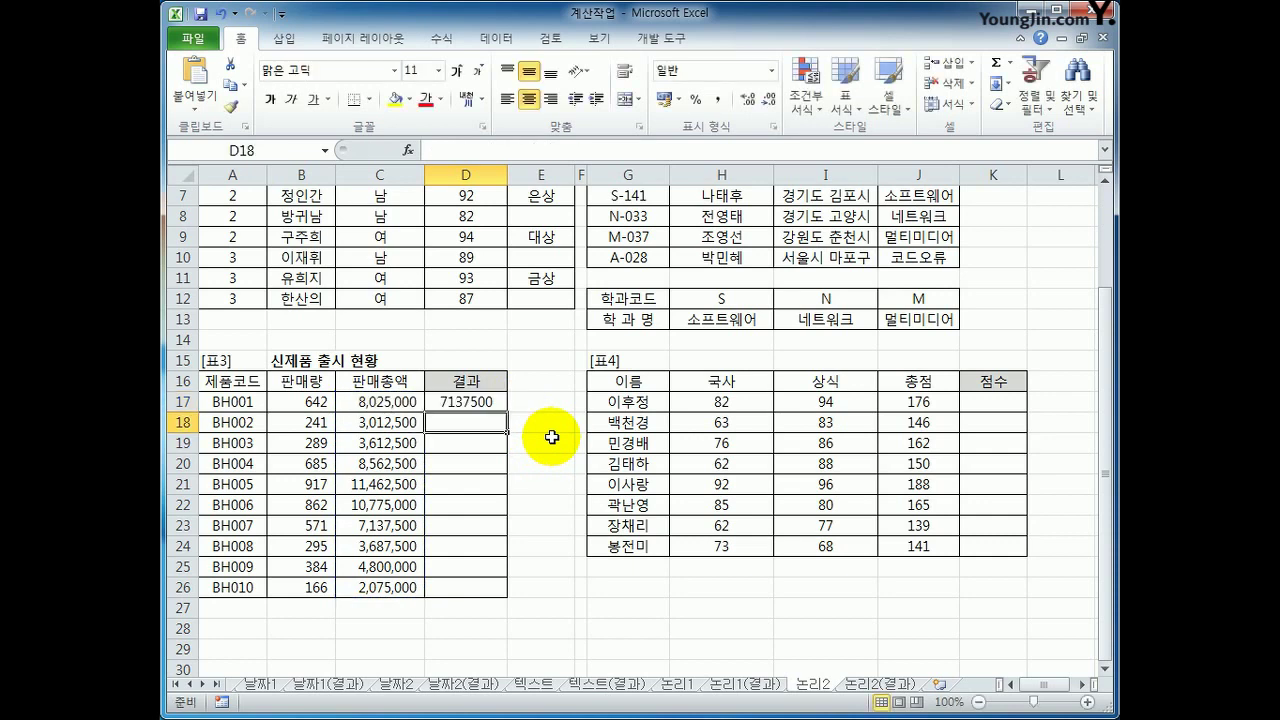
# Wrap the D17 LARGE formula in an IF function whose logical test is C17 greater than or equal to the LARGE value
pyautogui.click(491, 401)
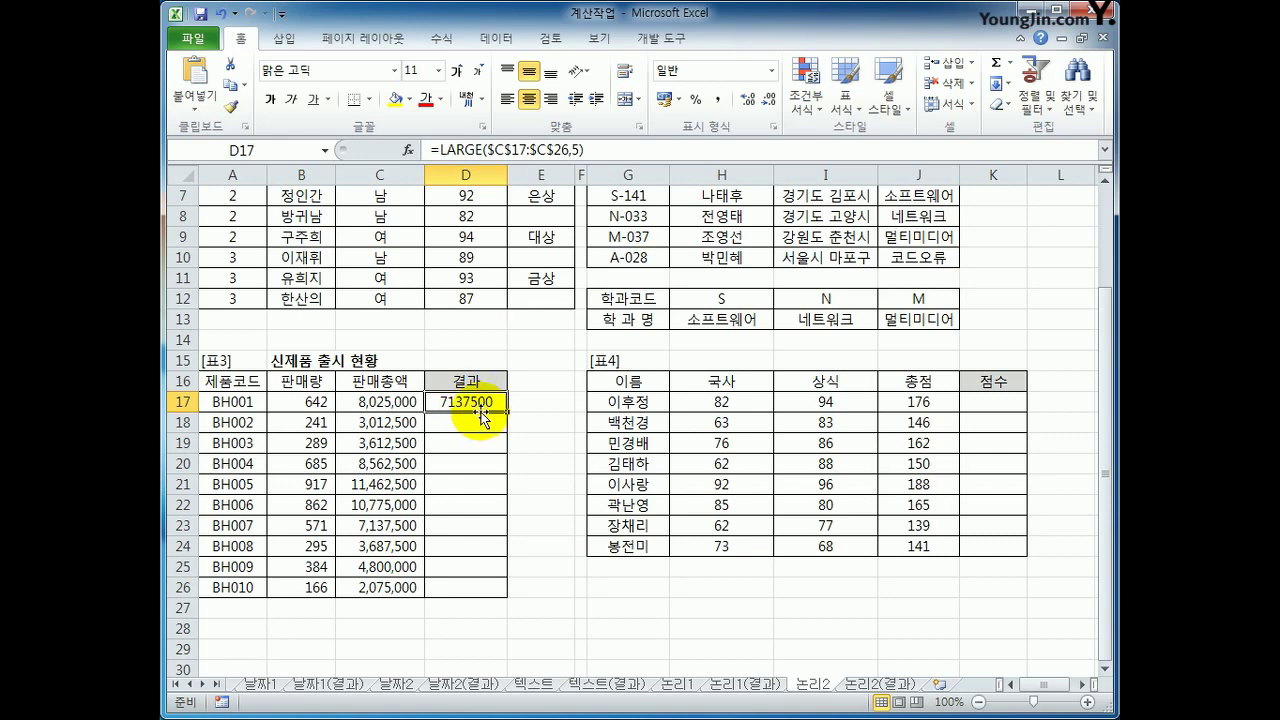
pyautogui.click(440, 149)
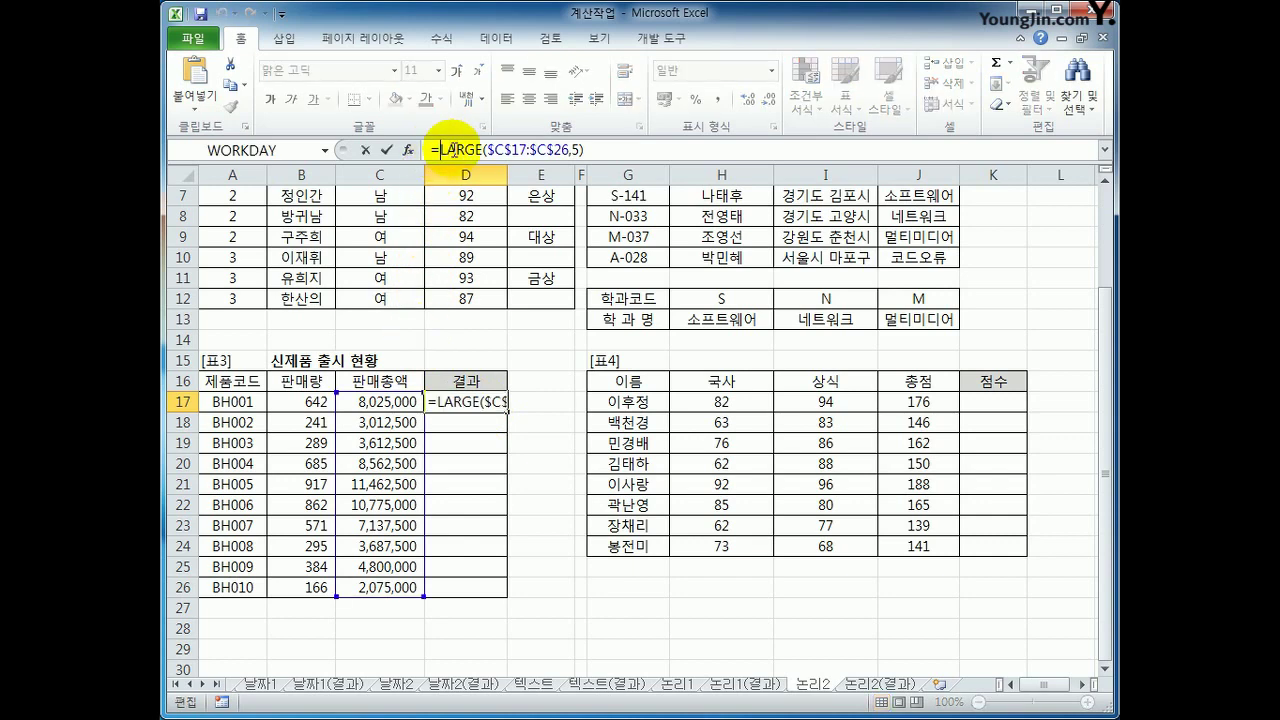
pyautogui.write('If(')
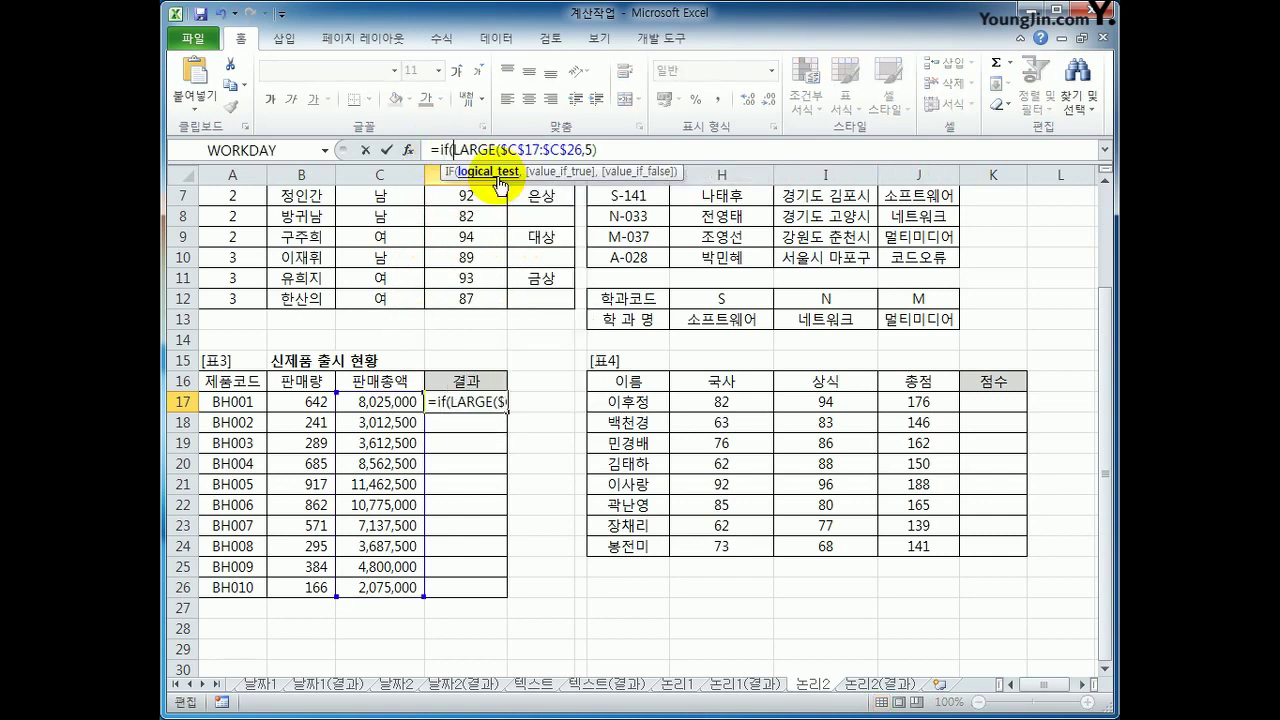
pyautogui.click(368, 401)
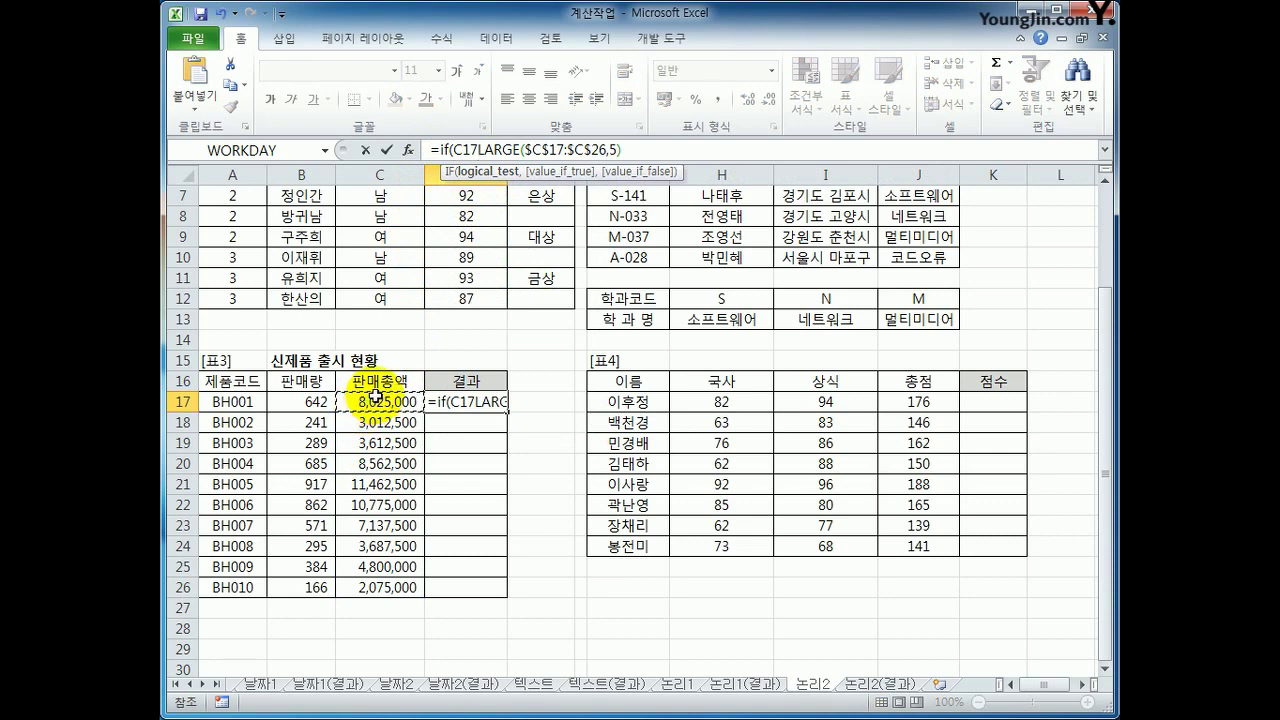
pyautogui.write('>=')
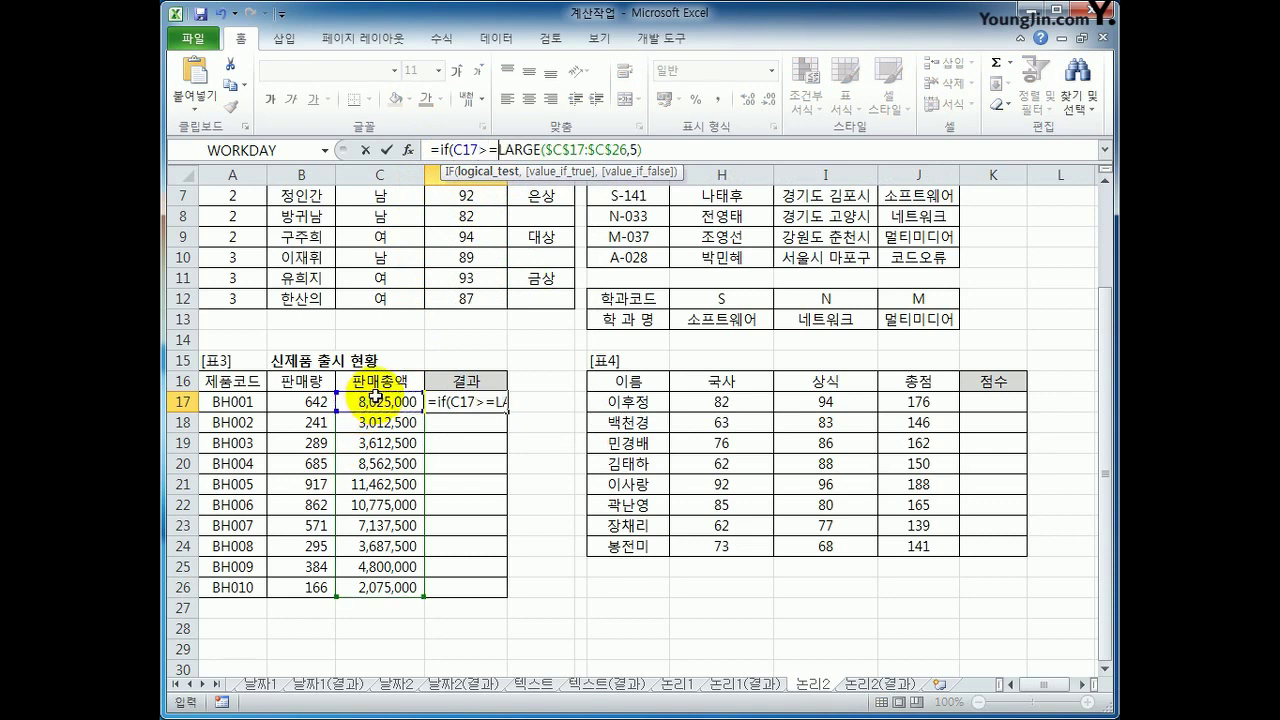
# Complete the D17 IF with "재생산" when true and "생산중단" when false, and fill it down through D26
pyautogui.click(657, 148)
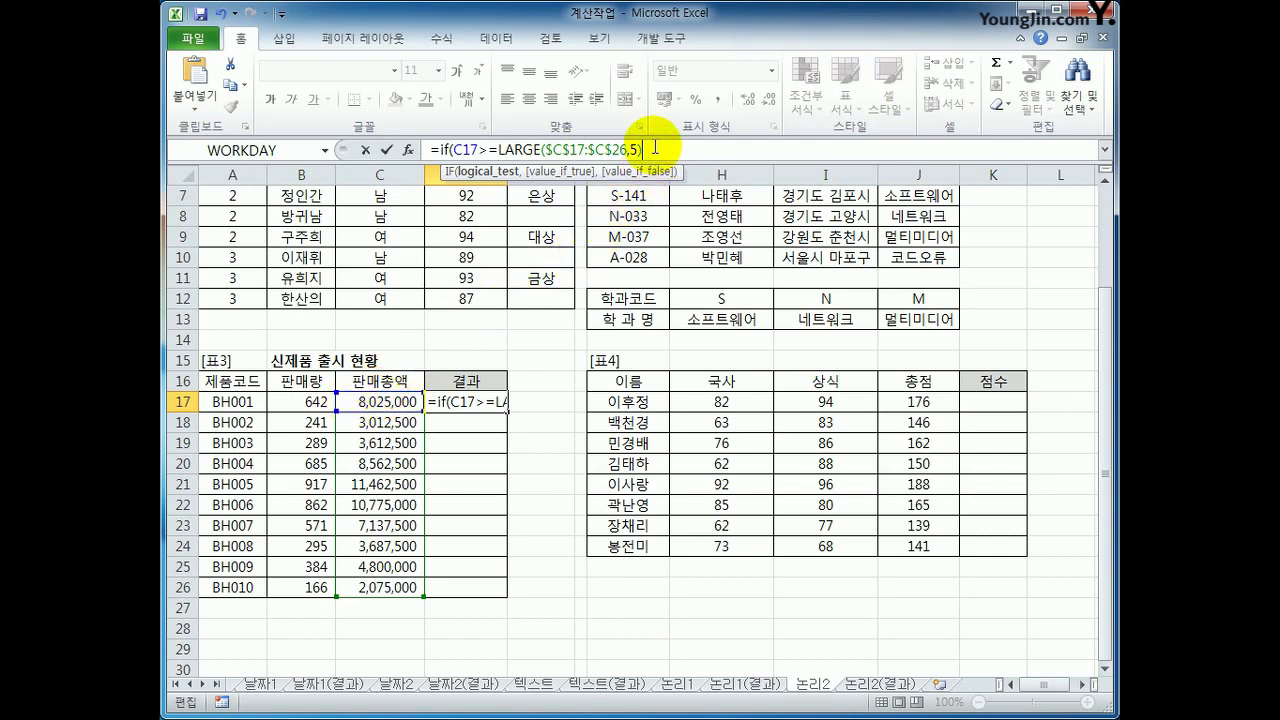
pyautogui.write(',"')
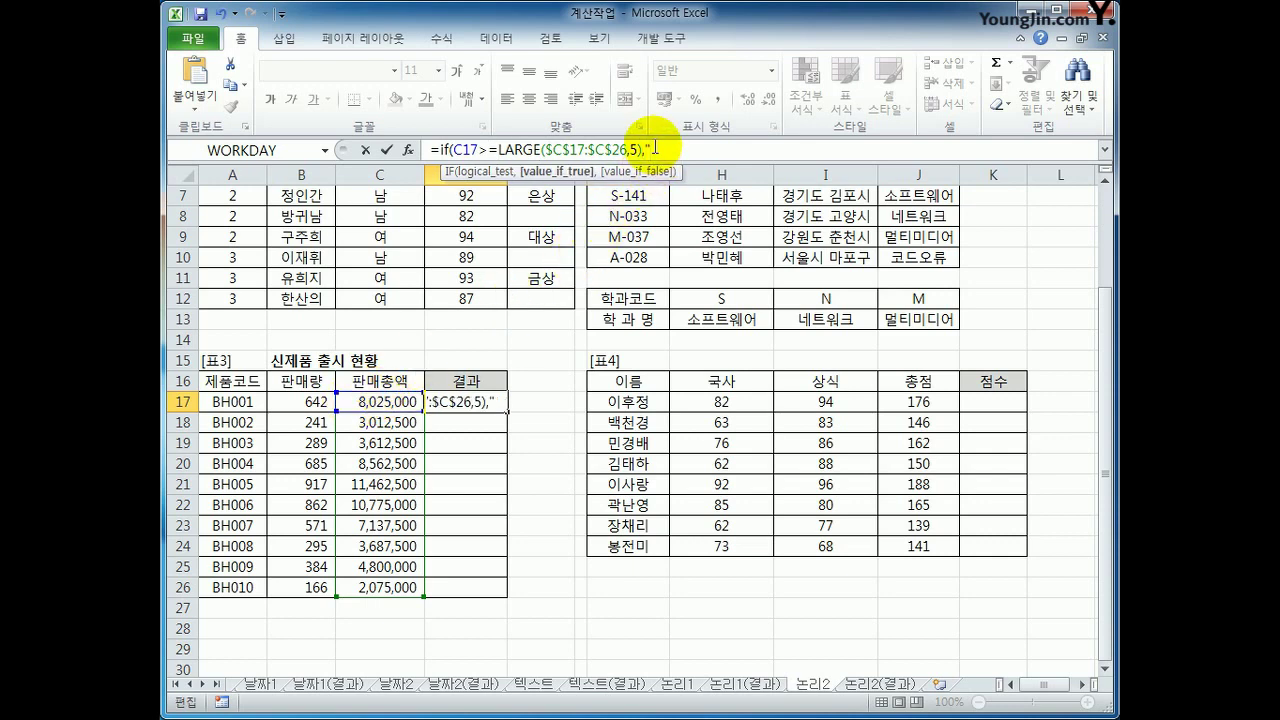
pyautogui.write('재생산')
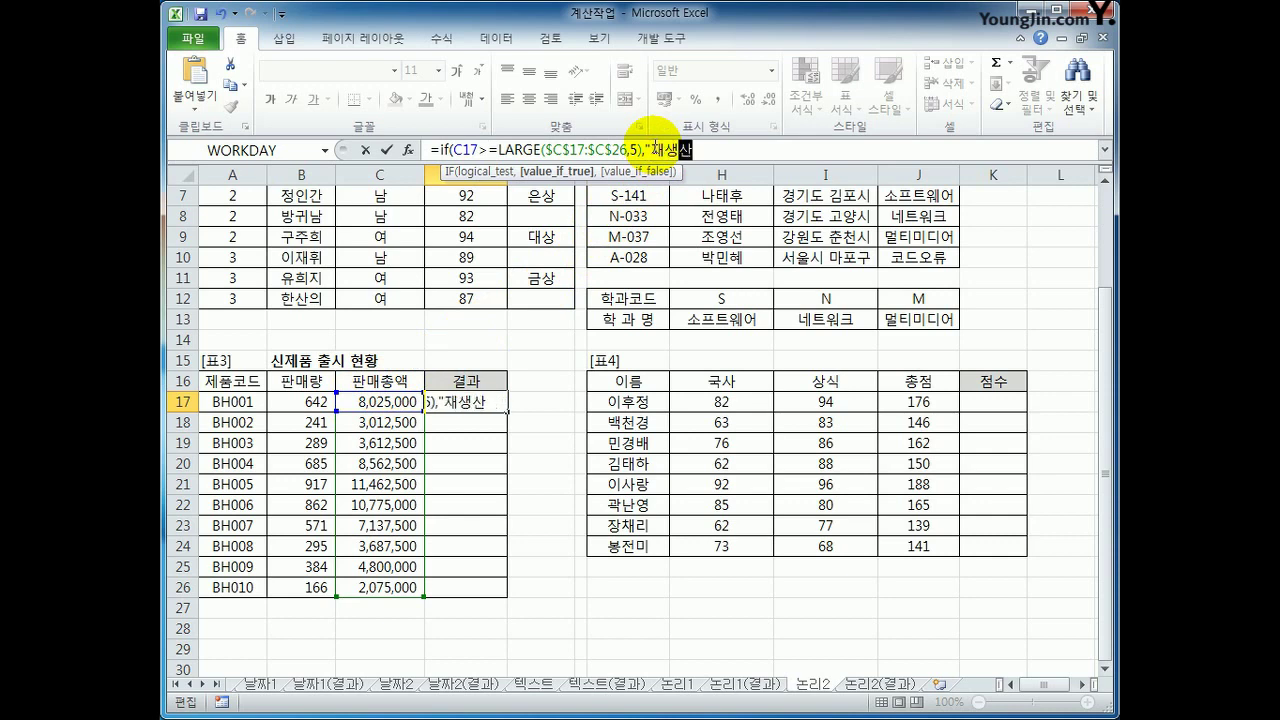
pyautogui.write('","')
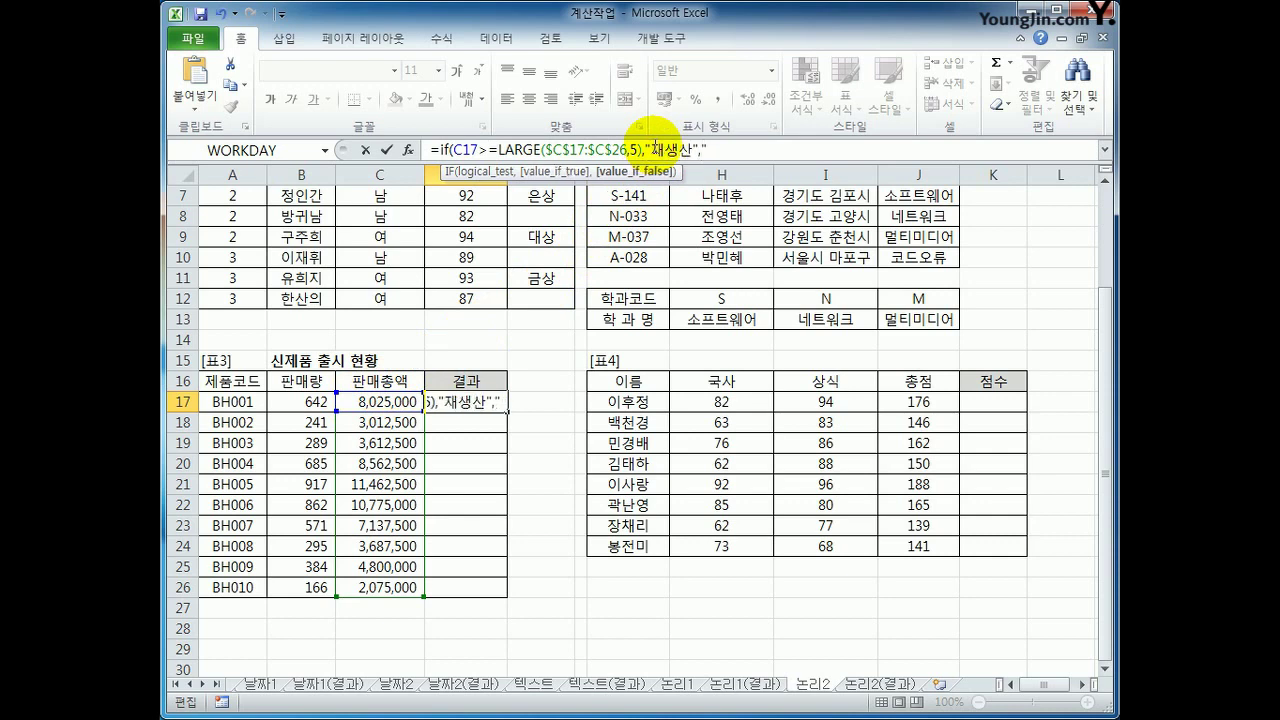
pyautogui.write('생산중단"')
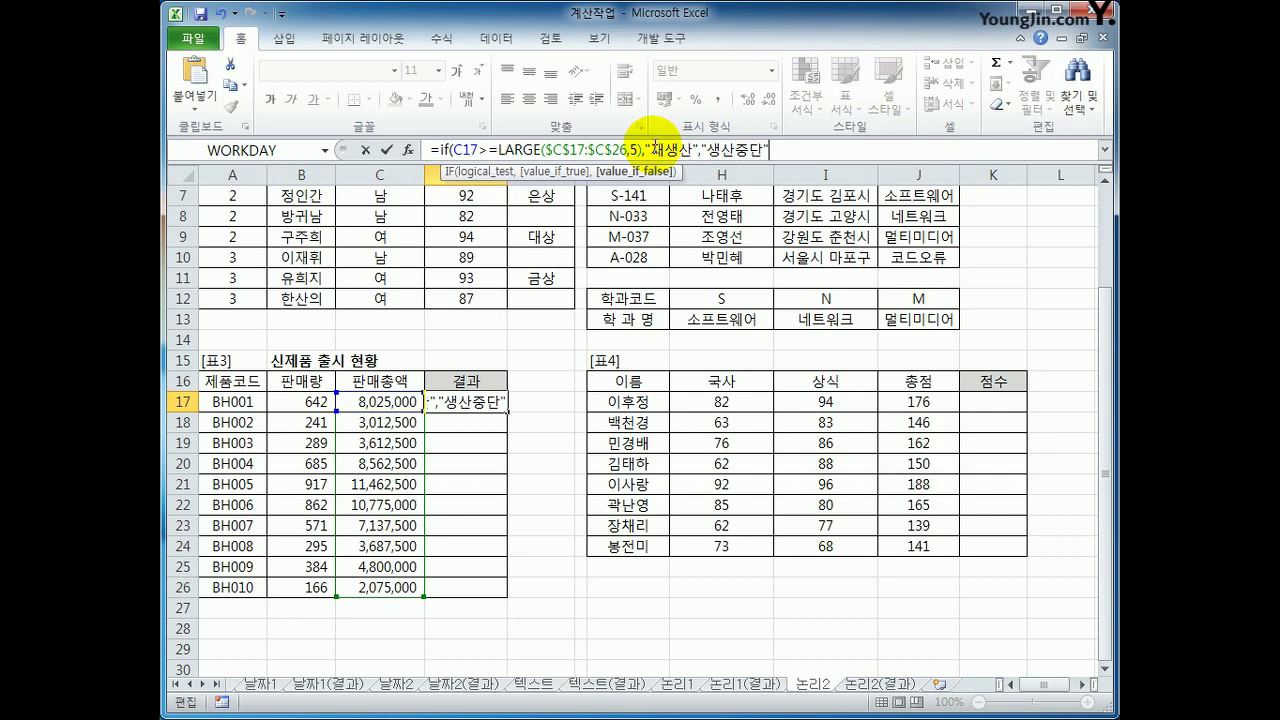
pyautogui.write(')')
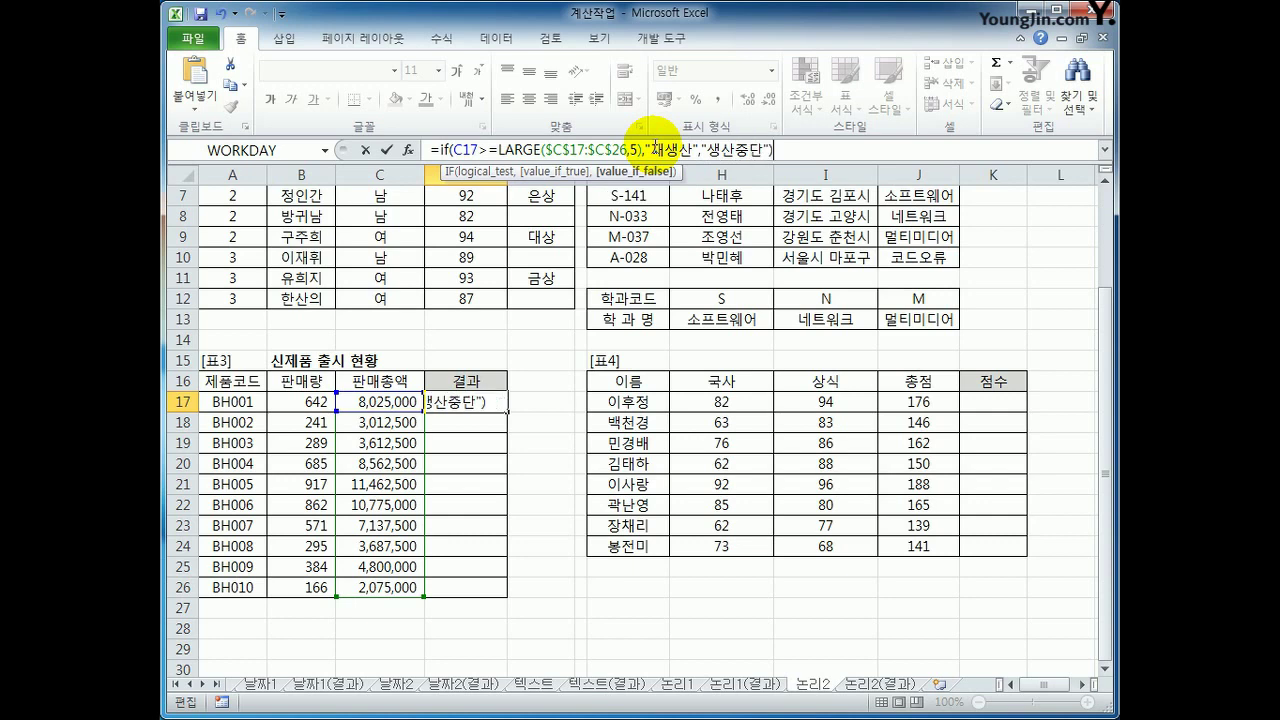
pyautogui.press('Return')
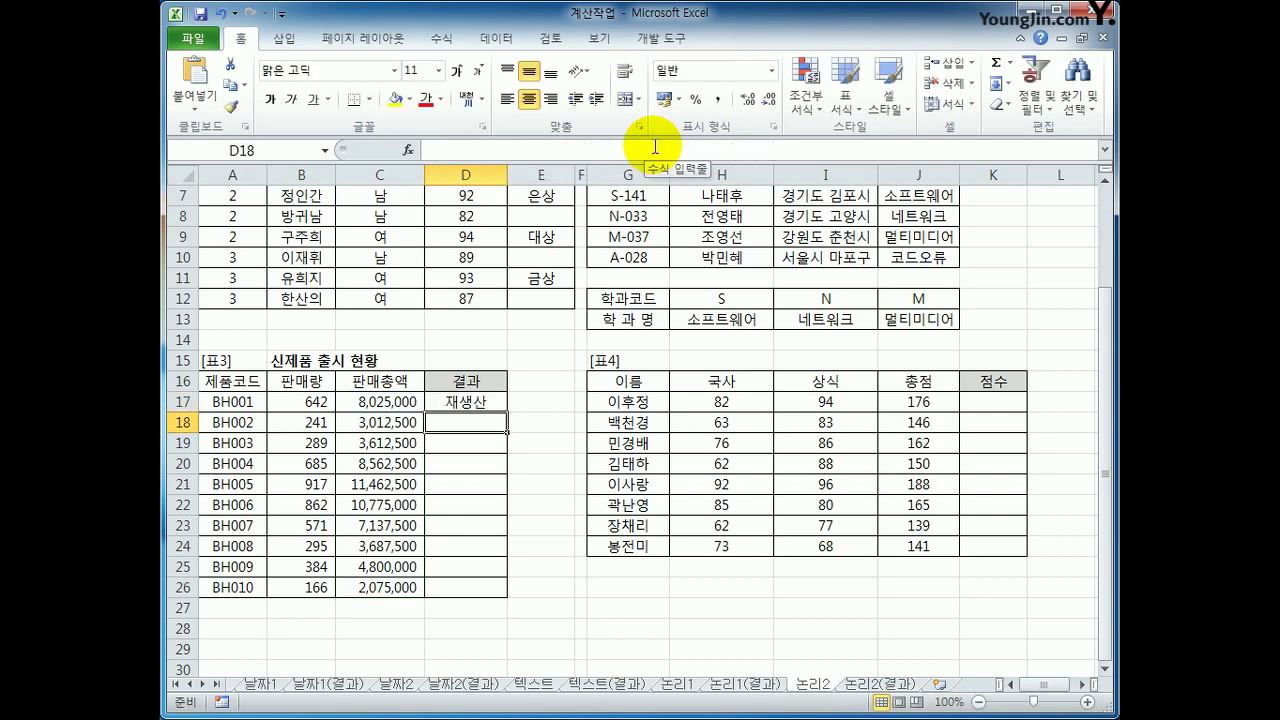
pyautogui.click(488, 403)
pyautogui.moveTo(506, 411); pyautogui.dragTo(502, 594)
pyautogui.click(471, 588)
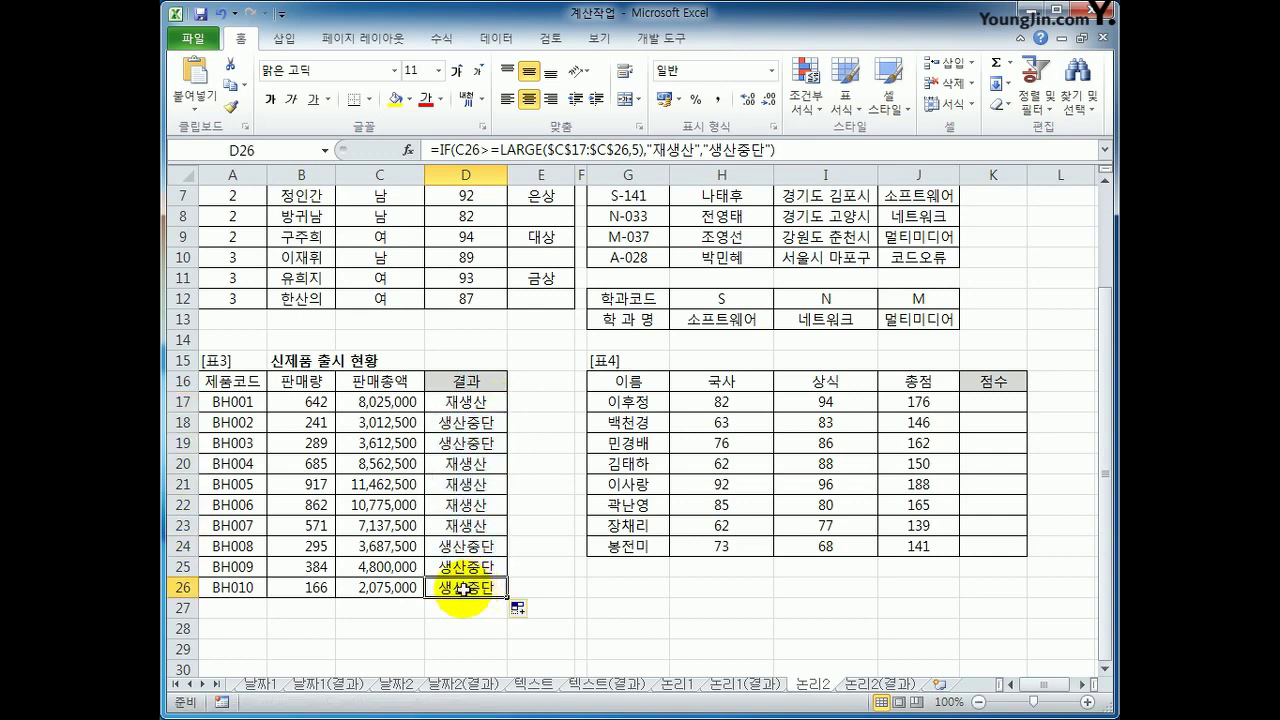
# Start an IF formula in K17 that tests whether J17 equals the MAX of the absolute range $J$17:$J$24
pyautogui.click(998, 402)
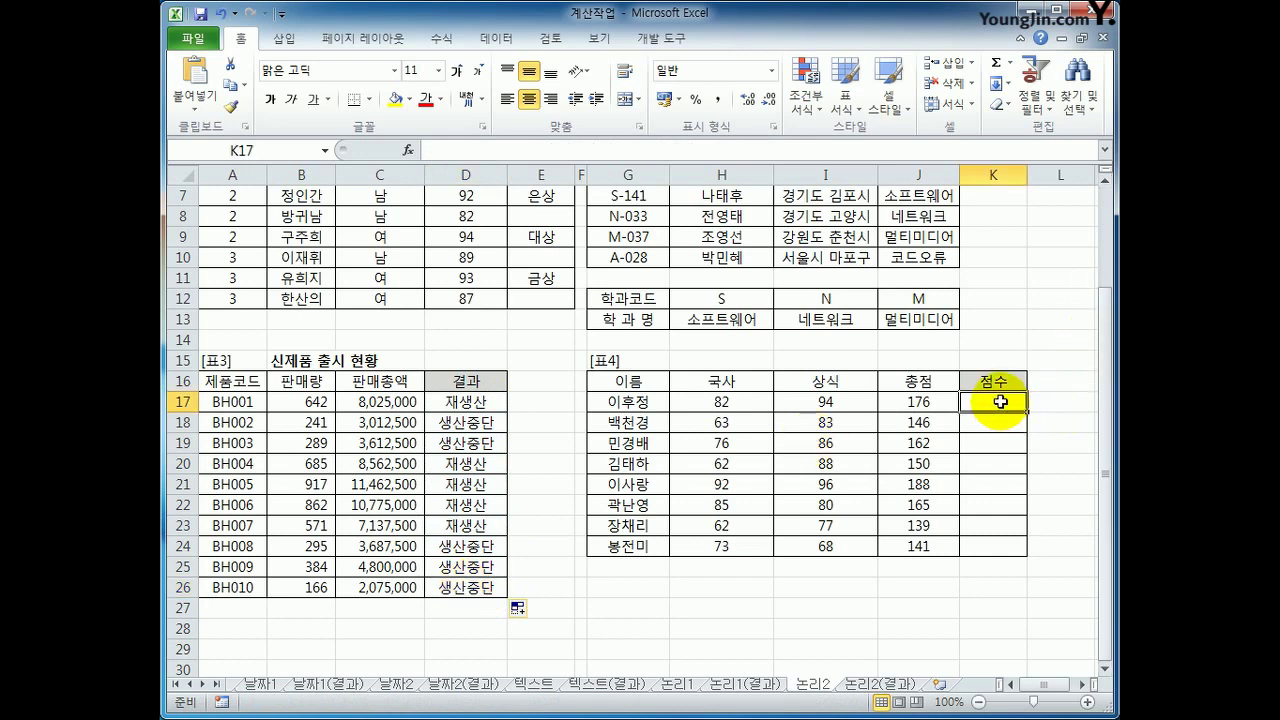
pyautogui.moveTo(914, 401); pyautogui.dragTo(932, 549)
pyautogui.click(1006, 407)
pyautogui.write('=')
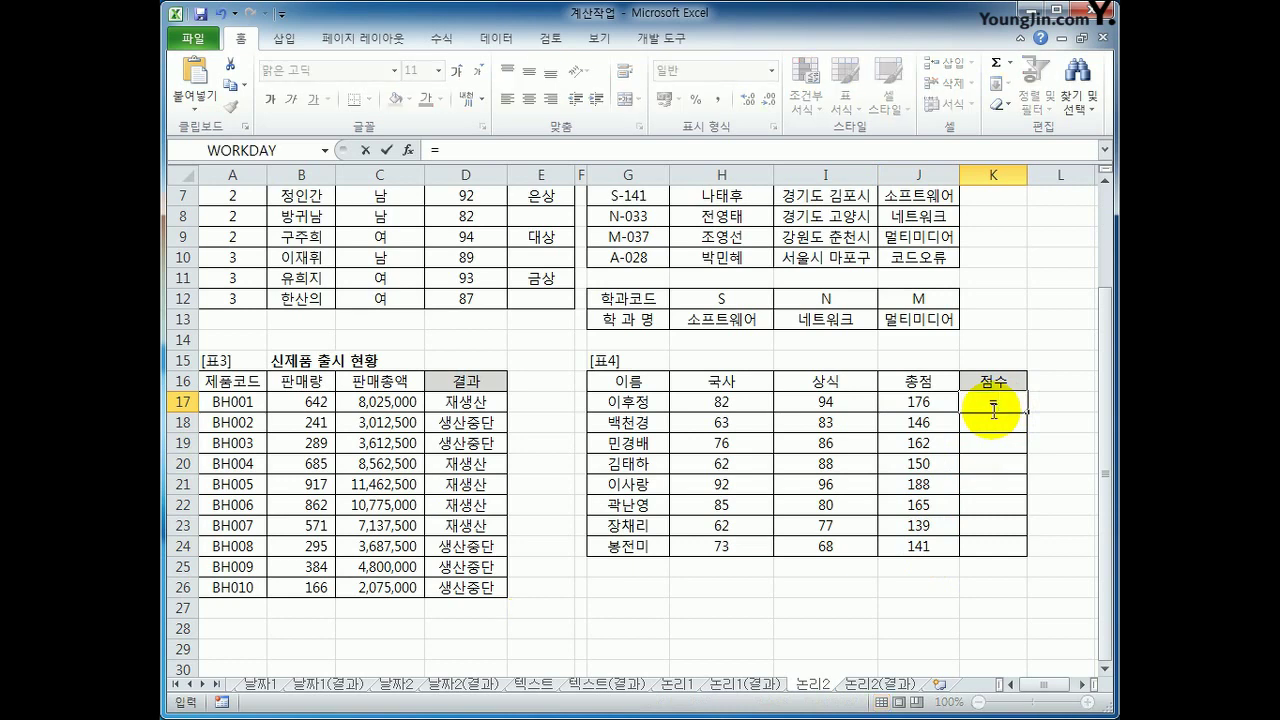
pyautogui.write('if(')
pyautogui.press('Left')
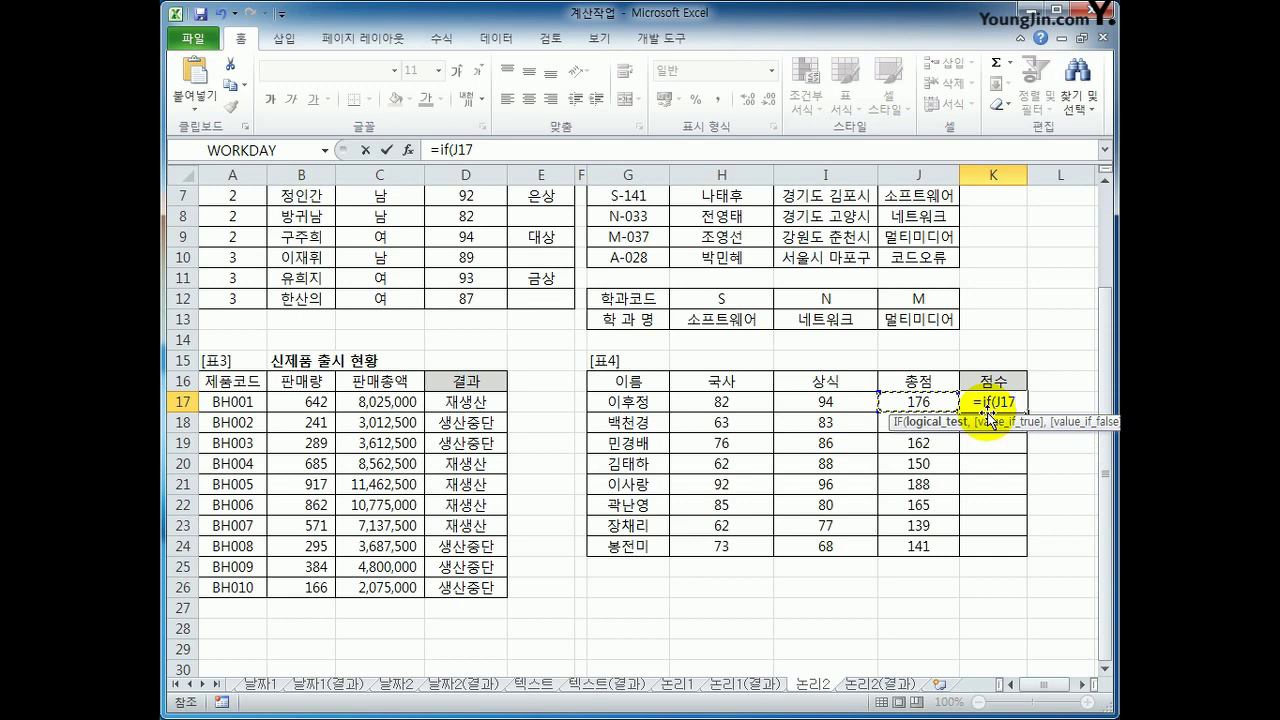
pyautogui.write('>')
pyautogui.write('=')
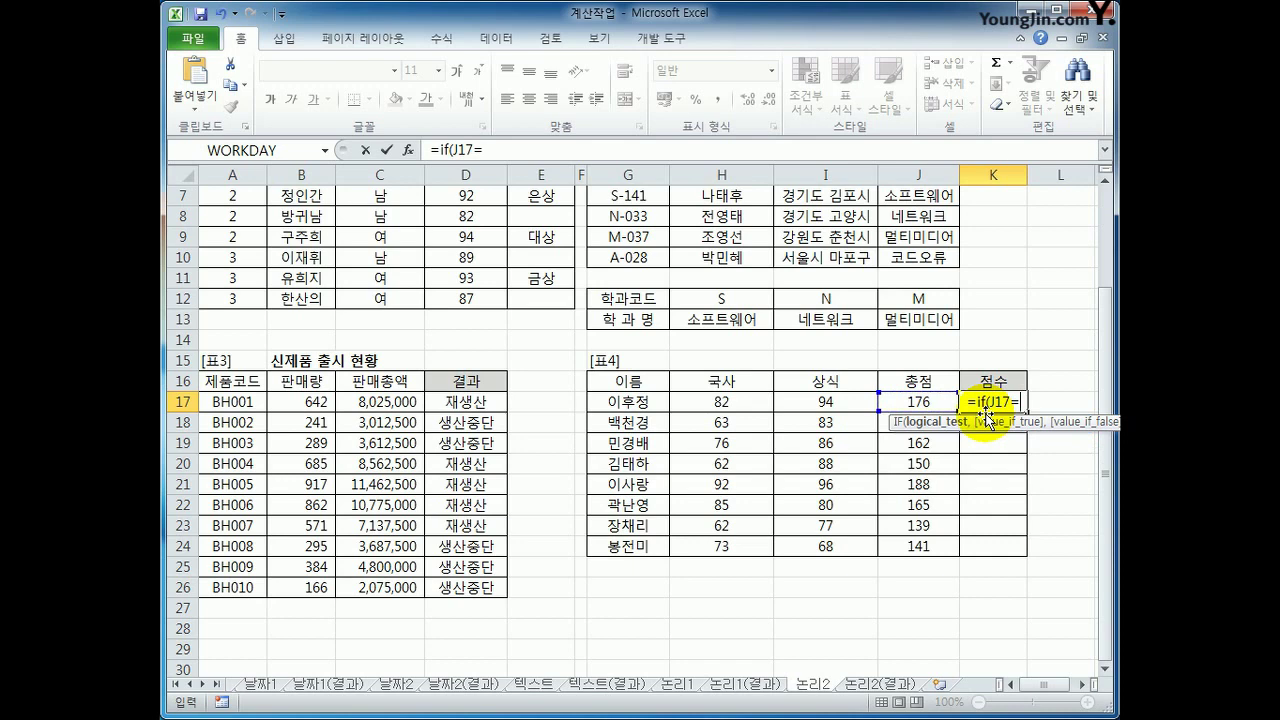
pyautogui.write('max(')
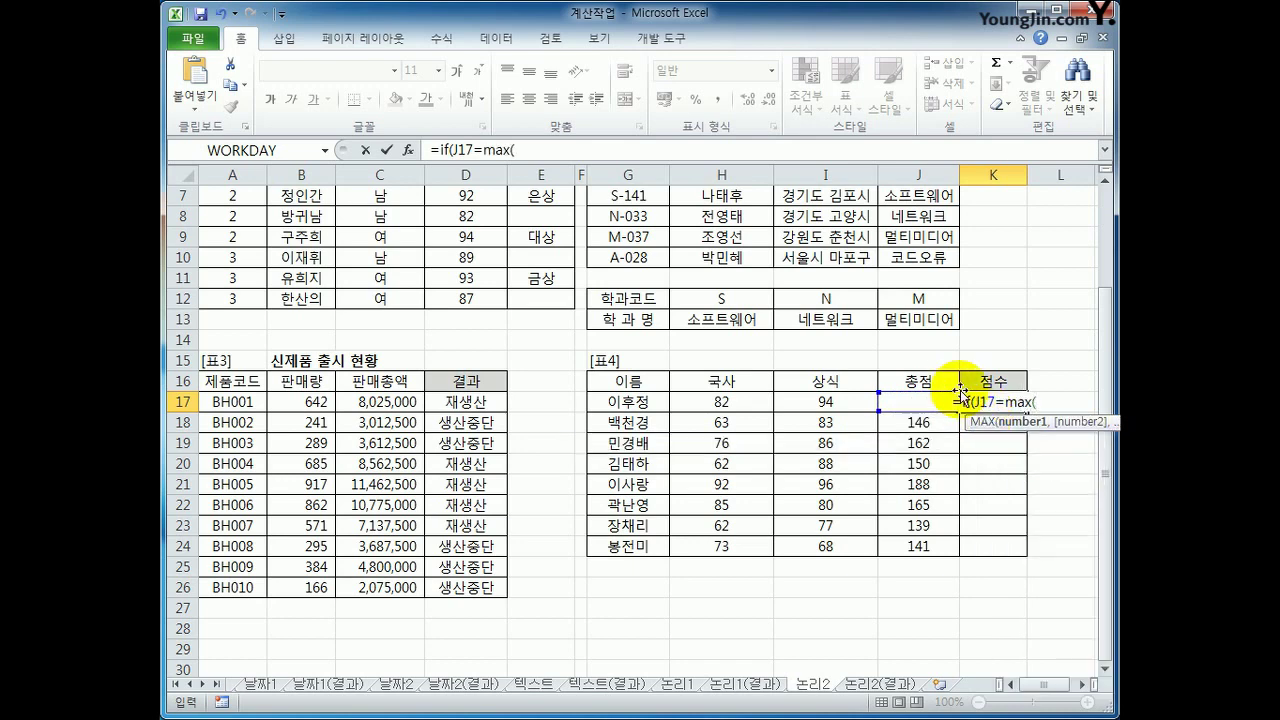
pyautogui.moveTo(920, 546); pyautogui.dragTo(929, 400)
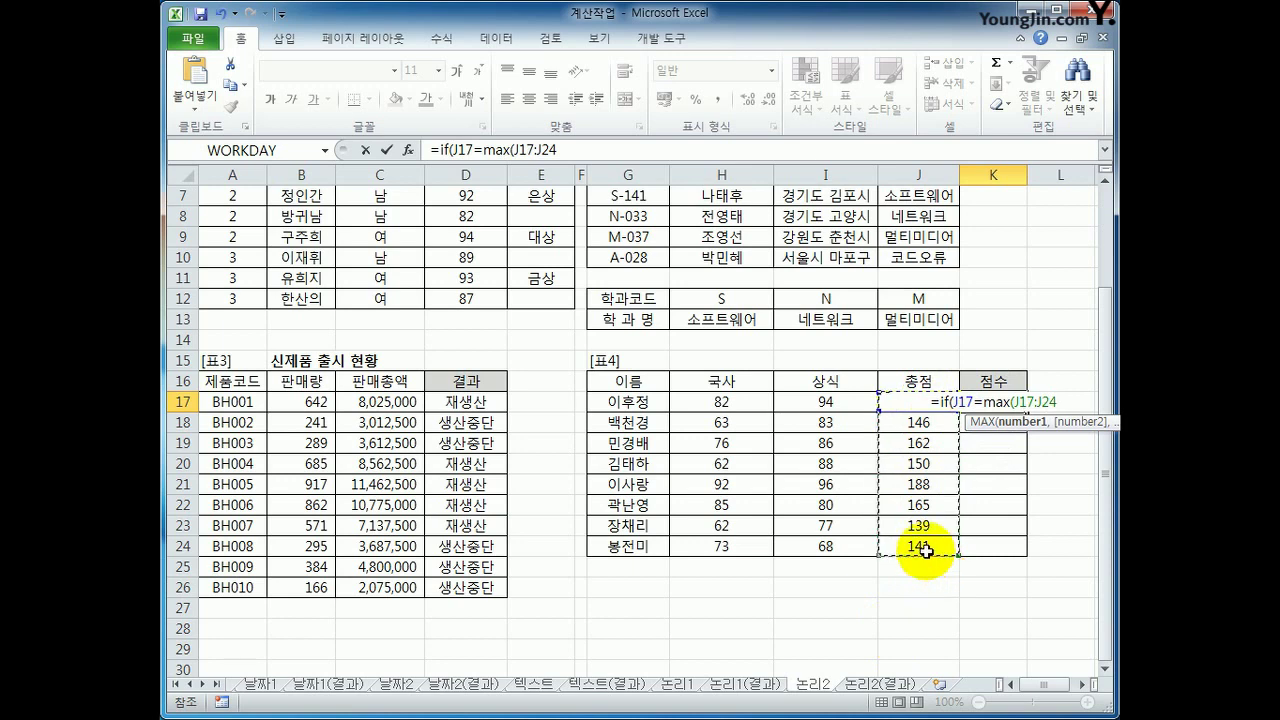
pyautogui.moveTo(926, 551); pyautogui.dragTo(928, 402)
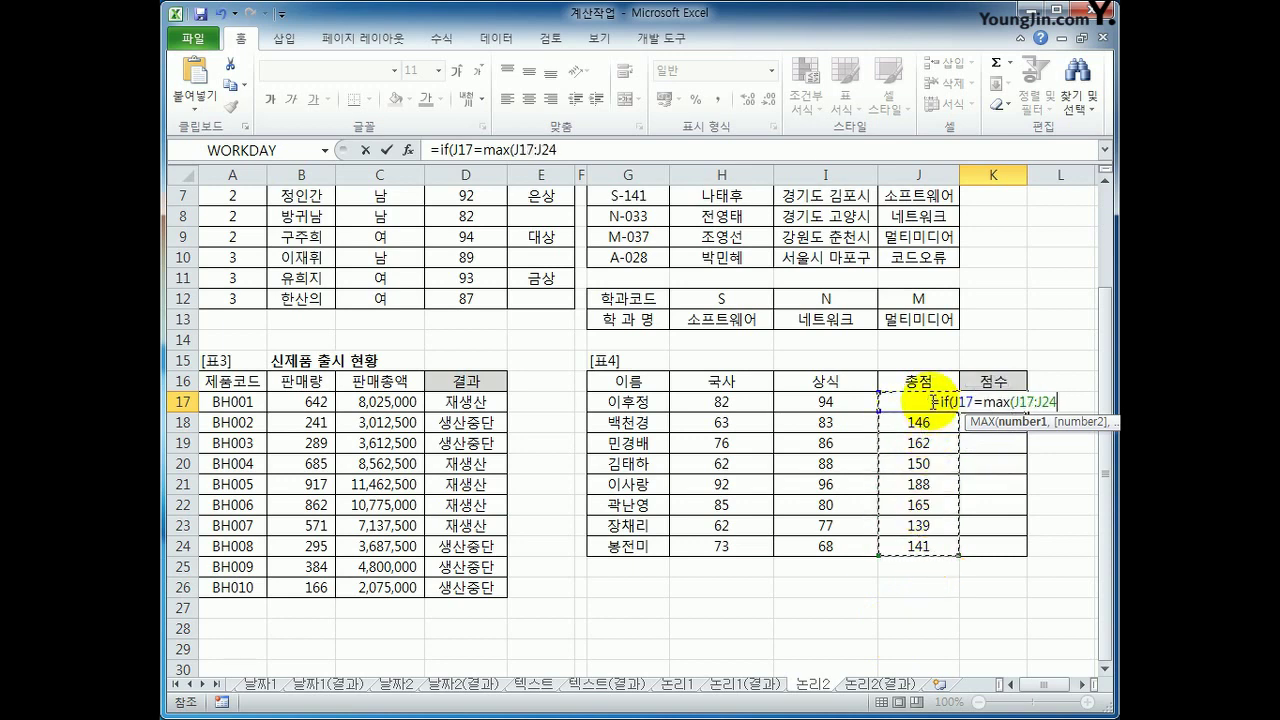
pyautogui.press('F4')
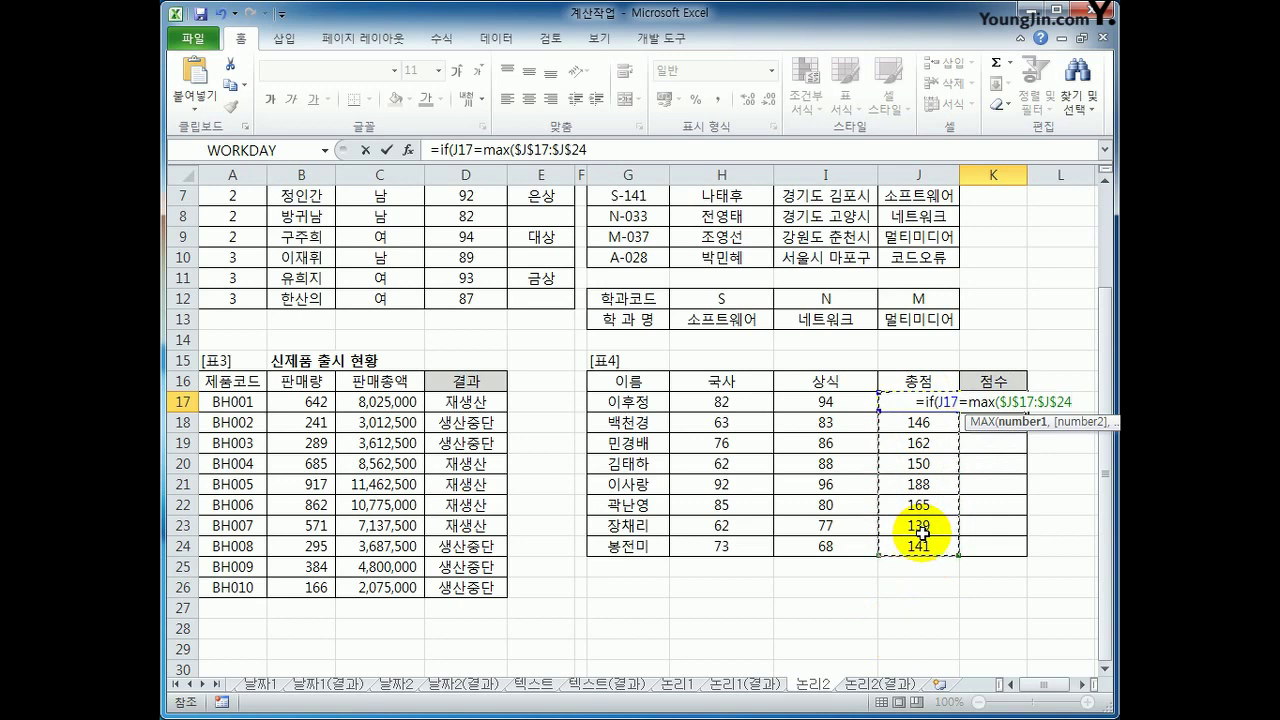
# Close the MAX function in the K17 formula and give the IF "최고점수" as its value when true
pyautogui.write('),"')
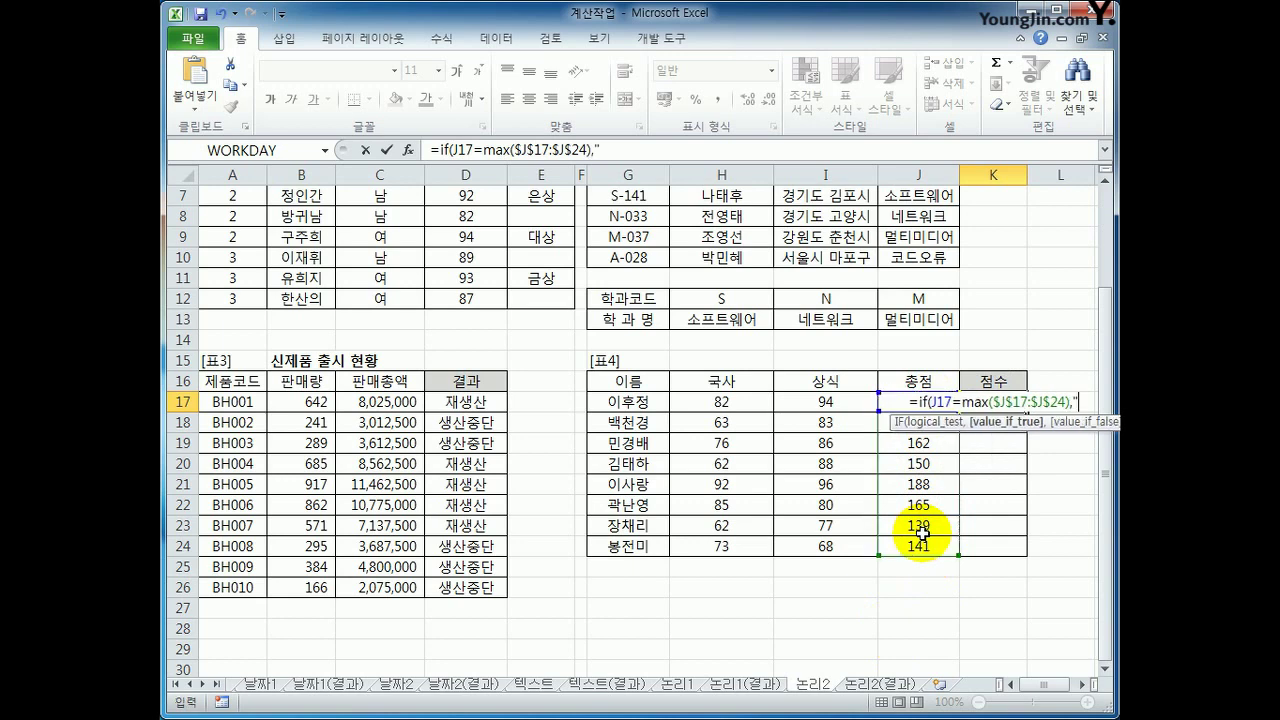
pyautogui.write('w')
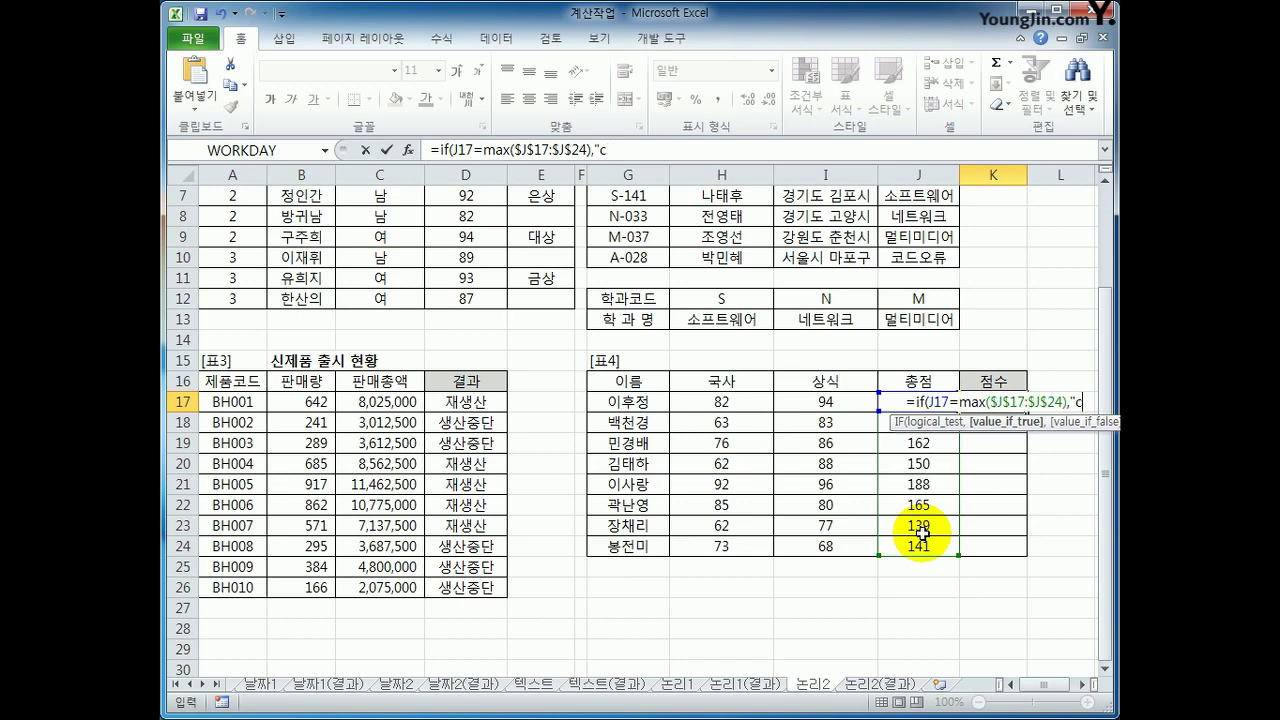
pyautogui.press('BackSpace')
pyautogui.write('최거')
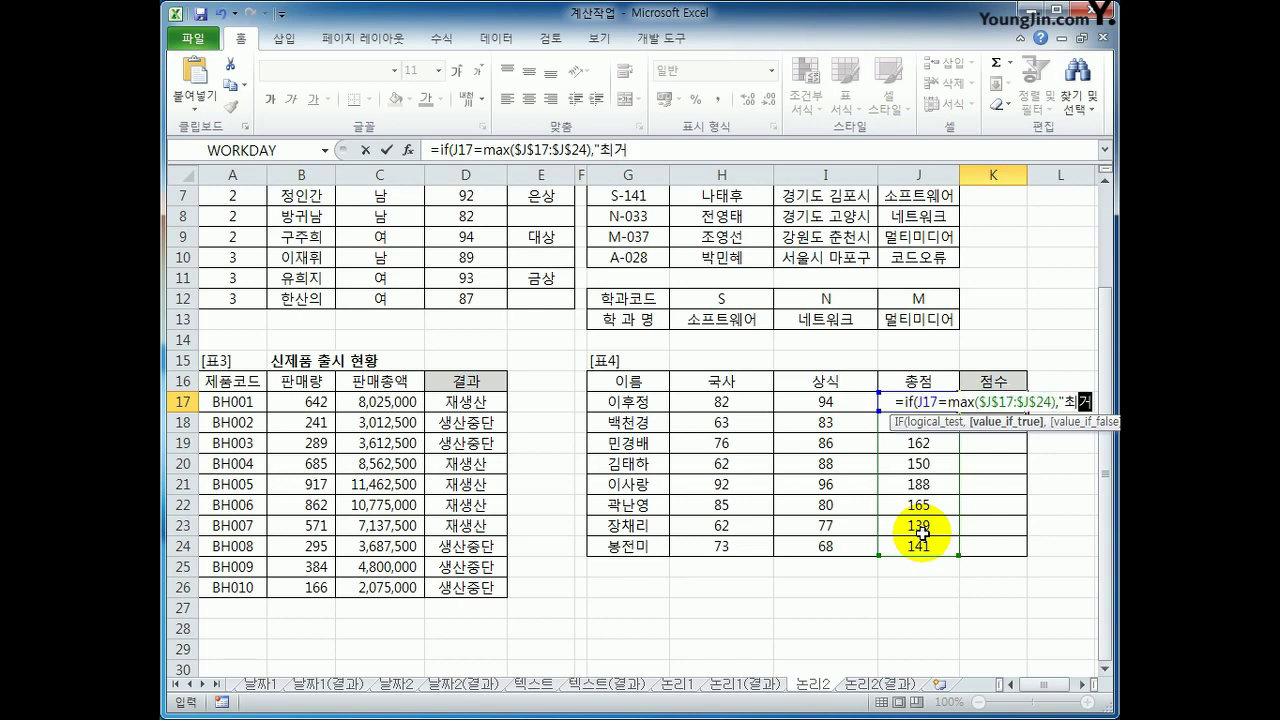
pyautogui.press('BackSpace')
pyautogui.write('고점수",')
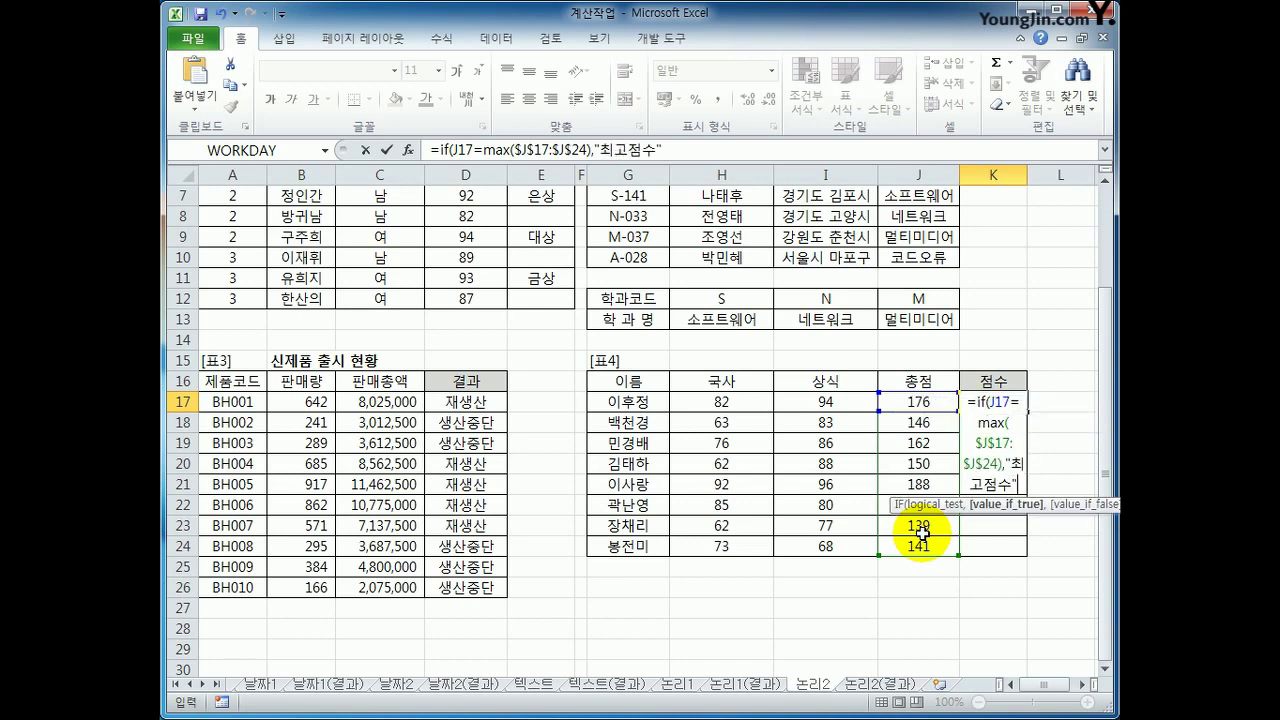
# Nest a second IF as the false value in K17, testing whether J17 equals the MIN of $J$17:$J$24
pyautogui.click(713, 154)
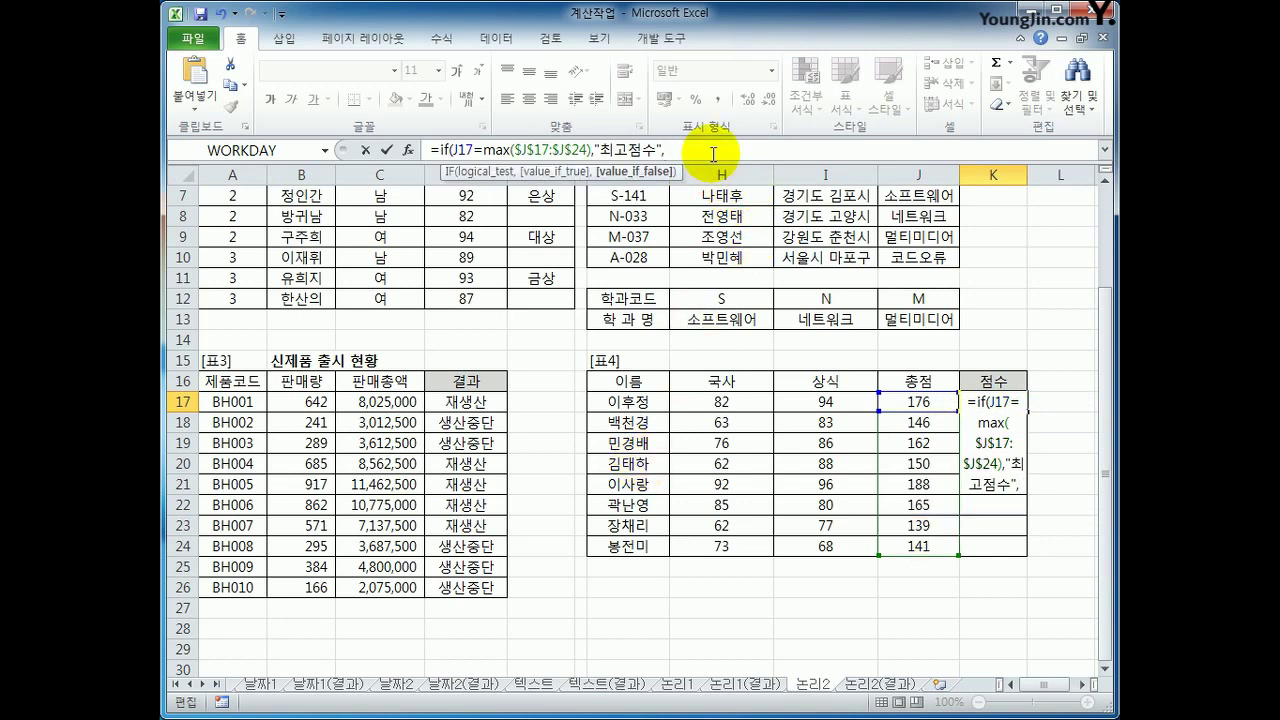
pyautogui.write('if(')
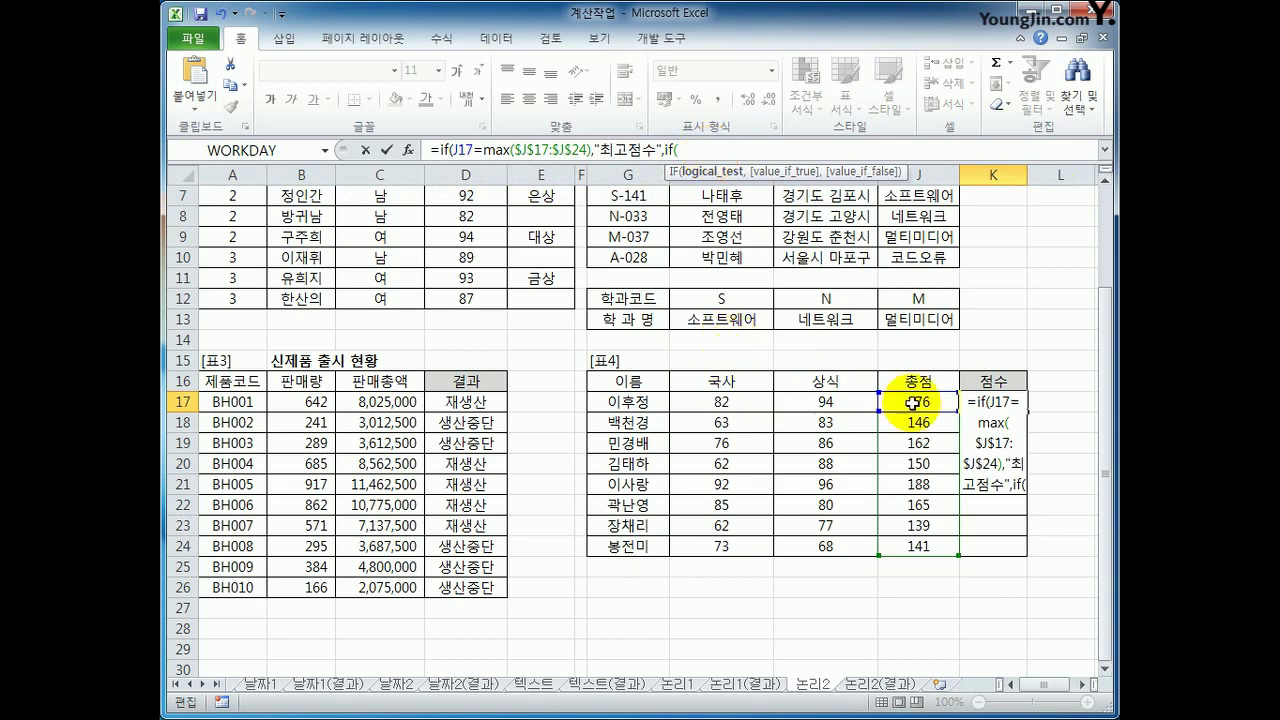
pyautogui.click(913, 403)
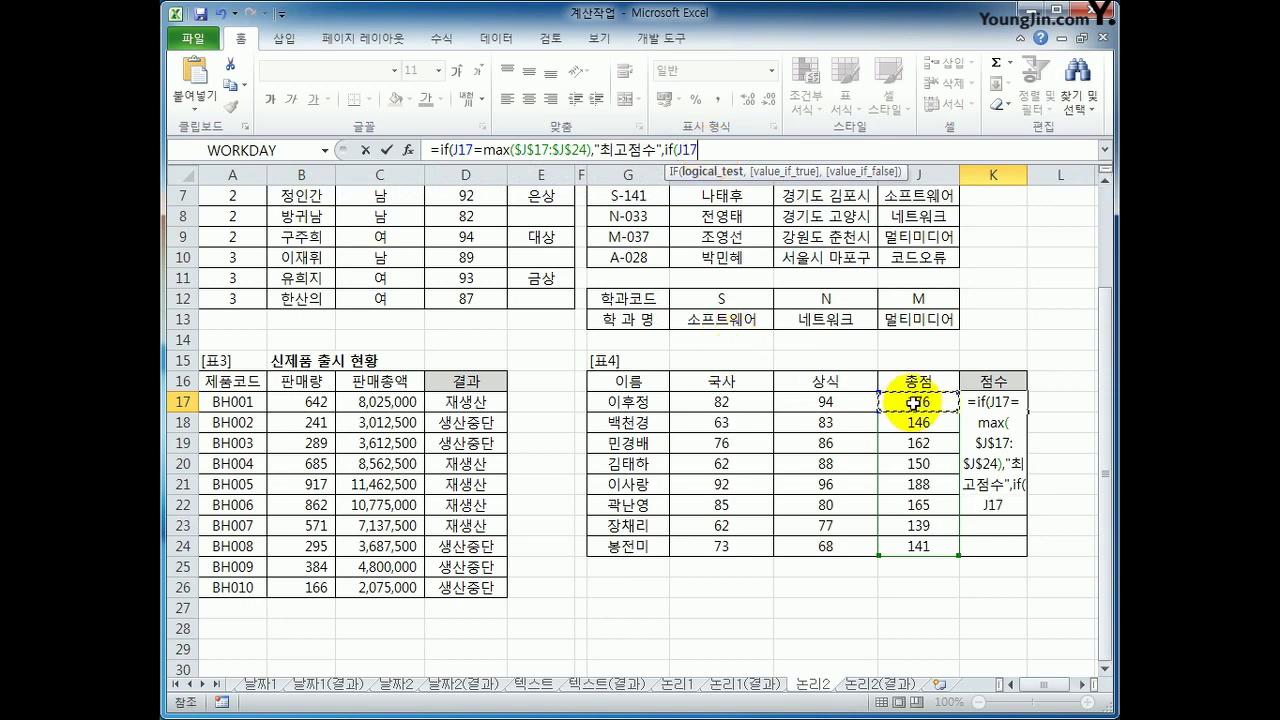
pyautogui.write('=min')
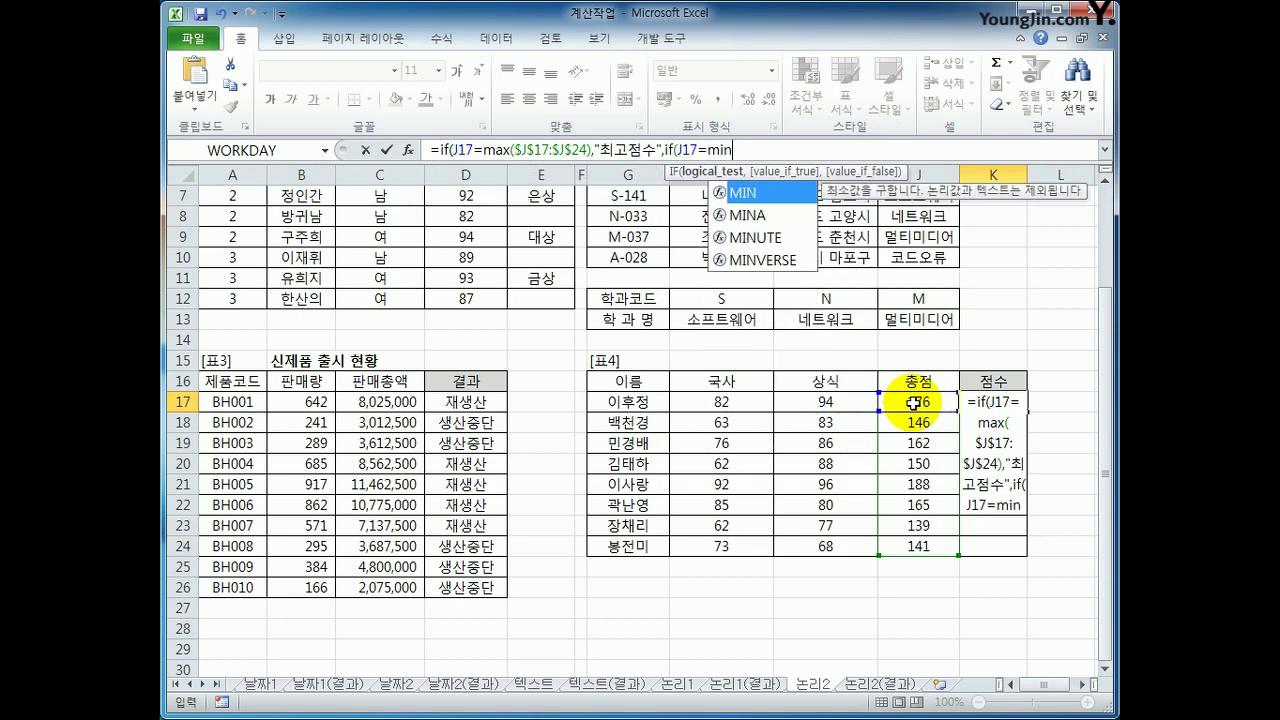
pyautogui.write('(')
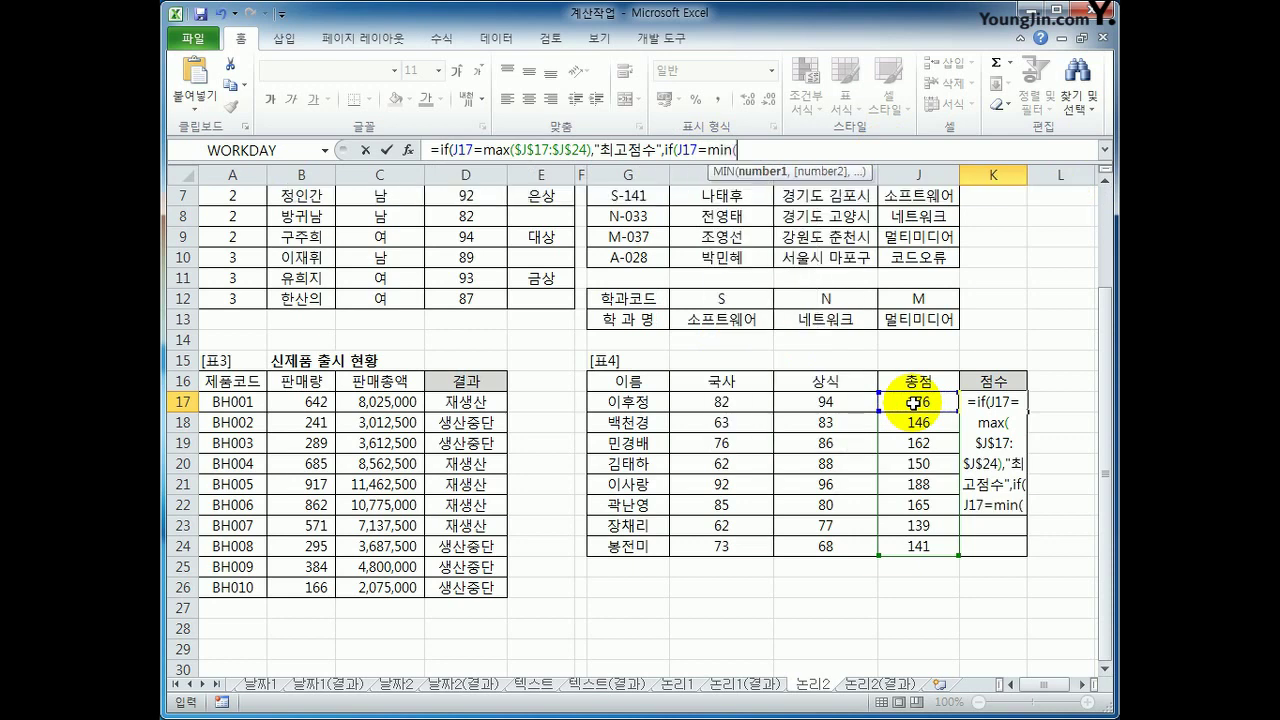
pyautogui.moveTo(914, 403); pyautogui.dragTo(946, 552)
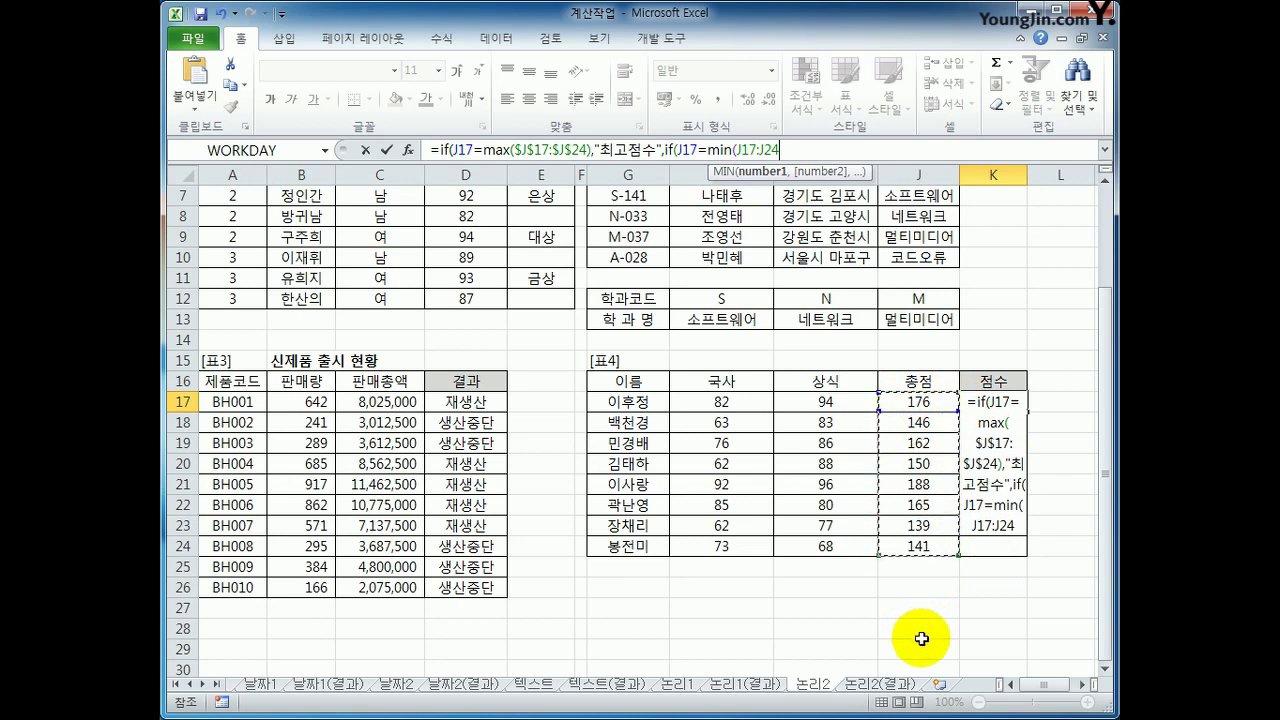
pyautogui.press('F4')
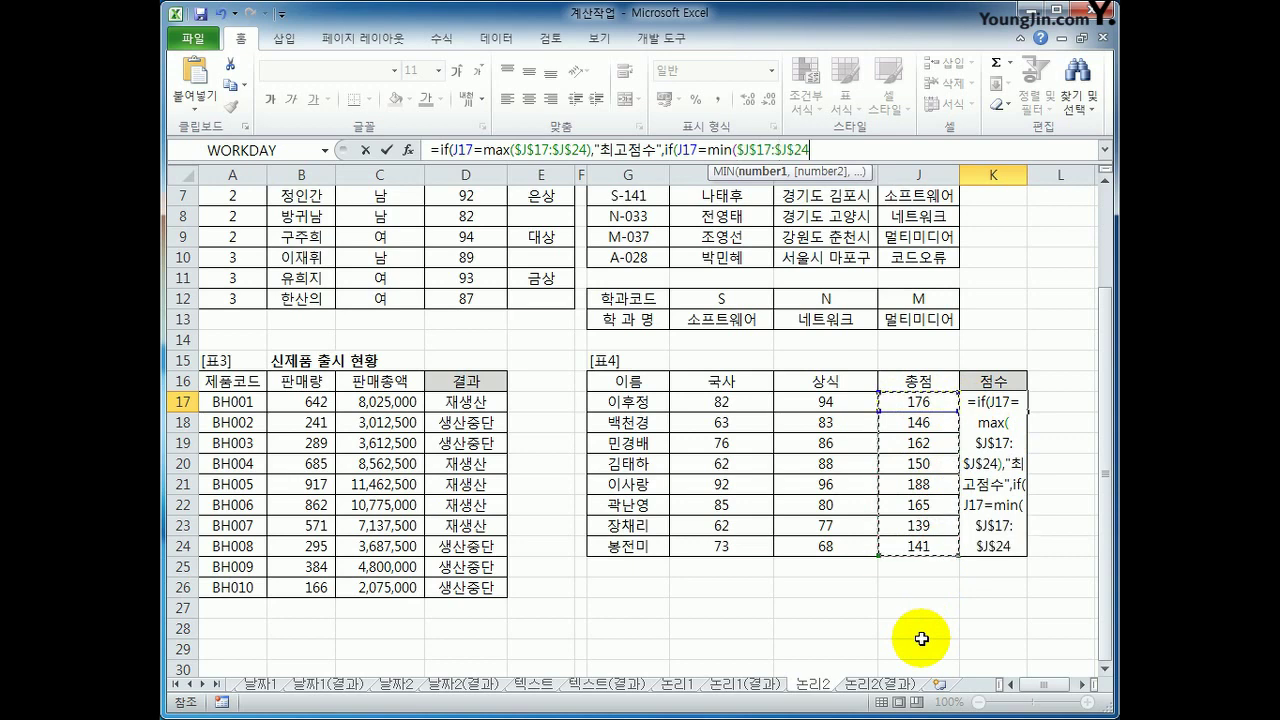
pyautogui.write('),')
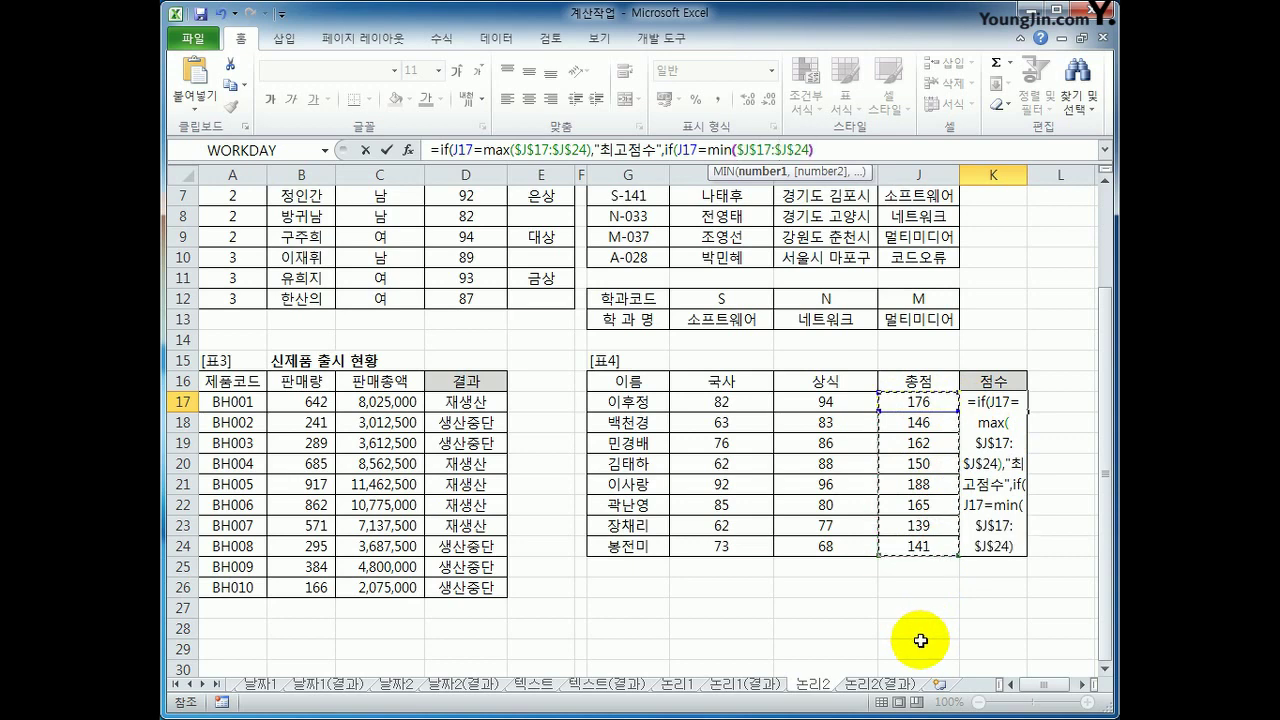
# Complete the nested IF in K17 with "최저점수" when true and an empty string when false, and enter the formula
pyautogui.write('"')
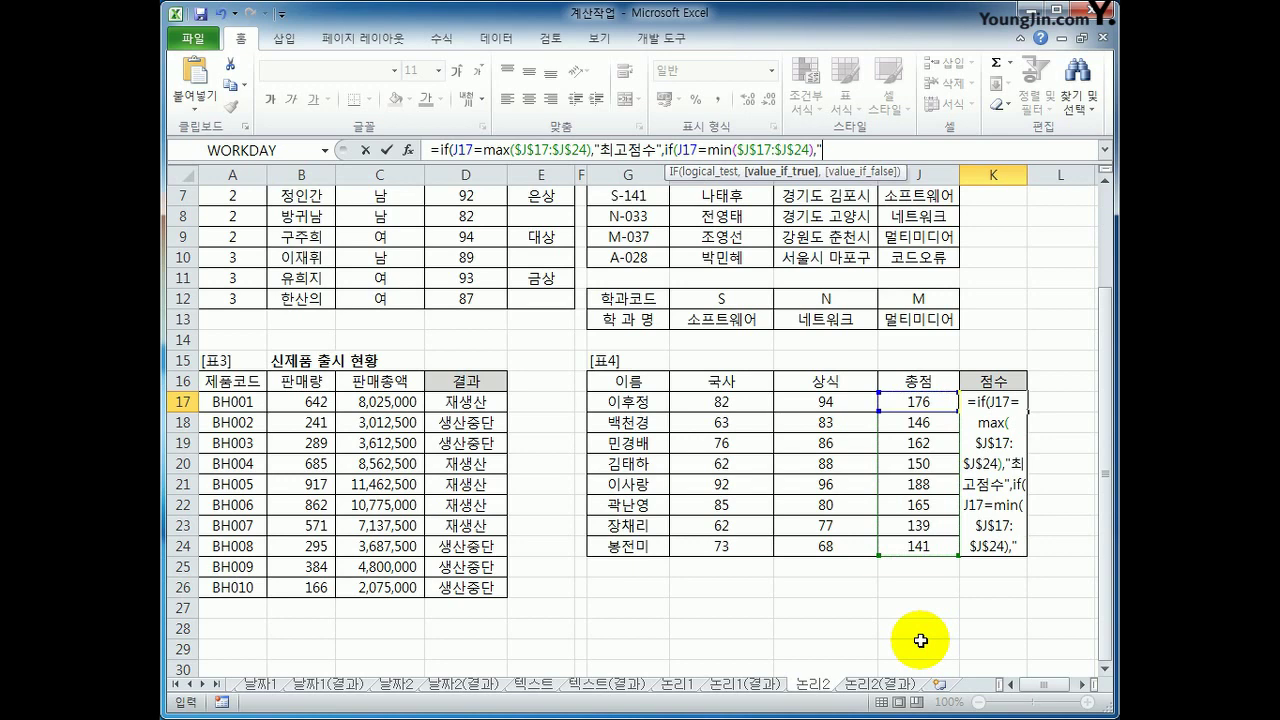
pyautogui.write('chl')
pyautogui.press('BackSpace')
pyautogui.press('BackSpace')
pyautogui.press('BackSpace')
pyautogui.write('최저')
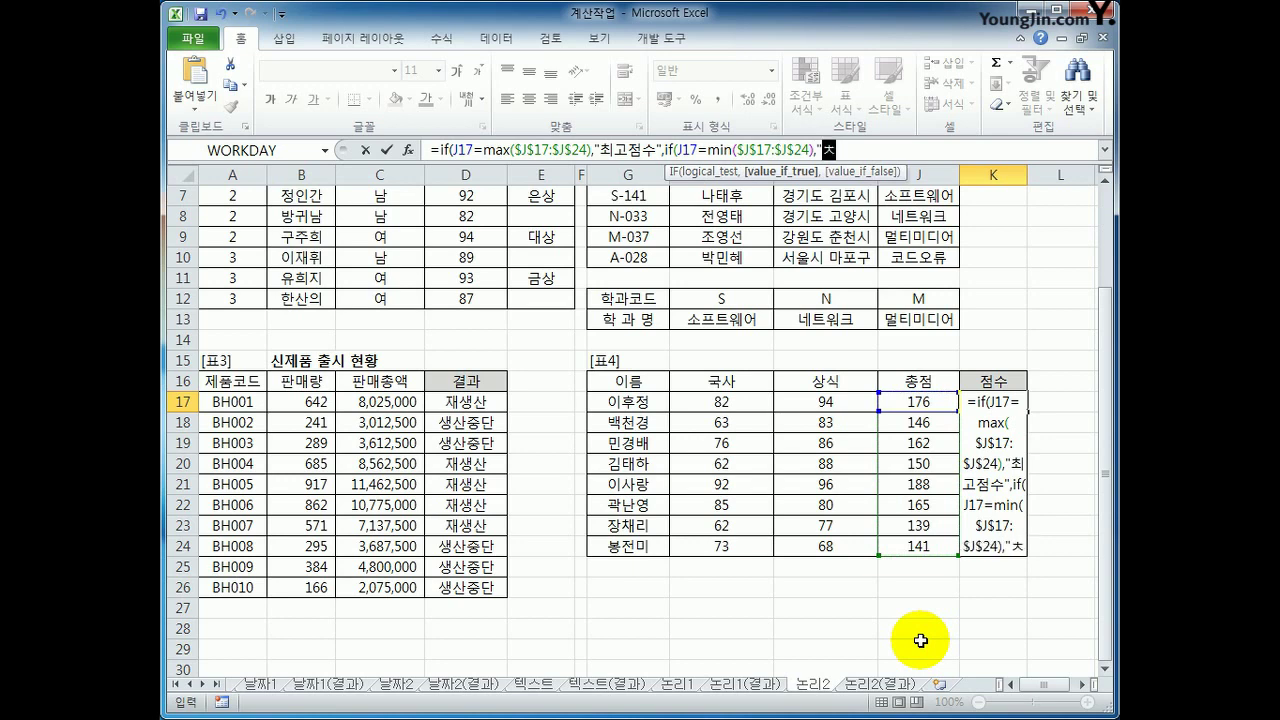
pyautogui.write('점수",')
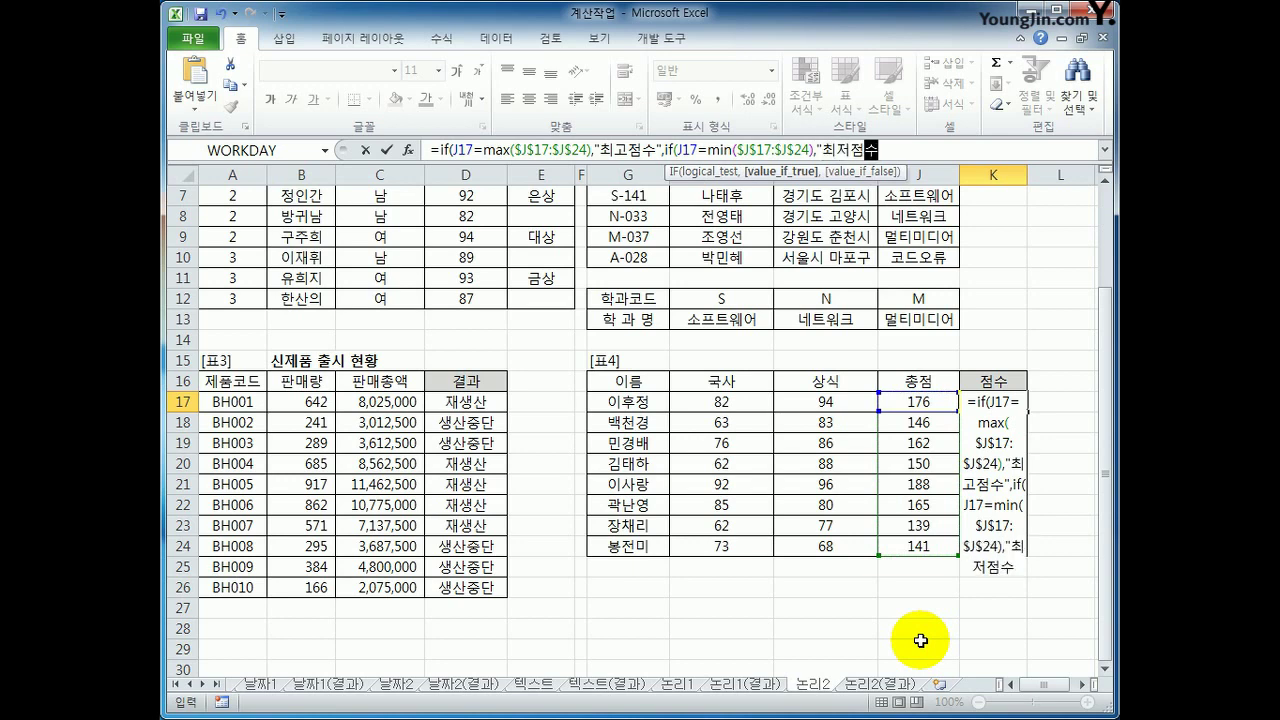
pyautogui.write('""')
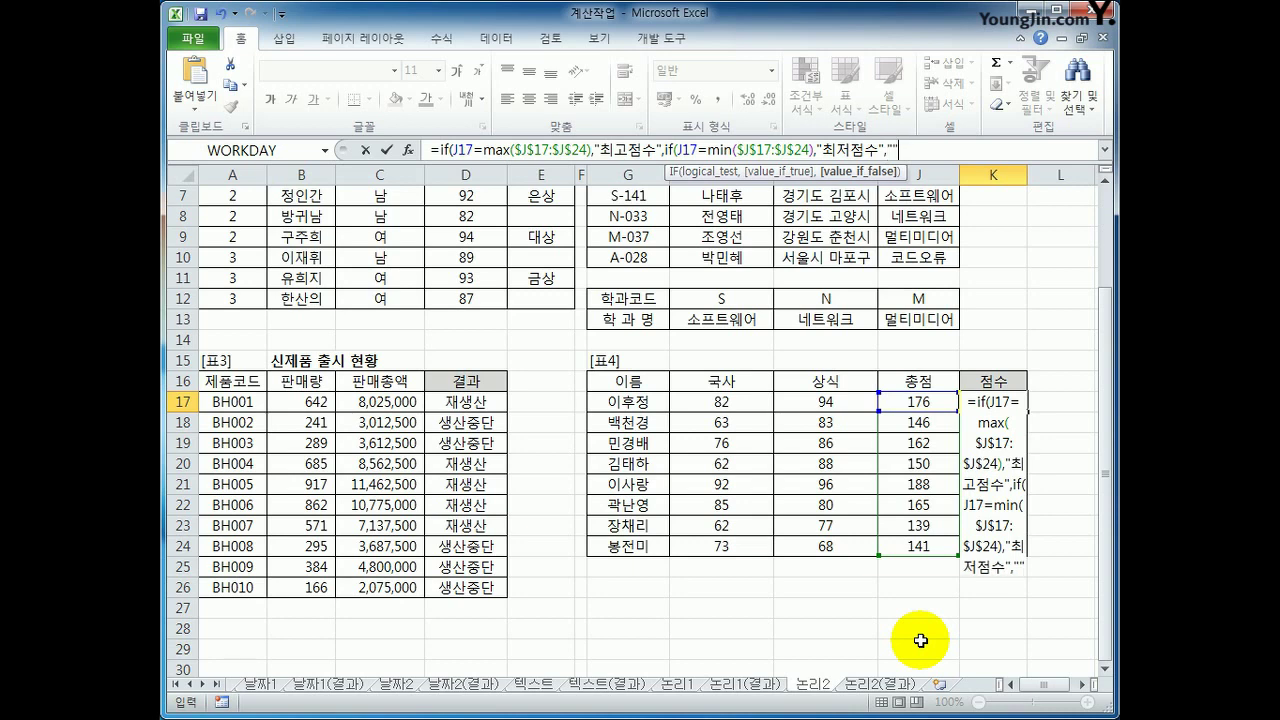
pyautogui.write(')')
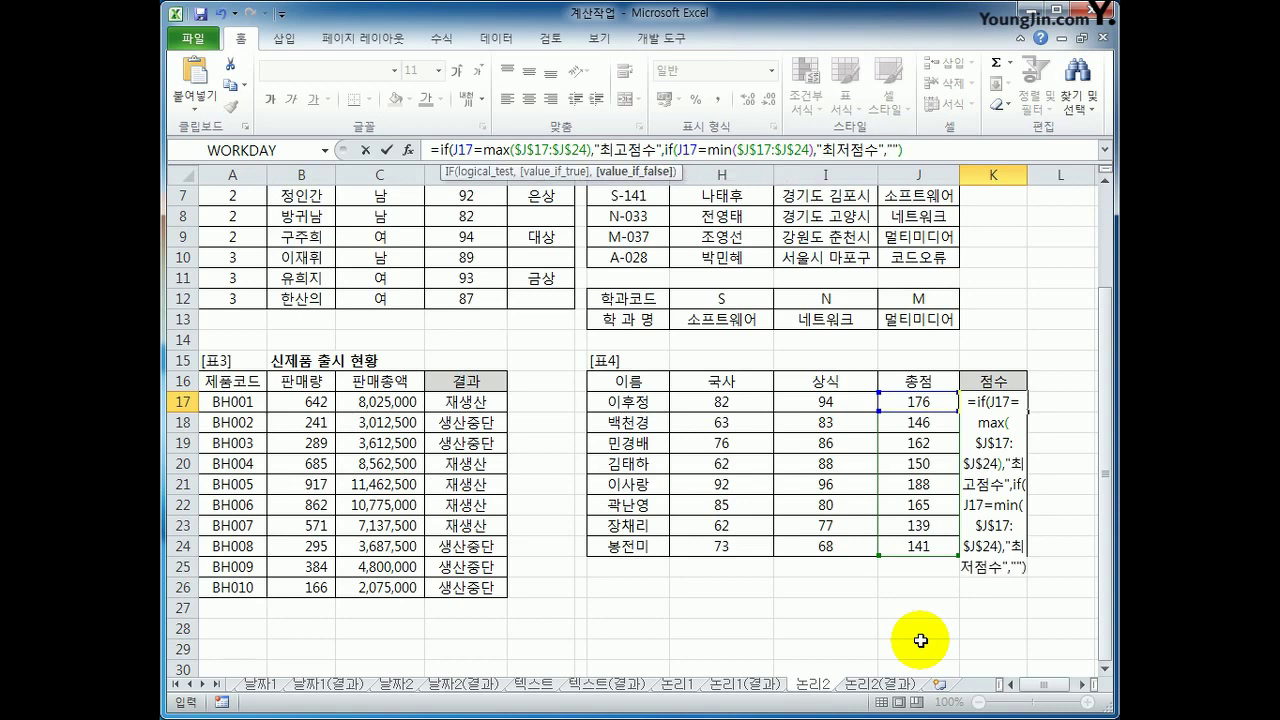
pyautogui.write(')')
pyautogui.press('Return')
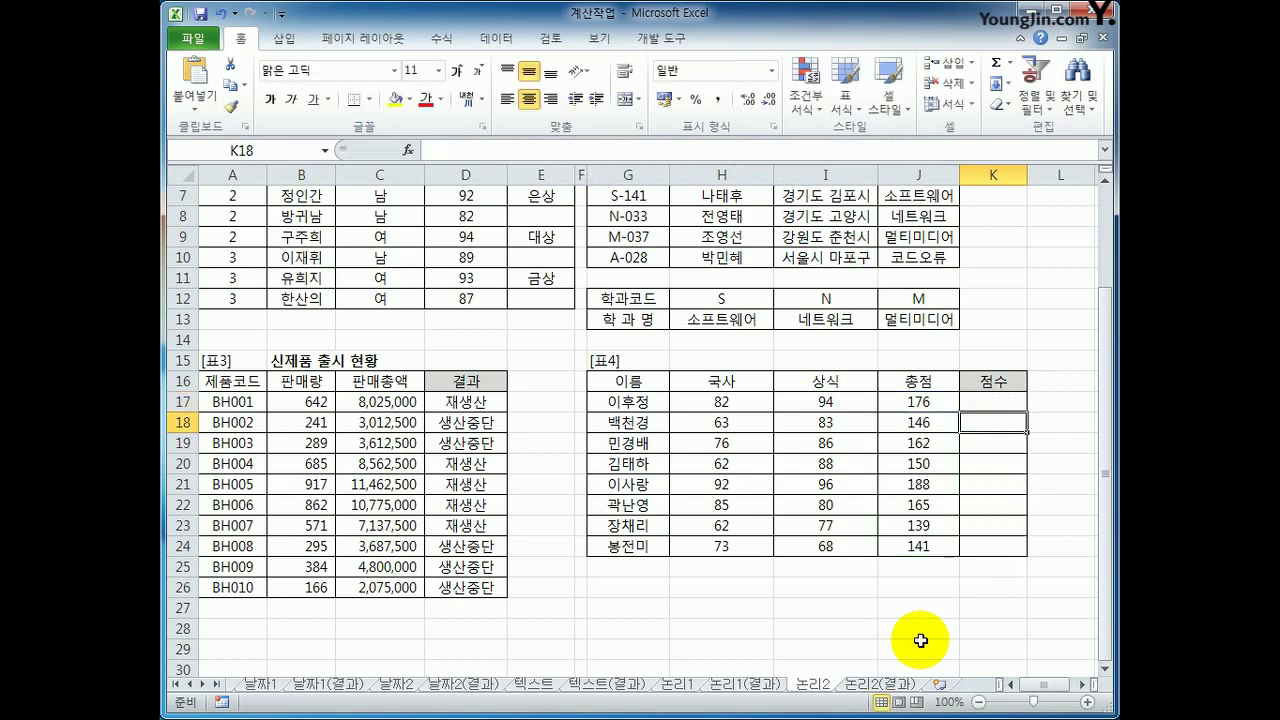
# Fill the K17 formula down through K24 and check the copied formulas in K21 and K23
pyautogui.click(1005, 404)
pyautogui.moveTo(1027, 412); pyautogui.dragTo(1027, 548)
pyautogui.click(1005, 480)
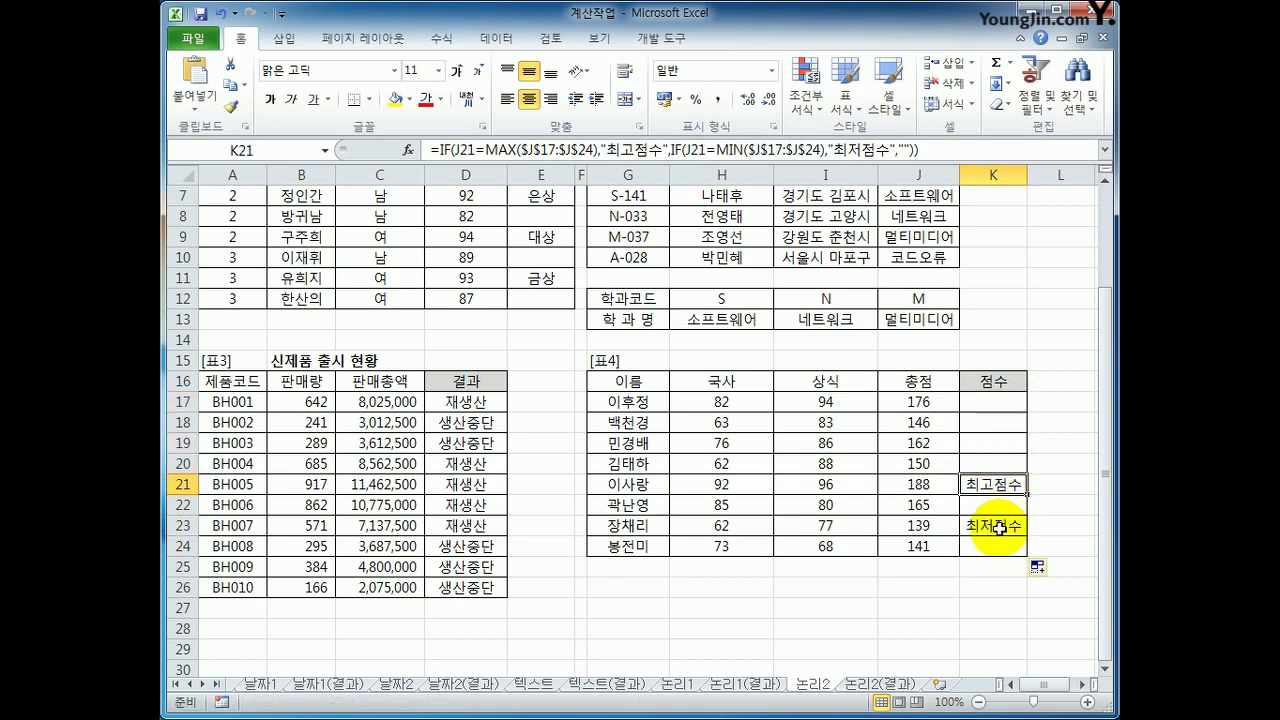
pyautogui.click(998, 526)
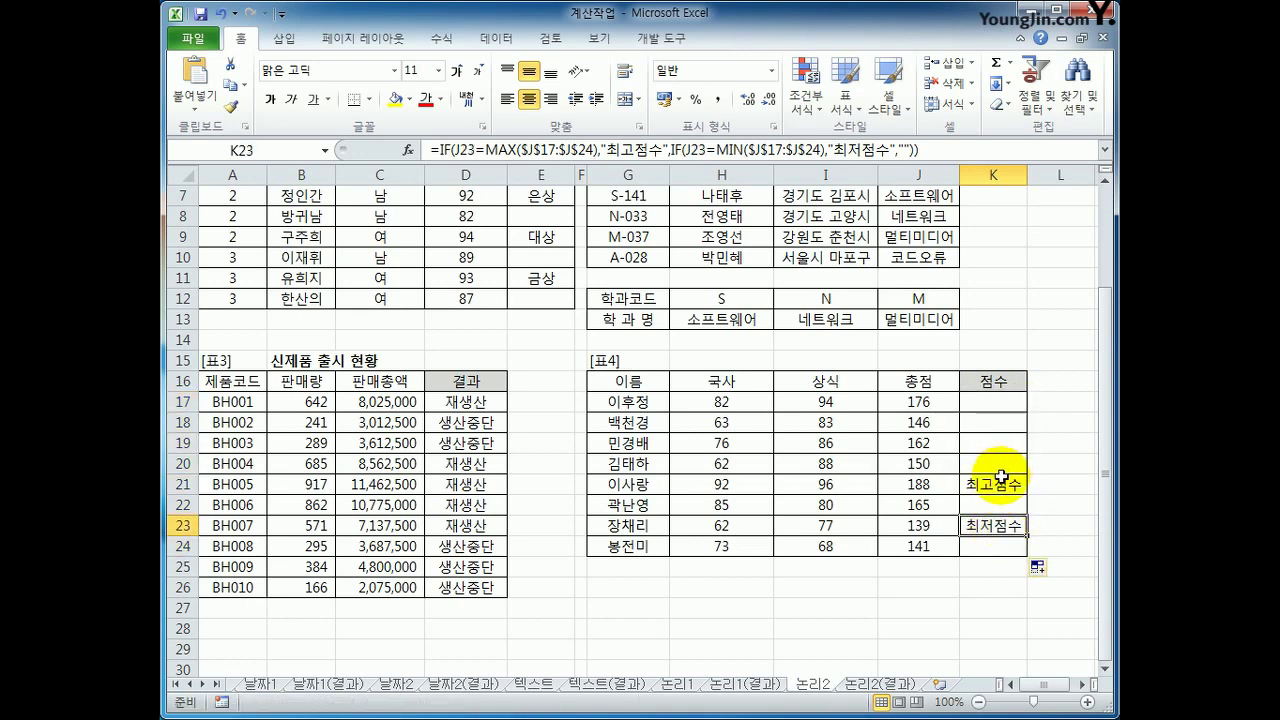
pyautogui.click(997, 482)
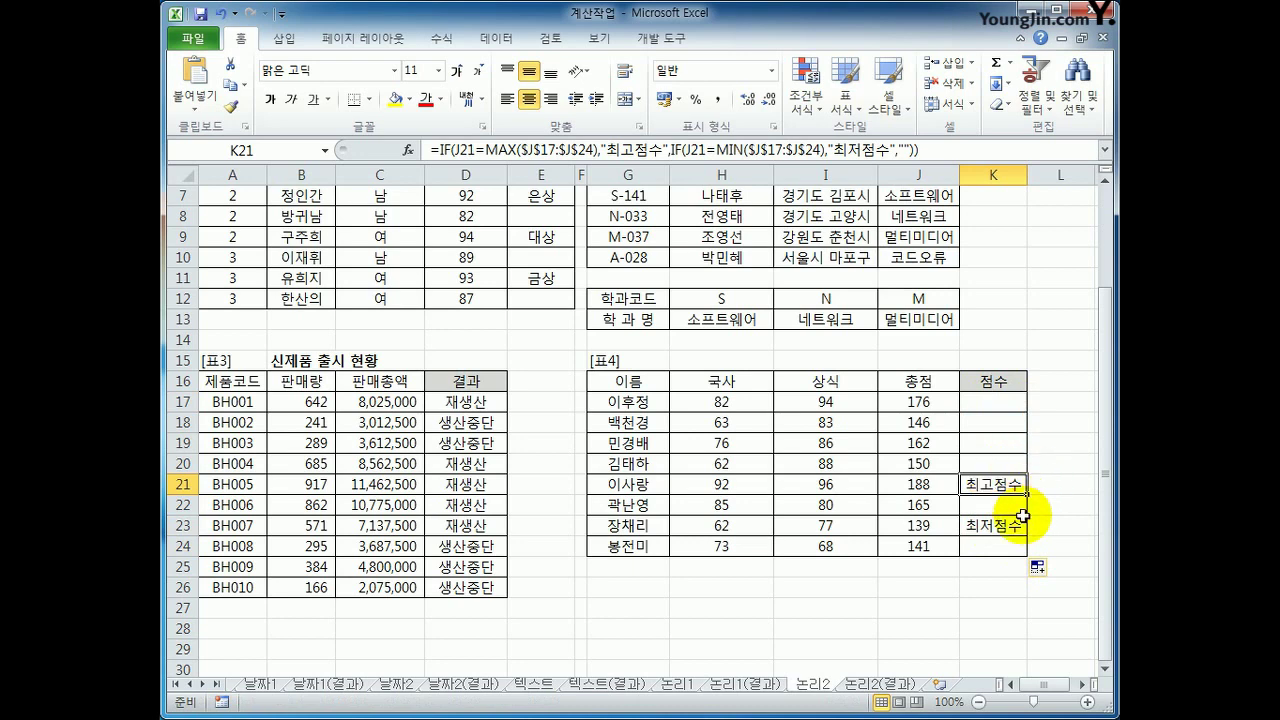
pyautogui.scroll(2, 1018, 519)
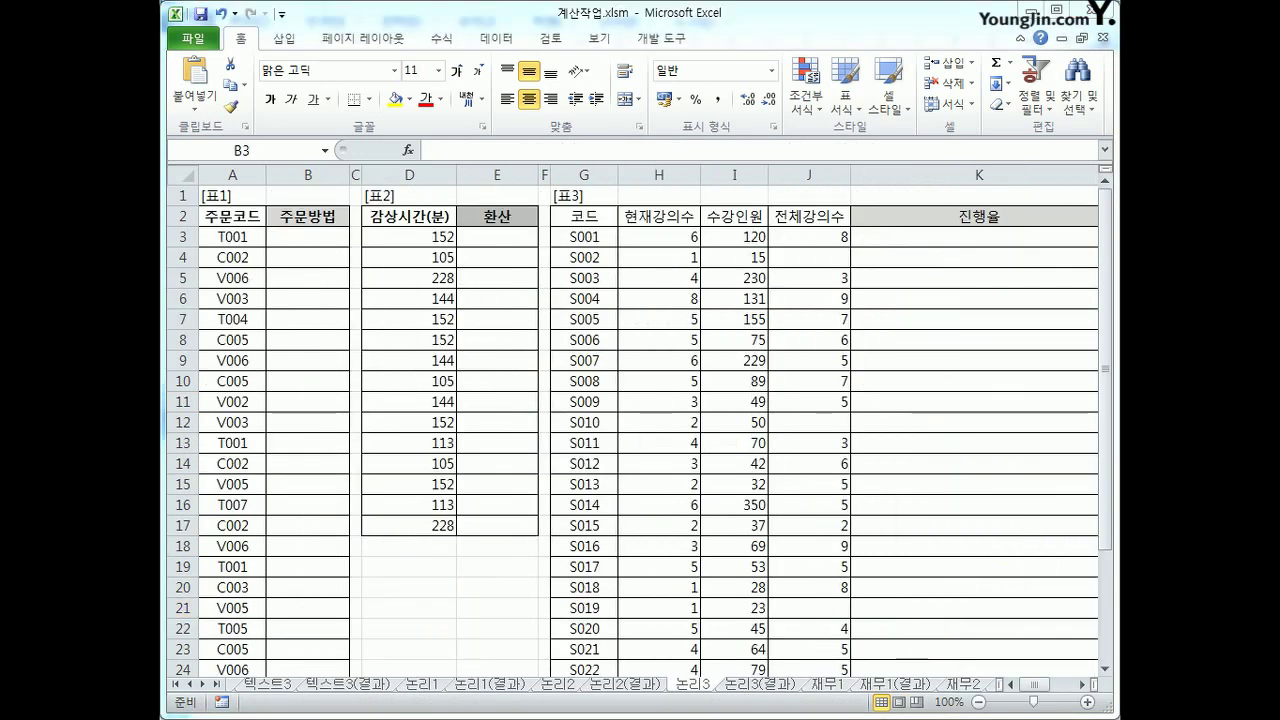
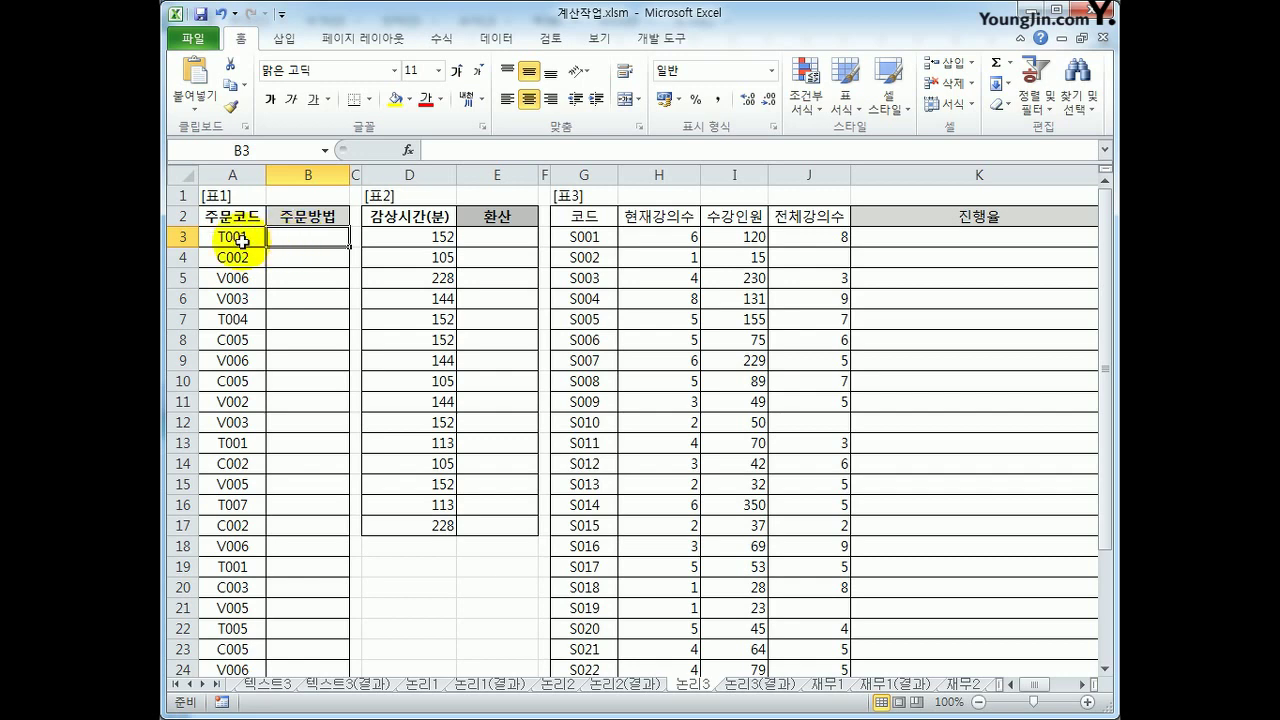
# Begin an IF formula in B3 whose logical test takes the first character of A3 with LEFT(A3,1)
pyautogui.moveTo(229, 237); pyautogui.dragTo(237, 623)
pyautogui.scroll(1, 249, 604)
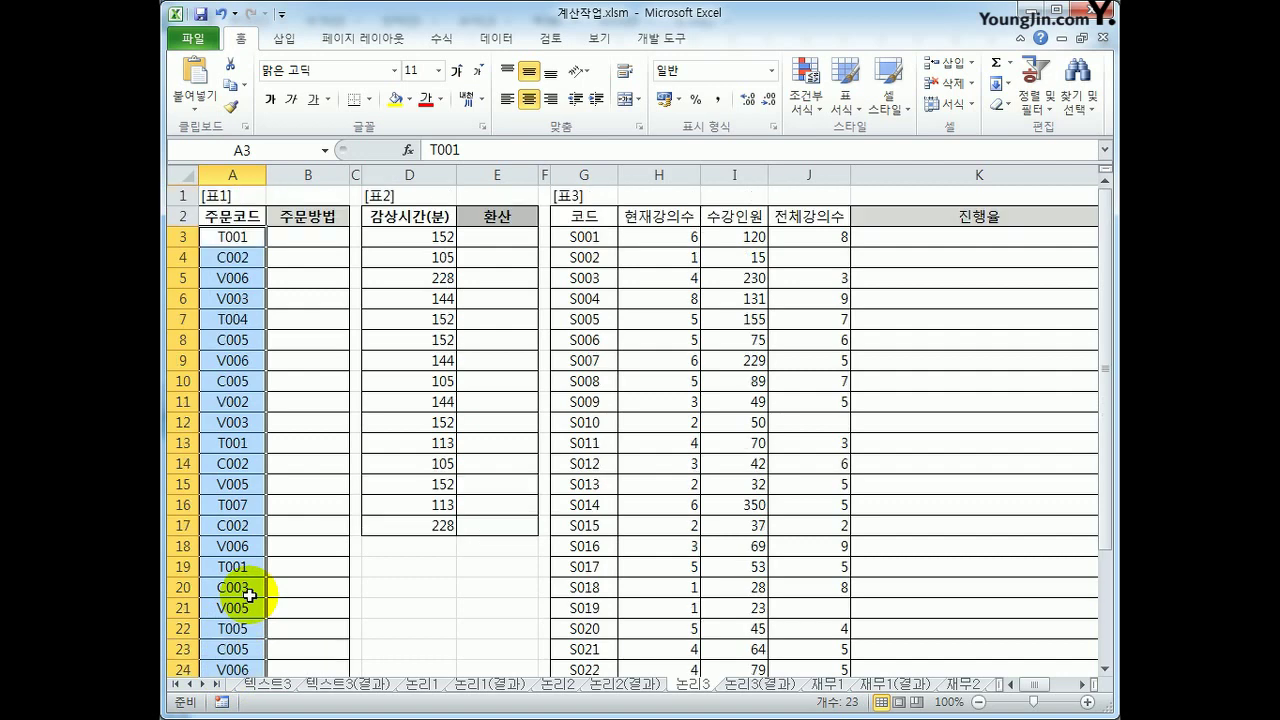
pyautogui.click(300, 238)
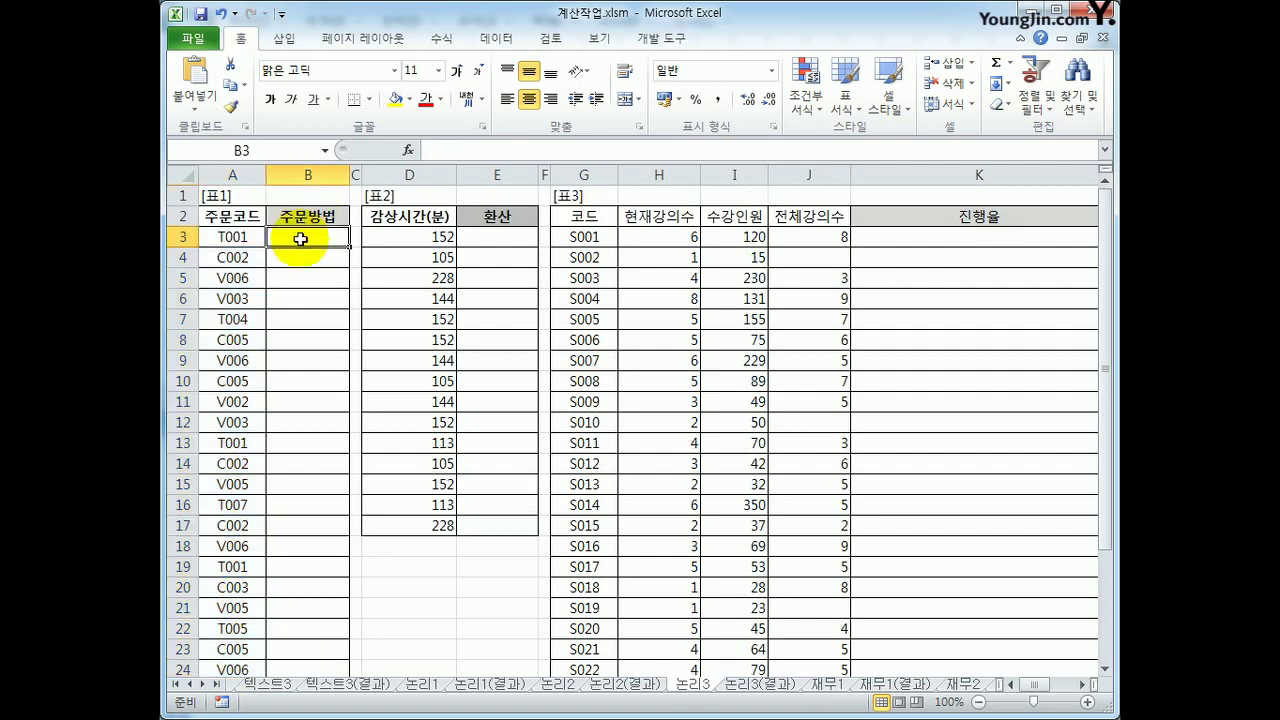
pyautogui.write('=')
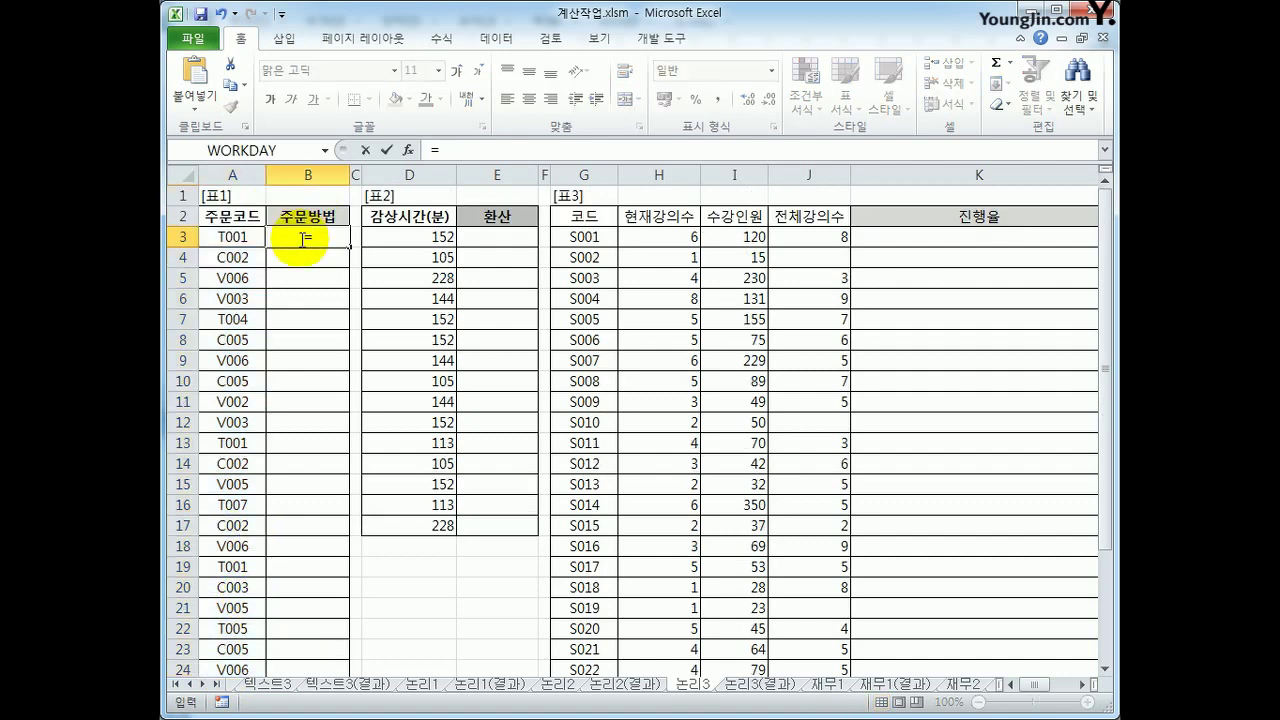
pyautogui.write('if(le')
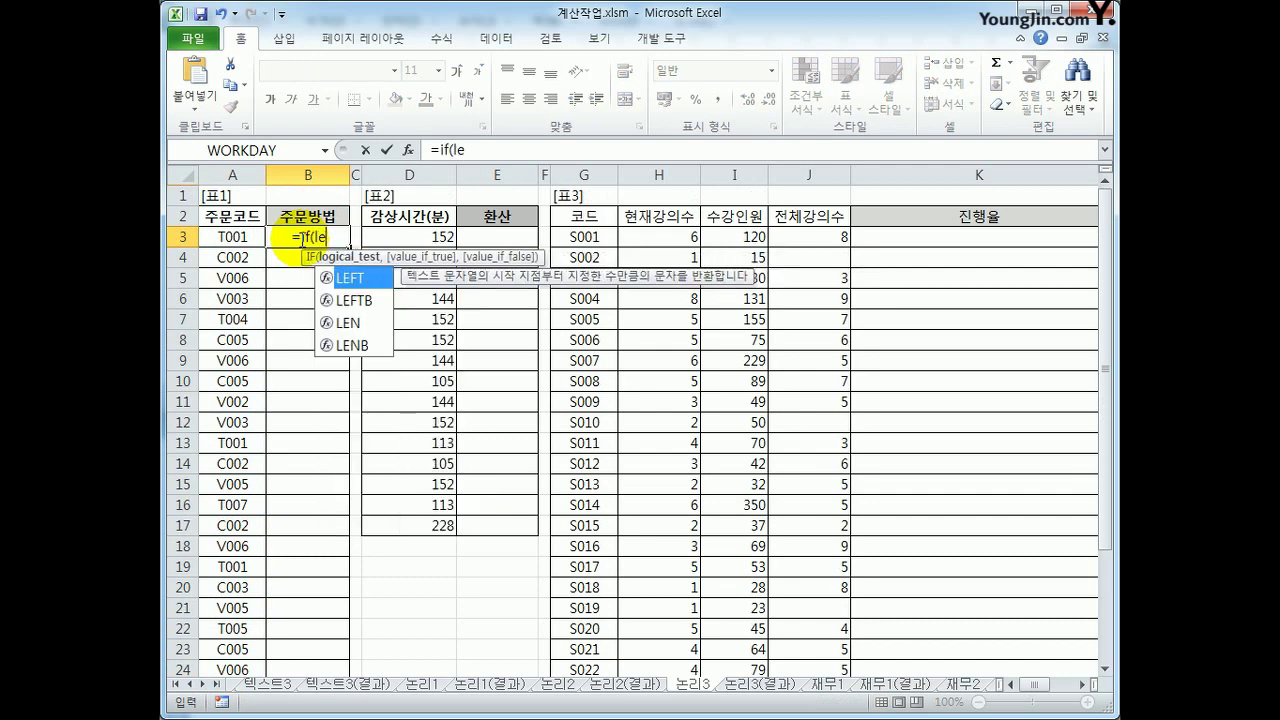
pyautogui.write('ft(')
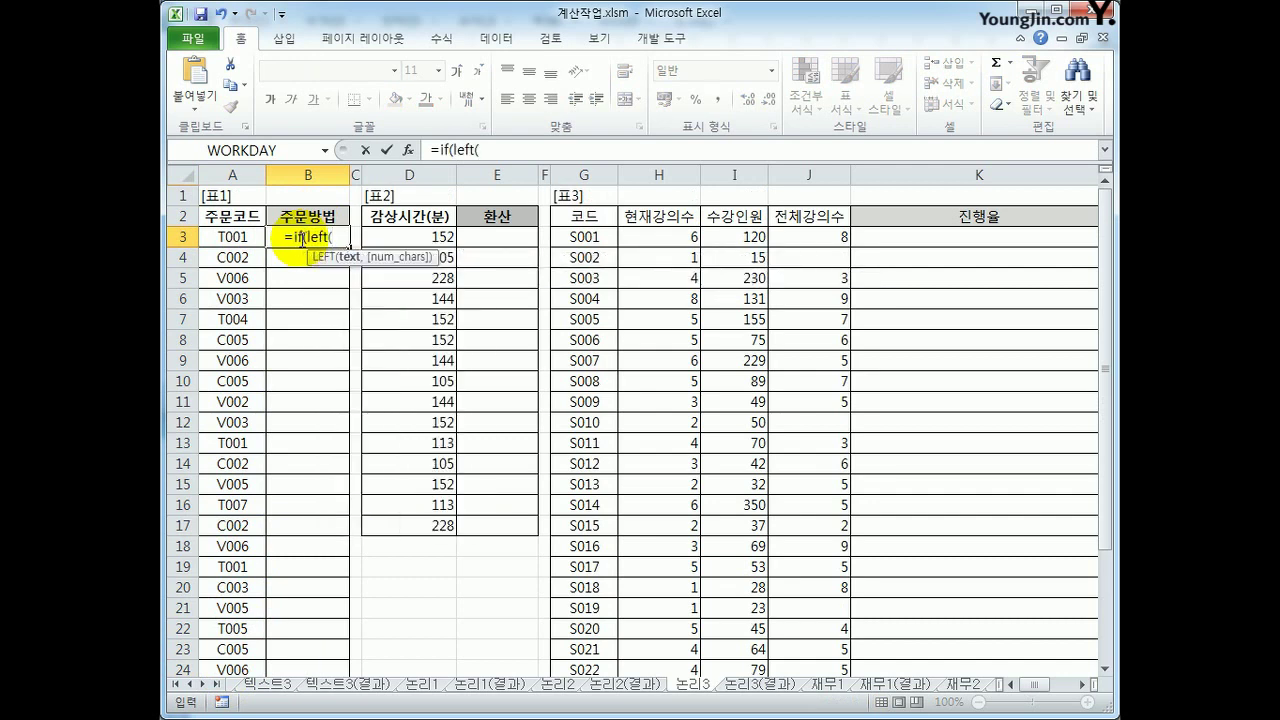
pyautogui.click(235, 238)
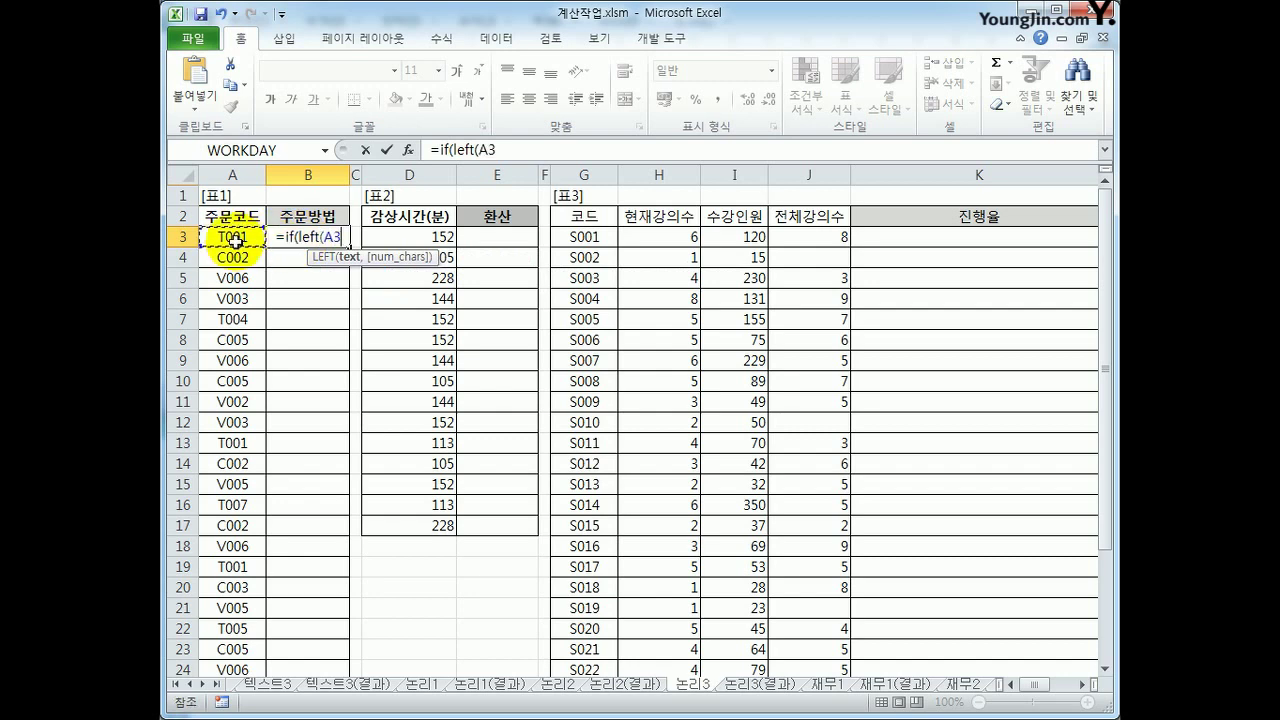
pyautogui.write(',1')
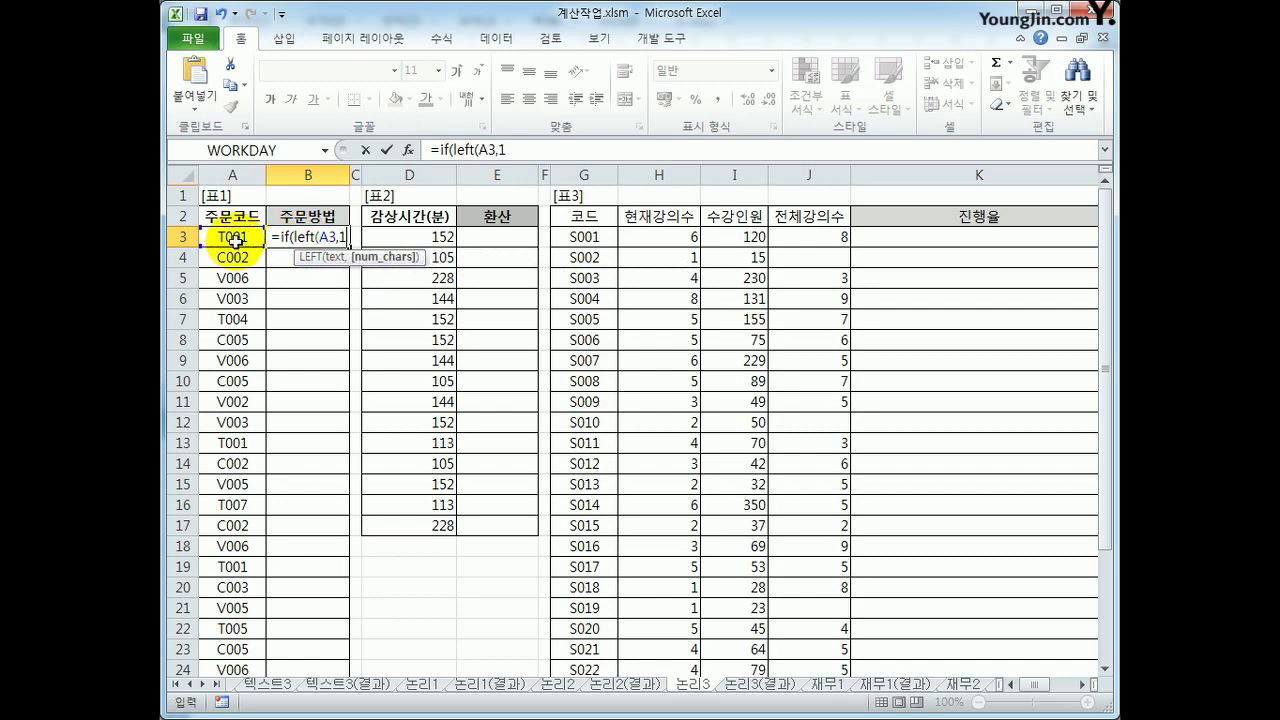
pyautogui.write(')')
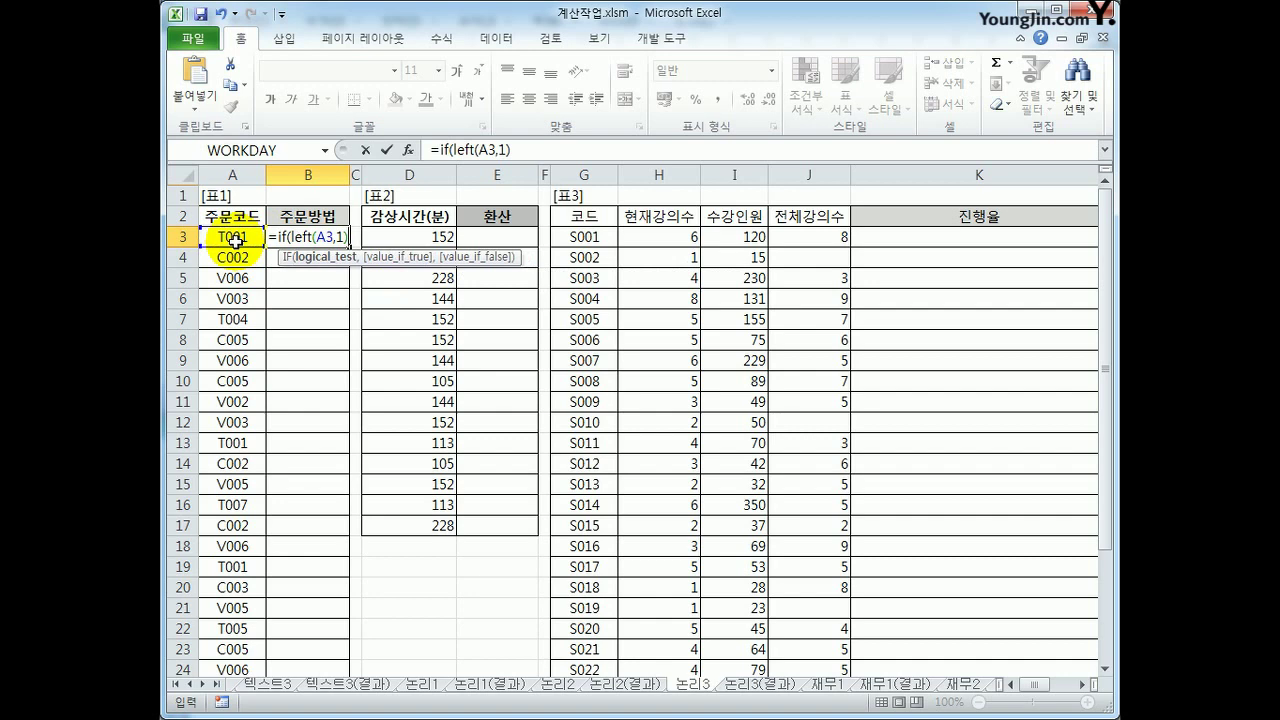
# Complete the B3 test as equal to "T" and give "전화" as the value when true
pyautogui.write('="')
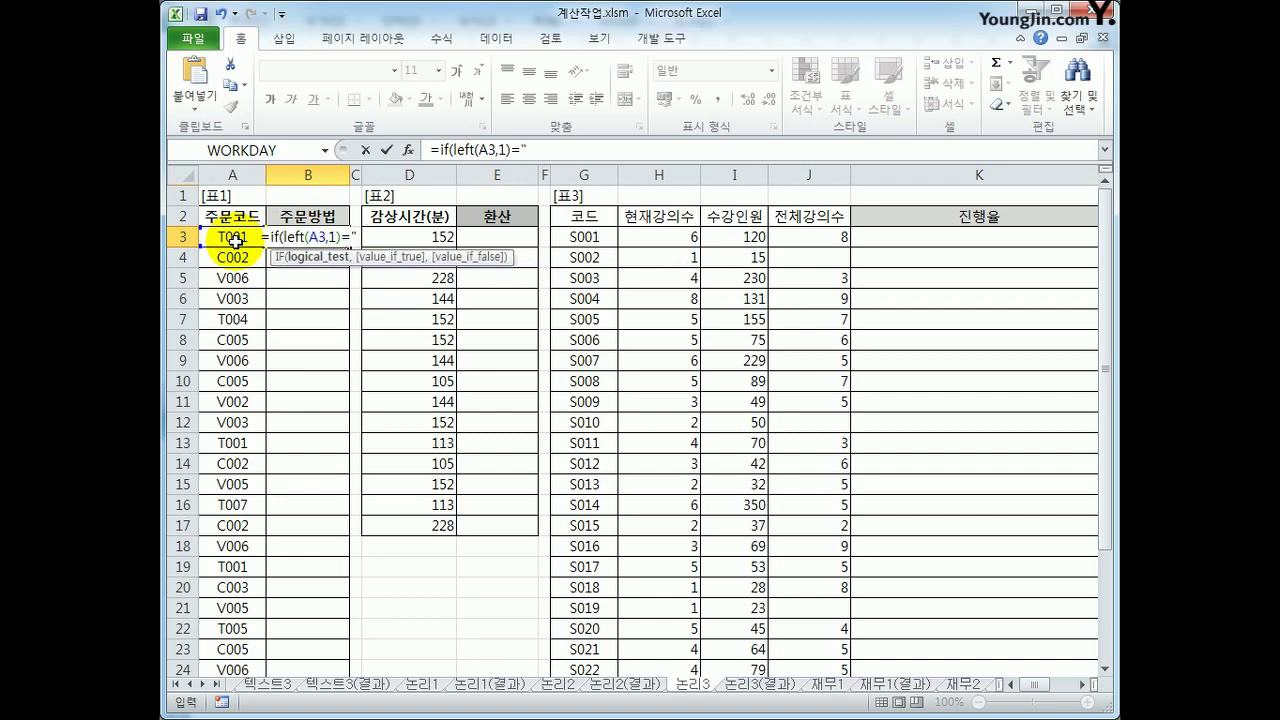
pyautogui.write('ㅆ')
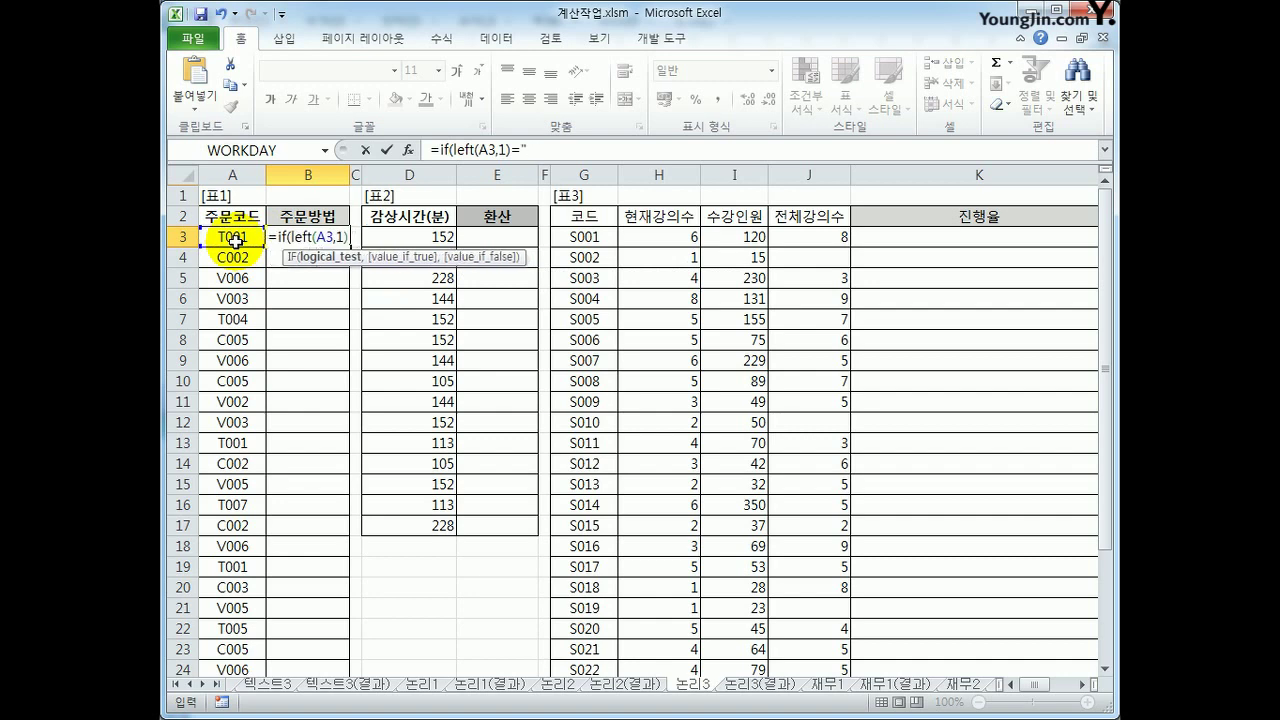
pyautogui.write('T","')
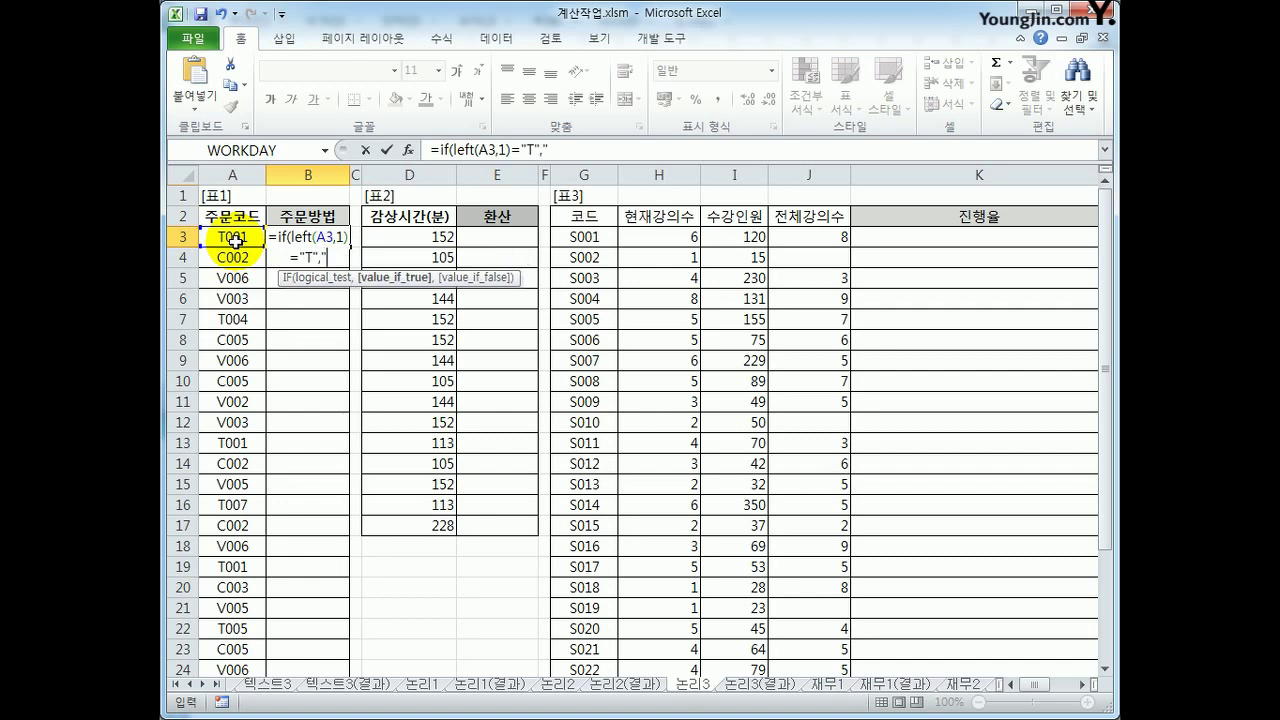
pyautogui.write('전화",')
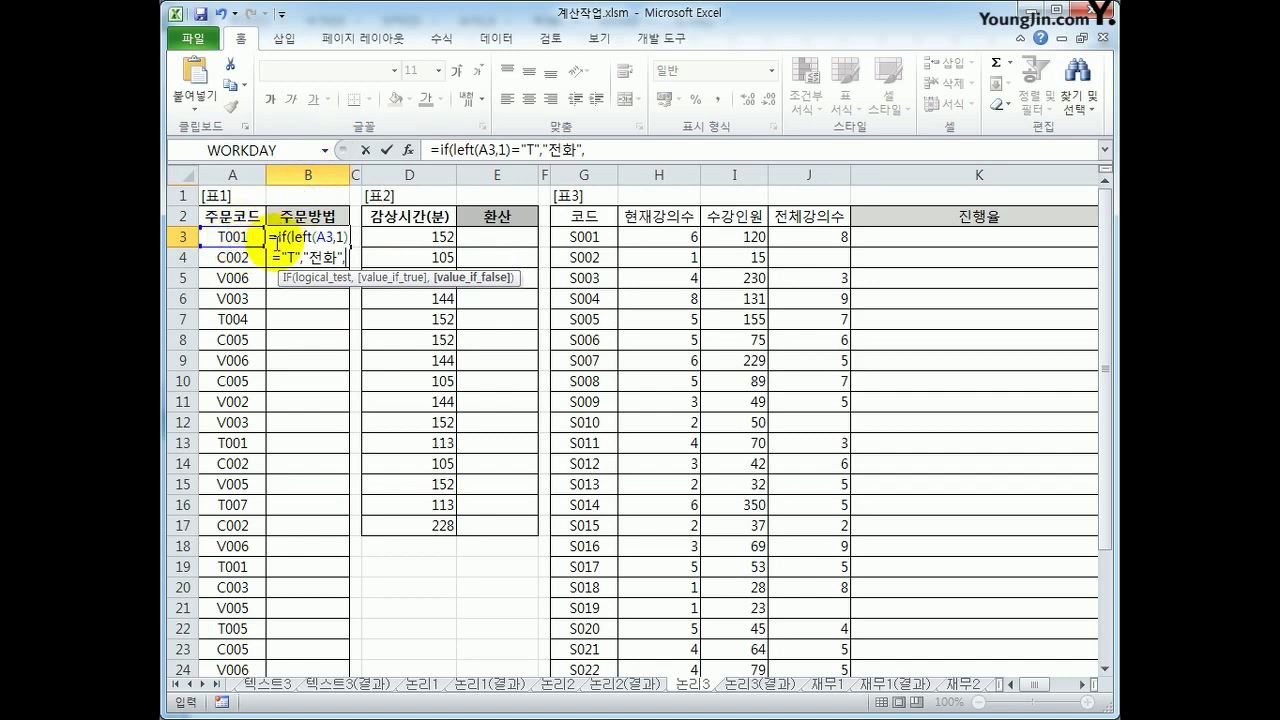
# Copy the IF part of the B3 formula and paste it at the end as the value when false
pyautogui.click(610, 152)
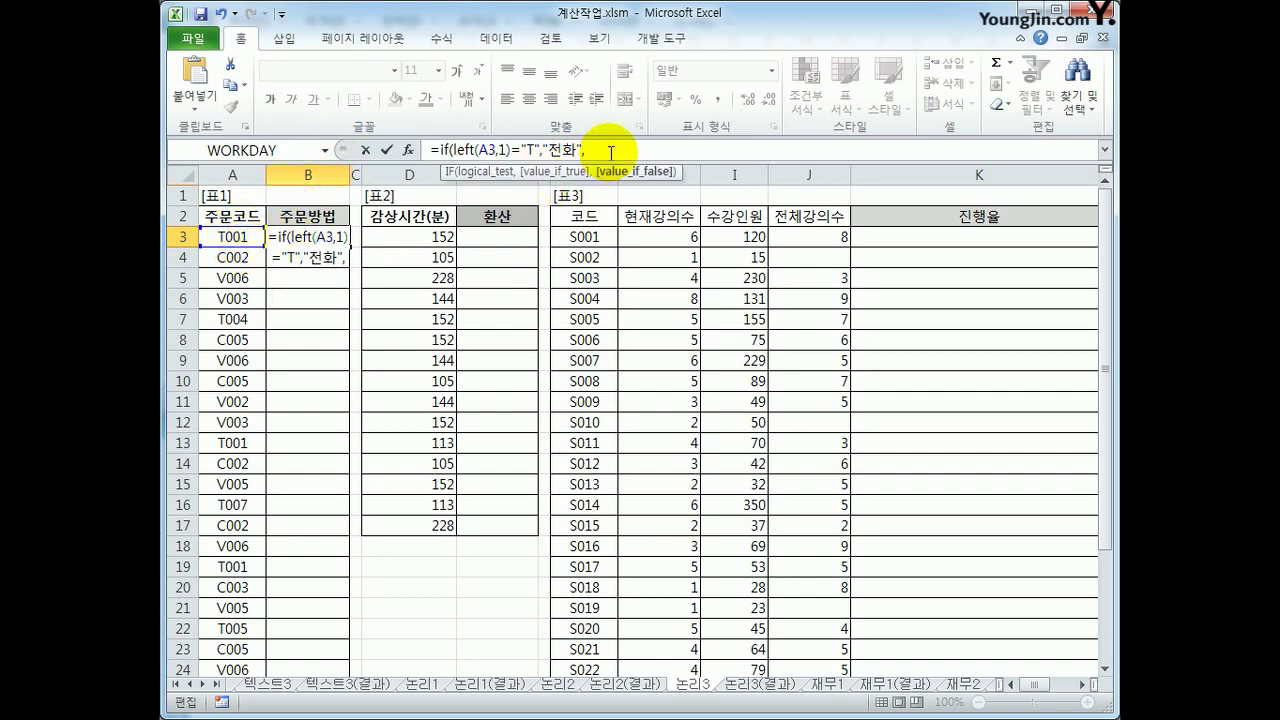
pyautogui.moveTo(441, 150); pyautogui.dragTo(612, 146)
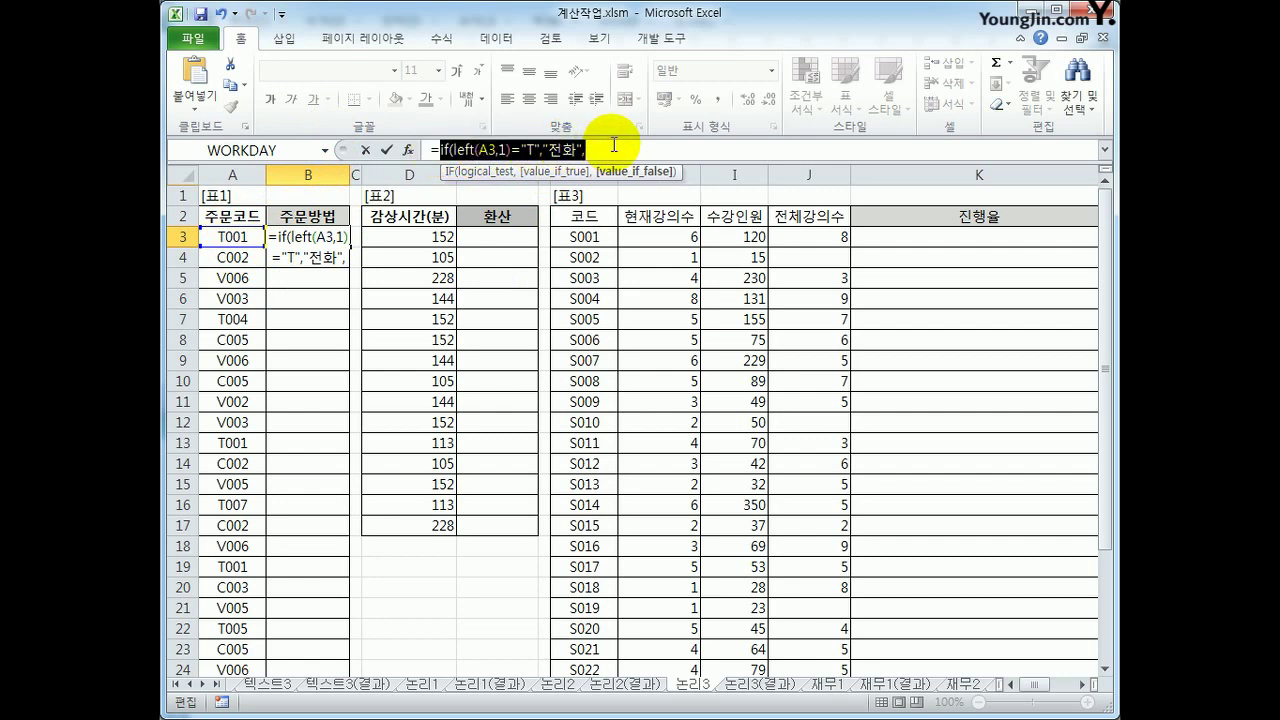
pyautogui.hotkey('ctrl', 'c')
pyautogui.press('End')
pyautogui.hotkey('ctrl', 'v')
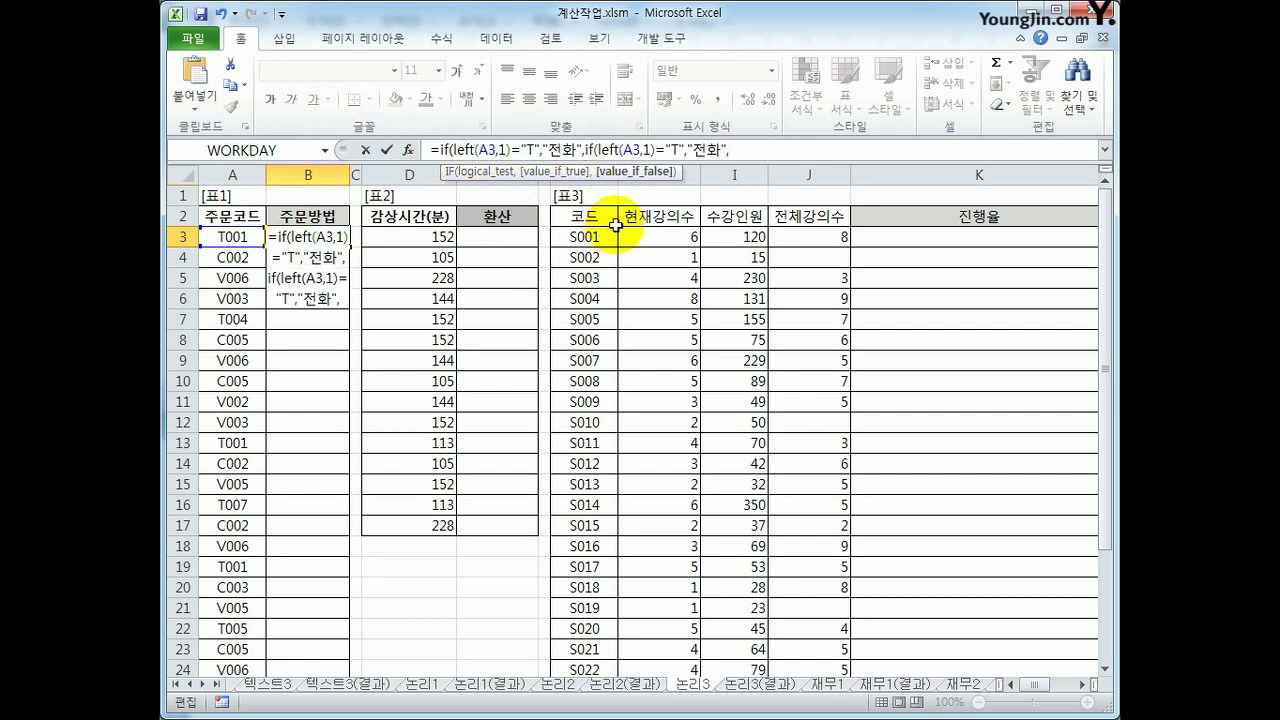
# Change the code letter tested in the nested IF of B3 to "C"
pyautogui.doubleClick(675, 150)
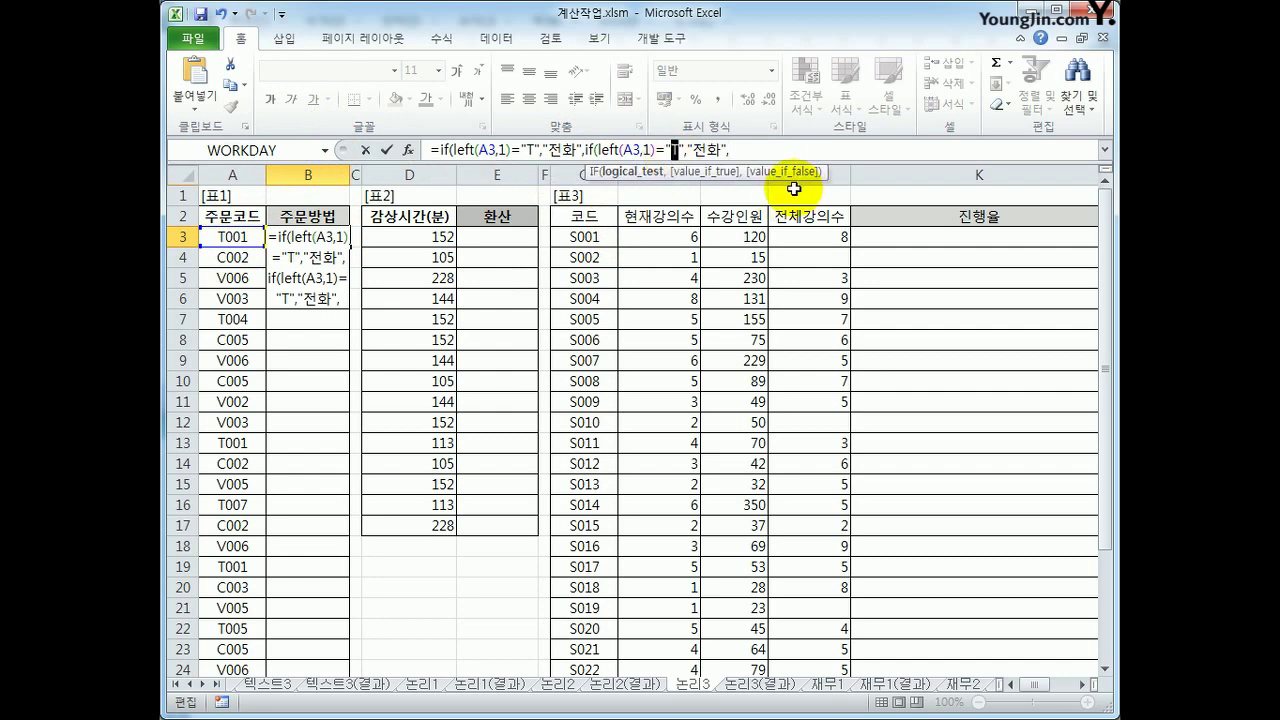
pyautogui.write('ㅊ')
pyautogui.press('BackSpace')
pyautogui.write('C')
pyautogui.press('Delete')
pyautogui.write('"')
# Replace the nested IF's true value in B3 with "온라인"
pyautogui.press('Right')
pyautogui.press('Right')
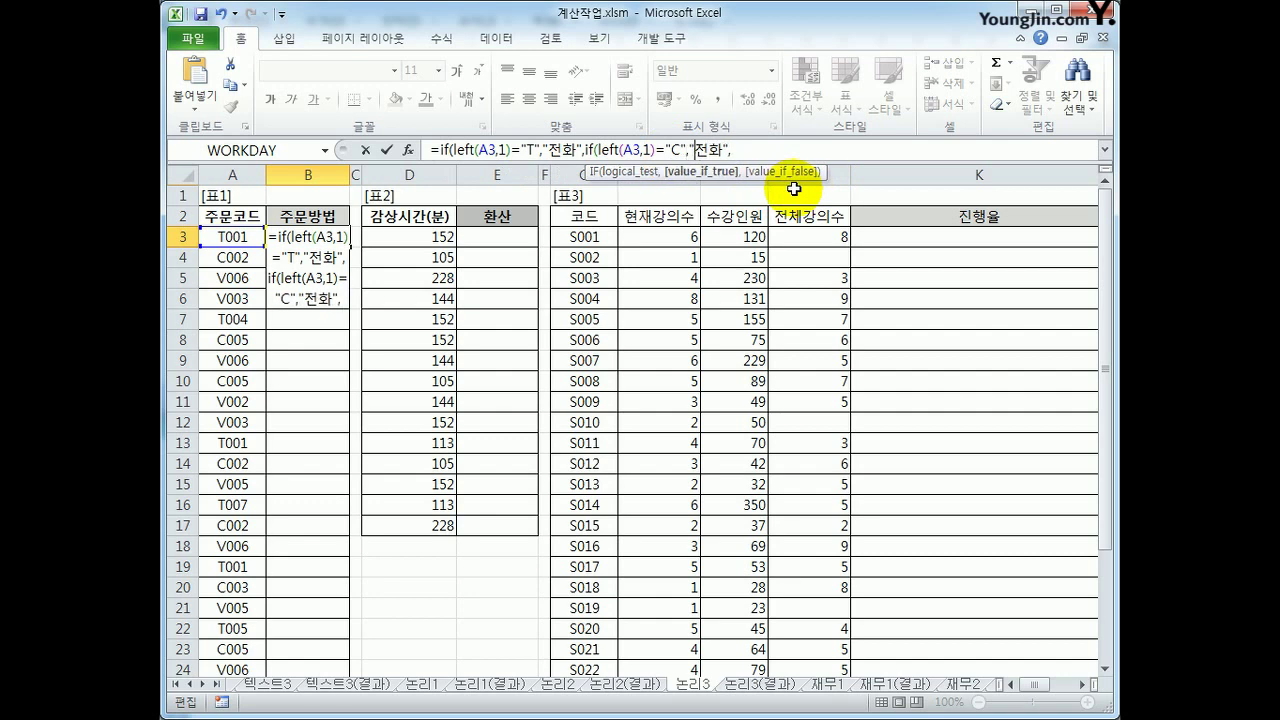
pyautogui.write('온라인')
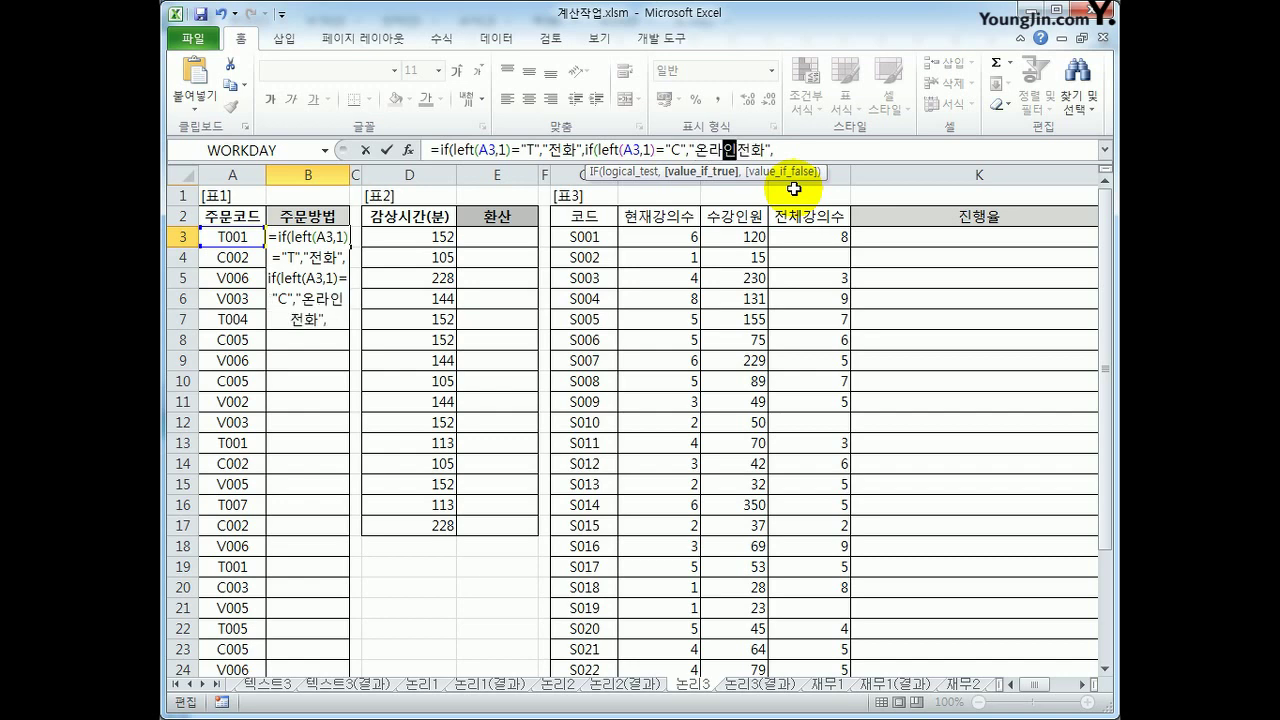
pyautogui.press('Delete')
pyautogui.press('Delete')
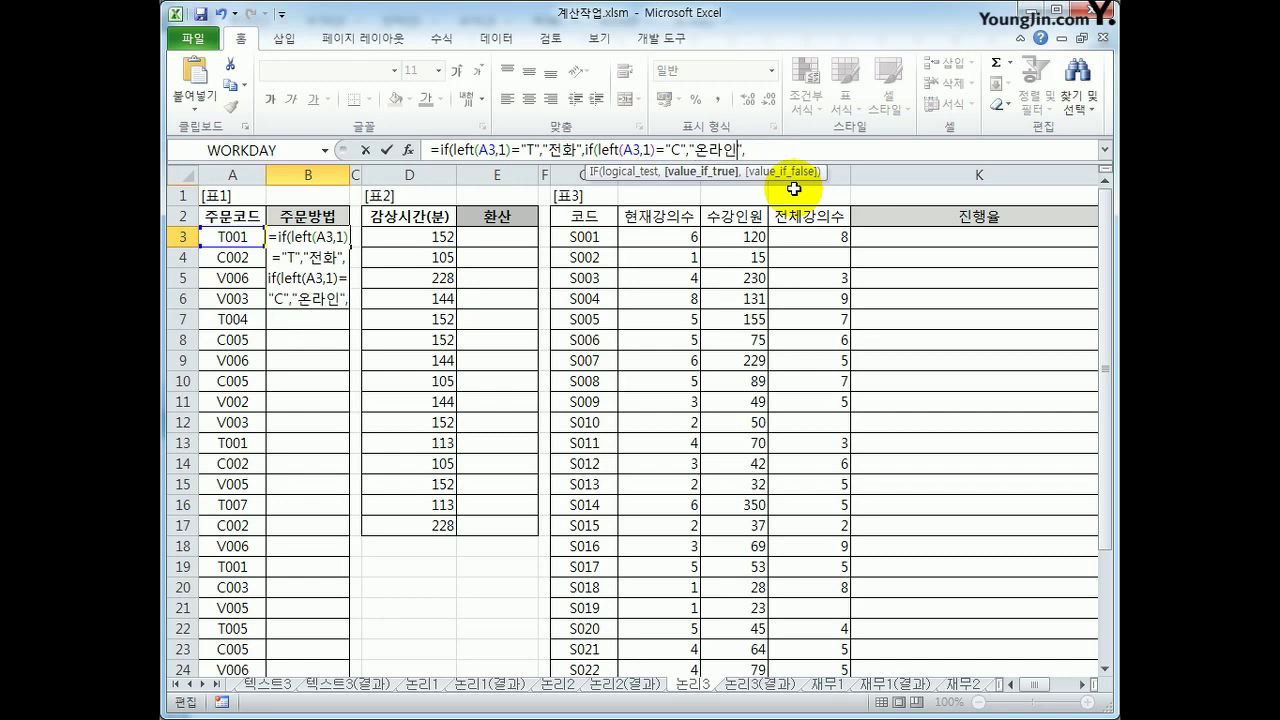
# Add "방문" as the nested IF's false value in B3, close both IF functions and enter the formula
pyautogui.click(765, 153)
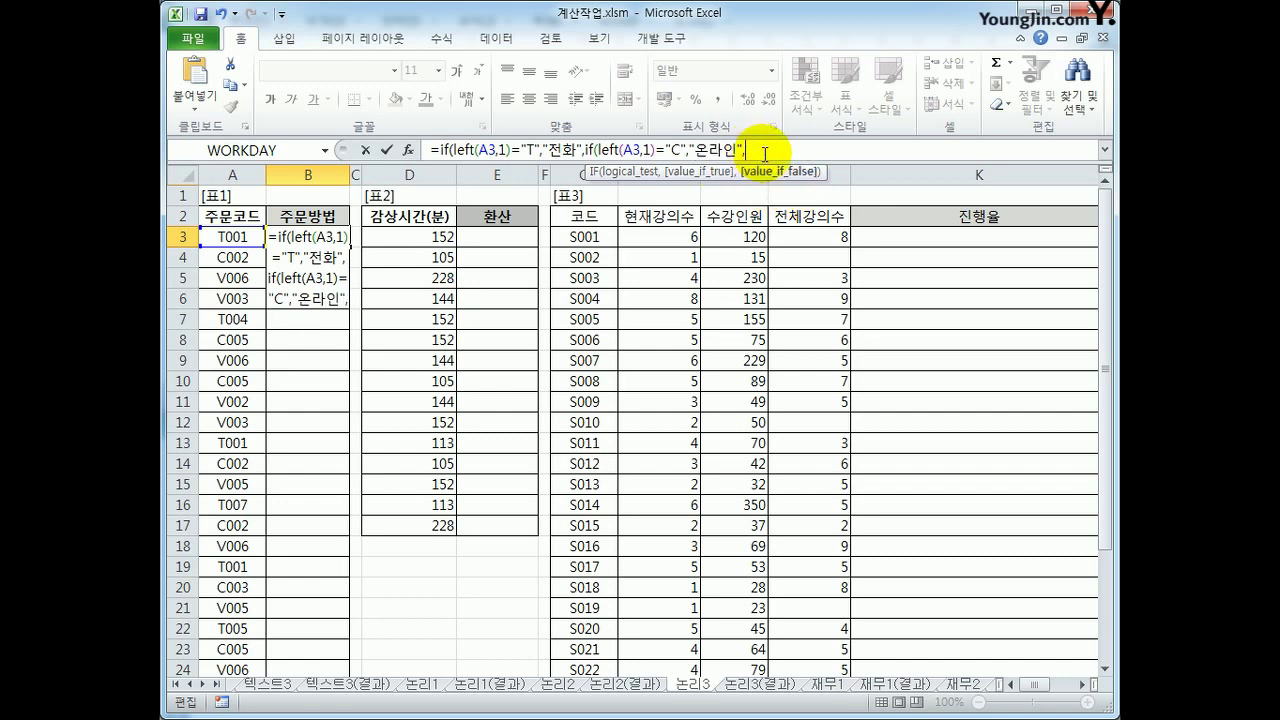
pyautogui.write('"방문"')
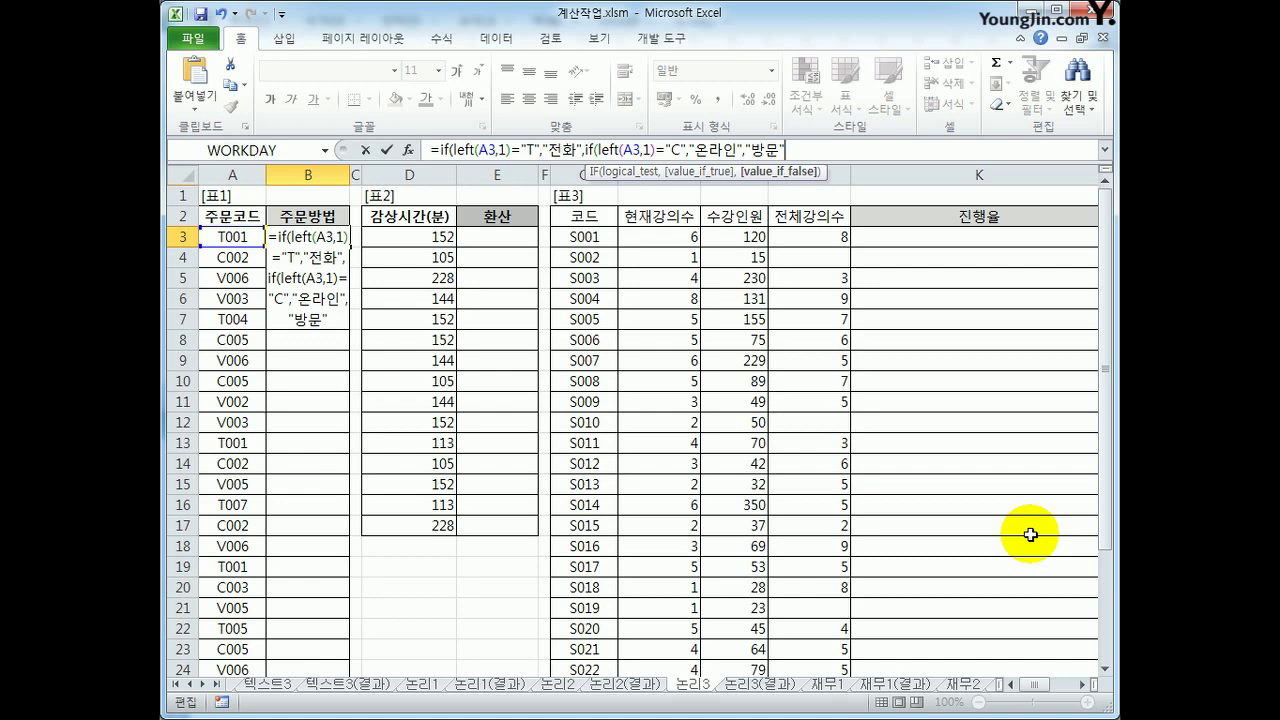
pyautogui.write('))')
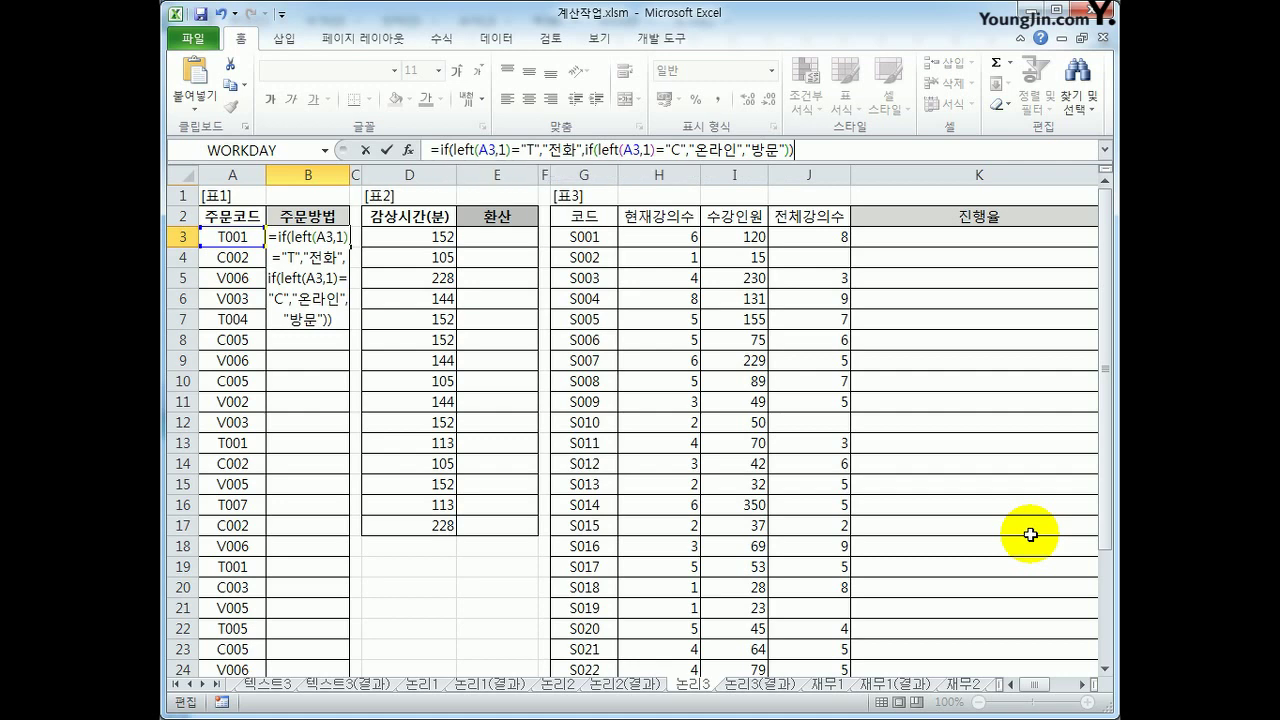
pyautogui.press('Return')
# Fill the B3 formula down the whole 주문방법 column of 표1
pyautogui.press('Up')
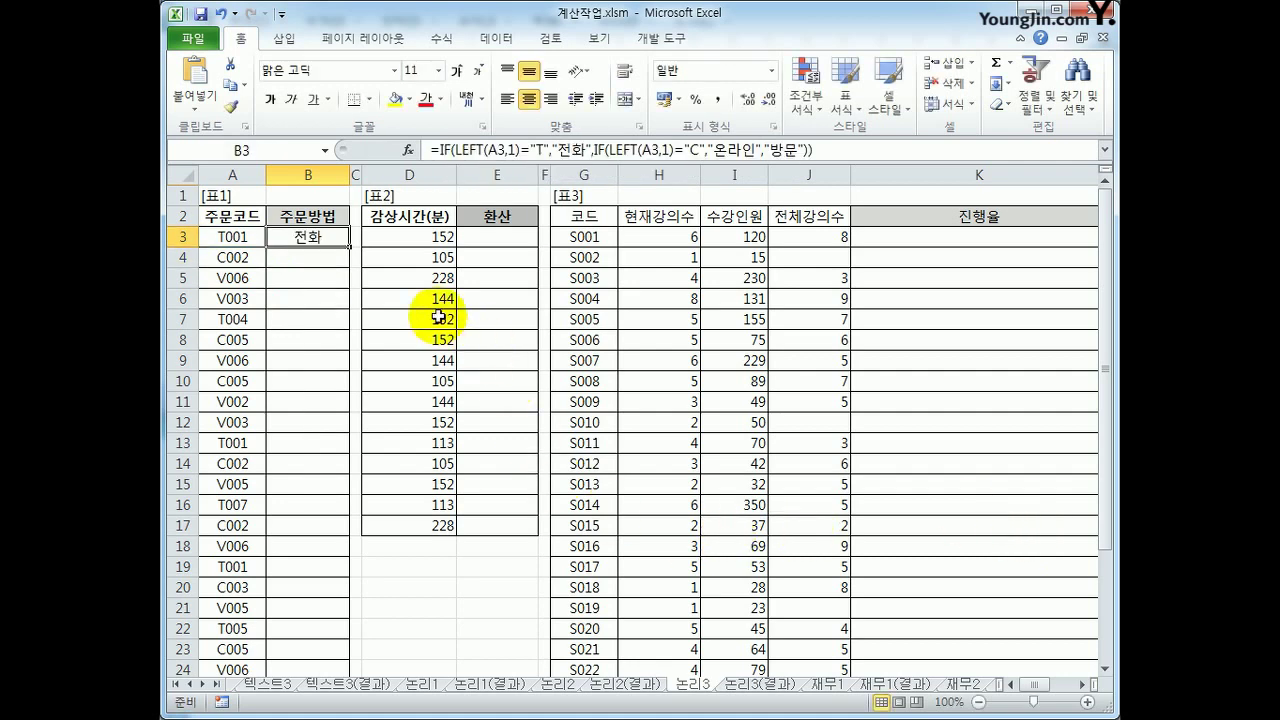
pyautogui.doubleClick(349, 245)
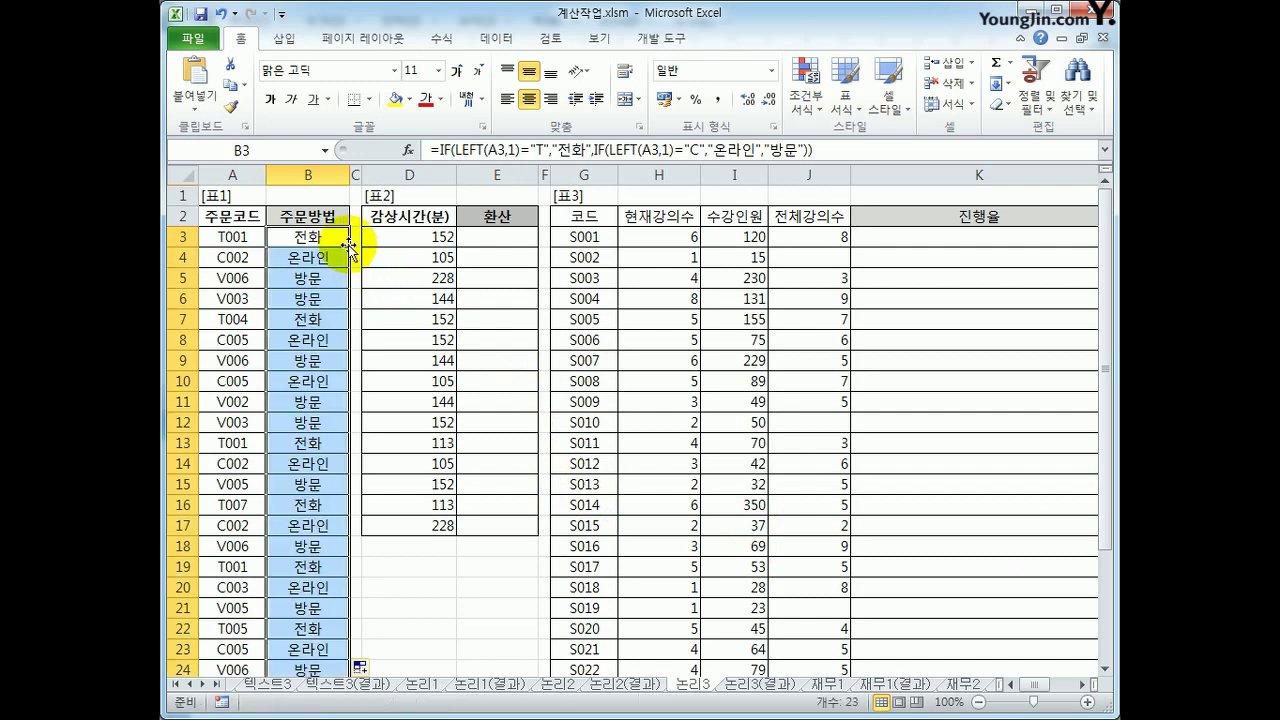
pyautogui.click(338, 240)
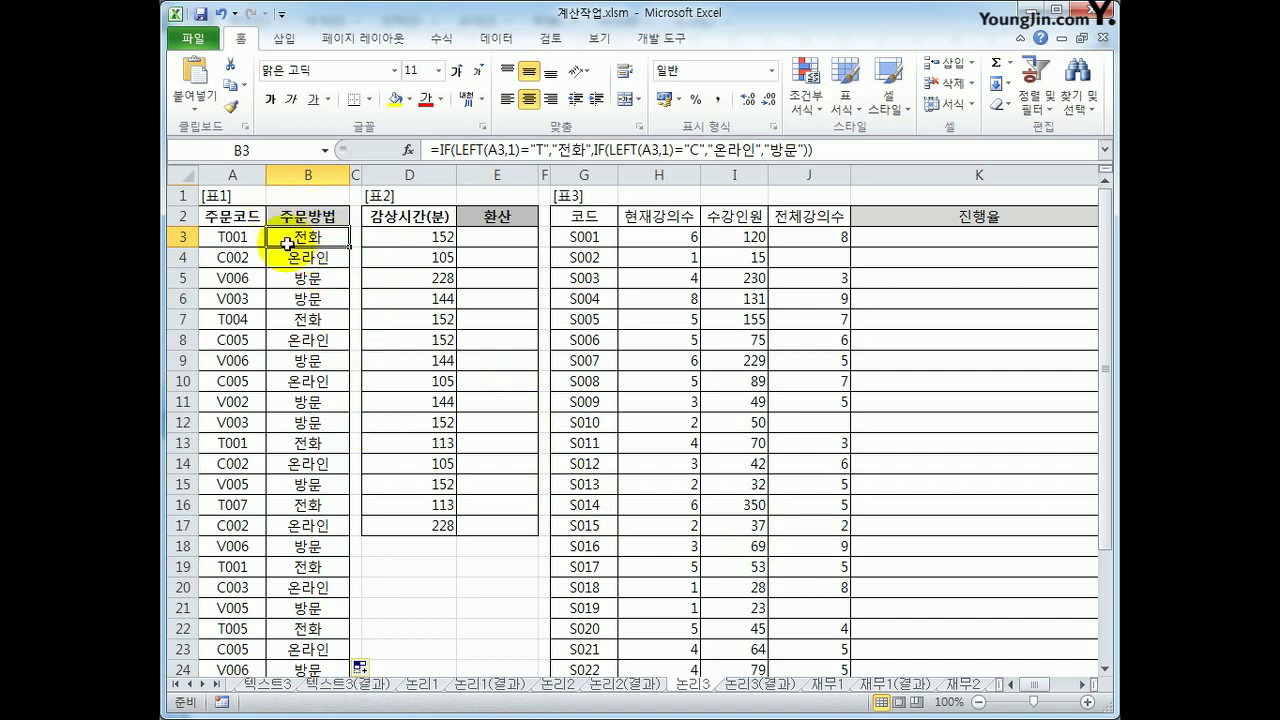
# Insert an empty column at column C, directly beside the 주문방법 column
pyautogui.click(355, 172)
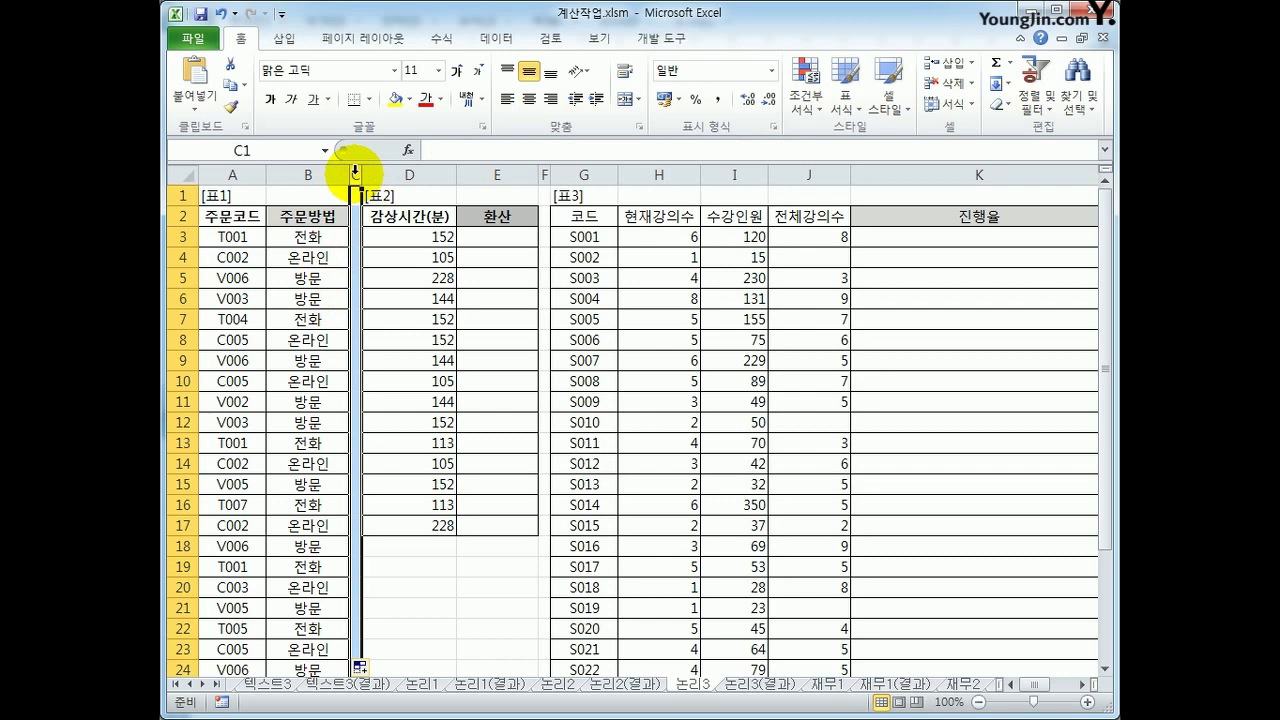
pyautogui.rightClick(355, 172)
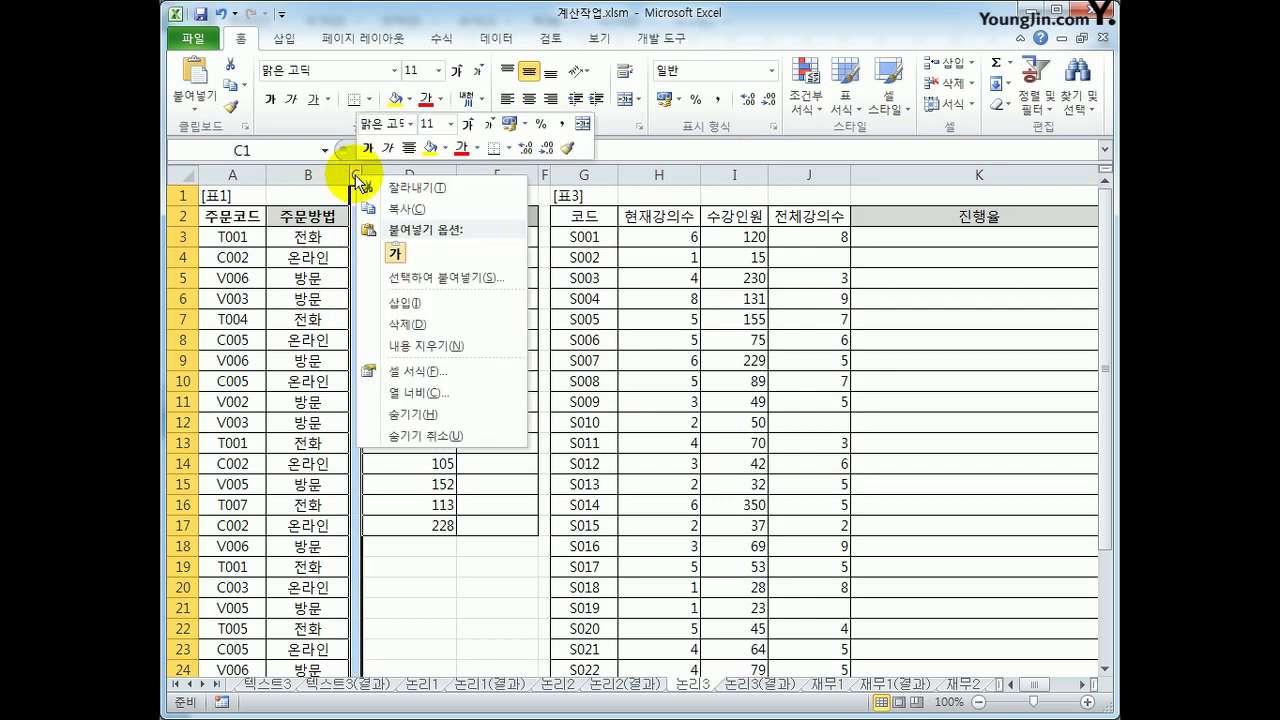
pyautogui.click(393, 305)
# Enter =COUNTIF(A3:A3,"T*") in C3 to count order codes starting with T
pyautogui.click(417, 237)
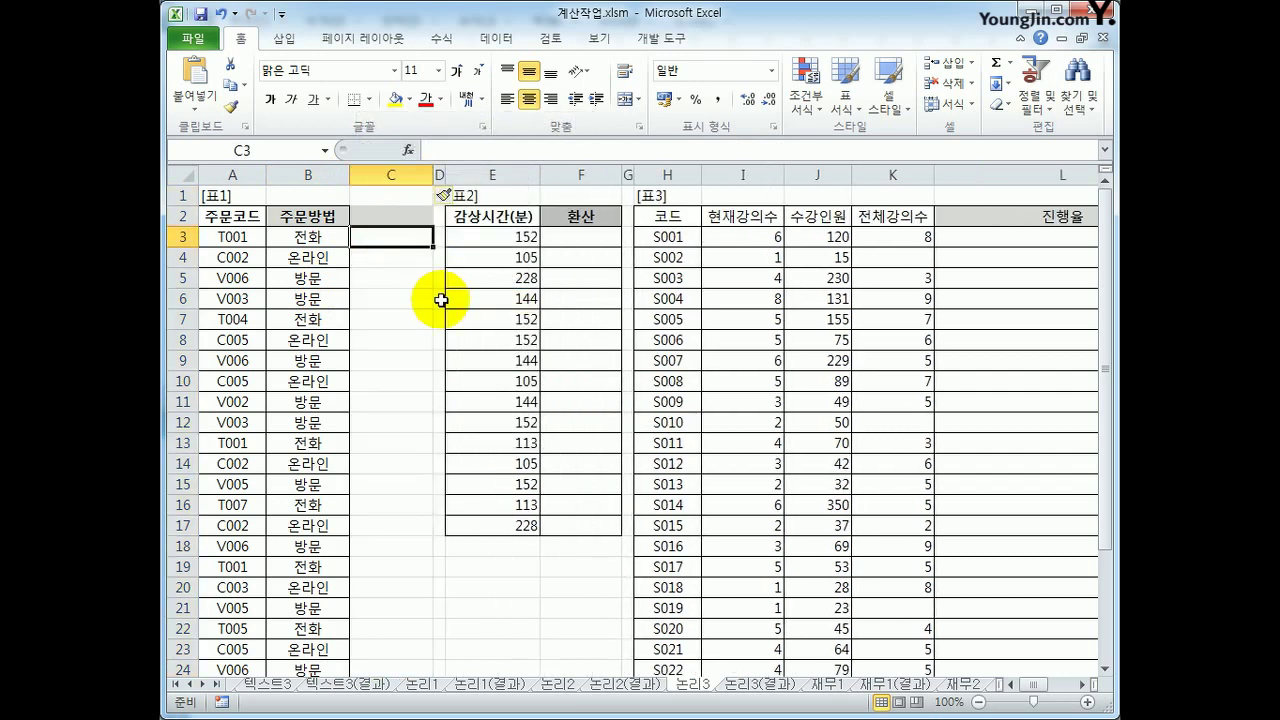
pyautogui.write('=')
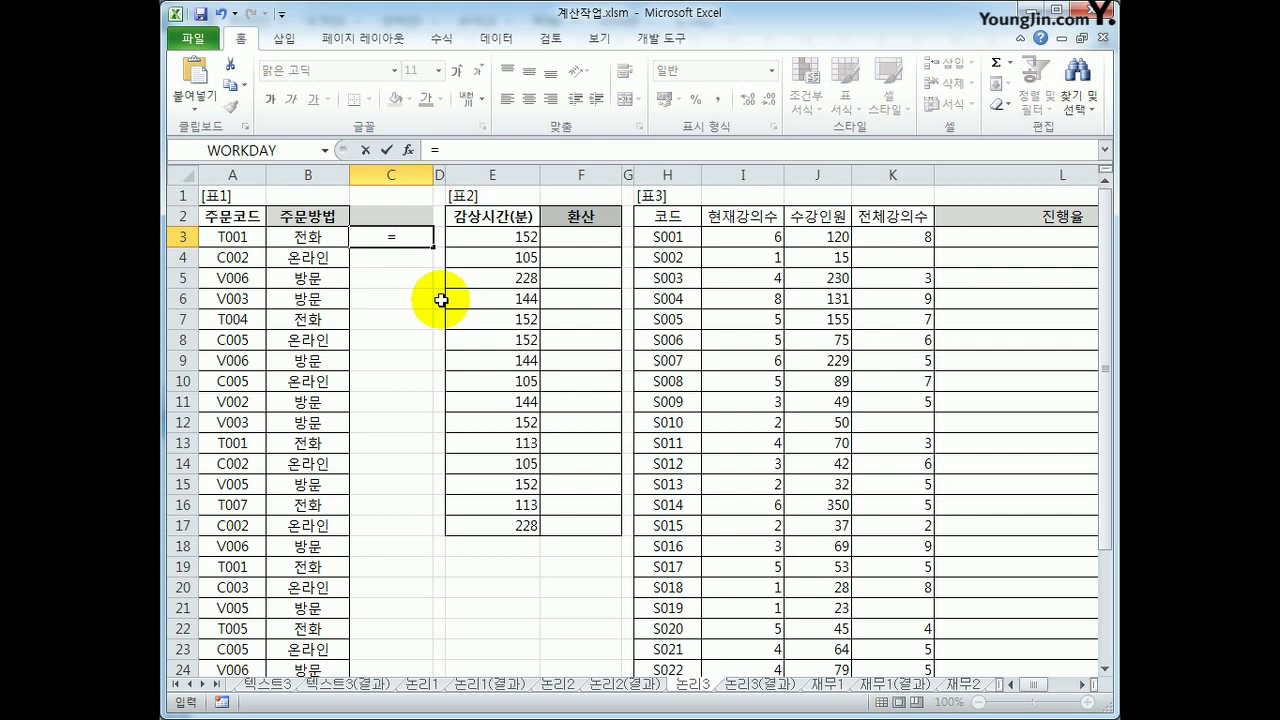
pyautogui.write('counti')
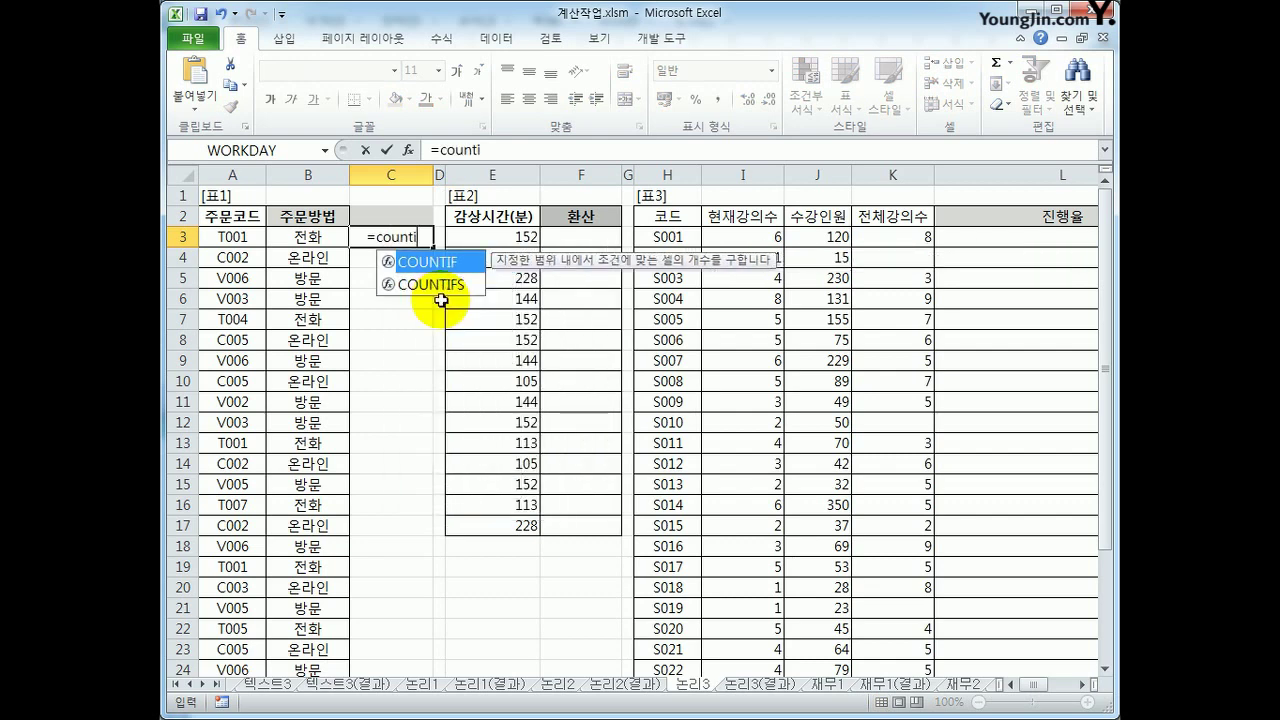
pyautogui.write('f(')
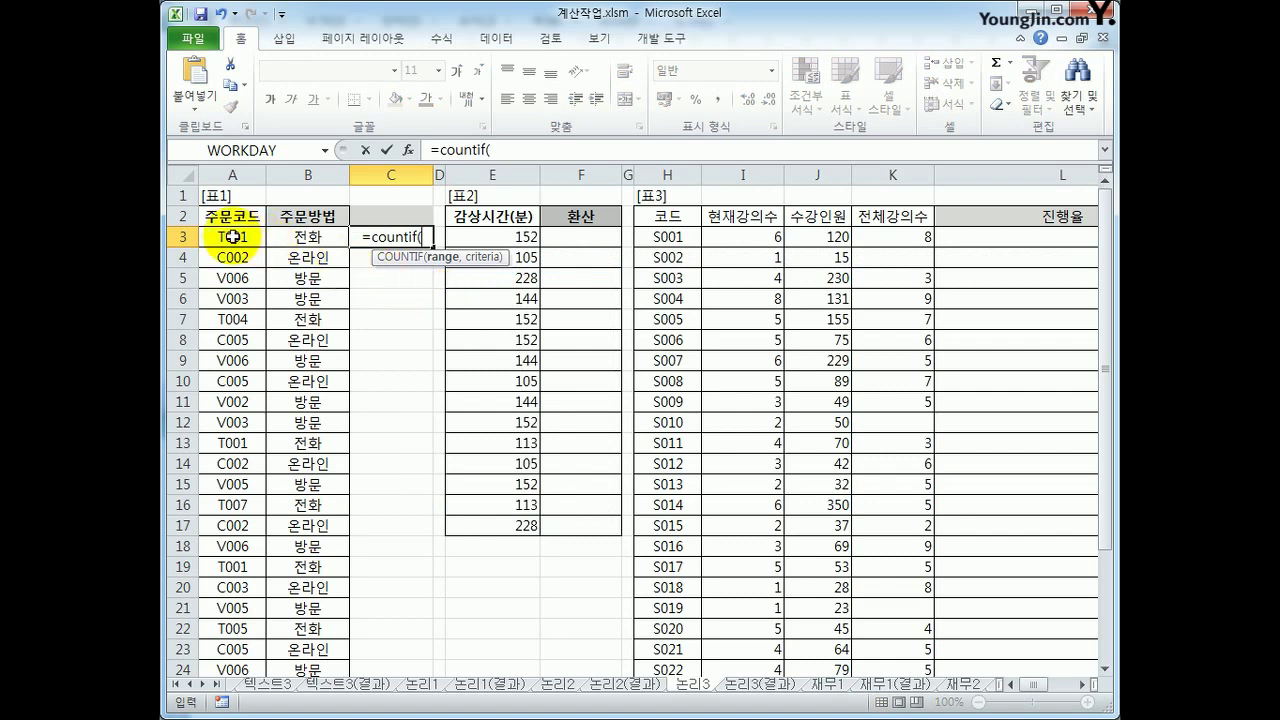
pyautogui.moveTo(232, 237)
pyautogui.mouseDown()
pyautogui.moveTo(244, 662)
pyautogui.moveTo(255, 243)
pyautogui.mouseUp()
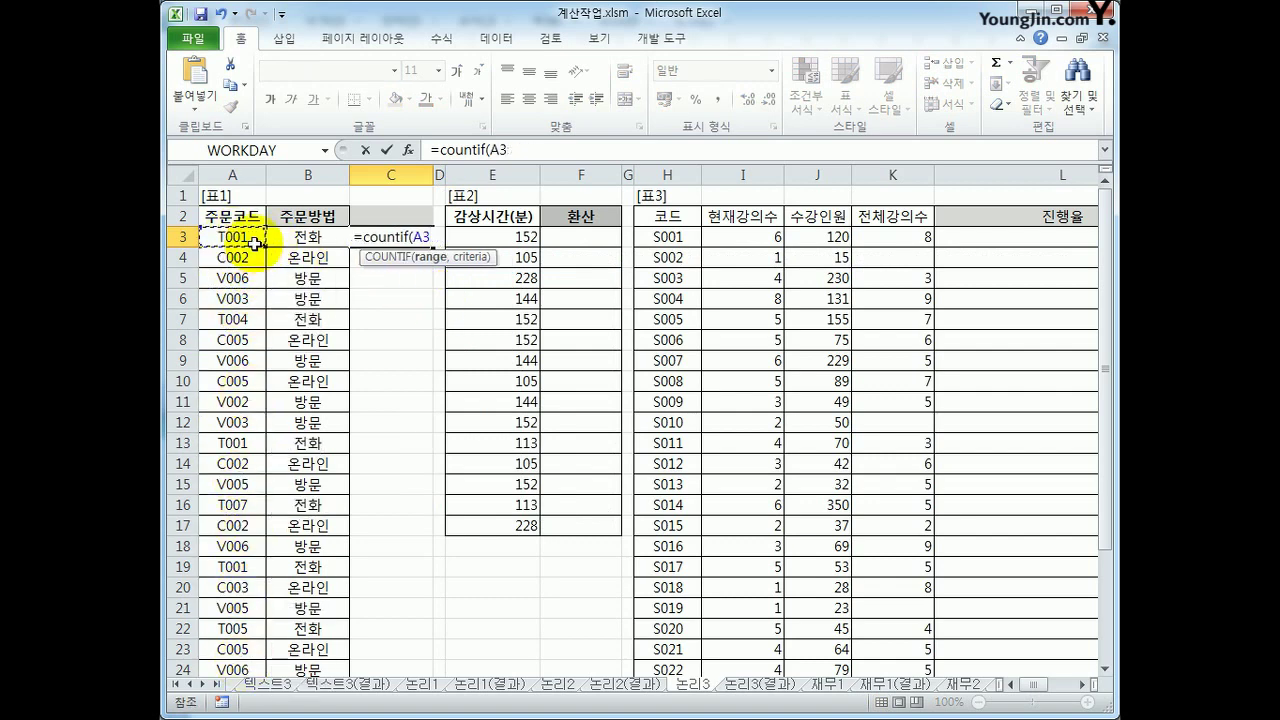
pyautogui.press('F8')
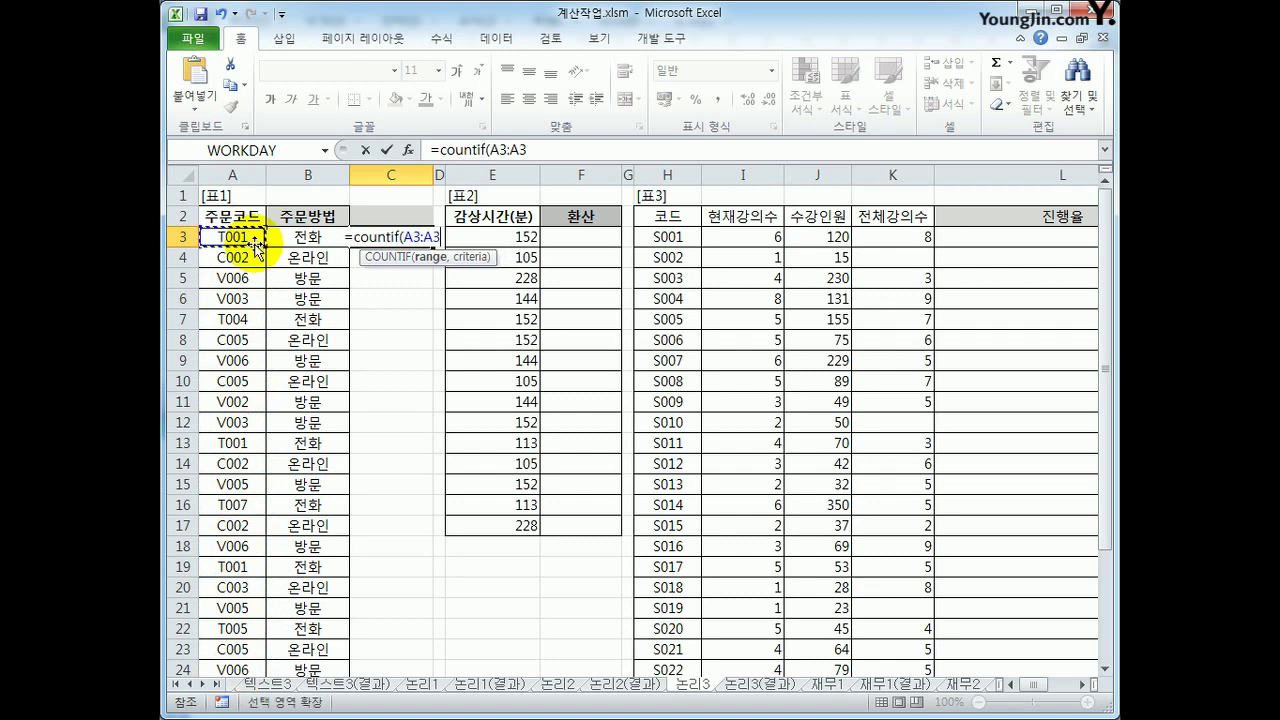
pyautogui.write(',')
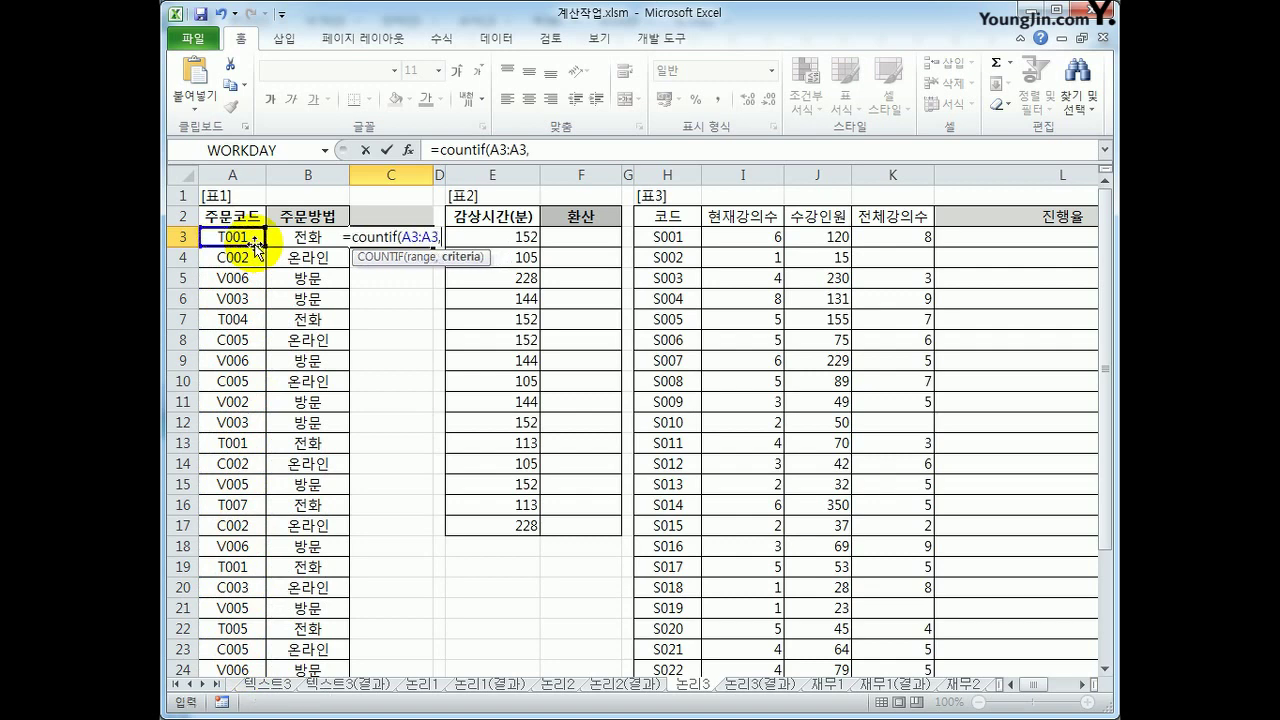
pyautogui.write('"T')
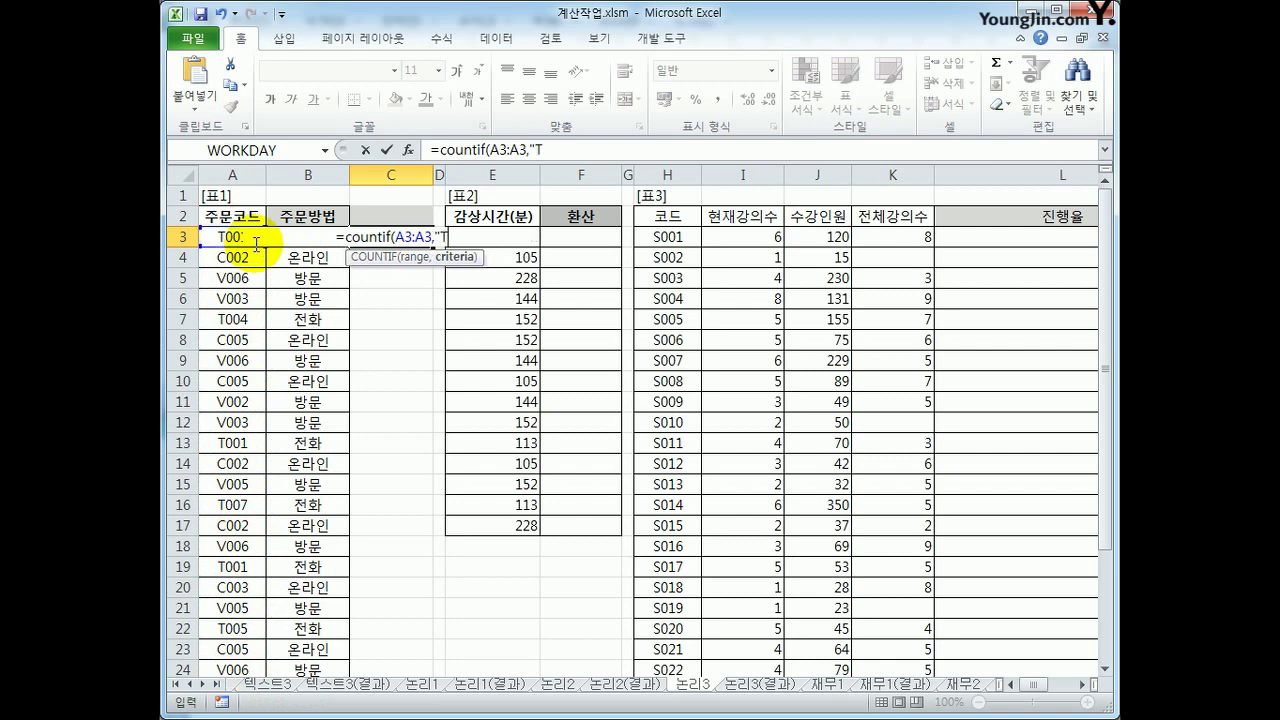
pyautogui.write('*"')
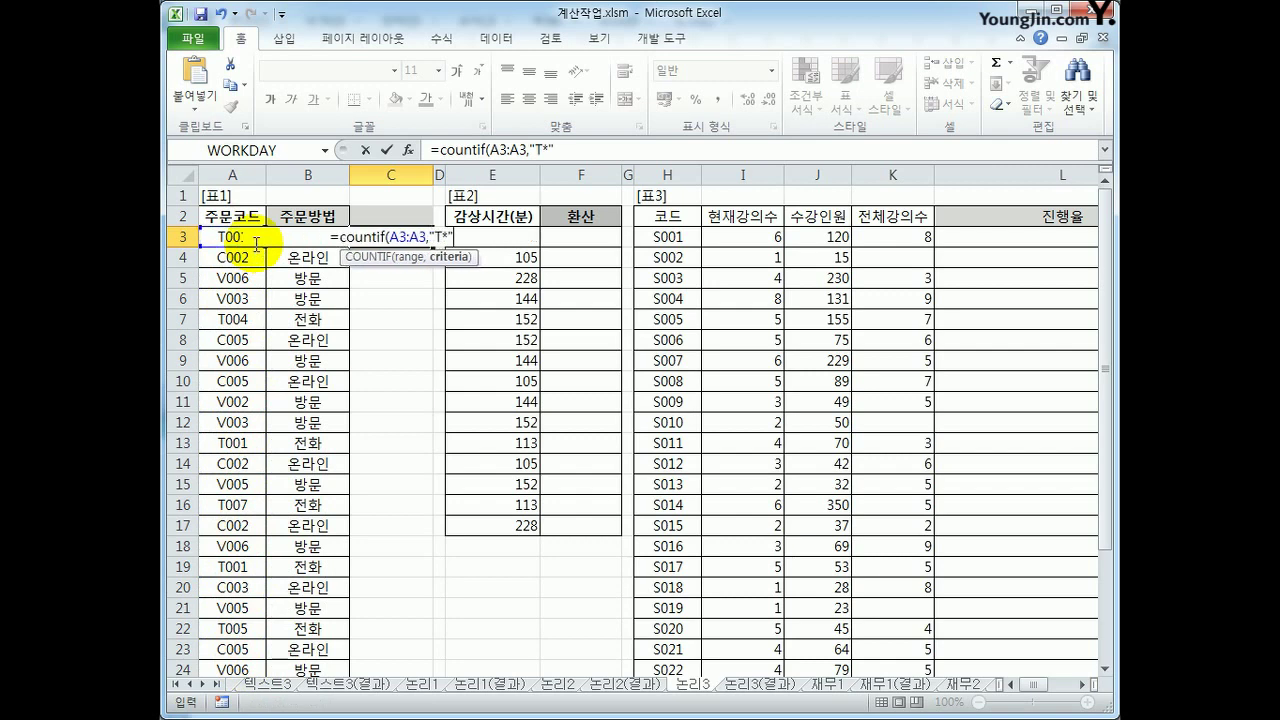
pyautogui.write(')')
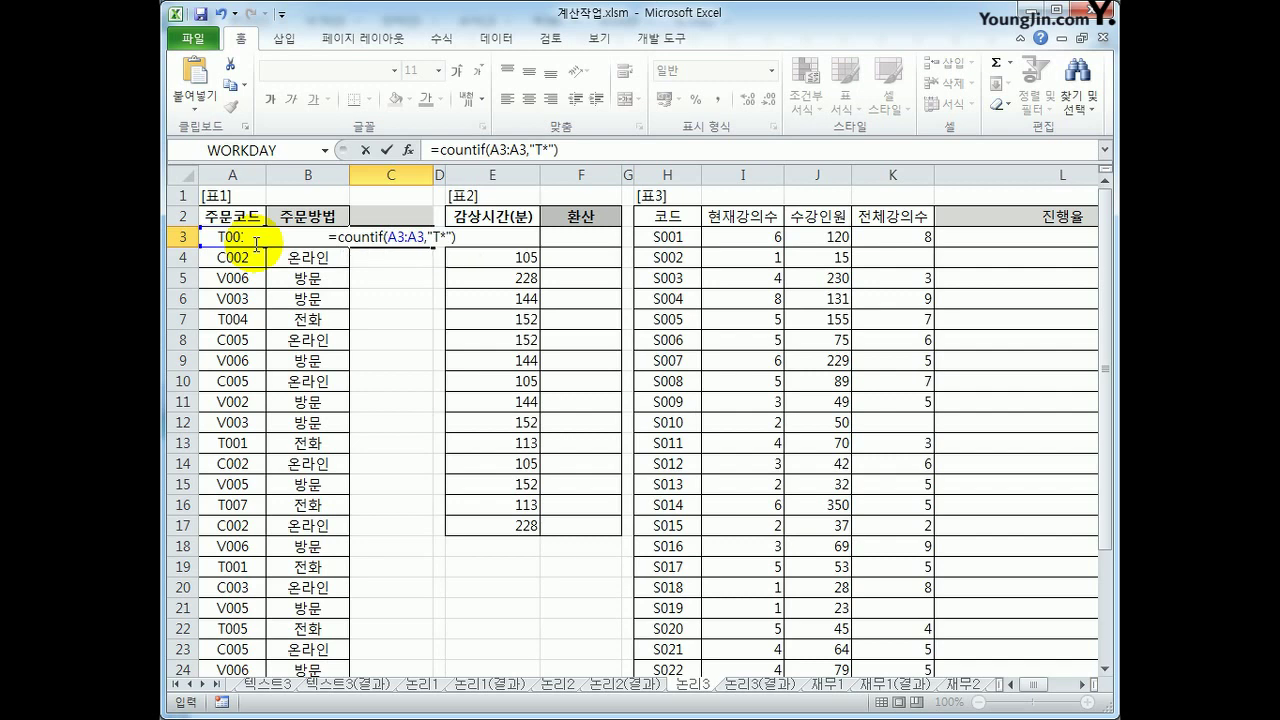
pyautogui.press('Return')
# Fill the C3 COUNTIF formula down column C alongside the 주문방법 entries
pyautogui.press('Down')
pyautogui.press('Up')
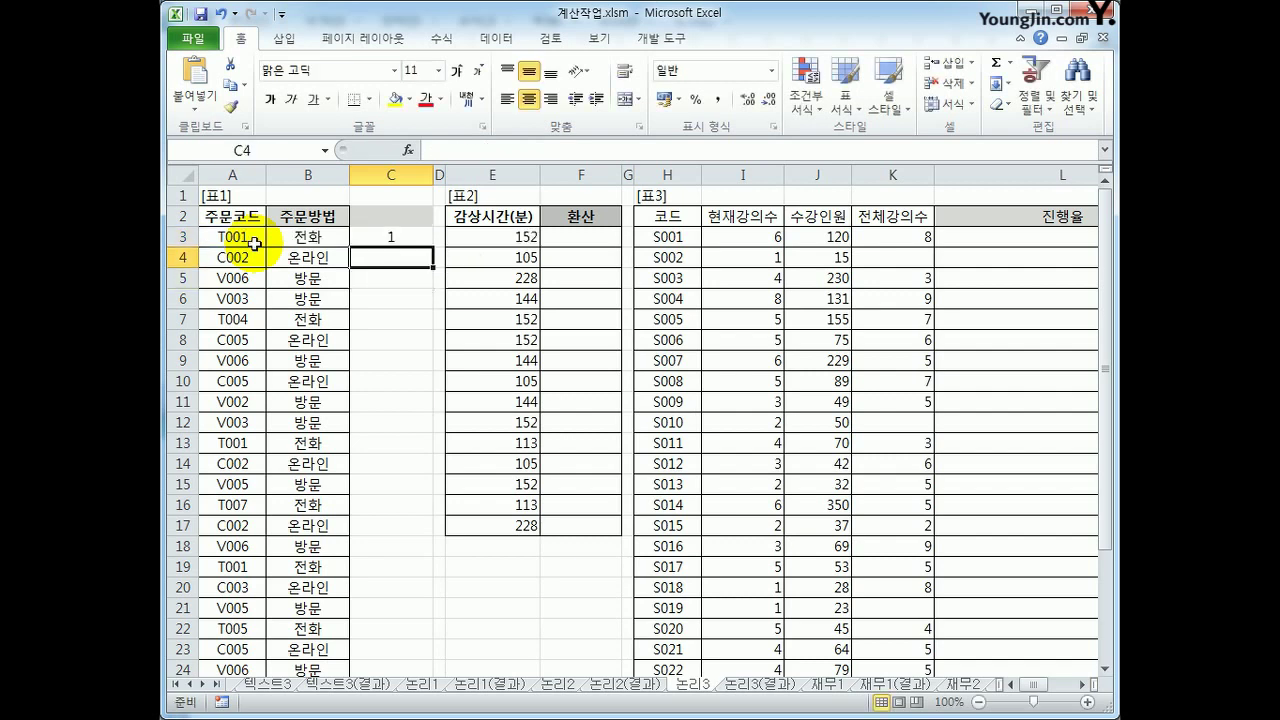
pyautogui.press('Up')
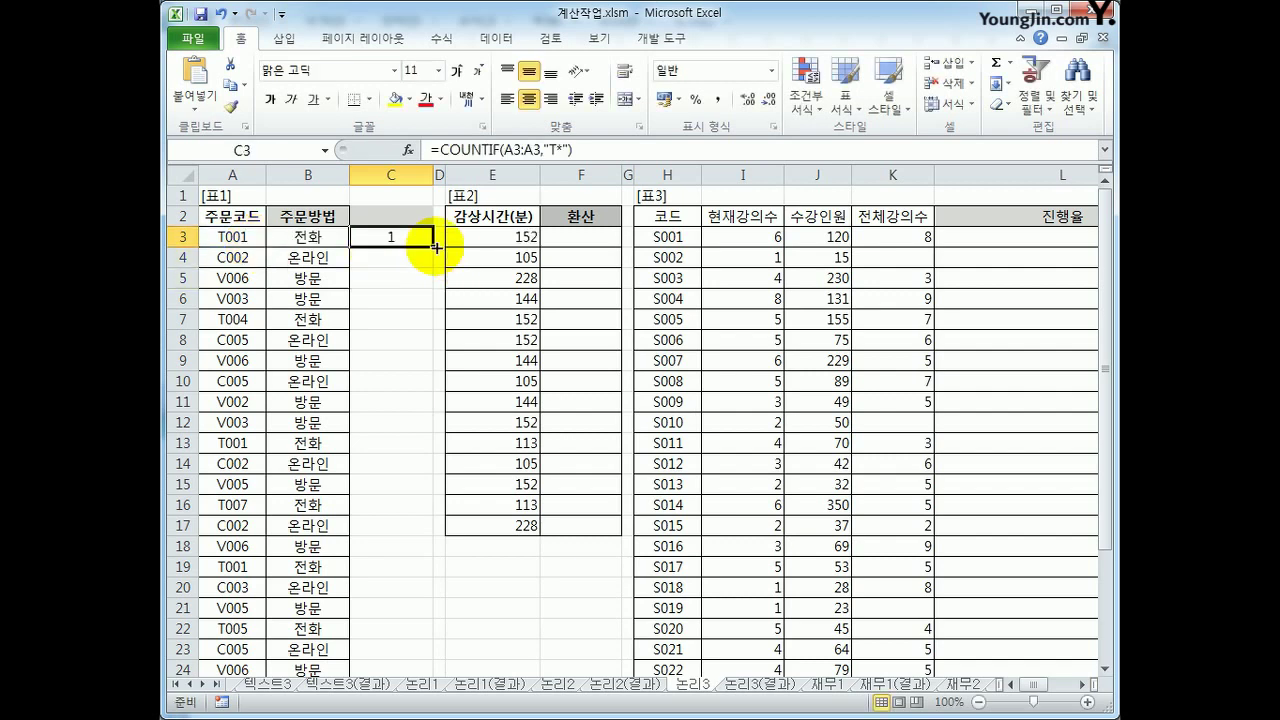
pyautogui.doubleClick(432, 246)
# Examine which range the COUNTIF formulas in C3, C7 and C13 refer to and how it relates to each 주문코드
pyautogui.click(232, 242)
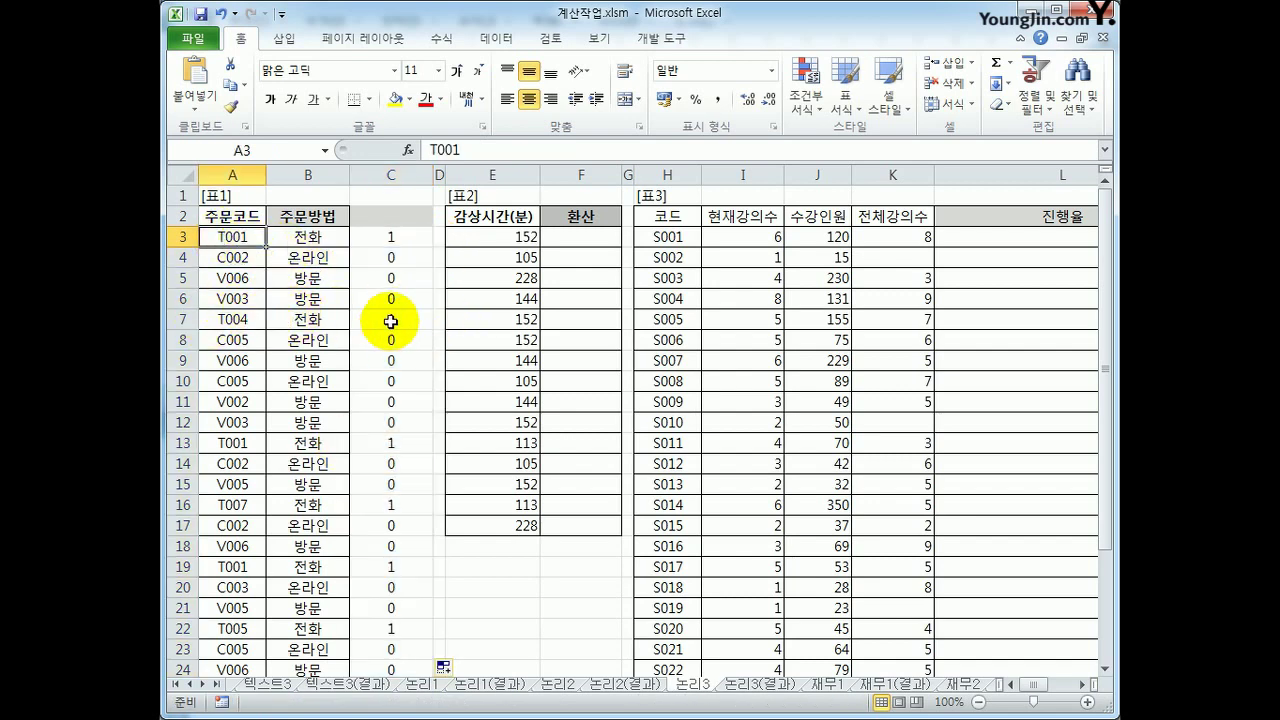
pyautogui.click(391, 319)
pyautogui.click(400, 237)
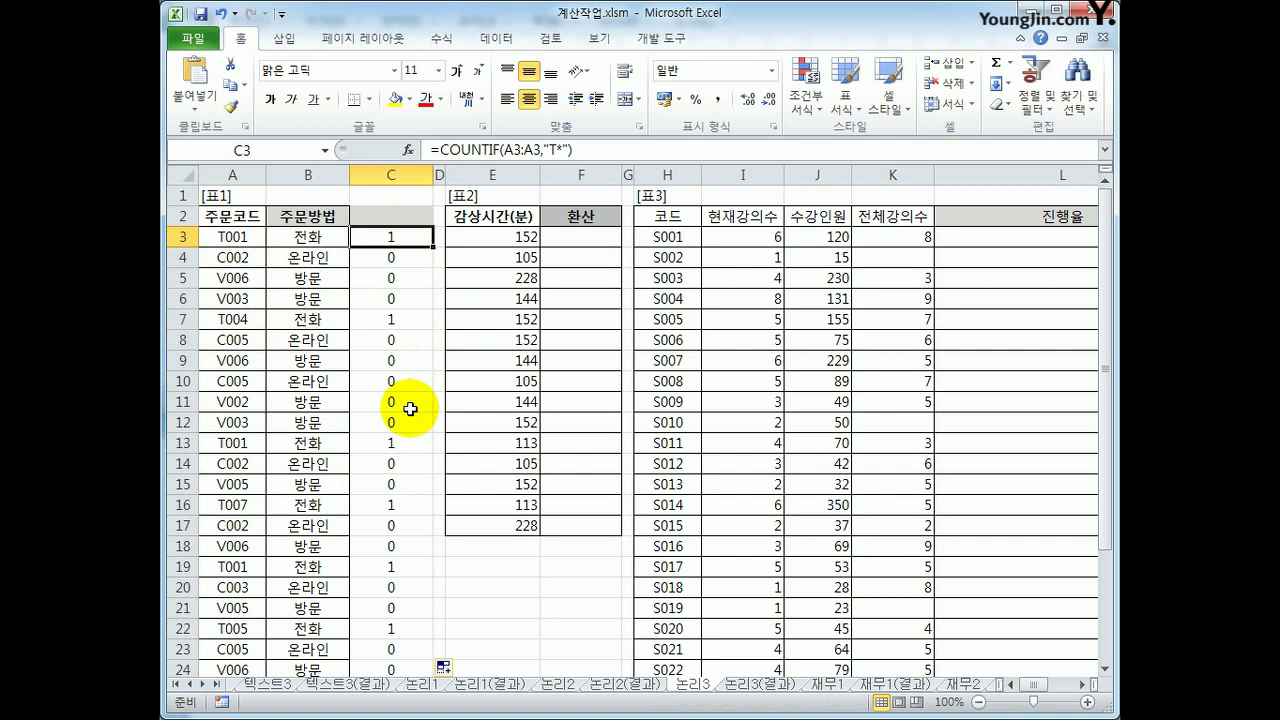
pyautogui.click(398, 320)
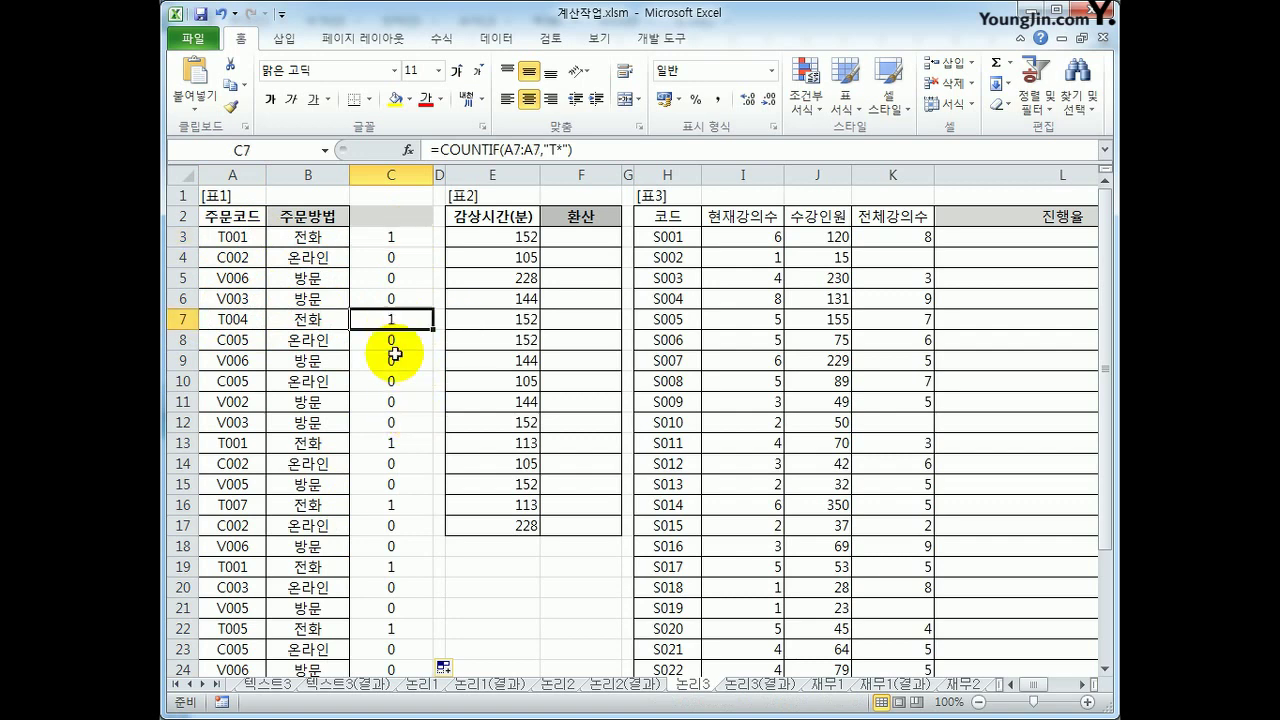
pyautogui.click(400, 442)
pyautogui.click(399, 237)
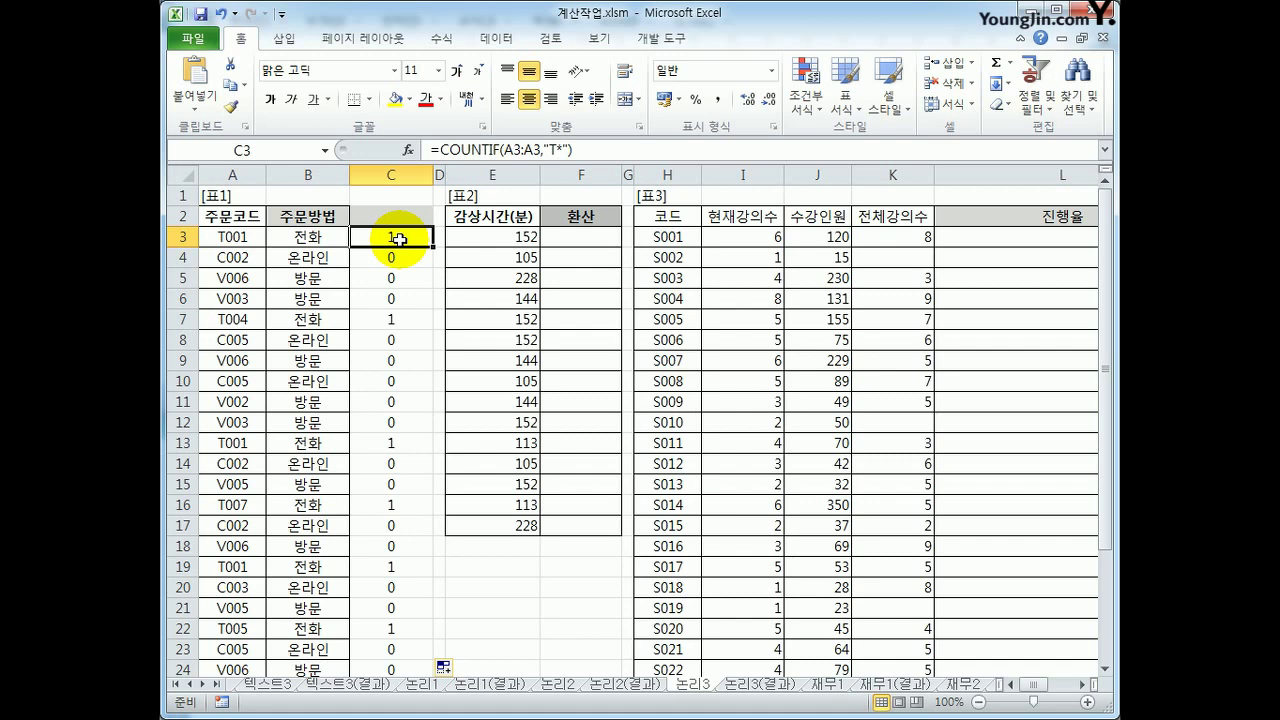
pyautogui.click(505, 150)
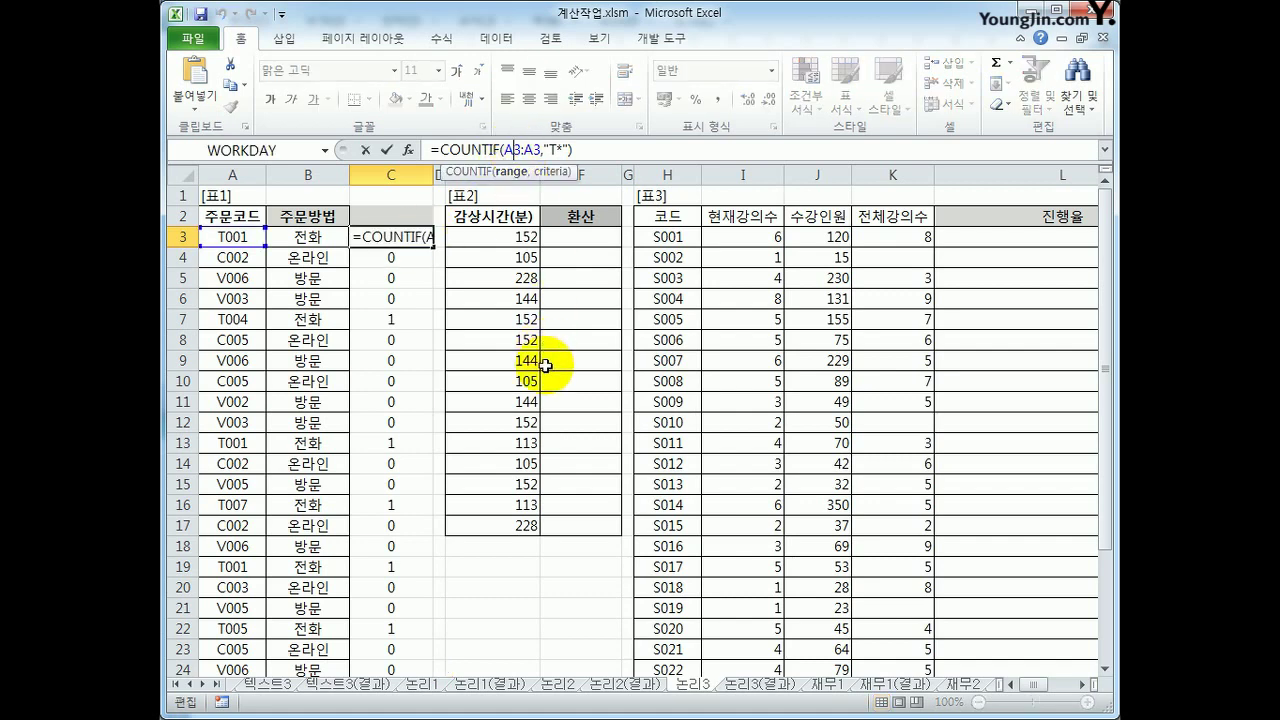
pyautogui.doubleClick(512, 150)
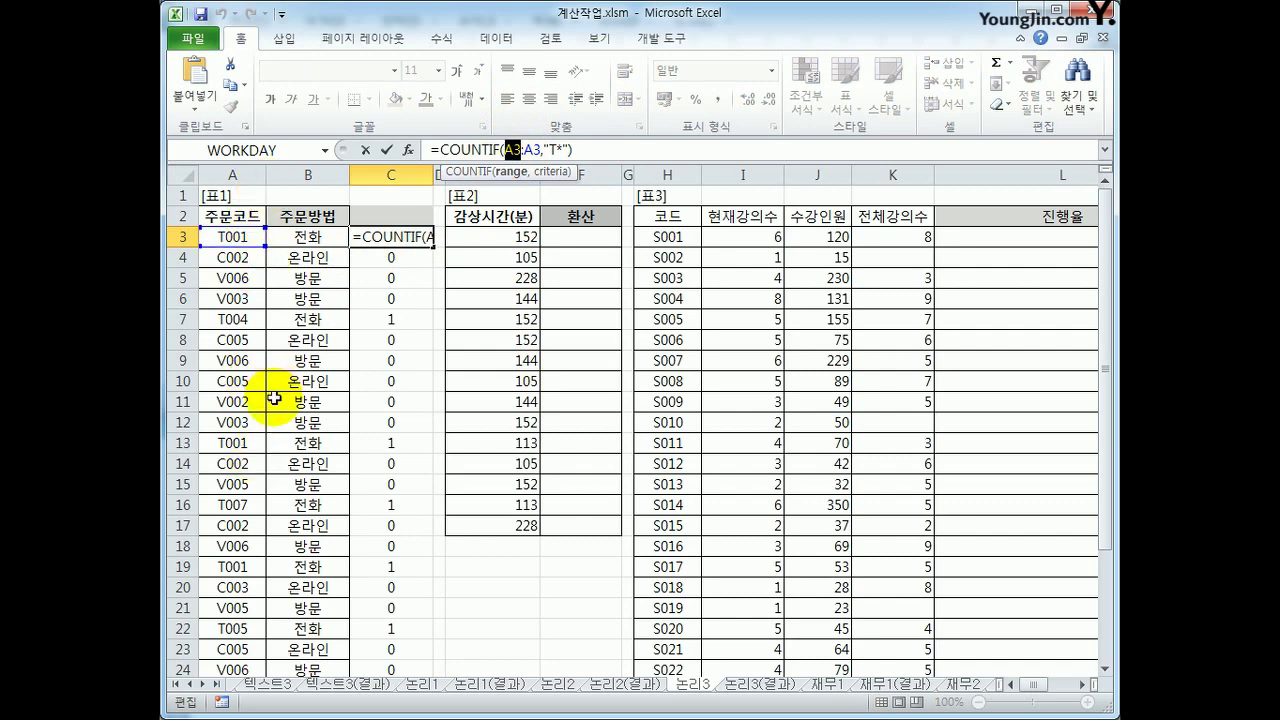
pyautogui.press('Escape')
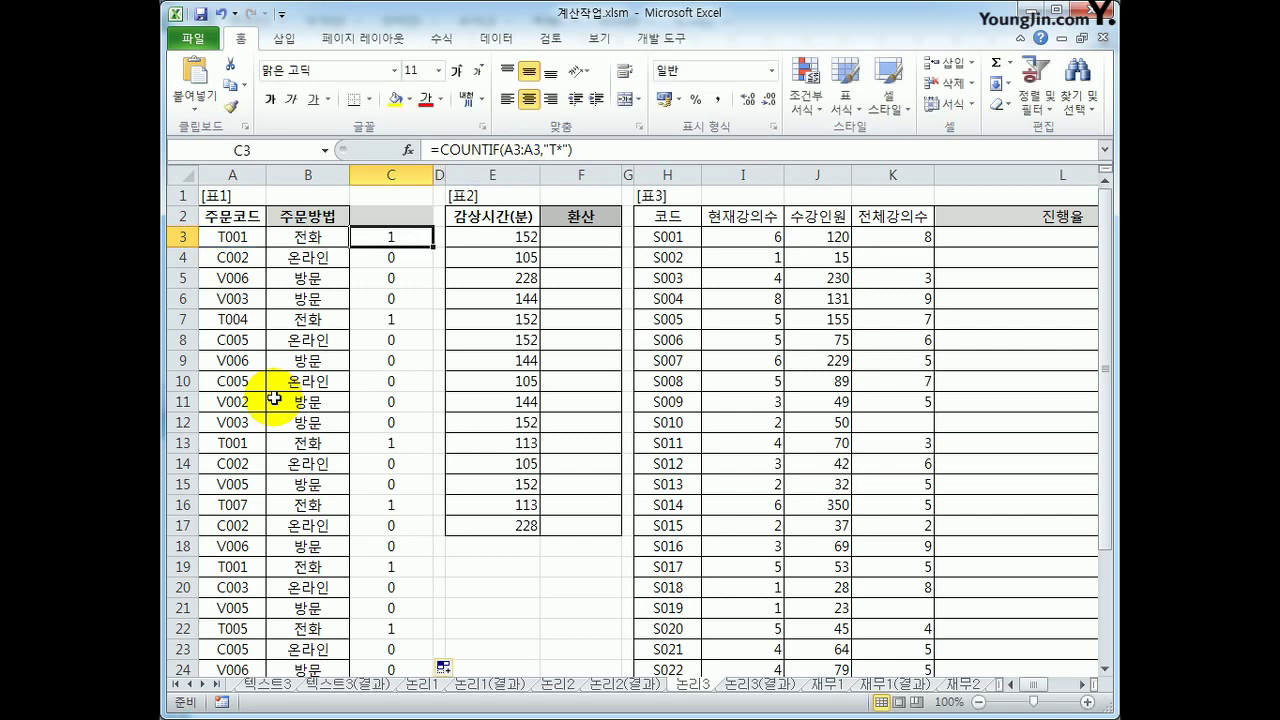
pyautogui.click(390, 316)
pyautogui.click(575, 150)
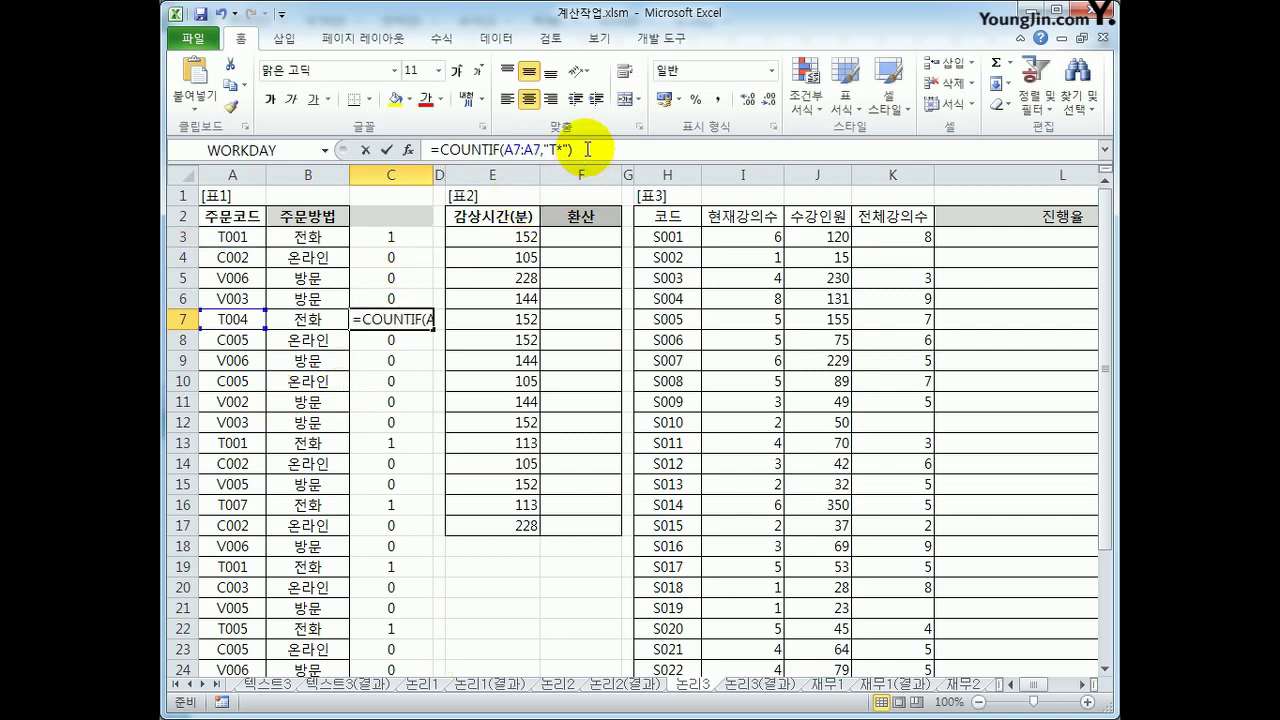
pyautogui.press('Escape')
pyautogui.click(394, 443)
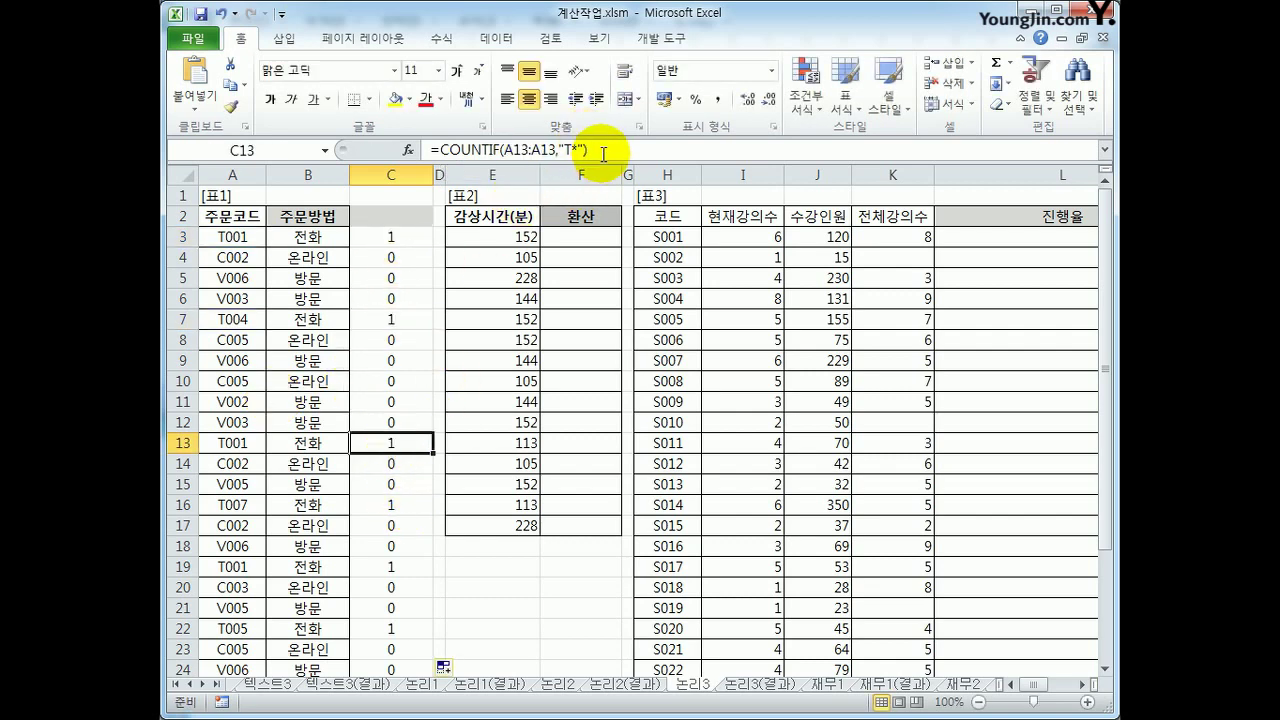
pyautogui.click(588, 147)
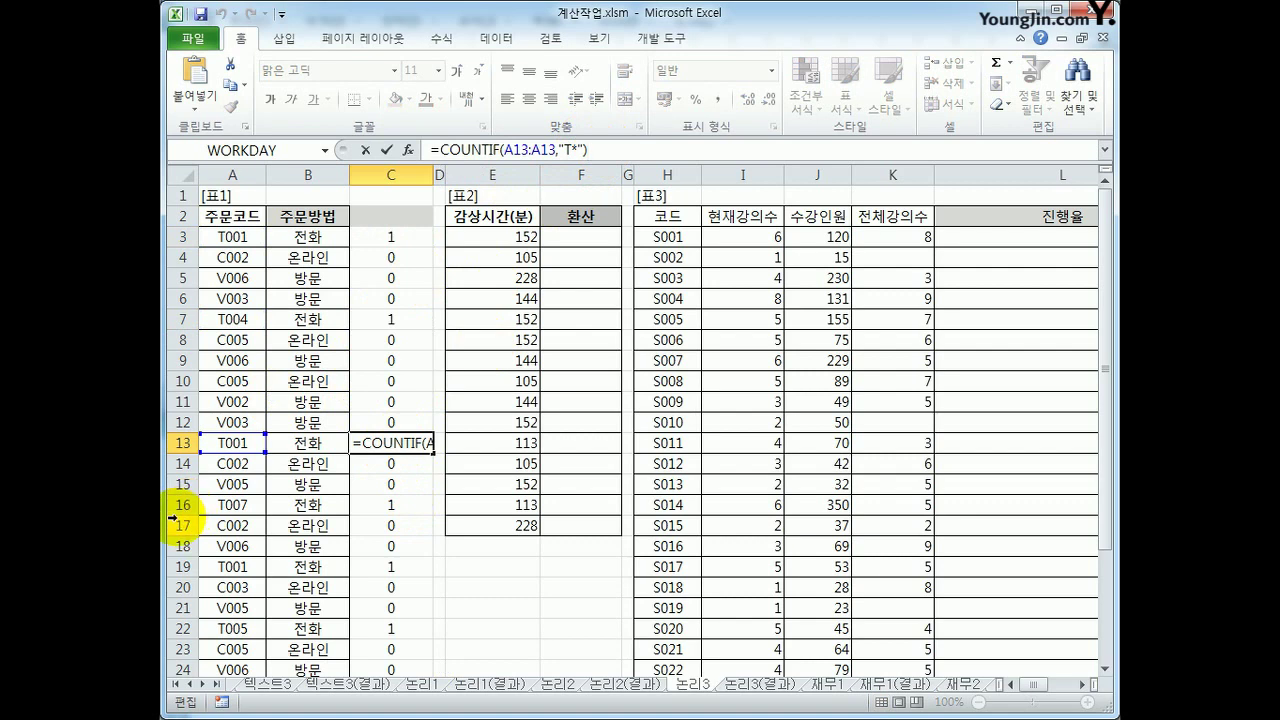
pyautogui.press('Escape')
# Make the start of the COUNTIF range in C3 absolute as $A$3:A3 and refill the formula down column C
pyautogui.click(395, 240)
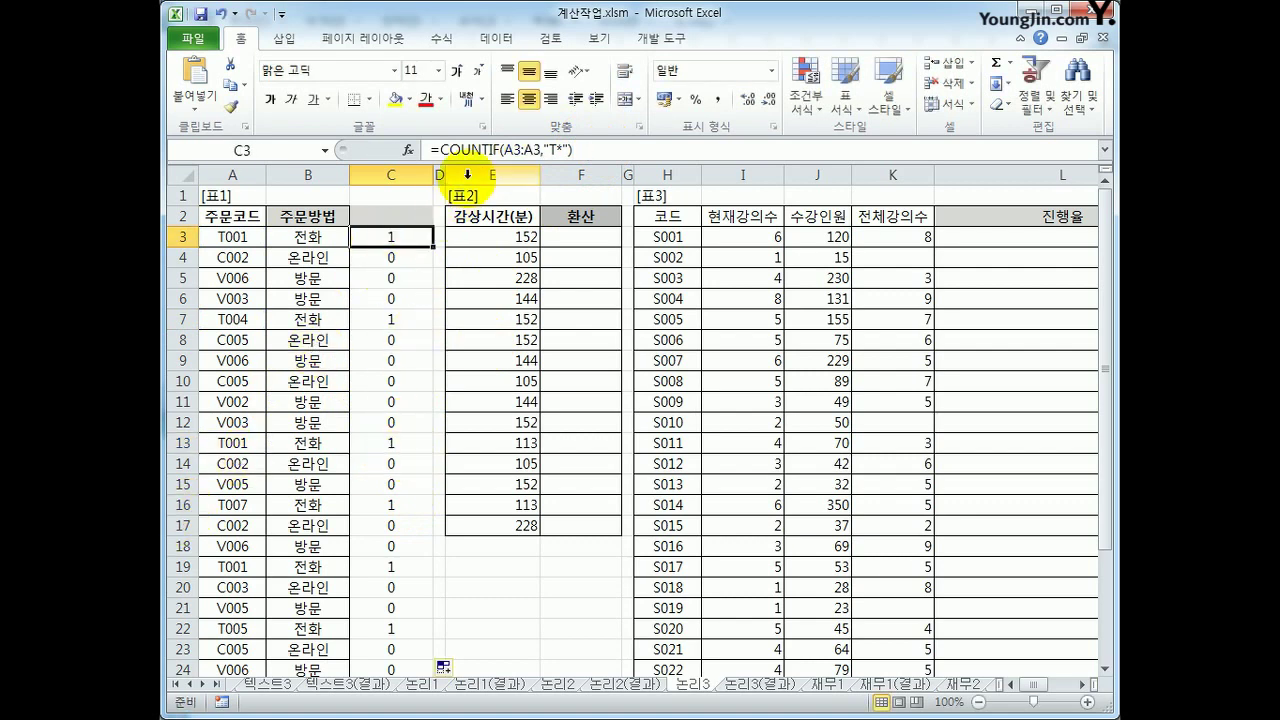
pyautogui.doubleClick(512, 150)
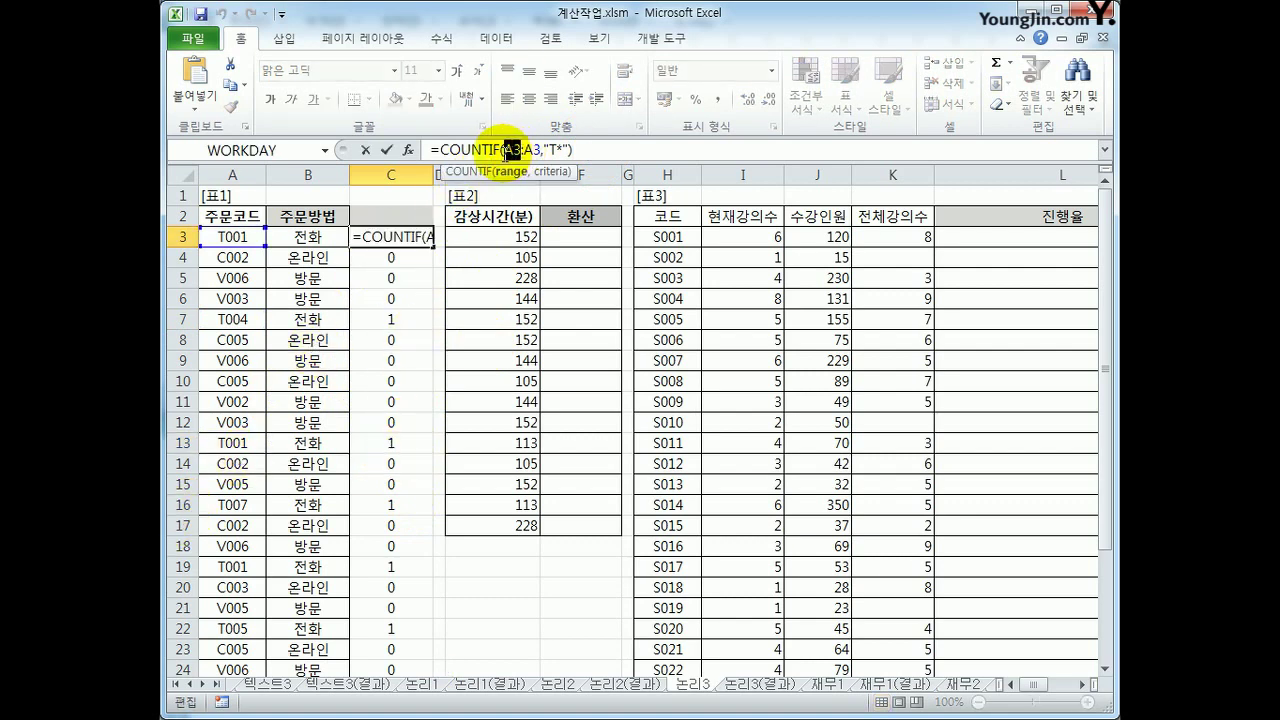
pyautogui.press('F4')
pyautogui.press('Return')
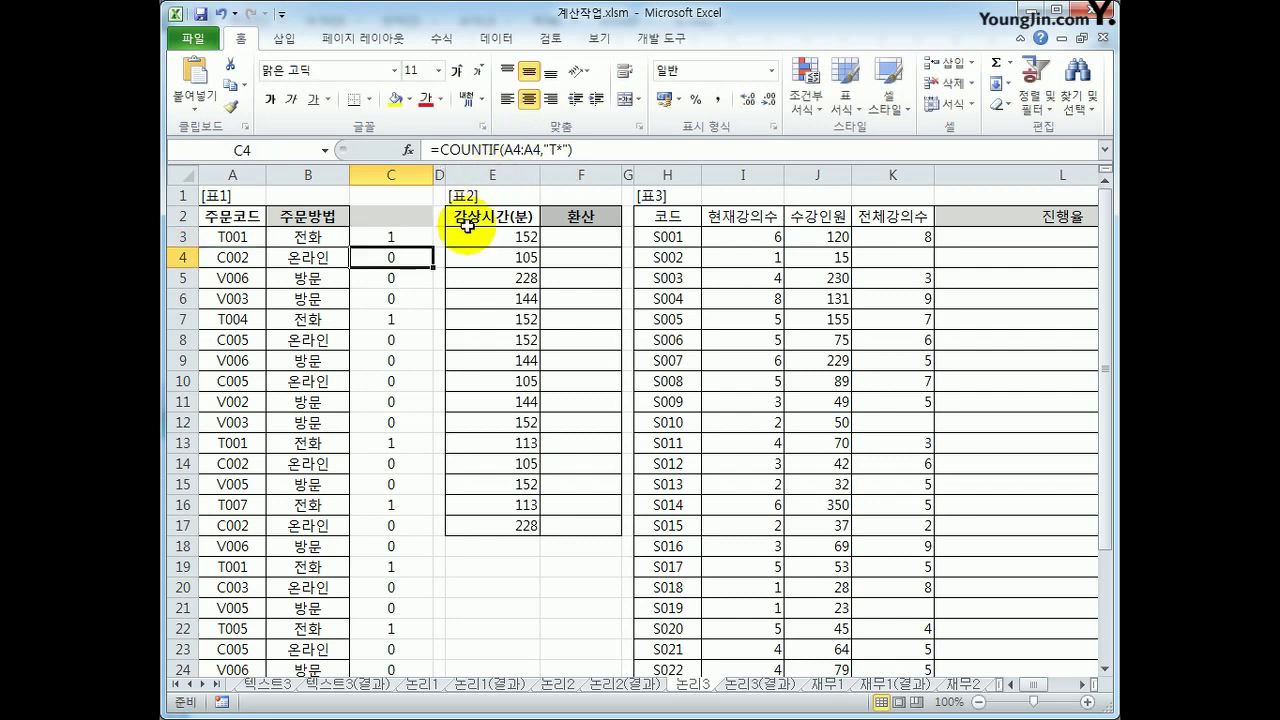
pyautogui.click(422, 238)
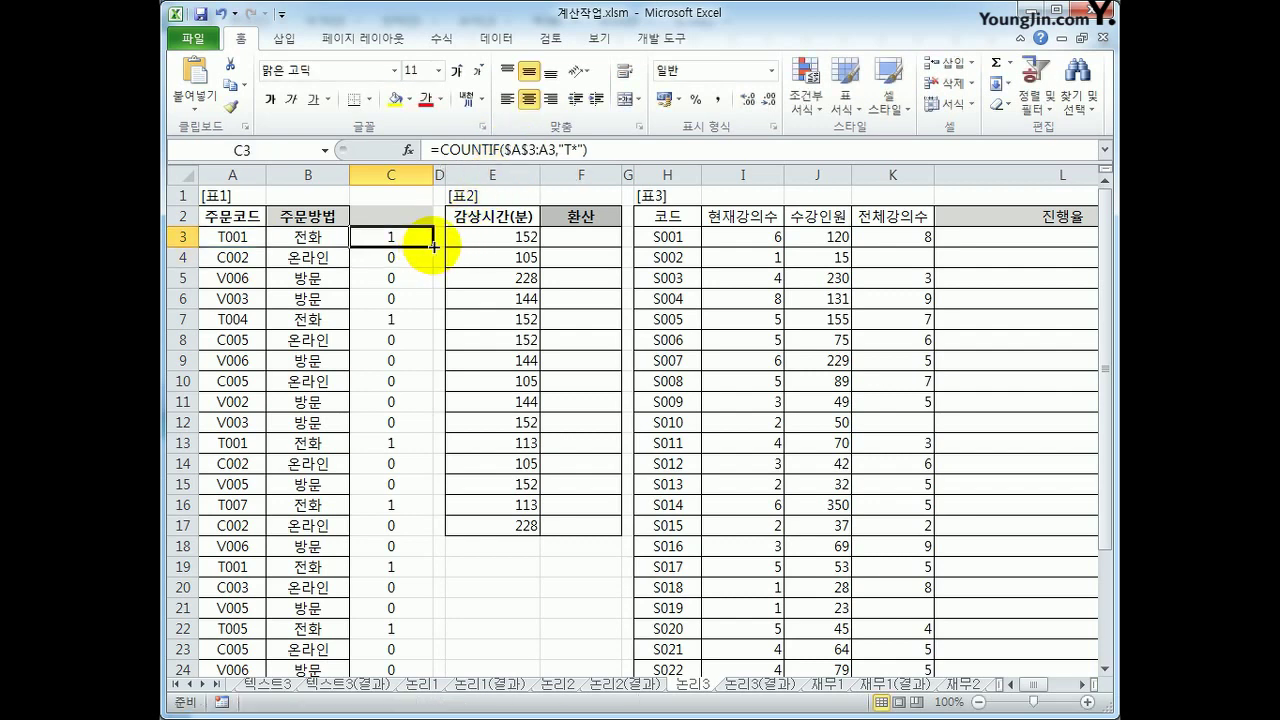
pyautogui.doubleClick(430, 246)
# Examine the expanding COUNTIF ranges in C7 and C13 and compare the running counts in column C
pyautogui.click(391, 318)
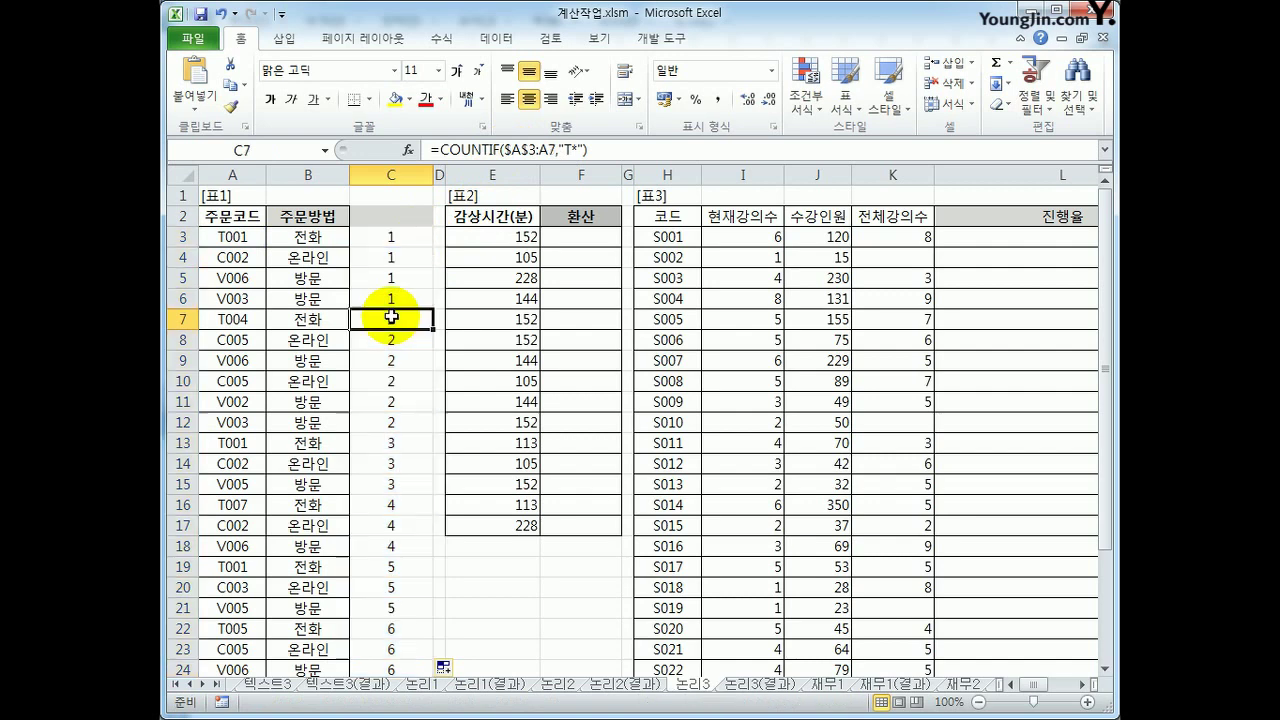
pyautogui.click(585, 150)
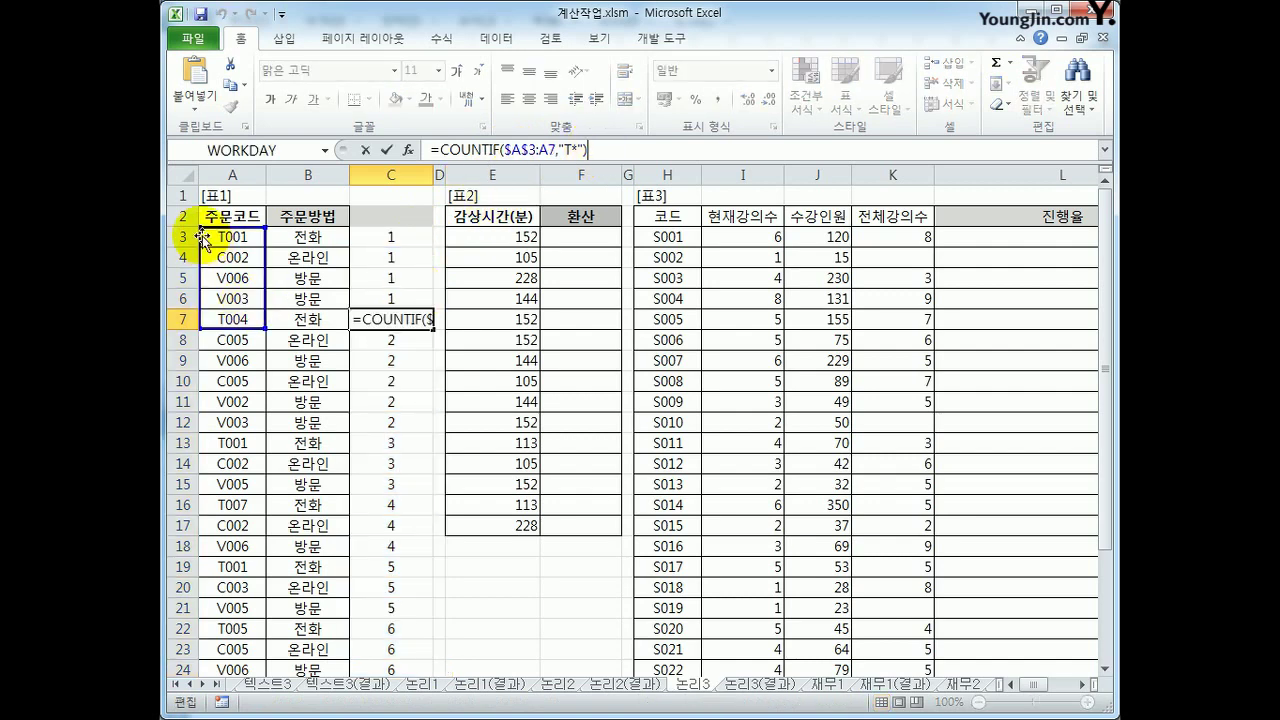
pyautogui.click(356, 445)
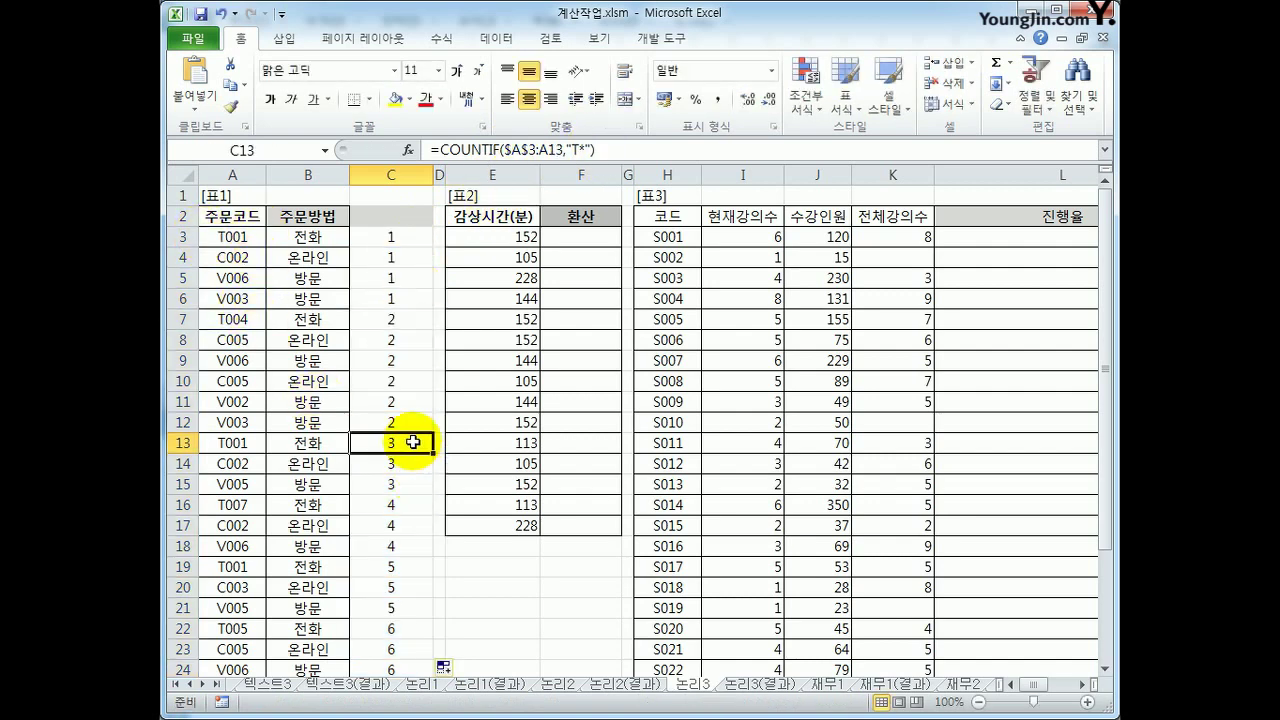
pyautogui.click(632, 152)
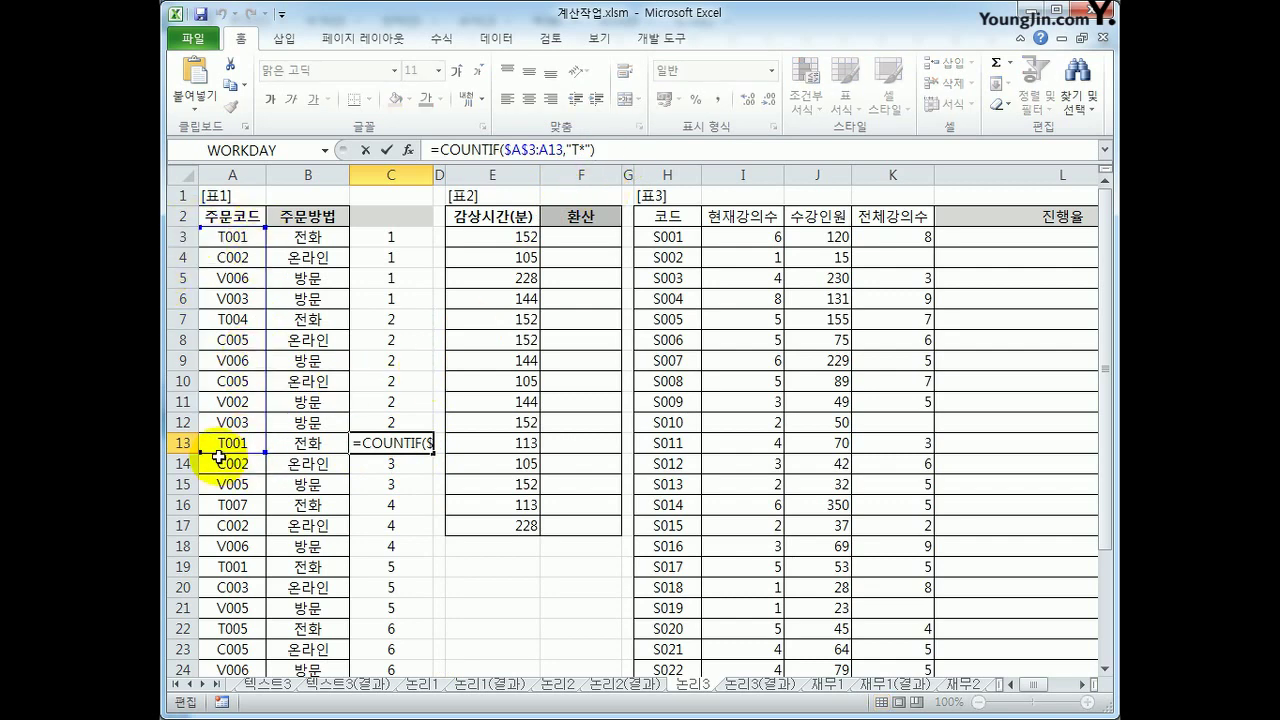
pyautogui.press('Escape')
pyautogui.moveTo(408, 254); pyautogui.dragTo(400, 425)
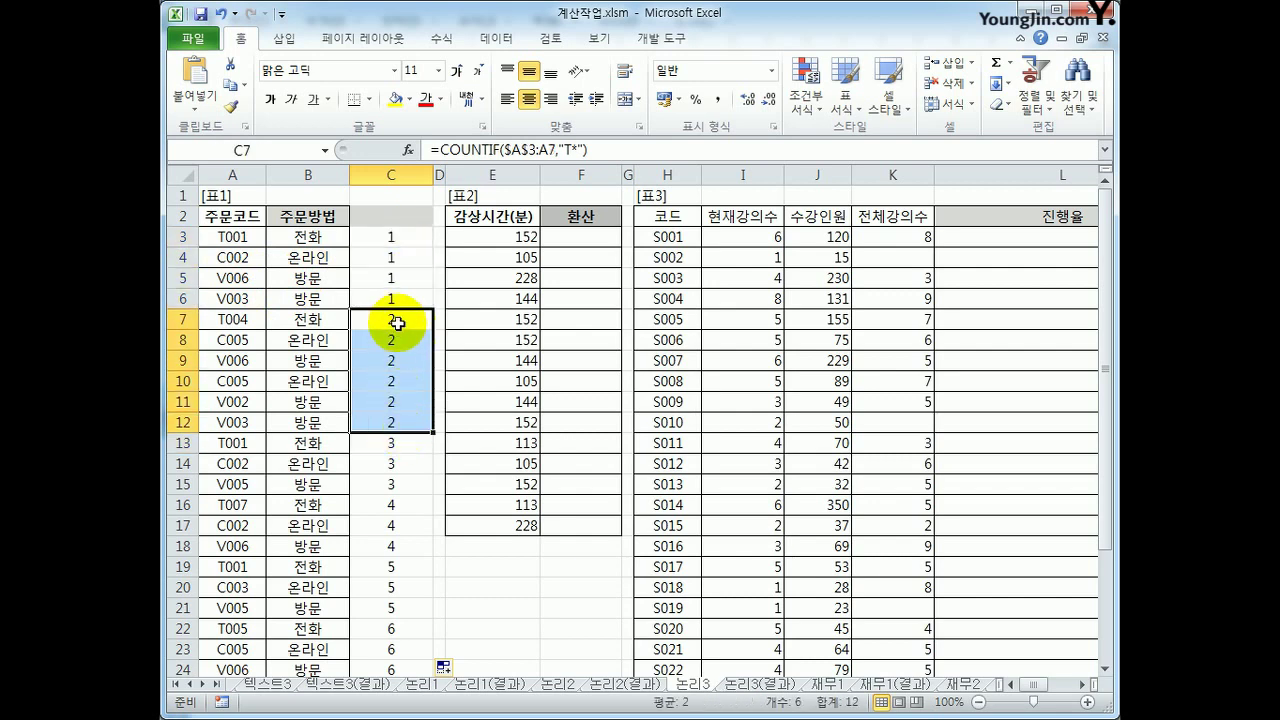
pyautogui.moveTo(397, 320); pyautogui.dragTo(398, 424)
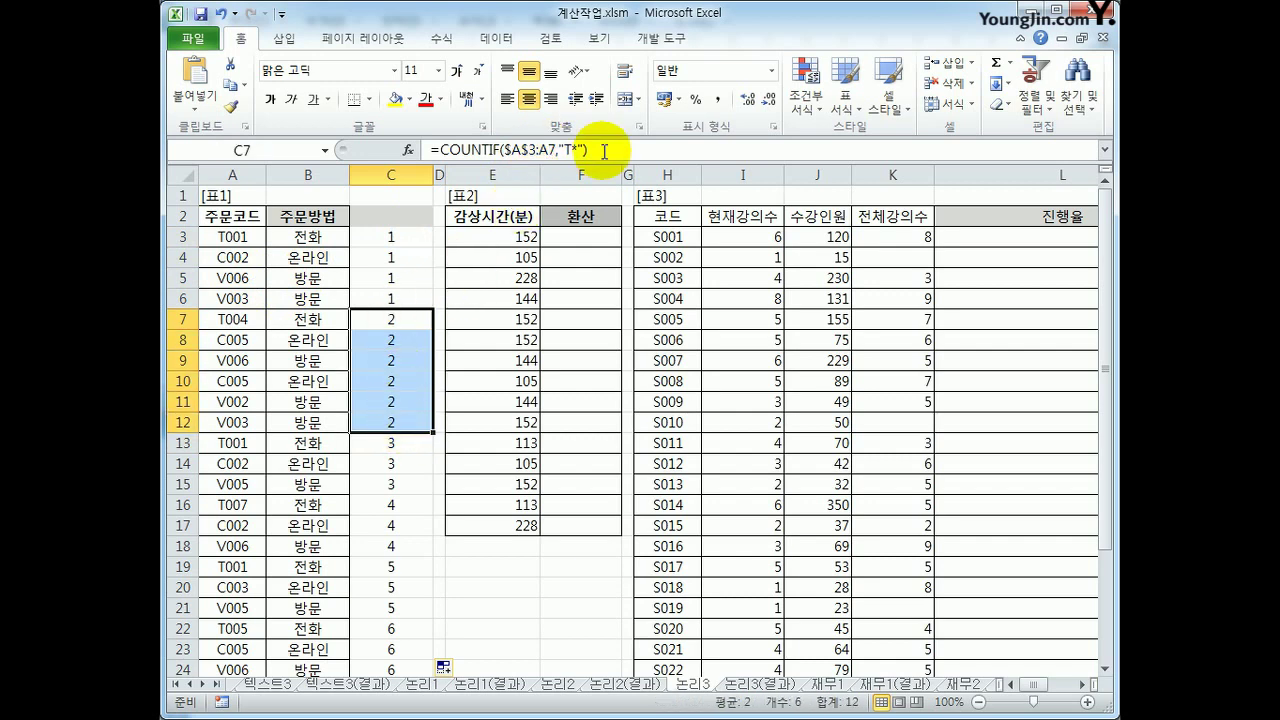
pyautogui.moveTo(598, 150); pyautogui.dragTo(426, 150)
pyautogui.press('Escape')
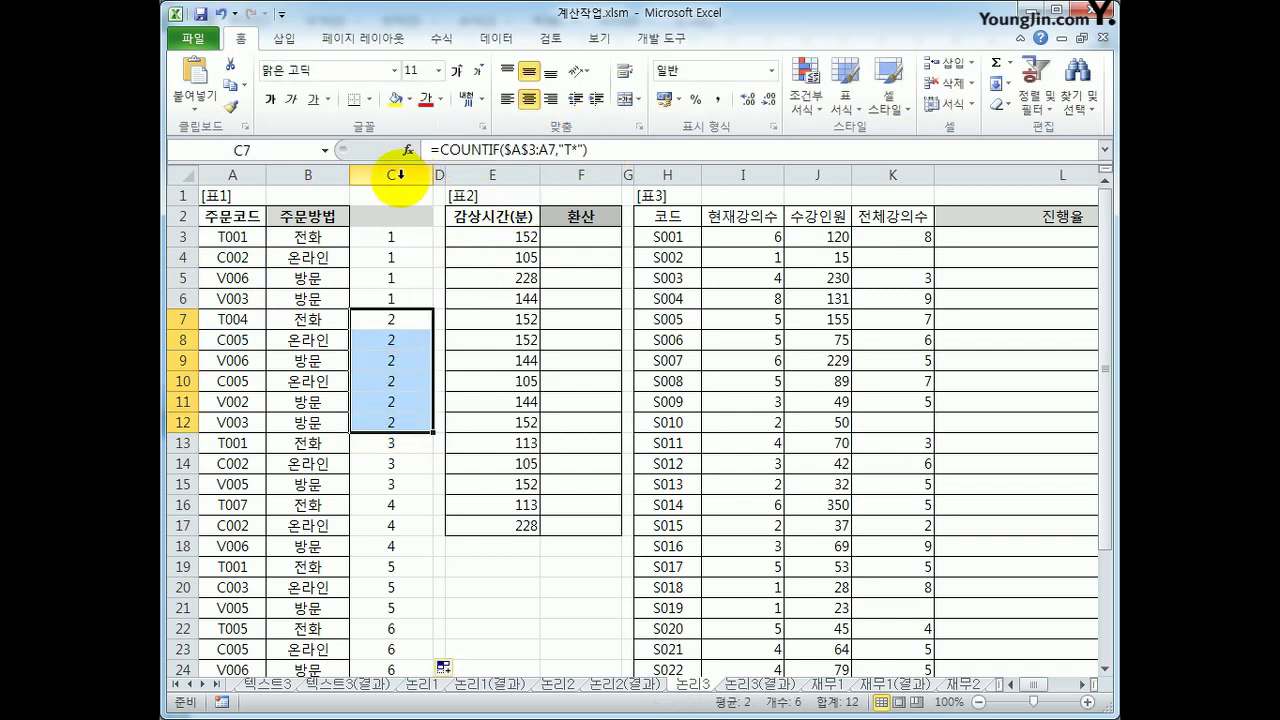
# Delete the COUNTIF helper column C between 표1 and 표2
pyautogui.click(390, 175)
pyautogui.rightClick(398, 177)
pyautogui.click(460, 326)
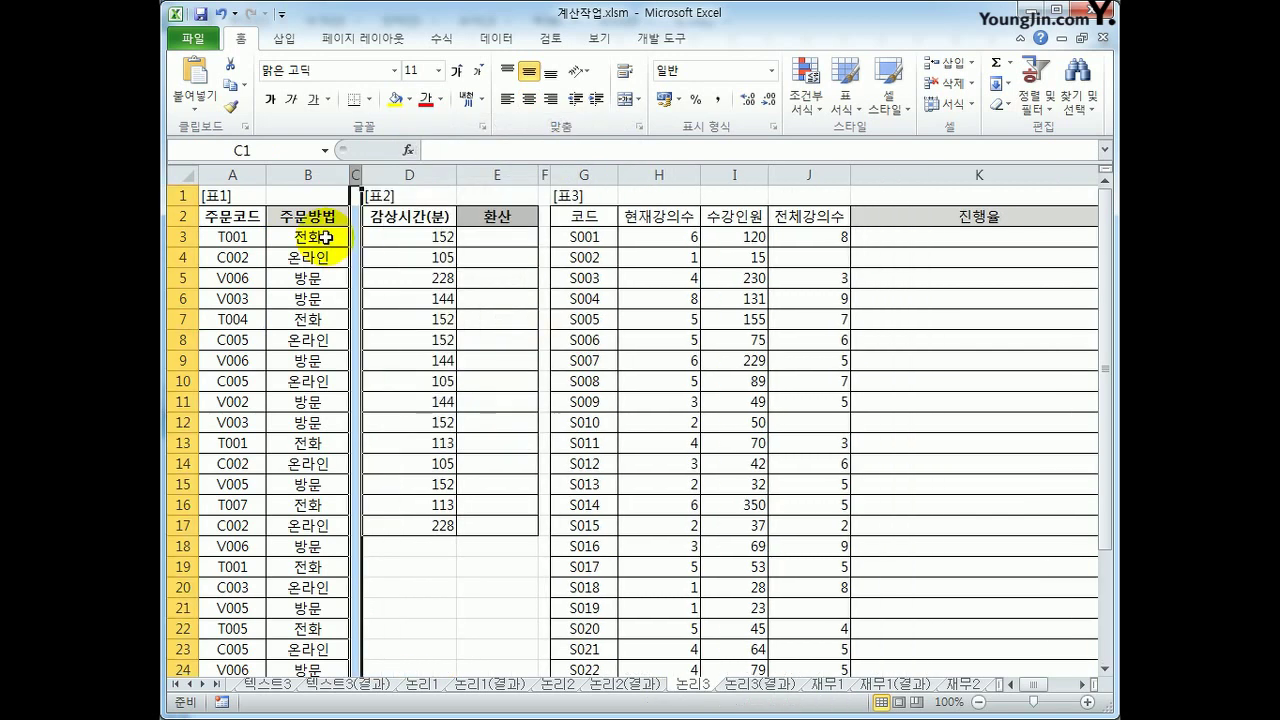
# Open the nested IF formula in B3 of the 주문방법 column for editing
pyautogui.click(305, 237)
pyautogui.click(576, 152)
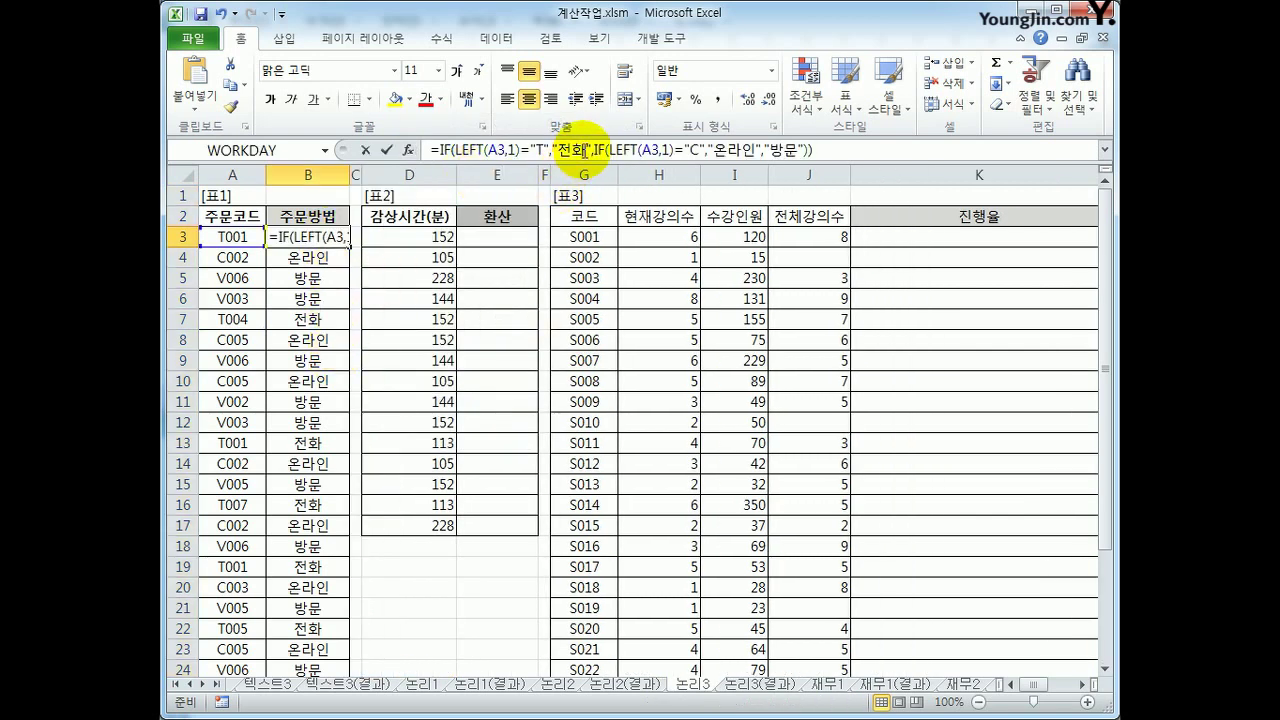
# Add an opening parenthesis after 전화, 온라인 and 방문 in B3's formula and fill it down the 주문방법 column
pyautogui.write('(')
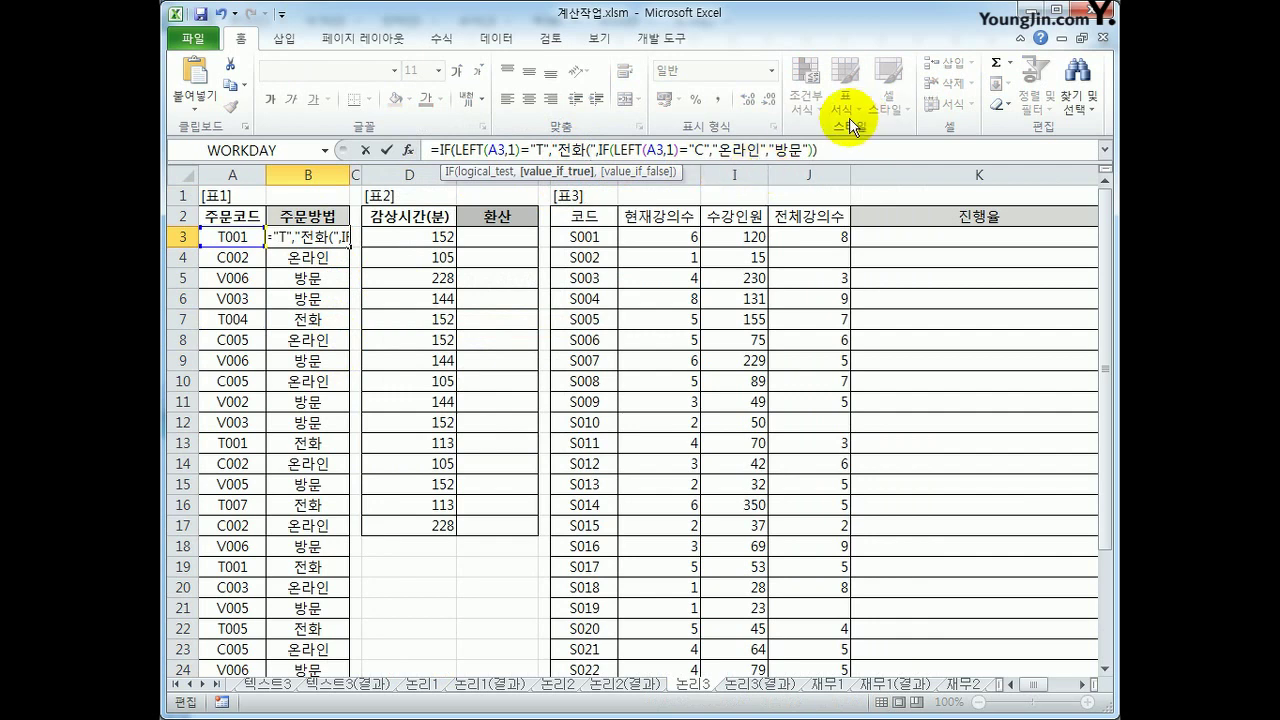
pyautogui.click(758, 150)
pyautogui.write('(')
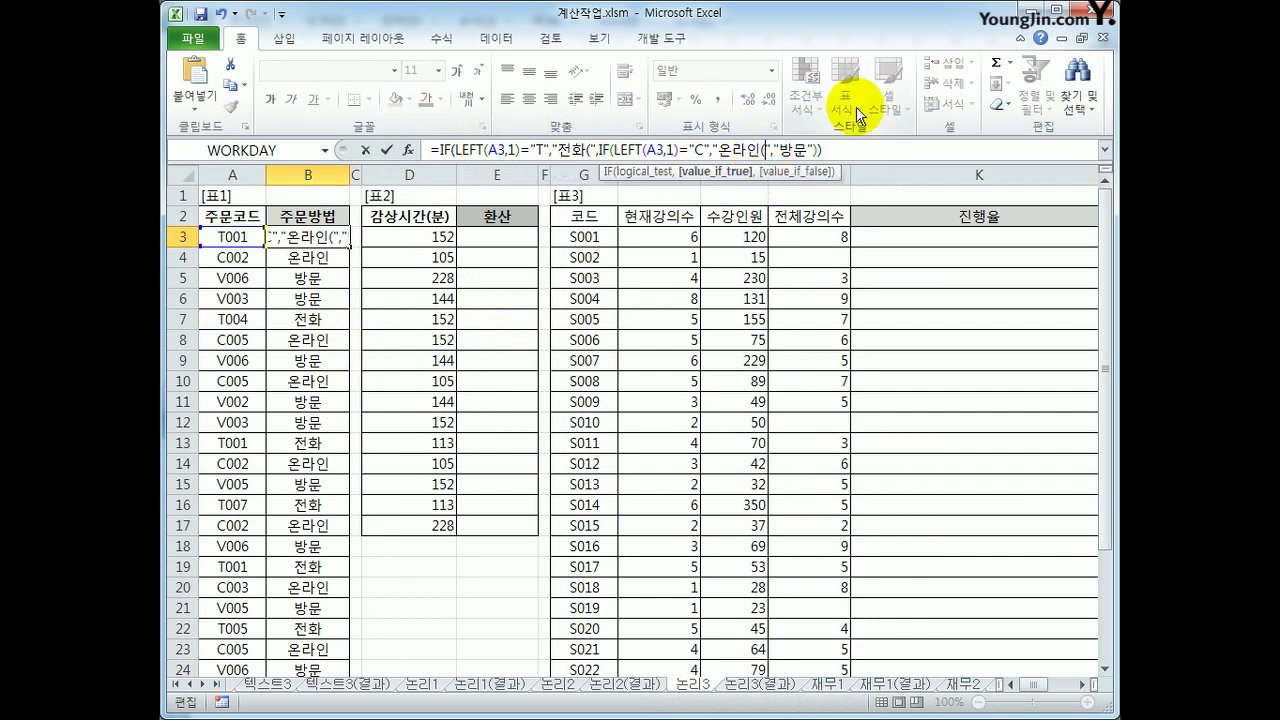
pyautogui.click(813, 150)
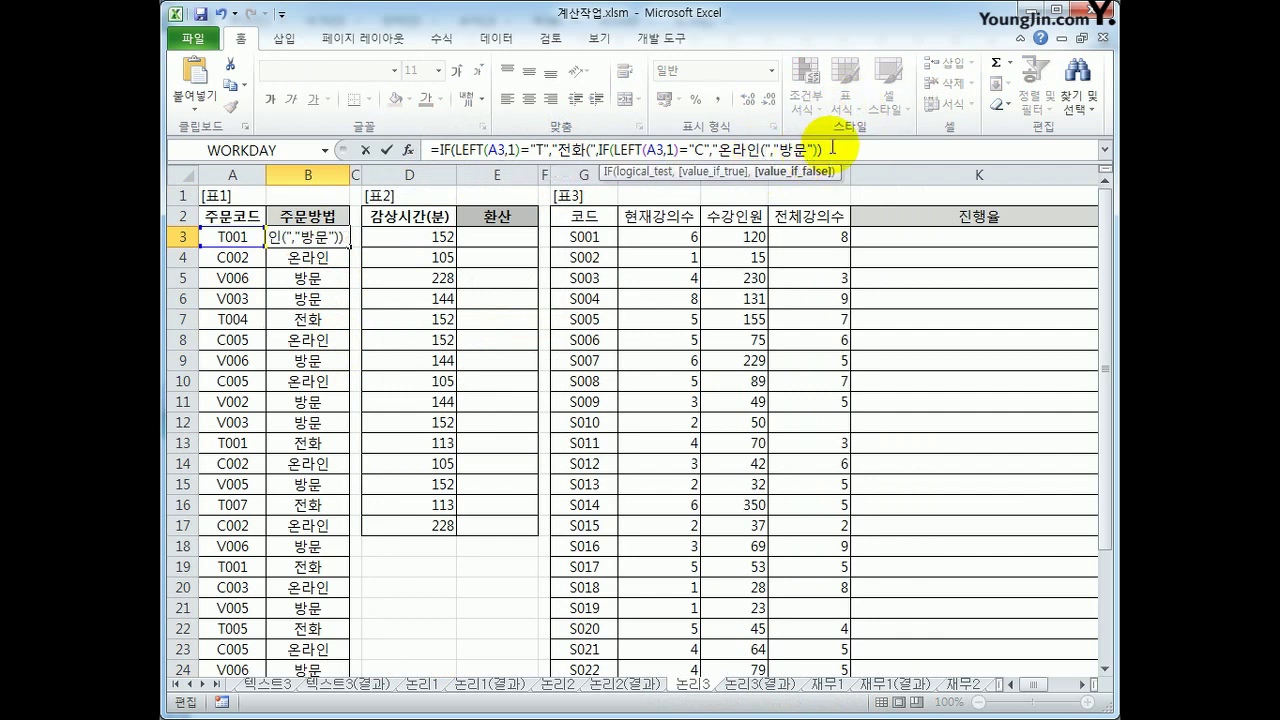
pyautogui.write('(')
pyautogui.press('Return')
pyautogui.click(337, 238)
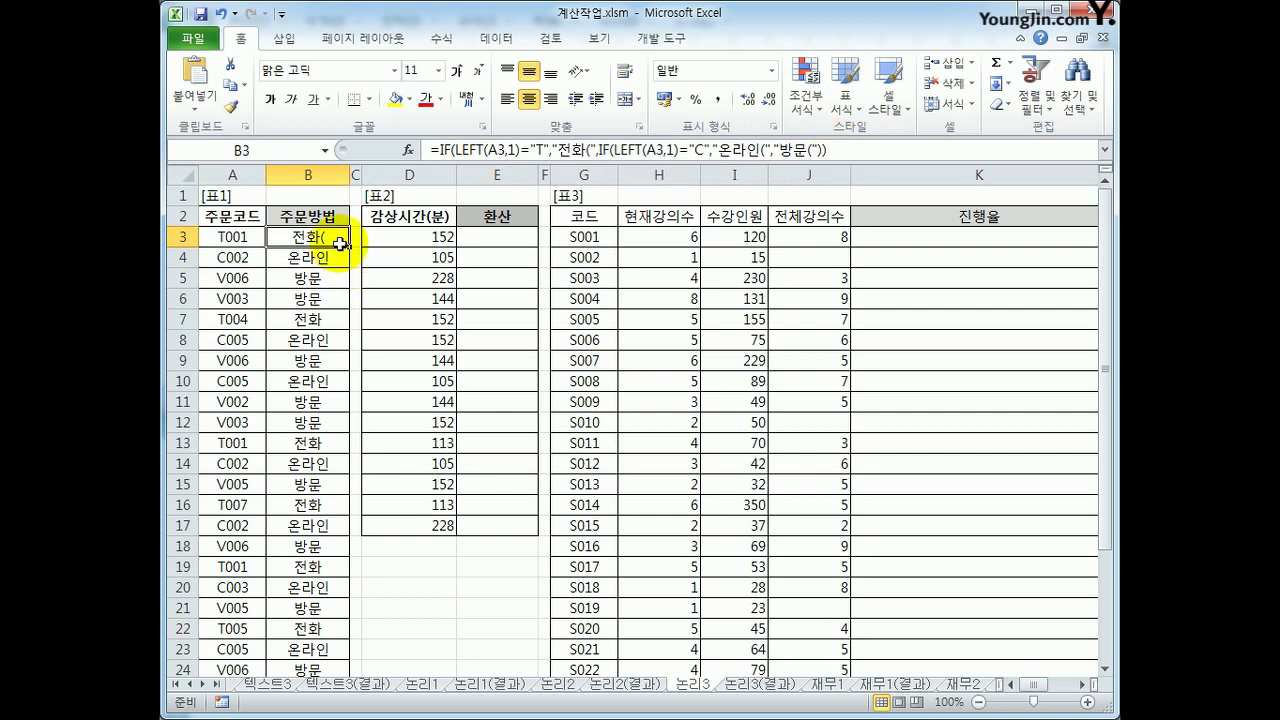
pyautogui.doubleClick(350, 246)
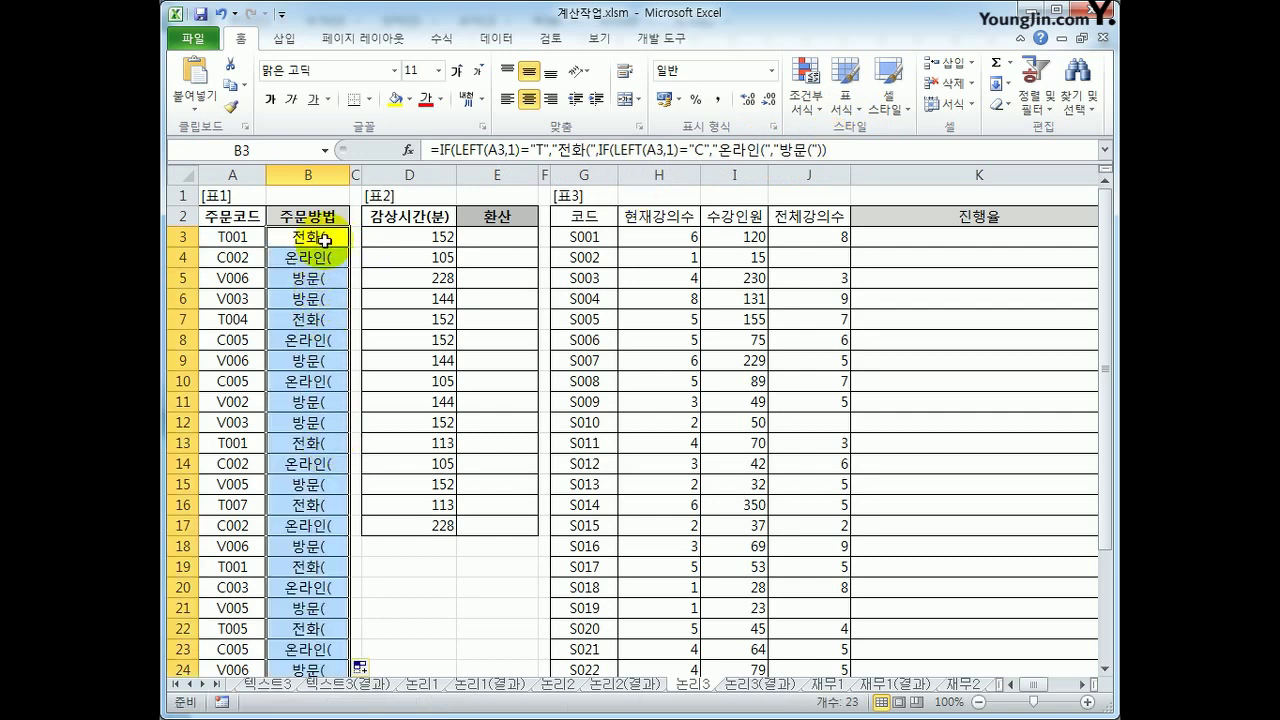
# Append &COUNTIF(A3:A3,"T*") to the "전화(" text in B3's formula
pyautogui.click(331, 238)
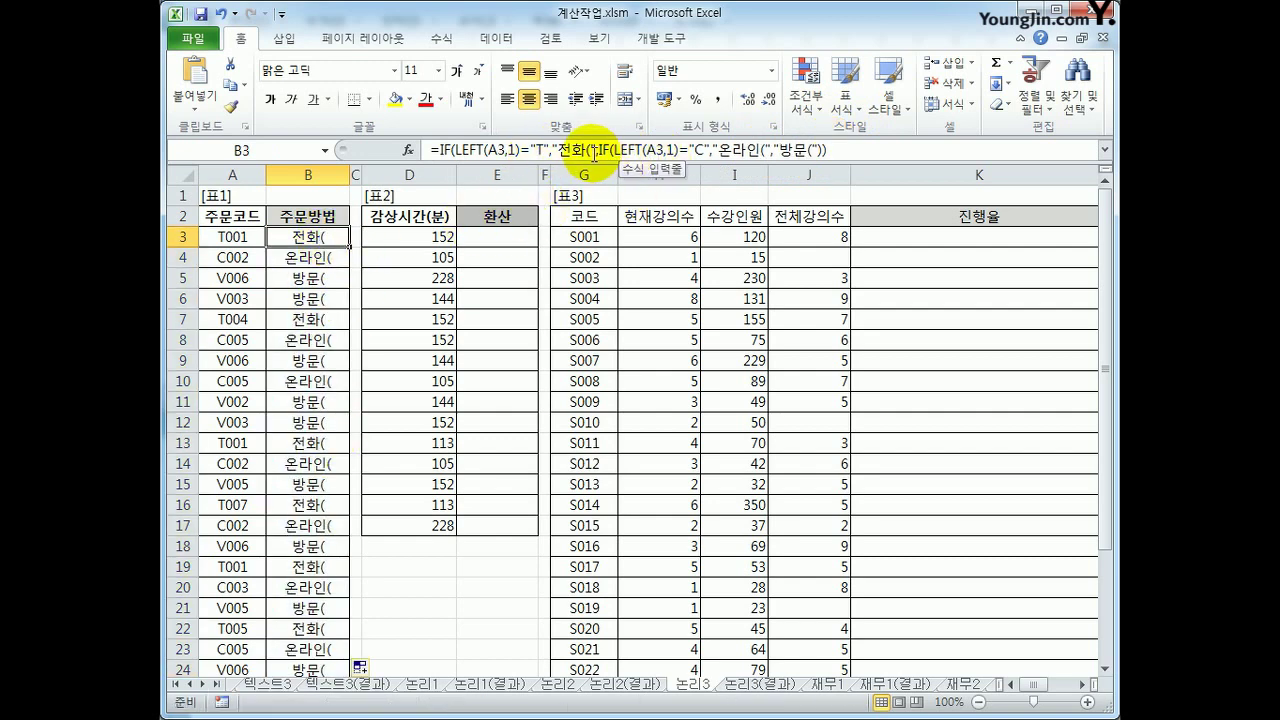
pyautogui.click(597, 153)
pyautogui.click(555, 150)
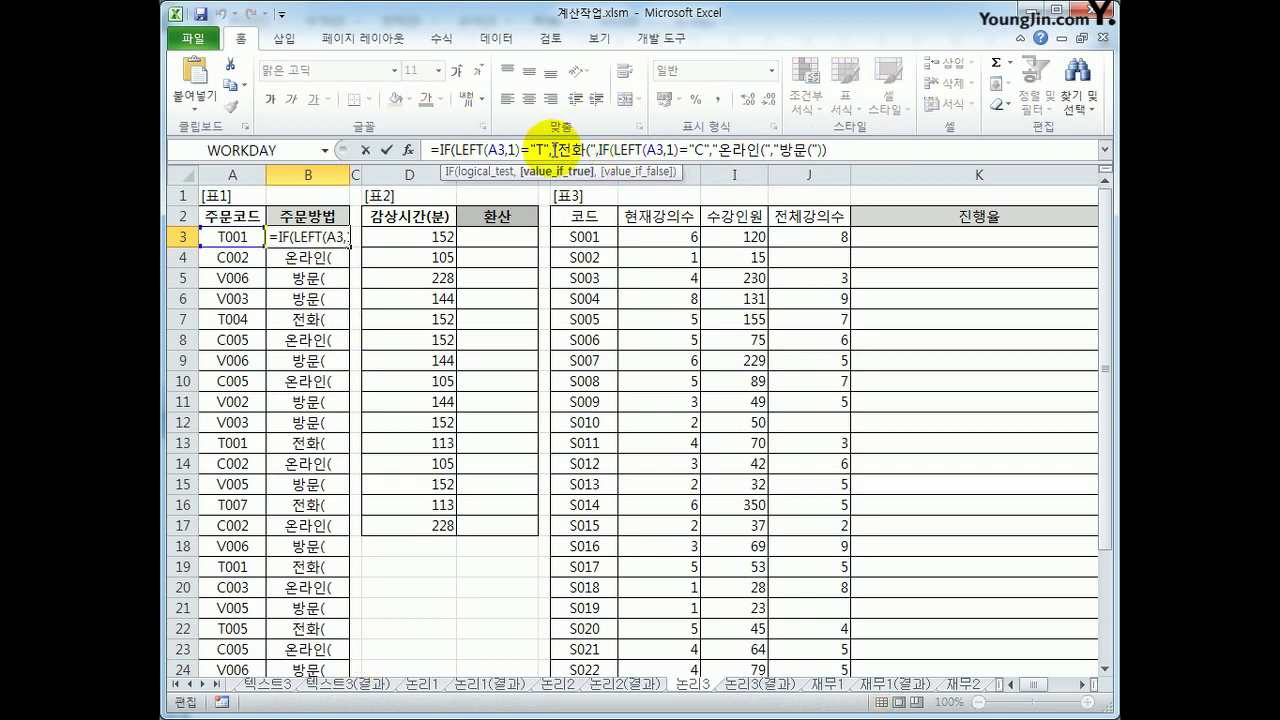
pyautogui.moveTo(555, 150); pyautogui.dragTo(590, 150)
pyautogui.click(594, 150)
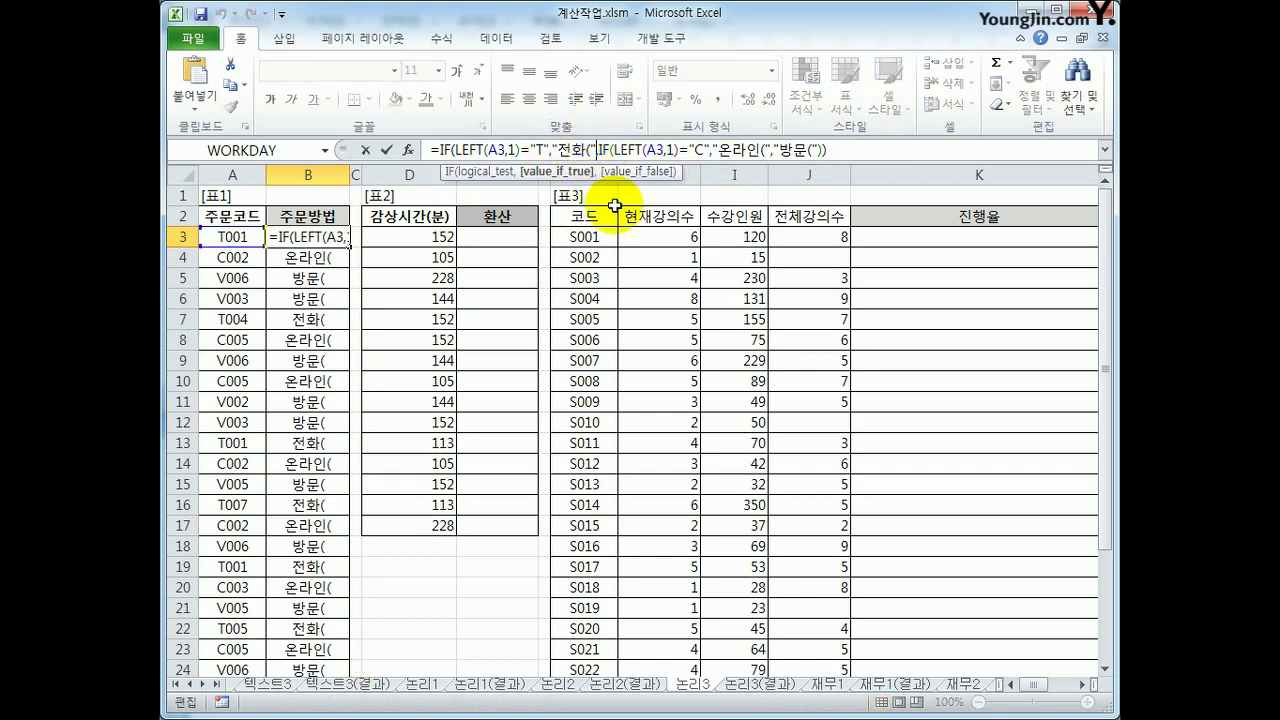
pyautogui.write('&')
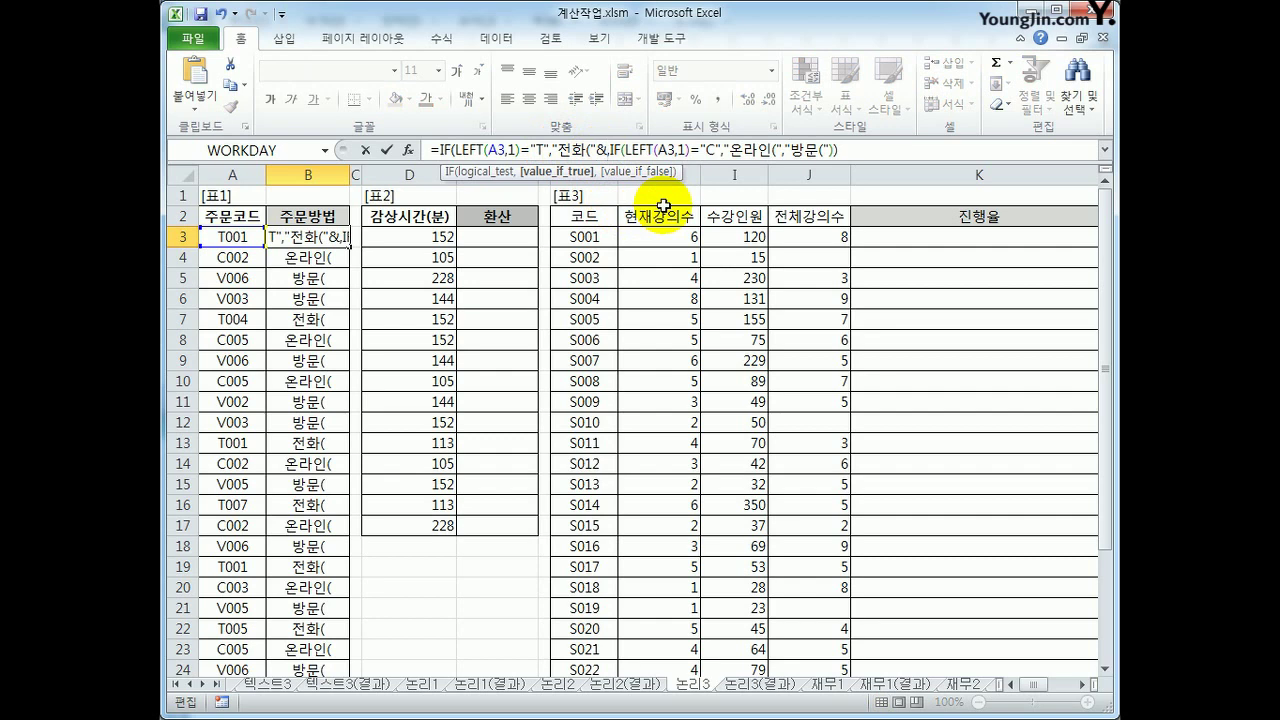
pyautogui.write('countif(')
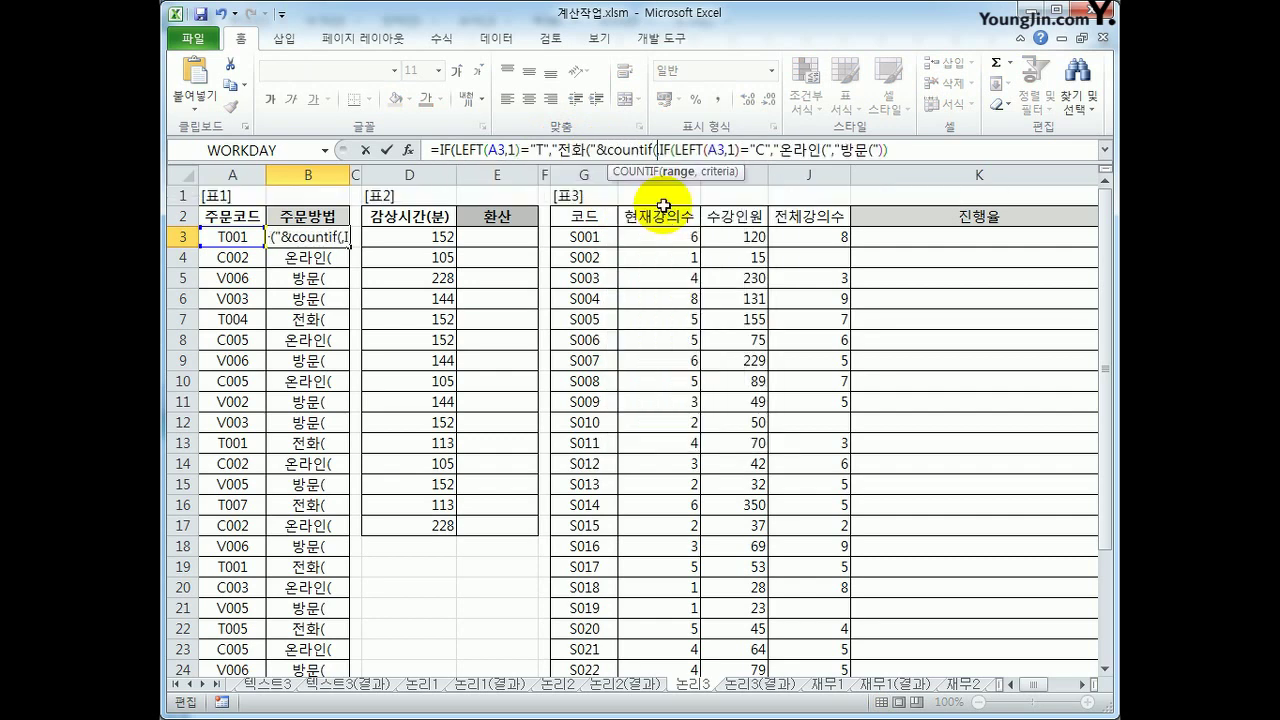
pyautogui.click(236, 236)
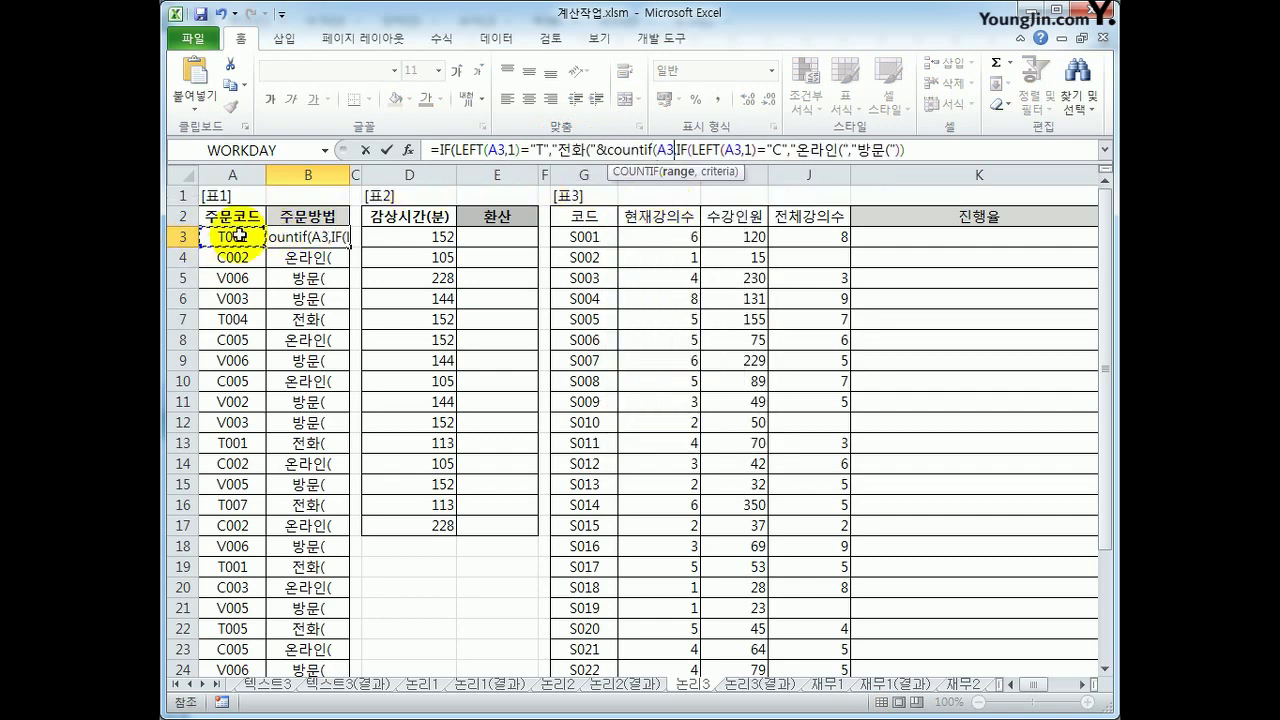
pyautogui.write(':')
pyautogui.click(240, 236)
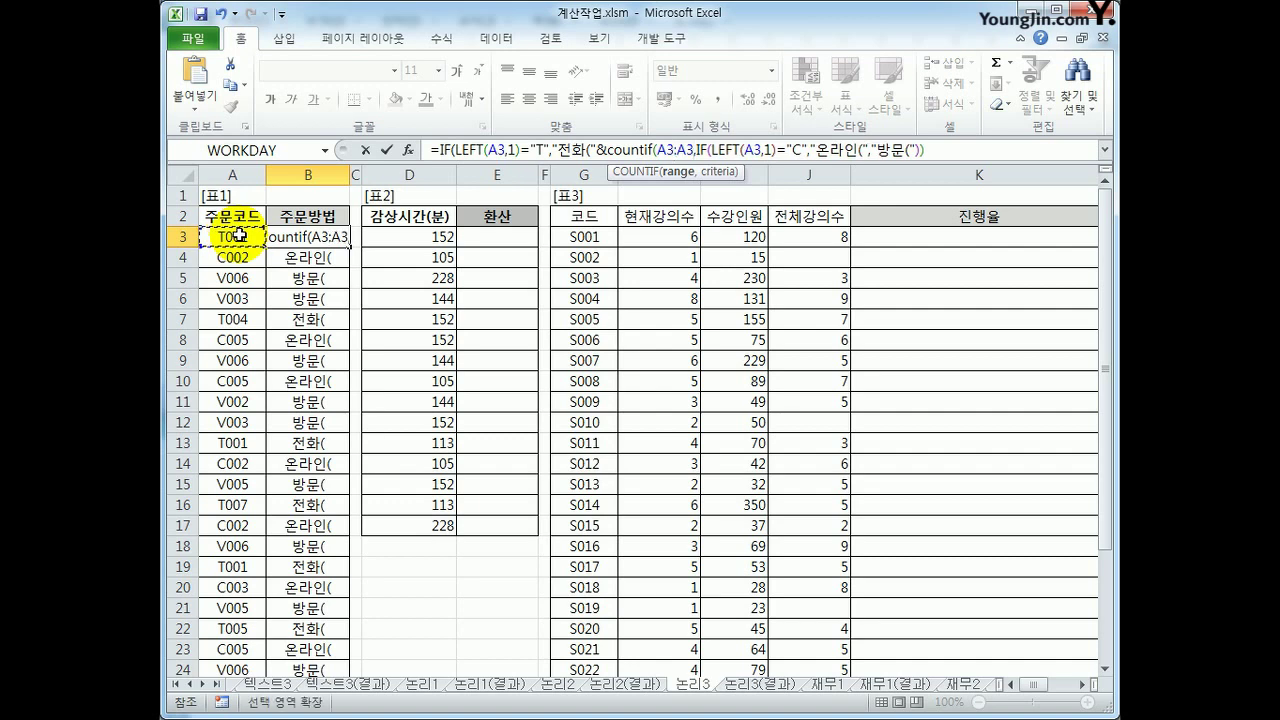
pyautogui.write(',"T*"),')
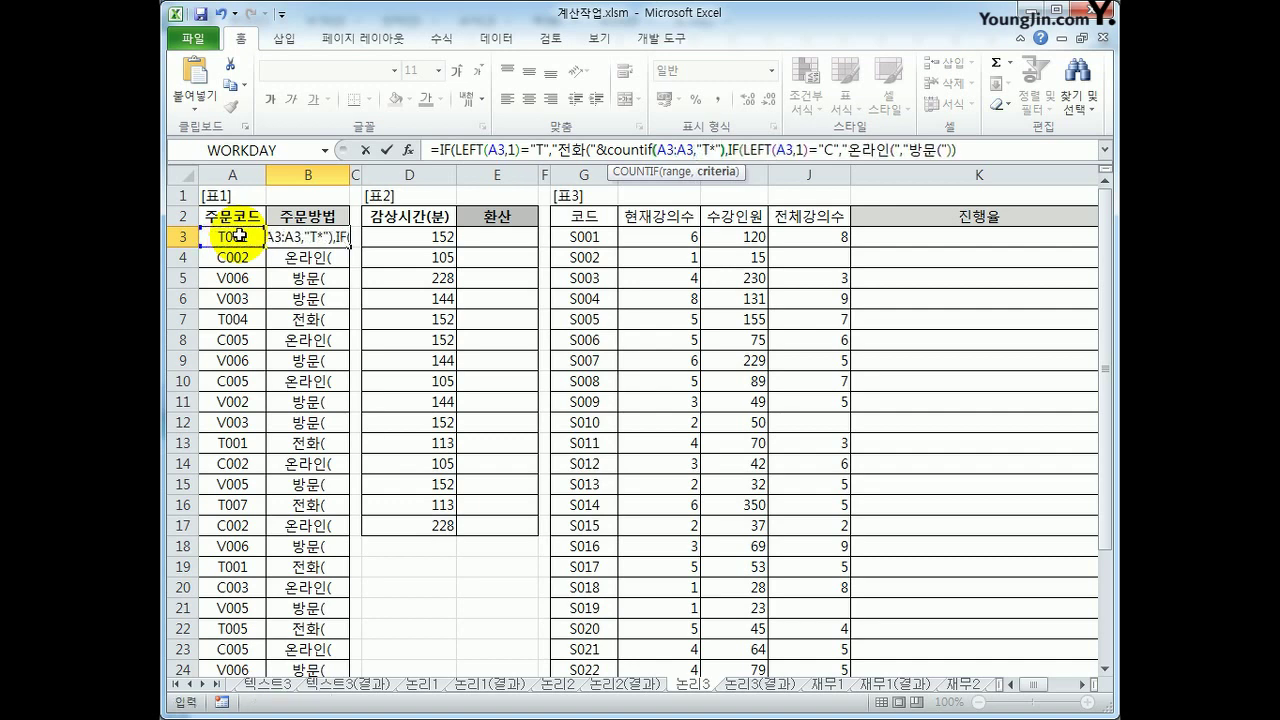
# Make the first A3 of the COUNTIF range absolute as $A$3 and fill B3's formula down the 주문방법 column
pyautogui.doubleClick(666, 150)
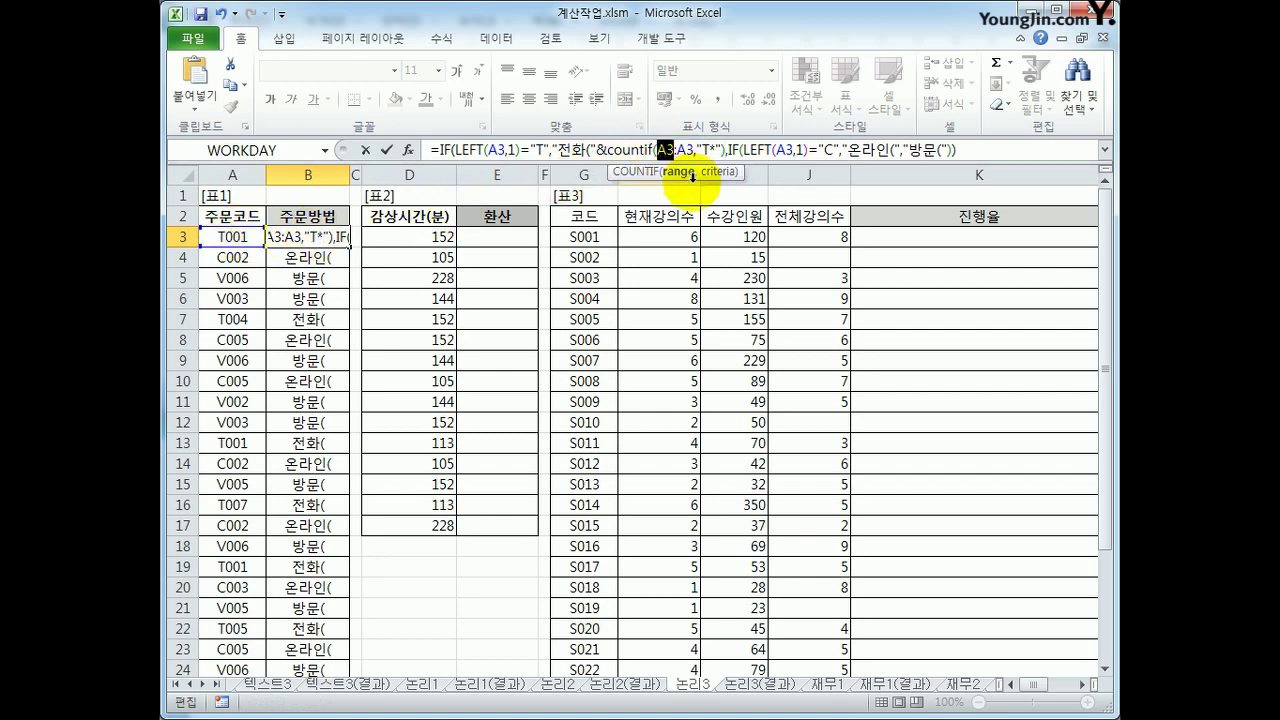
pyautogui.press('F4')
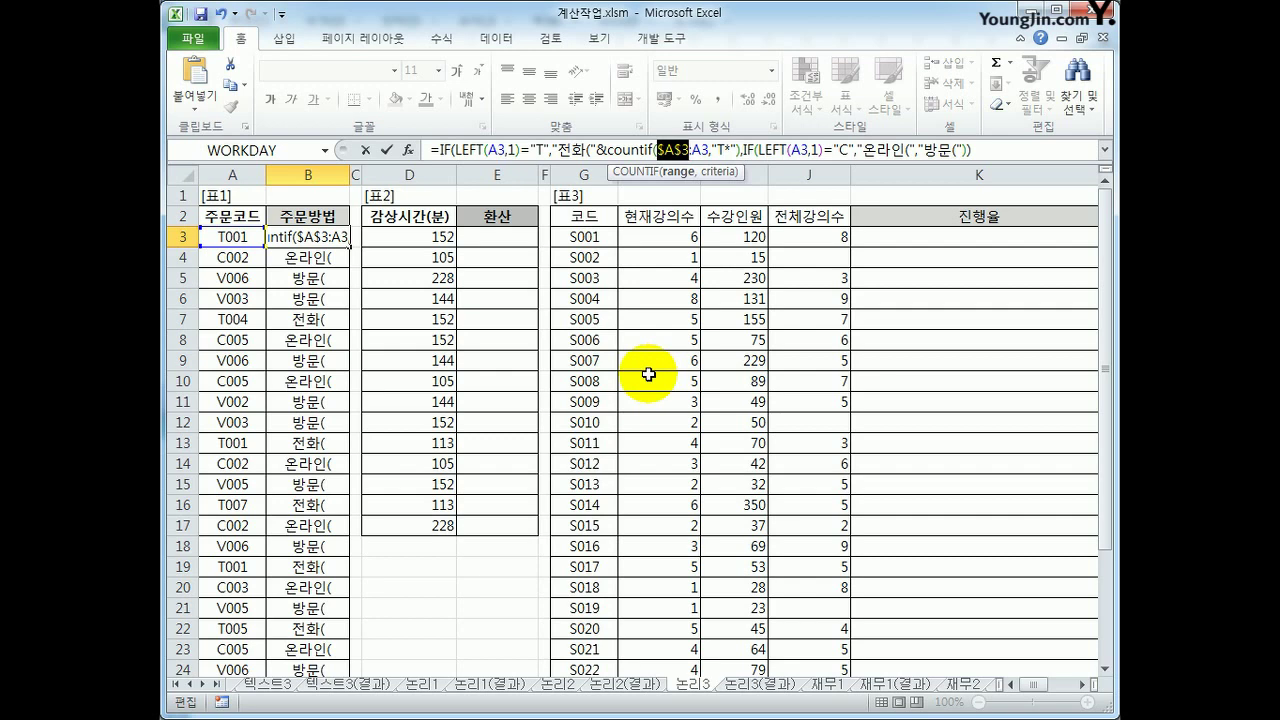
pyautogui.press('Return')
pyautogui.click(334, 240)
pyautogui.doubleClick(349, 247)
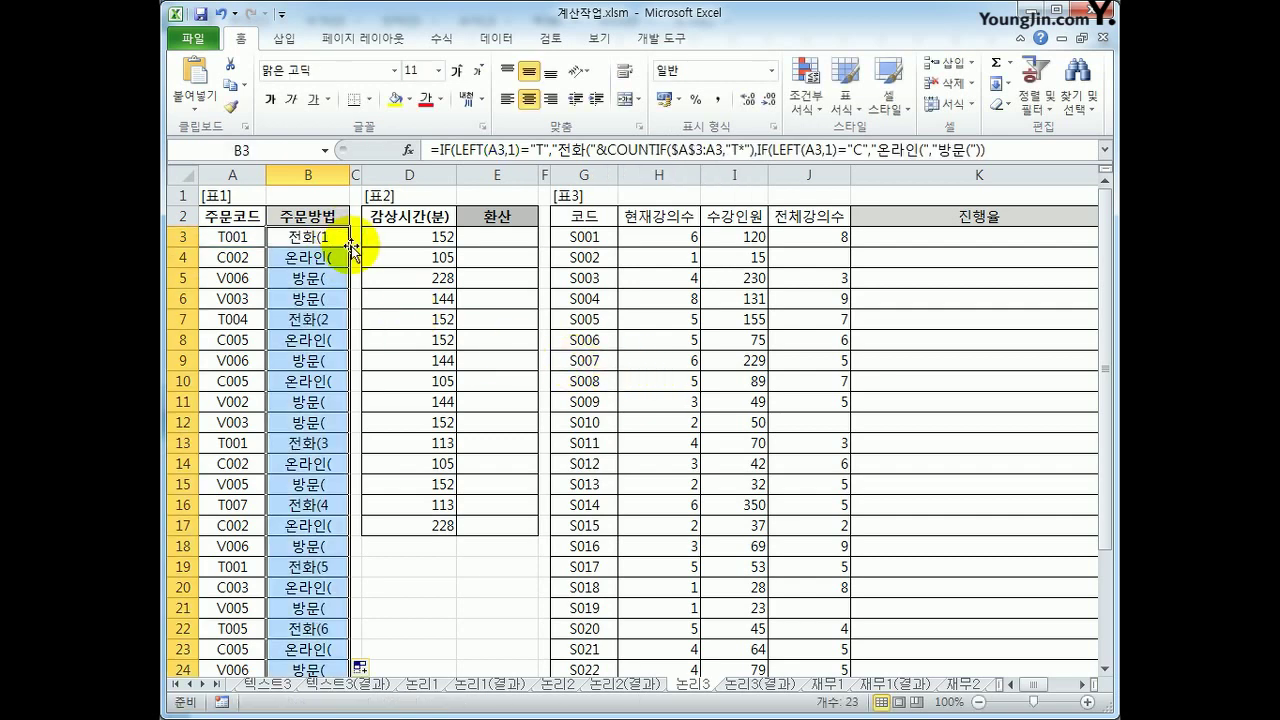
pyautogui.click(334, 319)
pyautogui.click(322, 443)
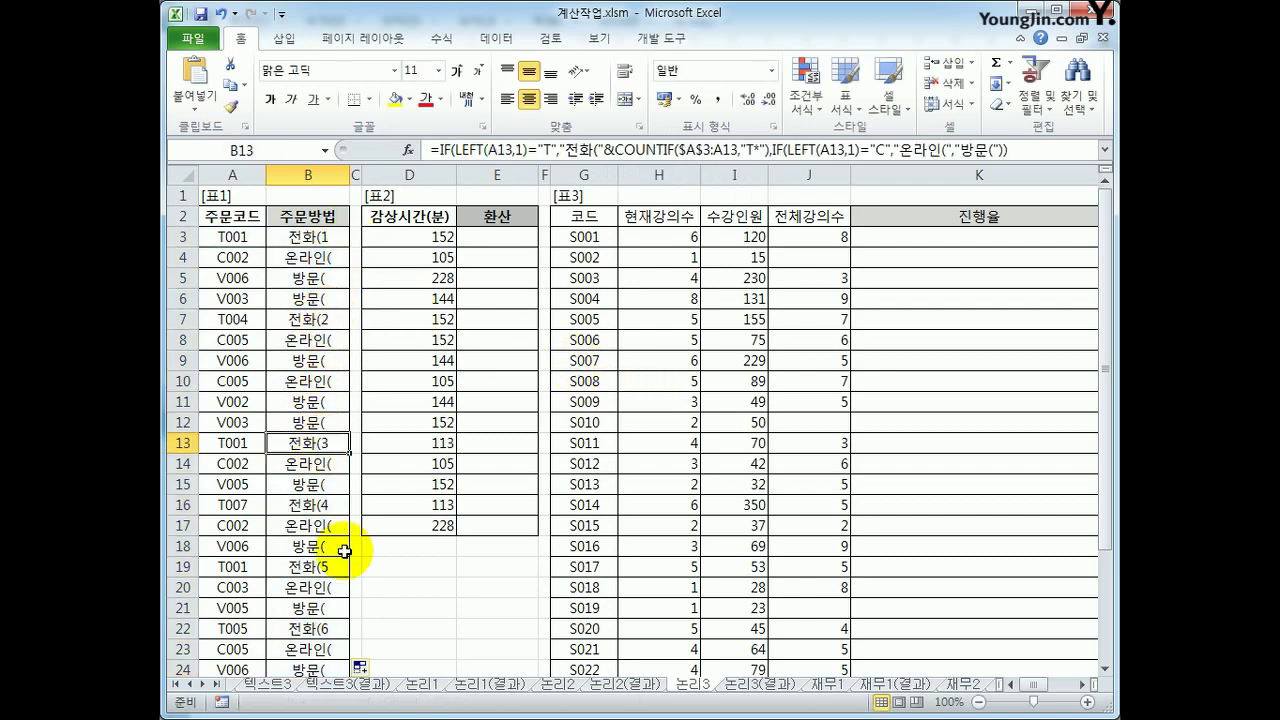
# Append &")" after the COUNTIF in B3's formula and fill it down the 주문방법 column
pyautogui.click(328, 238)
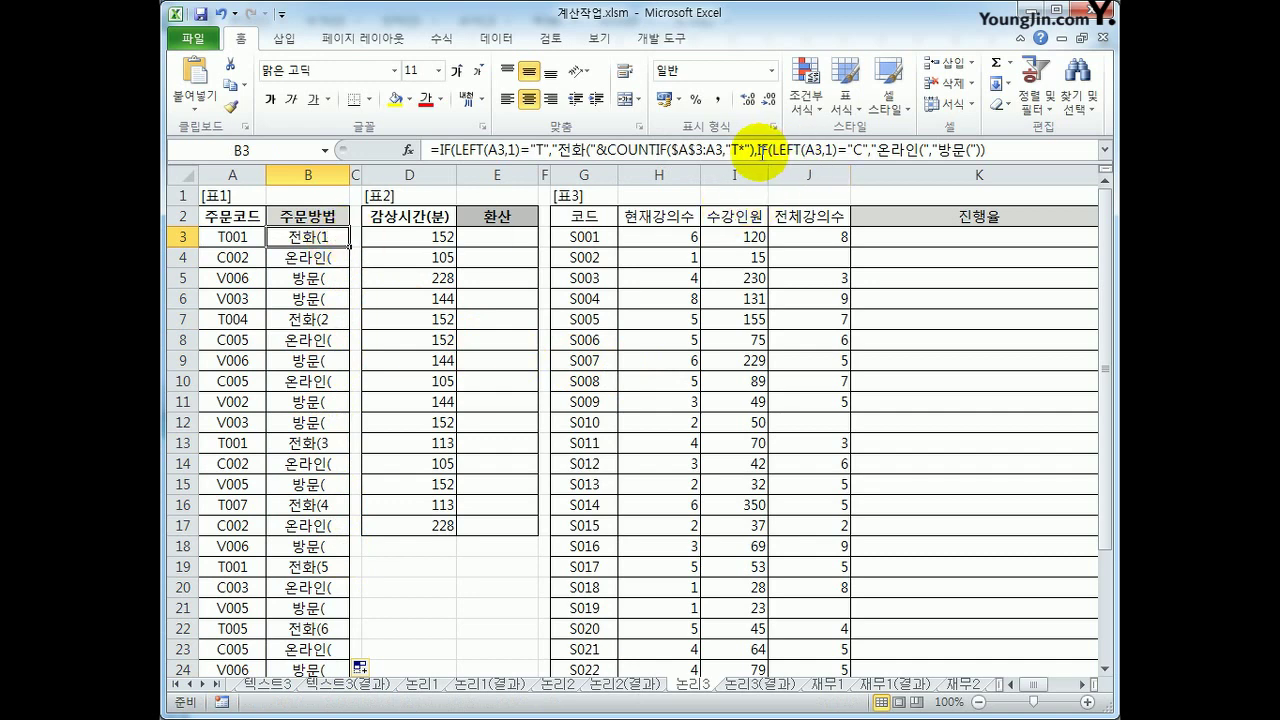
pyautogui.click(762, 153)
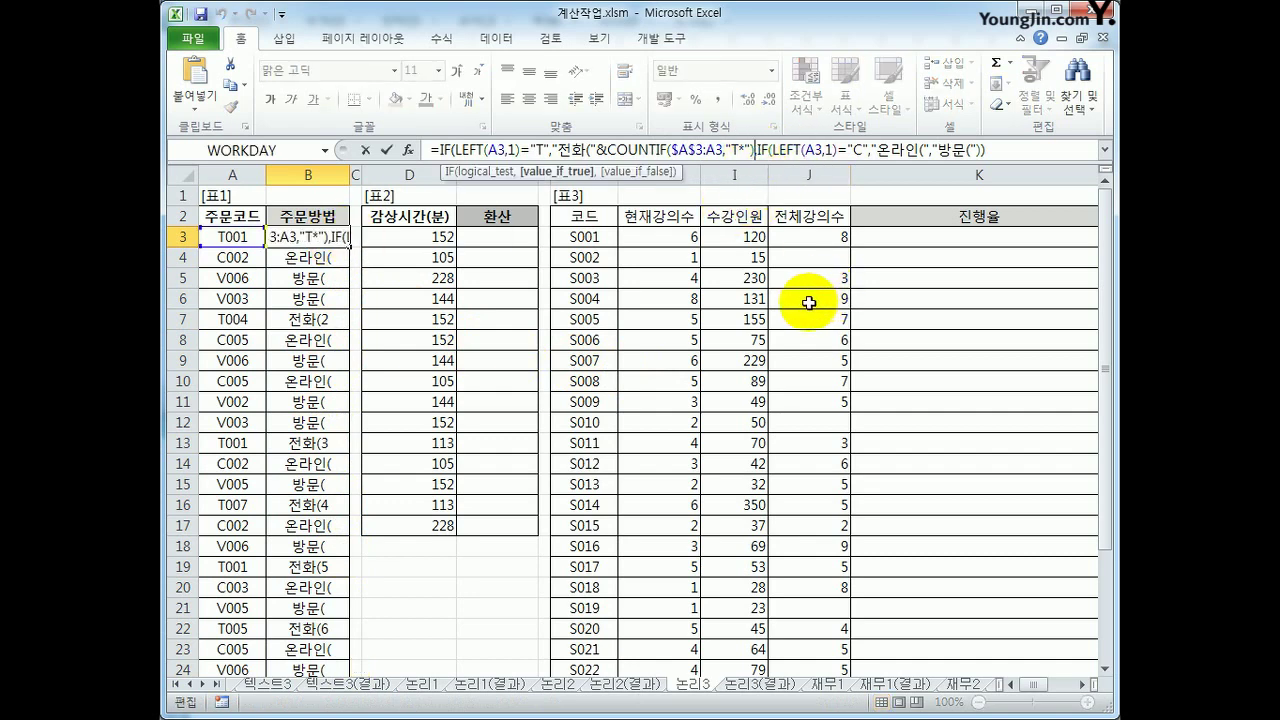
pyautogui.write('&')
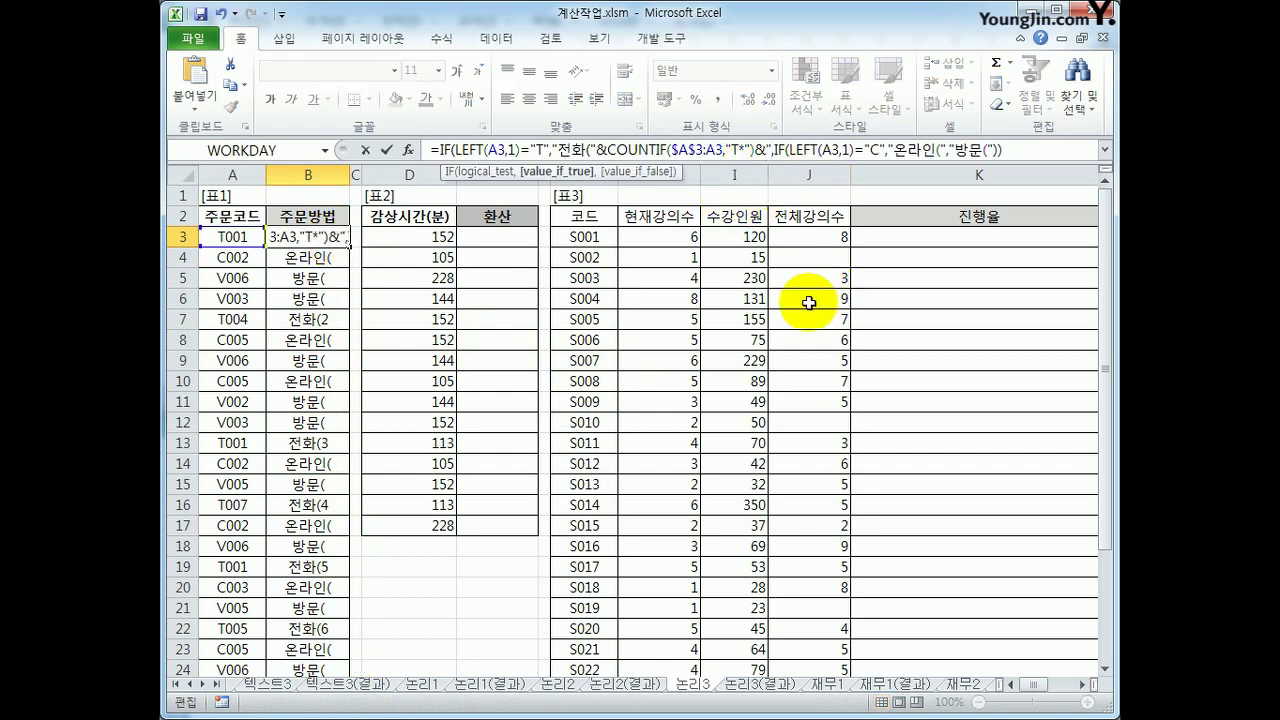
pyautogui.press('Return')
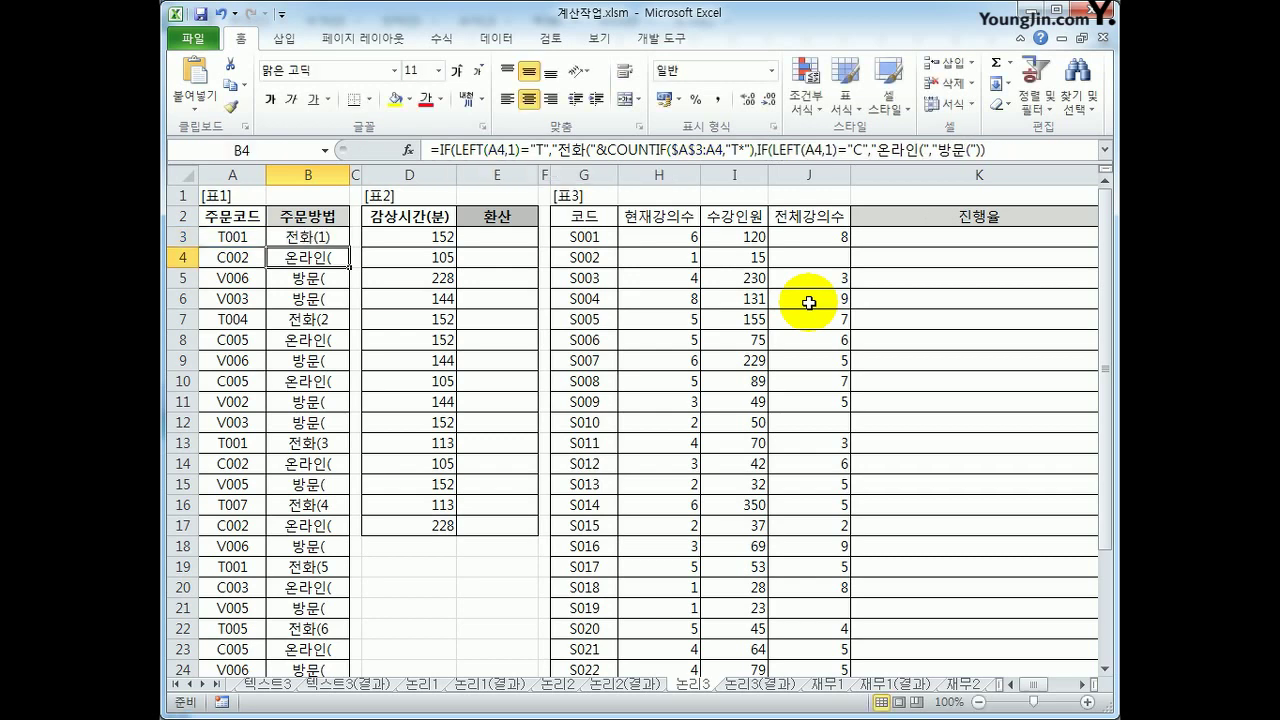
pyautogui.click(322, 237)
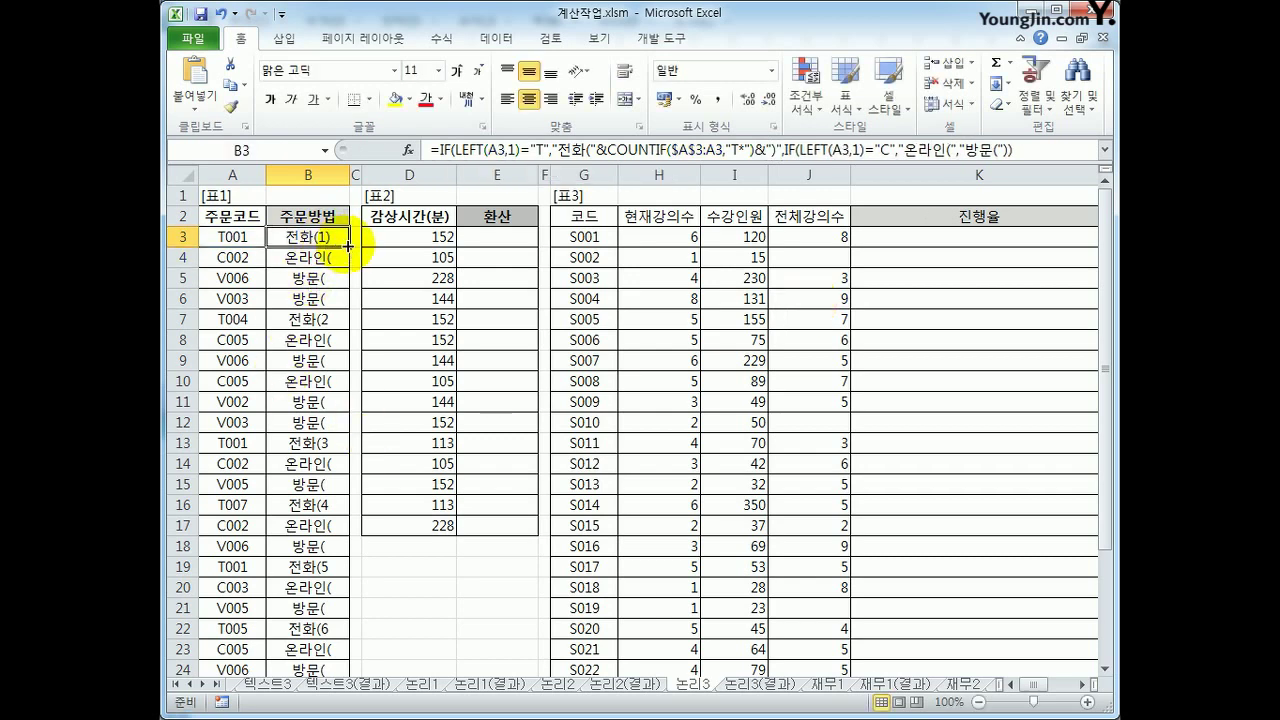
pyautogui.doubleClick(348, 246)
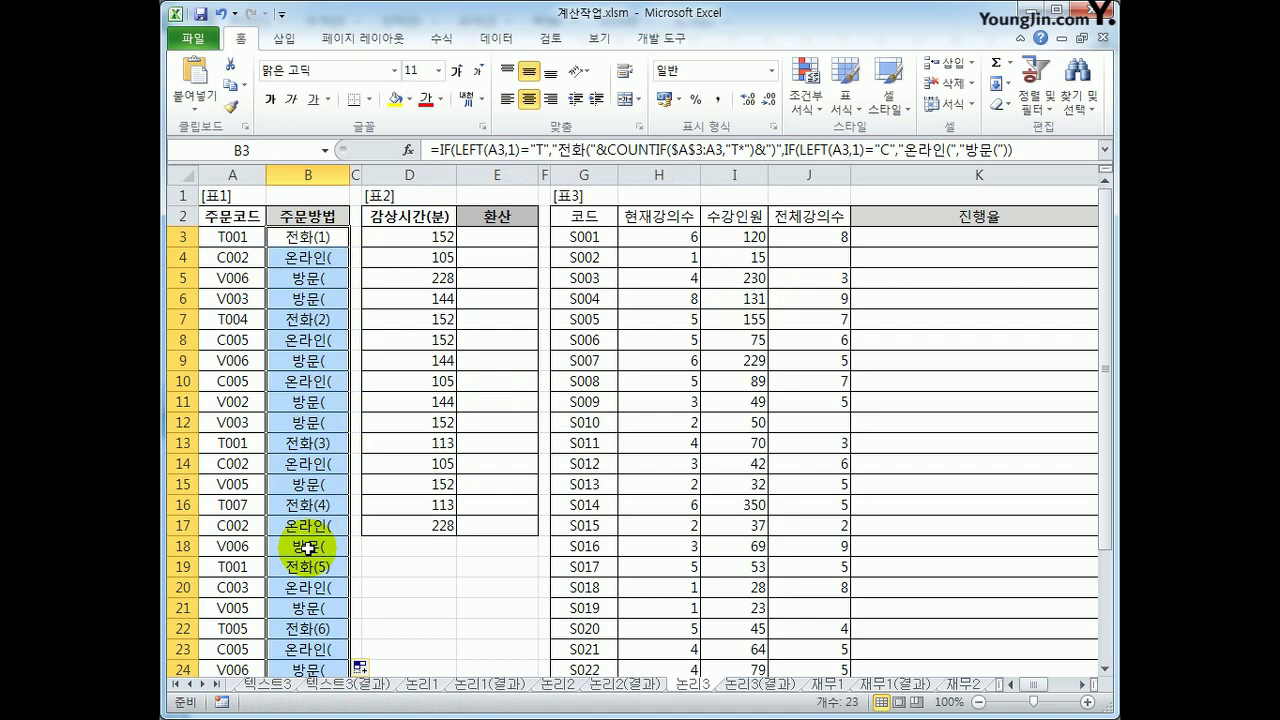
# Copy &COUNTIF($A$3:A3,"T*")&")" within B3's formula and paste it after "온라인("
pyautogui.click(315, 236)
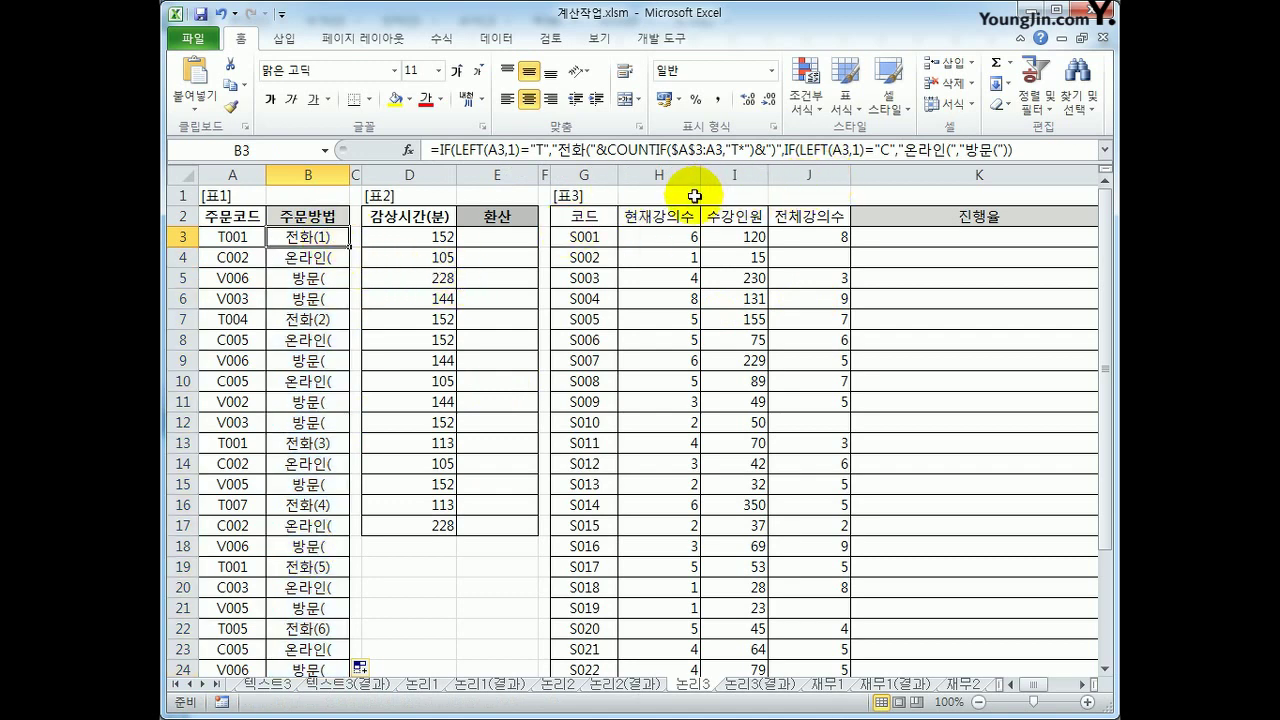
pyautogui.click(605, 148)
pyautogui.moveTo(605, 150); pyautogui.dragTo(780, 150)
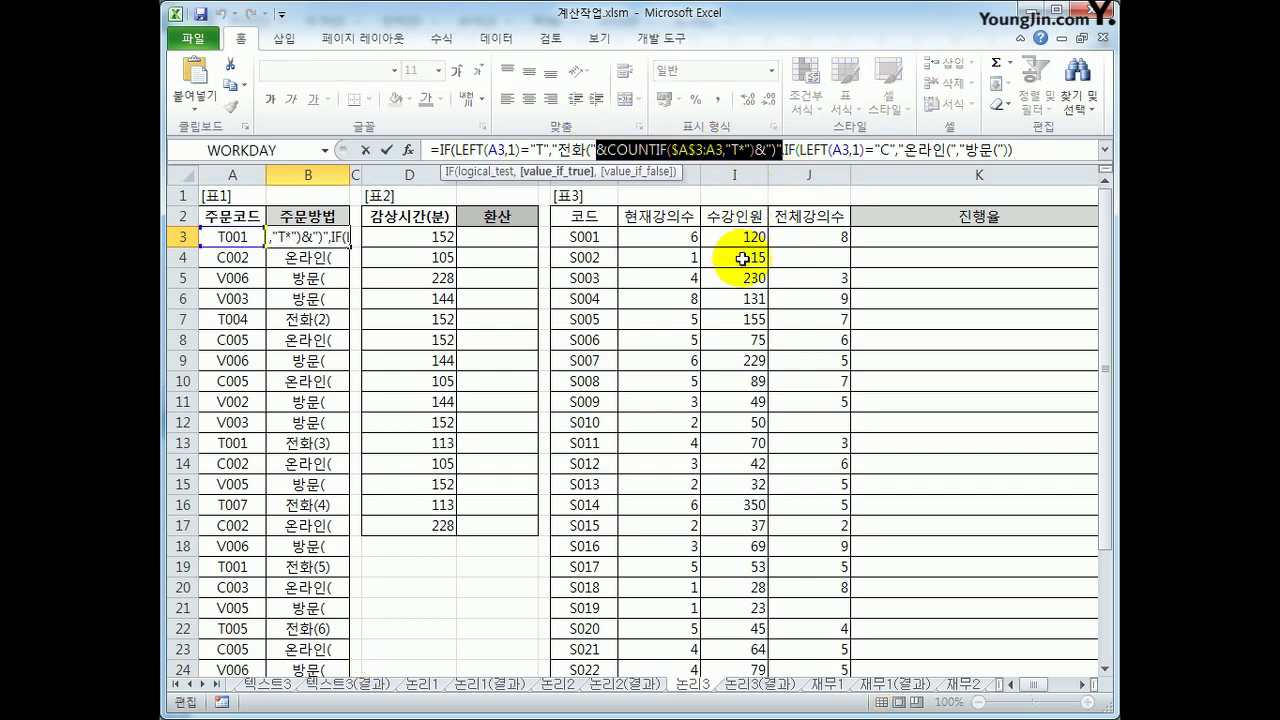
pyautogui.click(957, 148)
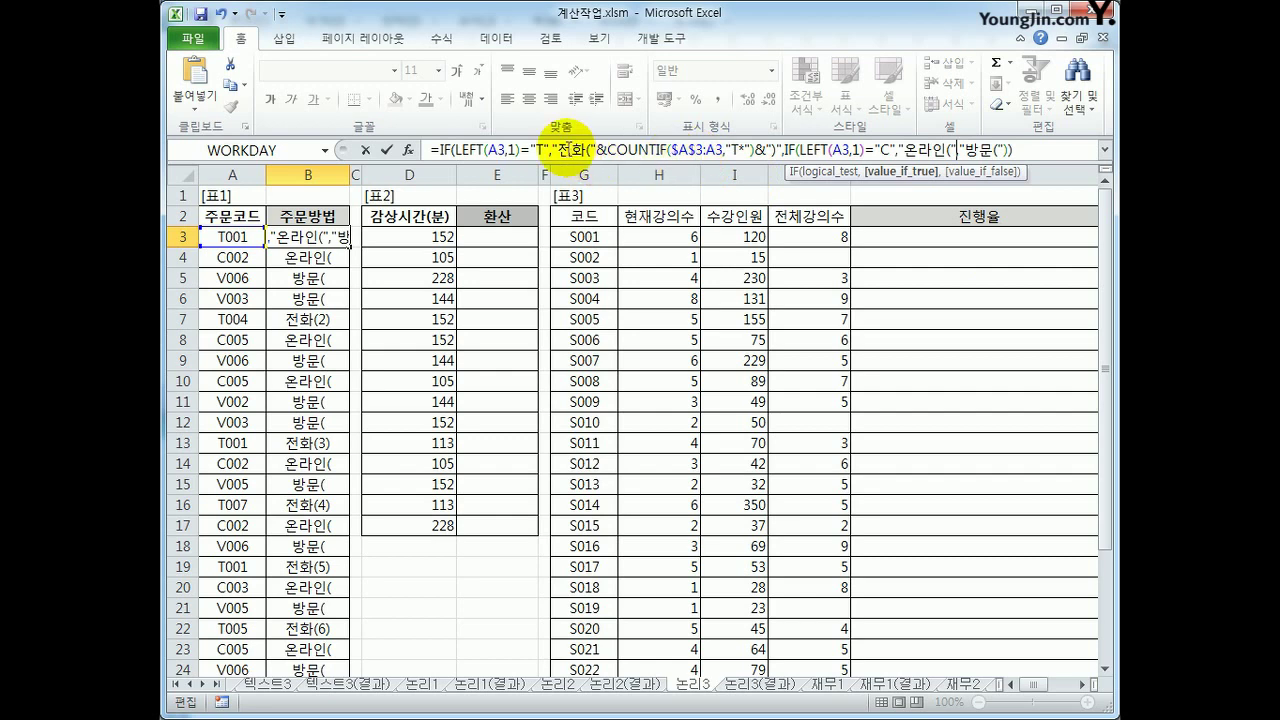
pyautogui.click(555, 148)
pyautogui.moveTo(555, 148); pyautogui.dragTo(783, 150)
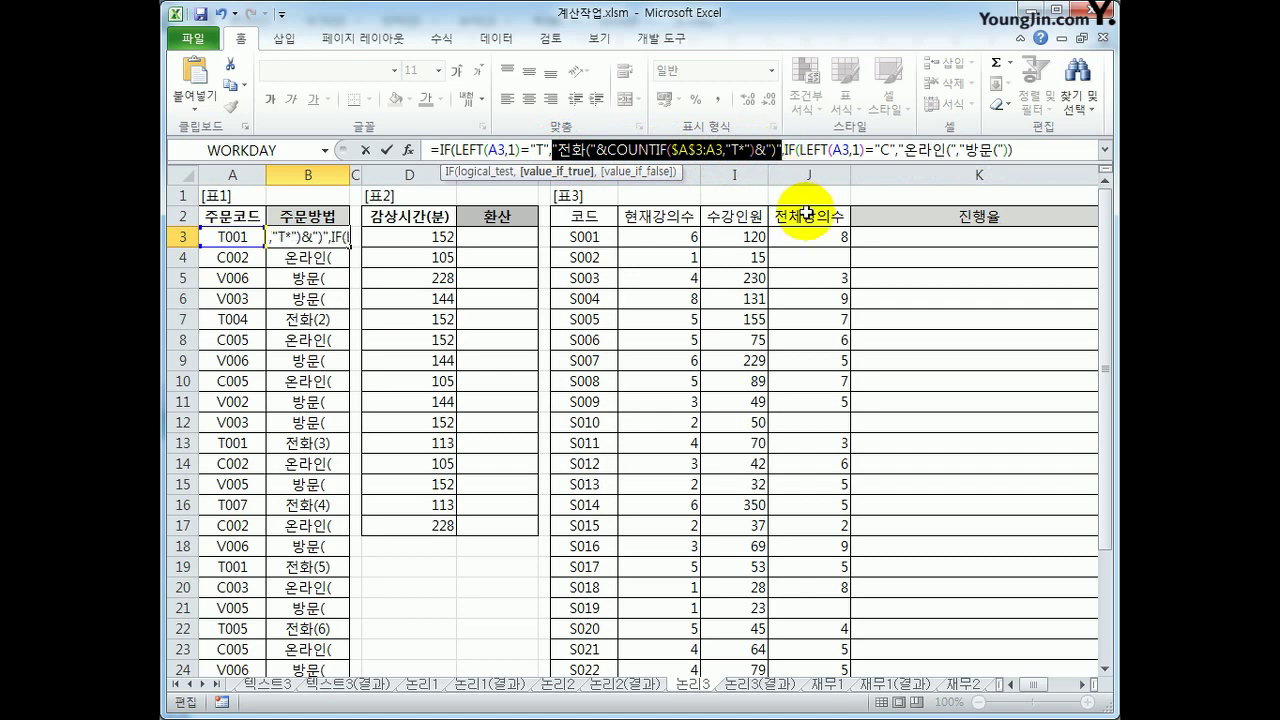
pyautogui.moveTo(597, 150); pyautogui.dragTo(785, 150)
pyautogui.hotkey('ctrl', 'c')
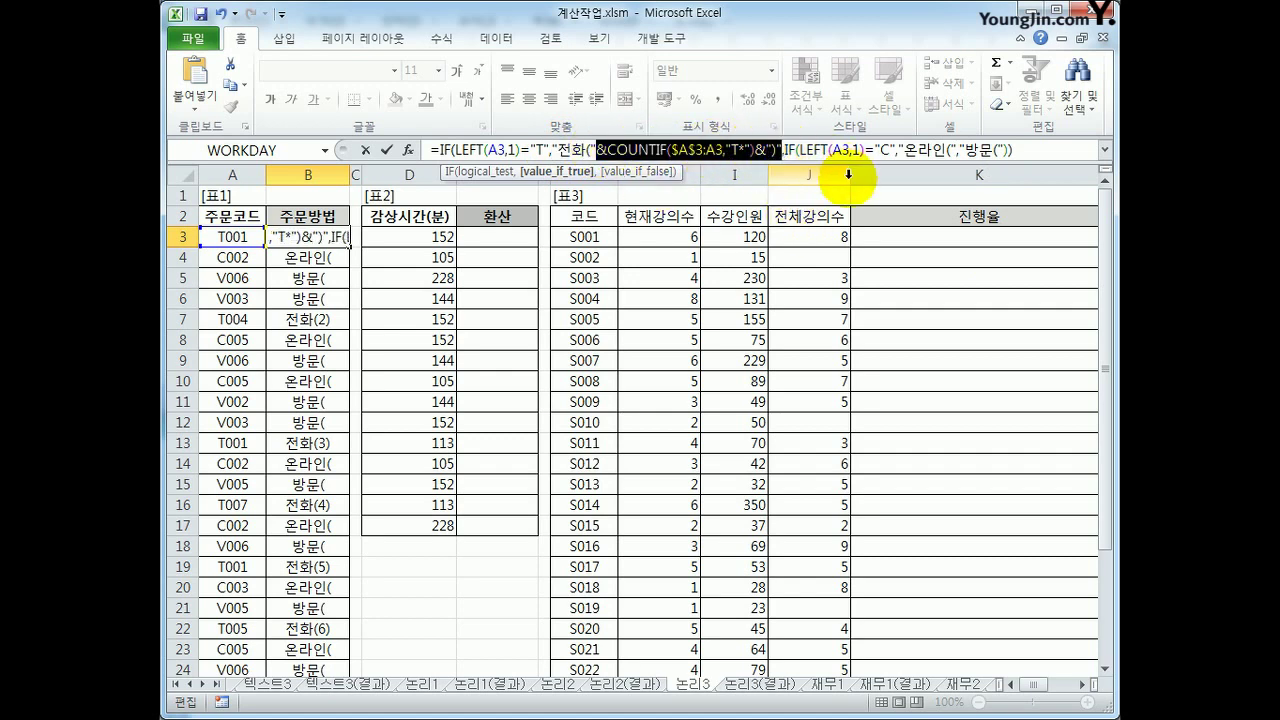
pyautogui.click(945, 150)
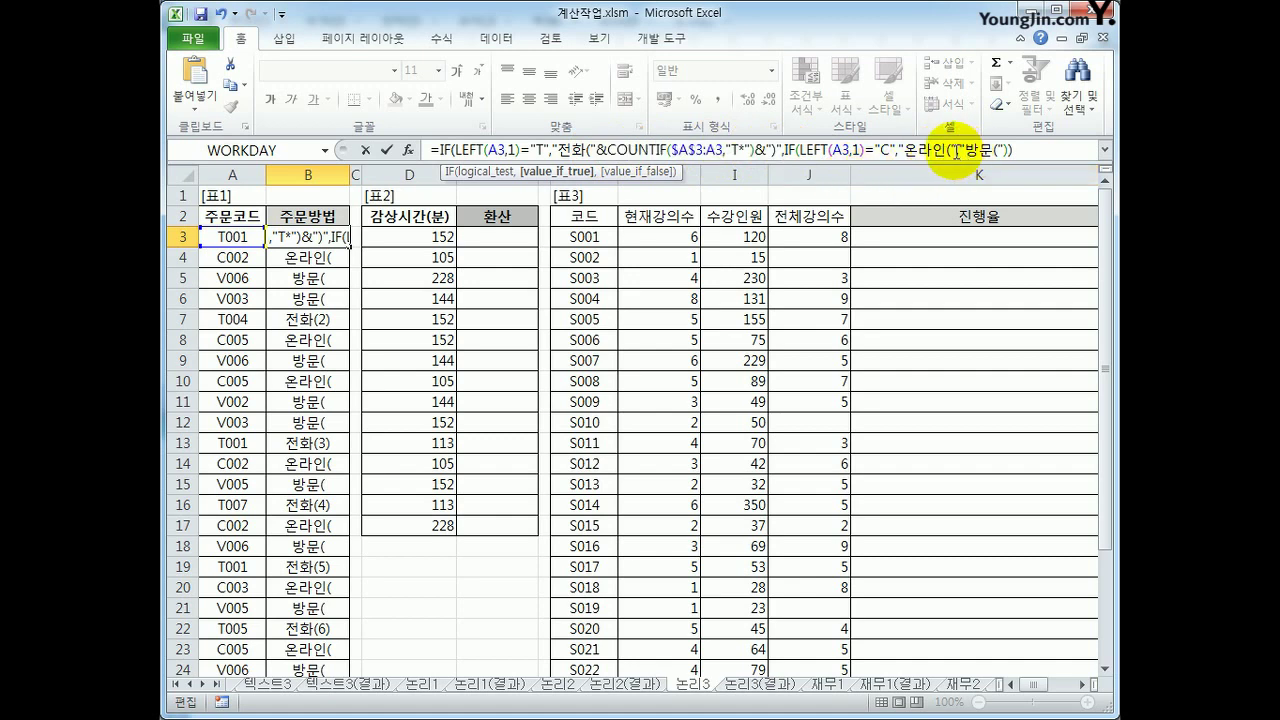
pyautogui.hotkey('ctrl', 'v')
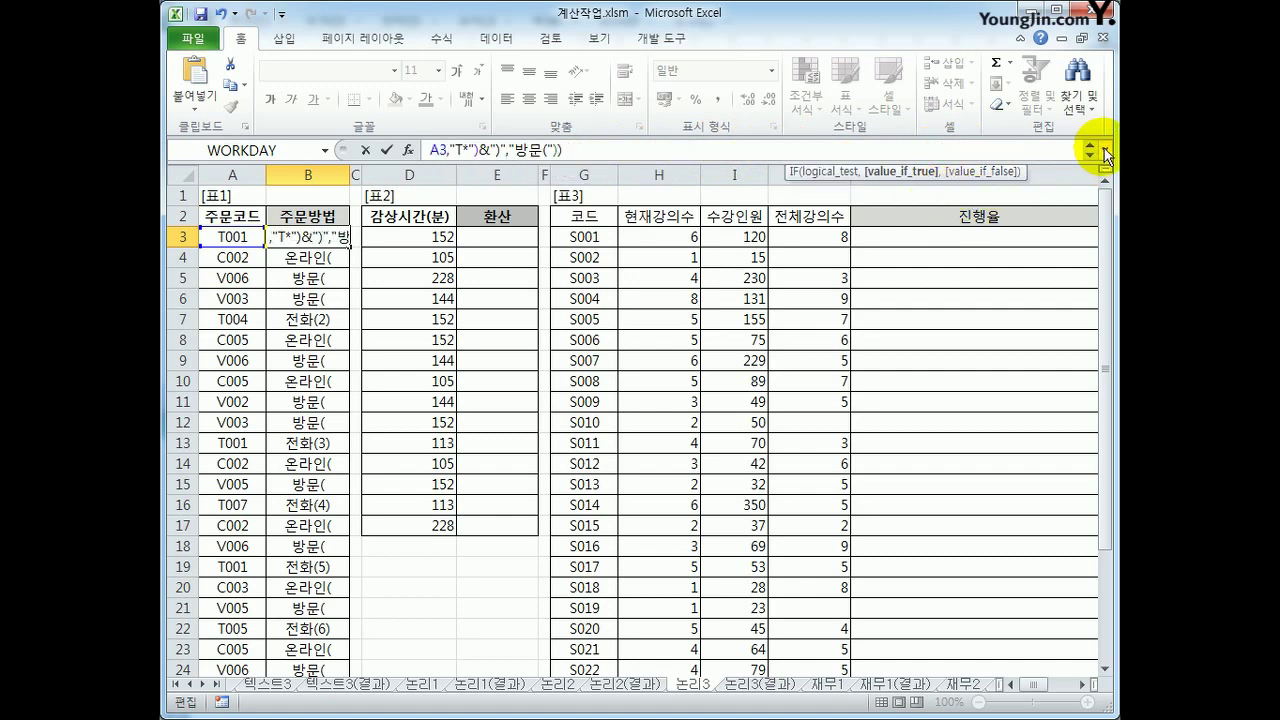
# Change the 온라인 COUNTIF criterion to "C*" in B3's formula and fill it down the 주문방법 column
pyautogui.click(1105, 150)
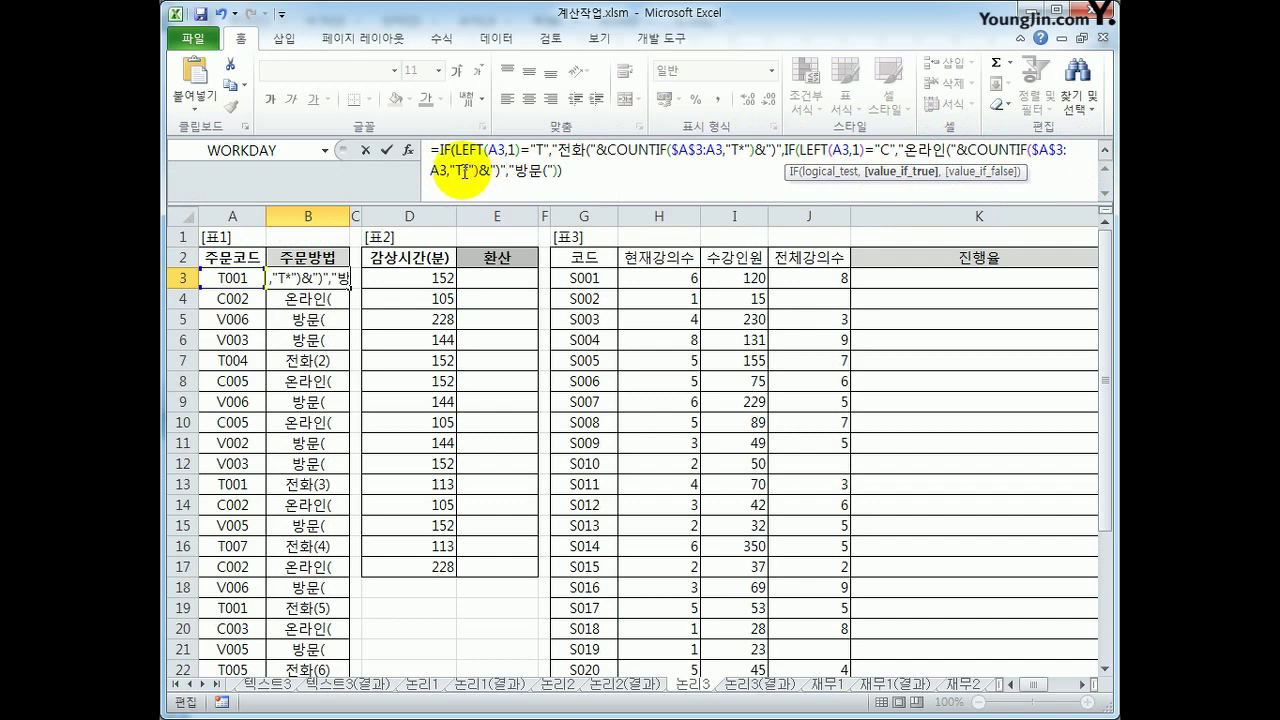
pyautogui.doubleClick(461, 172)
pyautogui.press('Delete')
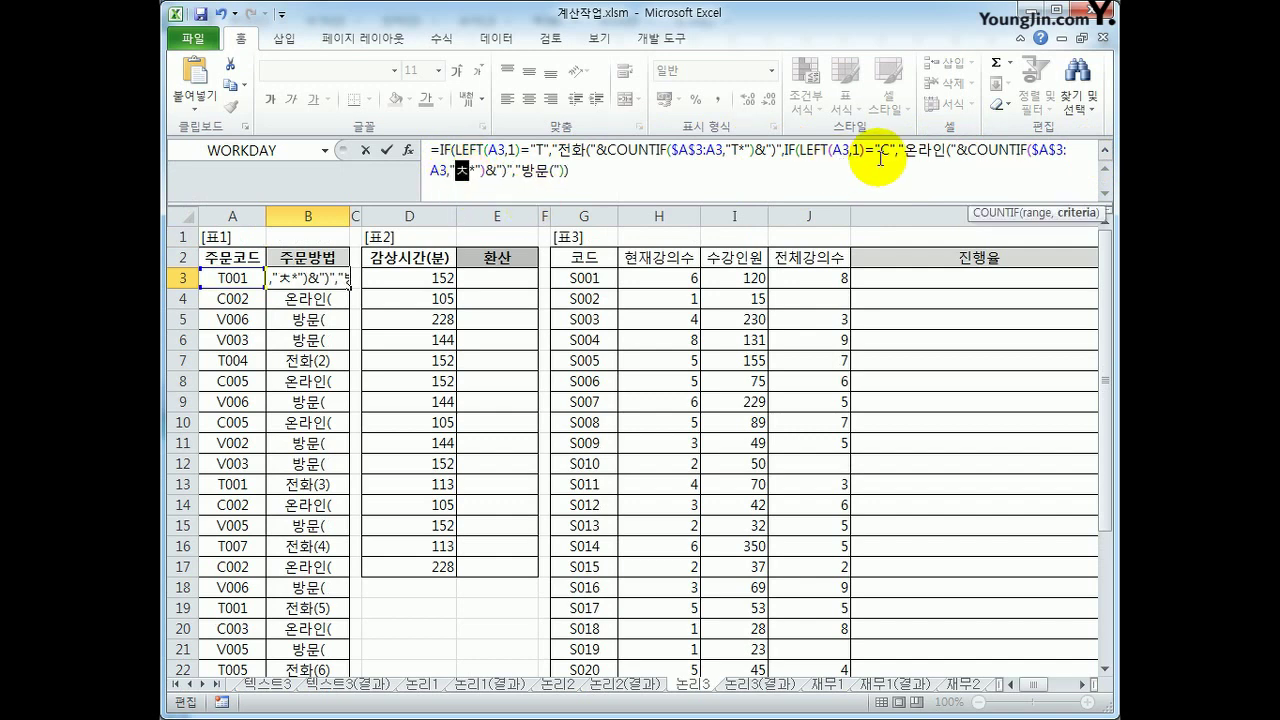
pyautogui.write('C')
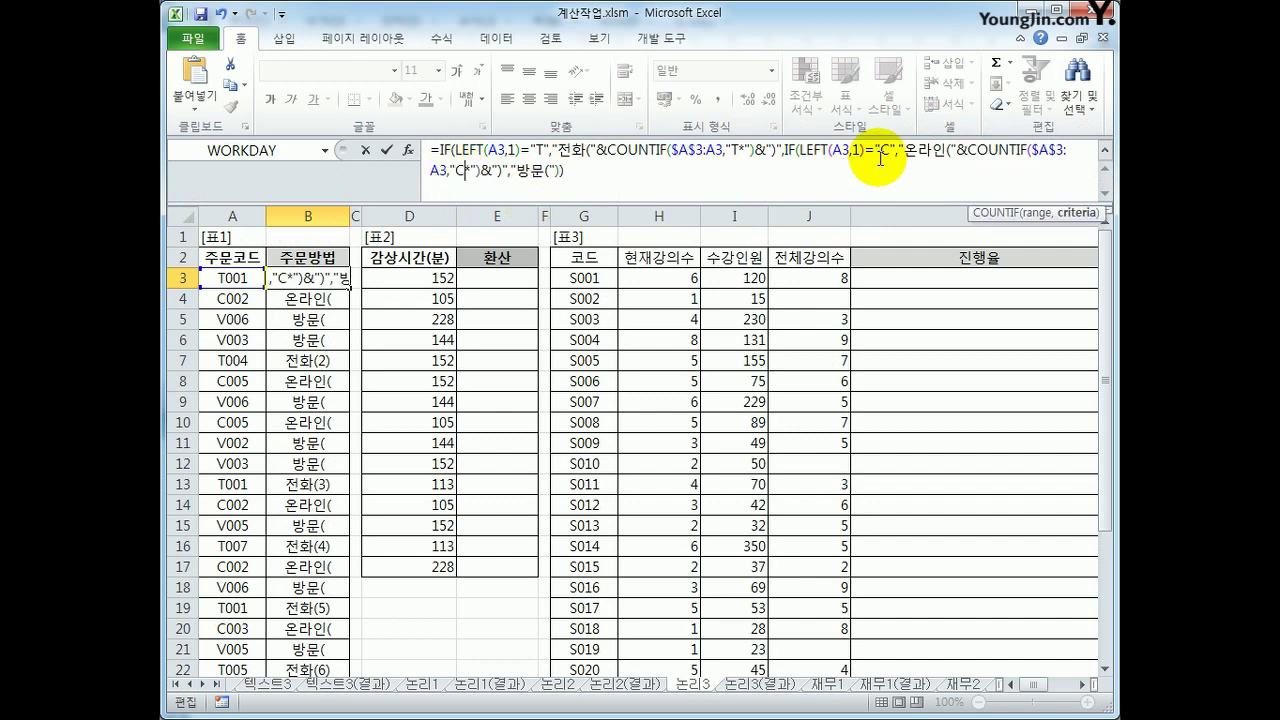
pyautogui.press('Return')
pyautogui.press('Up')
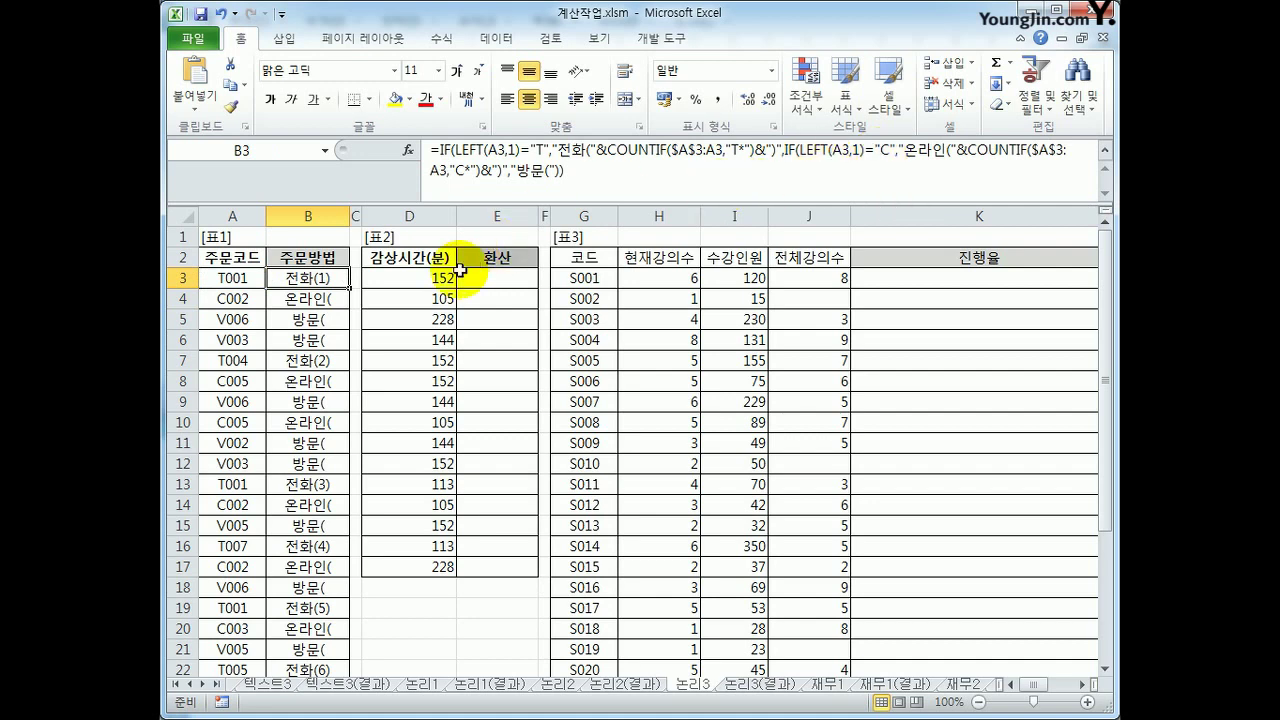
pyautogui.doubleClick(349, 288)
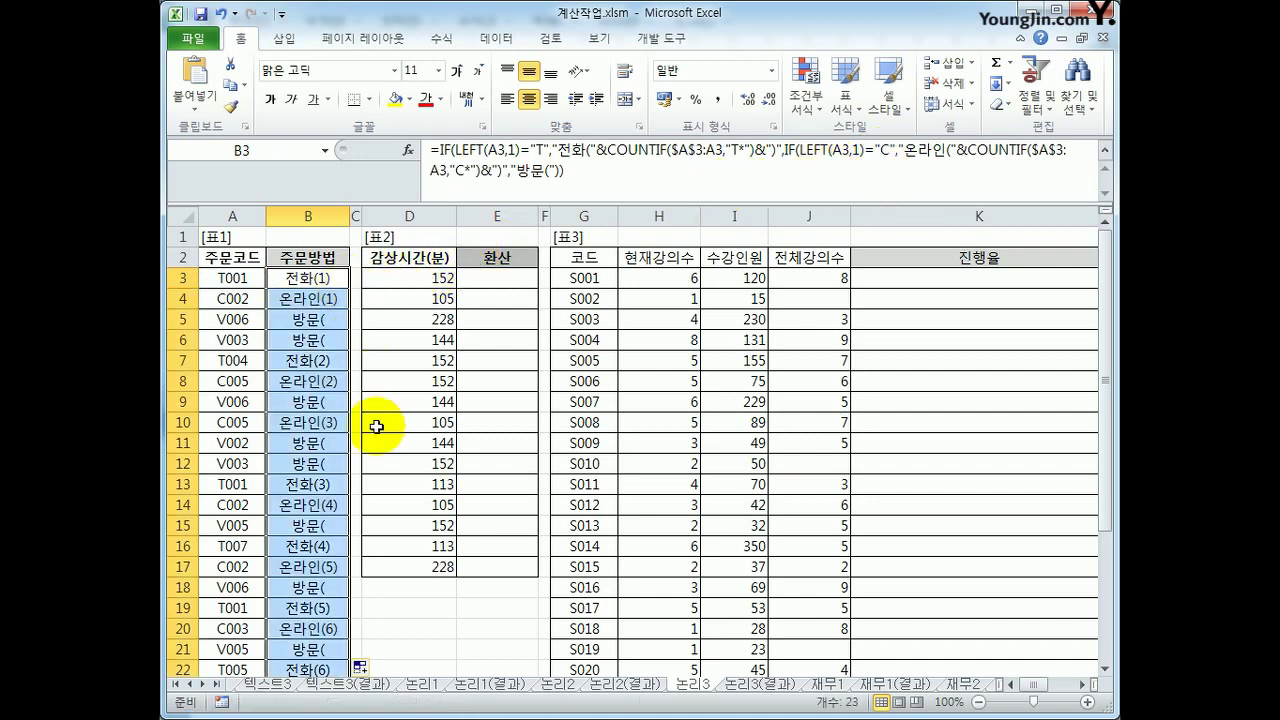
# Paste the copied &COUNTIF($A$3:A3,"T*")&")" after "방문(" in B3's formula
pyautogui.click(322, 279)
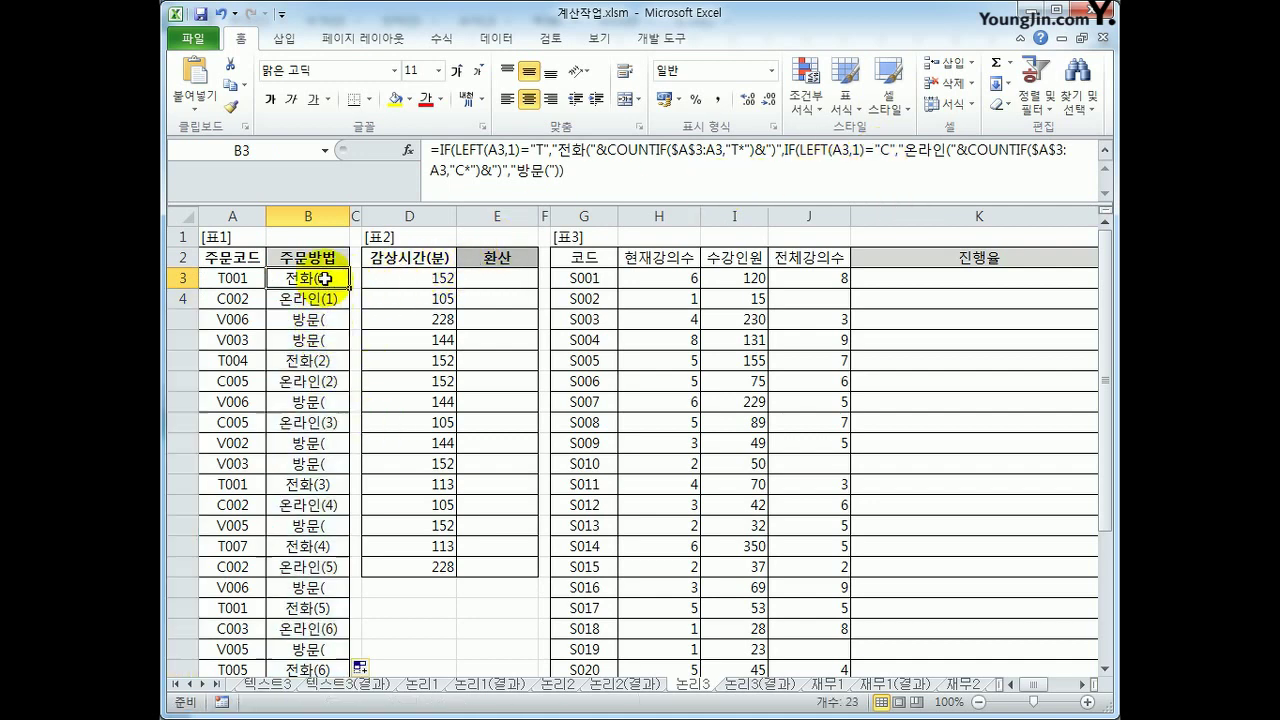
pyautogui.click(552, 170)
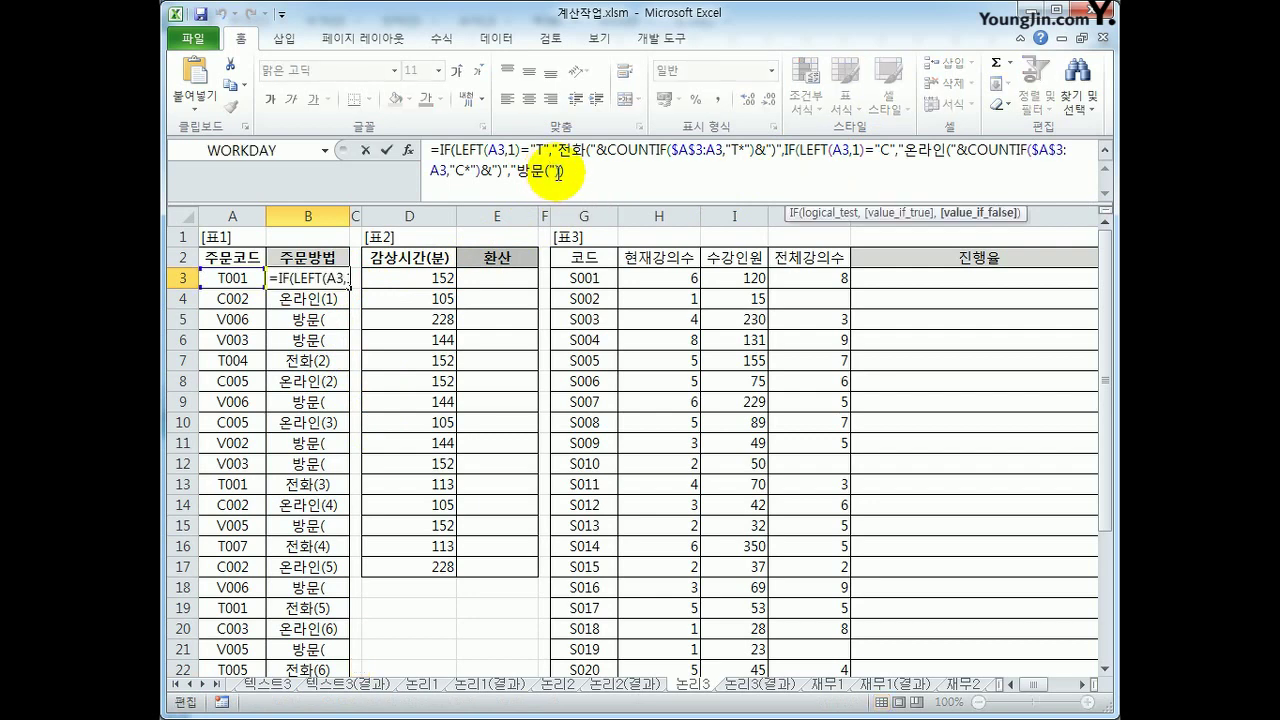
pyautogui.write('"')
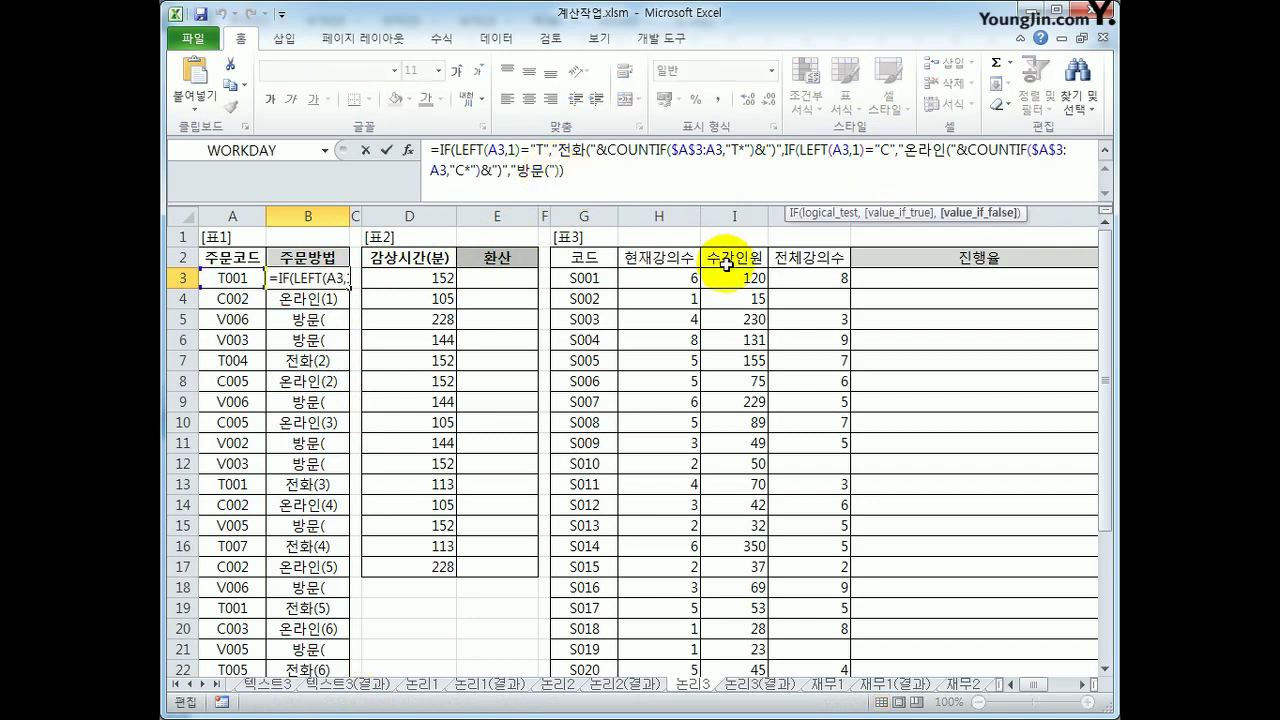
pyautogui.hotkey('ctrl', 'v')
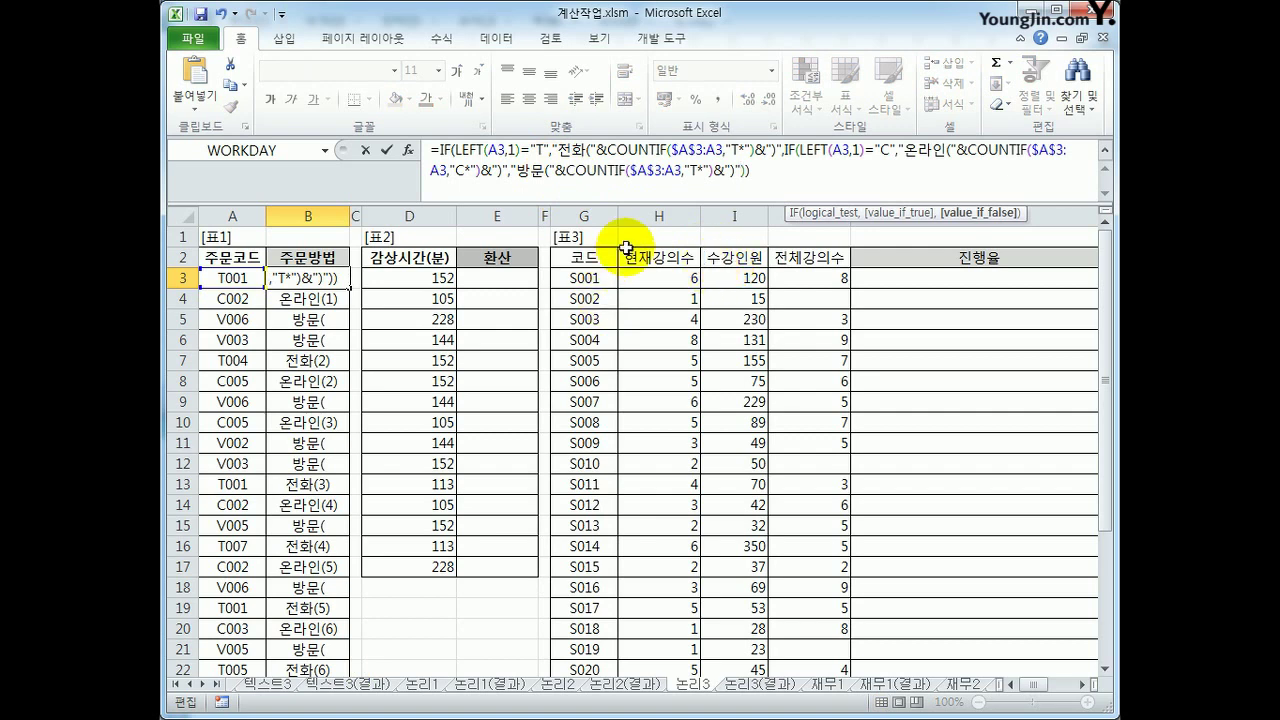
# Change the 방문 COUNTIF criterion to "V*" in B3's formula and fill it down the 주문방법 column
pyautogui.moveTo(689, 171); pyautogui.dragTo(697, 171)
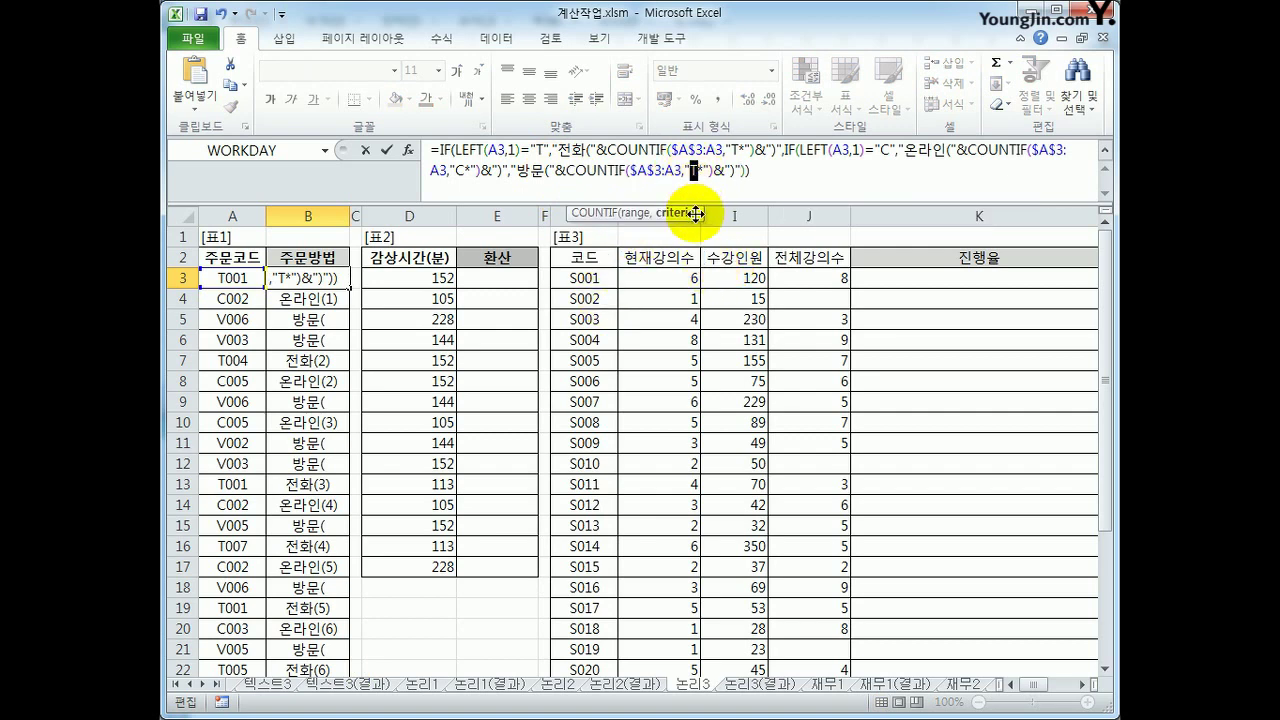
pyautogui.press('Delete')
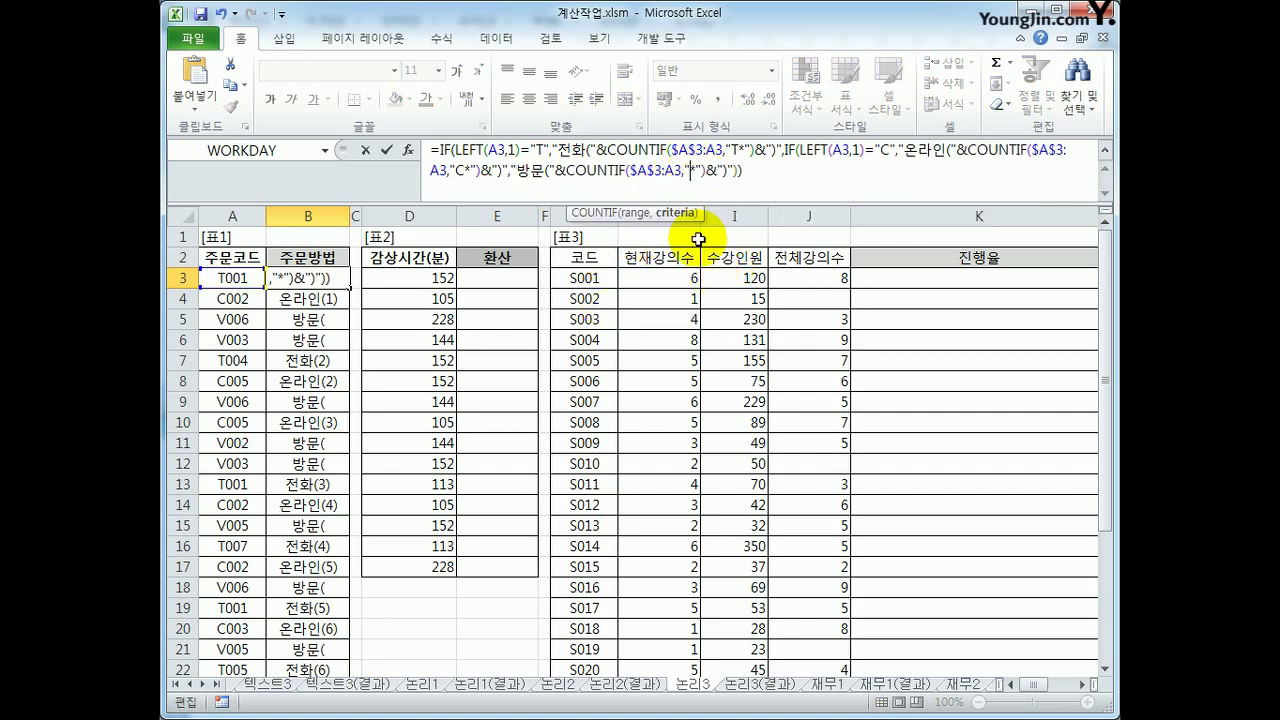
pyautogui.write('V')
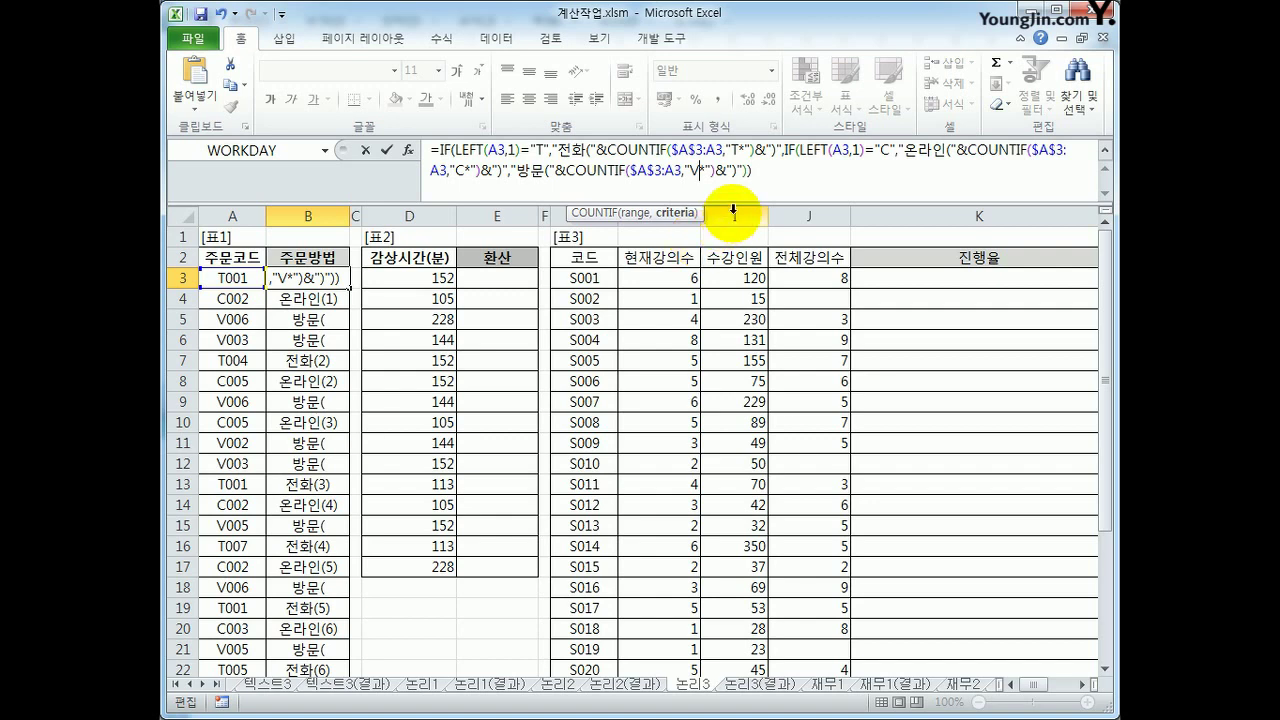
pyautogui.click(752, 171)
pyautogui.press('Return')
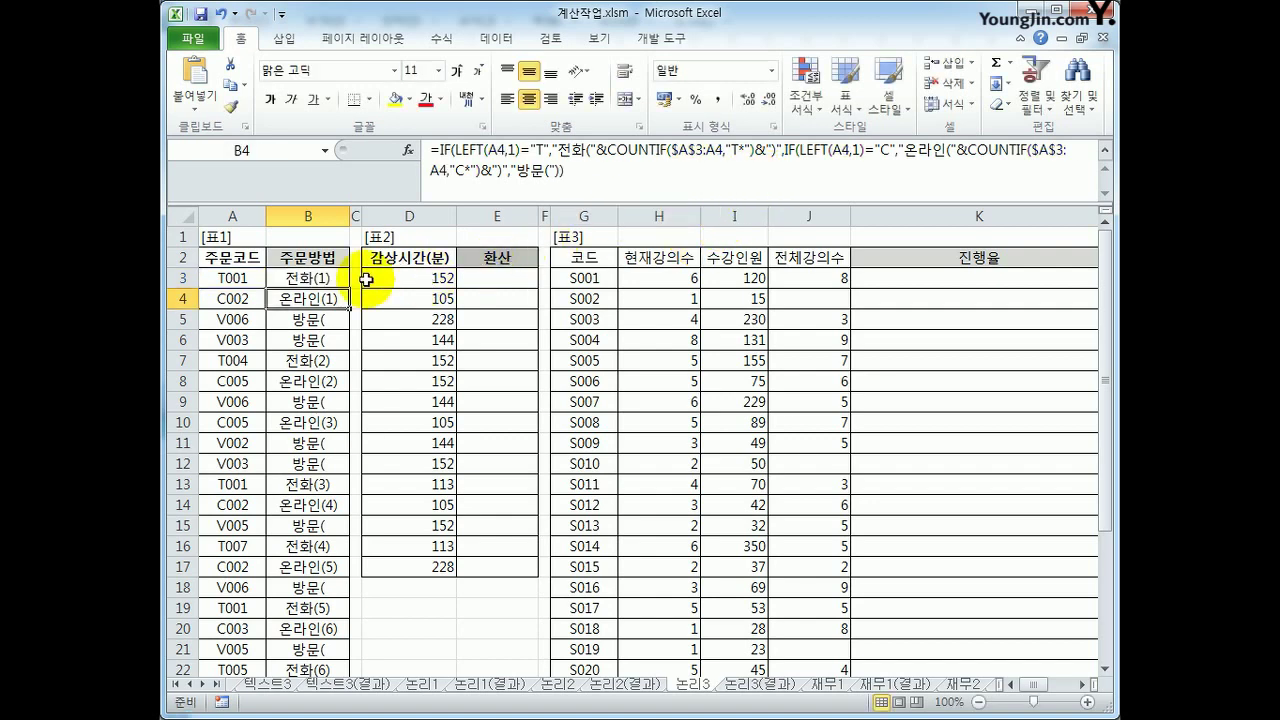
pyautogui.click(326, 277)
pyautogui.doubleClick(349, 288)
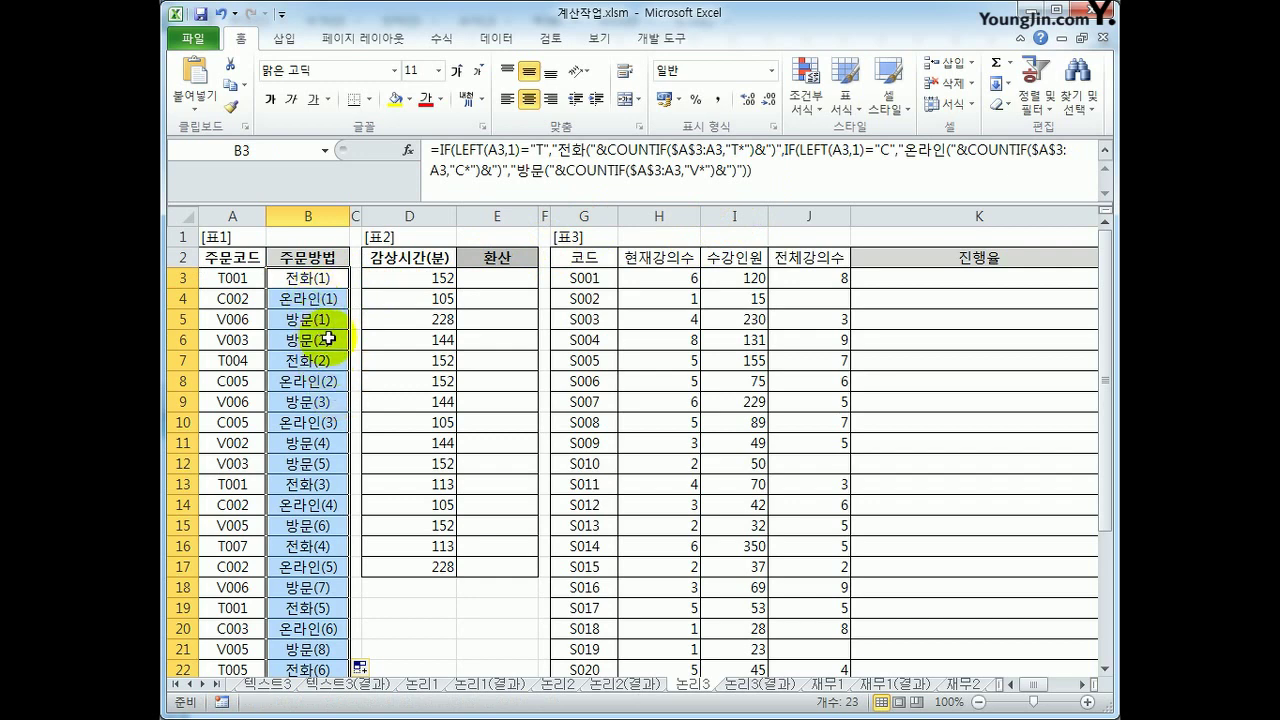
# Examine the 감상시간(분) values in D3:D17 and the 환산 column of 표2
pyautogui.click(513, 281)
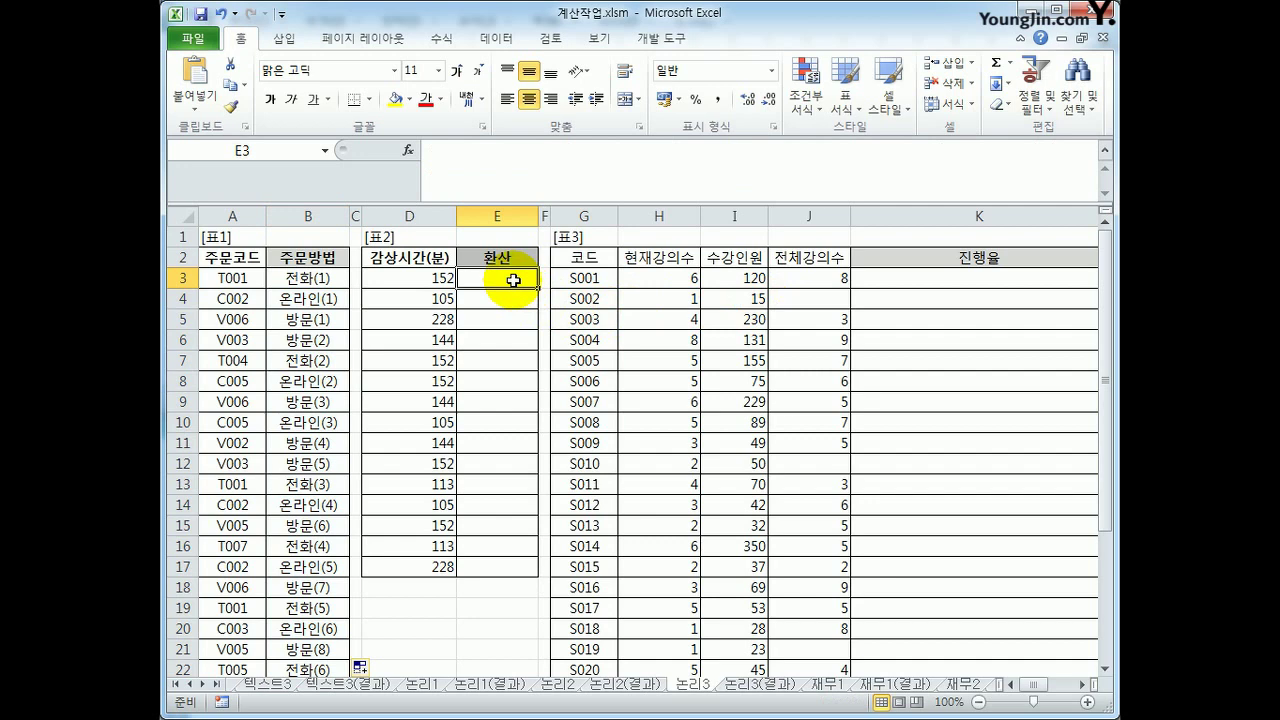
pyautogui.moveTo(426, 283); pyautogui.dragTo(431, 560)
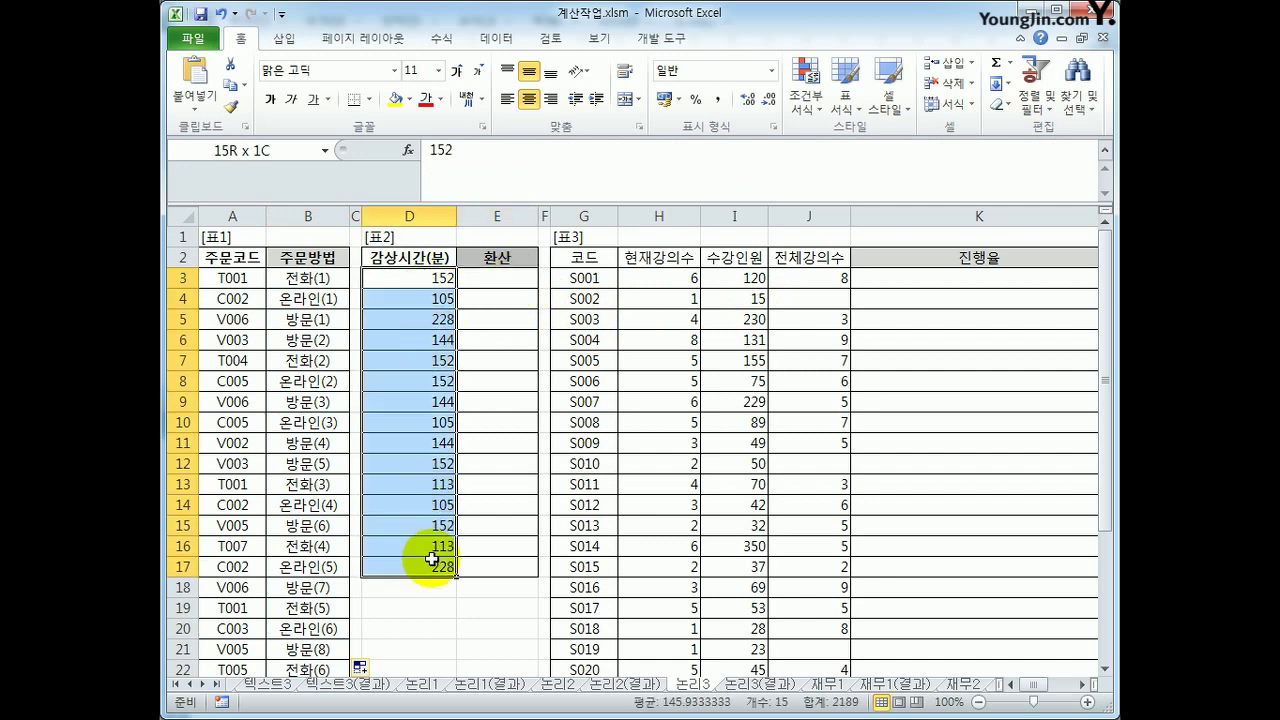
pyautogui.click(445, 280)
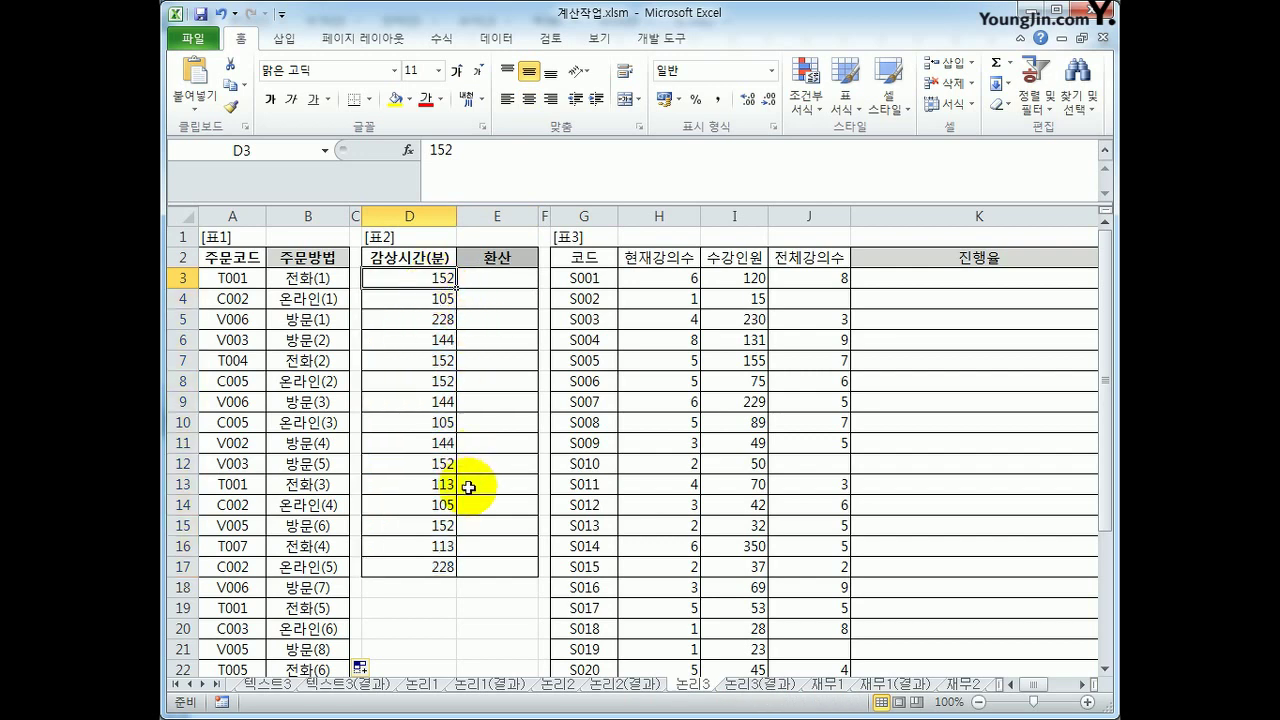
pyautogui.click(447, 297)
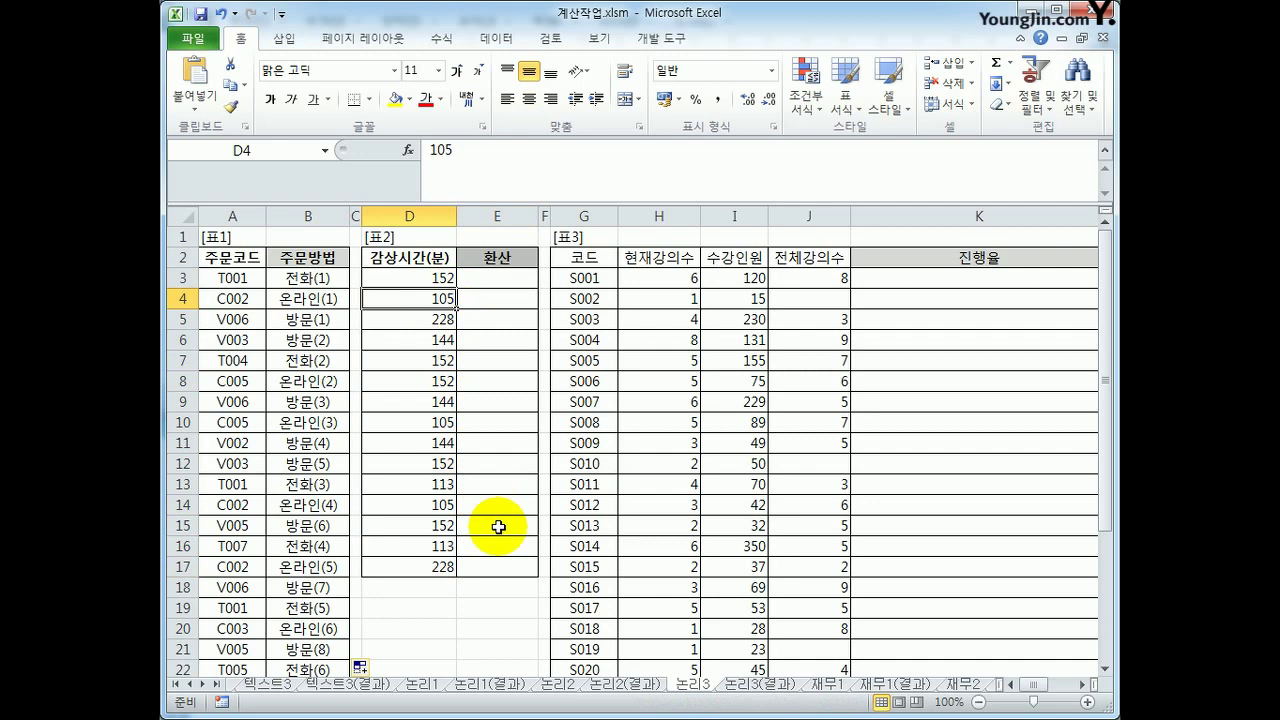
pyautogui.click(440, 281)
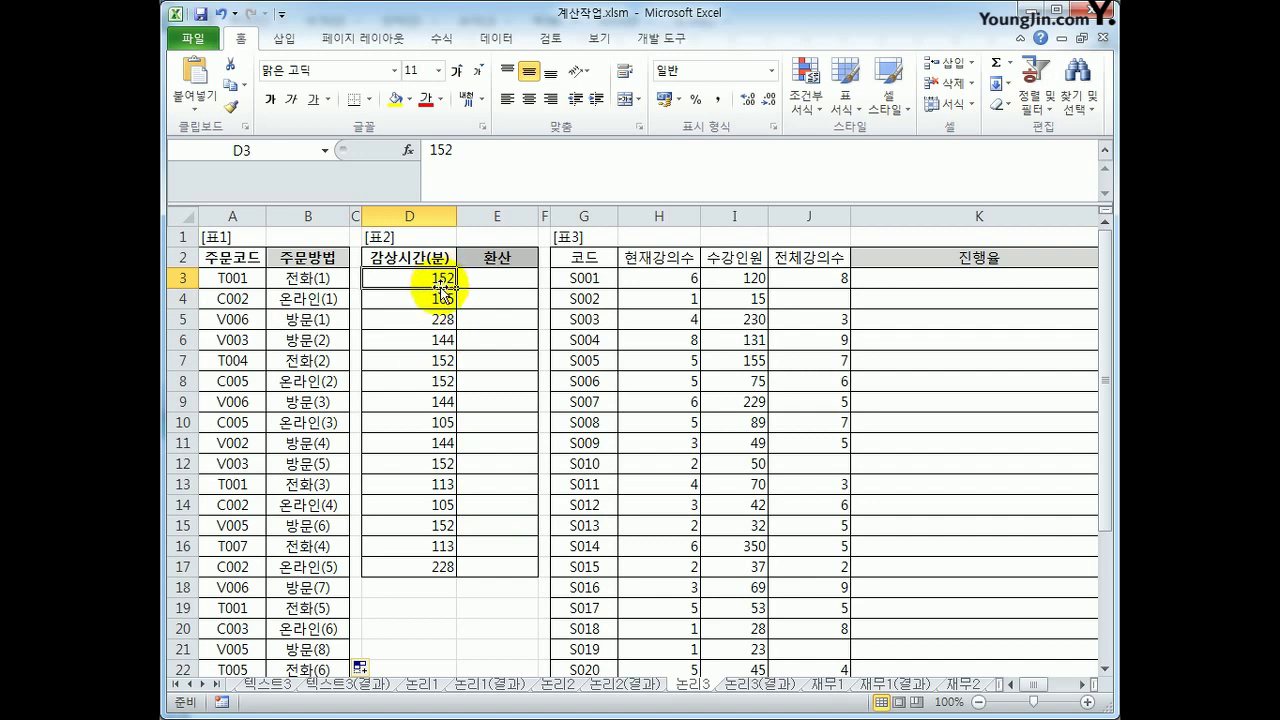
pyautogui.click(496, 286)
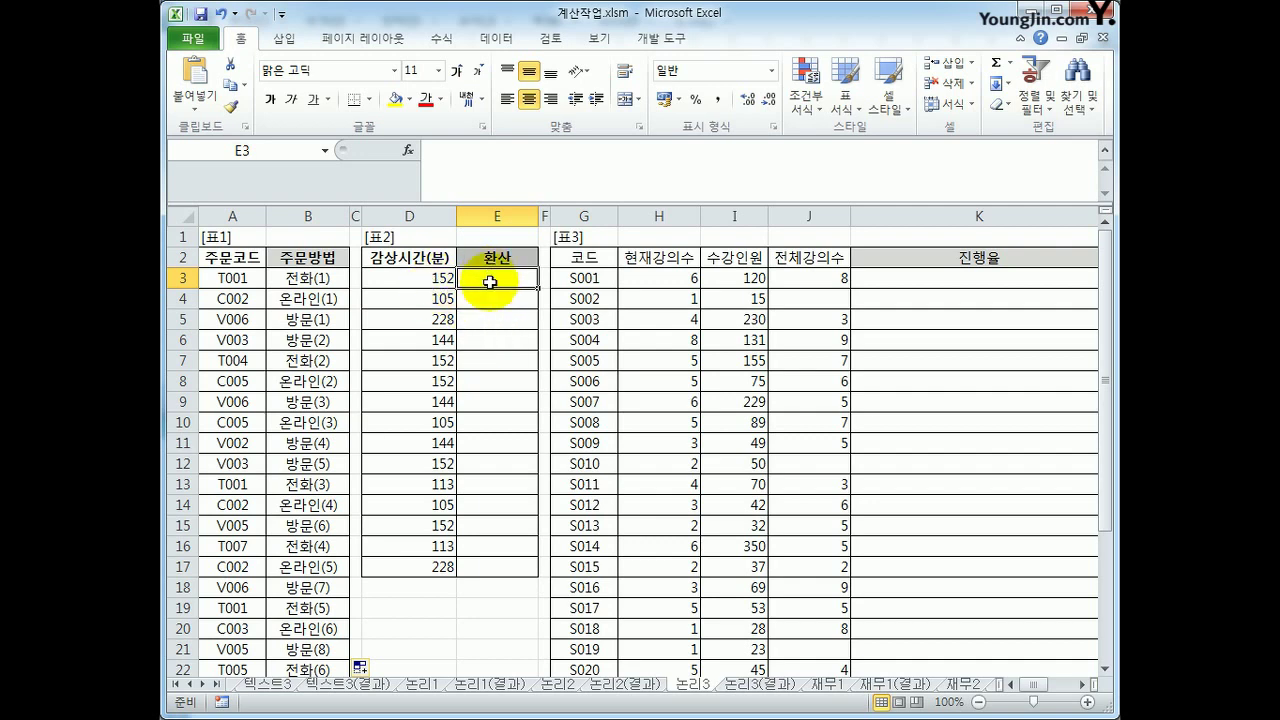
pyautogui.click(416, 278)
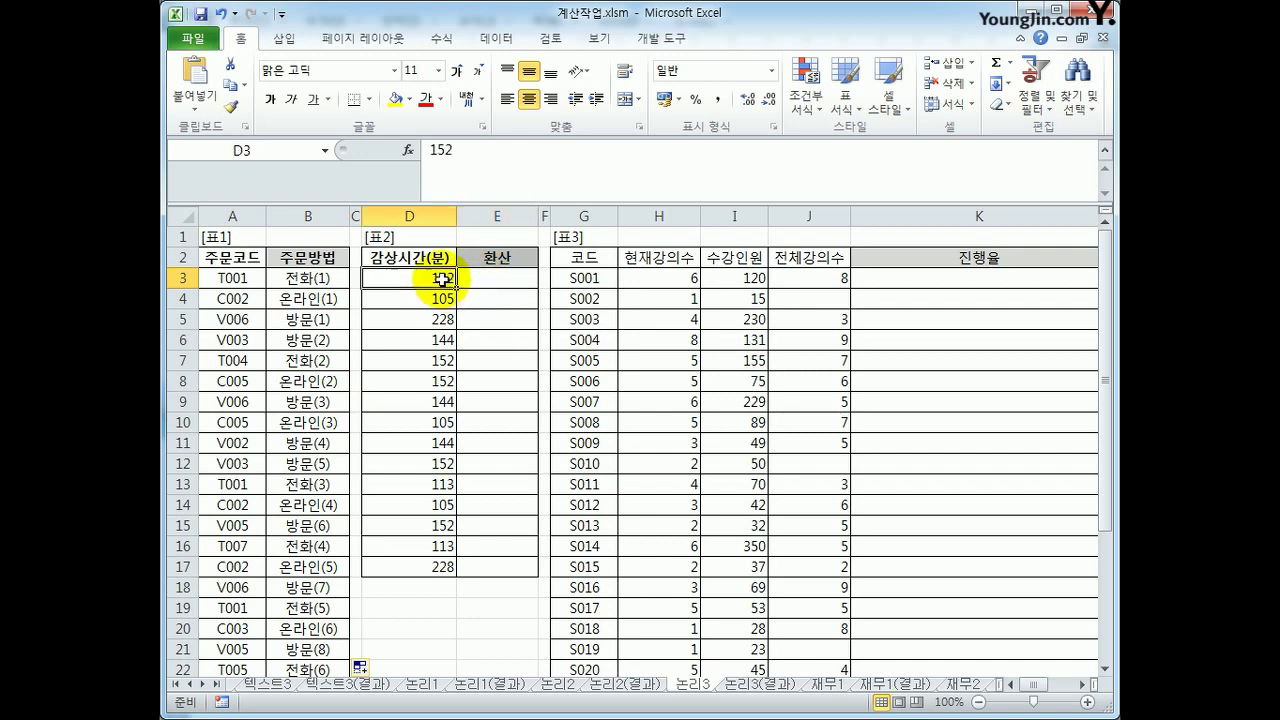
pyautogui.click(507, 282)
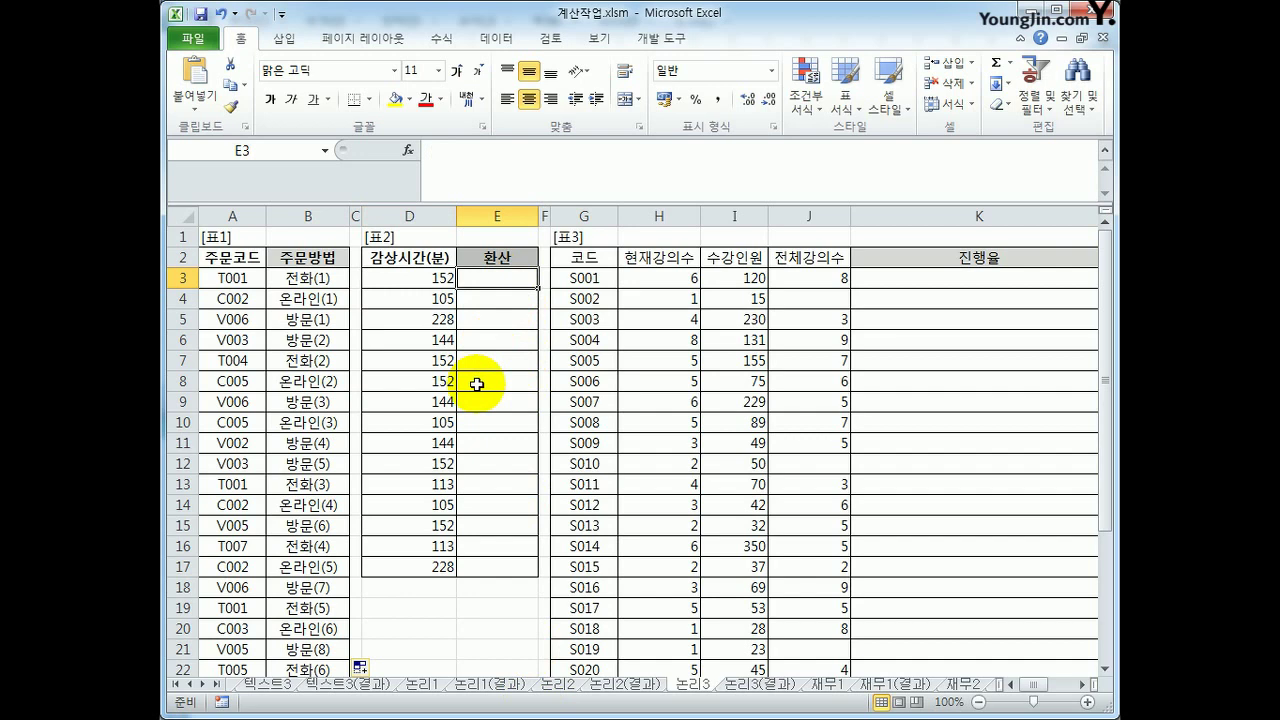
pyautogui.write('=')
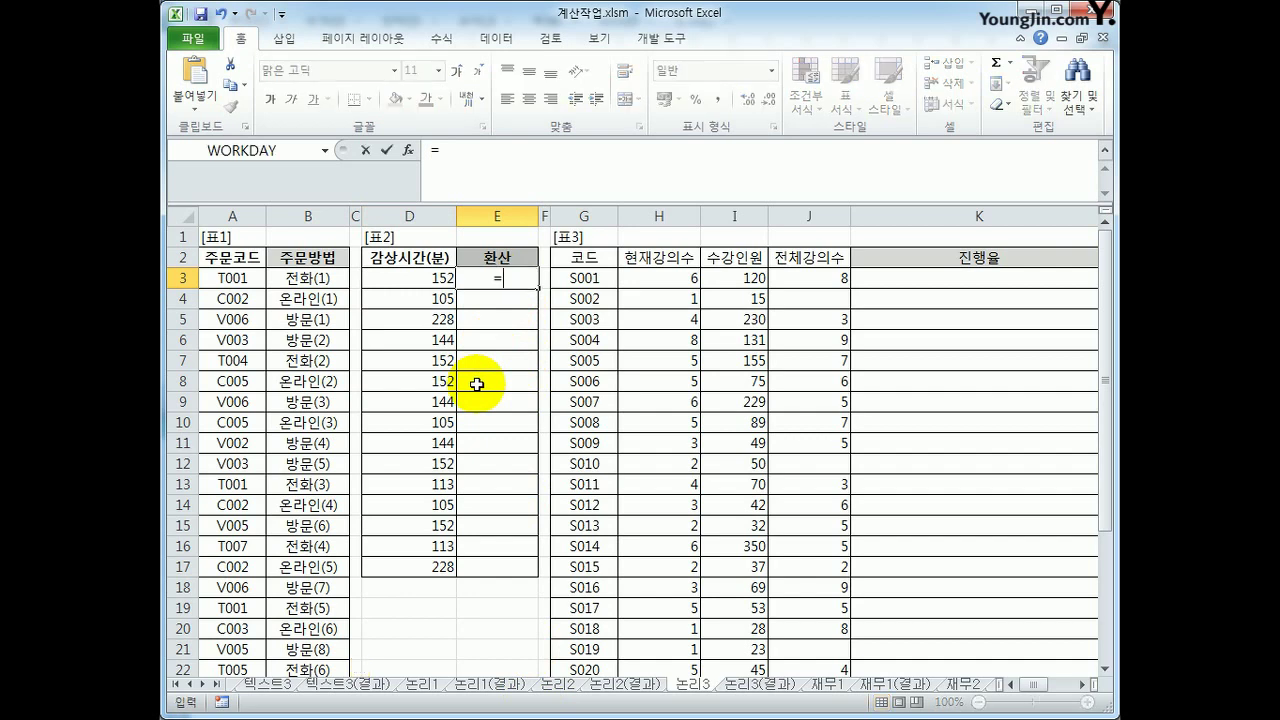
pyautogui.press('Left')
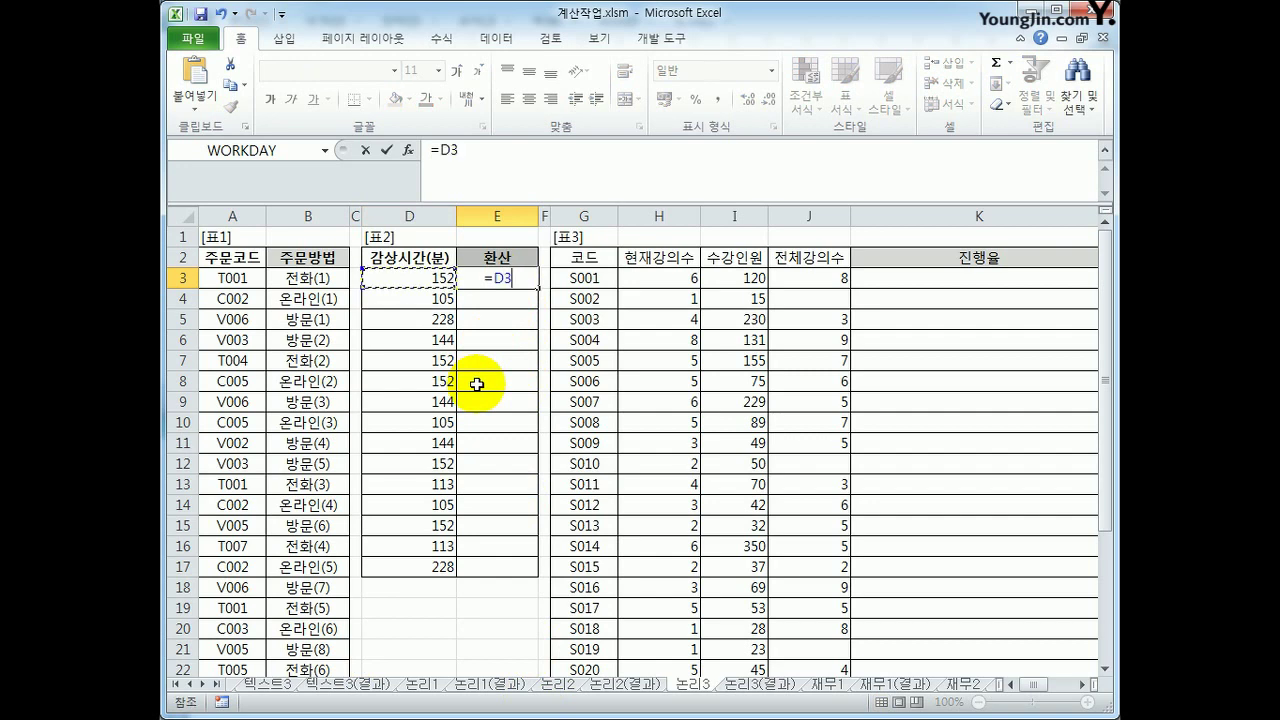
pyautogui.write('-')
pyautogui.write('m')
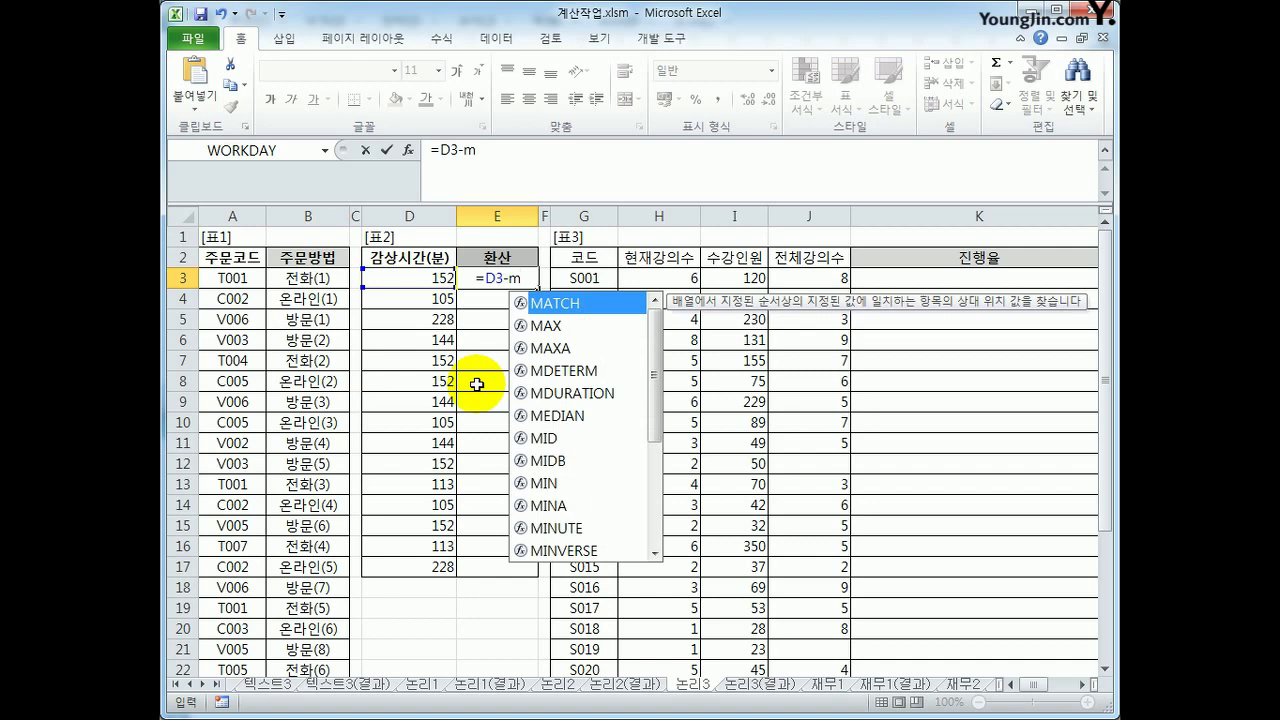
pyautogui.press('Escape')
pyautogui.press('Escape')
# Enter =MOD(D3,60) in E3 and fill it down the 환산 column to E17
pyautogui.write('=mod(')
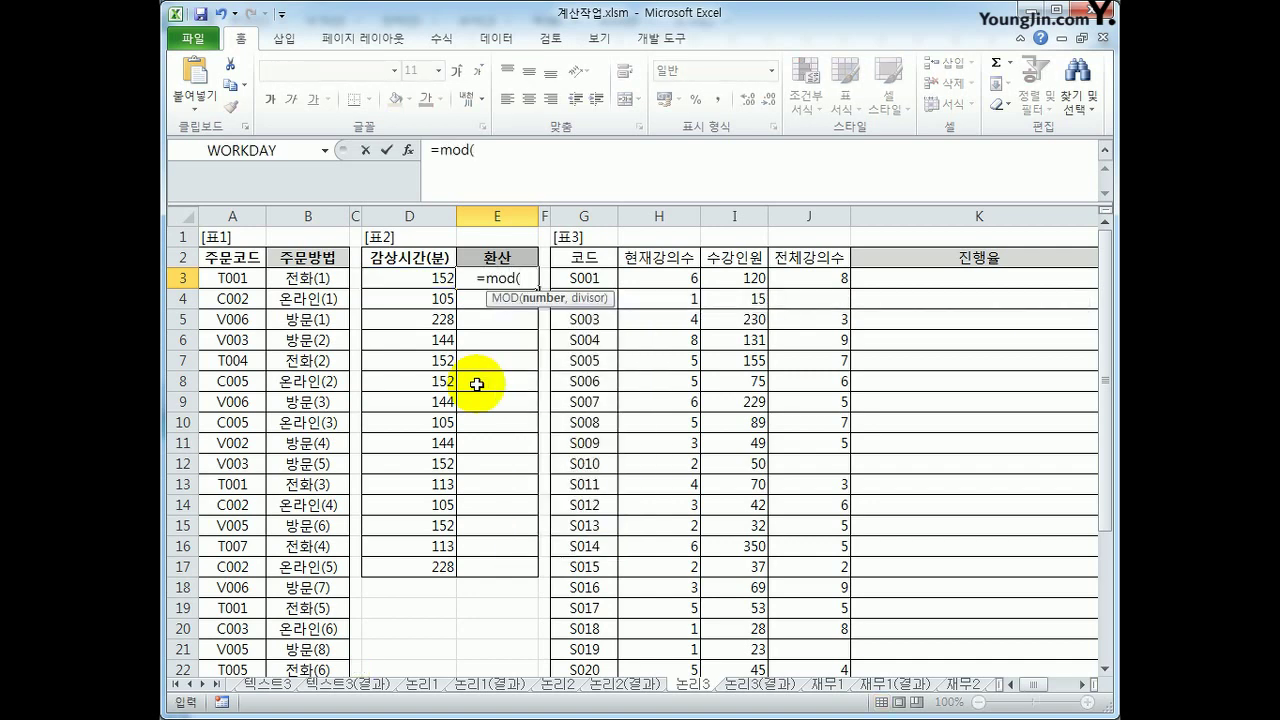
pyautogui.click(443, 278)
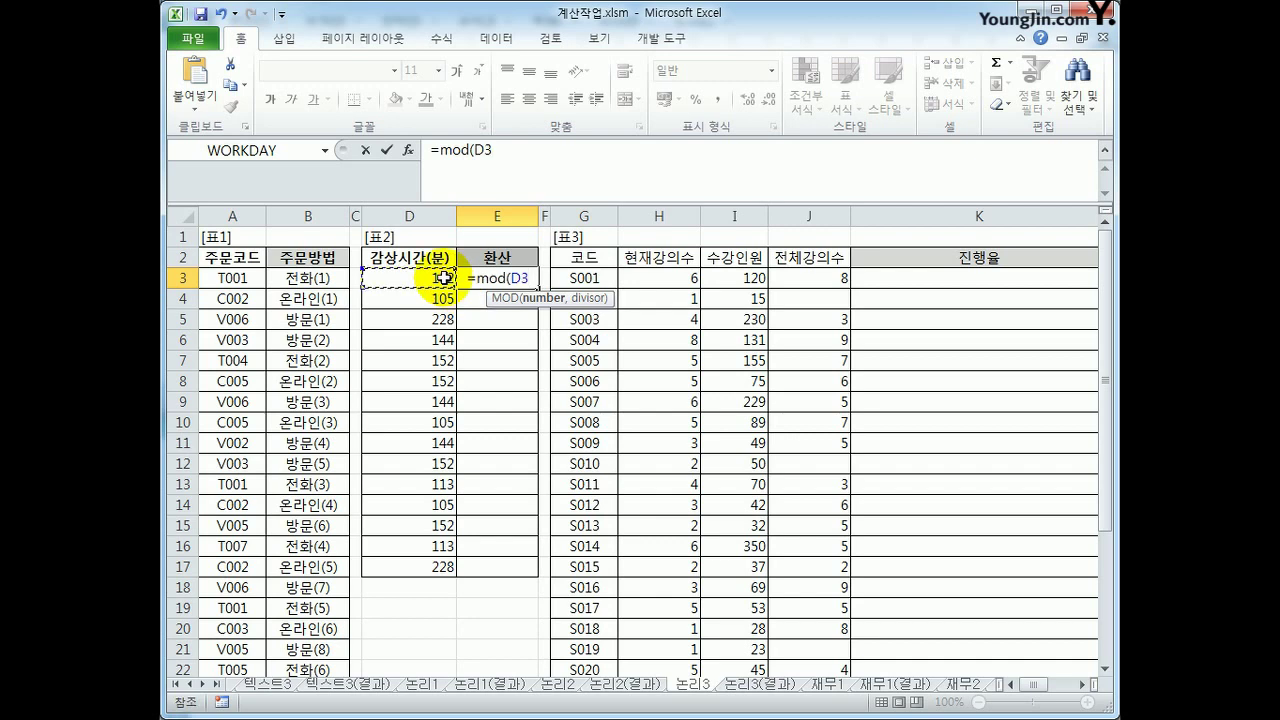
pyautogui.write(',60')
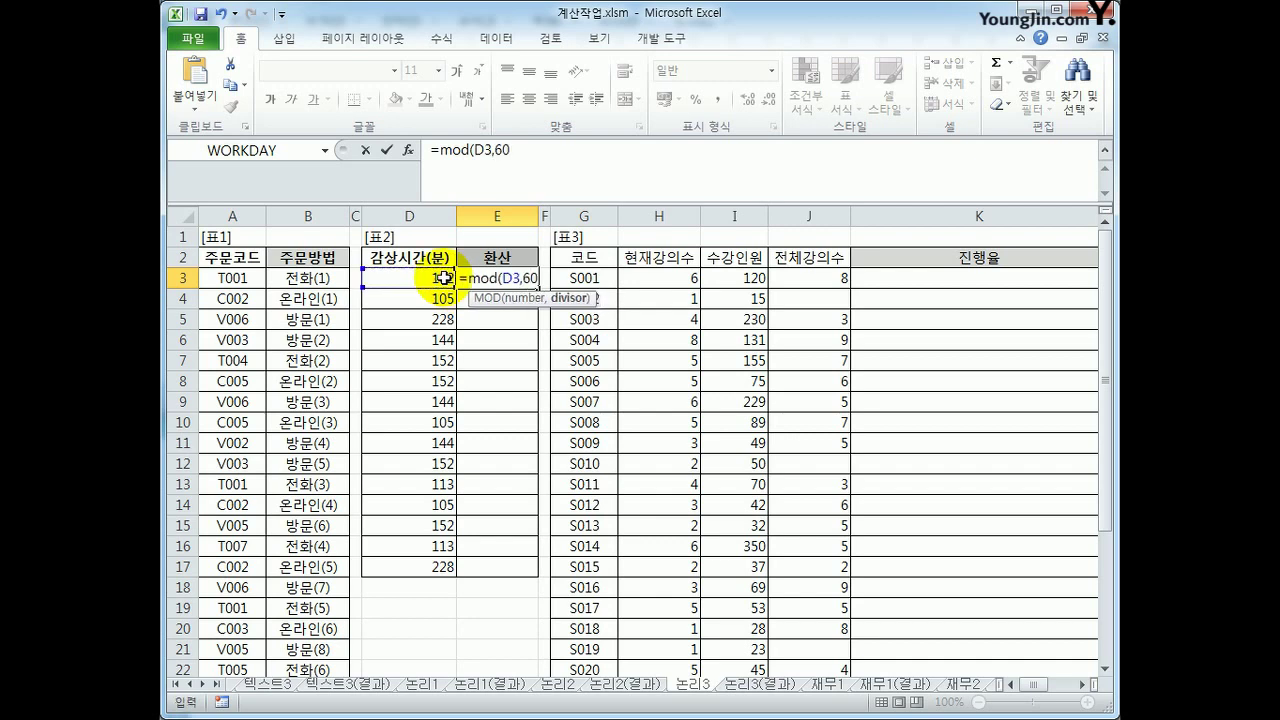
pyautogui.press('Return')
pyautogui.press('Up')
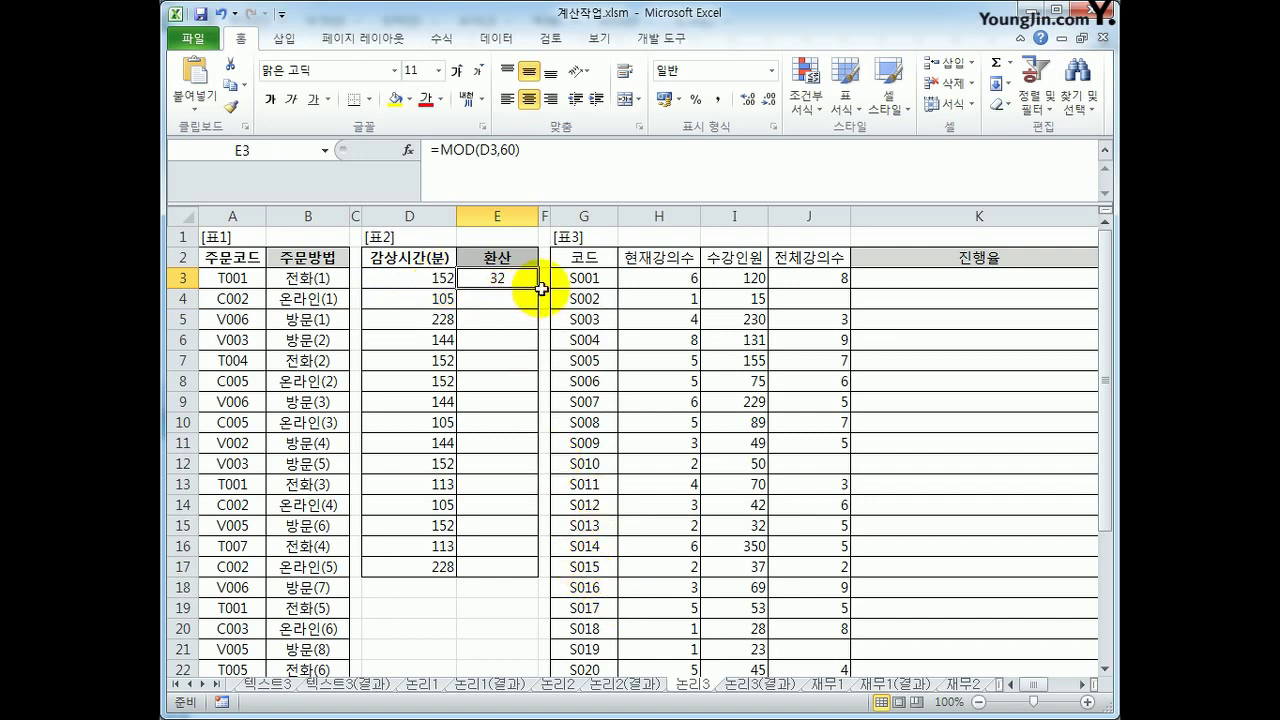
pyautogui.moveTo(540, 288); pyautogui.dragTo(518, 569)
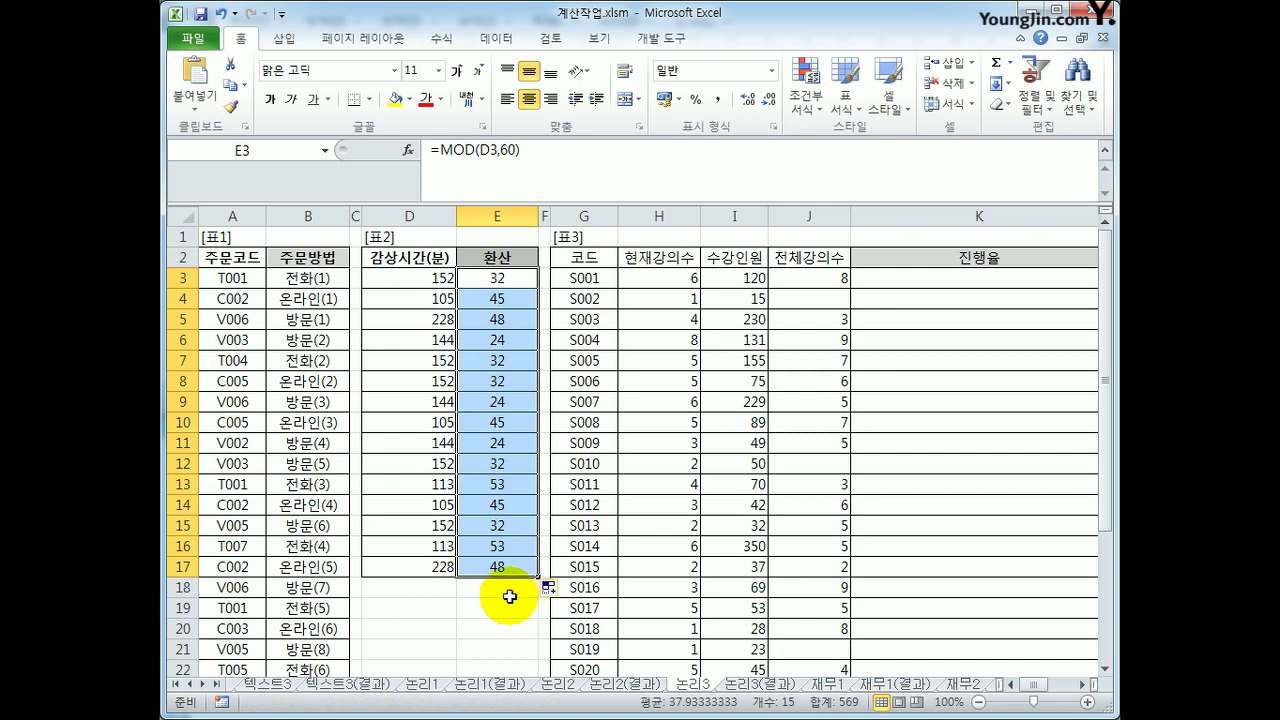
pyautogui.moveTo(497, 279); pyautogui.dragTo(499, 566)
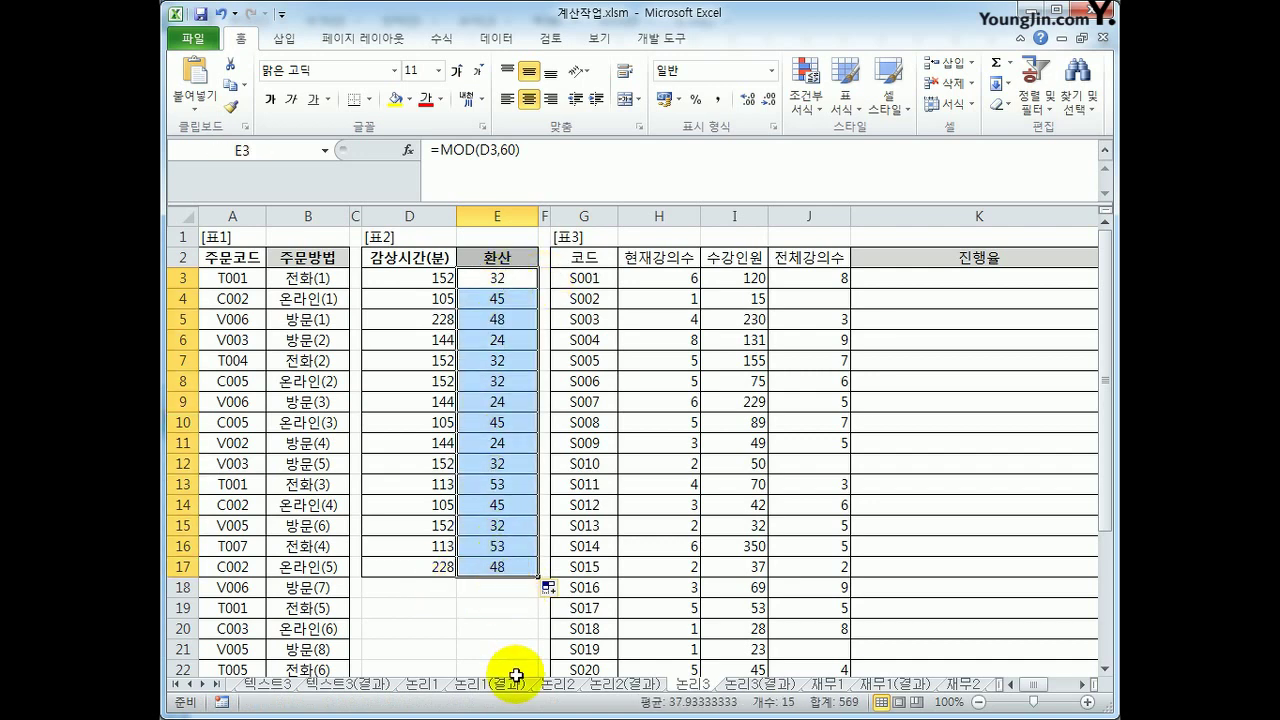
# Insert D3- before MOD in E3's formula and fill =D3-MOD(D3,60) down to E17
pyautogui.click(506, 282)
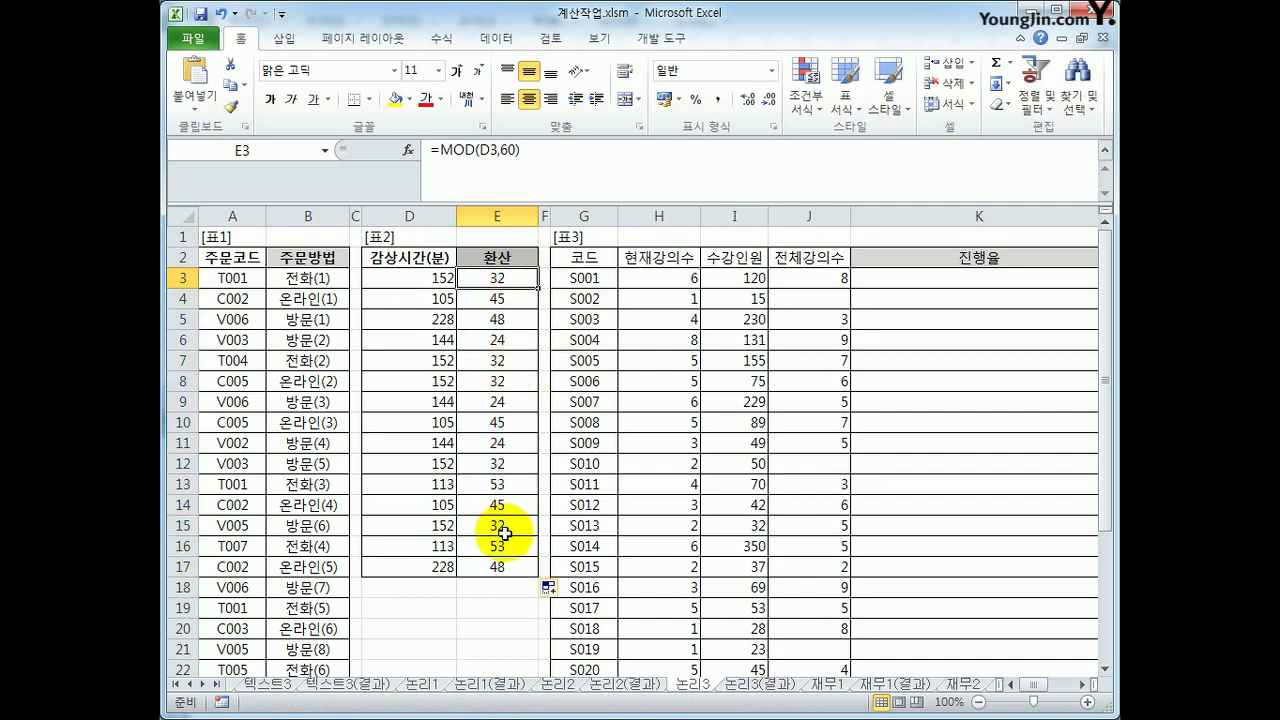
pyautogui.doubleClick(498, 283)
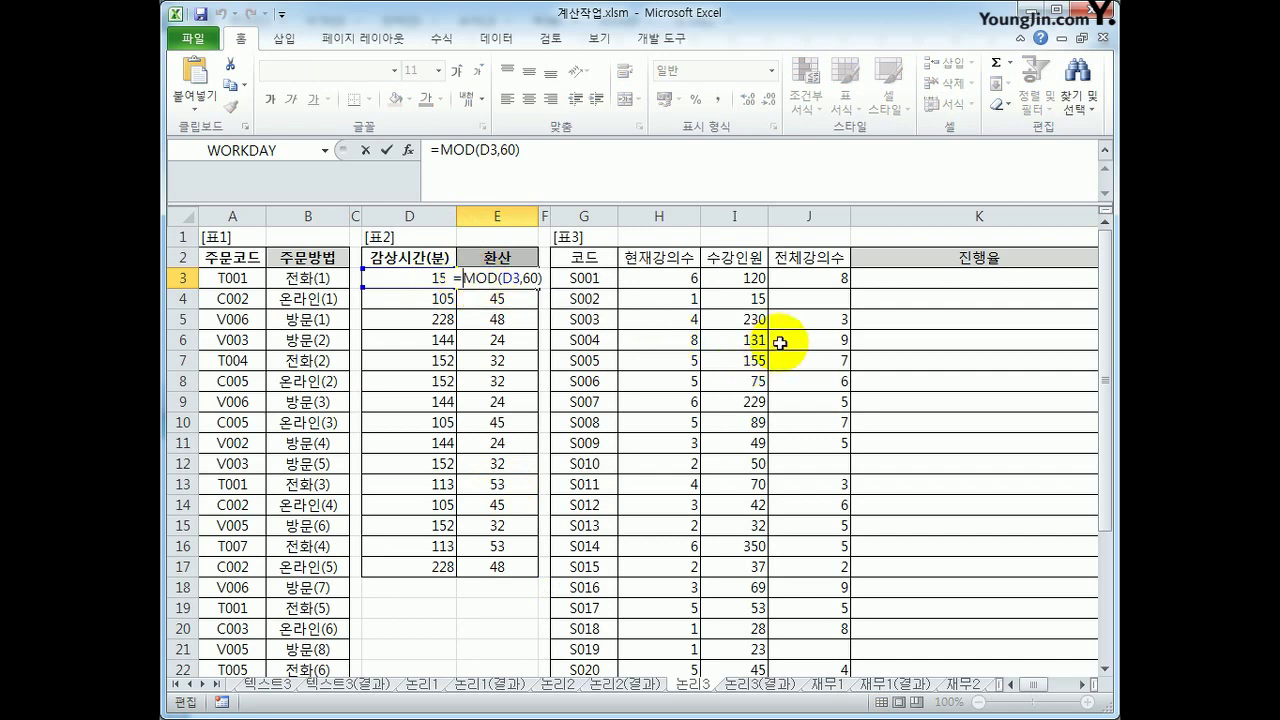
pyautogui.click(403, 275)
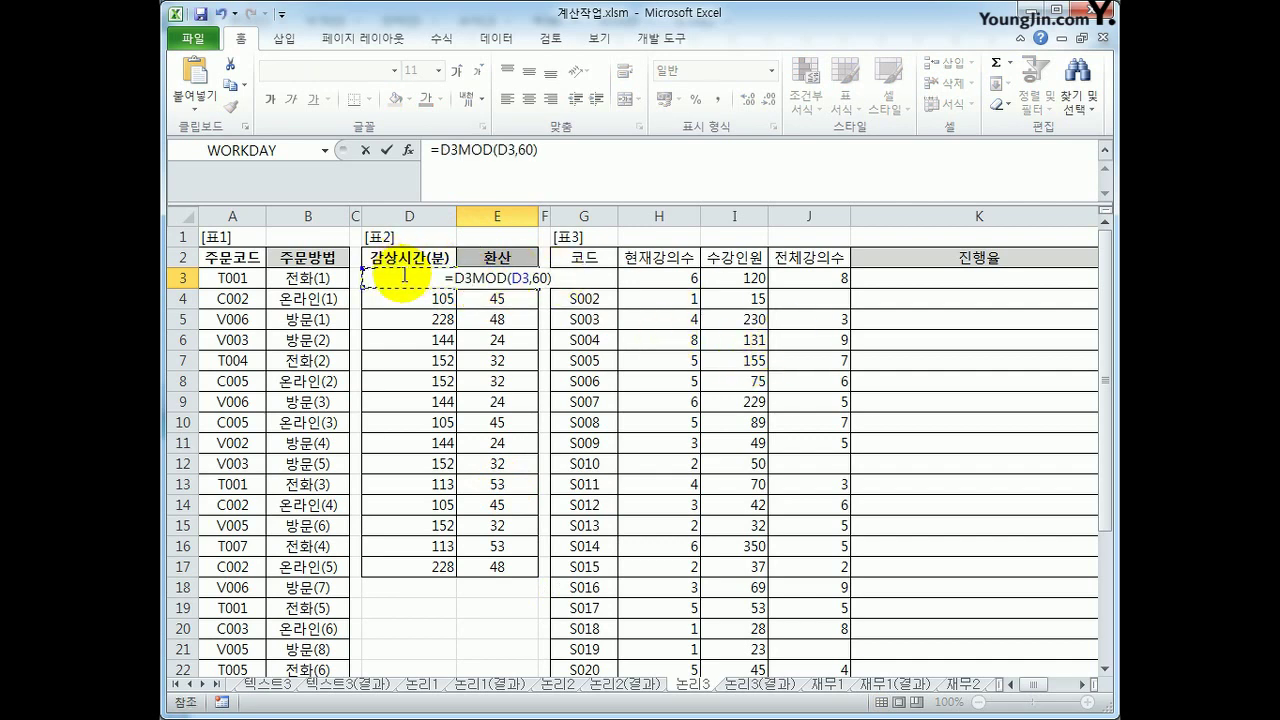
pyautogui.write('-')
pyautogui.press('Return')
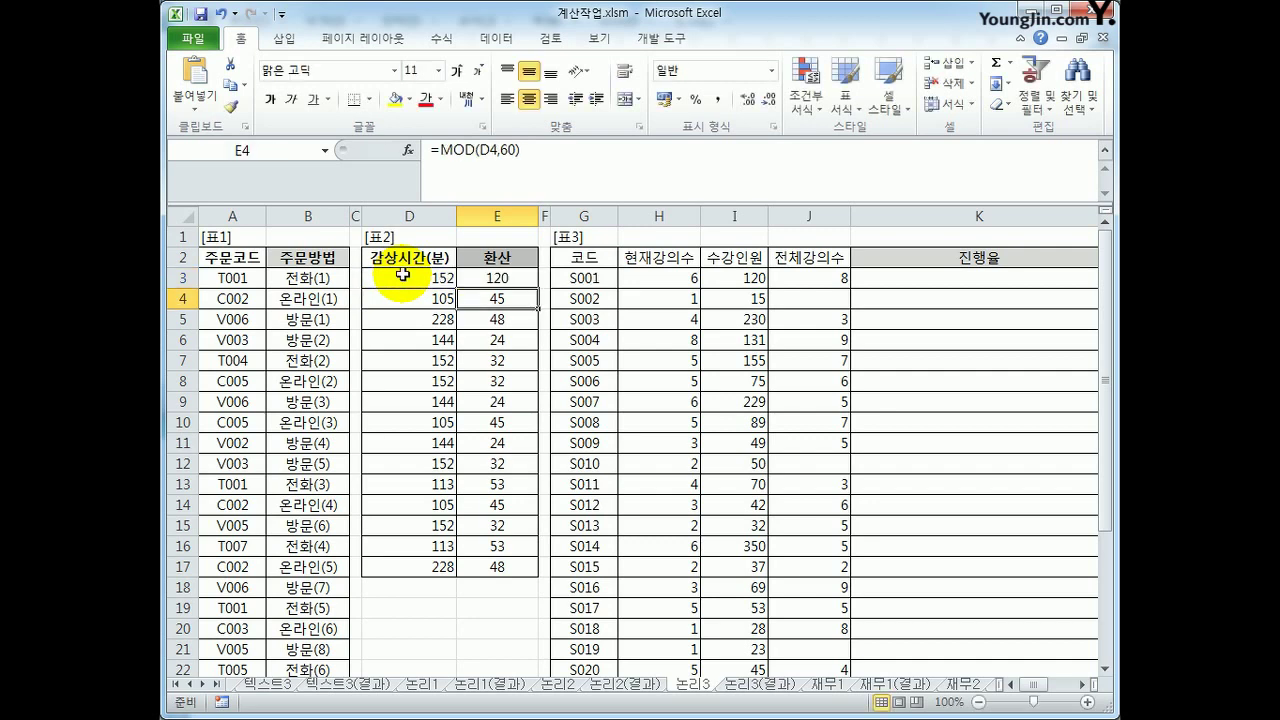
pyautogui.click(500, 278)
pyautogui.moveTo(537, 288); pyautogui.dragTo(517, 567)
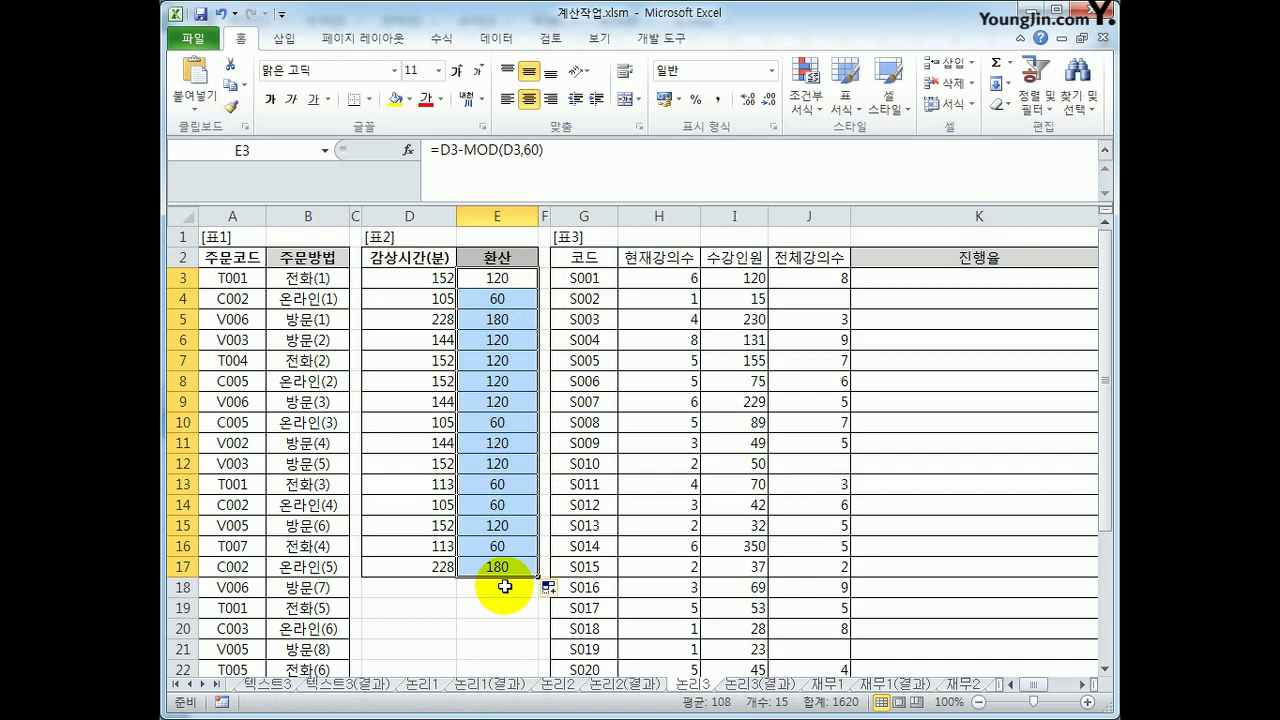
# Wrap E3's formula in parentheses and divide it by 60, giving =(D3-MOD(D3,60))/60
pyautogui.click(500, 278)
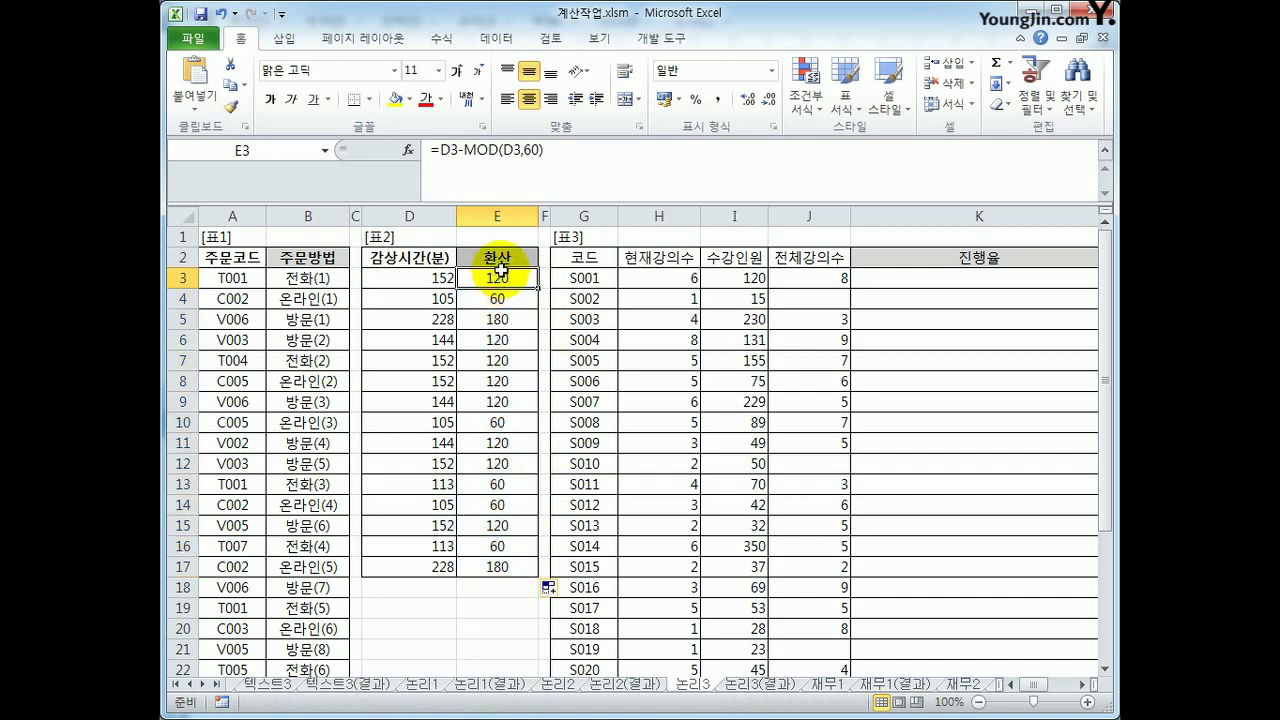
pyautogui.click(548, 150)
pyautogui.click(439, 150)
pyautogui.write('(')
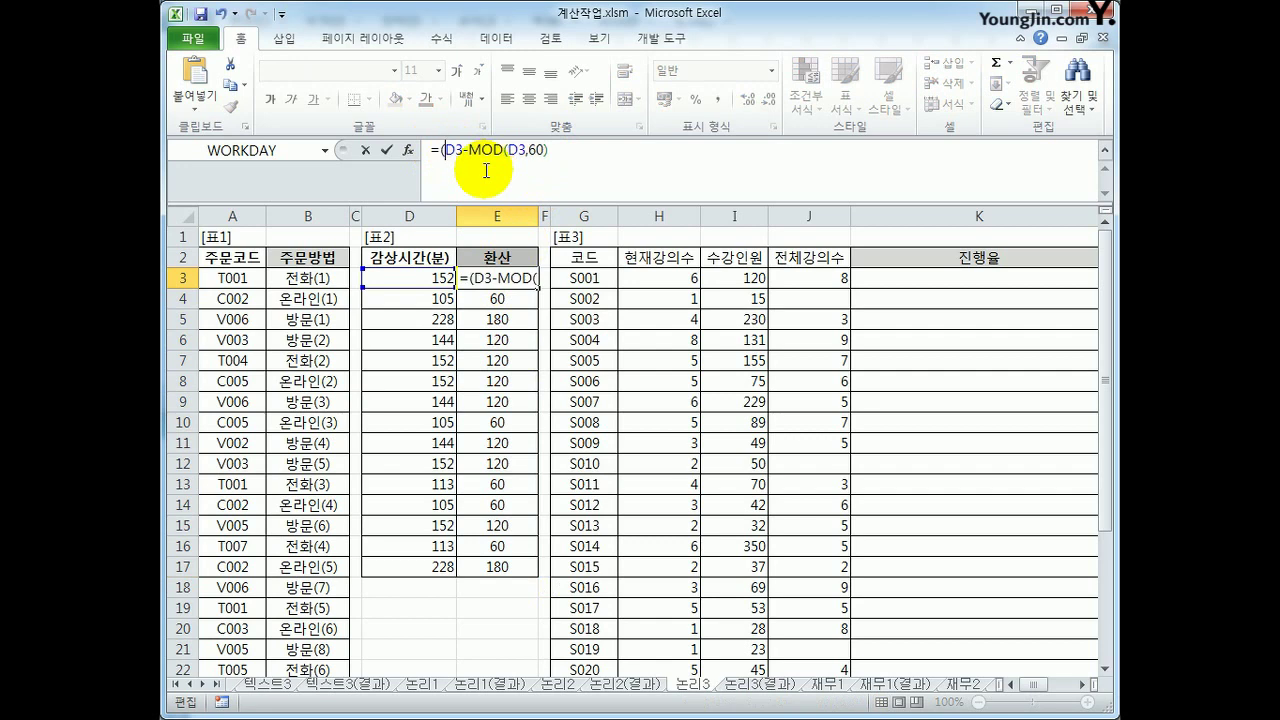
pyautogui.click(616, 143)
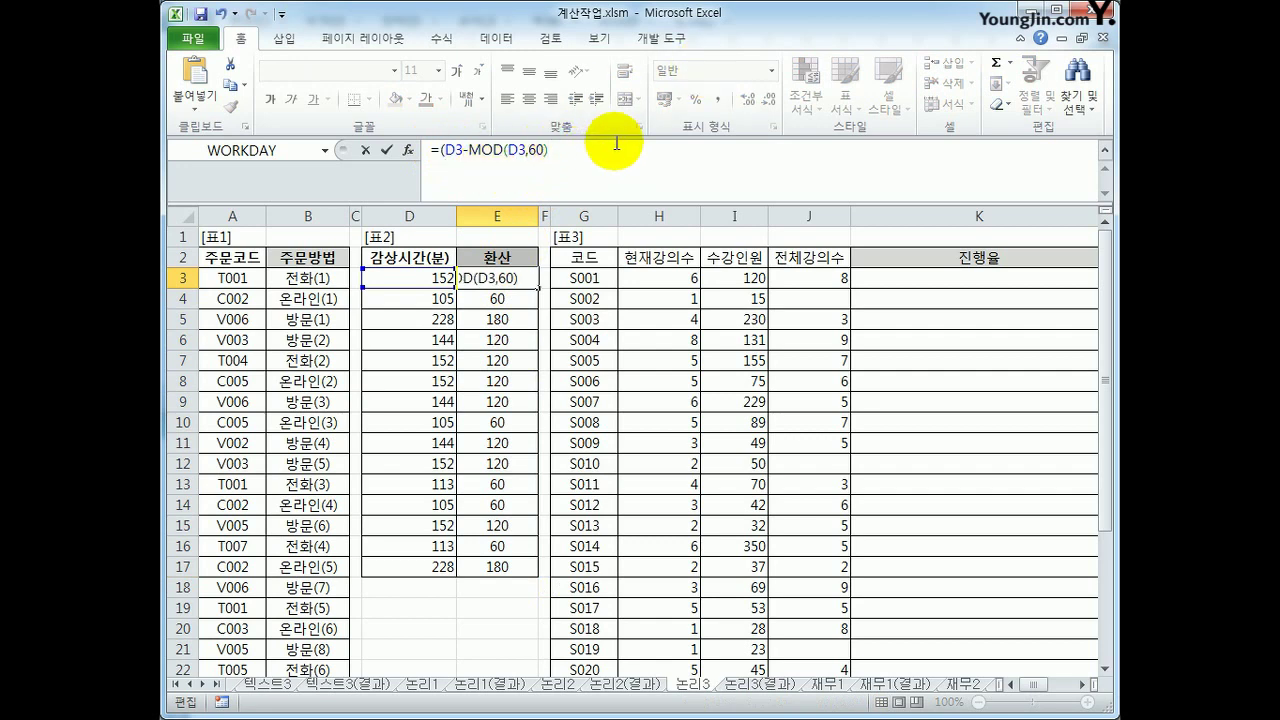
pyautogui.write(')/60')
pyautogui.press('Return')
pyautogui.press('Up')
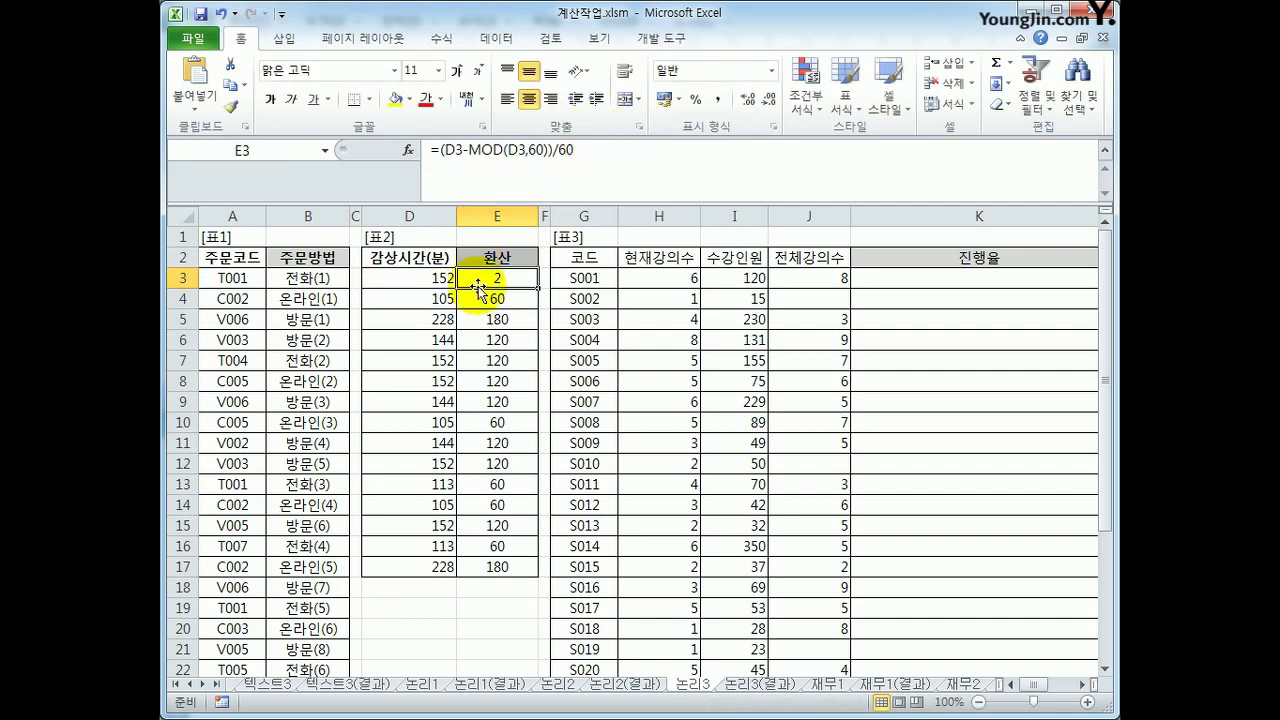
# Fill E3's formula =(D3-MOD(D3,60))/60 down the 환산 column to E17 and check the copied formula in E17
pyautogui.doubleClick(526, 291)
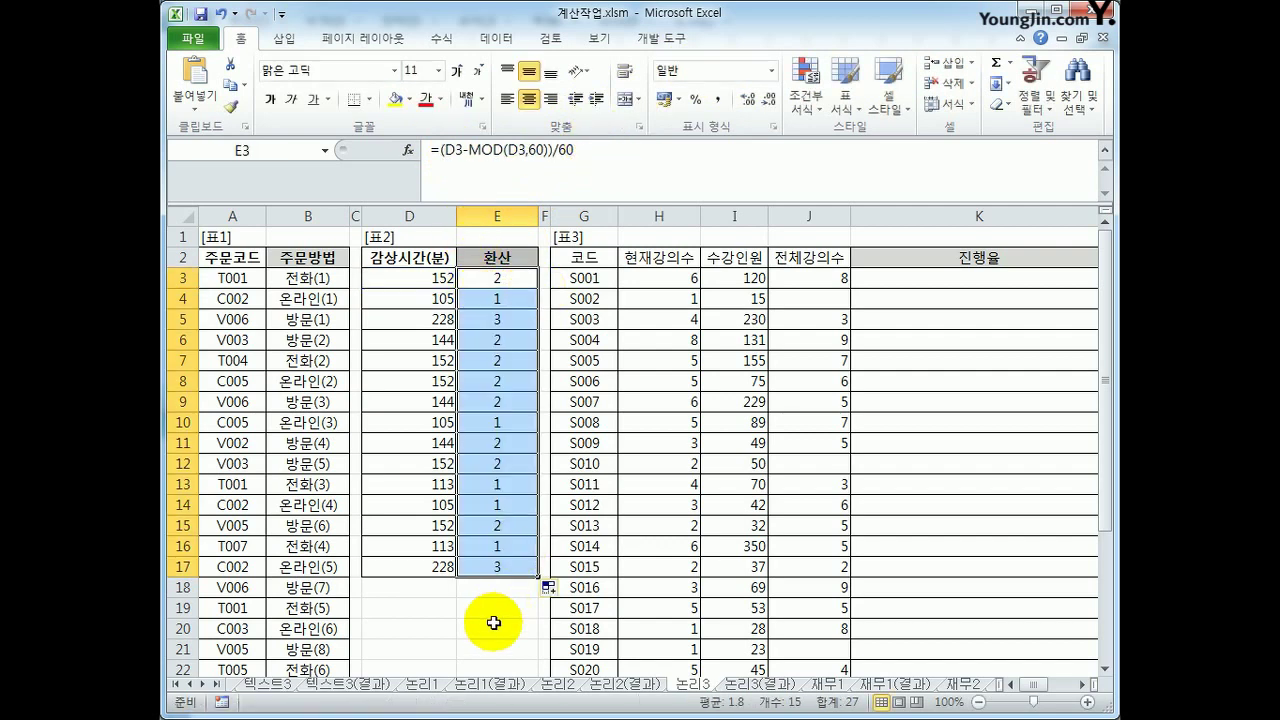
pyautogui.click(500, 568)
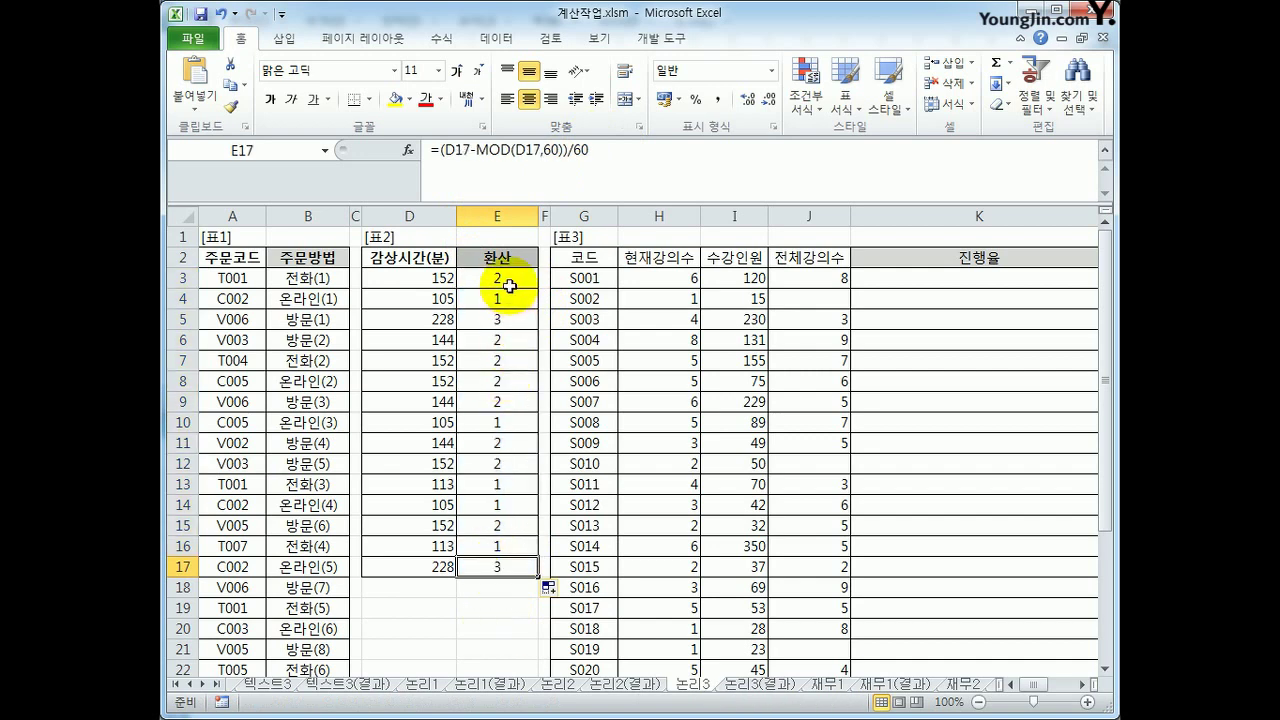
pyautogui.click(506, 281)
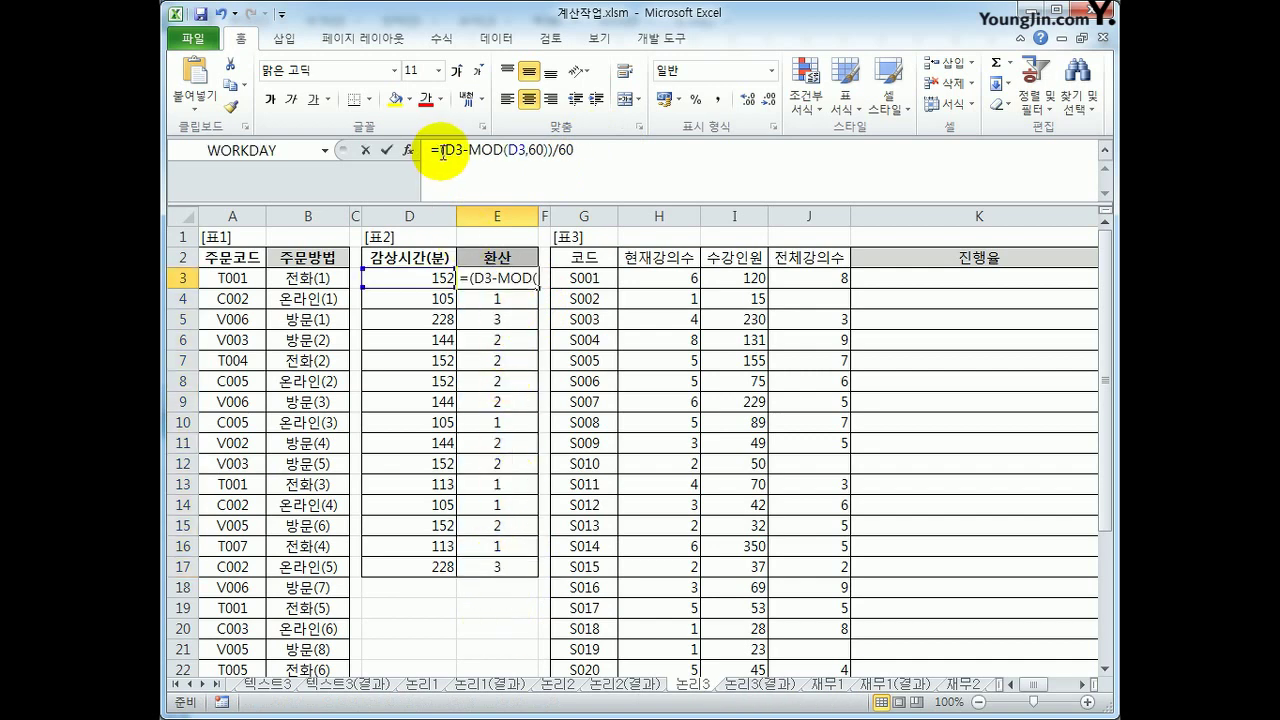
# Examine the parts of E3's formula: the MOD(D3,60) remainder, the subtraction from D3 and the division by 60
pyautogui.moveTo(440, 150); pyautogui.dragTo(586, 150)
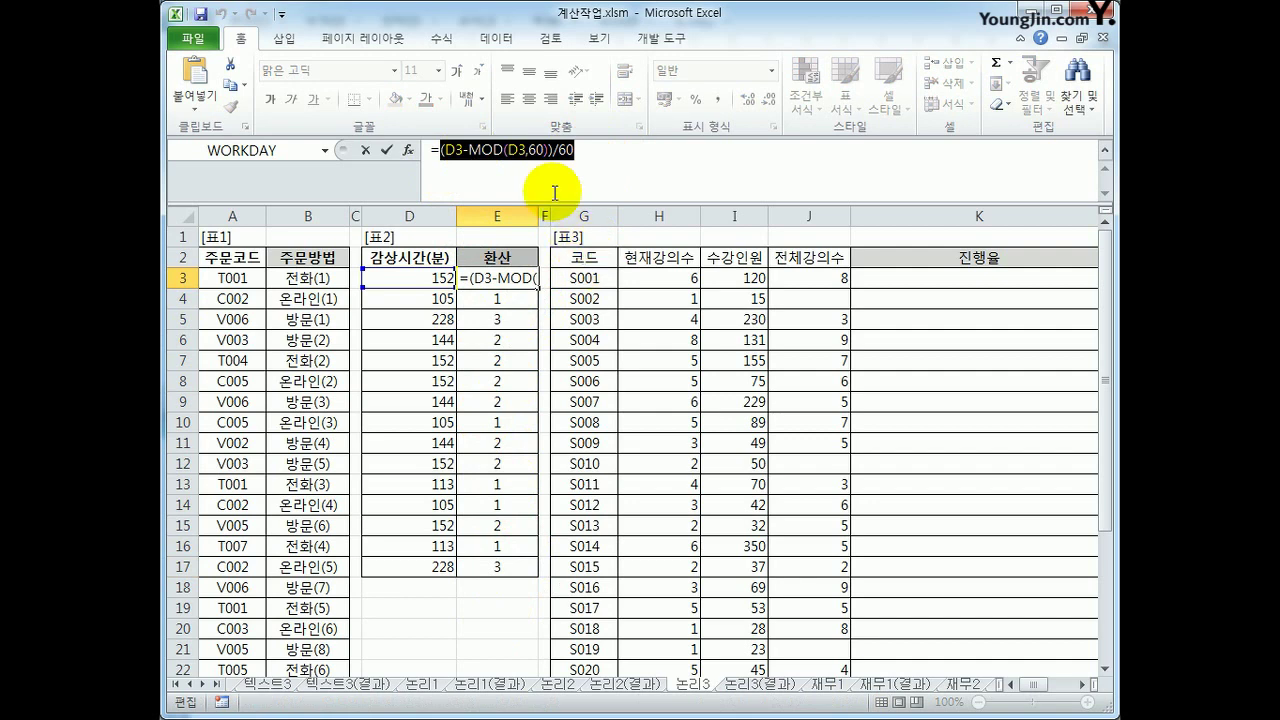
pyautogui.click(473, 150)
pyautogui.moveTo(473, 150); pyautogui.dragTo(549, 150)
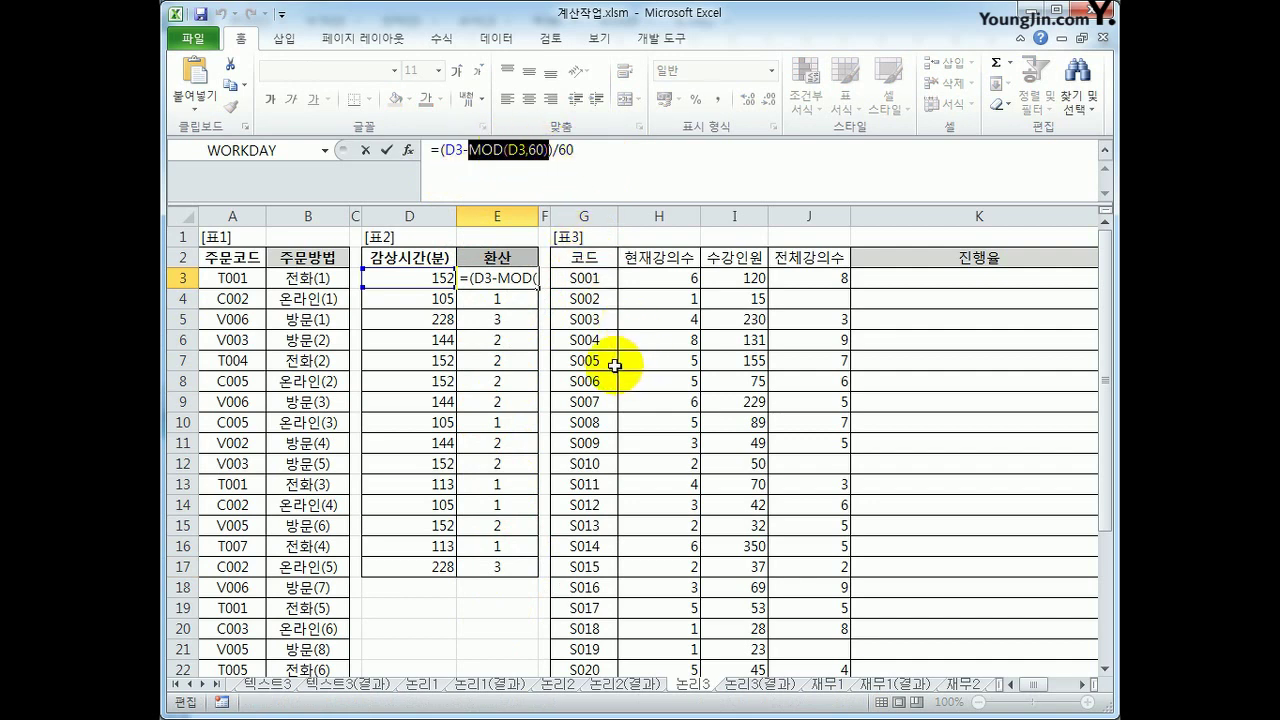
pyautogui.press('Return')
pyautogui.press('Up')
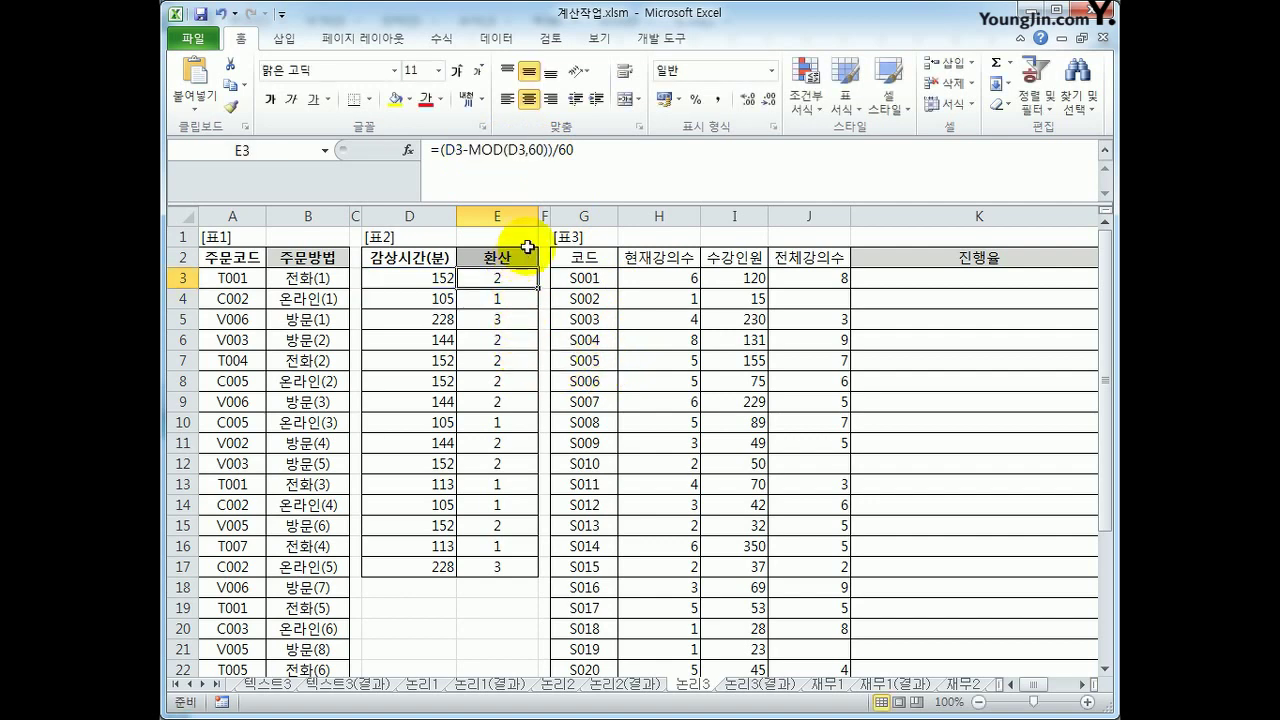
pyautogui.moveTo(440, 150); pyautogui.dragTo(603, 144)
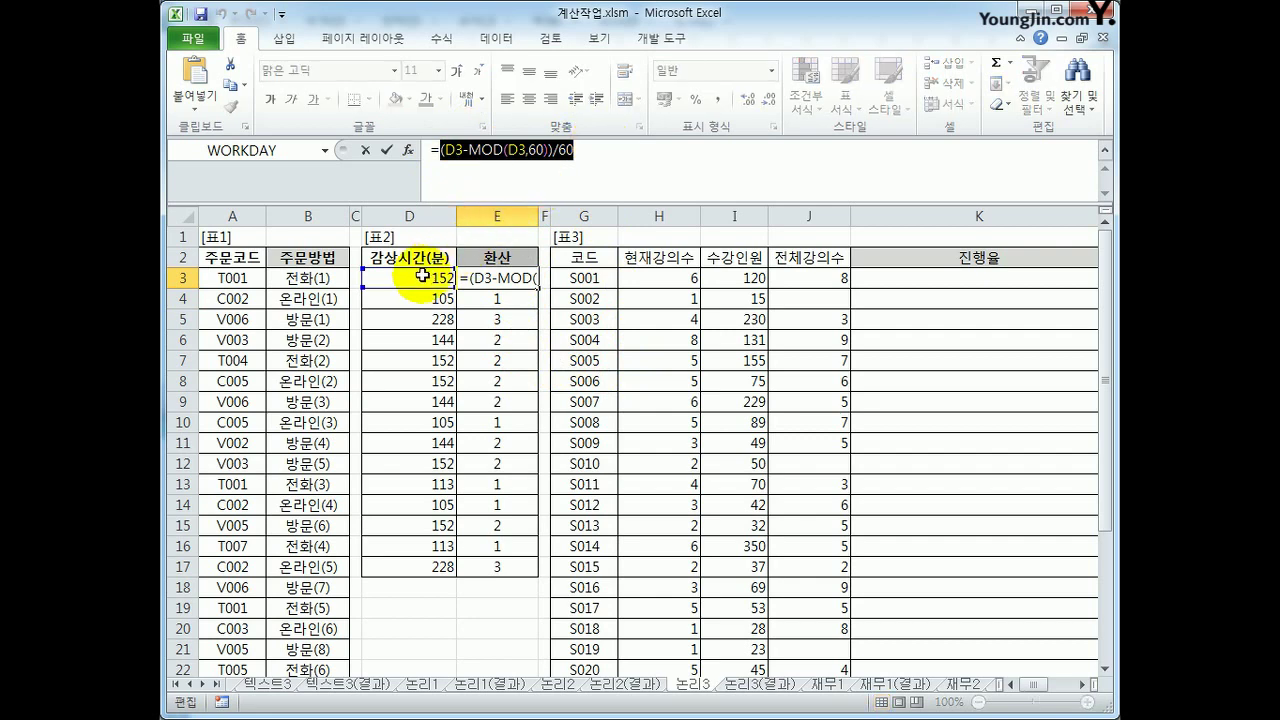
pyautogui.moveTo(470, 150); pyautogui.dragTo(574, 150)
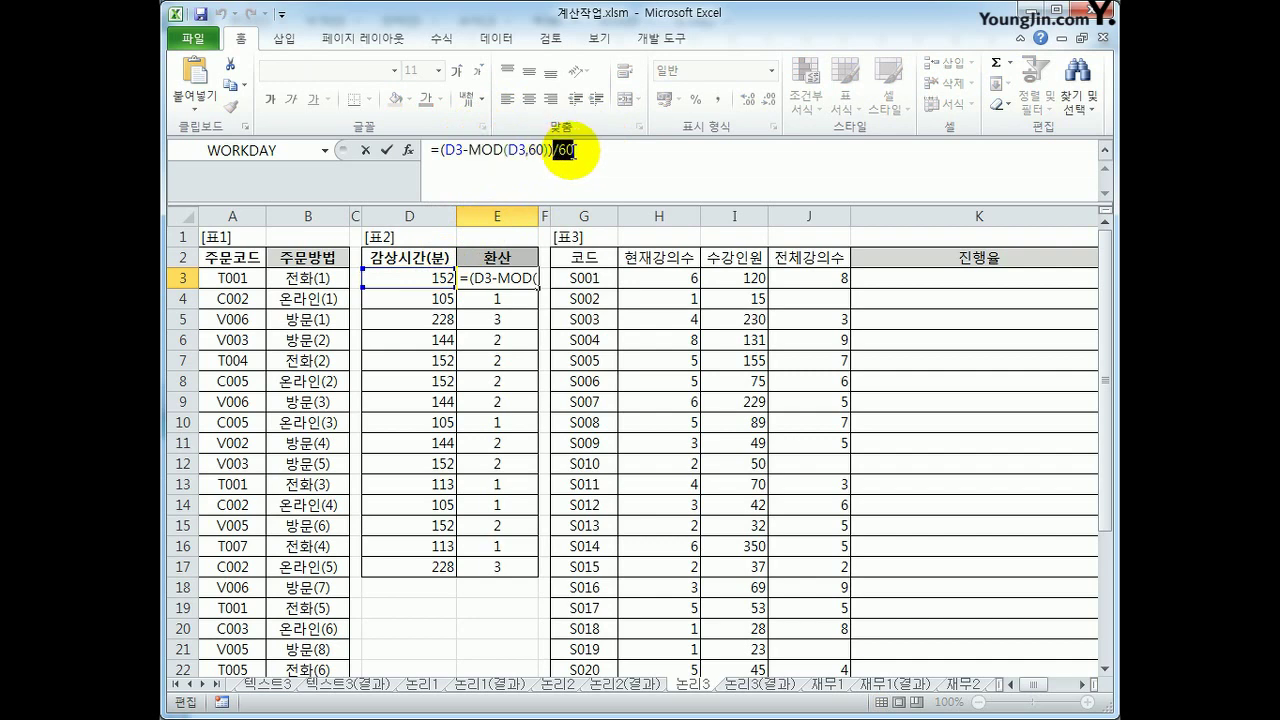
pyautogui.press('Return')
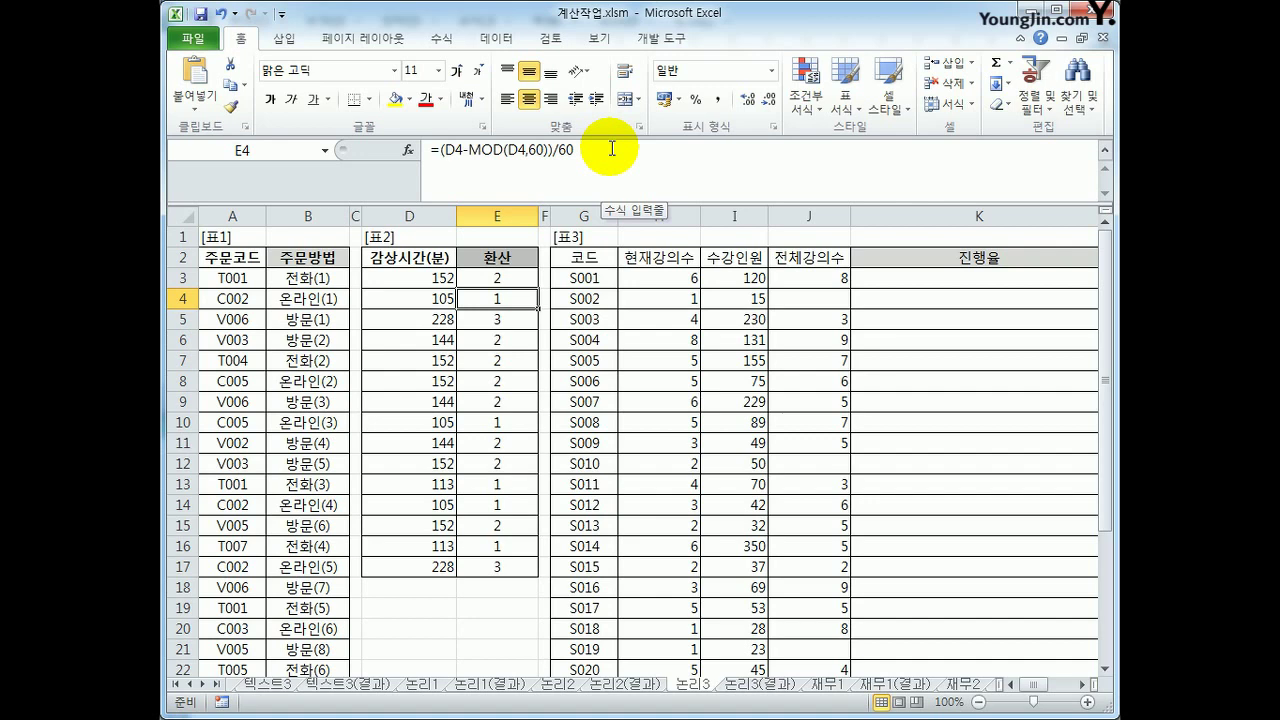
# Wrap E3's formula in TEXT with the format "0시간" and fill =TEXT((D3-MOD(D3,60))/60,"0시간") down to E17
pyautogui.click(500, 279)
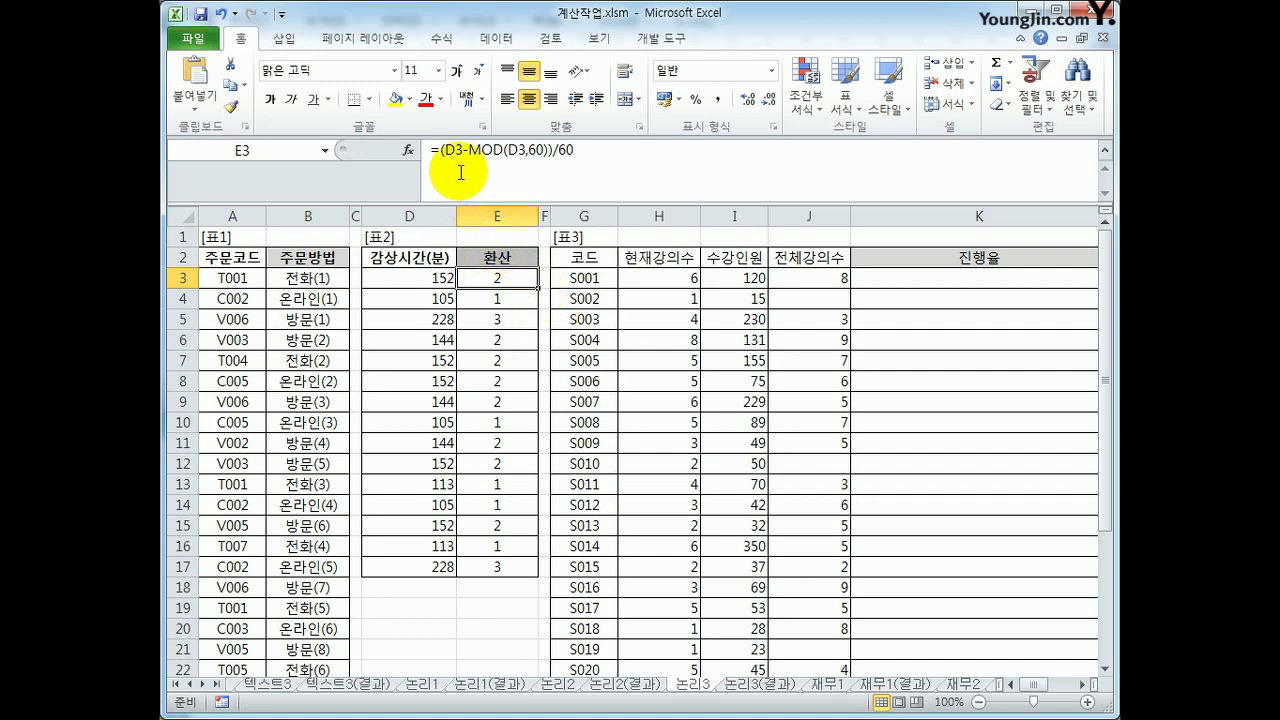
pyautogui.click(438, 152)
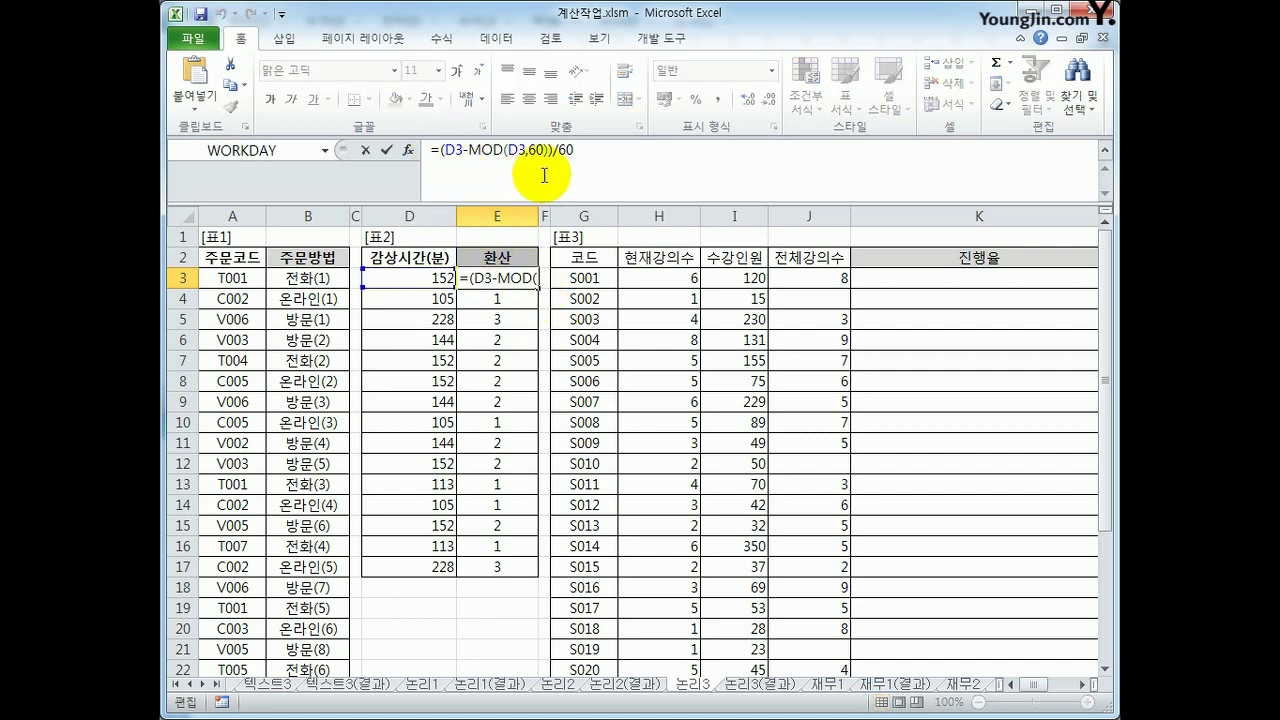
pyautogui.write('text(')
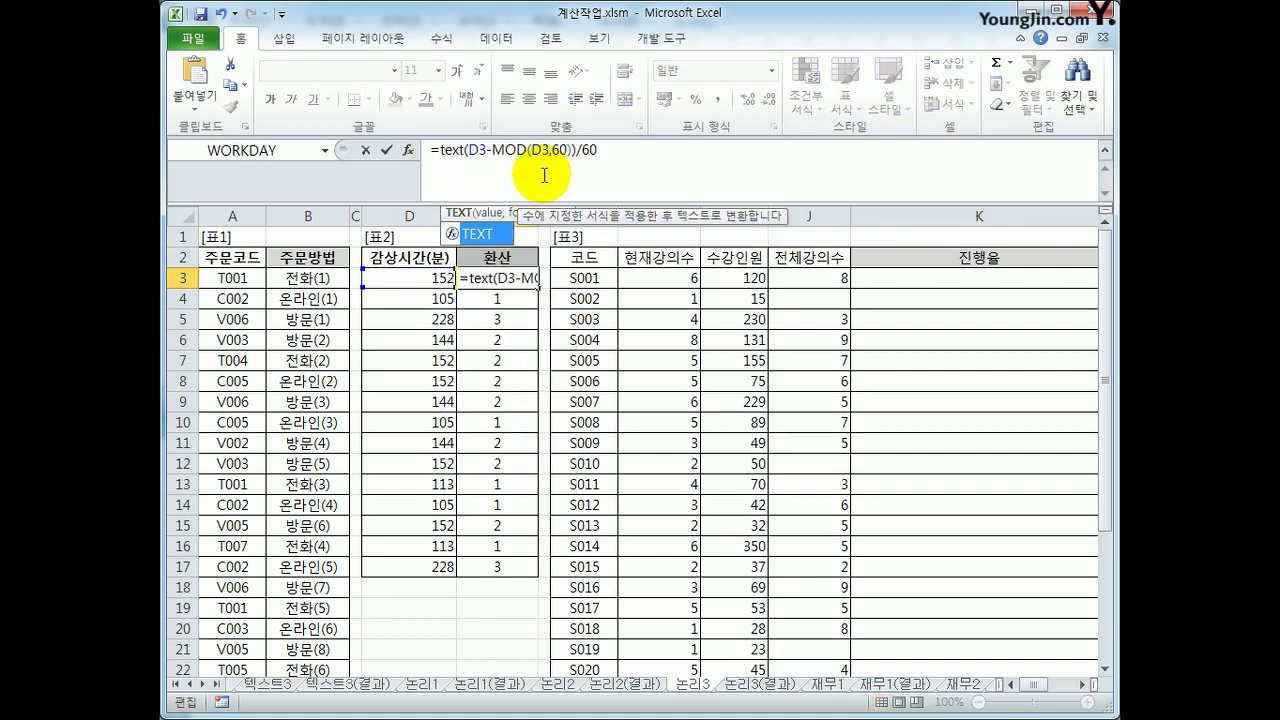
pyautogui.click(602, 149)
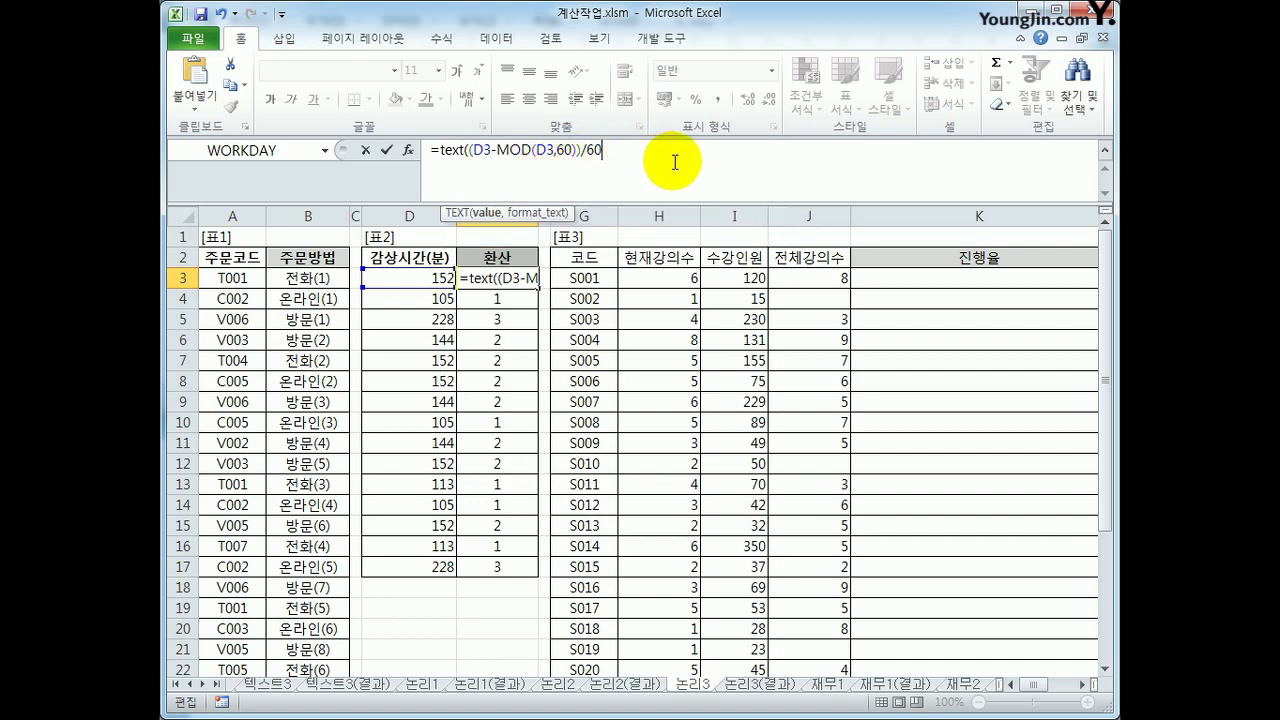
pyautogui.write(',')
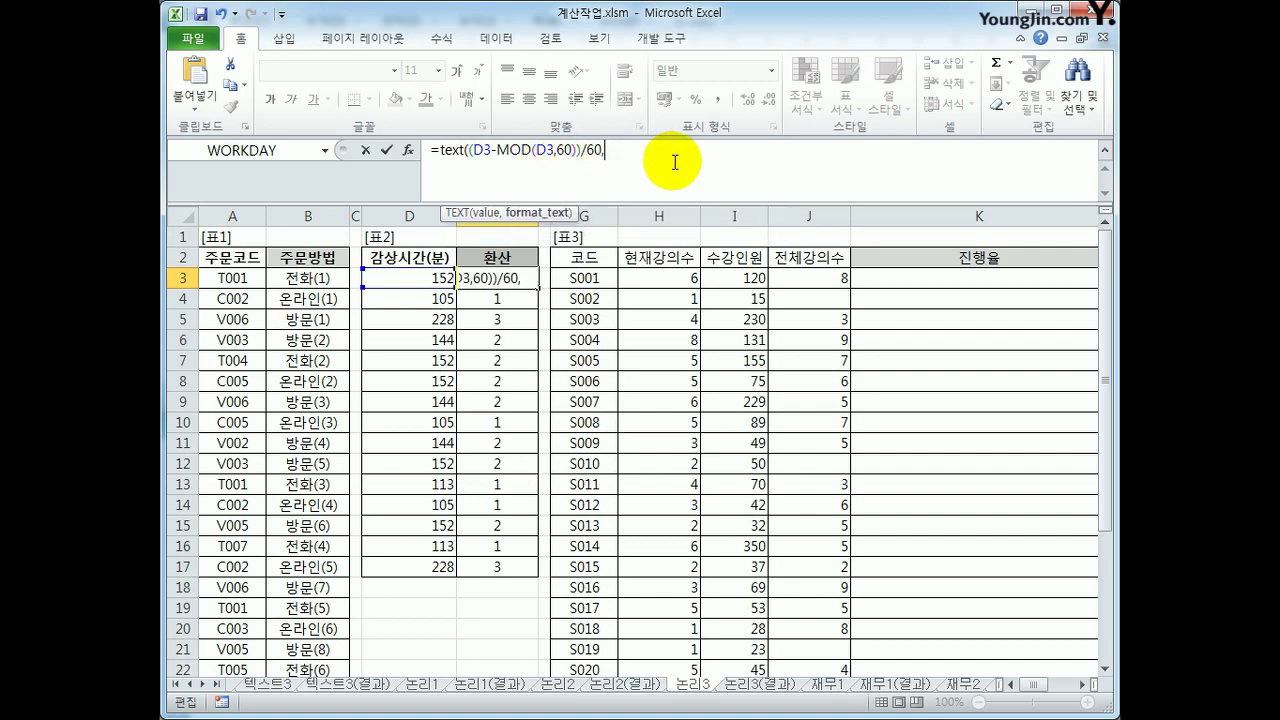
pyautogui.write('"0시')
pyautogui.press('BackSpace')
pyautogui.press('BackSpace')
pyautogui.write('시간")')
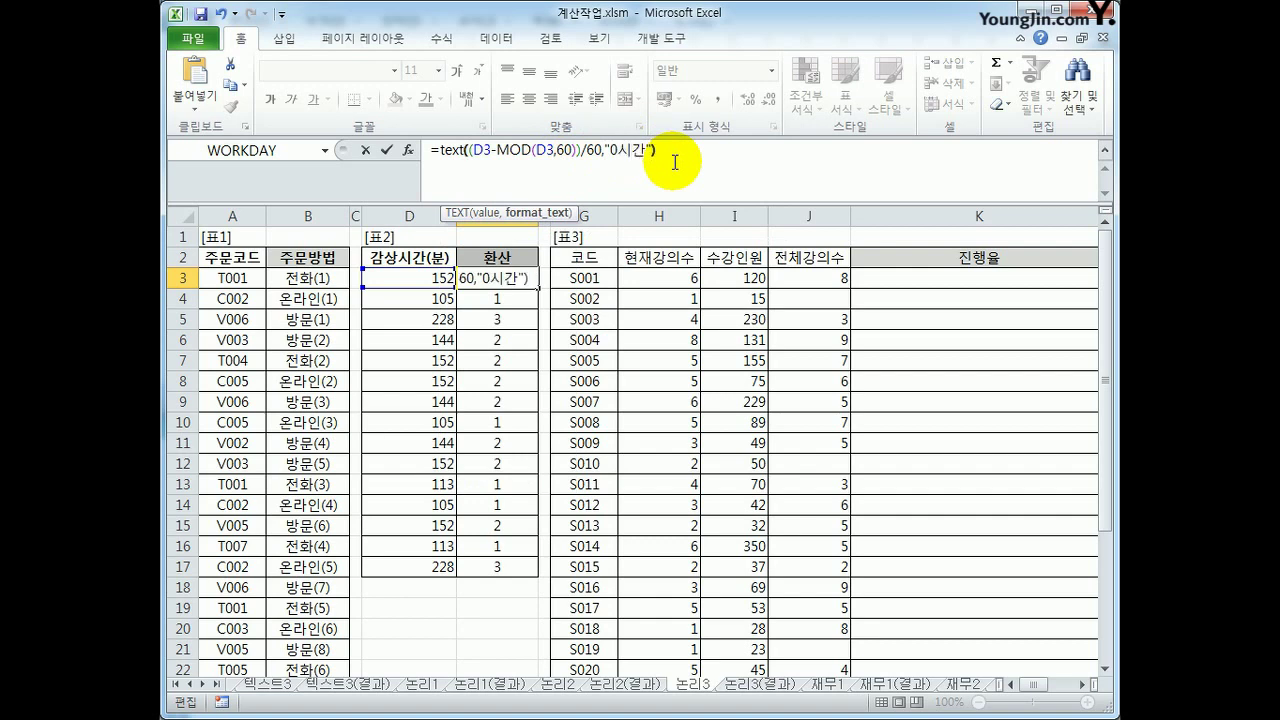
pyautogui.press('Return')
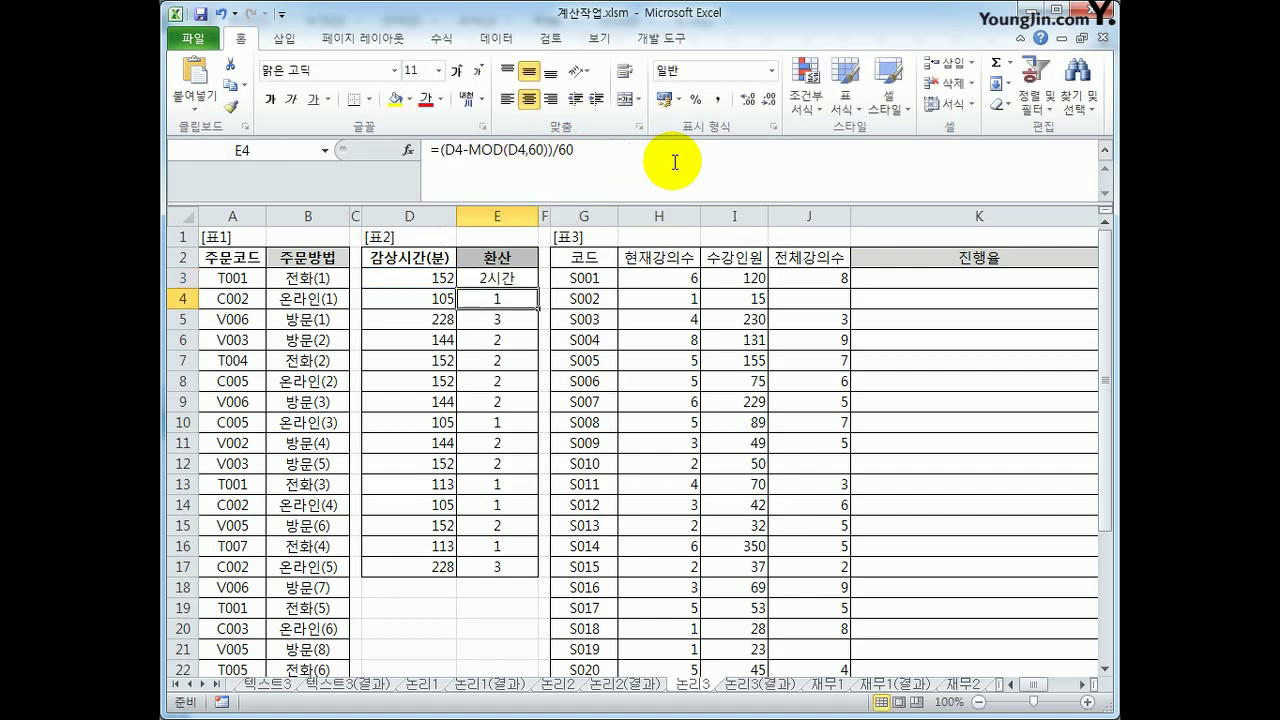
pyautogui.press('Up')
pyautogui.doubleClick(539, 291)
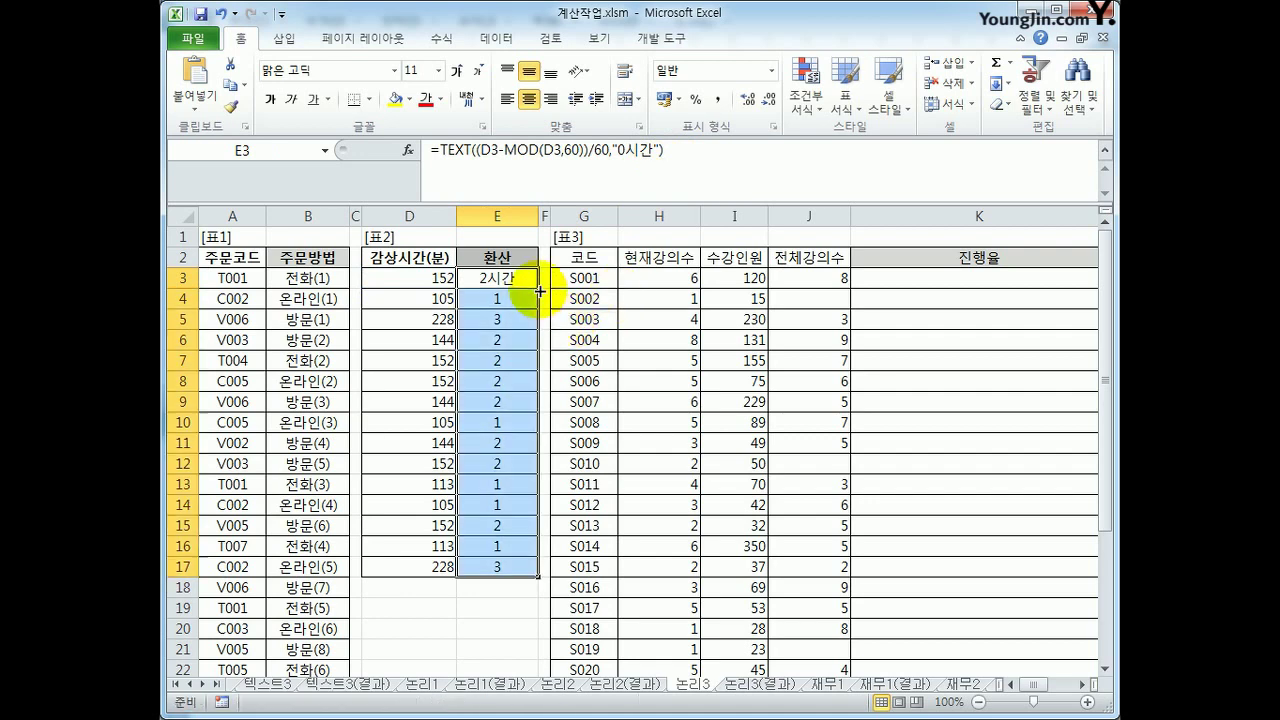
pyautogui.click(517, 278)
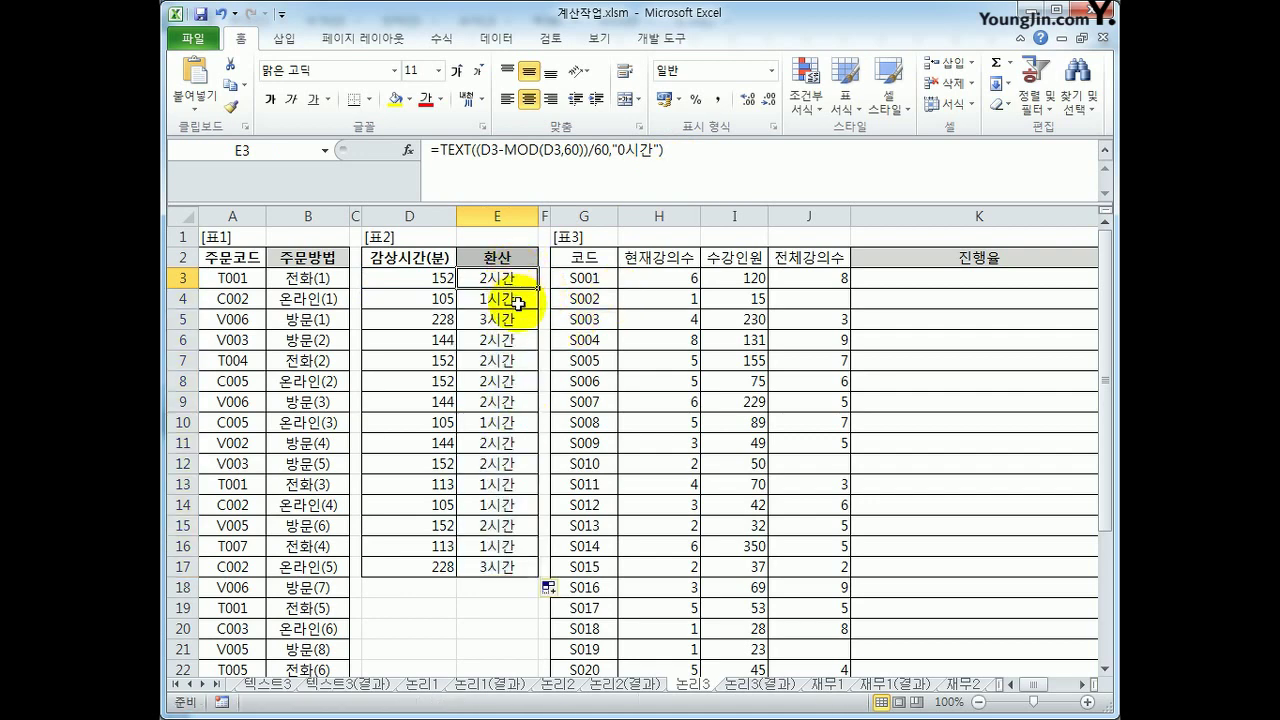
# Append &MOD(D3,60) to the end of E3's TEXT formula to add the remaining minutes
pyautogui.click(668, 150)
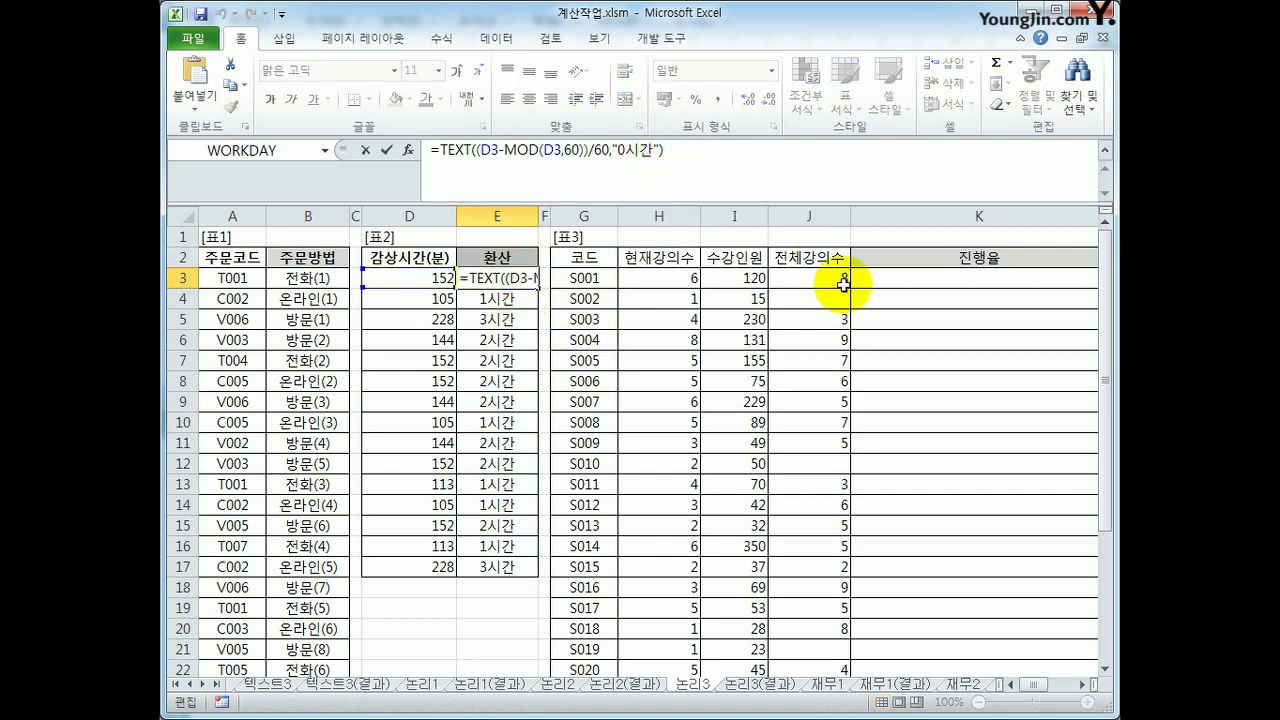
pyautogui.write('&')
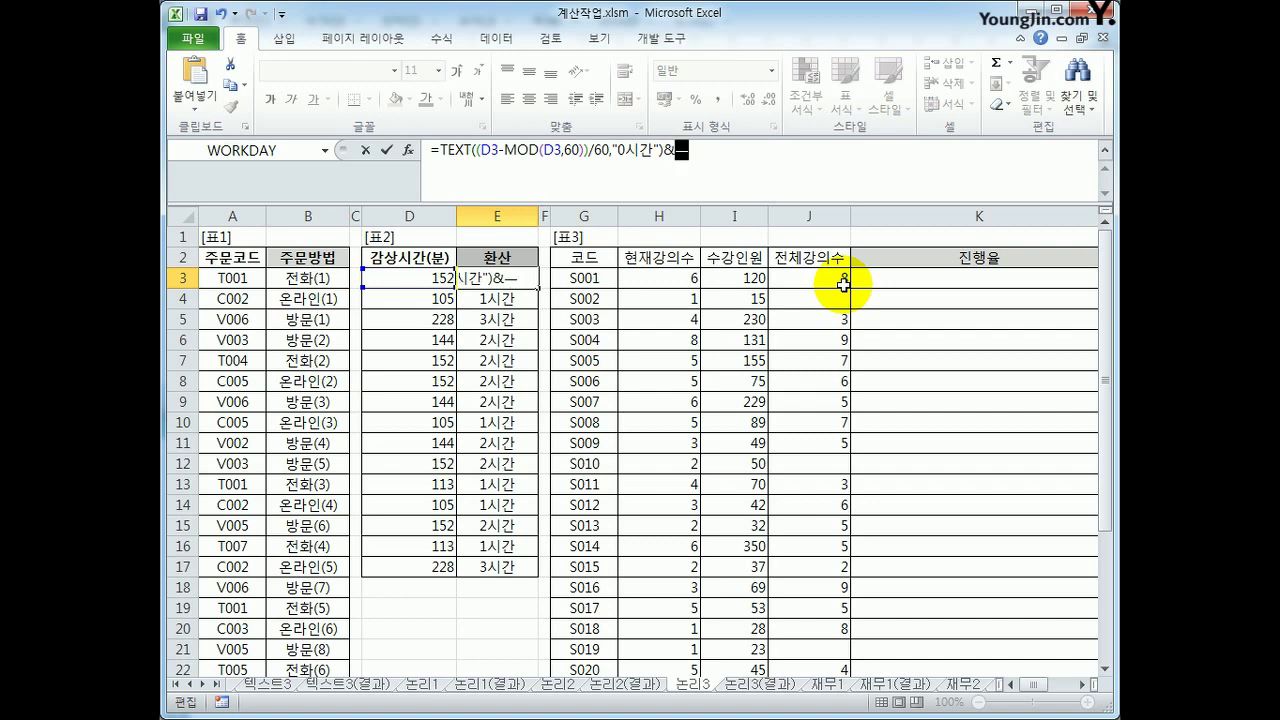
pyautogui.write('mod(')
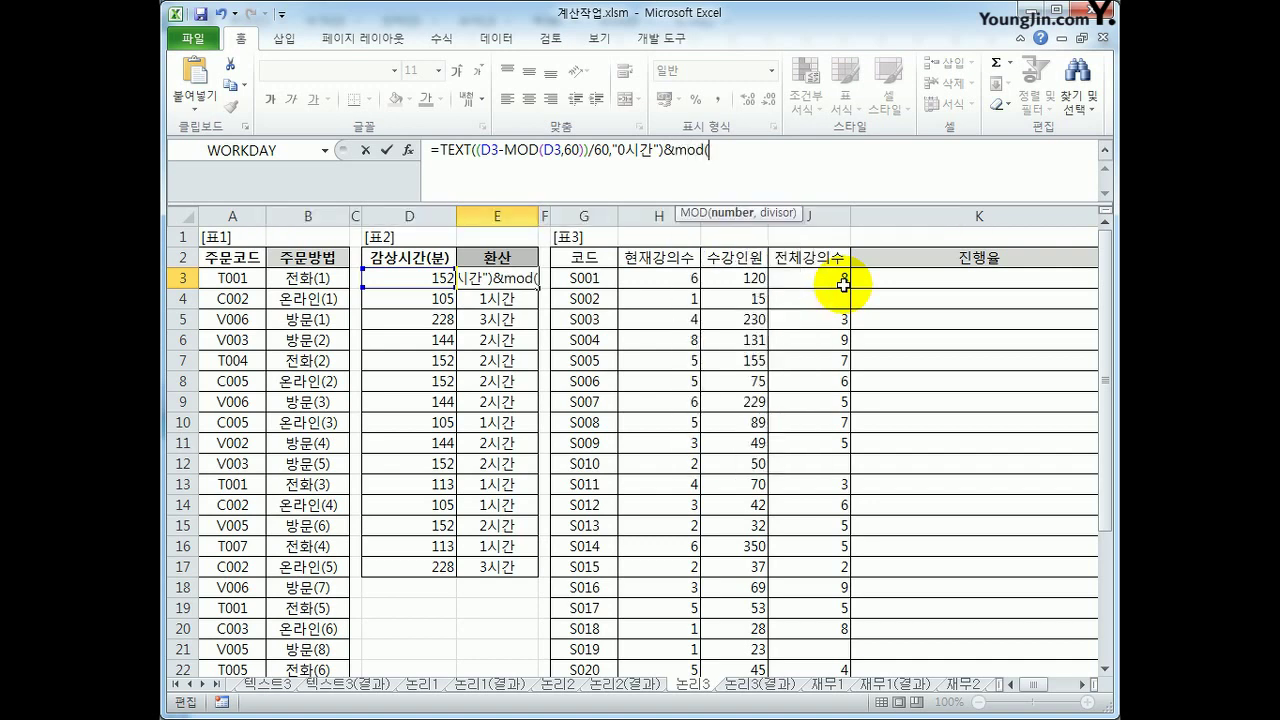
pyautogui.click(425, 278)
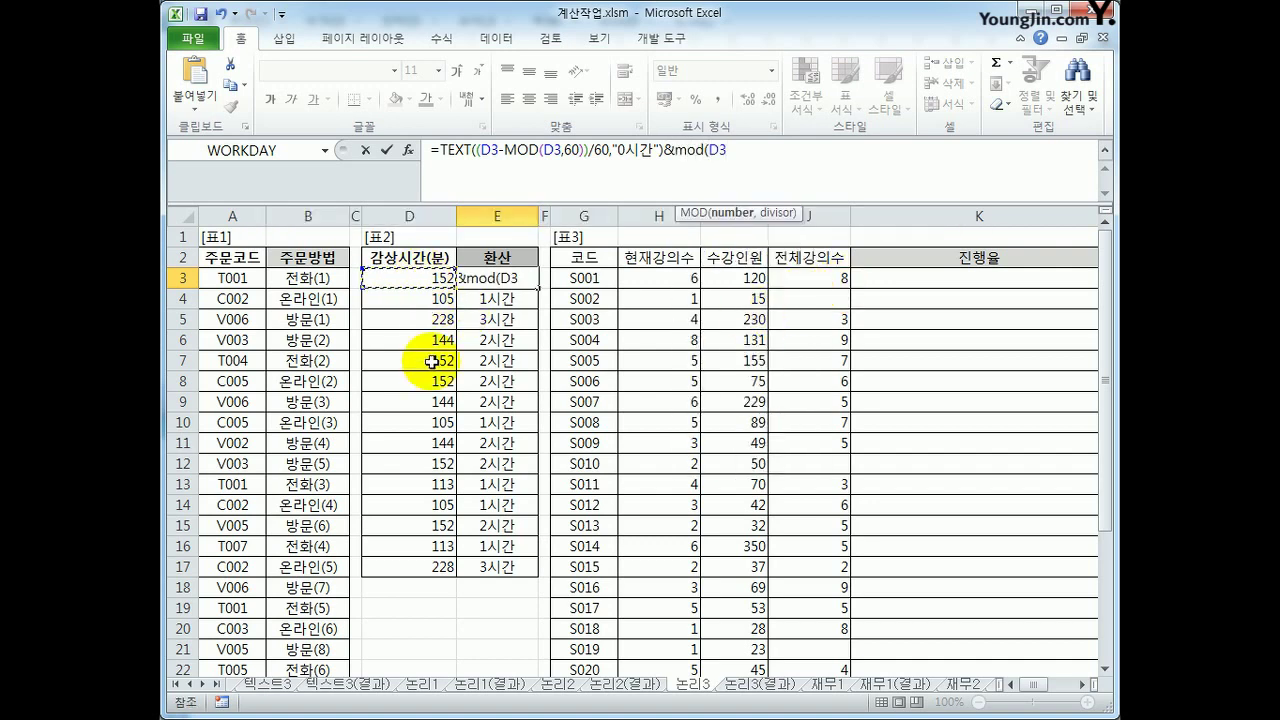
pyautogui.write(',60)')
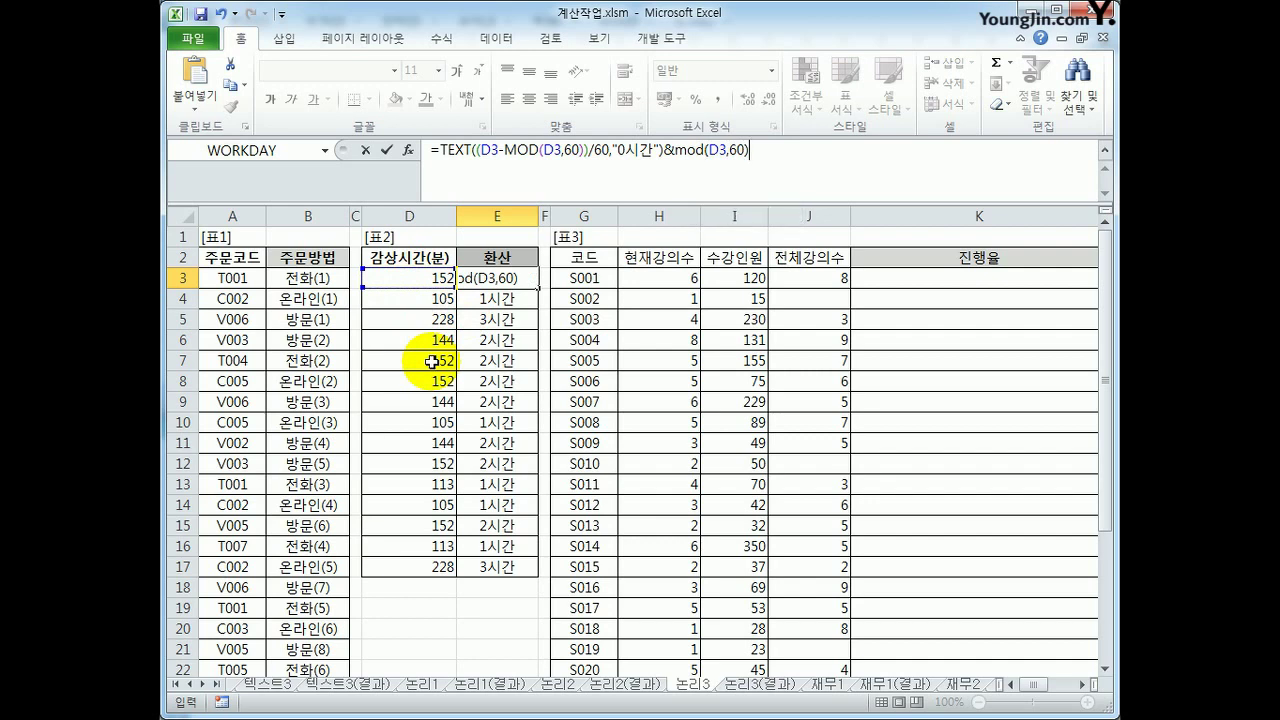
pyautogui.press('Return')
pyautogui.press('Up')
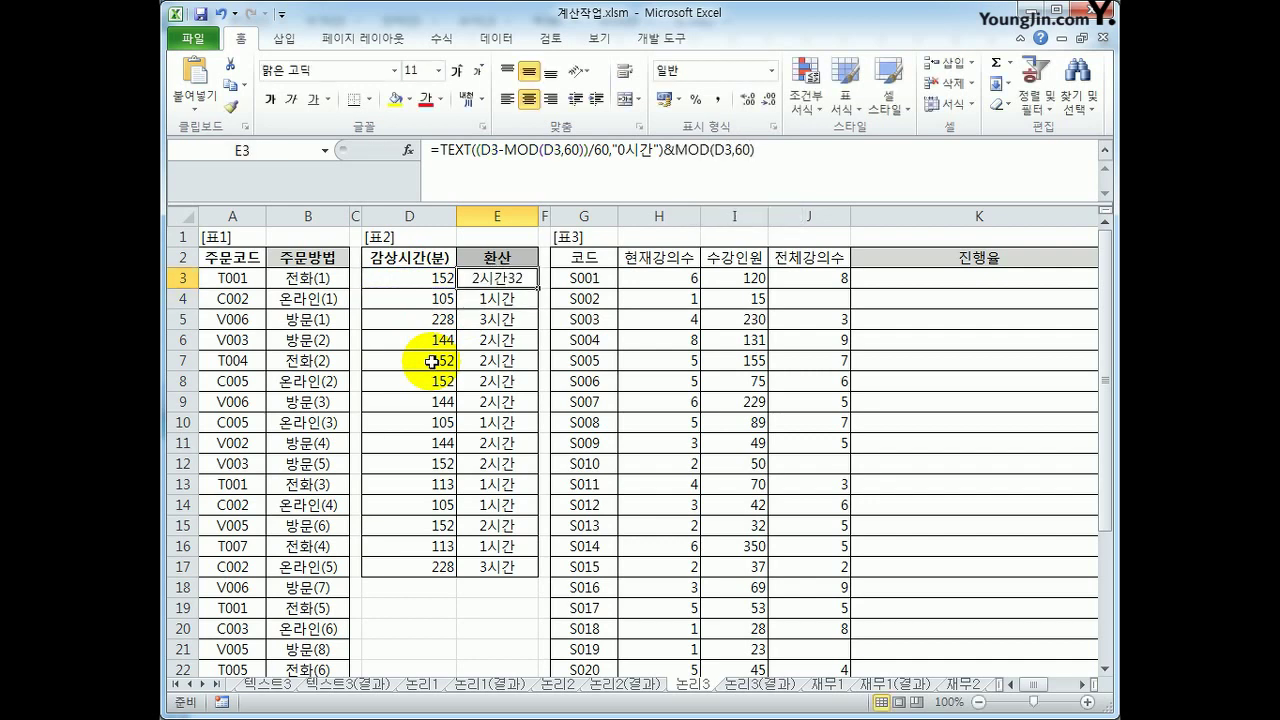
# Wrap the appended MOD(D3,60) in E3 in TEXT with the format "0분" and fill the formula down to E17
pyautogui.click(666, 150)
pyautogui.press('Right')
pyautogui.write('text(')
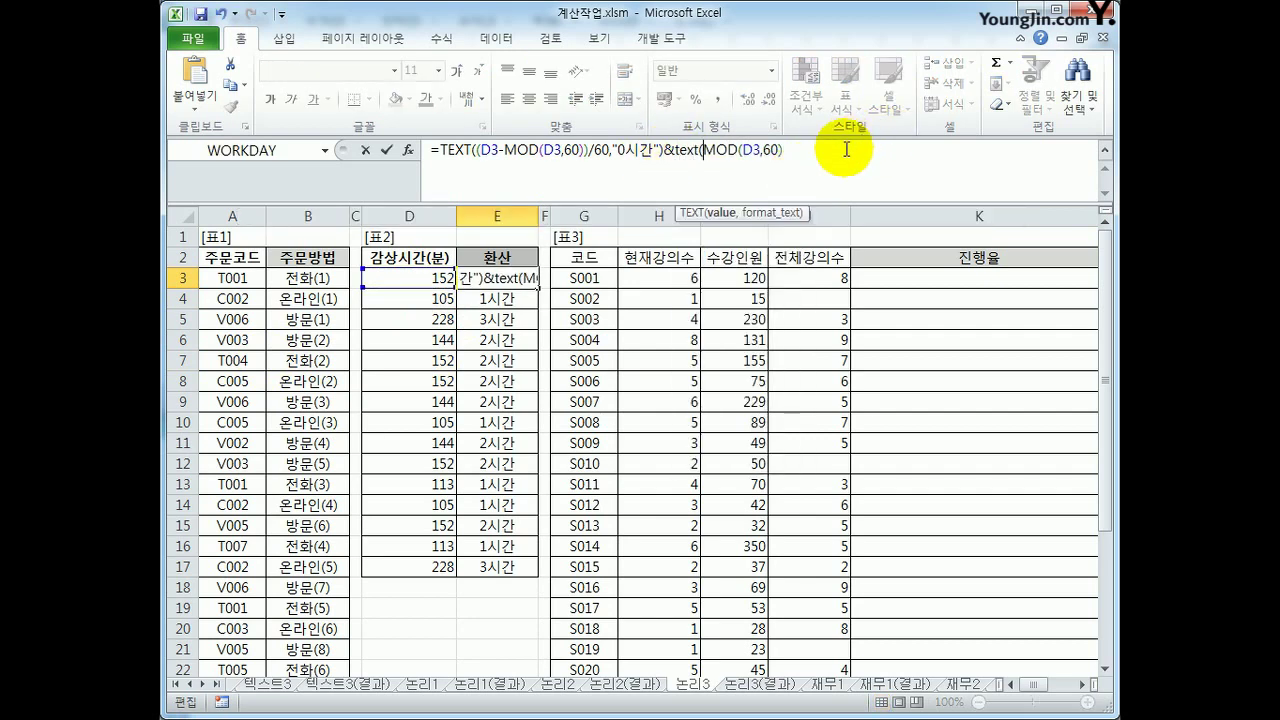
pyautogui.write(',"')
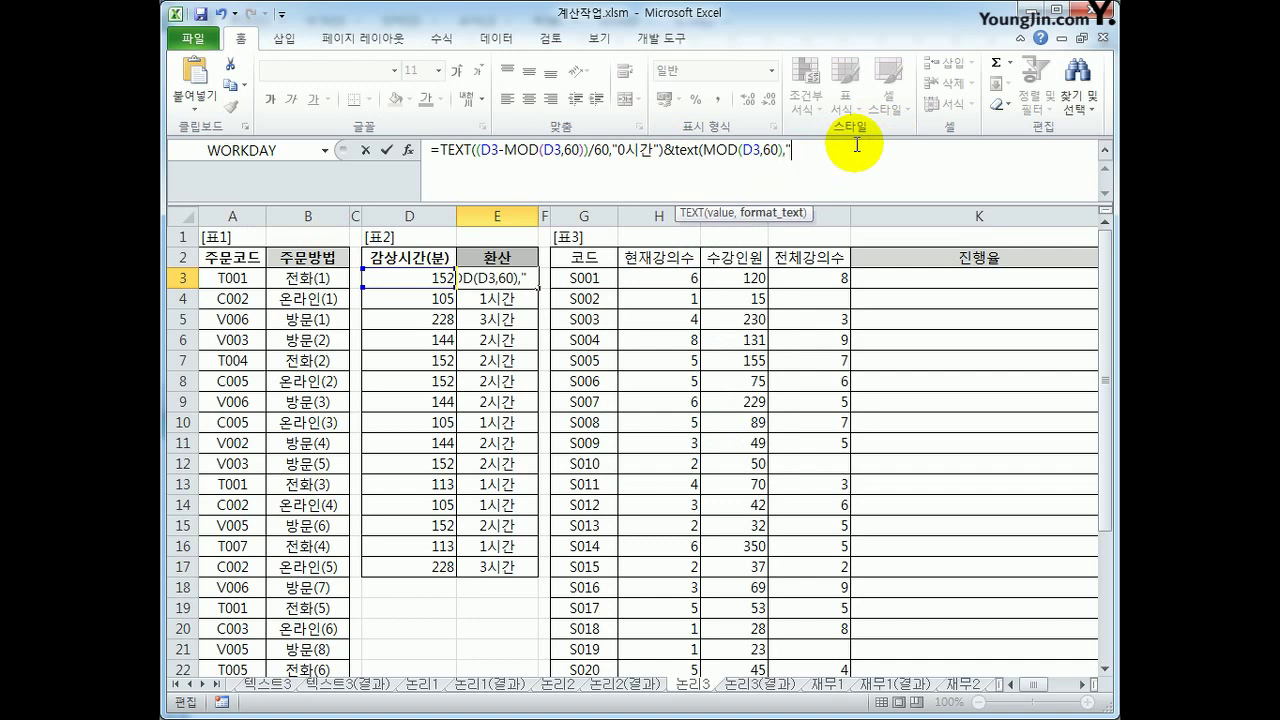
pyautogui.write('0부ㄴ")')
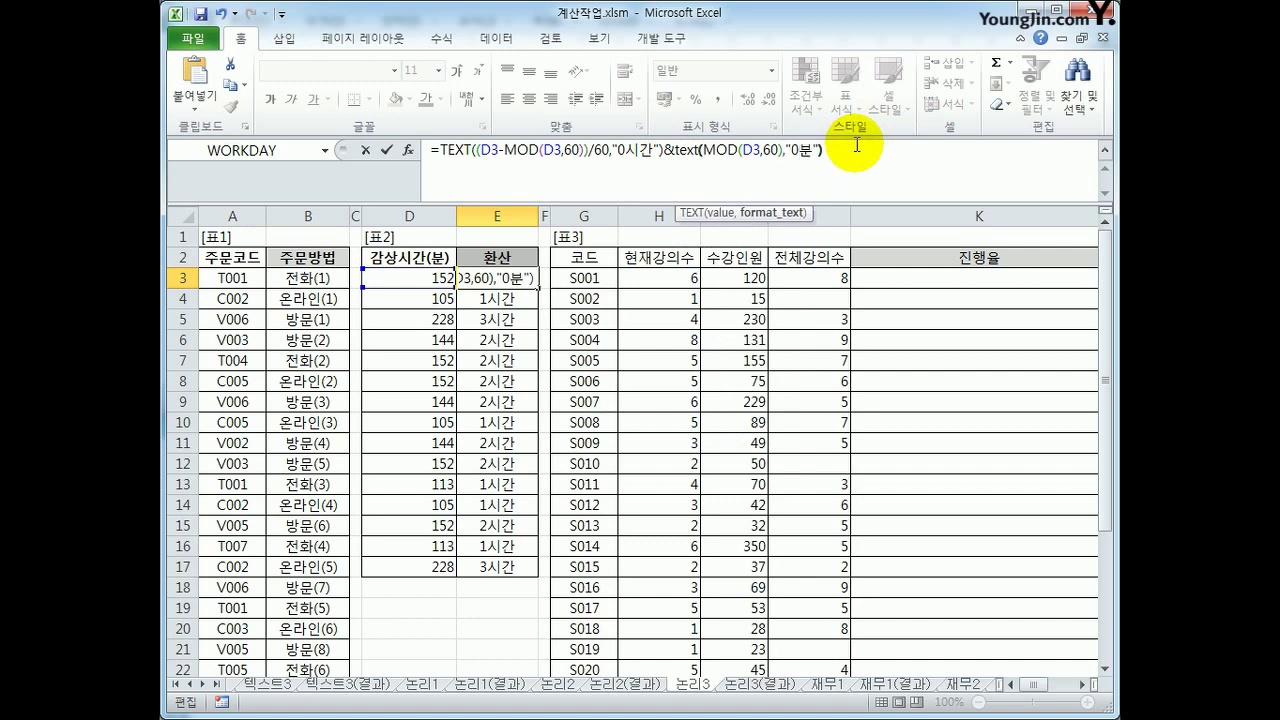
pyautogui.press('Return')
pyautogui.press('Up')
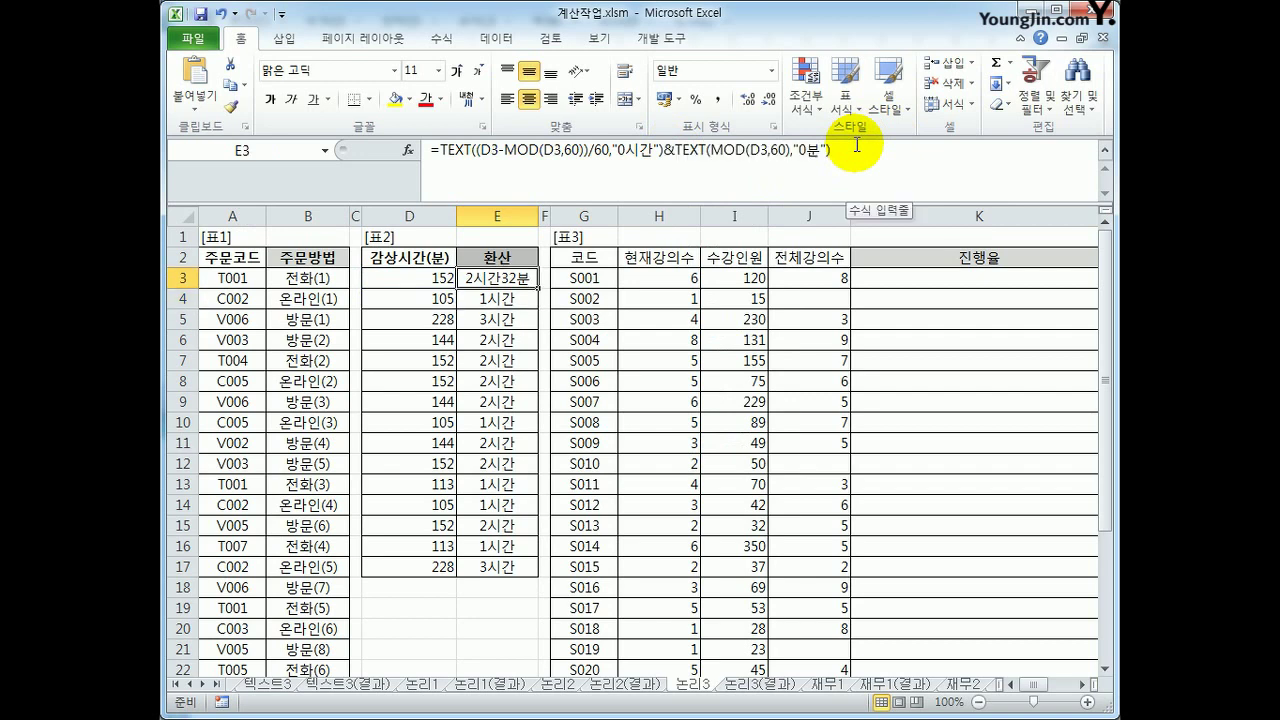
pyautogui.doubleClick(538, 288)
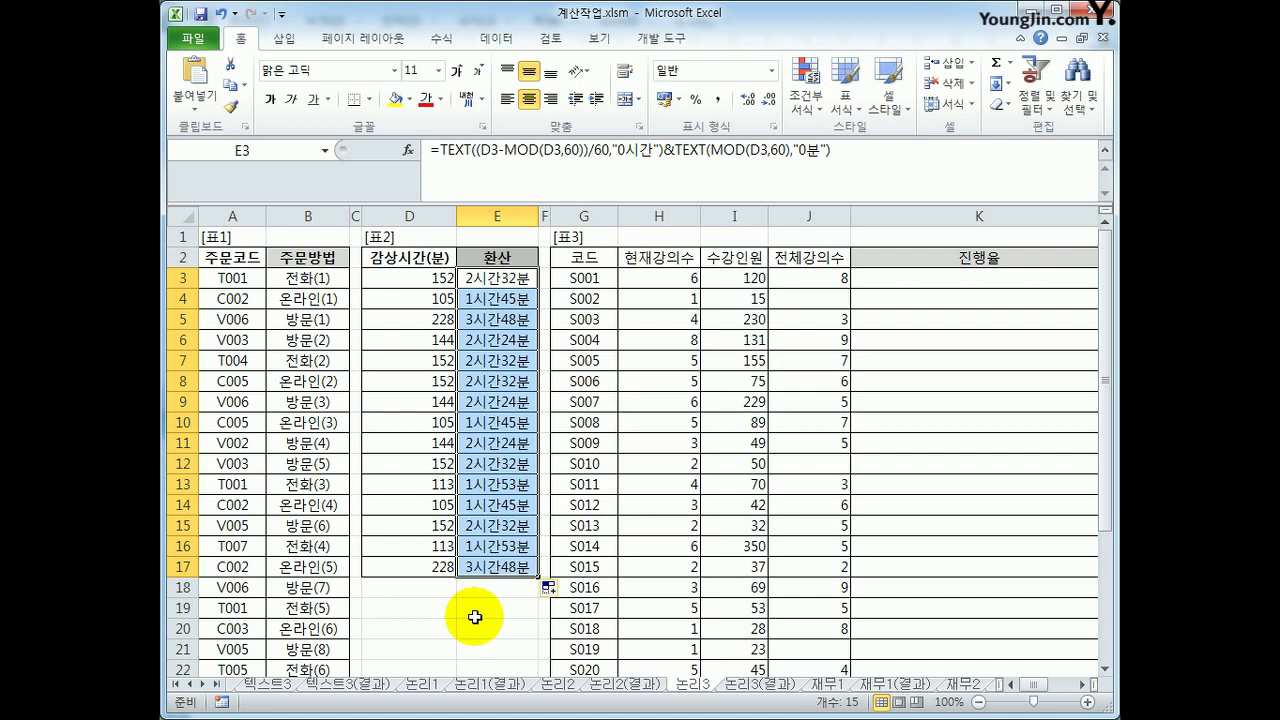
# Add a space after 시간 in E3's first format, making it "0시간 ", and fill the formula down to E17
pyautogui.click(651, 151)
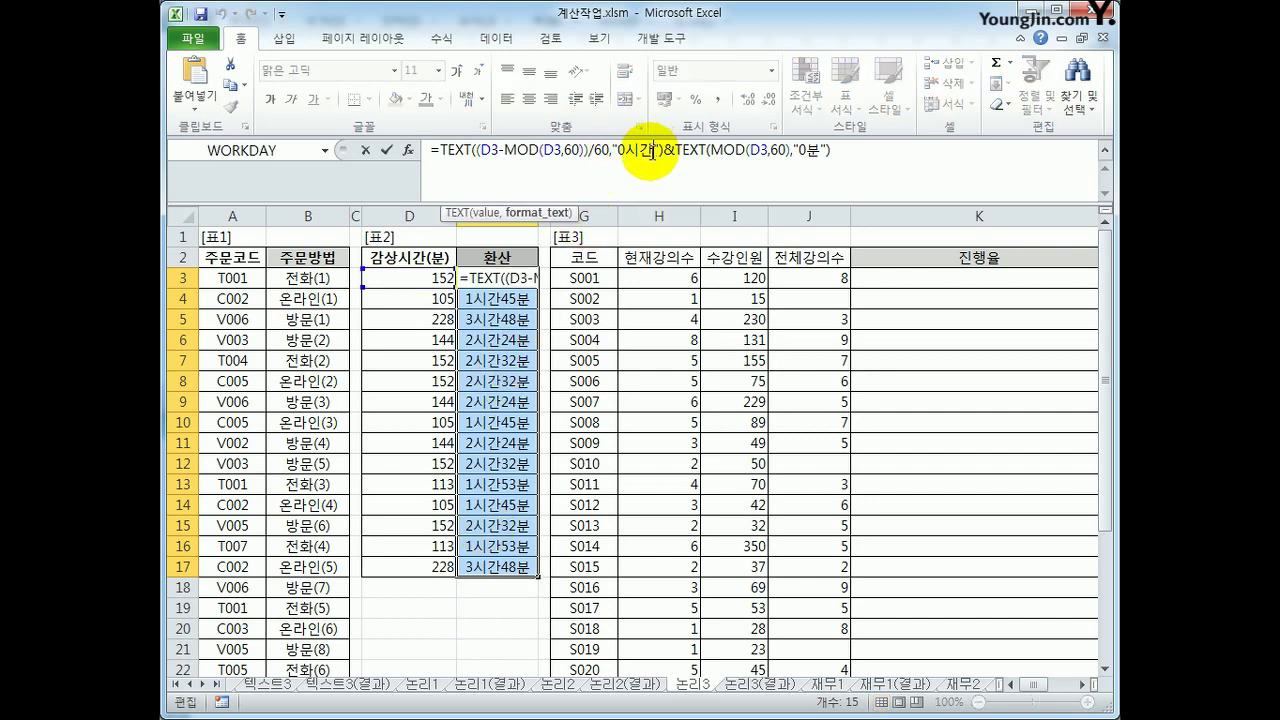
pyautogui.press('Return')
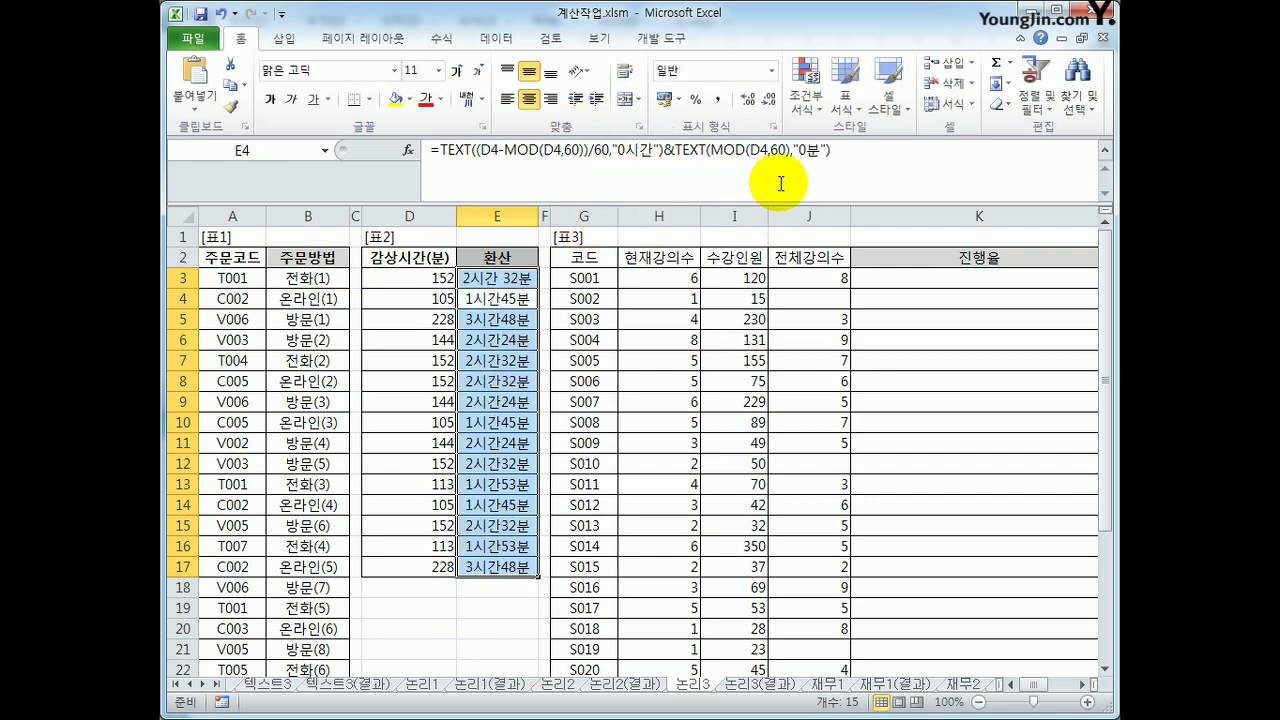
pyautogui.click(492, 280)
pyautogui.doubleClick(538, 288)
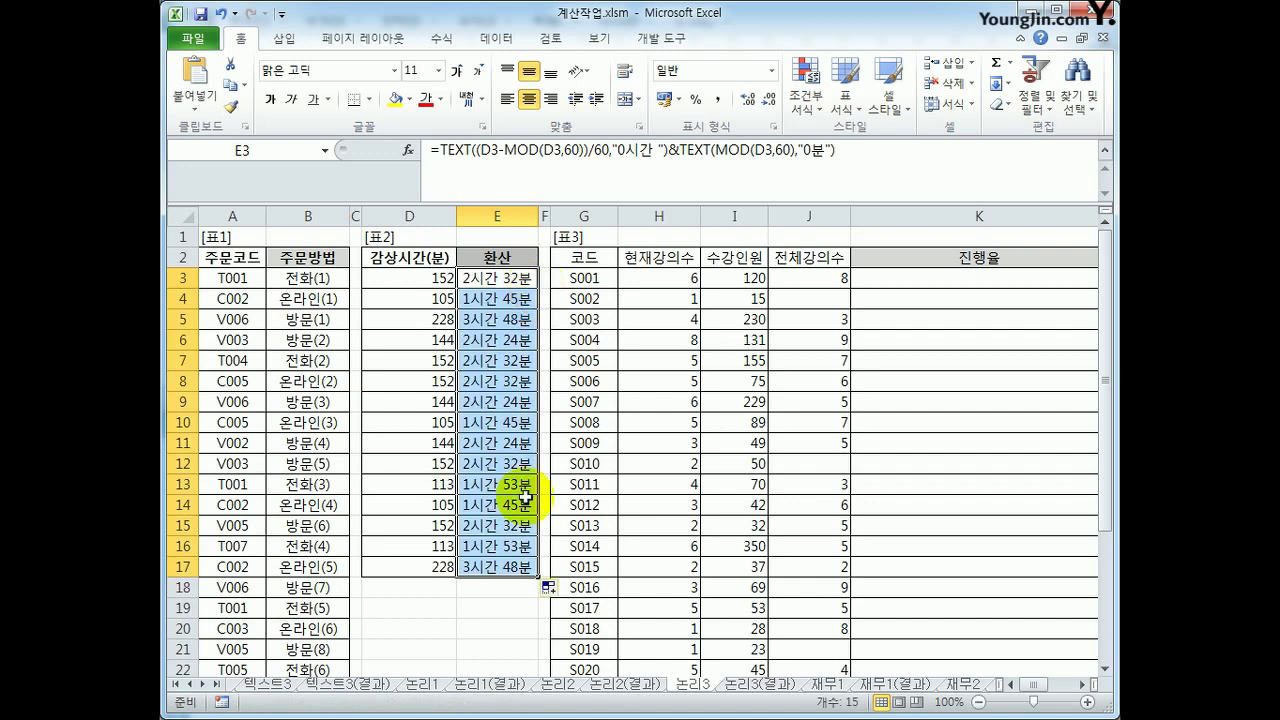
pyautogui.click(521, 276)
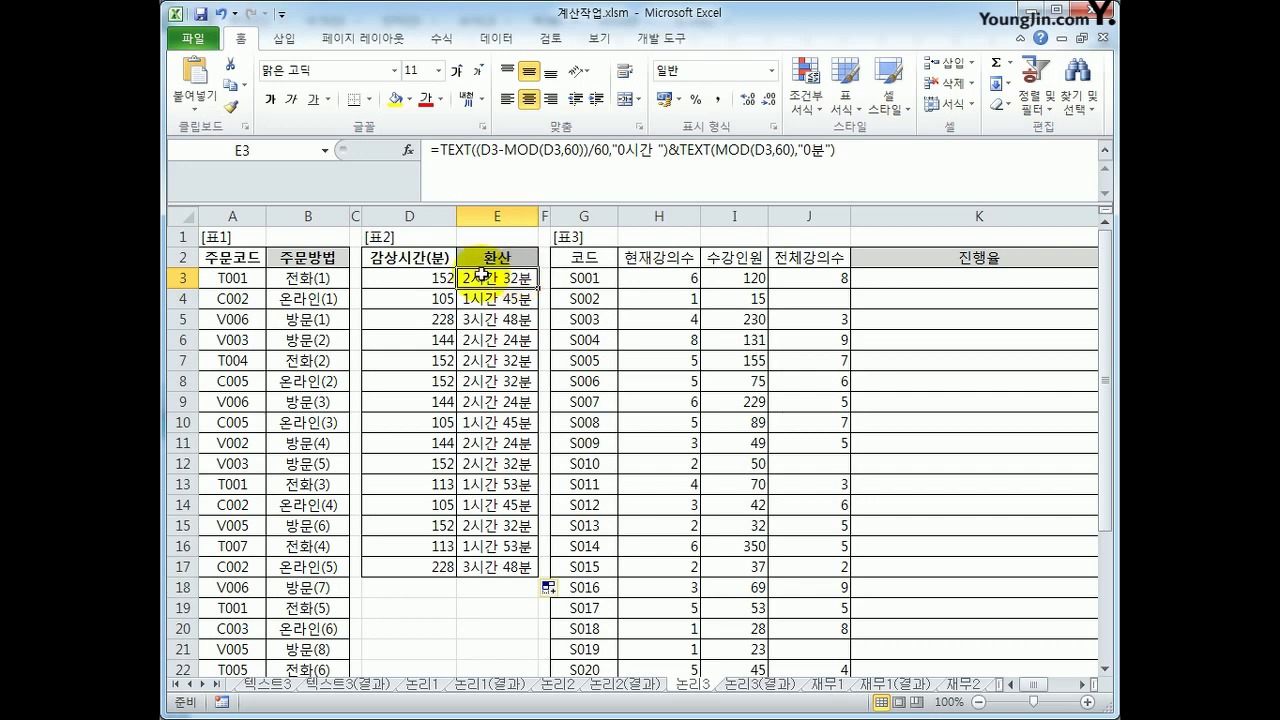
pyautogui.click(395, 276)
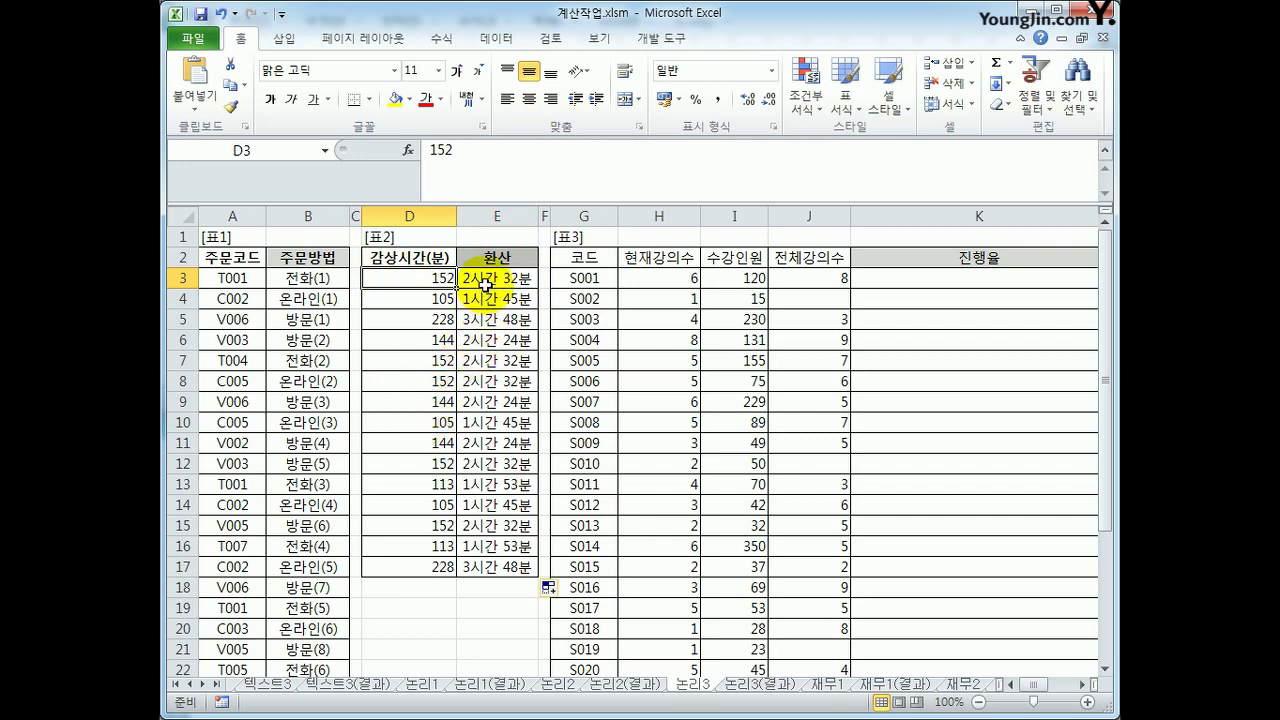
pyautogui.click(482, 606)
pyautogui.click(443, 604)
pyautogui.write('105')
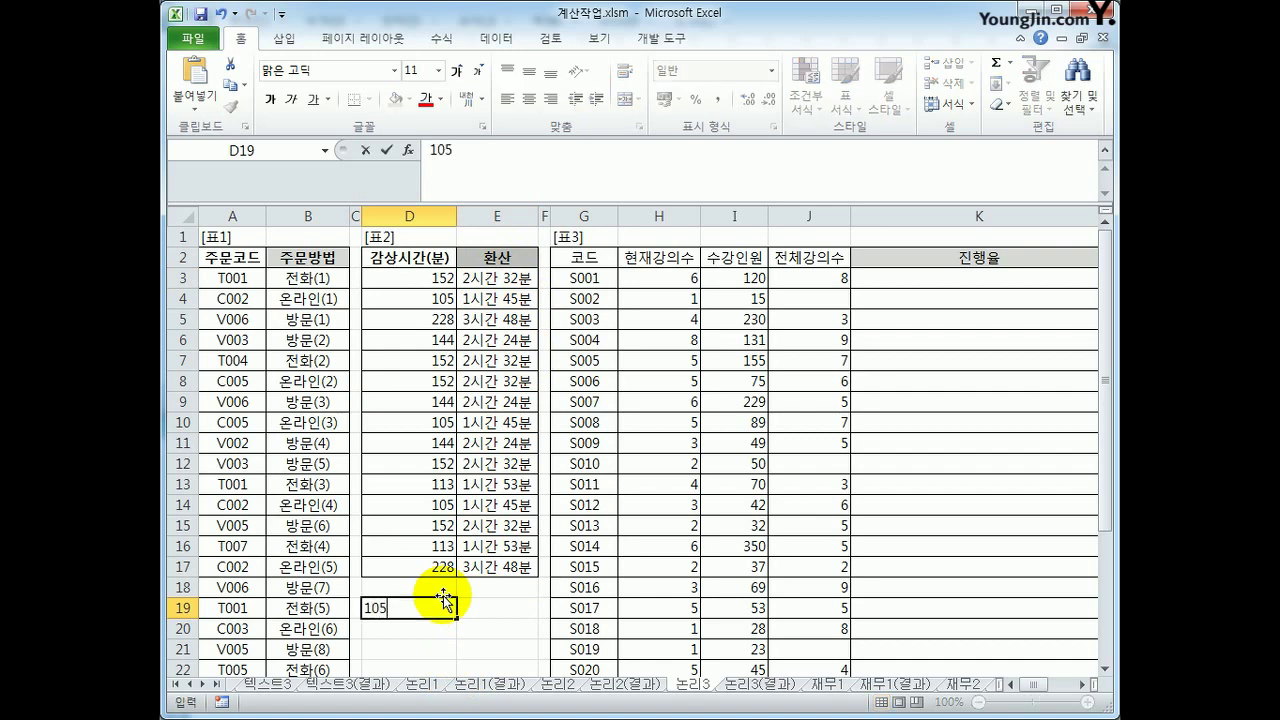
pyautogui.press('Return')
pyautogui.click(486, 298)
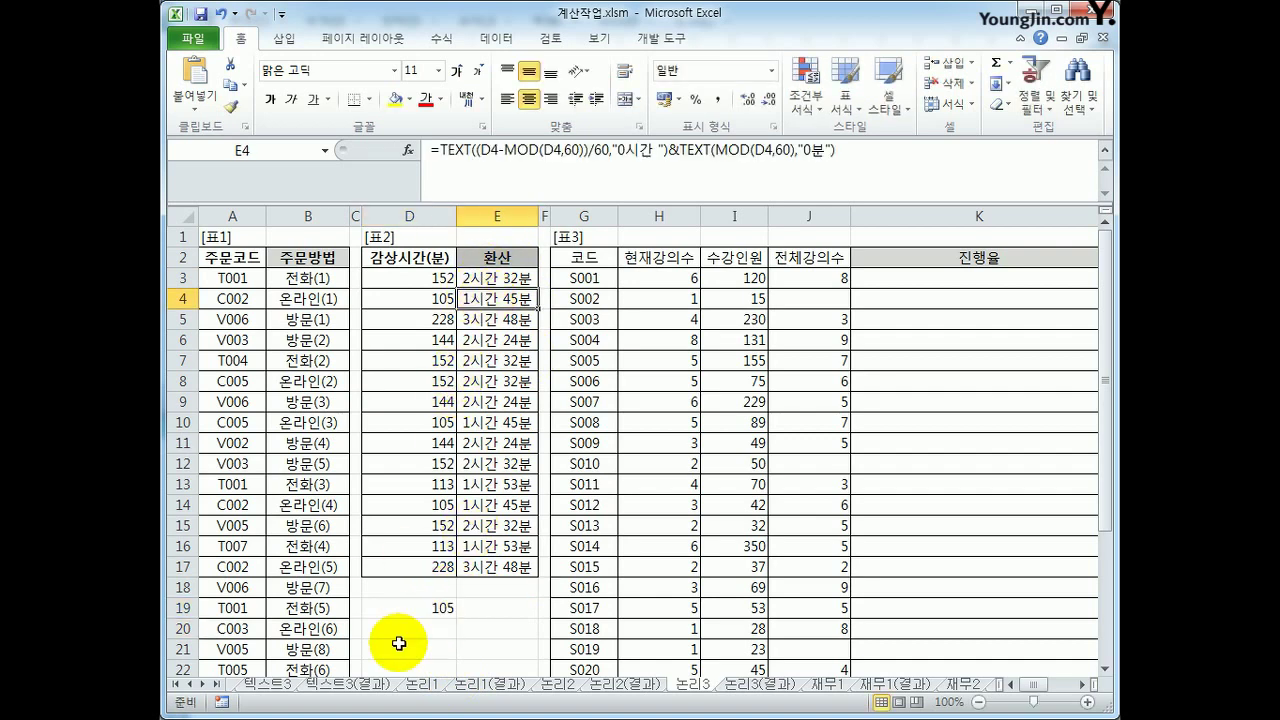
pyautogui.click(430, 607)
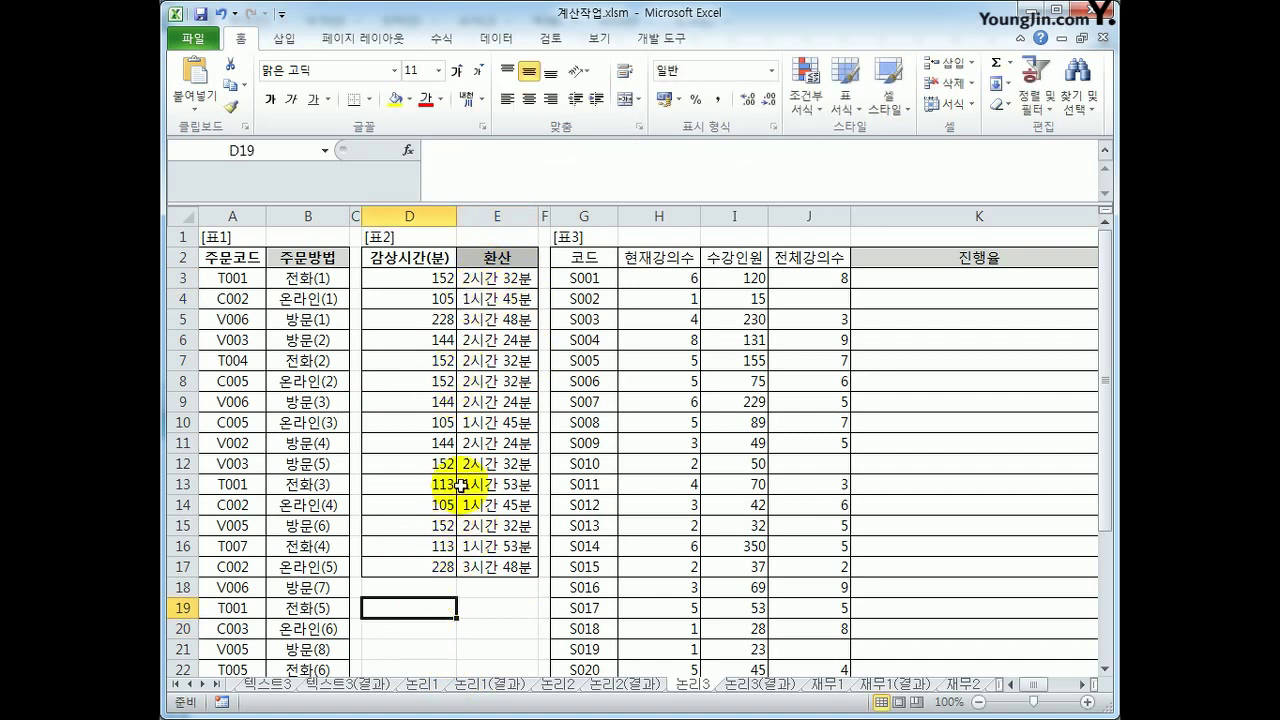
pyautogui.click(510, 298)
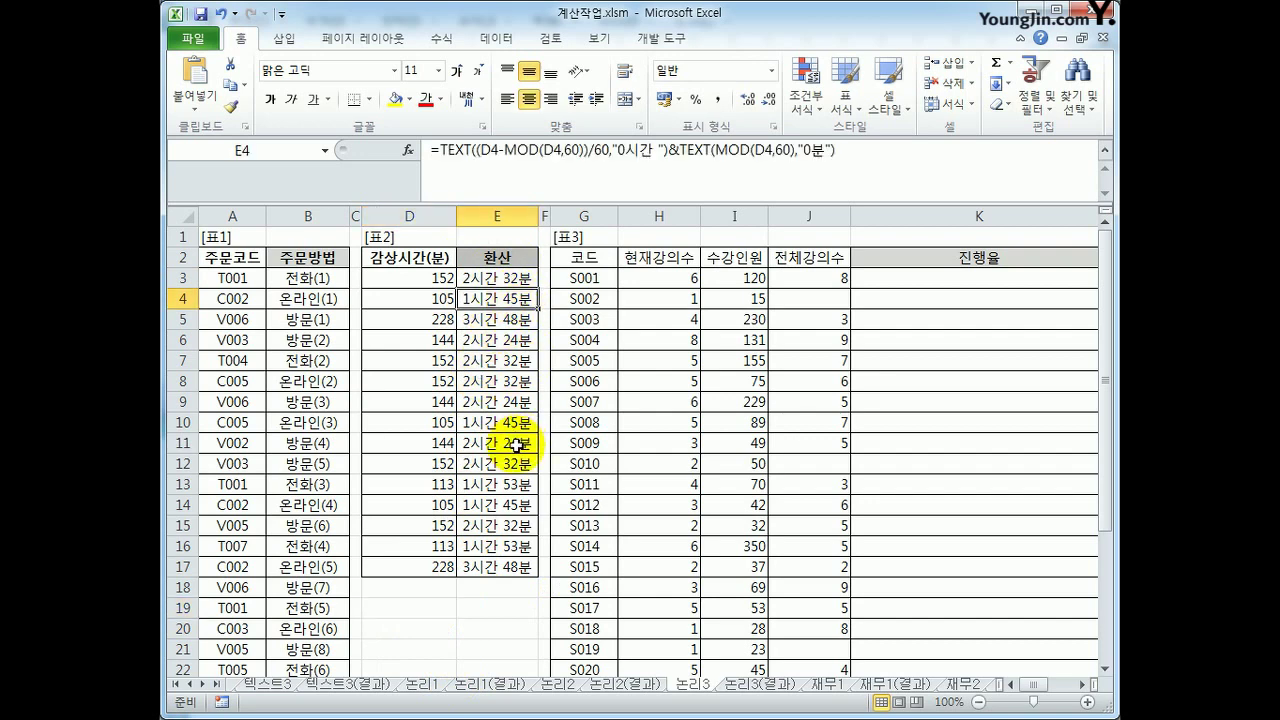
pyautogui.moveTo(442, 299); pyautogui.dragTo(469, 299)
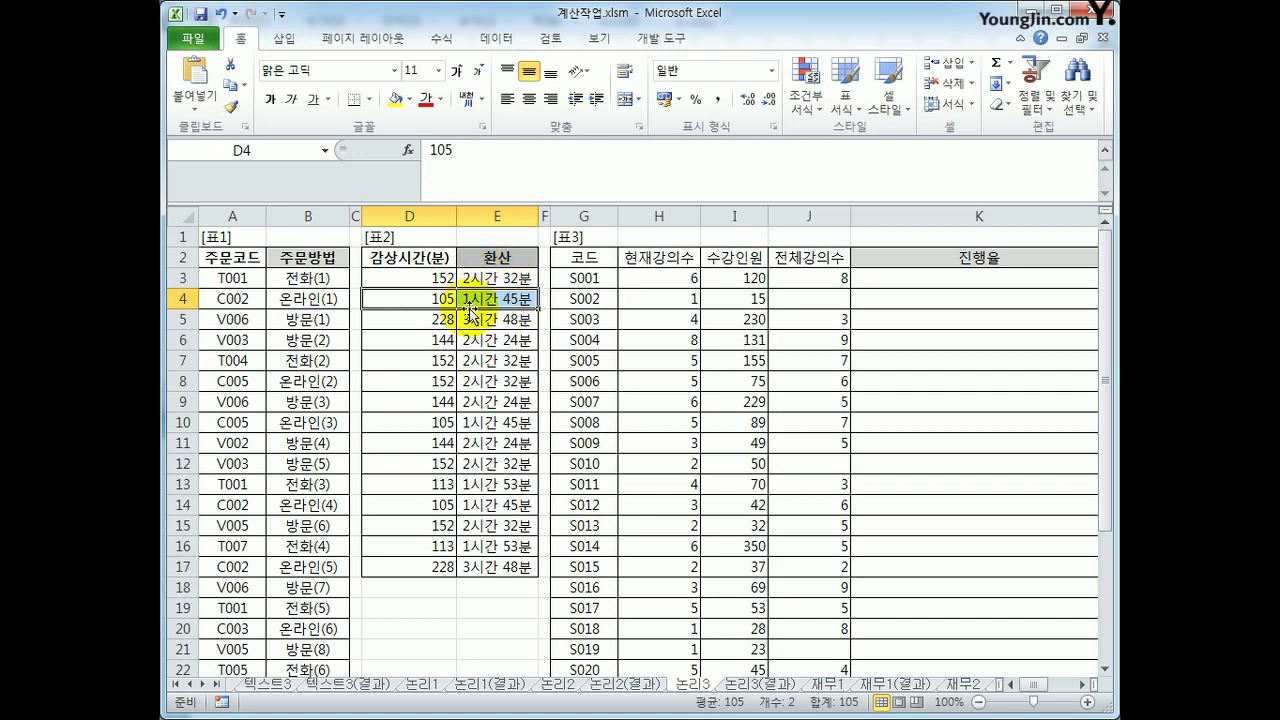
pyautogui.click(485, 300)
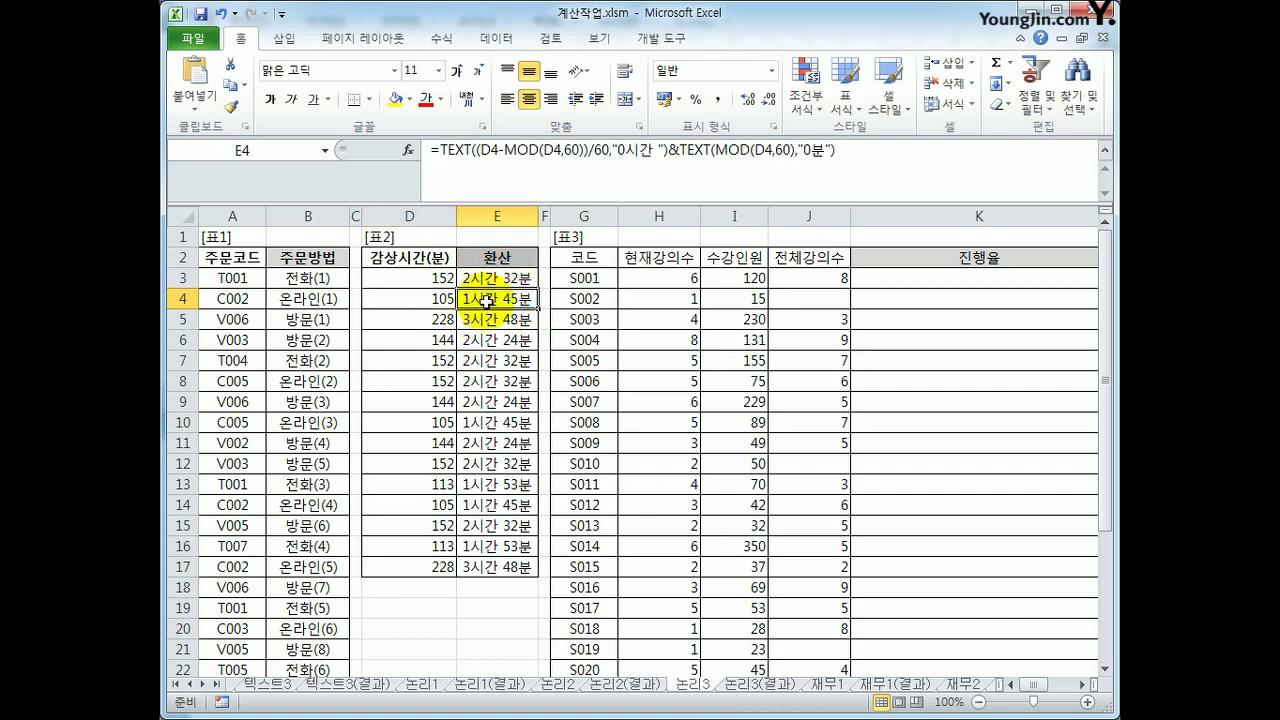
pyautogui.click(489, 280)
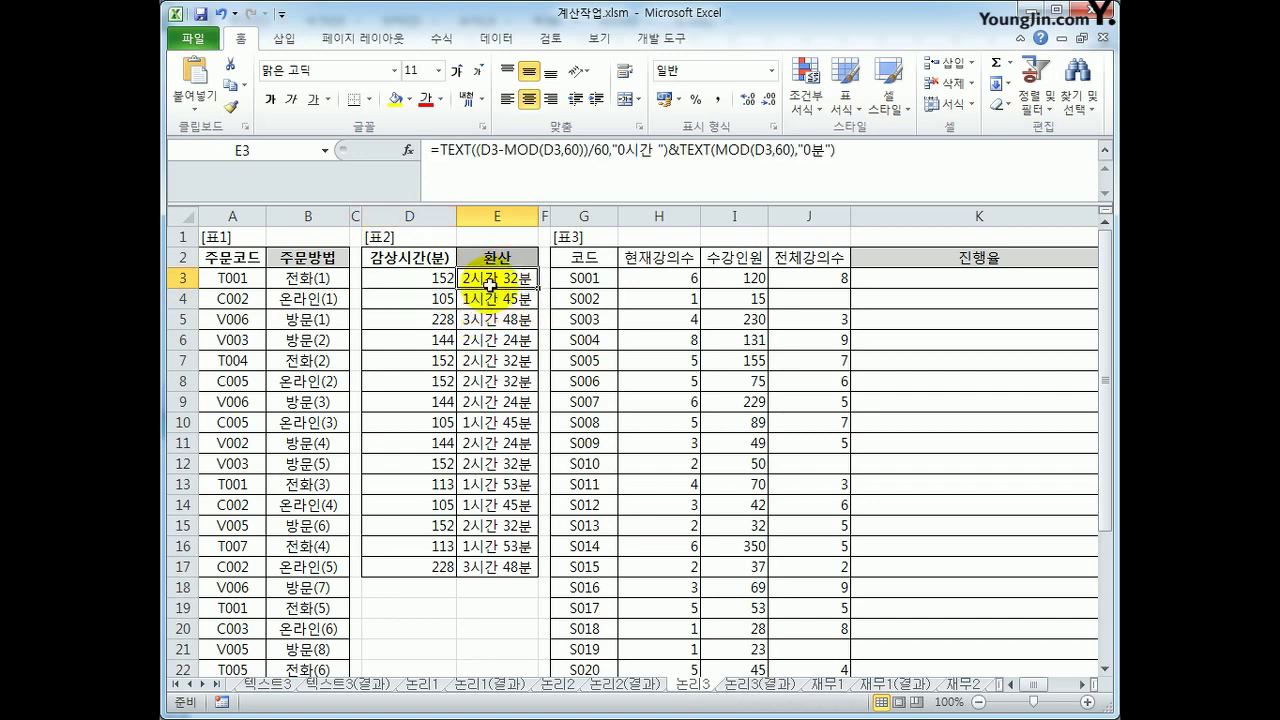
pyautogui.click(430, 298)
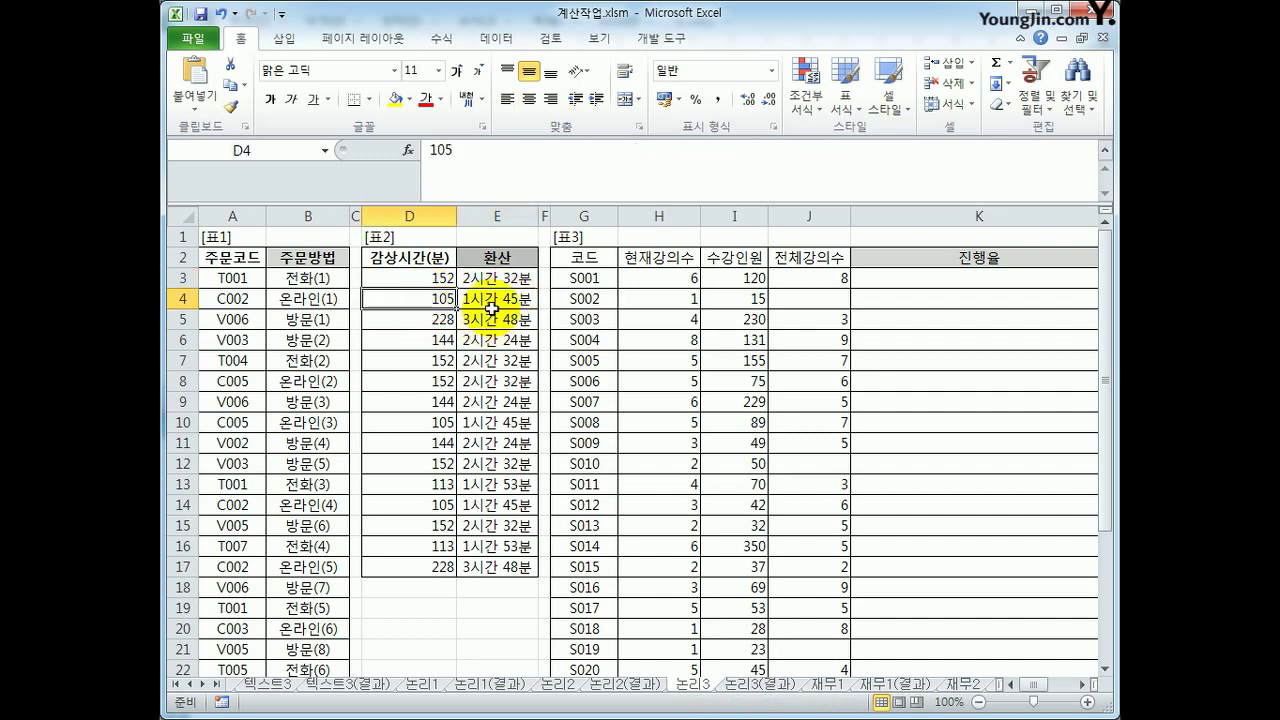
# Insert IF(D3<120, in front of the existing TEXT expression in E3's formula
pyautogui.click(492, 280)
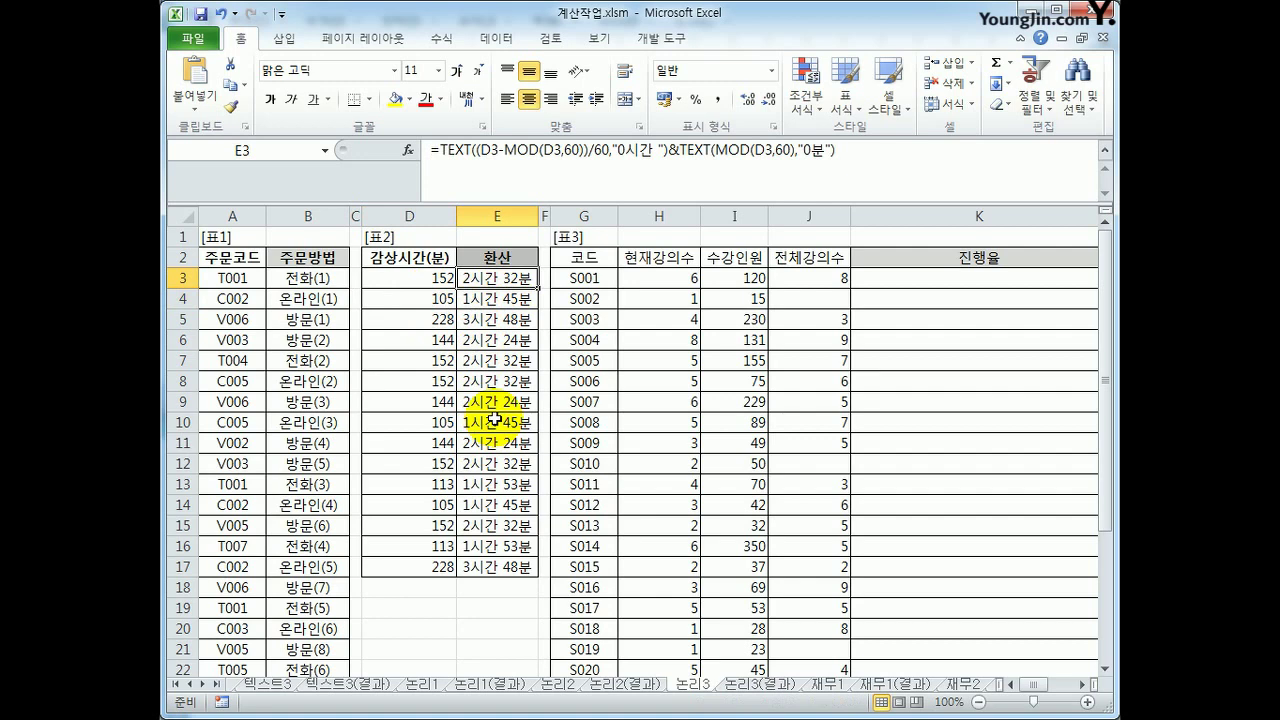
pyautogui.click(442, 150)
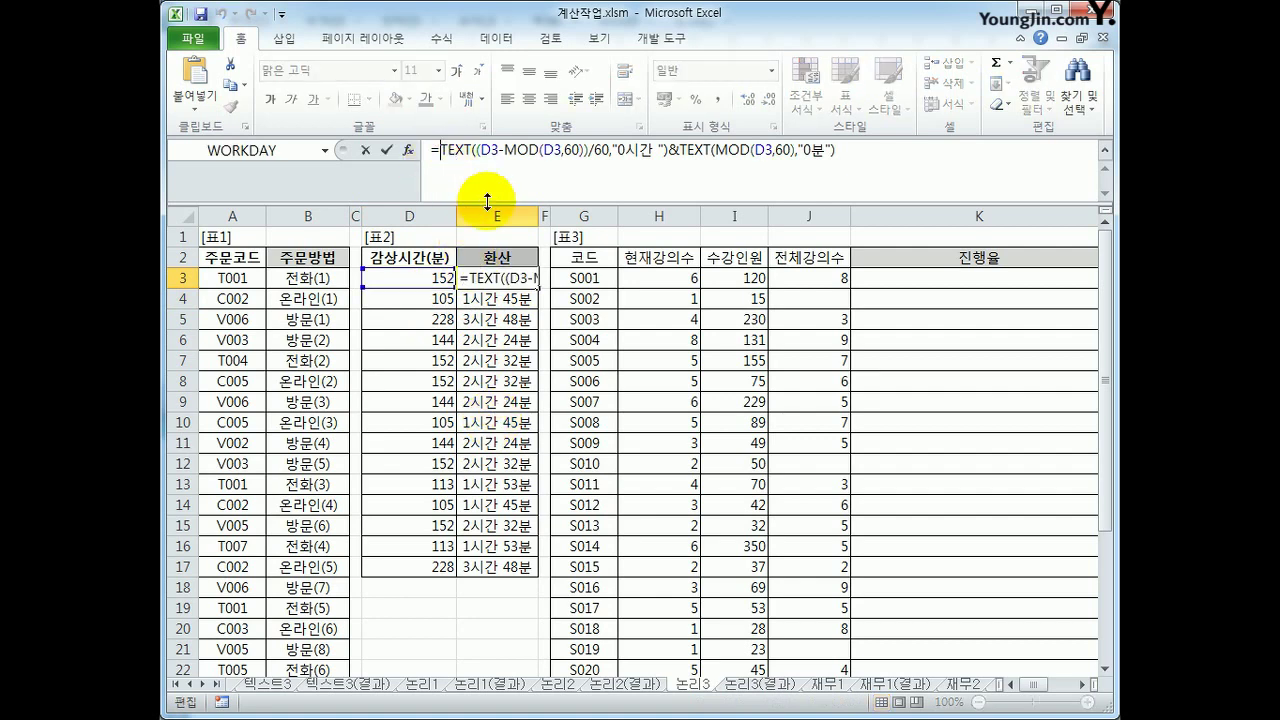
pyautogui.write('if(')
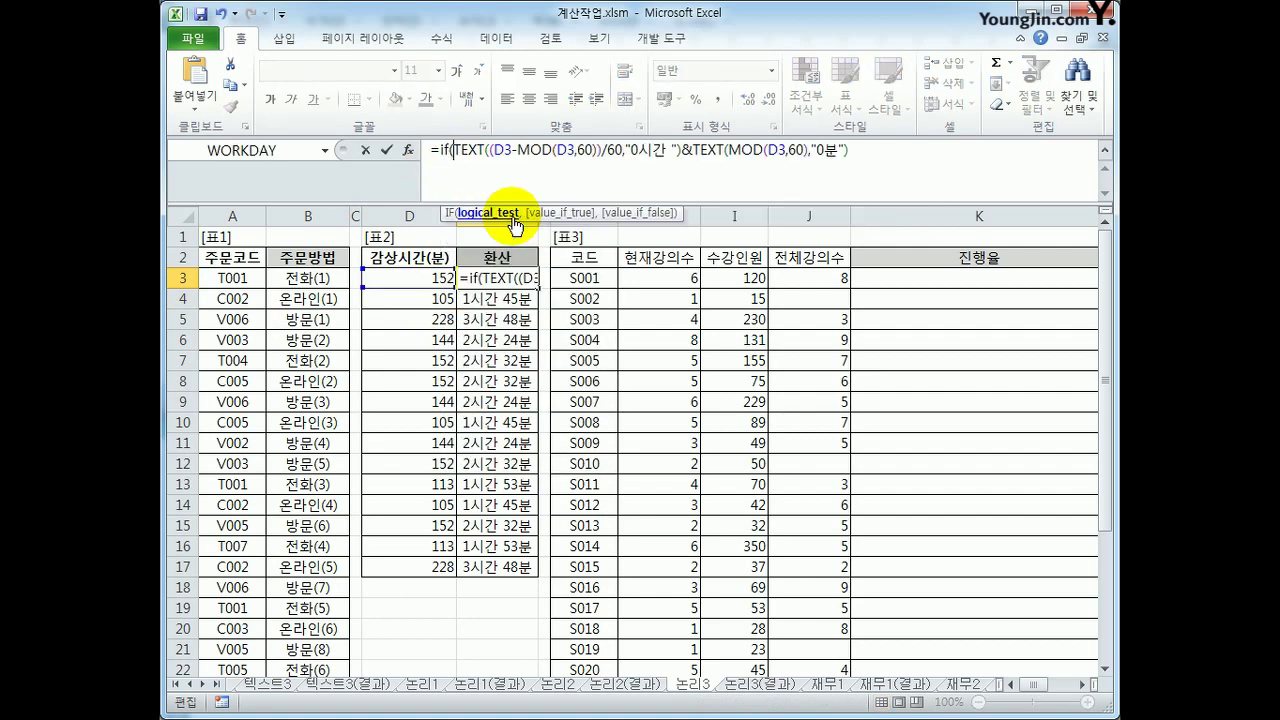
pyautogui.click(424, 274)
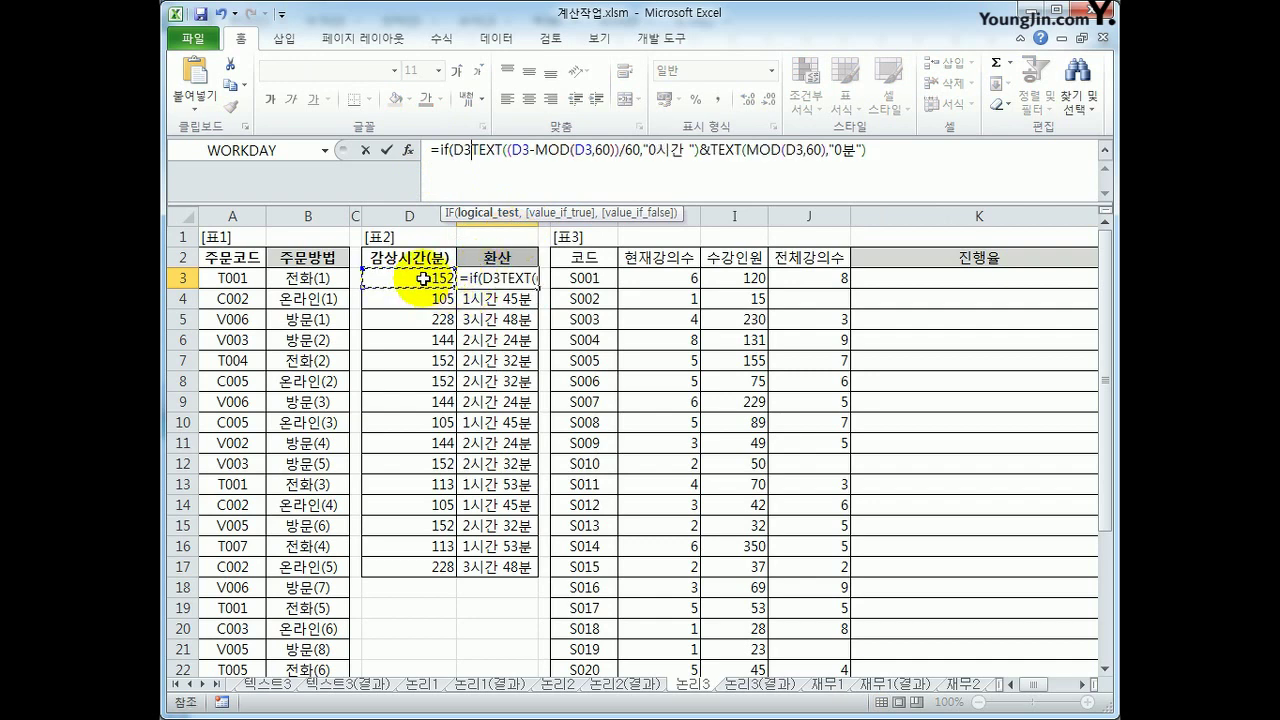
pyautogui.write('<120,')
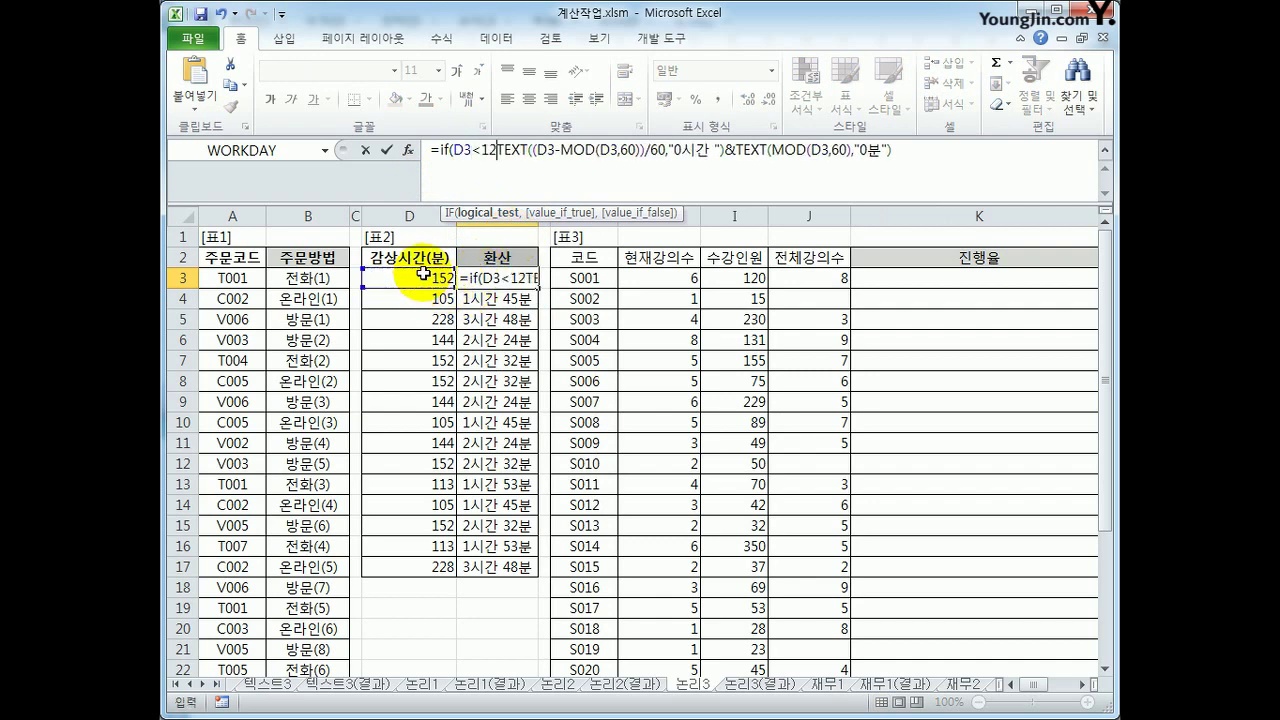
# Add TEXT(ROUNDUP(D3/60,0),"0시간") as the value-if-true in E3's IF formula, keeping the existing expression as value-if-false
pyautogui.write('text(')
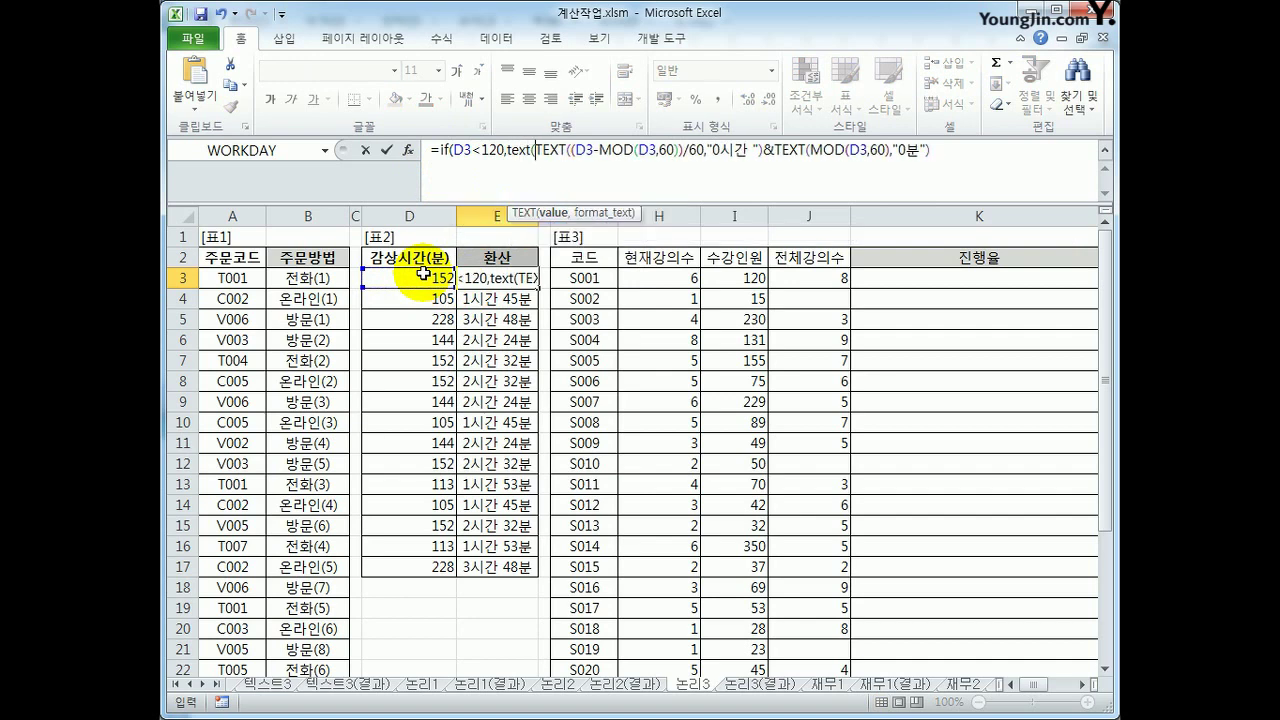
pyautogui.write('roundup(')
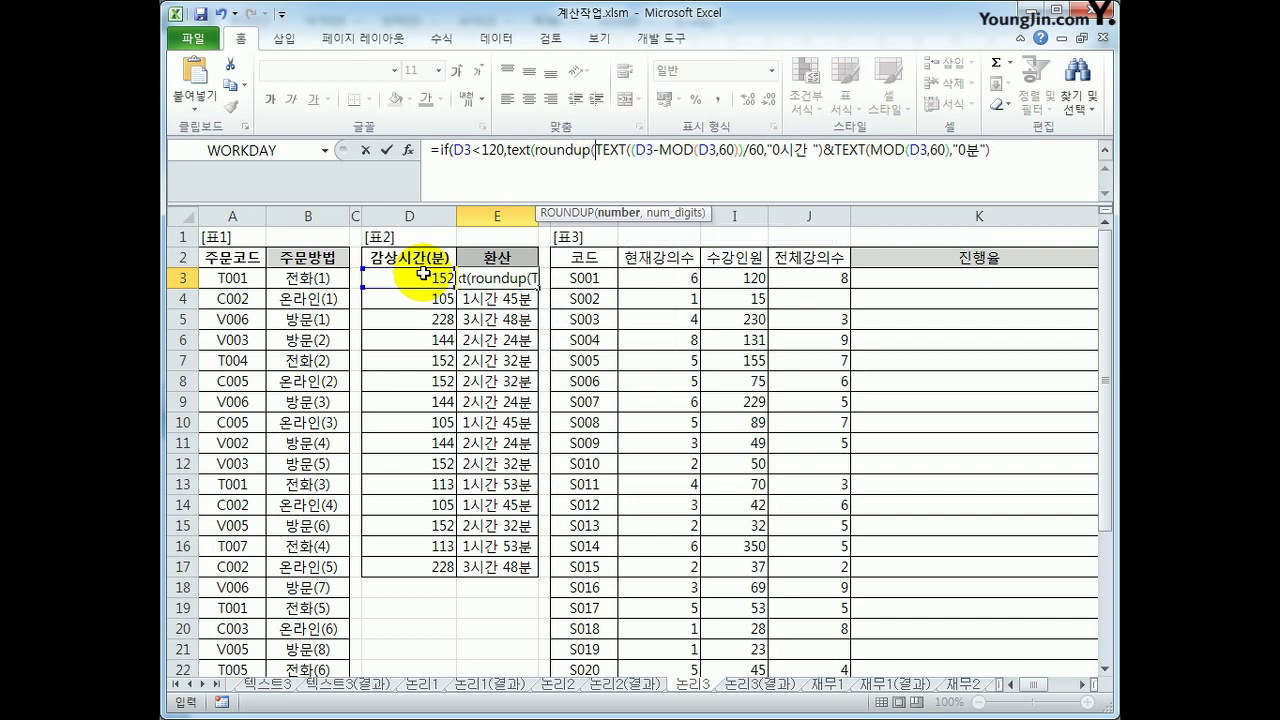
pyautogui.click(424, 275)
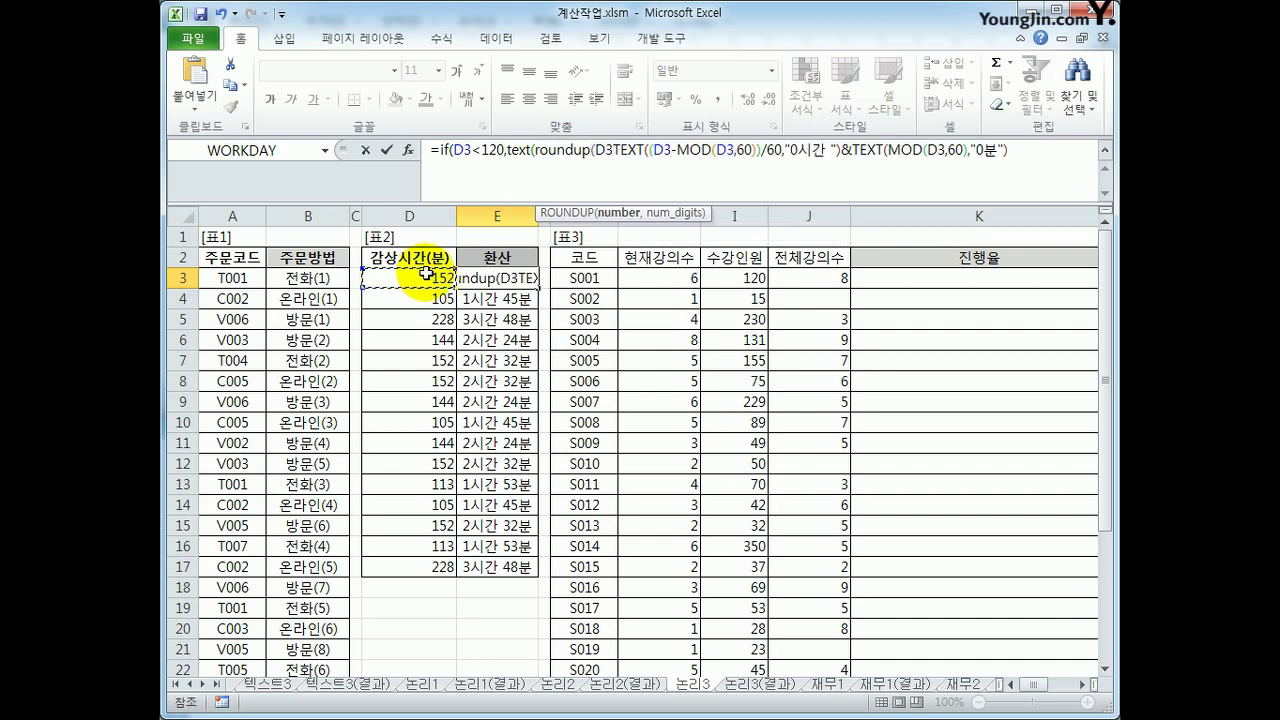
pyautogui.write('/60')
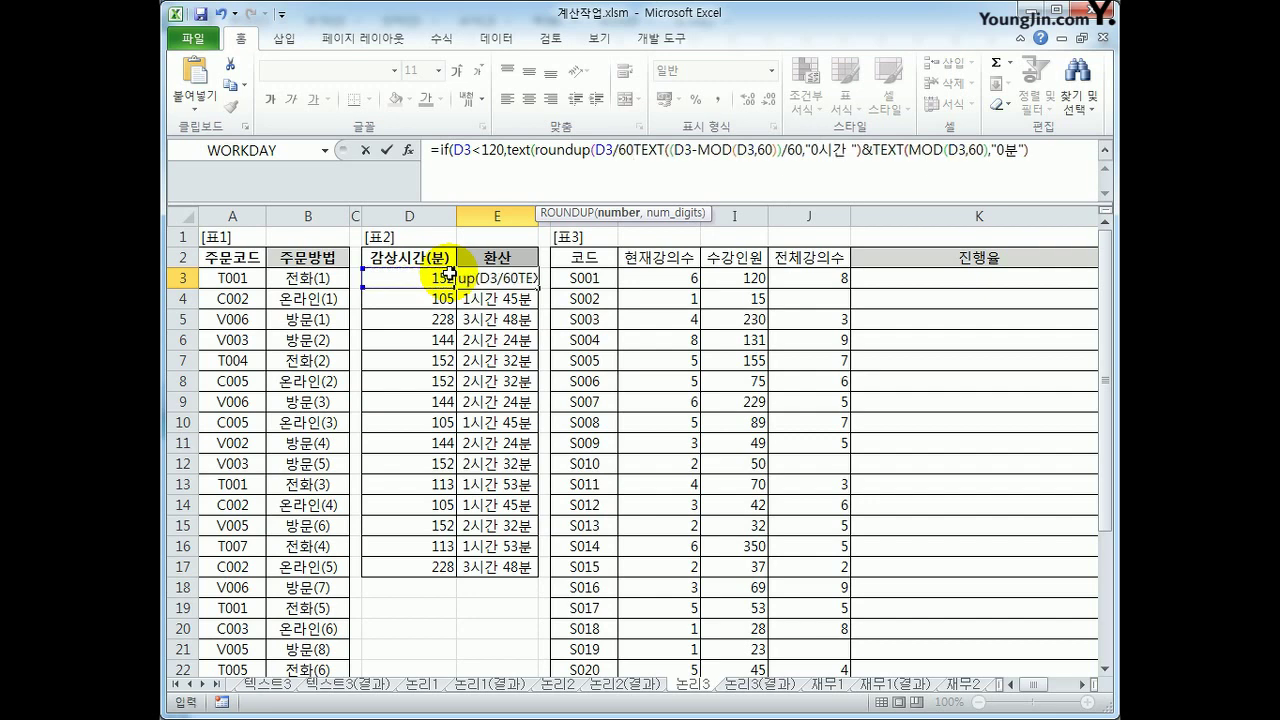
pyautogui.write(',0')
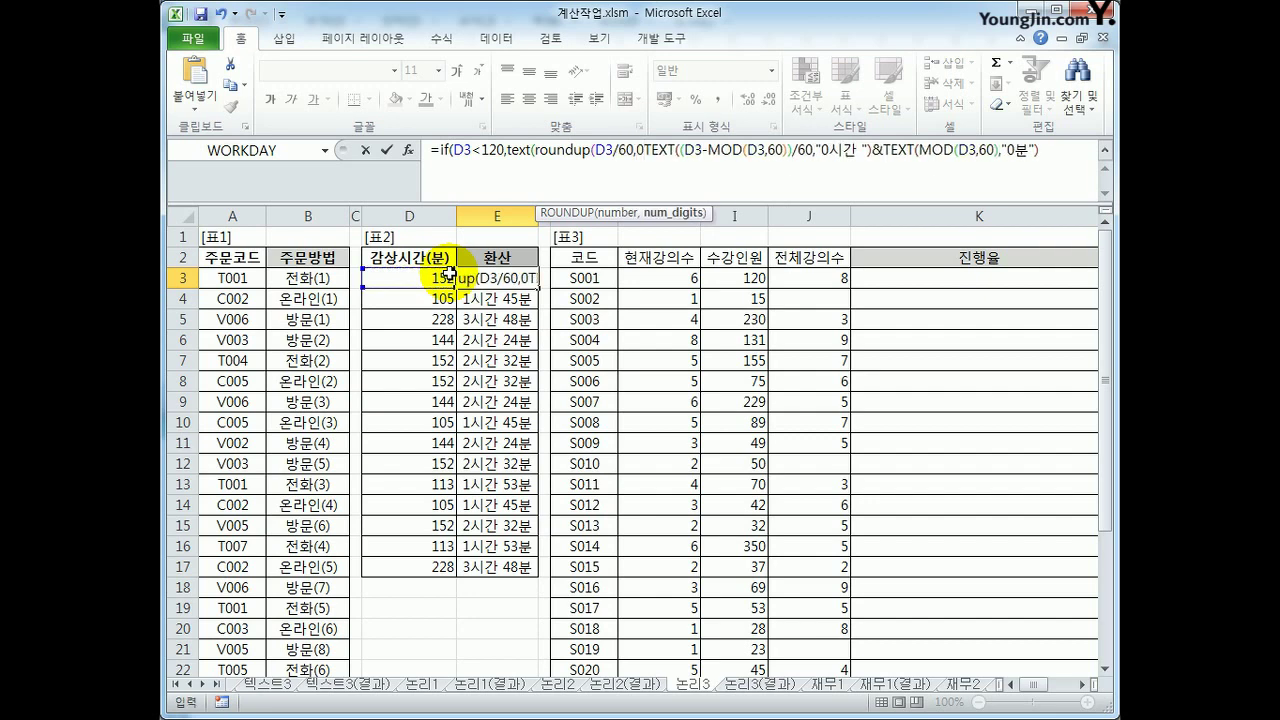
pyautogui.write('),"0')
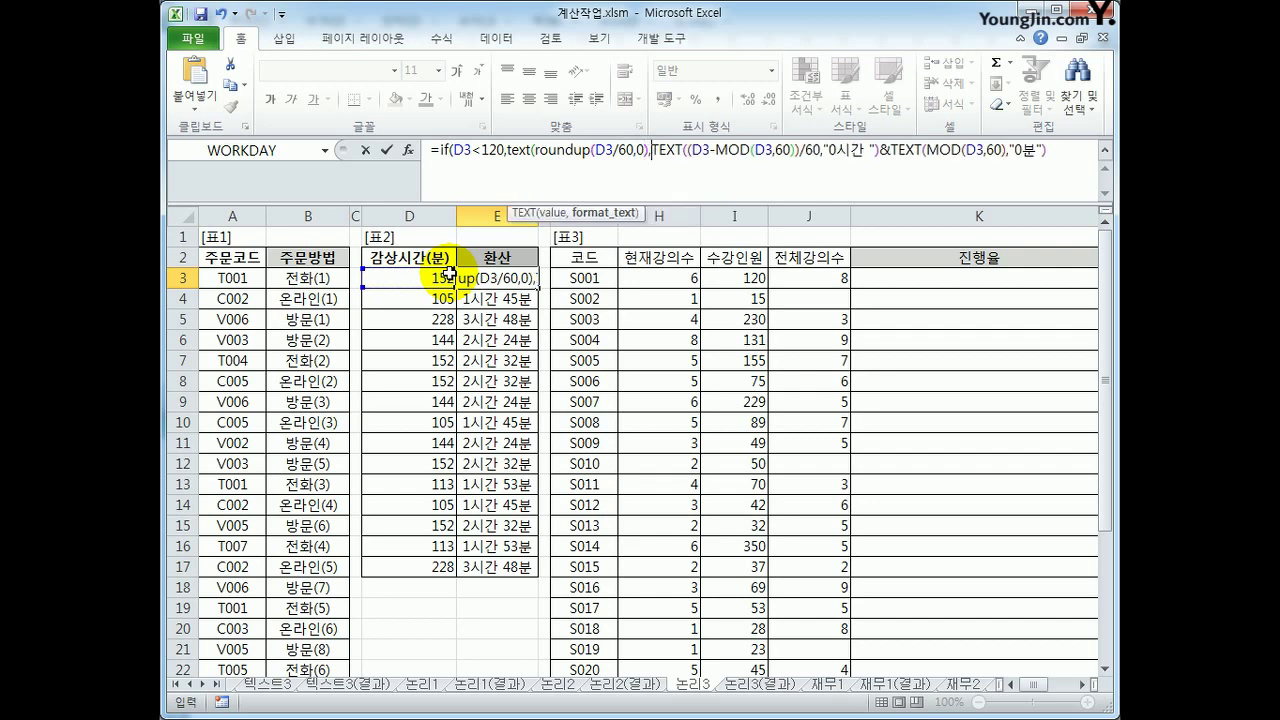
pyautogui.write('시간')
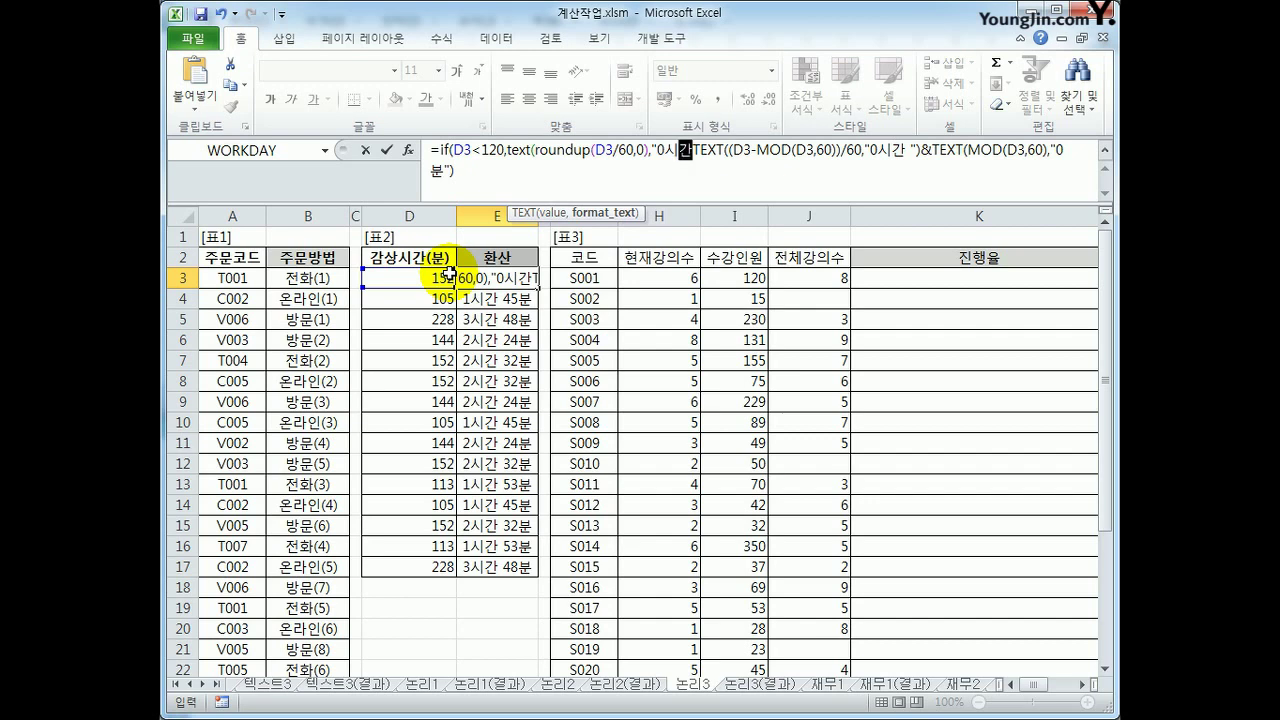
pyautogui.write('"),')
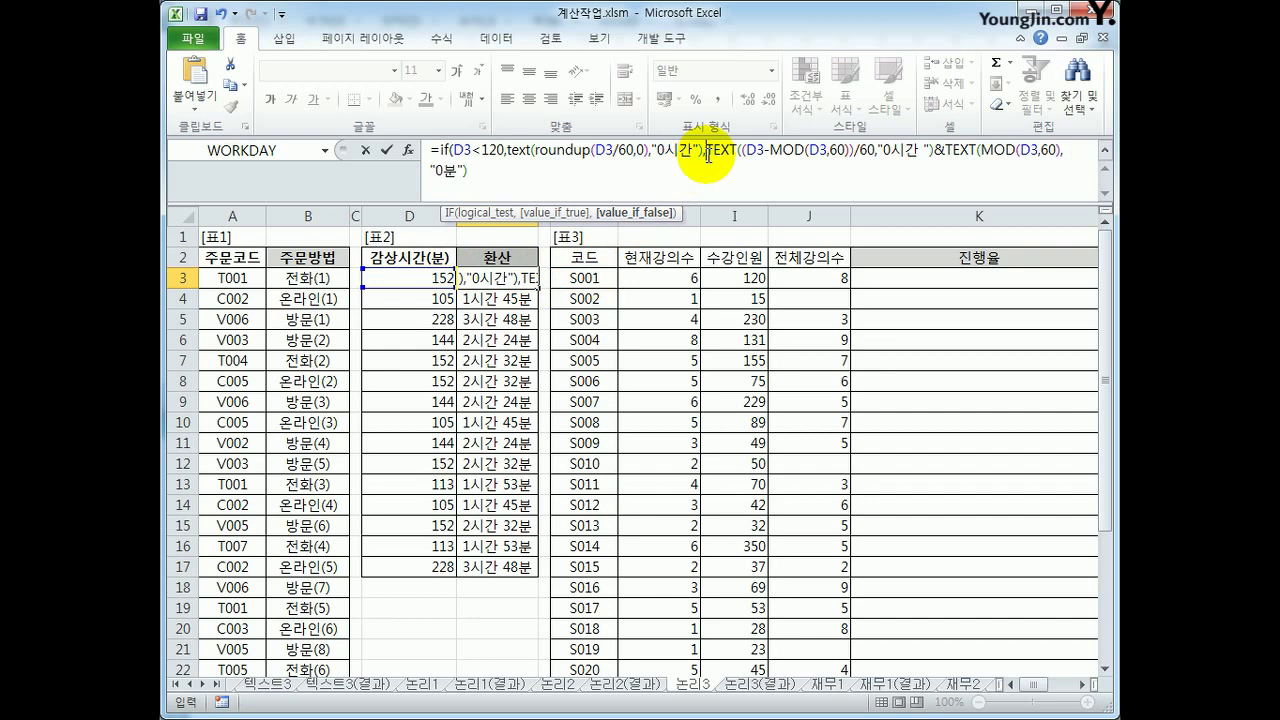
# Close the IF function in E3 with a final parenthesis and fill the formula down to E17
pyautogui.click(571, 172)
pyautogui.write(')')
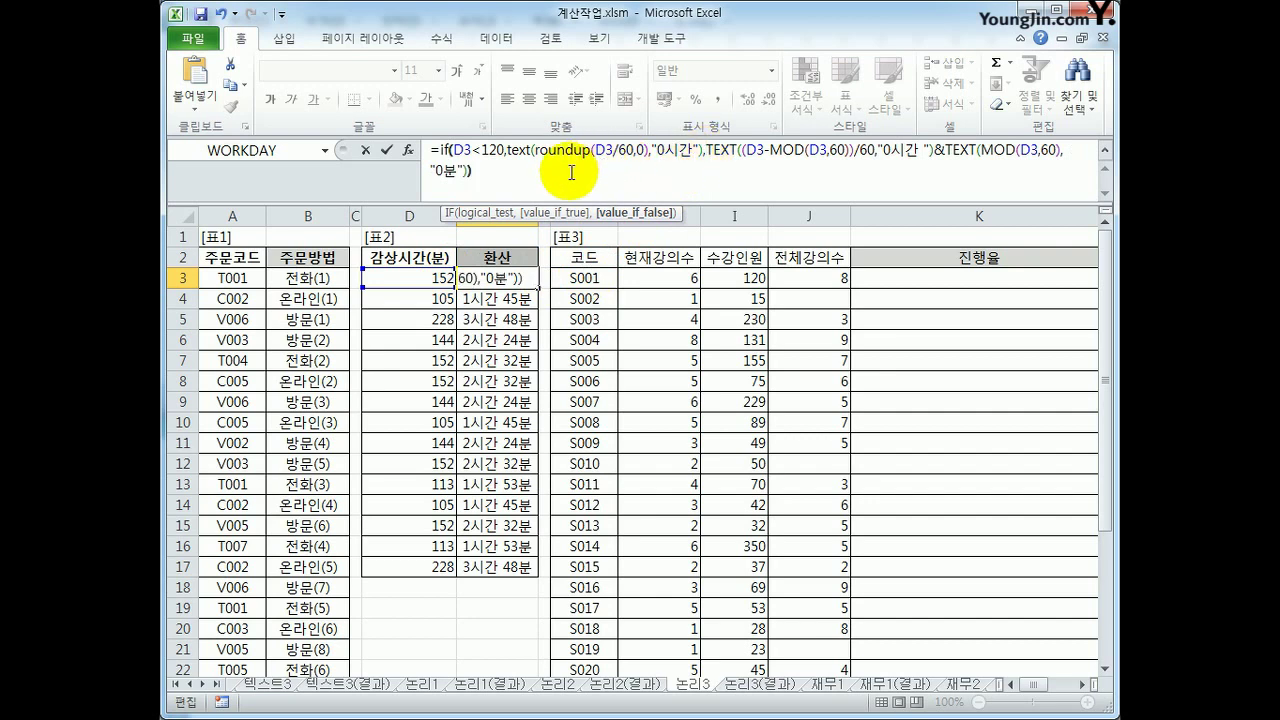
pyautogui.press('Return')
pyautogui.press('Up')
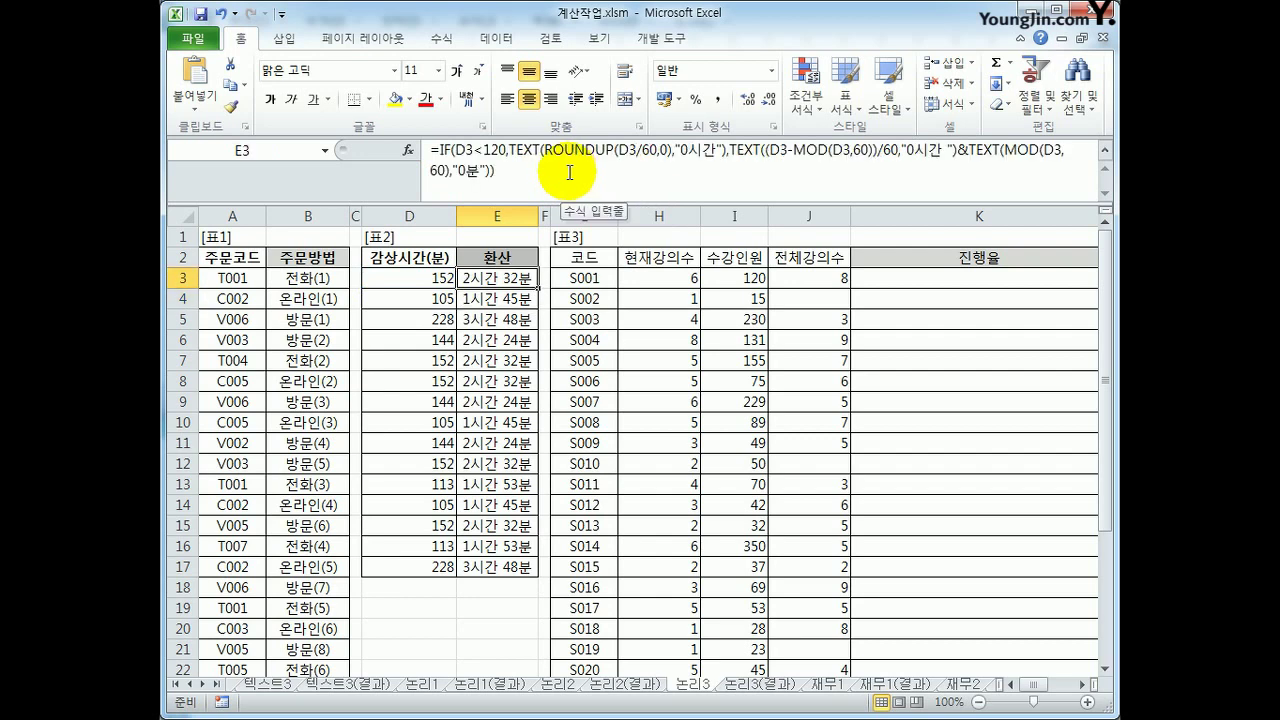
pyautogui.click(420, 278)
pyautogui.click(518, 280)
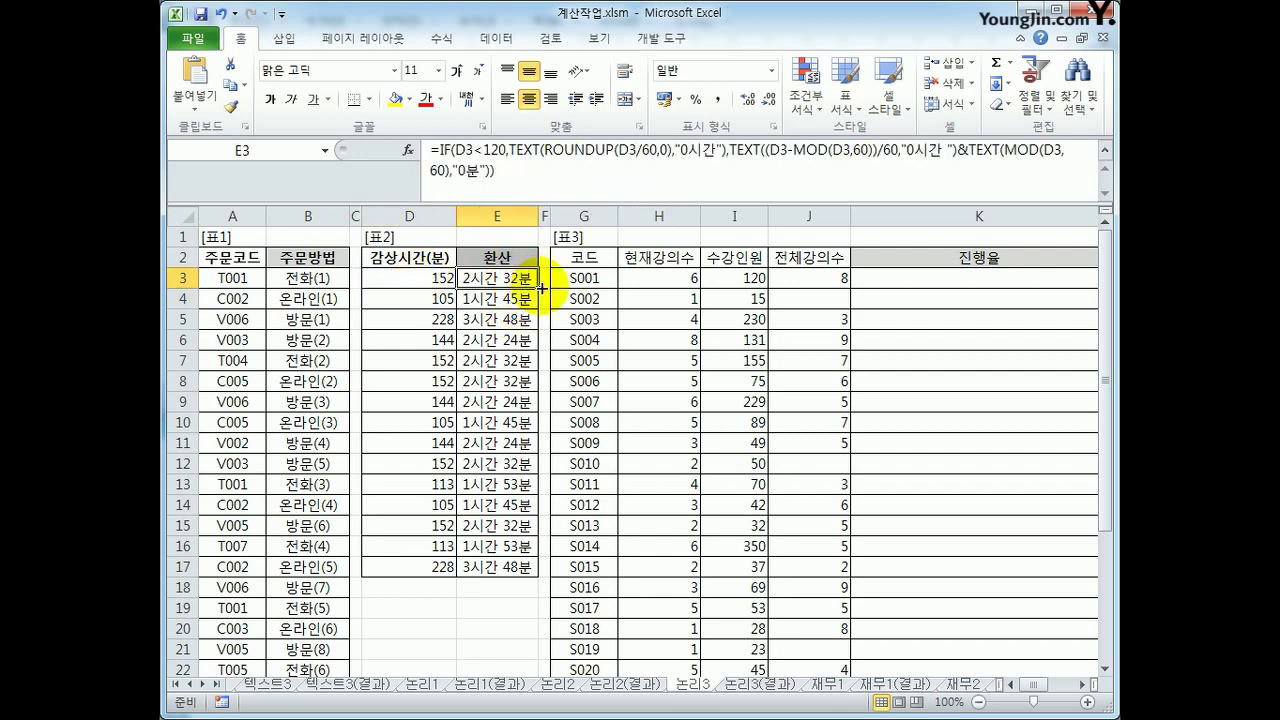
pyautogui.doubleClick(539, 287)
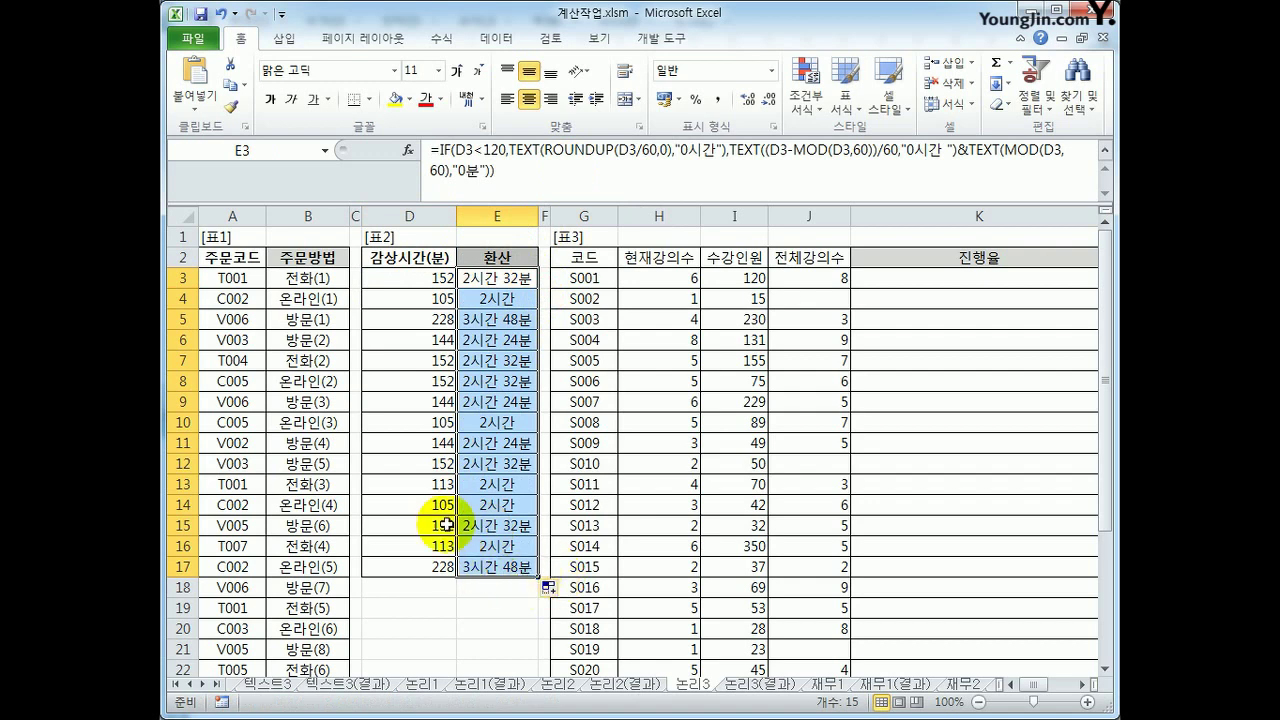
# Check the 환산 results in rows whose 감상시간(분) is under 120 minutes, and review the IF formulas in E13 and E3
pyautogui.click(420, 299)
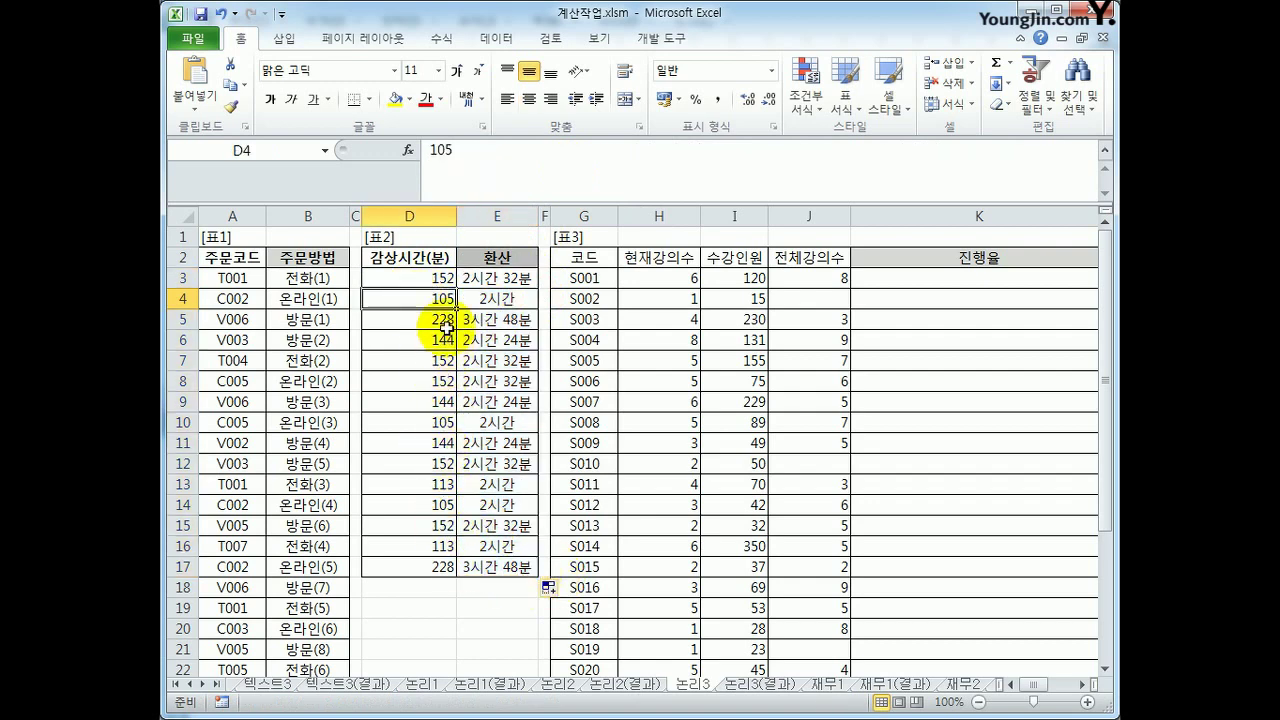
pyautogui.click(430, 420)
pyautogui.click(432, 485)
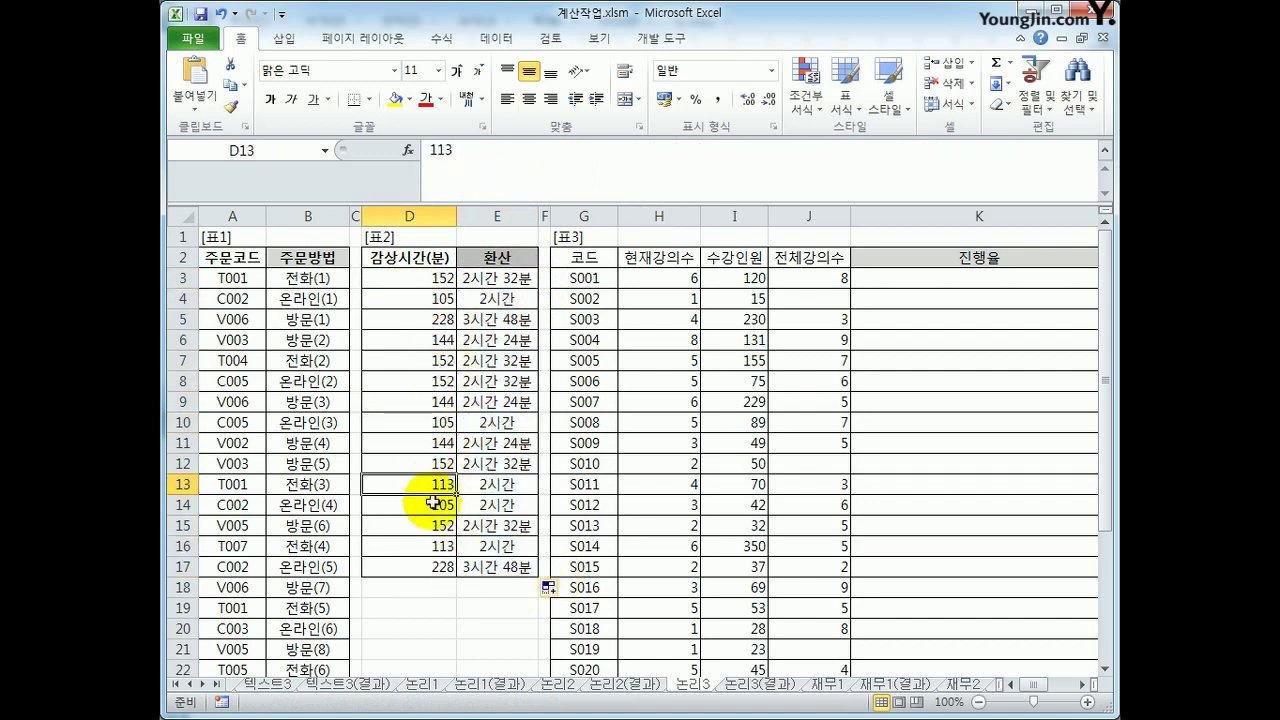
pyautogui.click(437, 505)
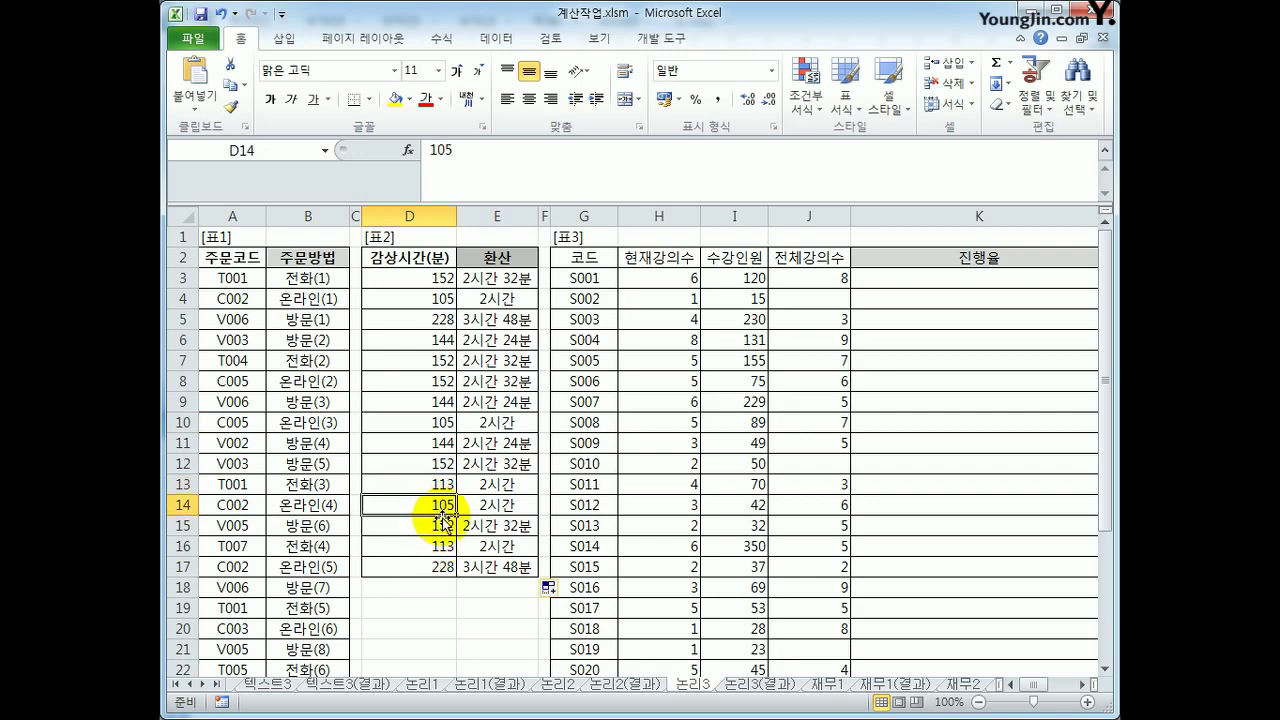
pyautogui.click(435, 484)
pyautogui.click(440, 547)
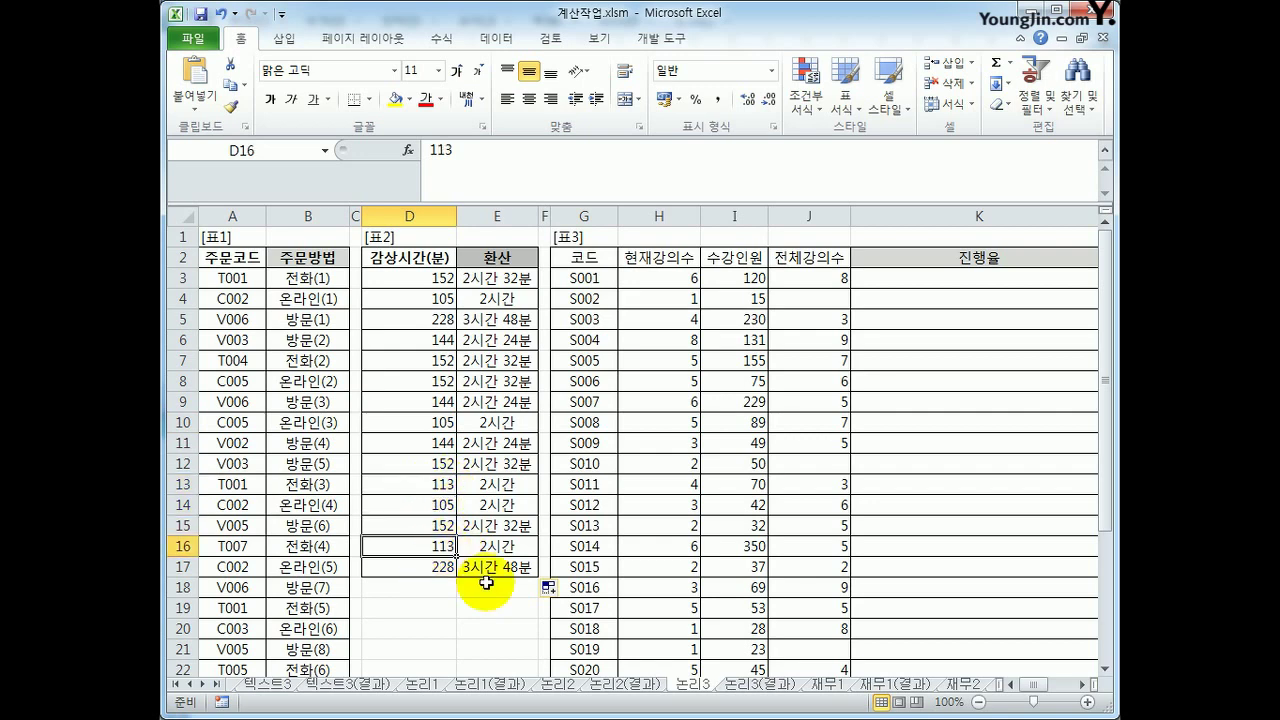
pyautogui.click(490, 482)
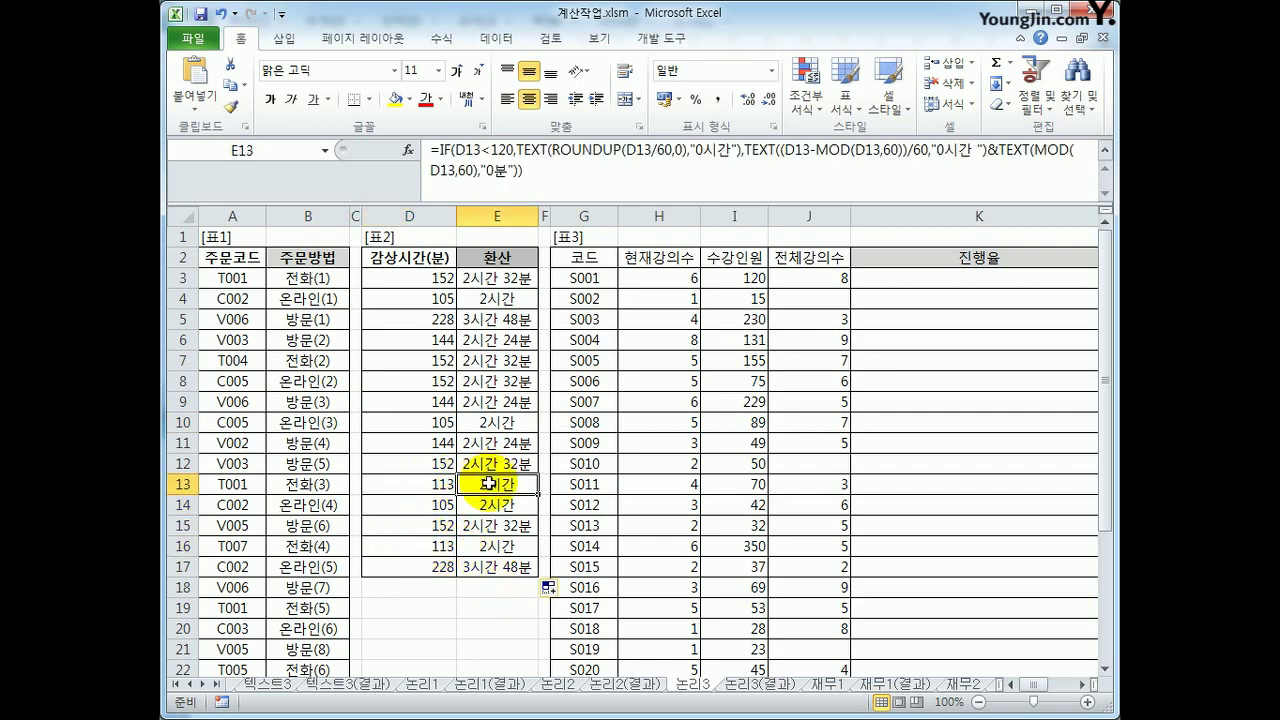
pyautogui.click(495, 278)
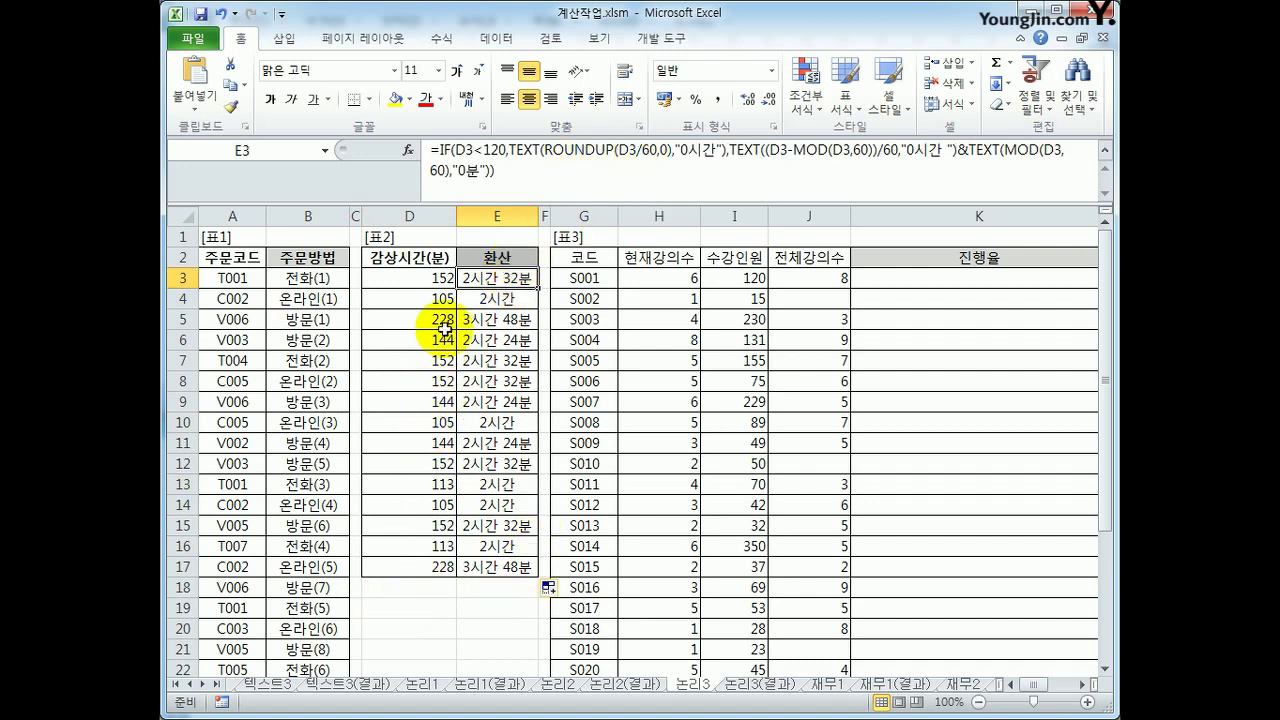
# Copy the 감상시간(분) value from D4 to the empty cell D19
pyautogui.click(435, 300)
pyautogui.hotkey('ctrl', 'c')
pyautogui.click(425, 607)
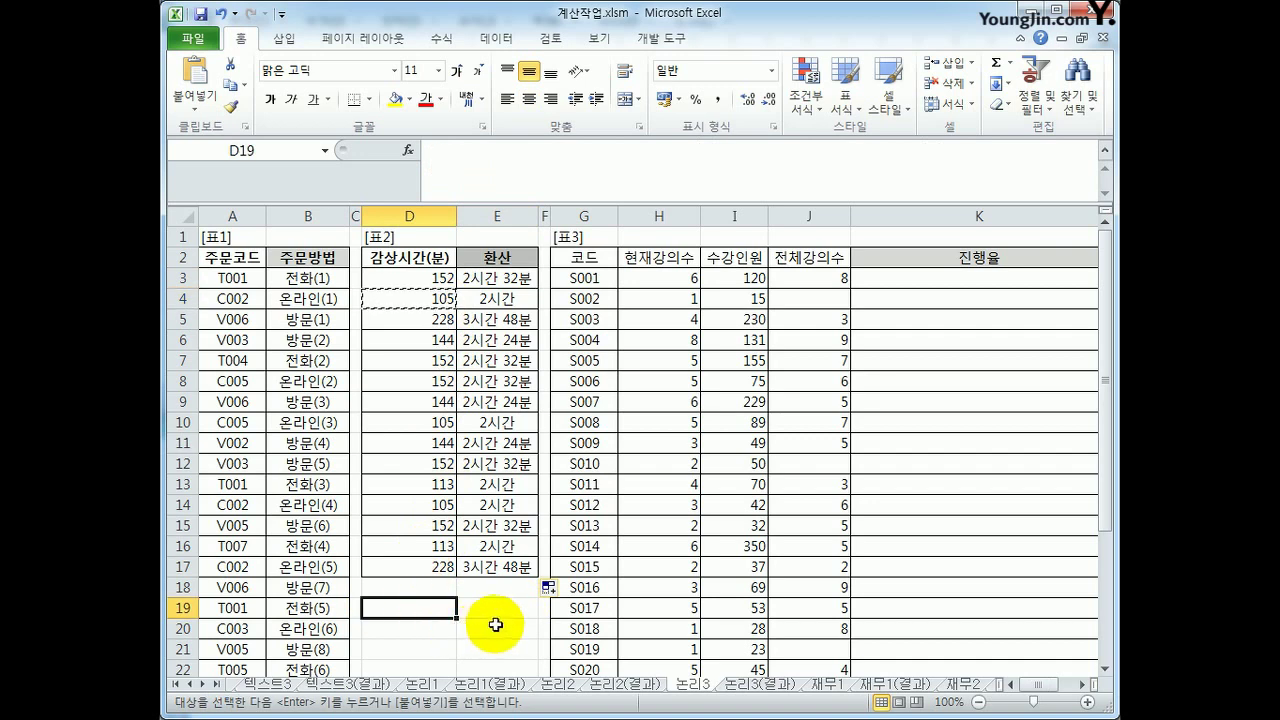
pyautogui.hotkey('ctrl', 'v')
pyautogui.press('Tab')
pyautogui.write('=')
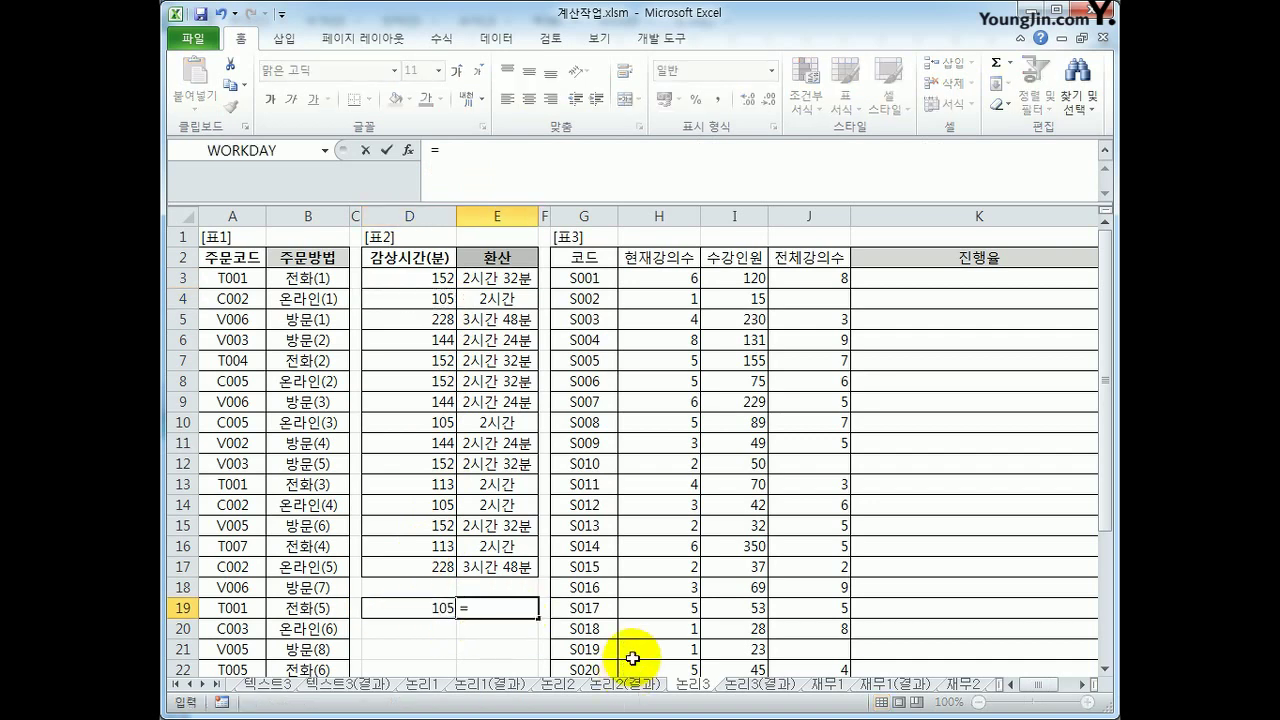
pyautogui.write('개')
pyautogui.press('BackSpace')
pyautogui.press('Hangul')
pyautogui.write('rou')
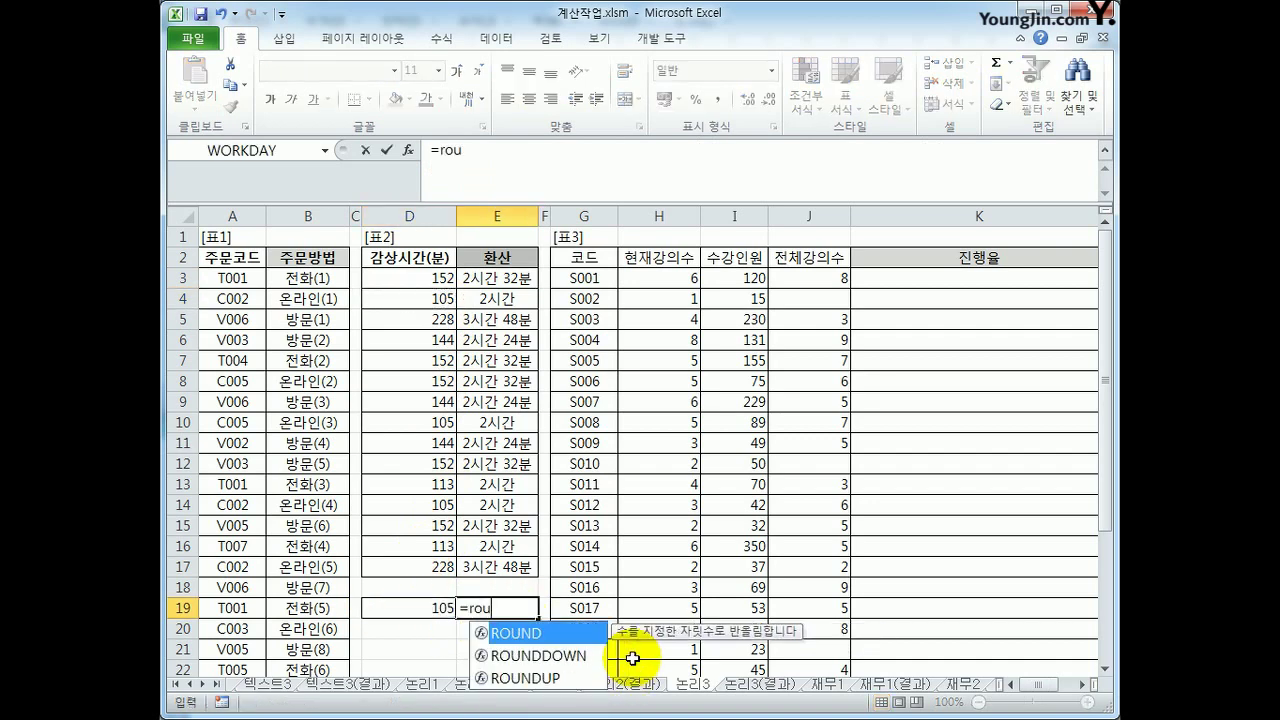
pyautogui.write('ndup')
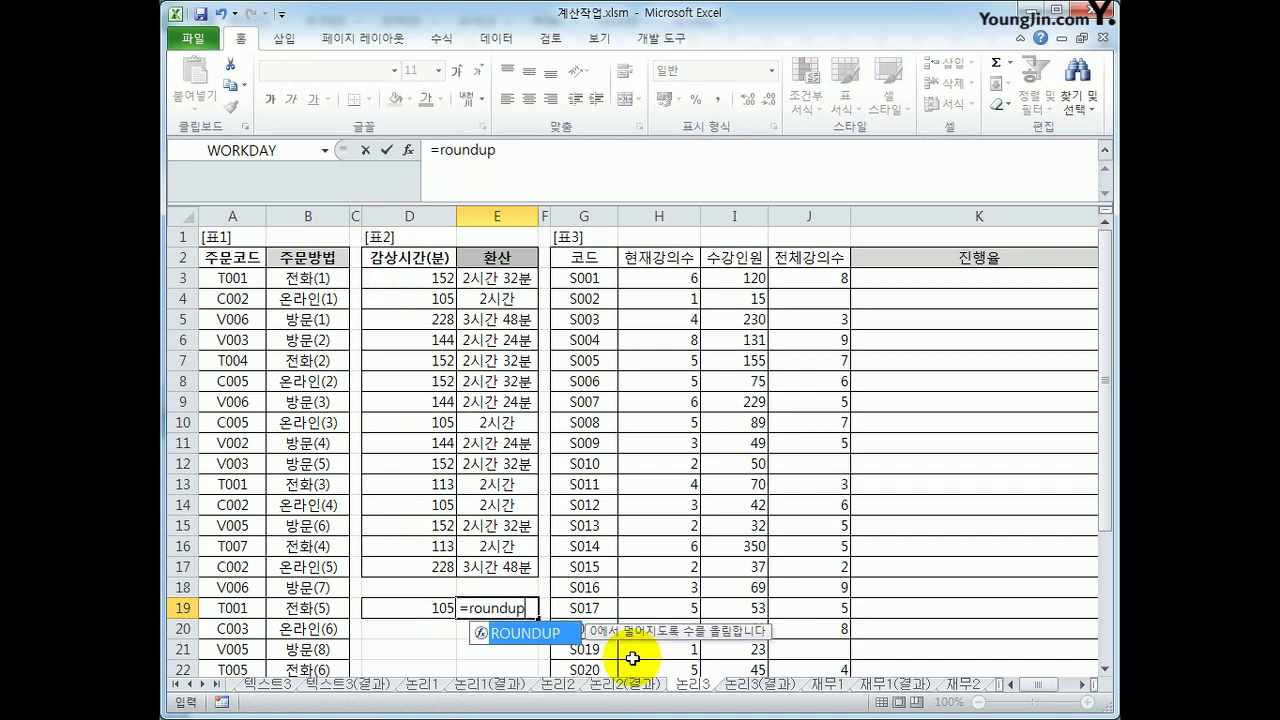
pyautogui.write('(')
pyautogui.click(430, 607)
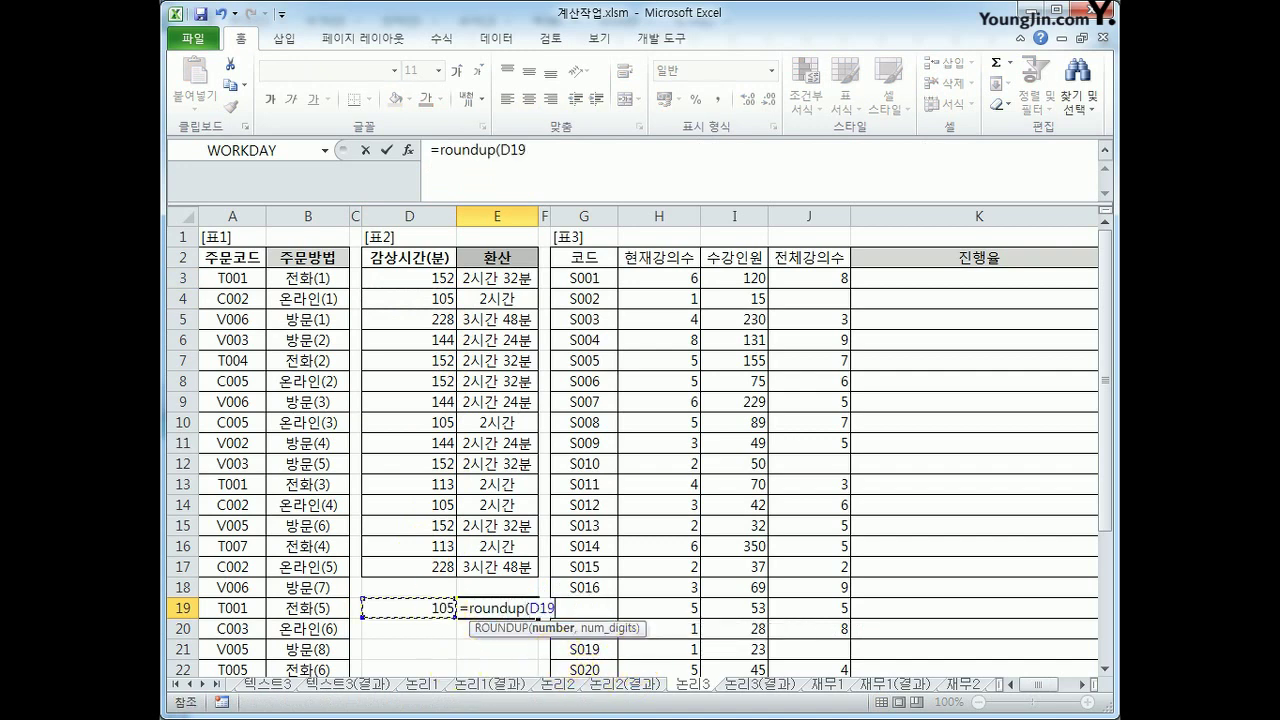
pyautogui.write('/60')
pyautogui.press('BackSpace')
pyautogui.press('BackSpace')
pyautogui.press('BackSpace')
pyautogui.press('BackSpace')
pyautogui.press('BackSpace')
pyautogui.press('BackSpace')
pyautogui.press('BackSpace')
pyautogui.press('BackSpace')
pyautogui.press('BackSpace')
pyautogui.press('BackSpace')
pyautogui.press('BackSpace')
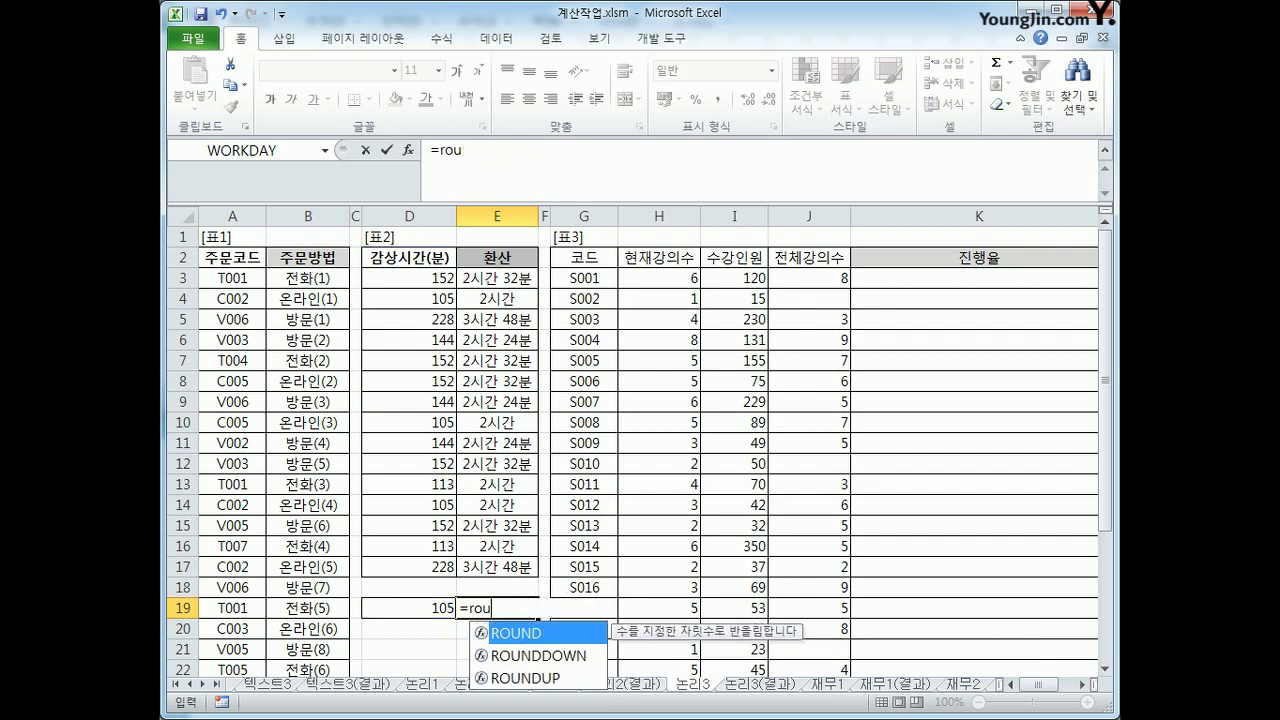
pyautogui.press('BackSpace')
pyautogui.press('BackSpace')
pyautogui.press('BackSpace')
# Enter the formula =D19/60 in E19 to convert the copied minutes to hours
pyautogui.click(436, 606)
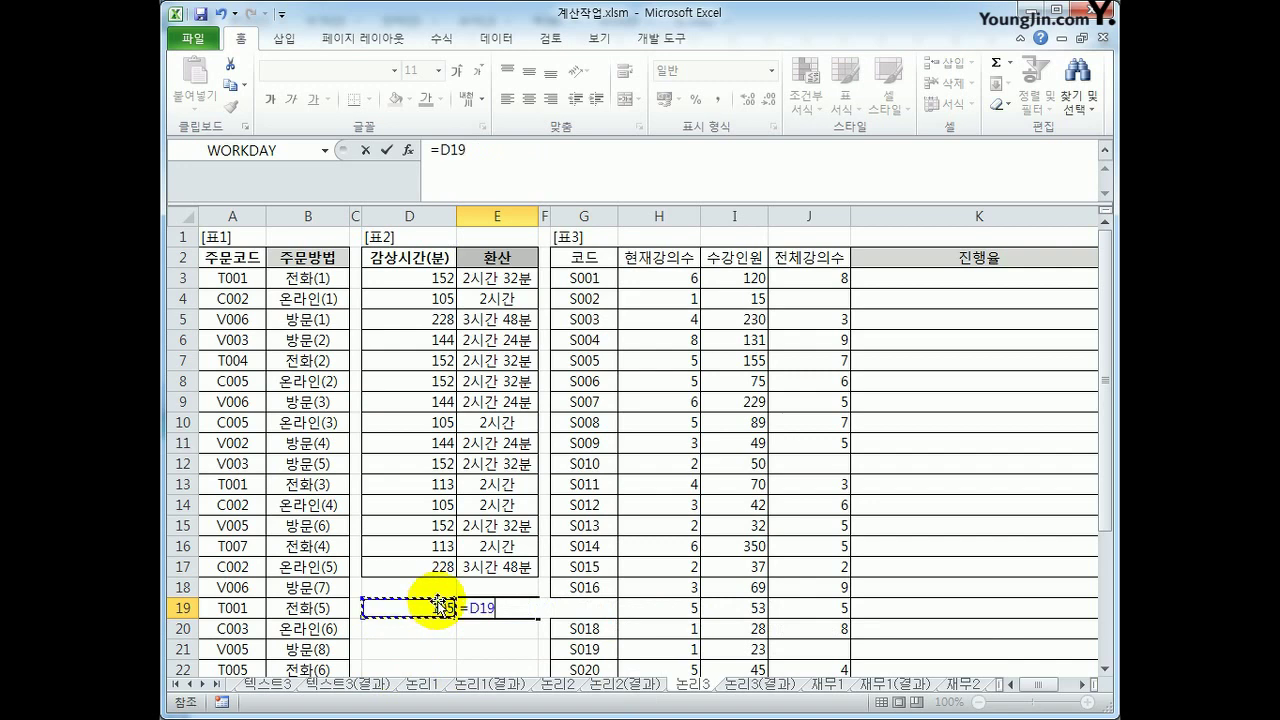
pyautogui.write('/60')
pyautogui.press('Return')
pyautogui.press('Up')
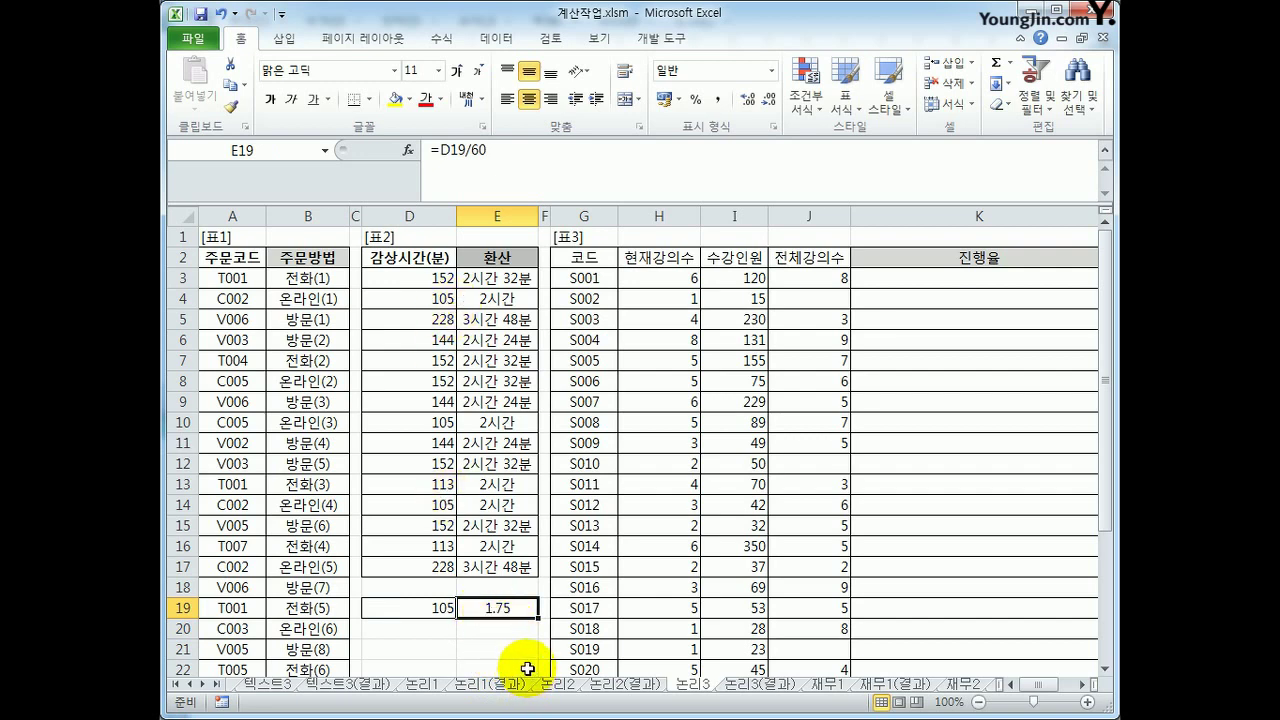
# Wrap E19's division in ROUNDUP with 0 digits, giving =ROUNDUP(D19/60,0)
pyautogui.click(440, 150)
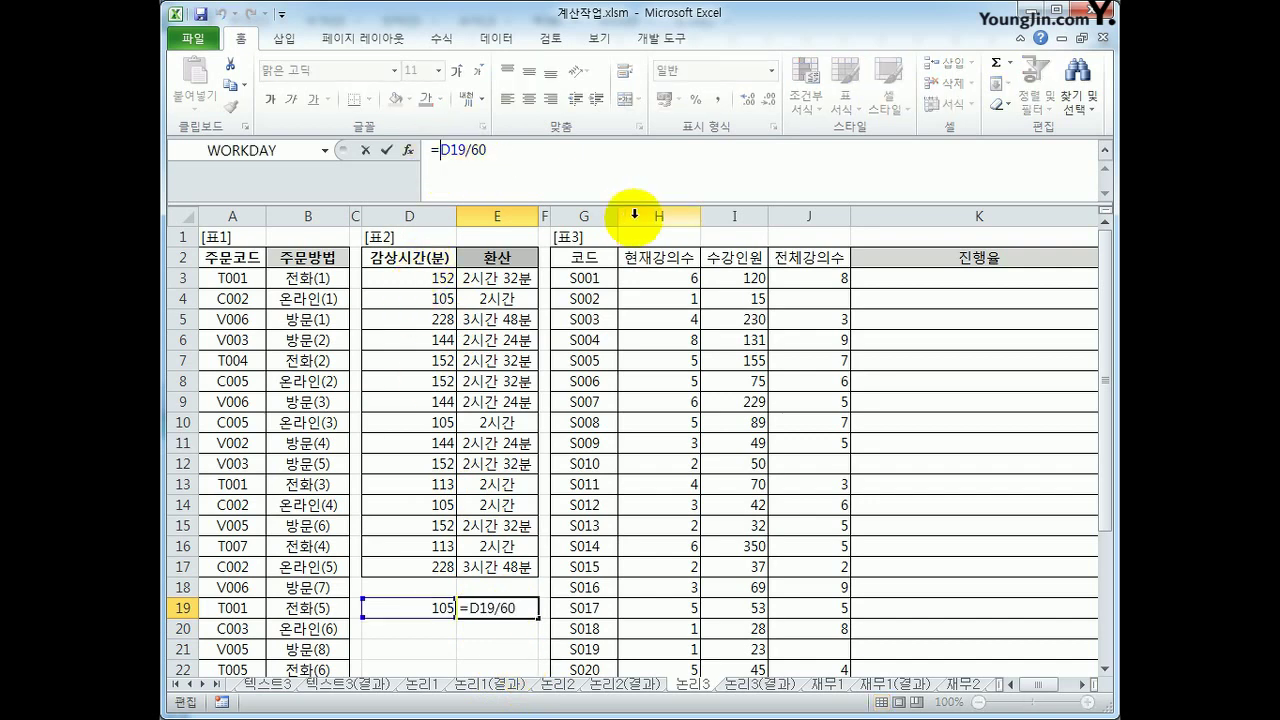
pyautogui.write('round')
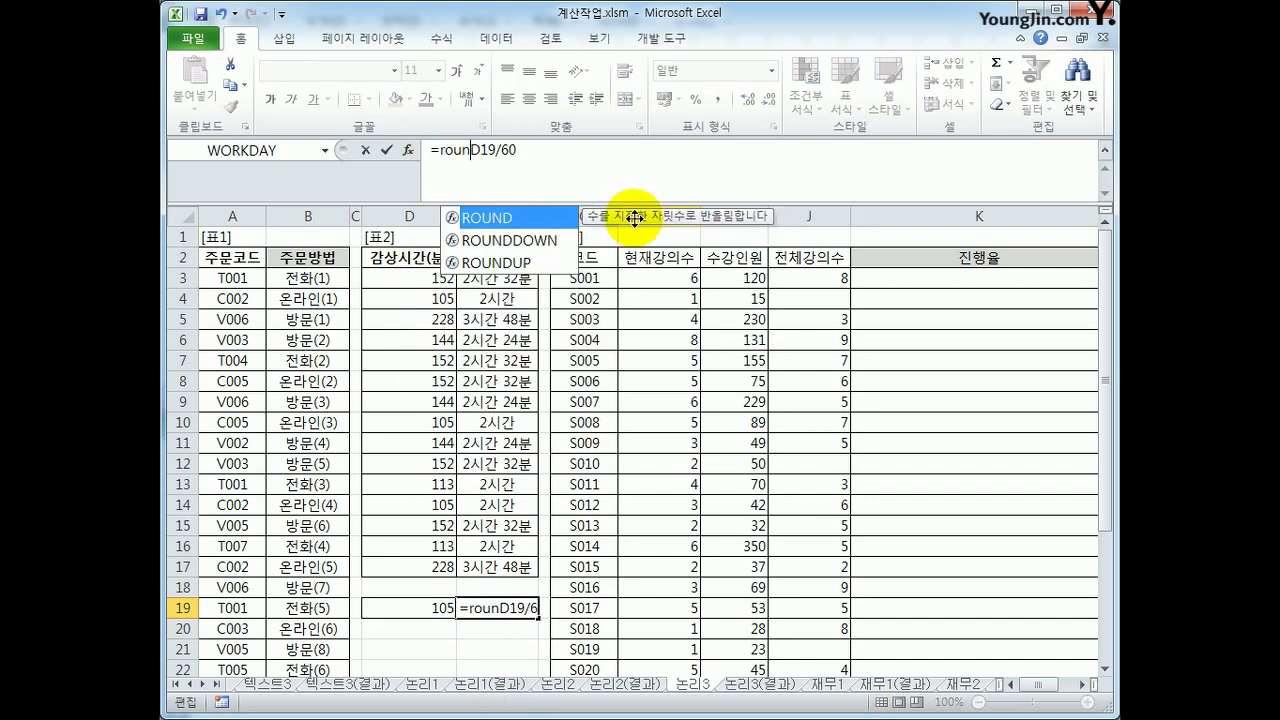
pyautogui.write('up(')
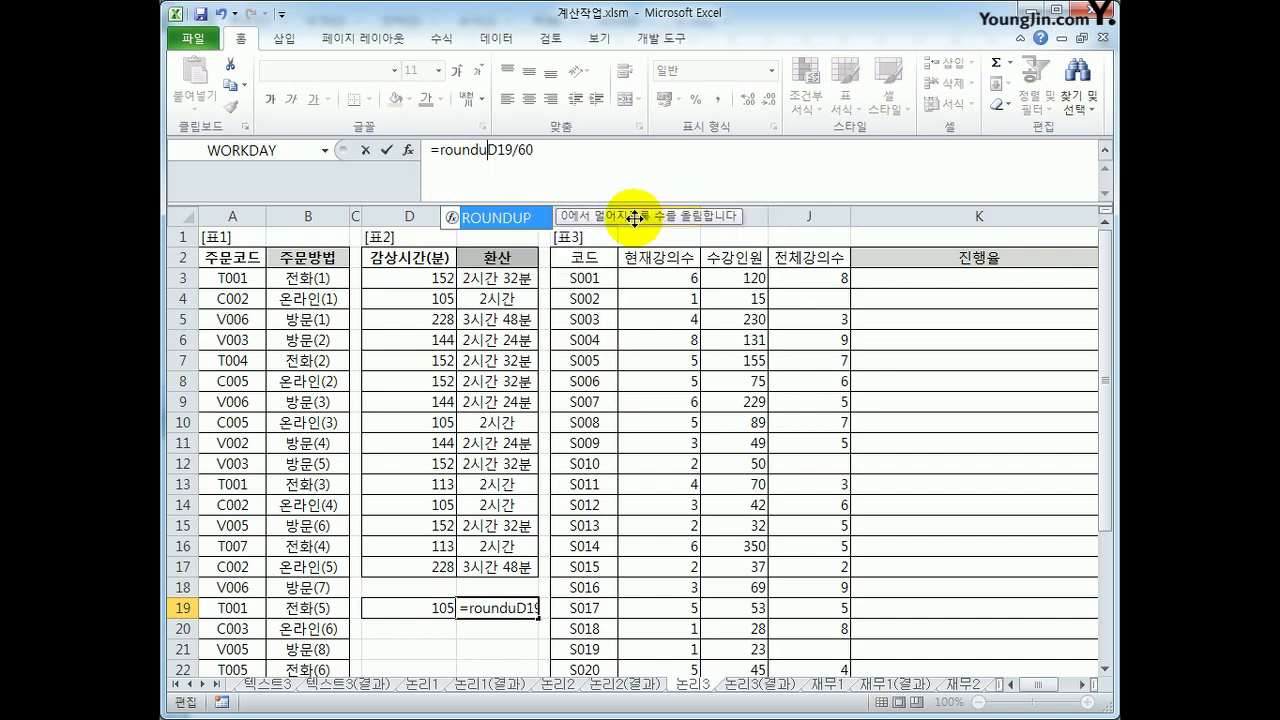
pyautogui.click(585, 149)
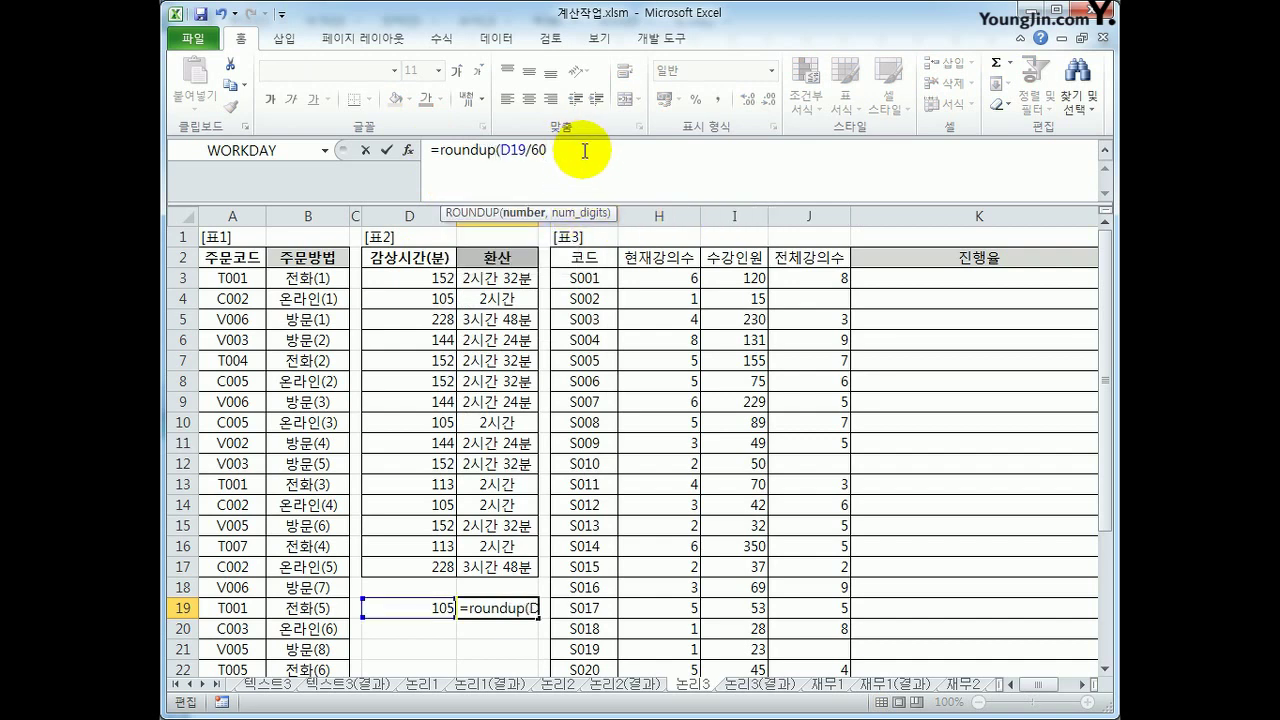
pyautogui.write(',0)')
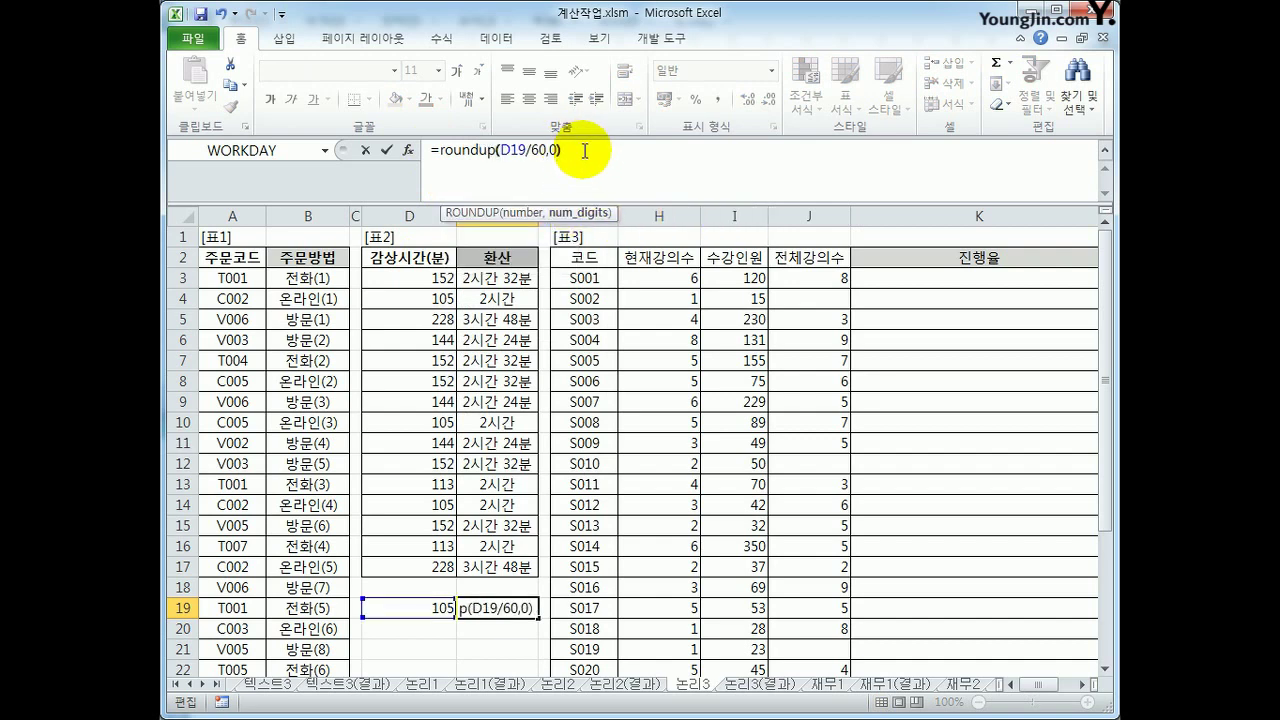
pyautogui.press('Return')
pyautogui.press('Up')
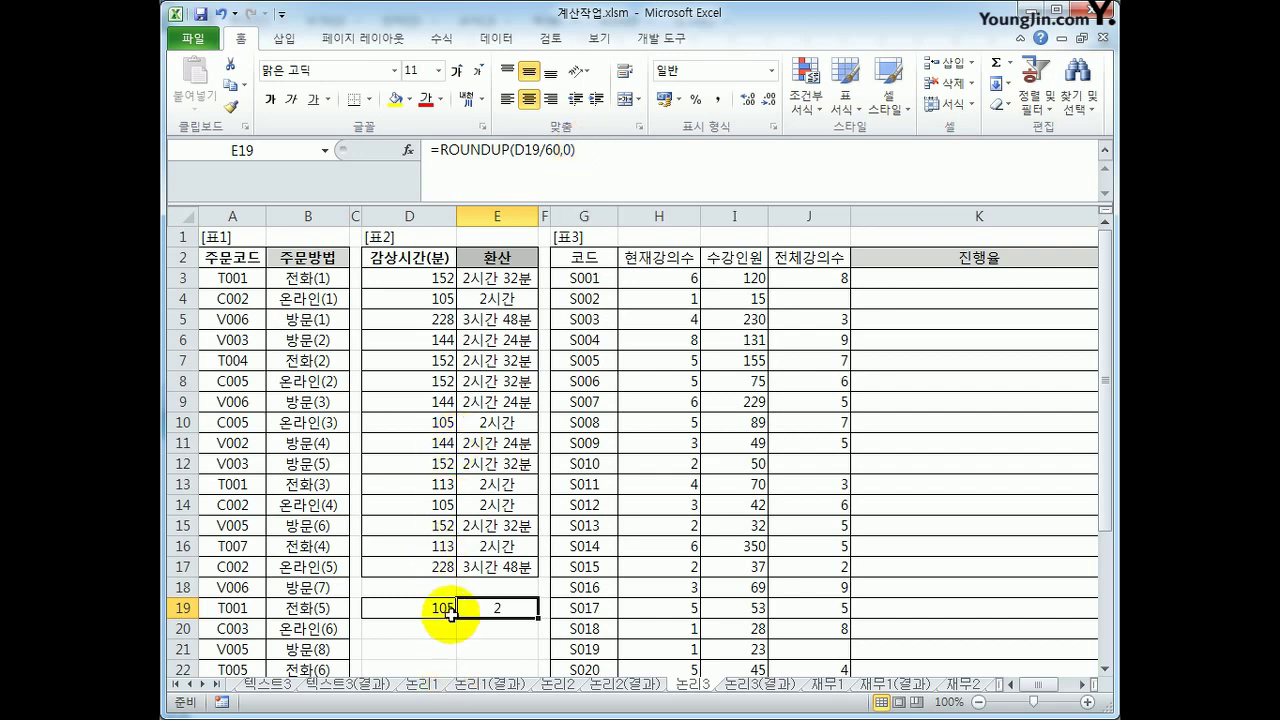
# Clear all contents and formatting from the scratch cells D19:E19
pyautogui.moveTo(451, 607); pyautogui.dragTo(486, 607)
pyautogui.click(1000, 105)
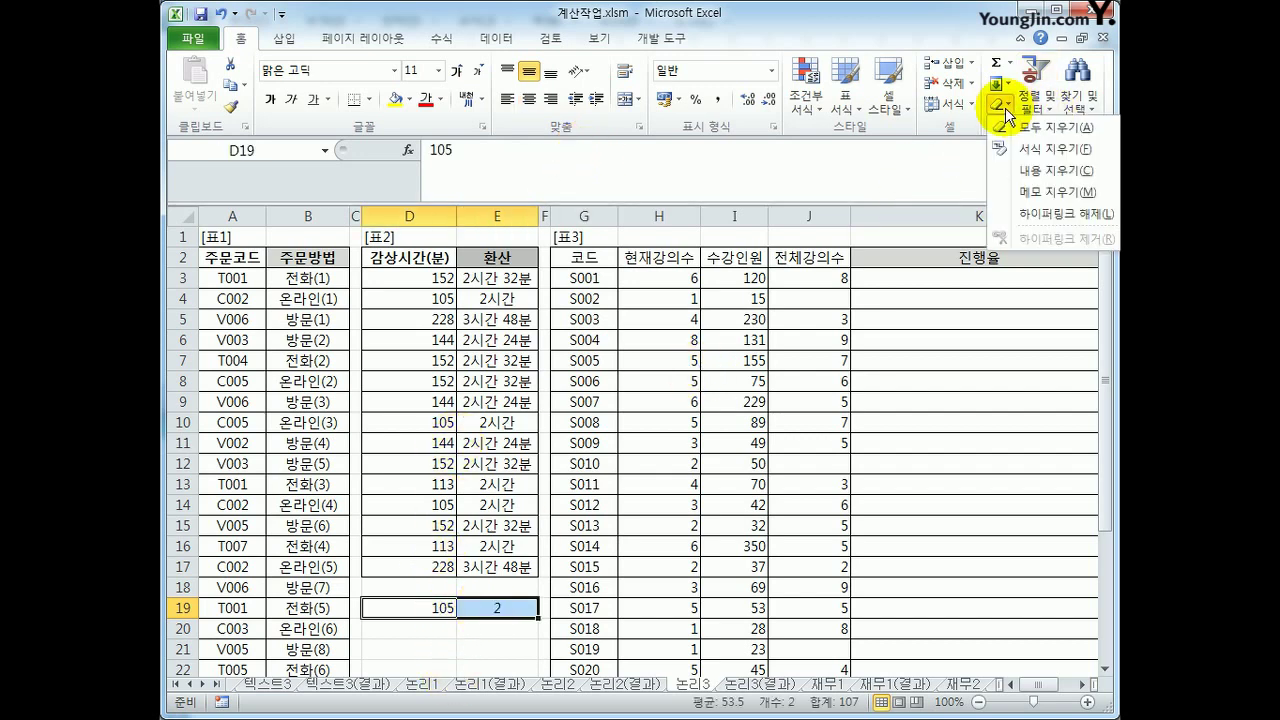
pyautogui.click(1002, 123)
# Review the condition and value-if-false parts of E3's IF formula, and examine [표3]'s 현재강의수, 전체강의수 and 진행율 columns
pyautogui.click(486, 282)
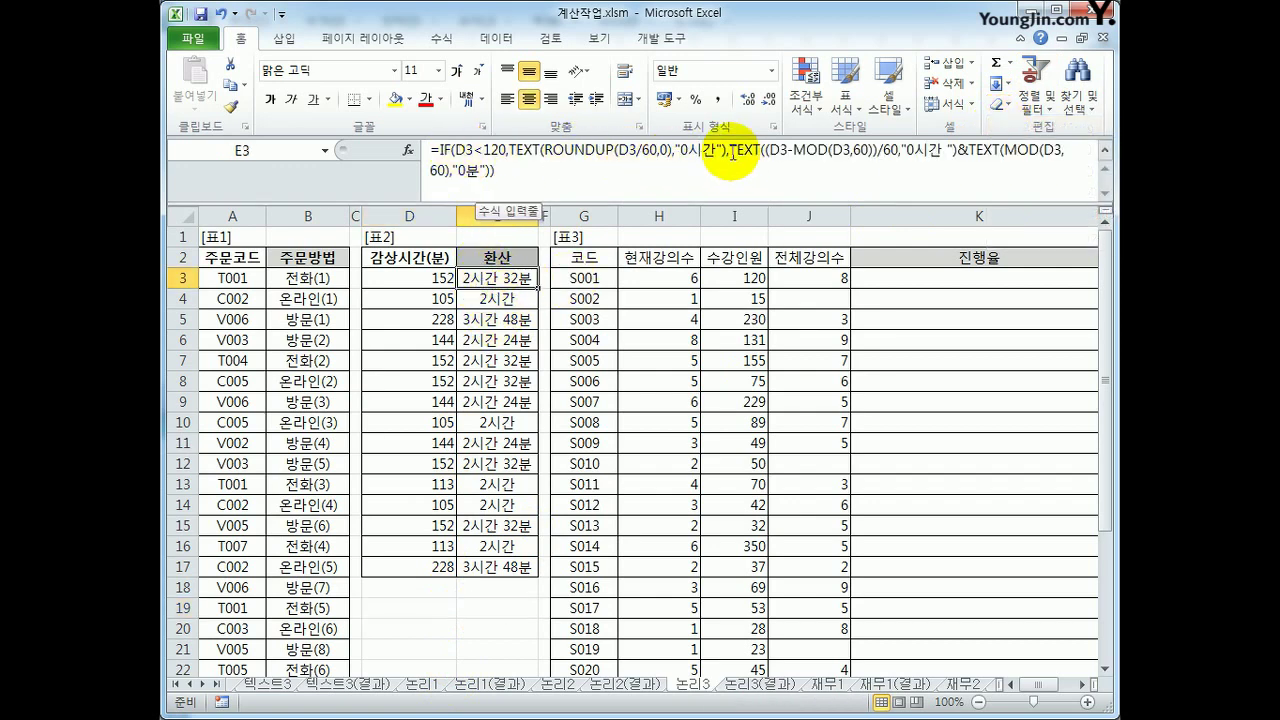
pyautogui.moveTo(729, 150); pyautogui.dragTo(757, 172)
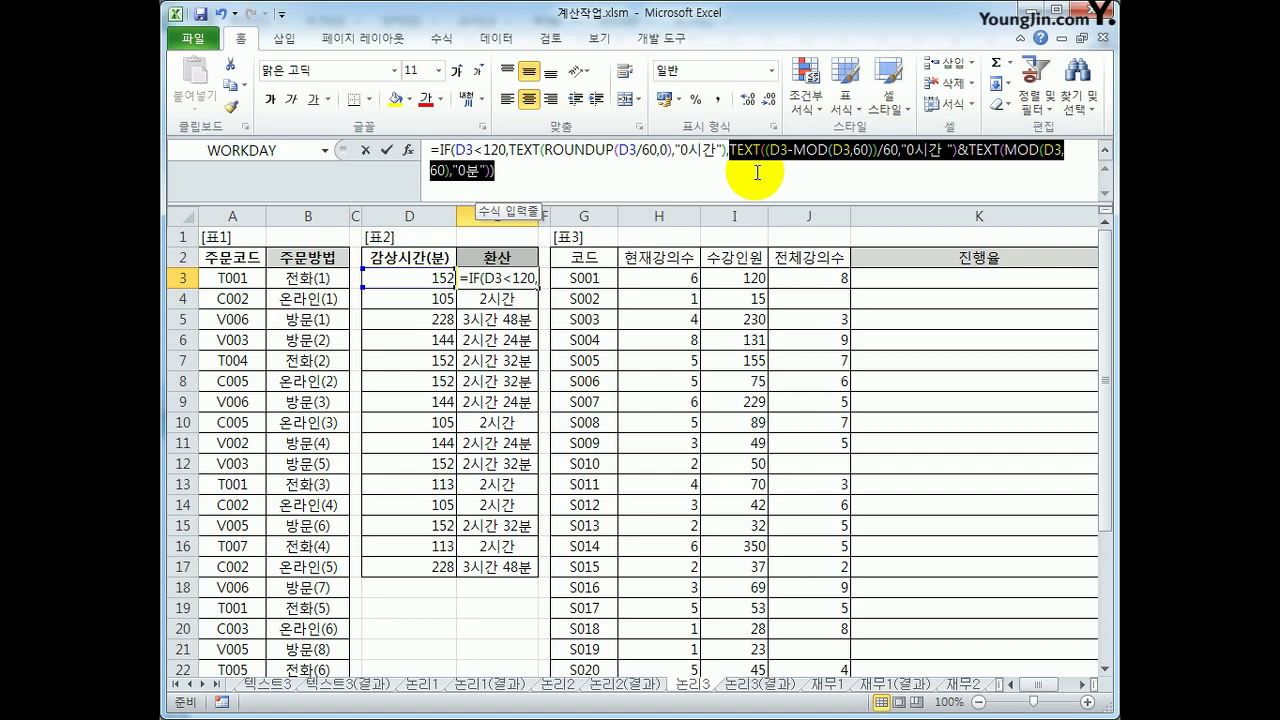
pyautogui.click(457, 150)
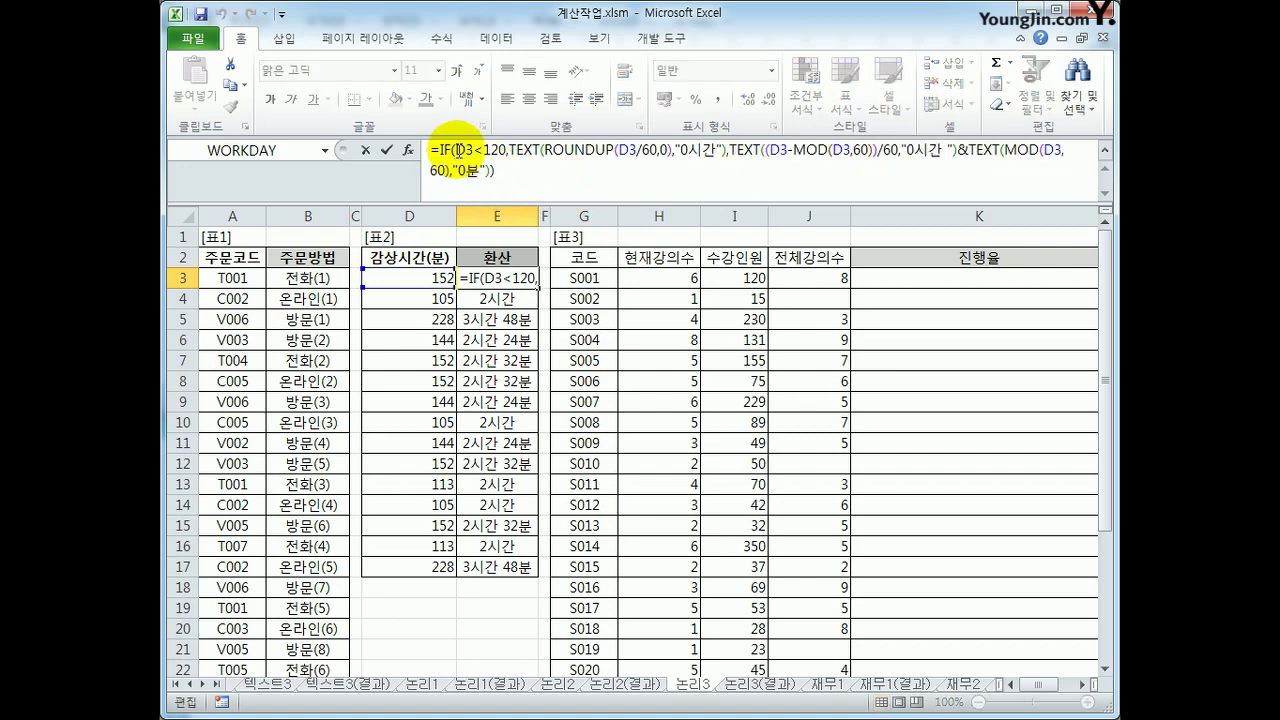
pyautogui.moveTo(457, 150); pyautogui.dragTo(738, 166)
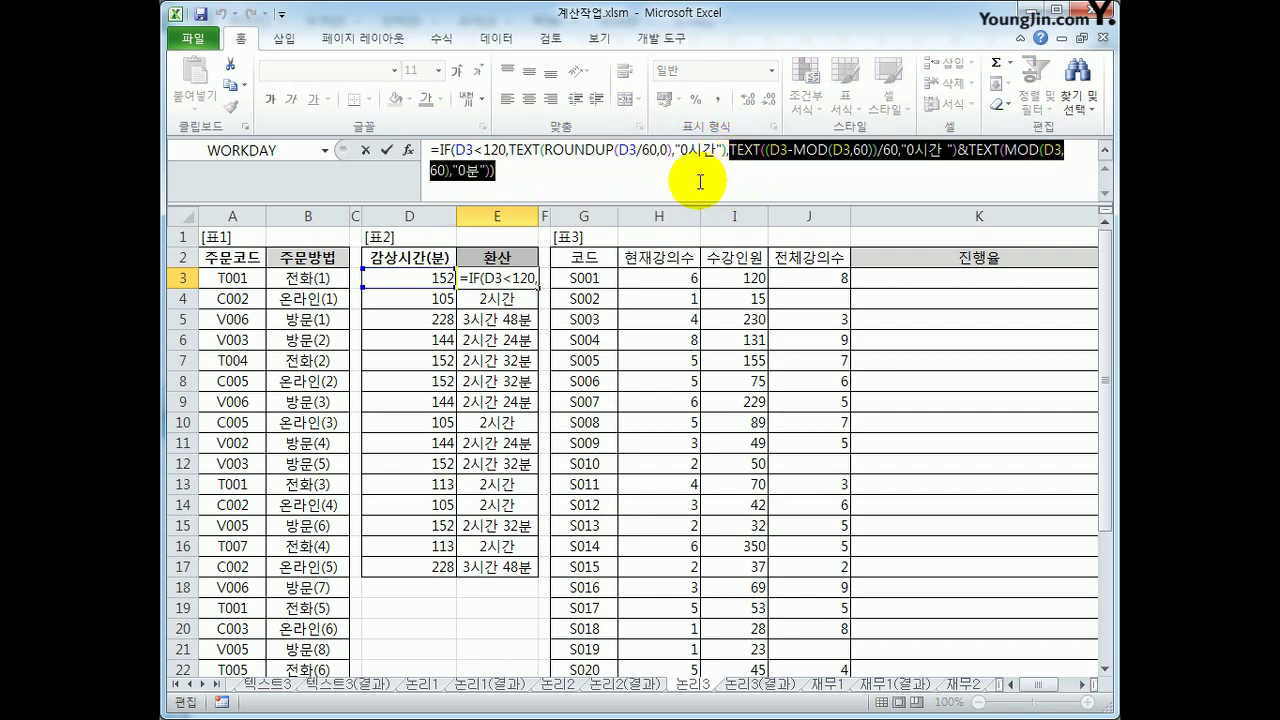
pyautogui.press('Return')
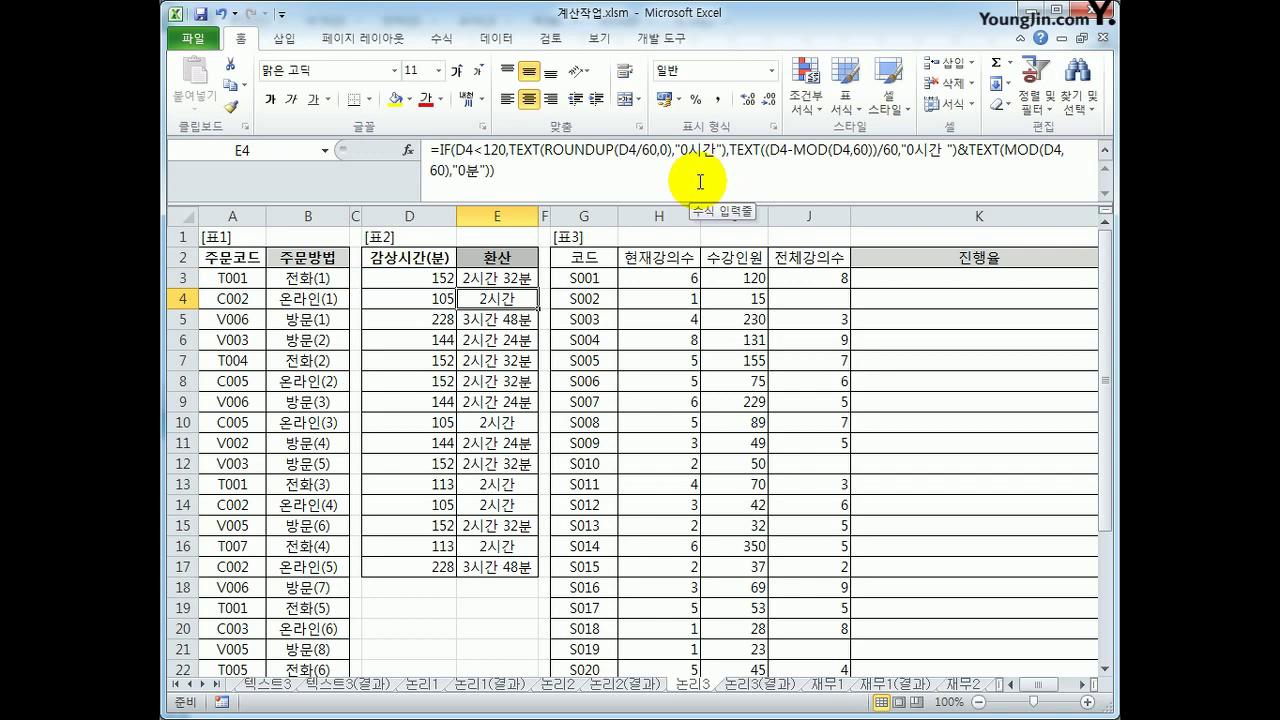
pyautogui.click(609, 278)
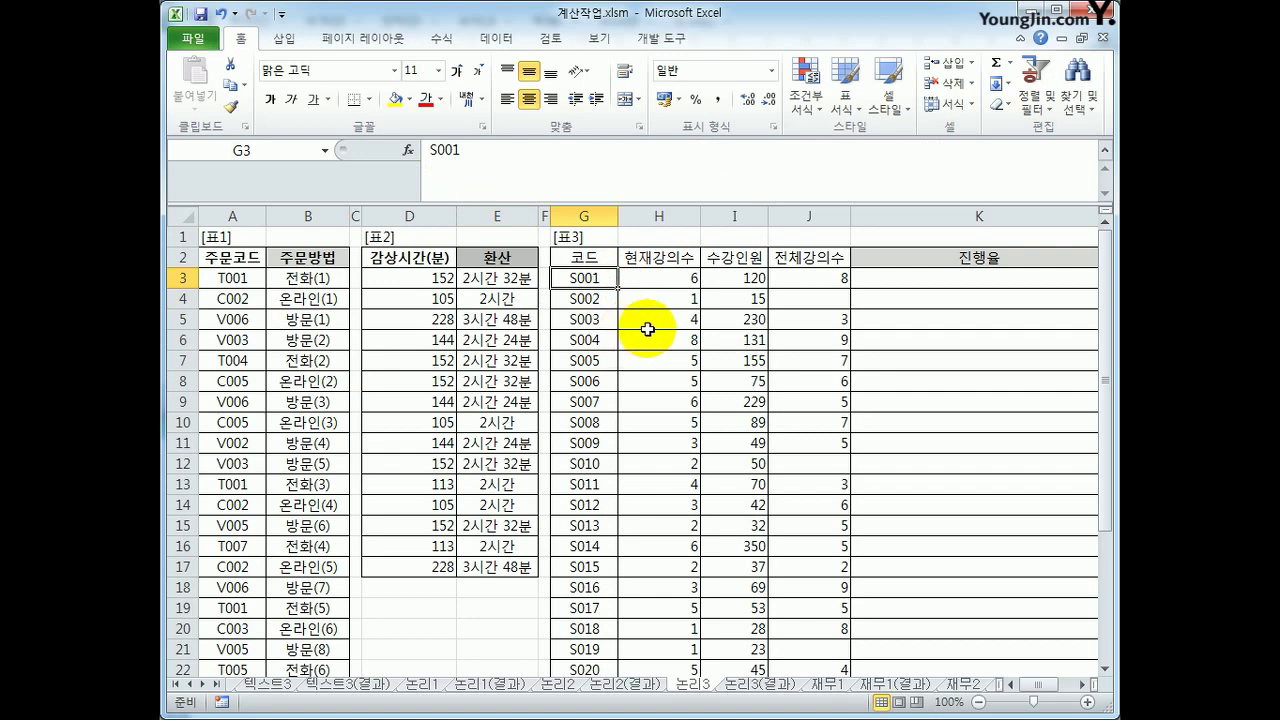
pyautogui.click(660, 281)
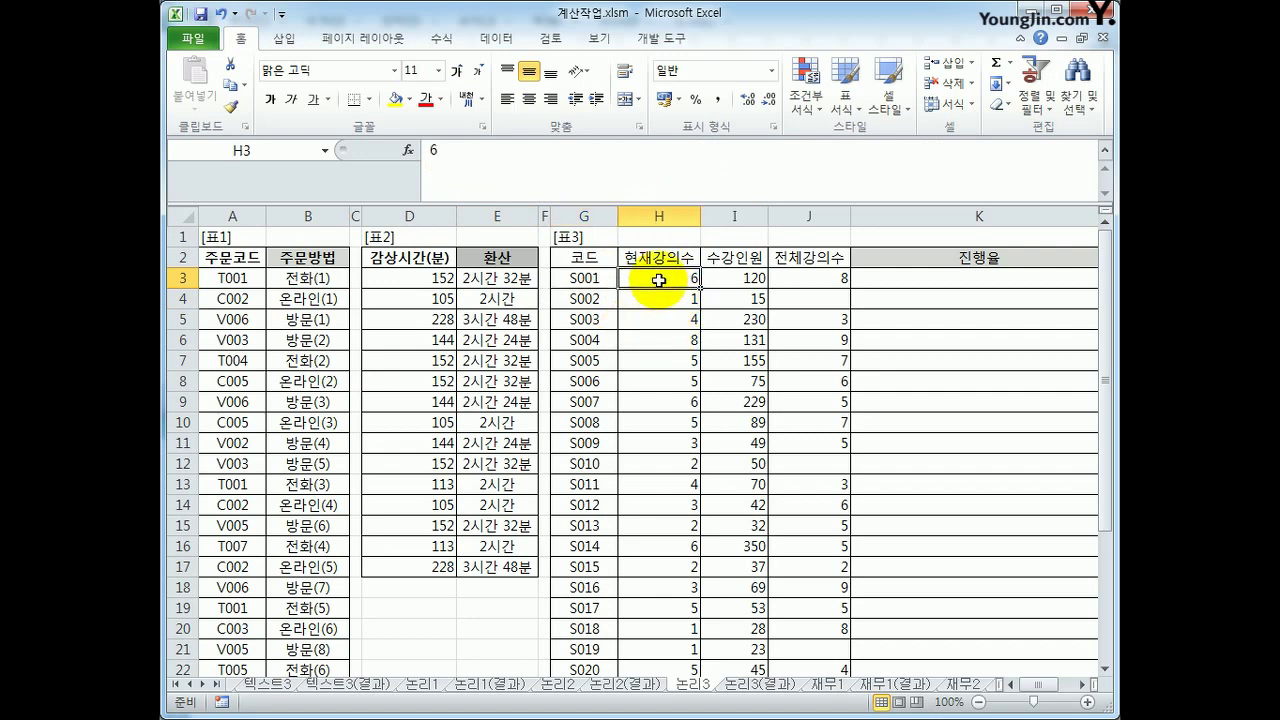
pyautogui.click(802, 278)
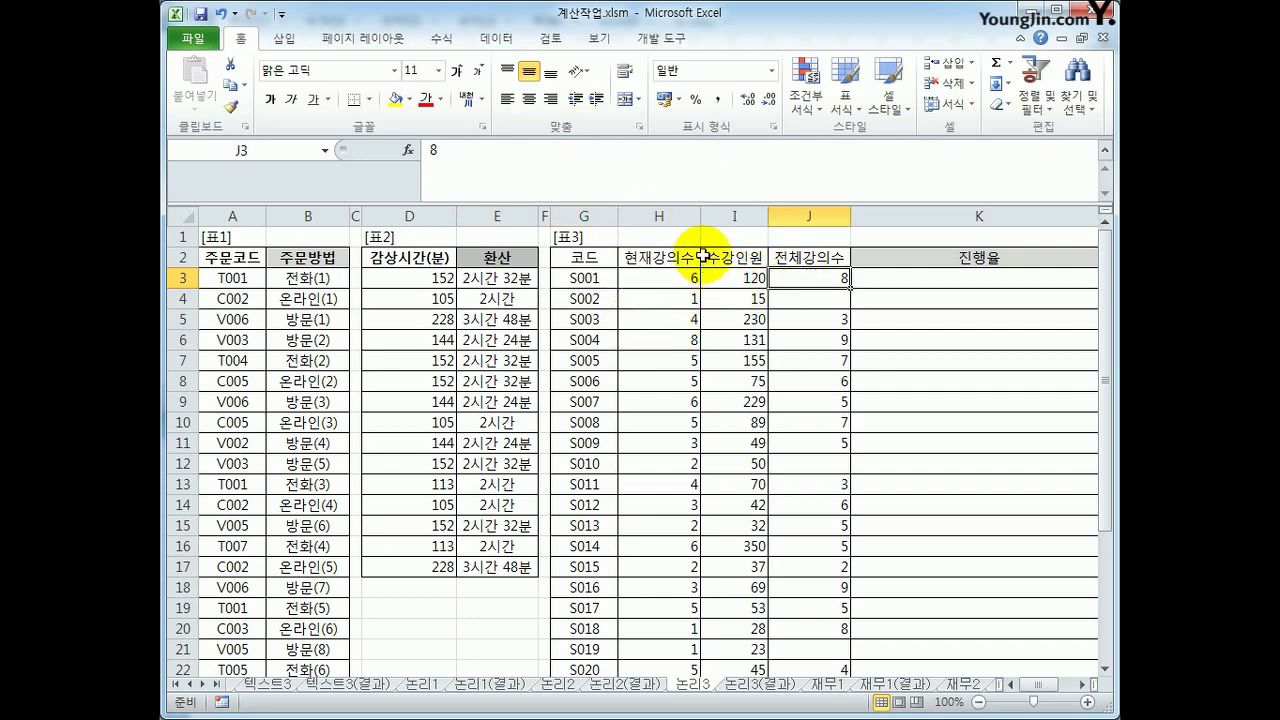
pyautogui.click(660, 216)
pyautogui.click(810, 216)
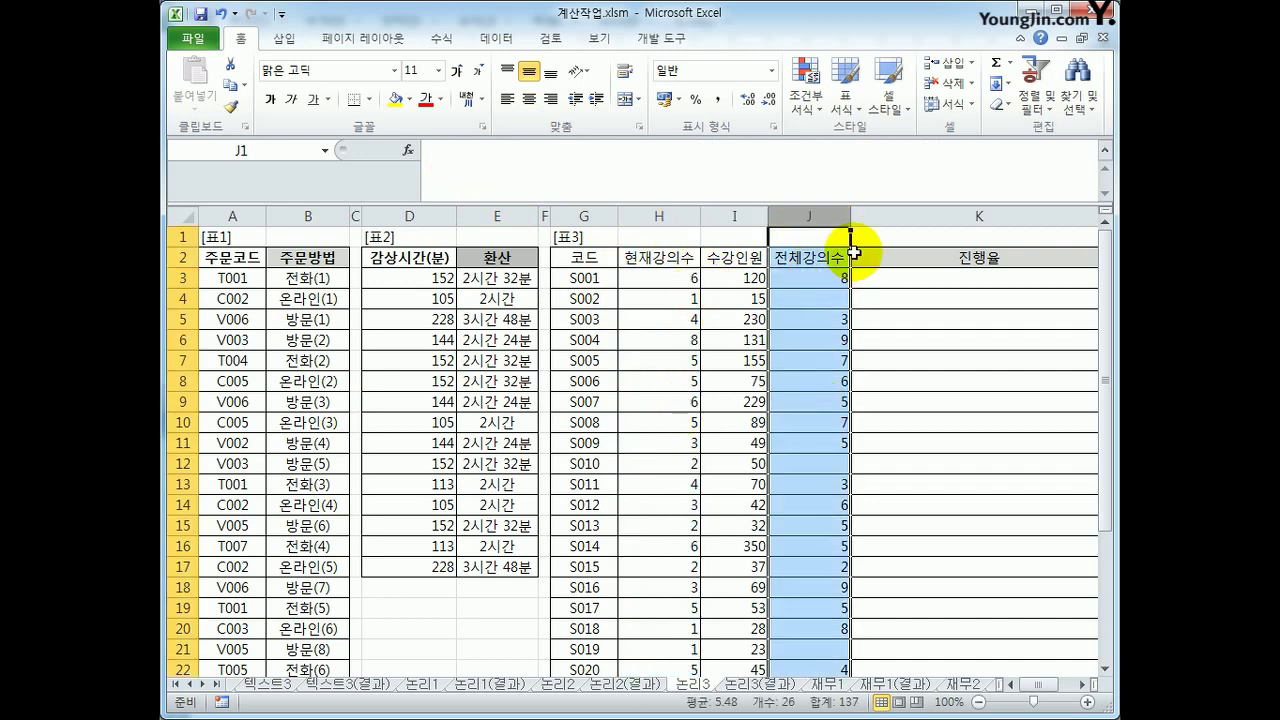
pyautogui.click(926, 215)
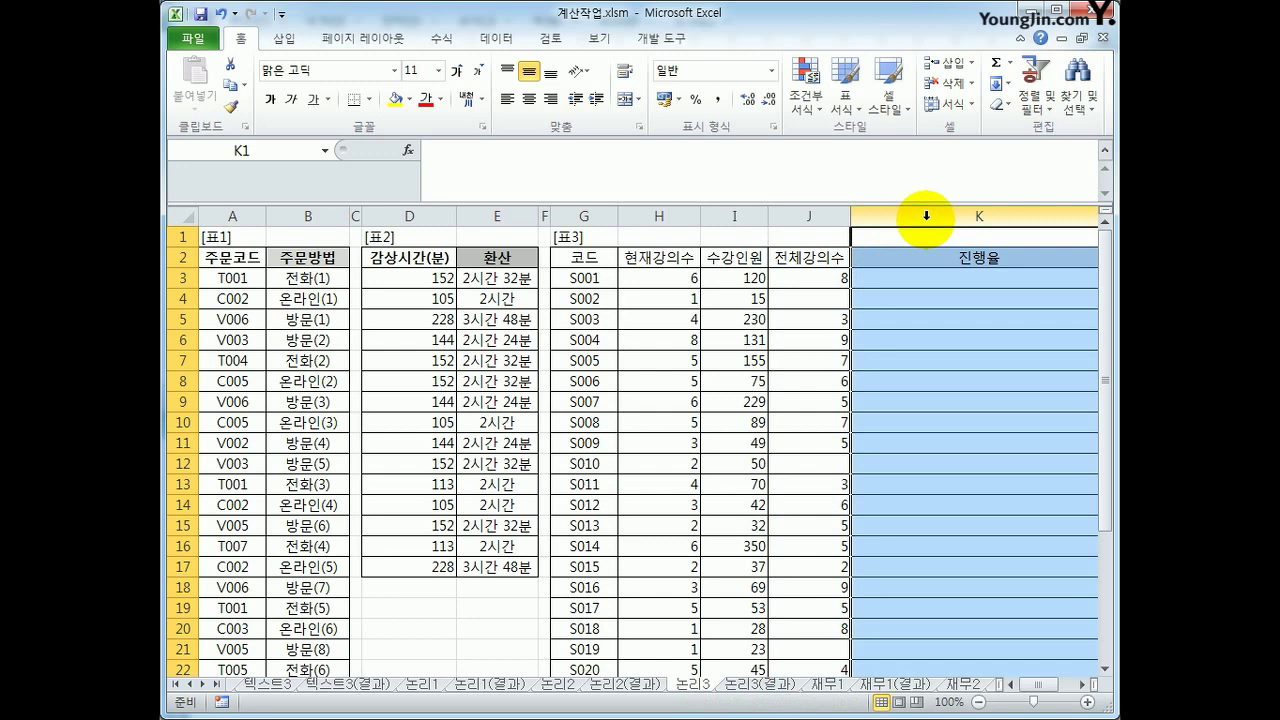
# Enter =H3/J3 in 진행율 cell K3 to divide 현재강의수 by 전체강의수
pyautogui.click(906, 278)
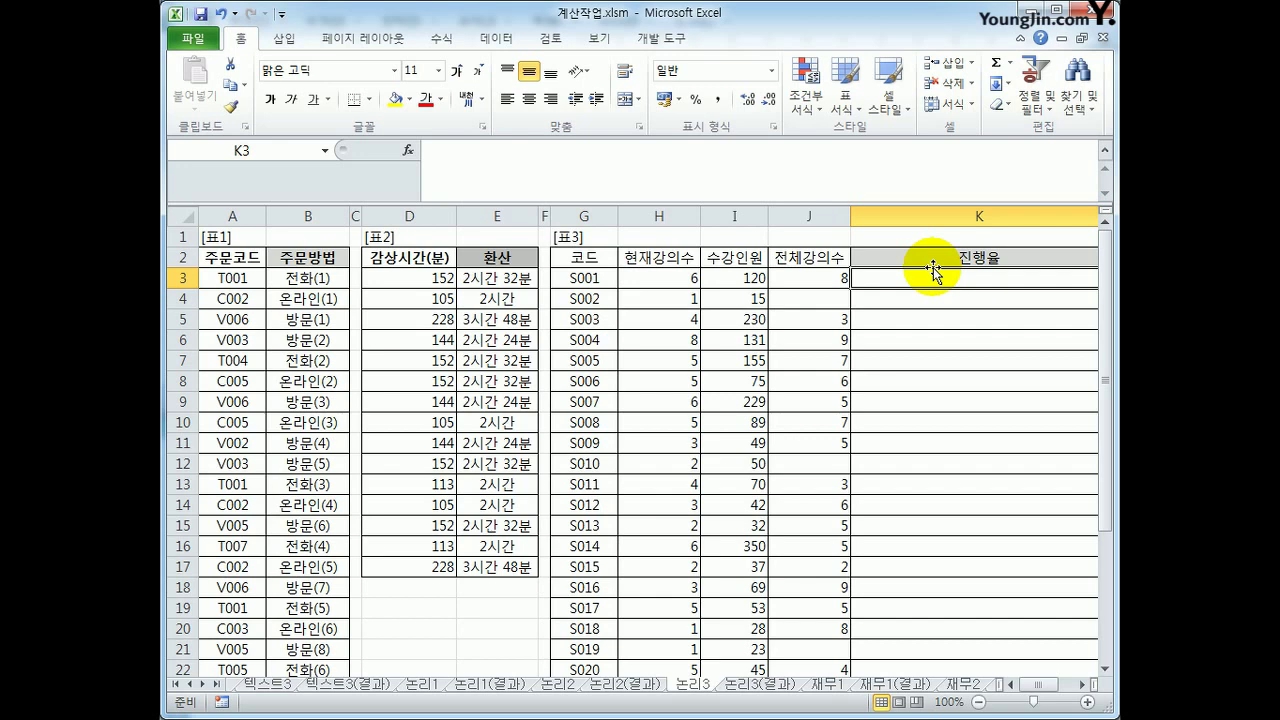
pyautogui.write('=')
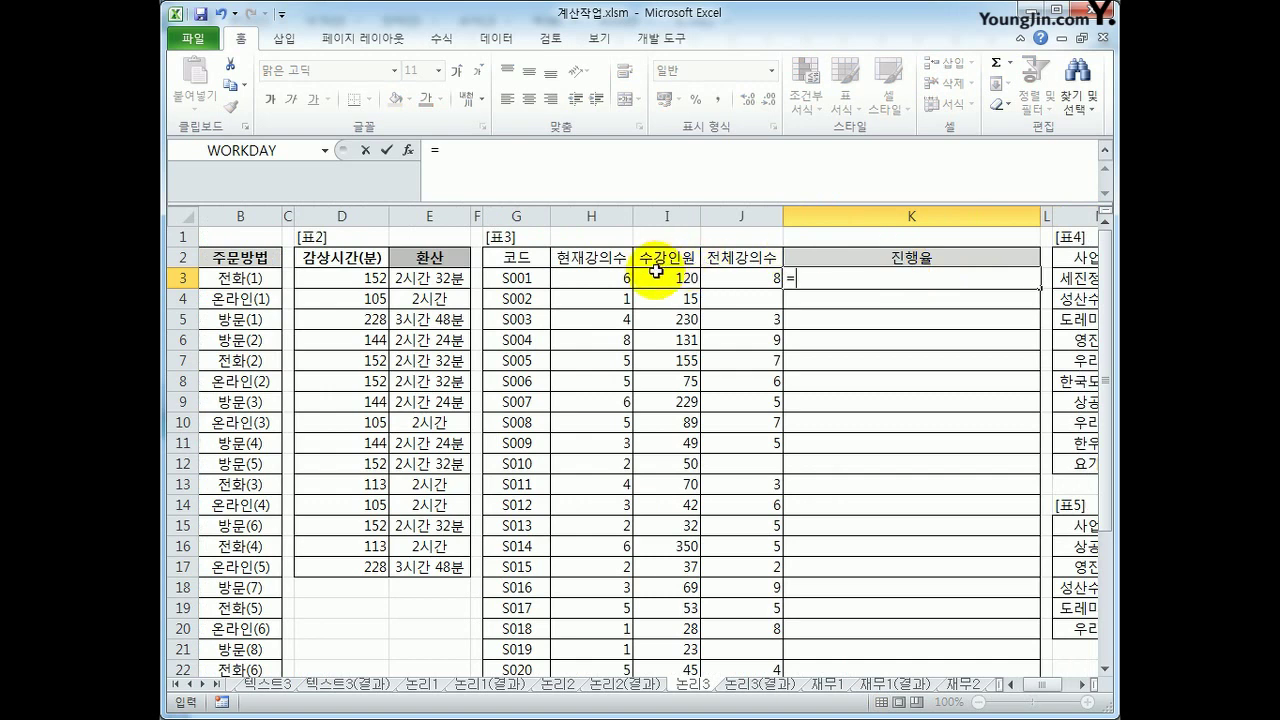
pyautogui.click(595, 278)
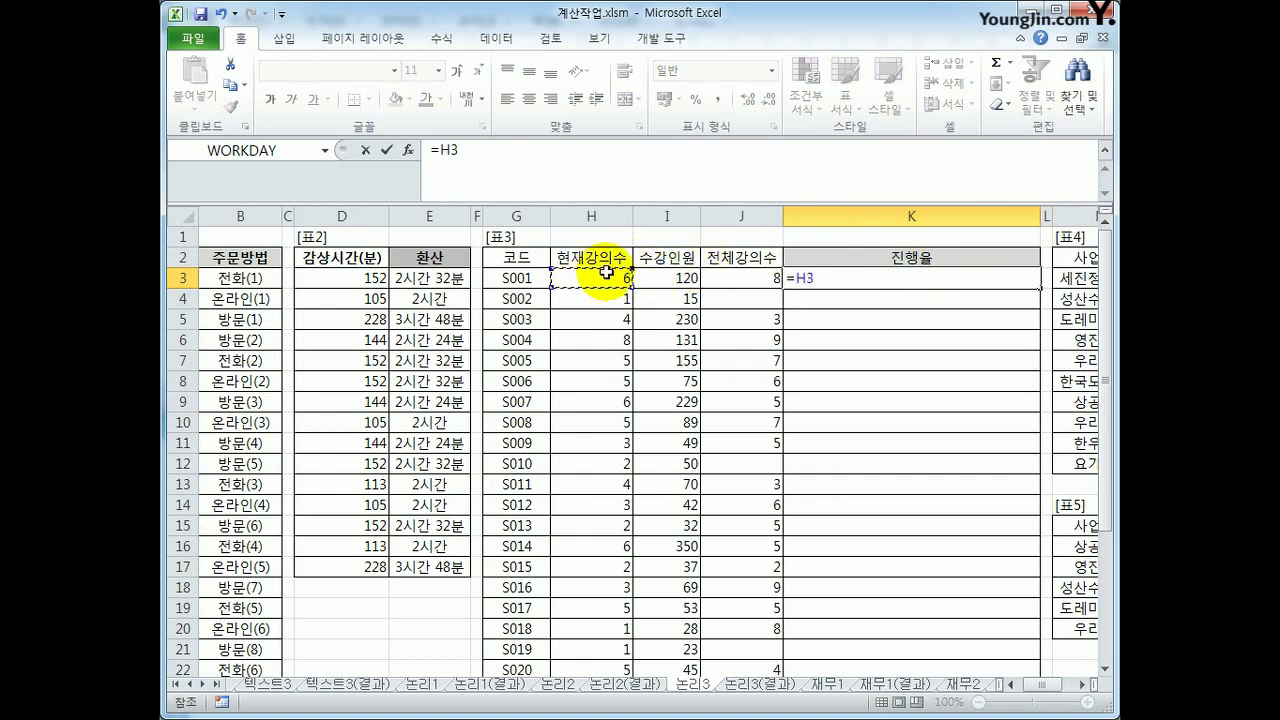
pyautogui.write('/')
pyautogui.click(720, 278)
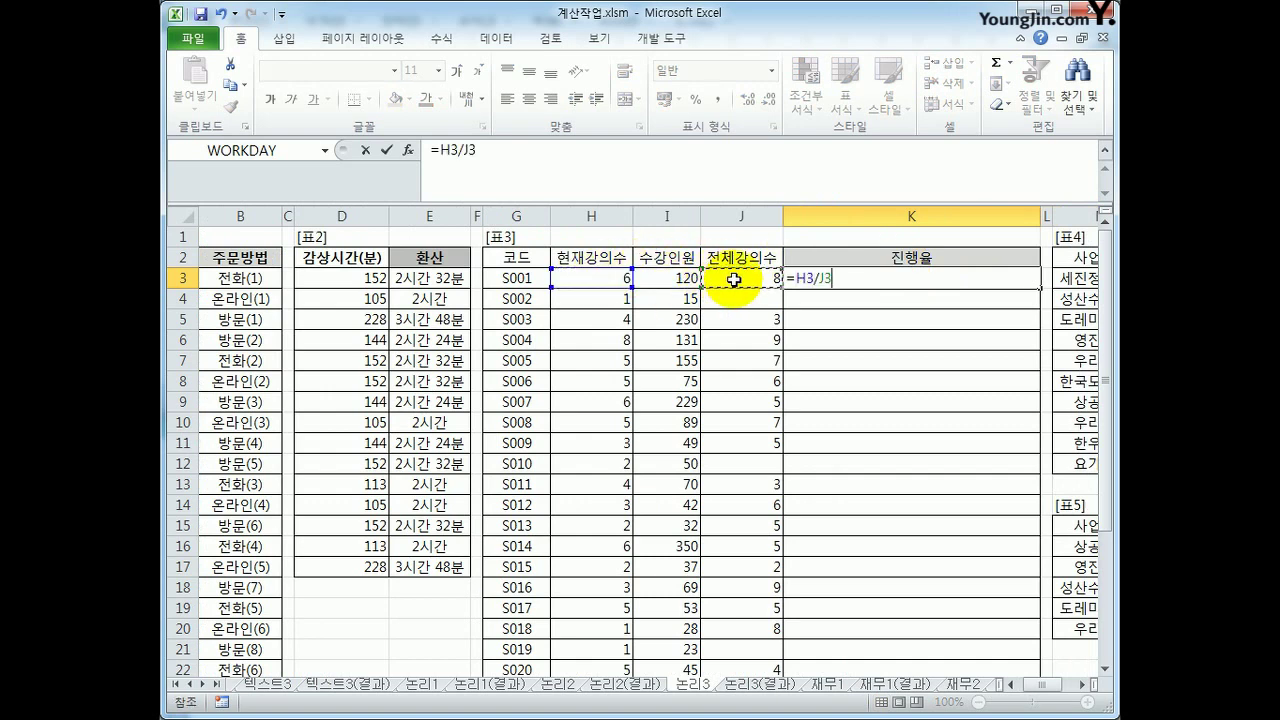
pyautogui.press('Return')
# Wrap K3's division in TEXT with the format "0.0%", giving =TEXT(H3/J3,"0.0%"), and check the percent sign in the format
pyautogui.click(969, 283)
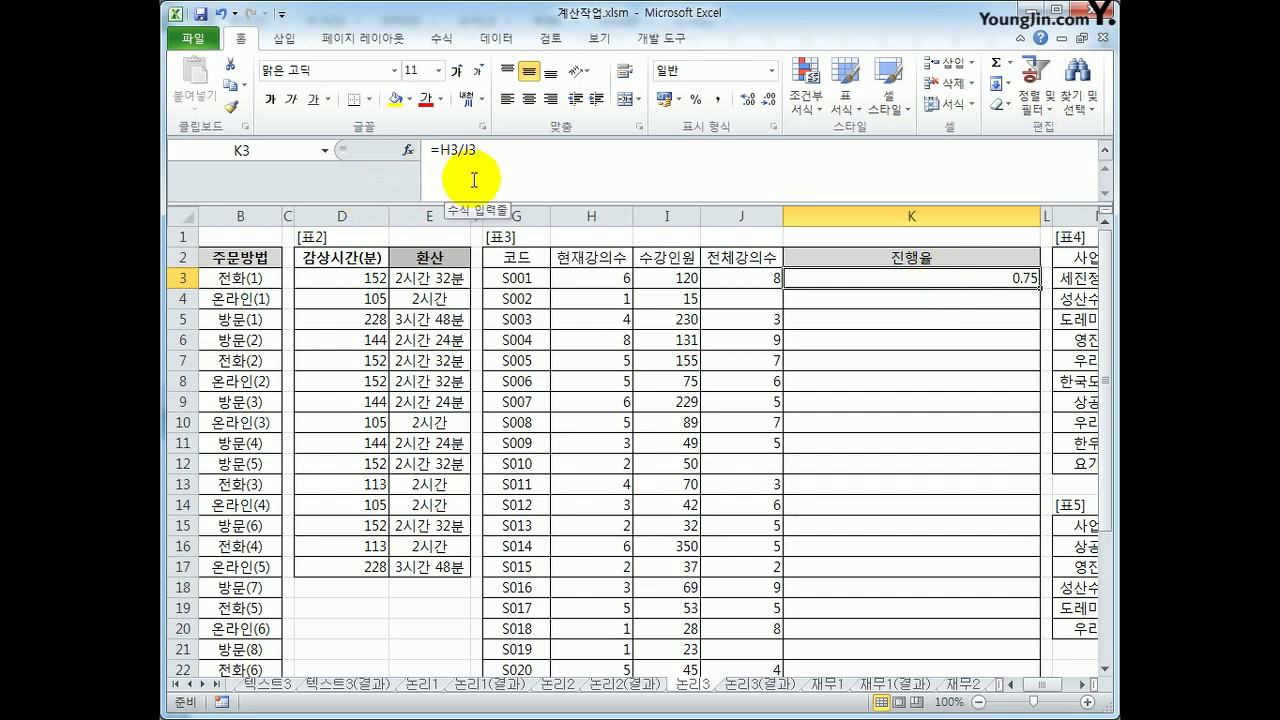
pyautogui.click(441, 150)
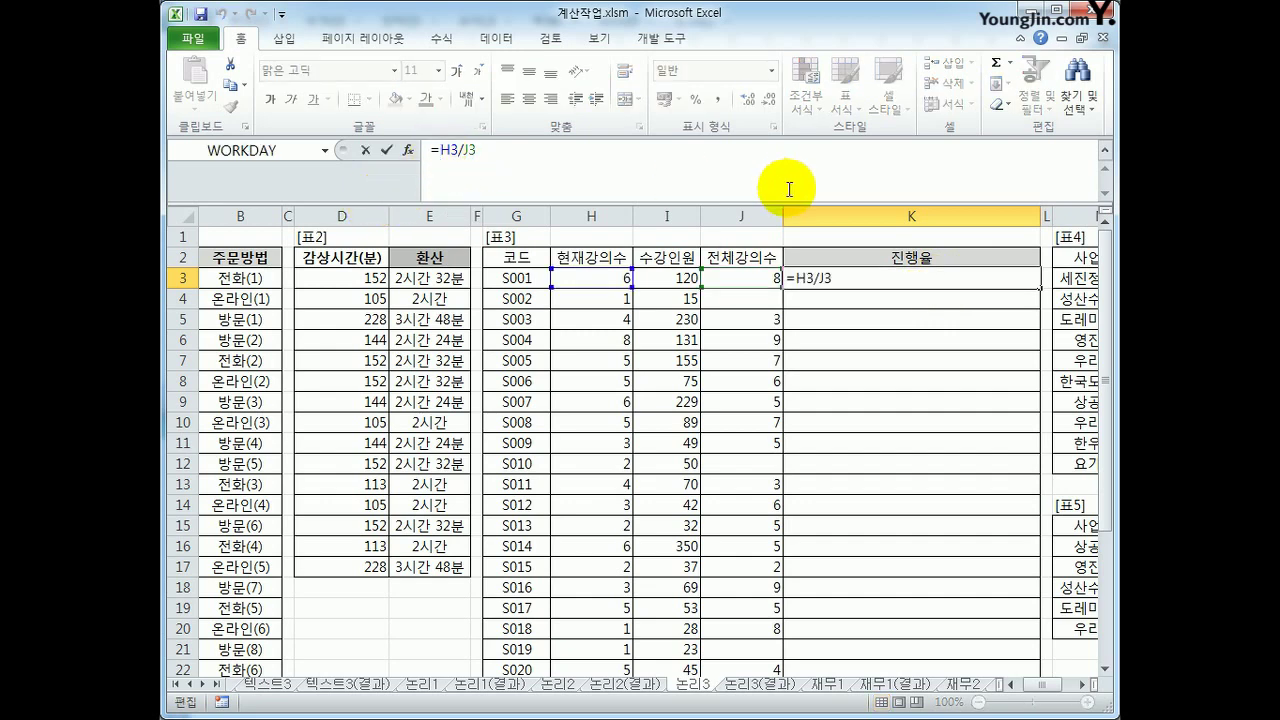
pyautogui.write('text(')
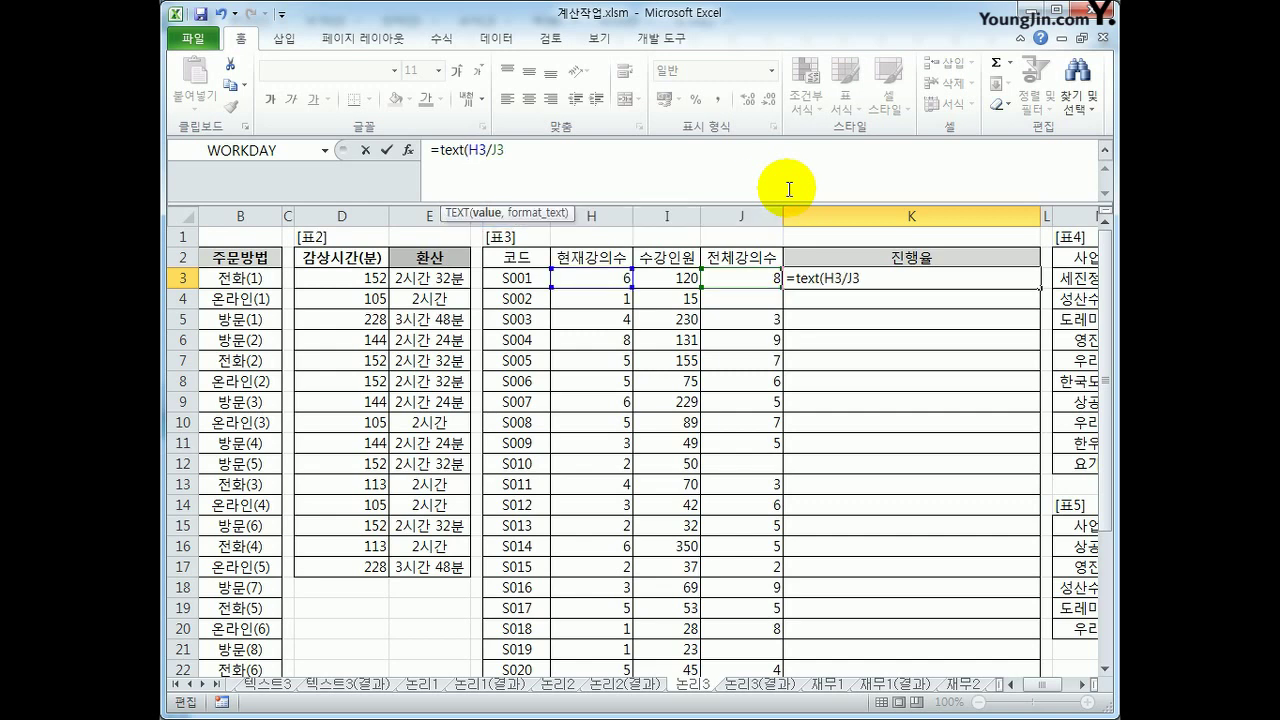
pyautogui.press('End')
pyautogui.write(',')
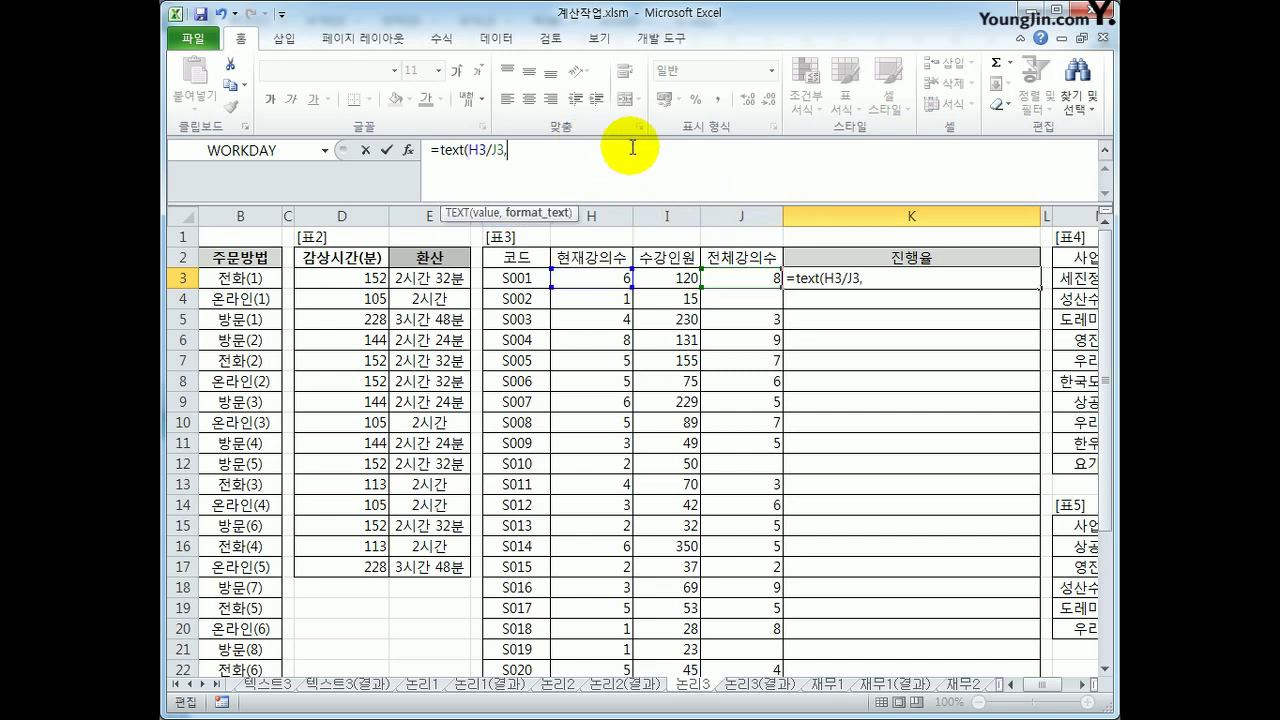
pyautogui.write('"0.0%')
pyautogui.press('Return')
pyautogui.press('Up')
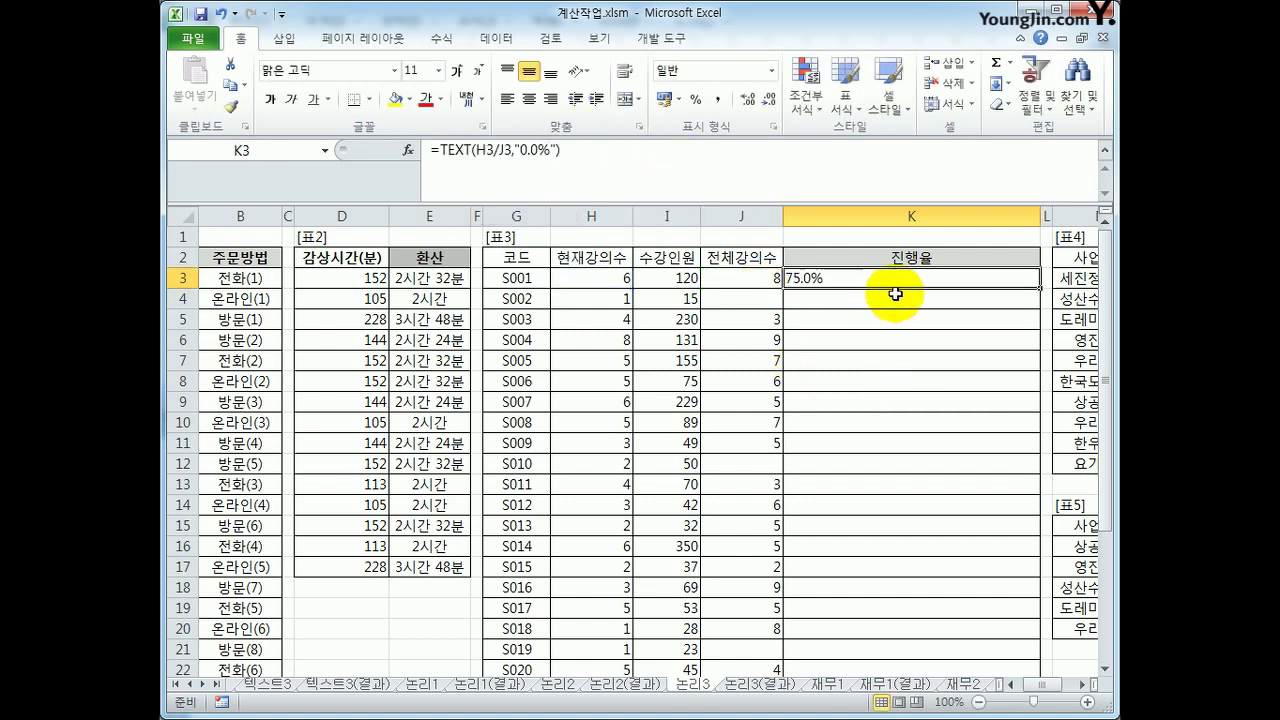
pyautogui.doubleClick(541, 150)
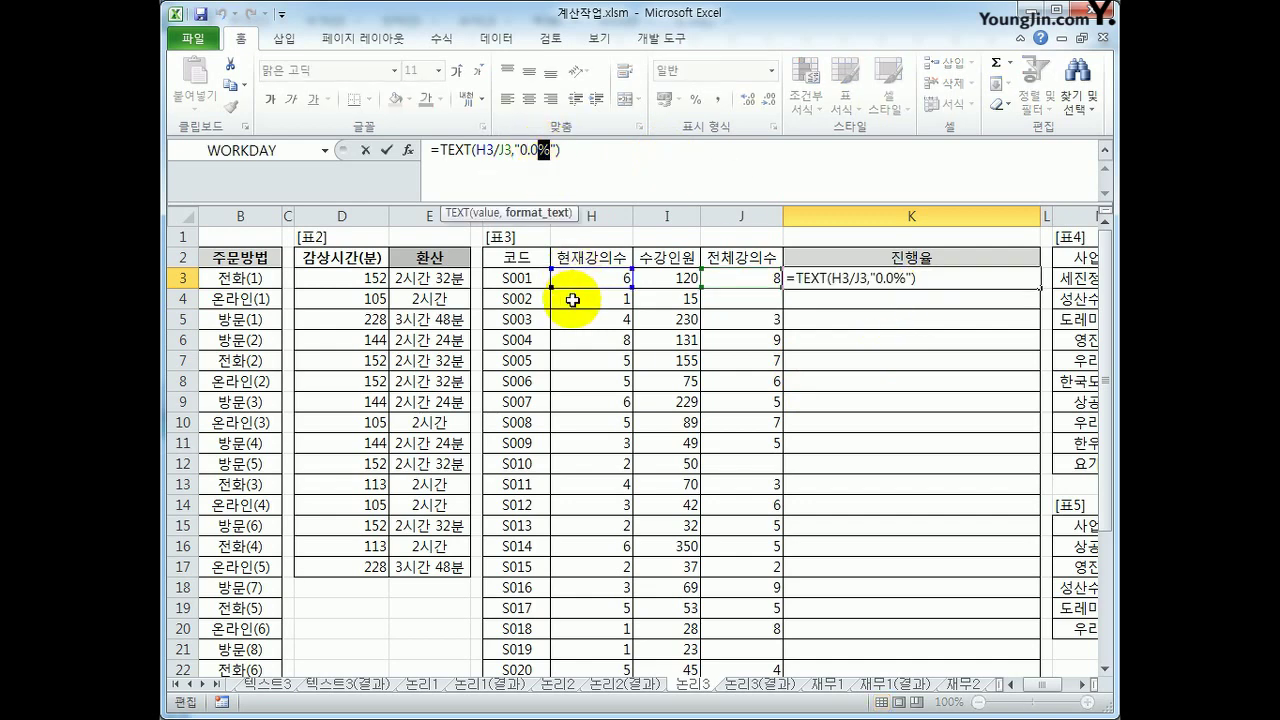
pyautogui.hotkey('ctrl', 'Return')
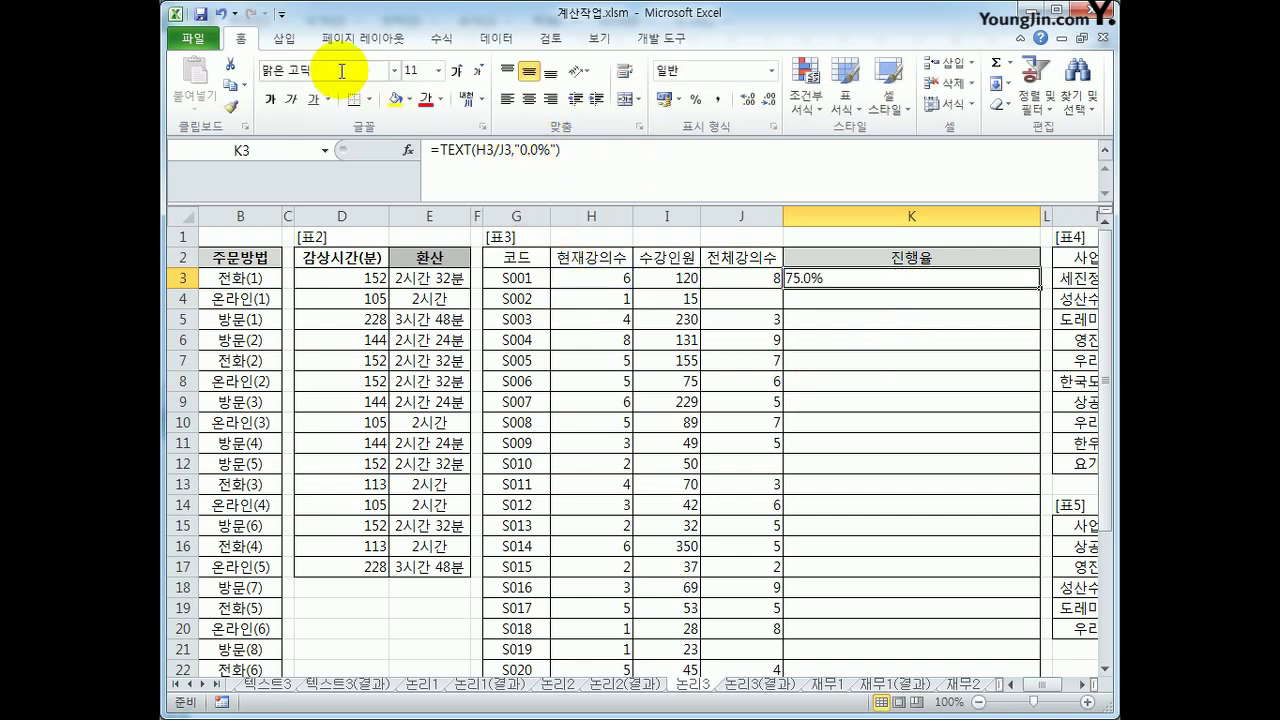
# Undo and redo K3's TEXT wrapper to compare both results, and check the decimal zero in the "0.0%" format
pyautogui.click(222, 16)
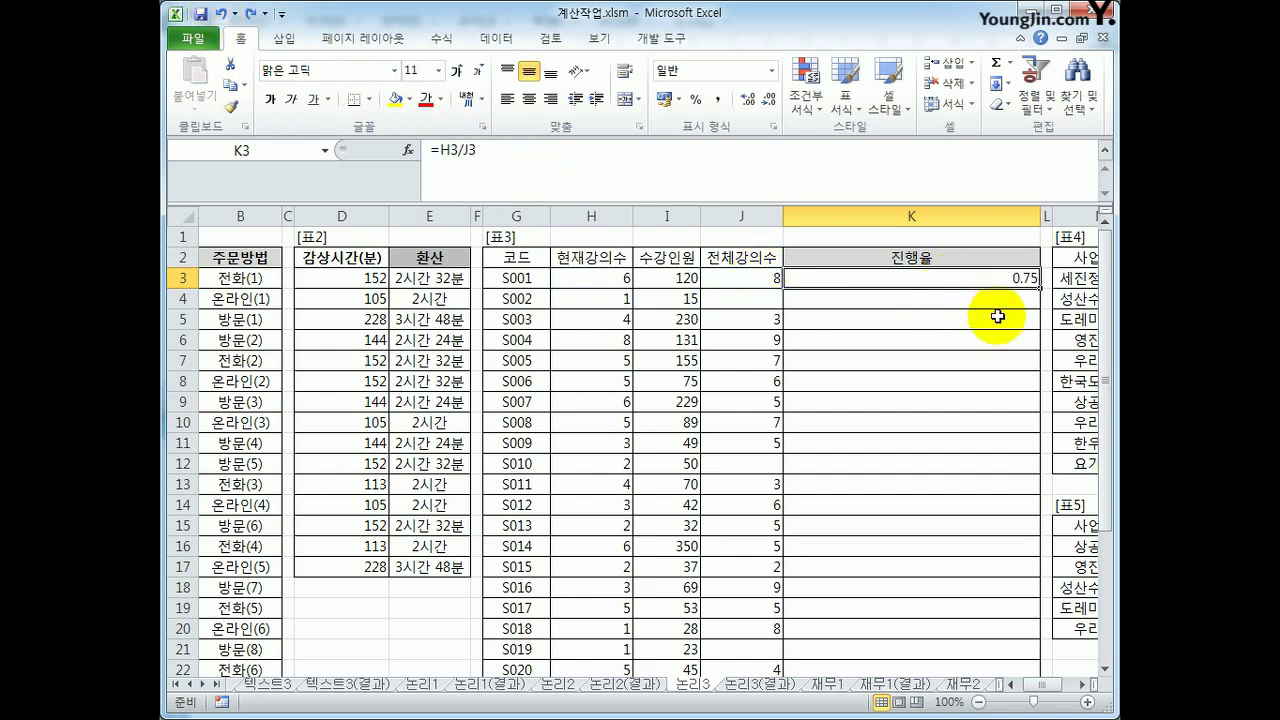
pyautogui.click(255, 16)
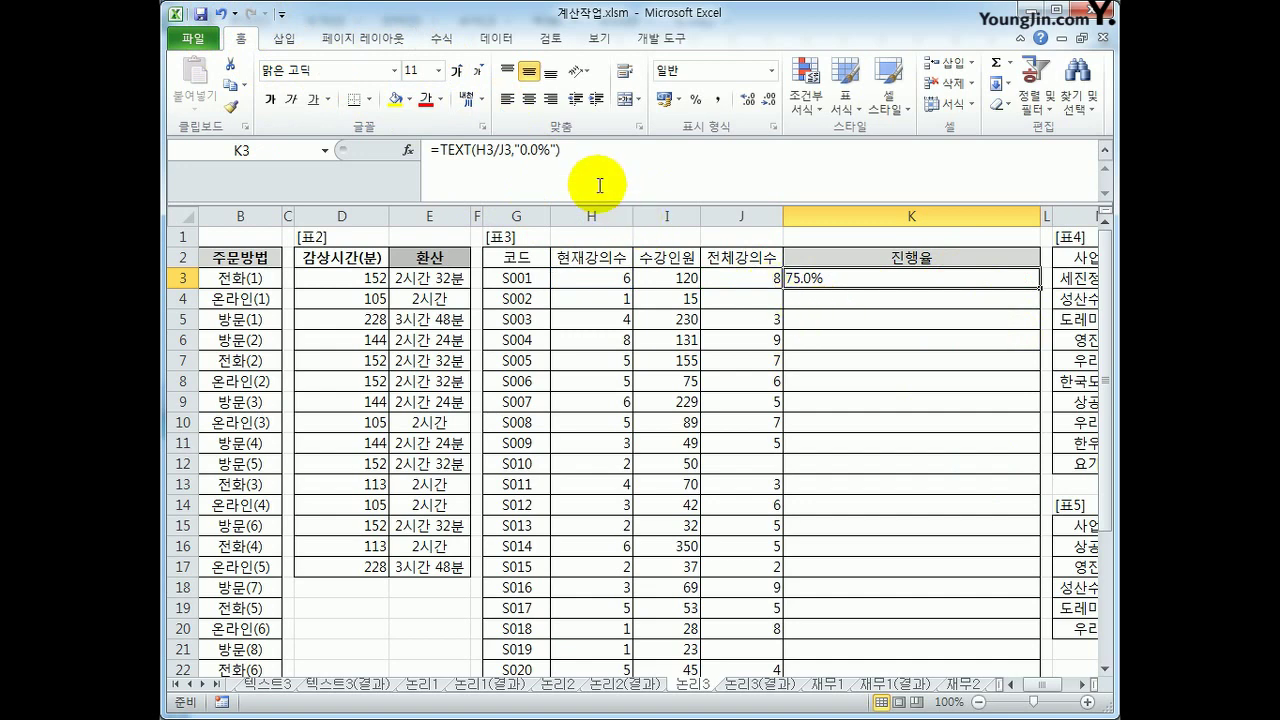
pyautogui.click(530, 150)
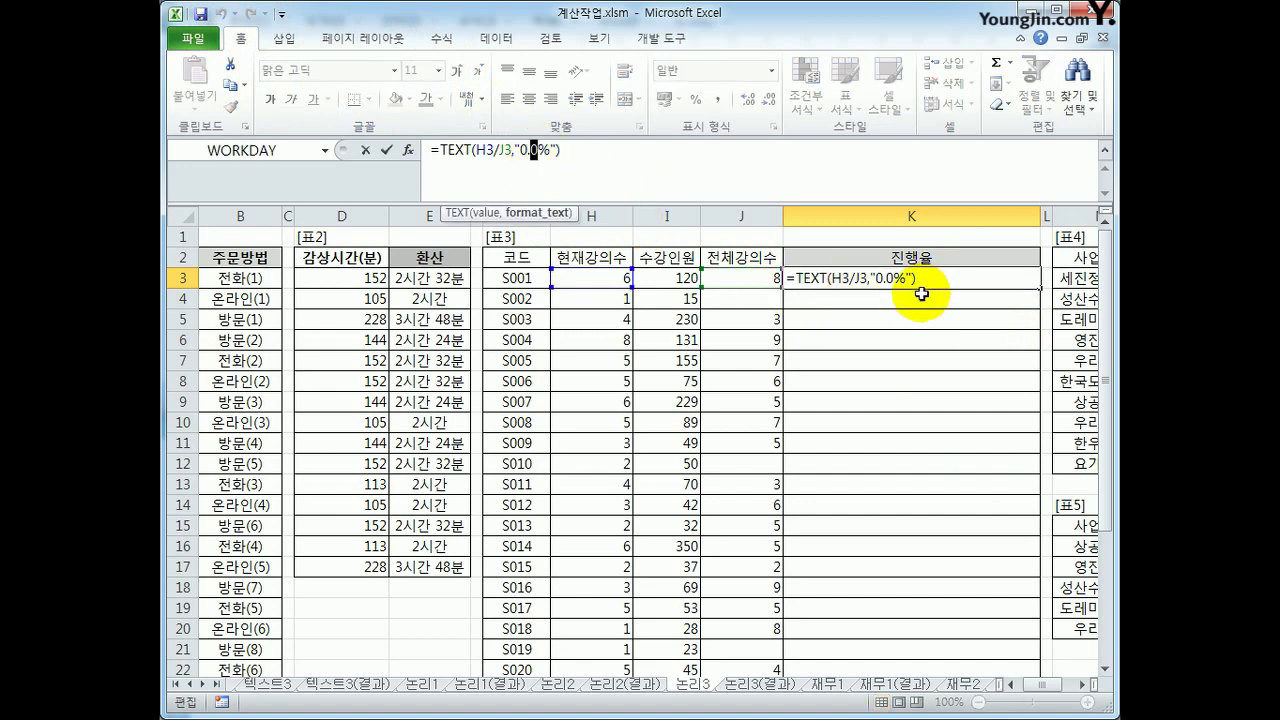
pyautogui.click(877, 284)
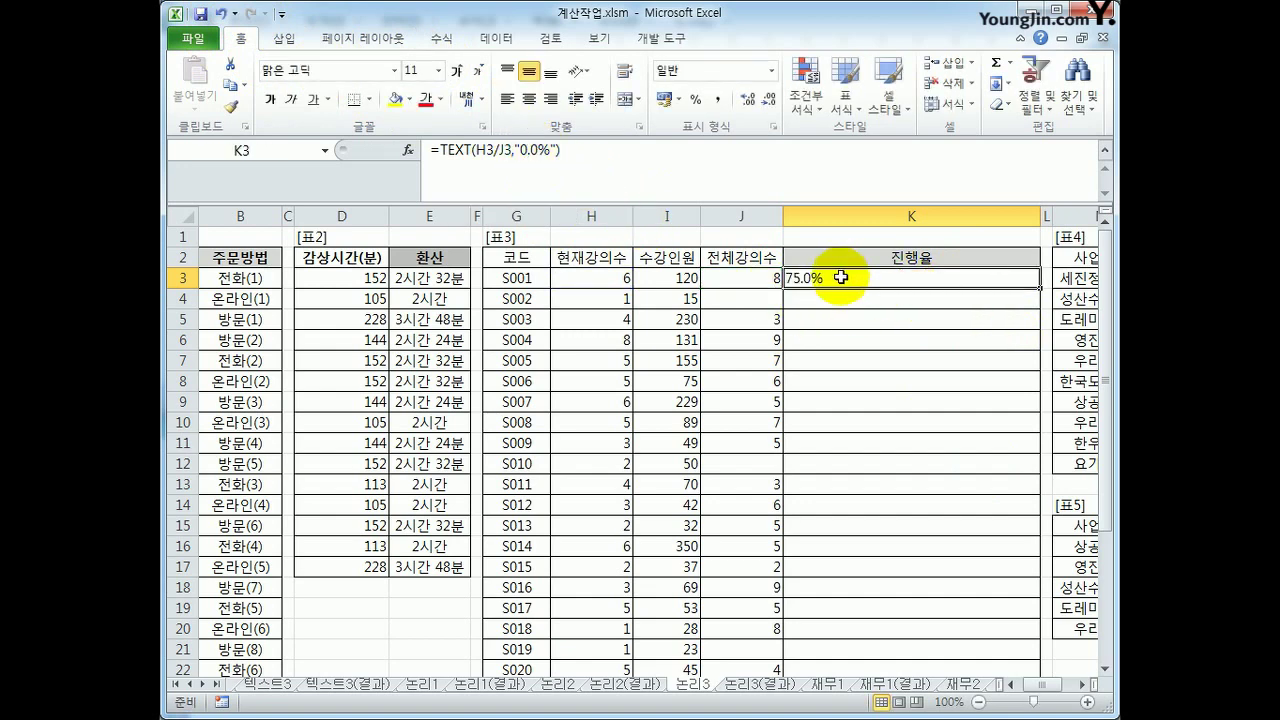
# Fill K3's TEXT formula down the 진행율 column and inspect the result for code S002
pyautogui.doubleClick(1040, 288)
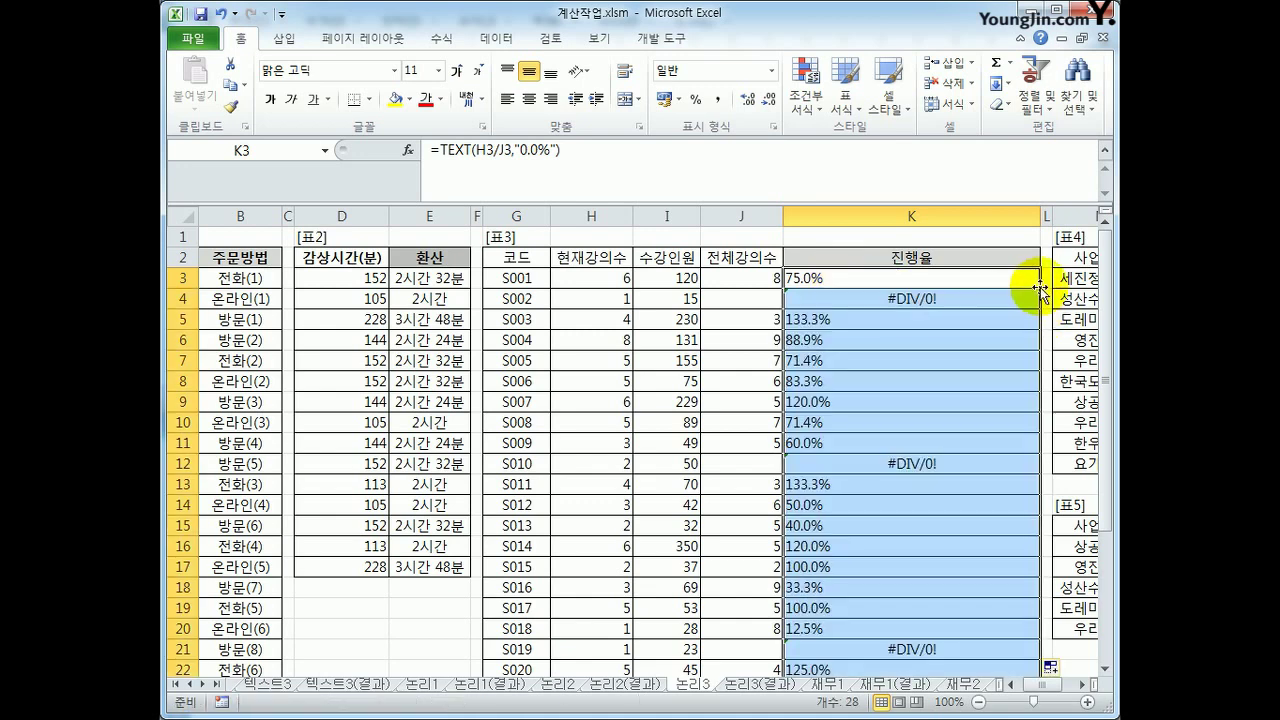
pyautogui.click(897, 298)
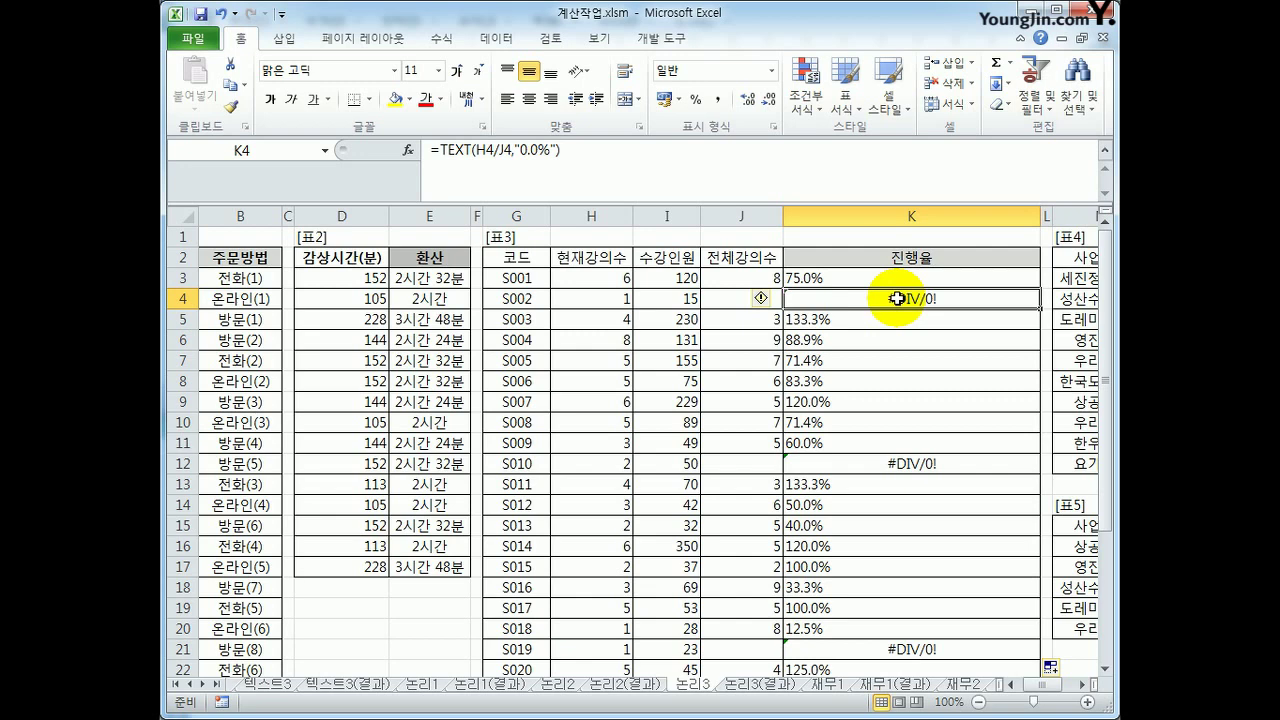
# Wrap K3's formula in IFERROR with "신생강의" as the error value, giving =IFERROR(TEXT(H3/J3,"0.0%"),"신생강의")
pyautogui.click(897, 283)
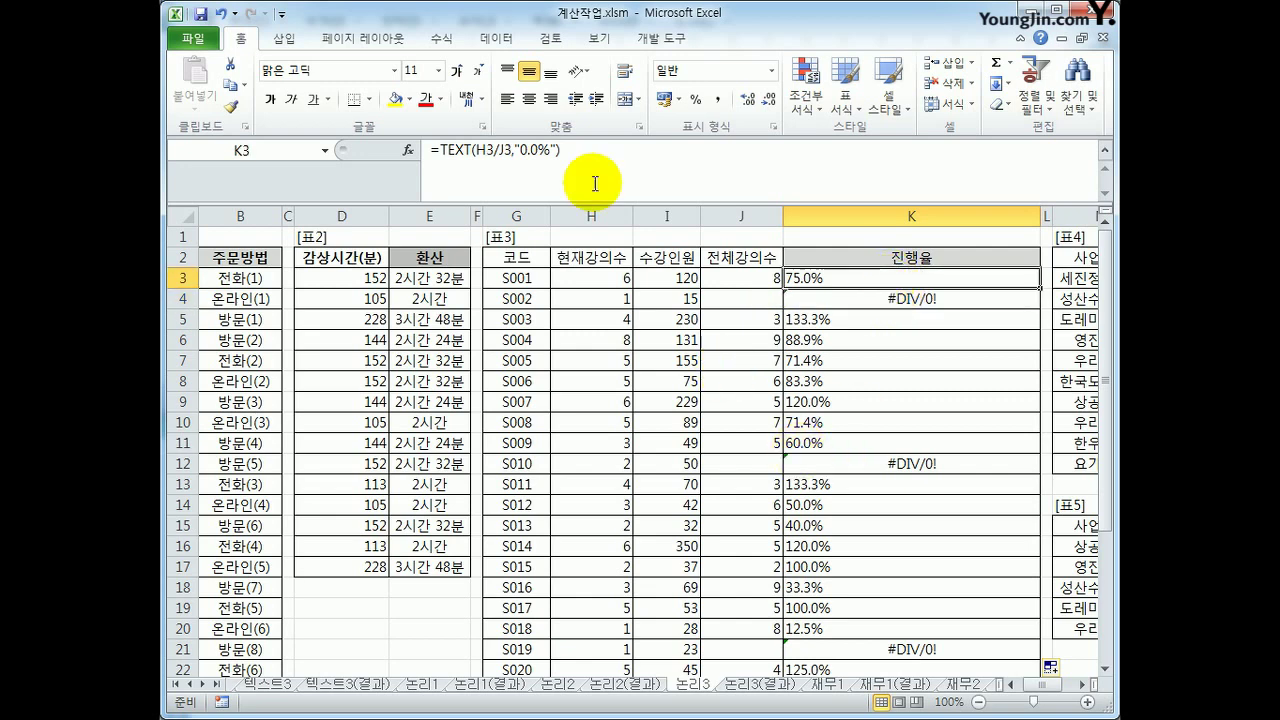
pyautogui.click(441, 150)
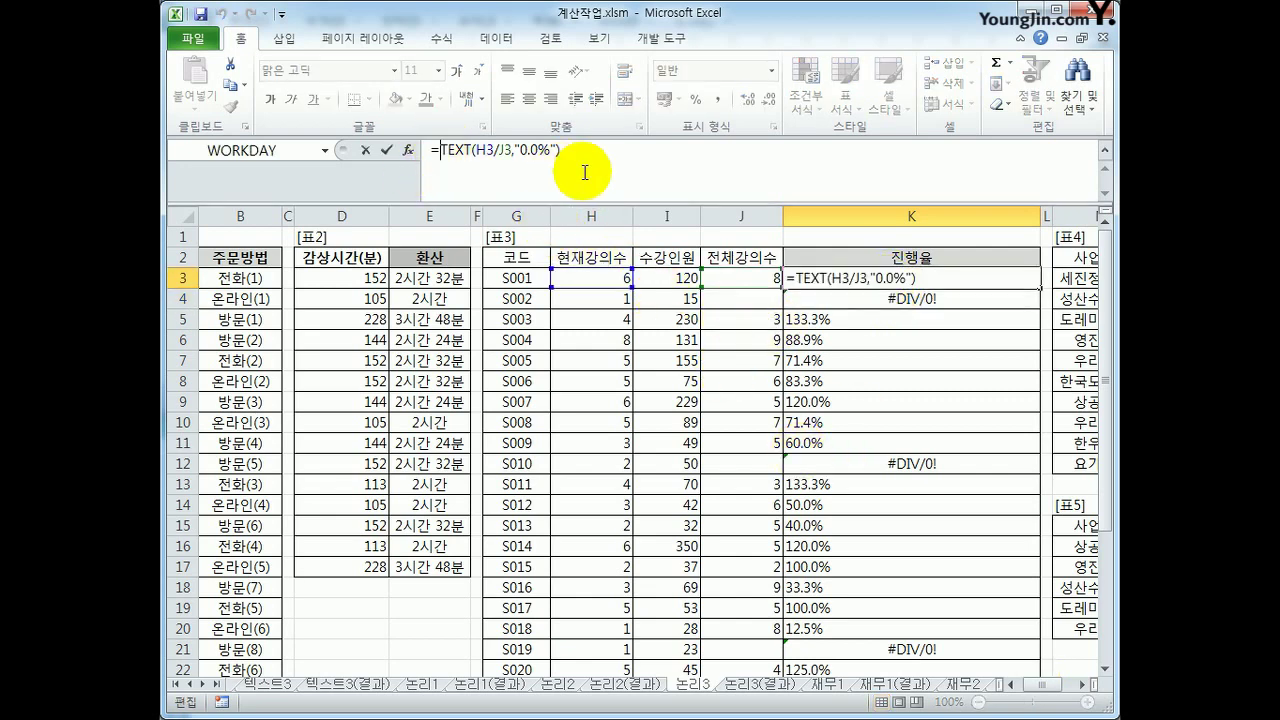
pyautogui.write('if')
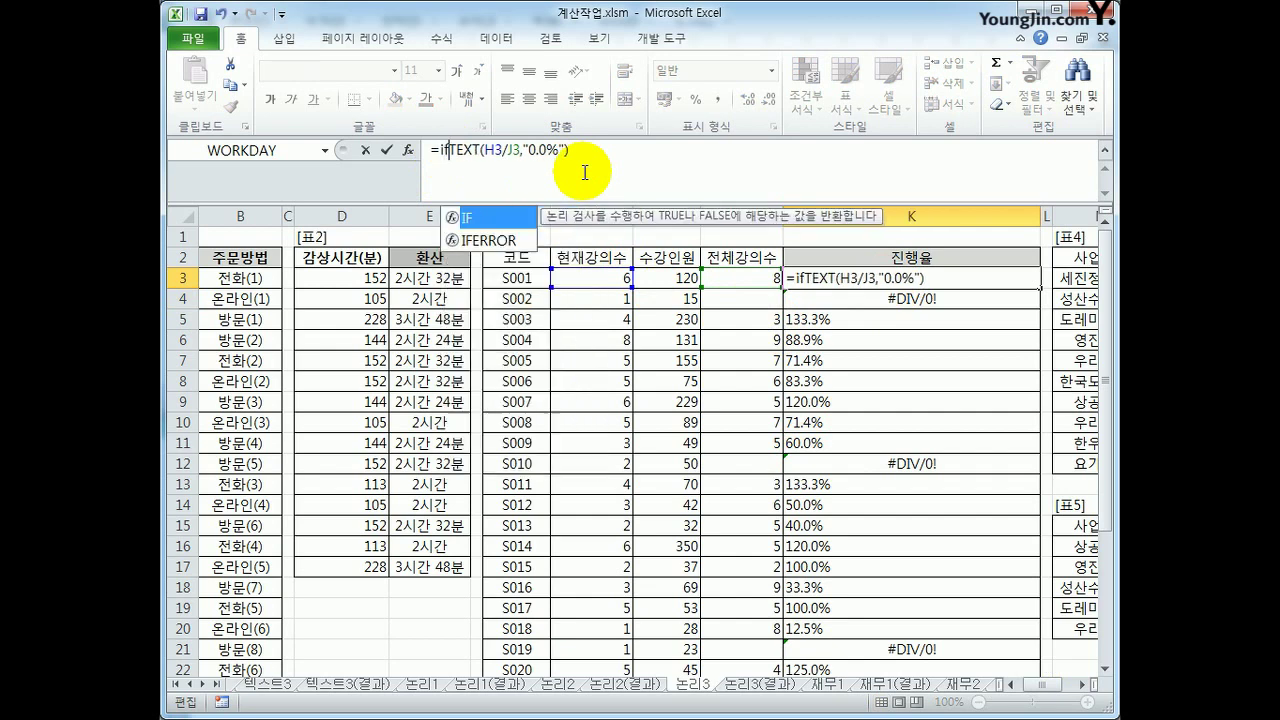
pyautogui.press('Down')
pyautogui.press('Tab')
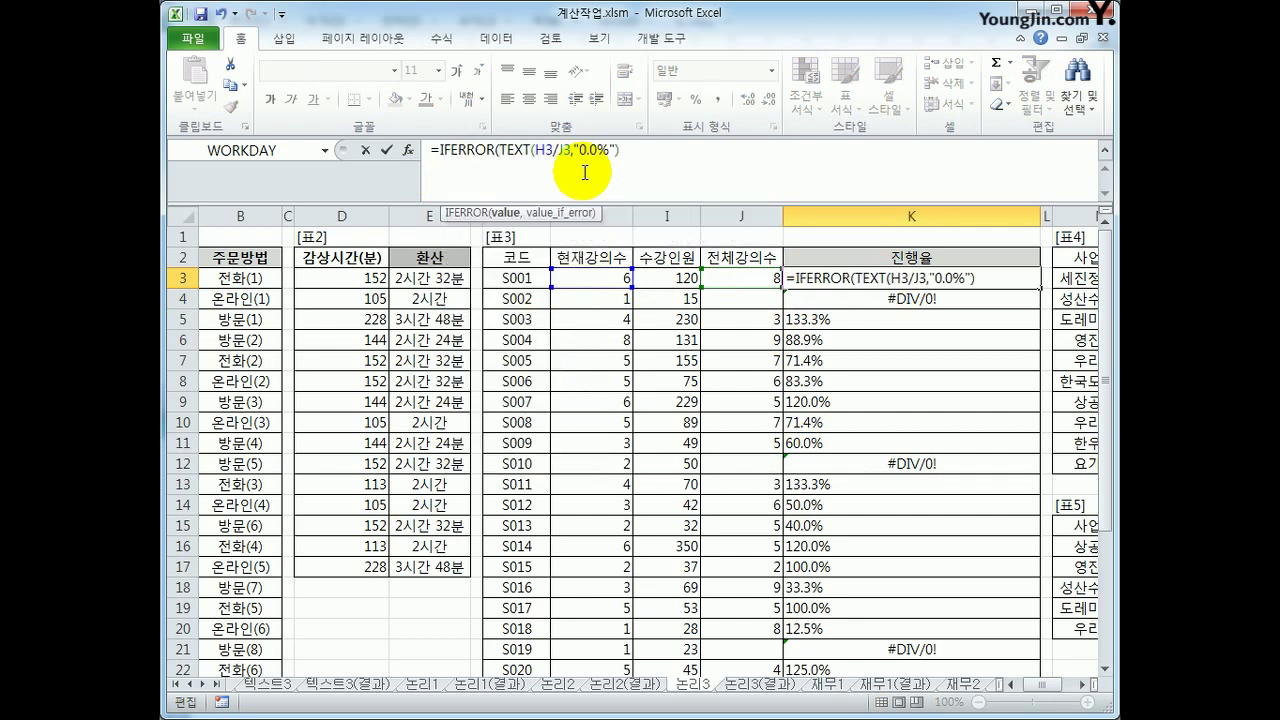
pyautogui.write(',')
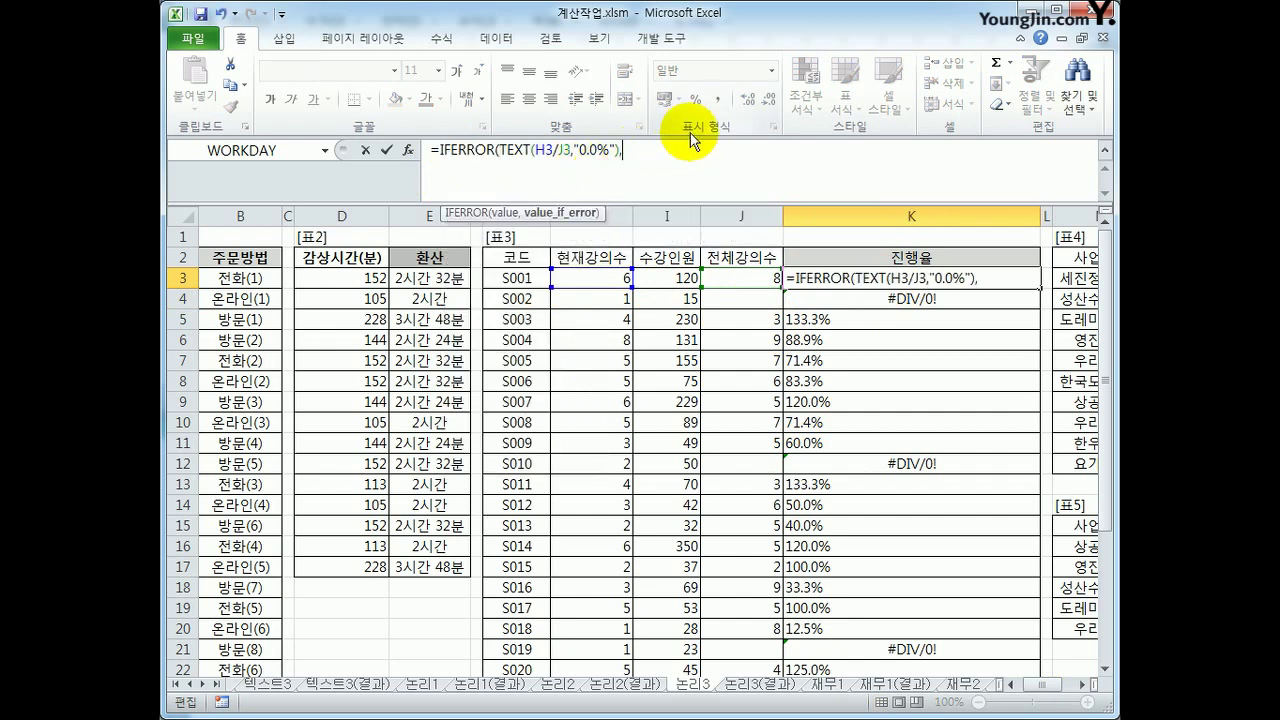
pyautogui.write('"신생강의')
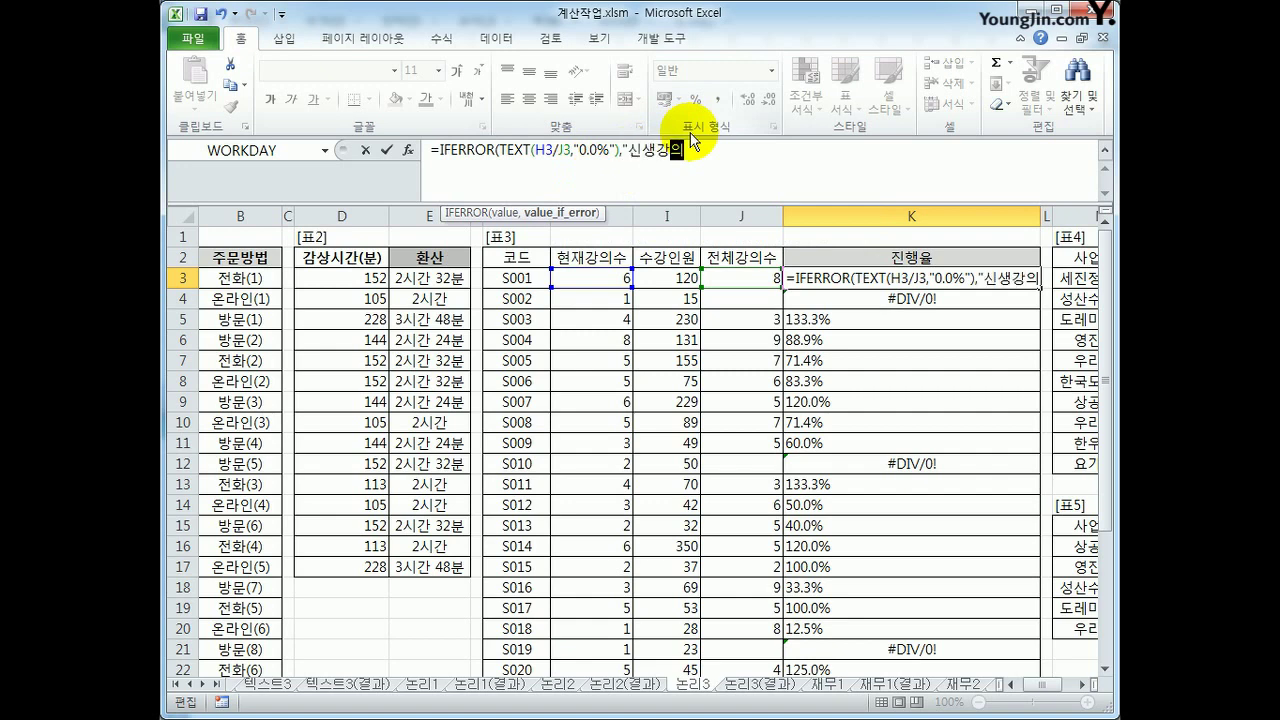
pyautogui.write('")')
pyautogui.press('Return')
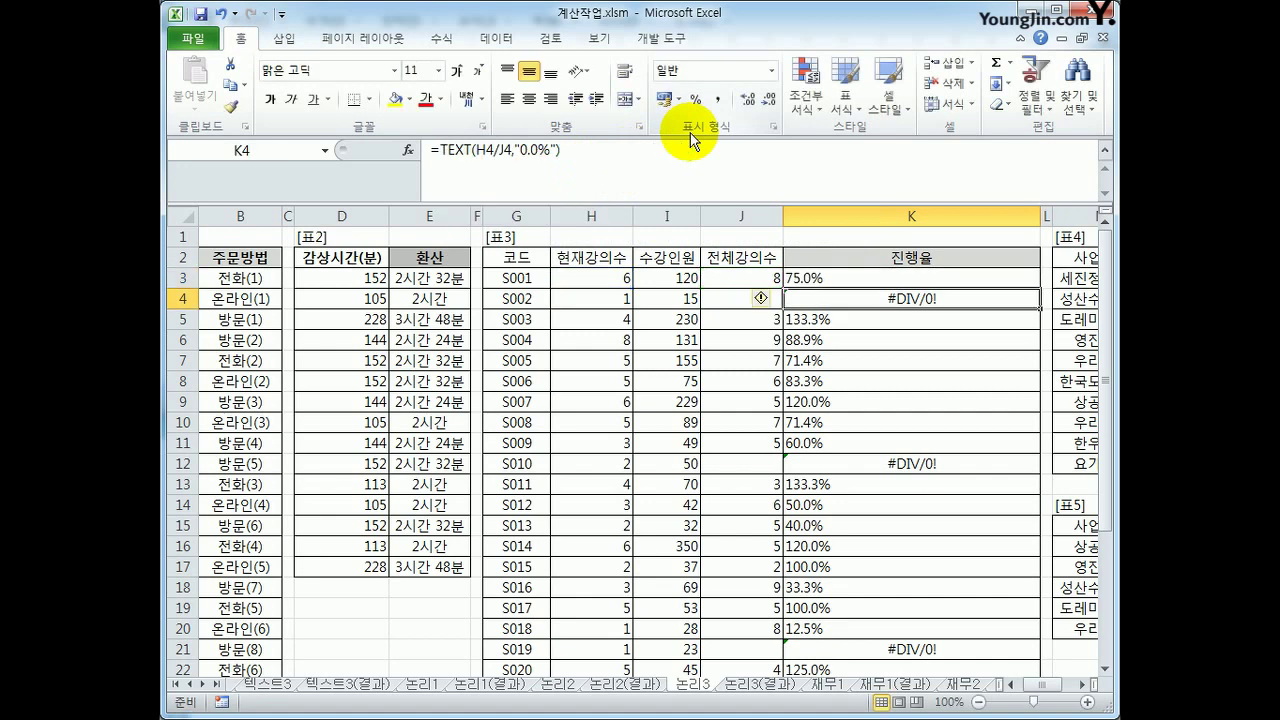
# Fill K3's IFERROR formula down the 진행율 column and check several of the resulting cells
pyautogui.click(1003, 285)
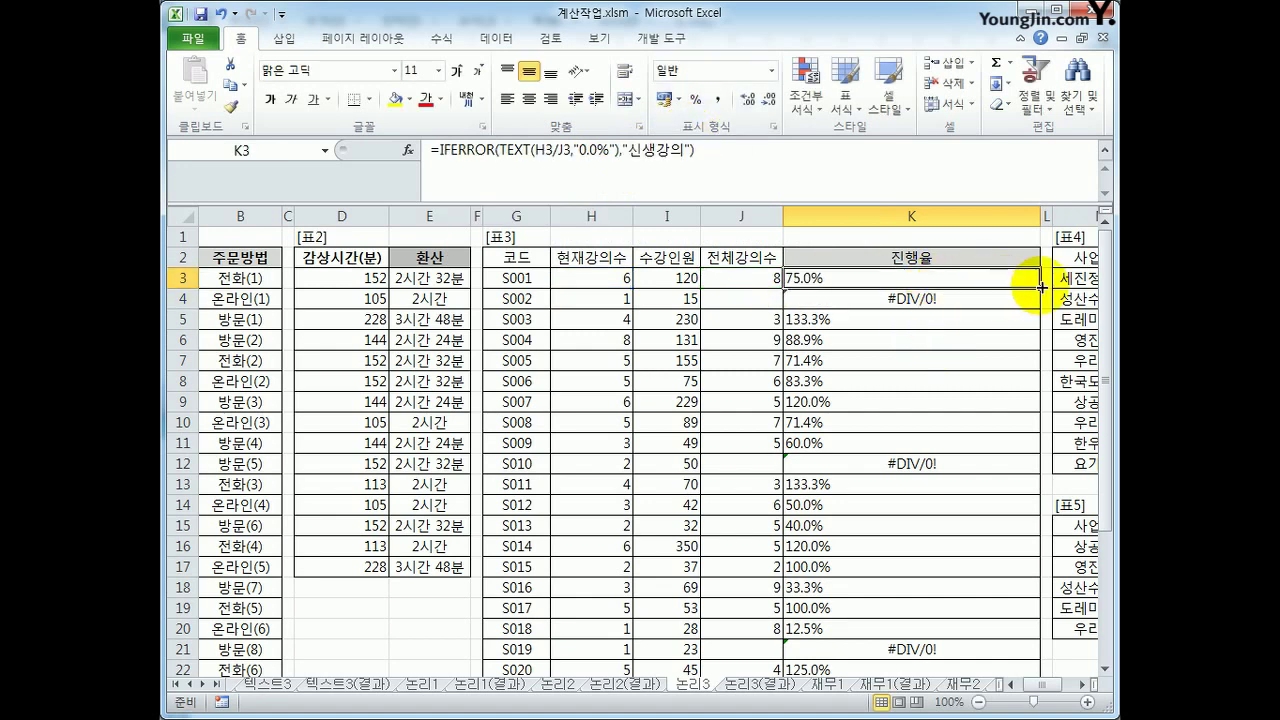
pyautogui.doubleClick(1040, 288)
pyautogui.click(889, 469)
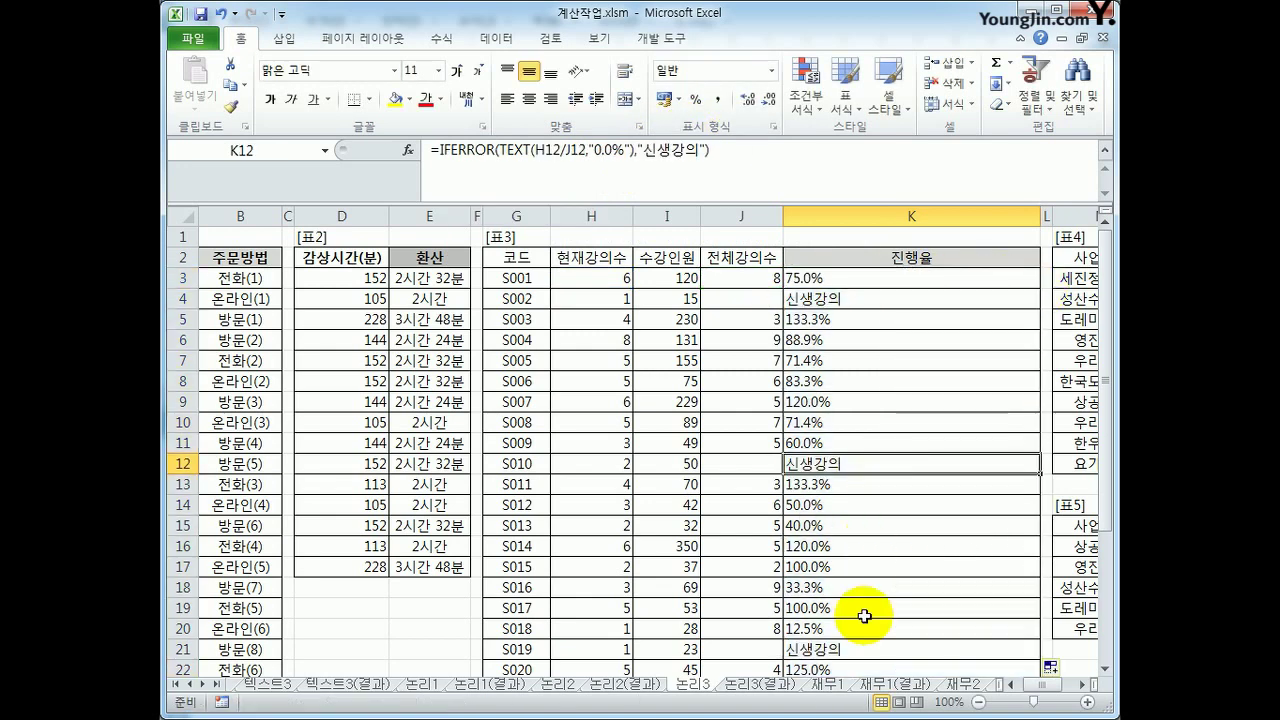
pyautogui.click(877, 649)
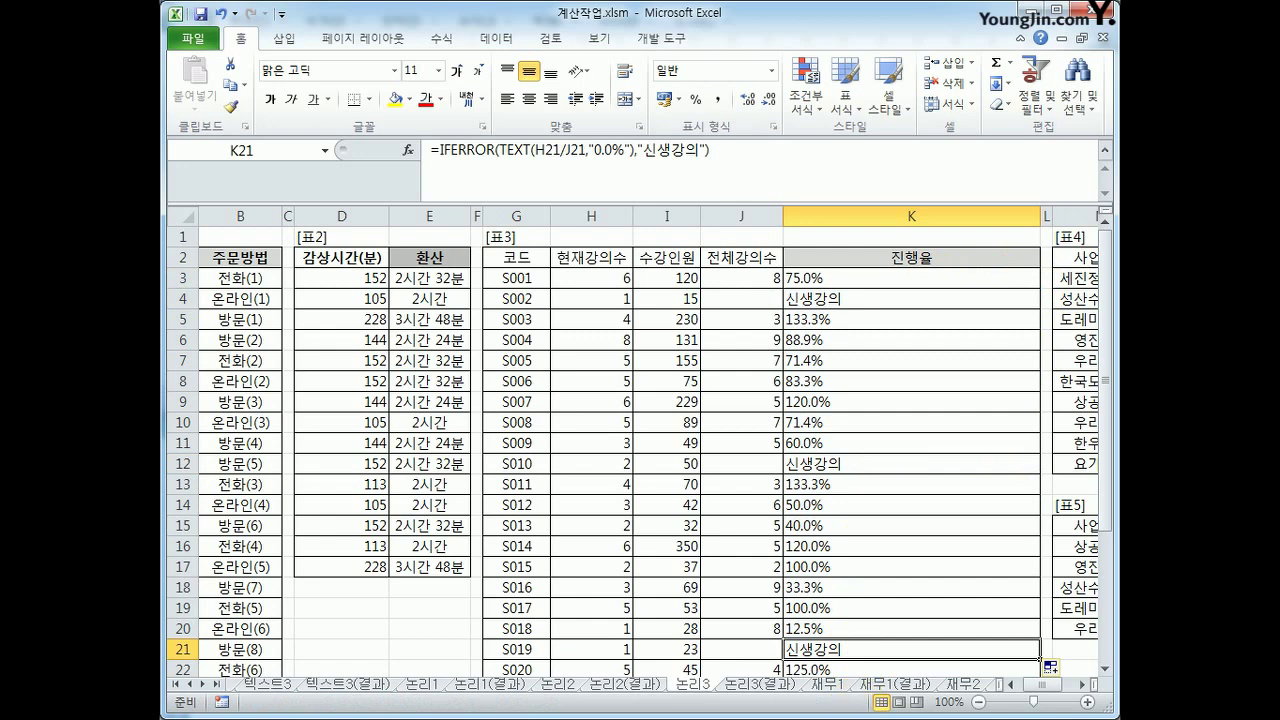
pyautogui.click(854, 282)
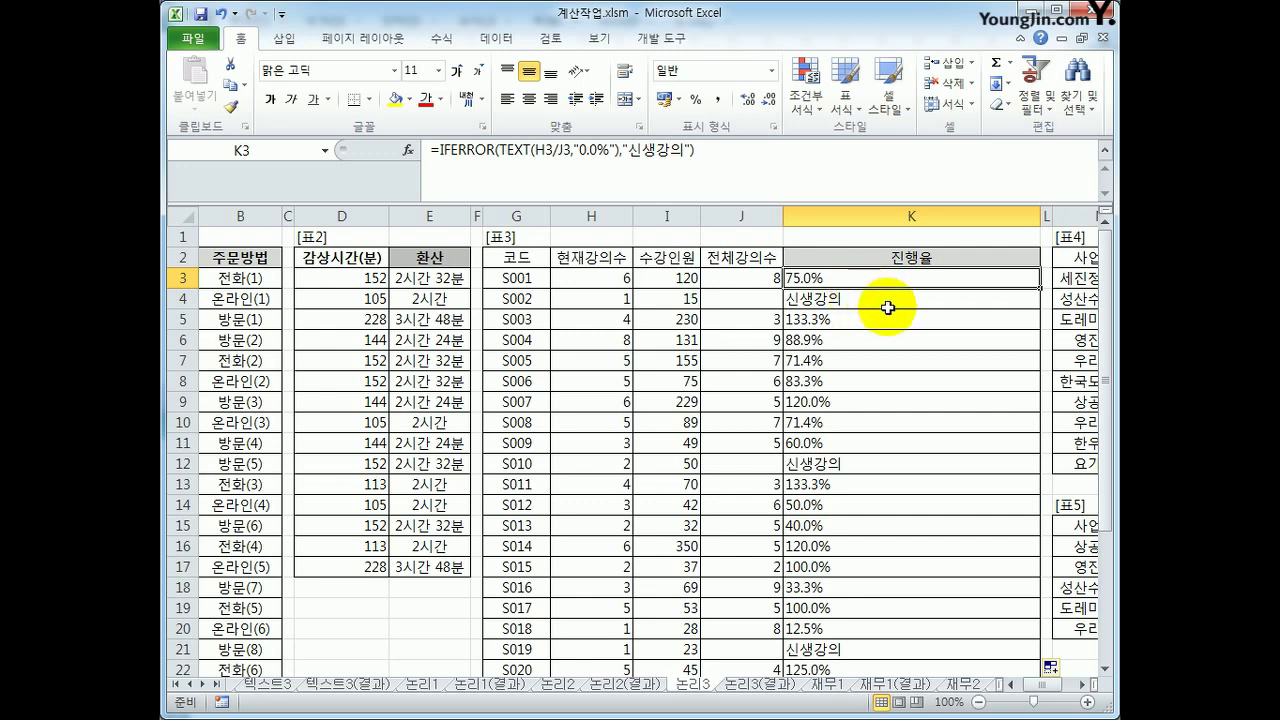
pyautogui.click(848, 318)
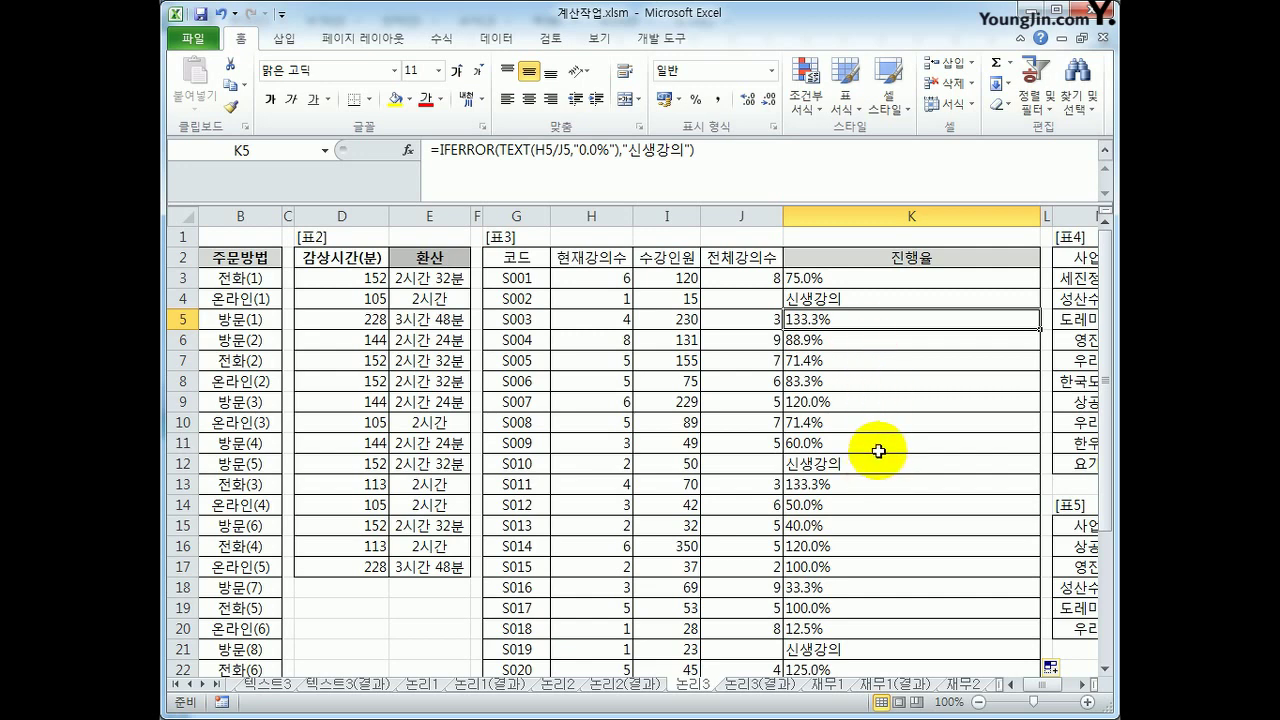
# Insert the REPT function ahead of TEXT inside K3's IFERROR formula
pyautogui.click(874, 283)
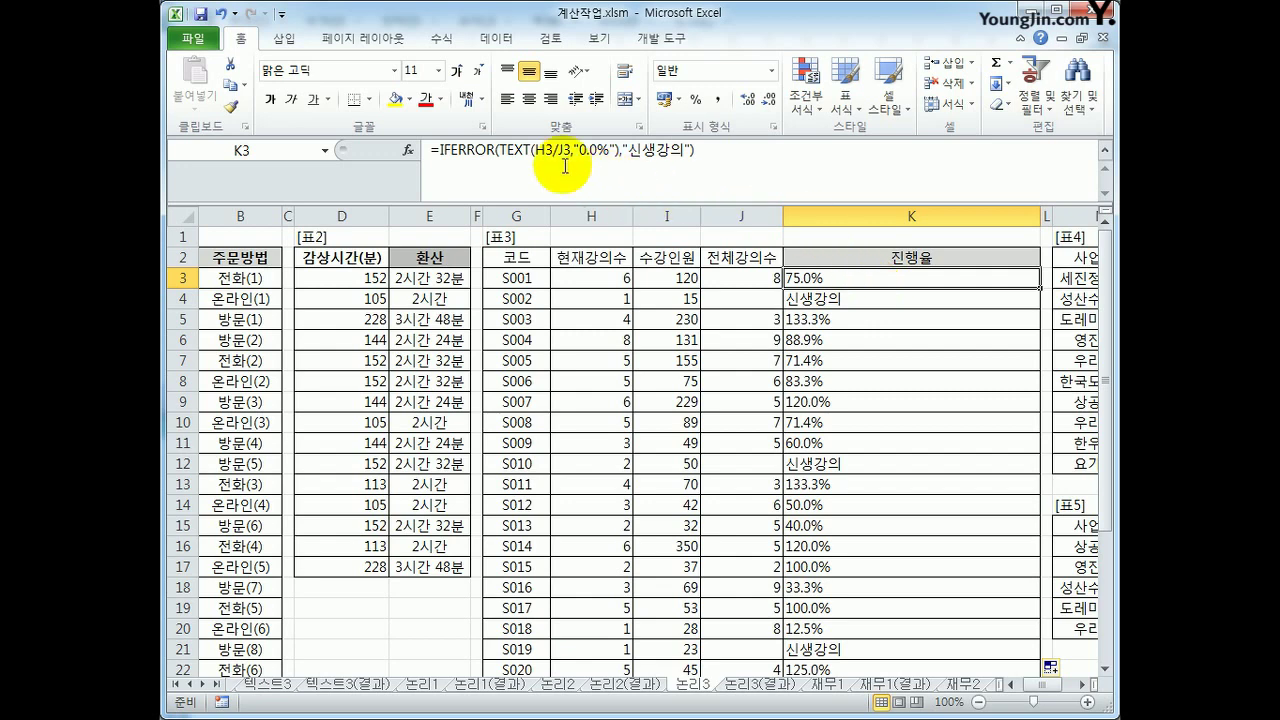
pyautogui.click(500, 150)
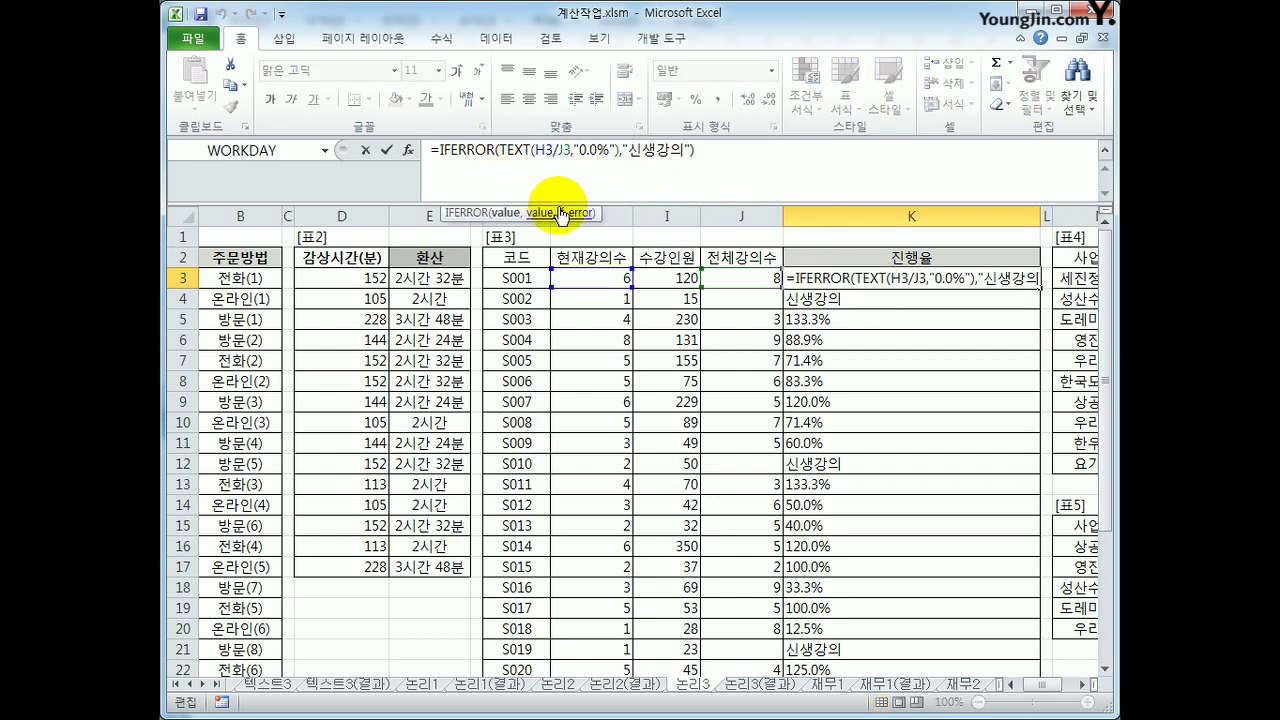
pyautogui.write('rep')
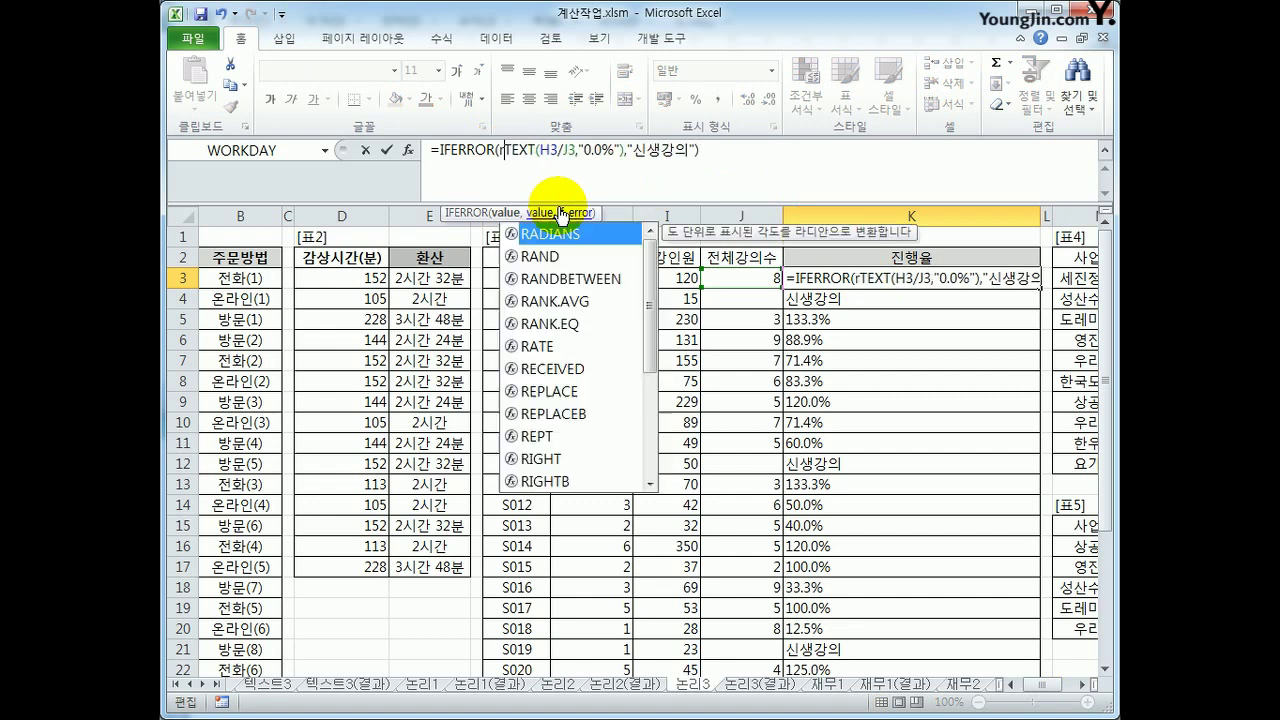
pyautogui.write('t')
pyautogui.press('Tab')
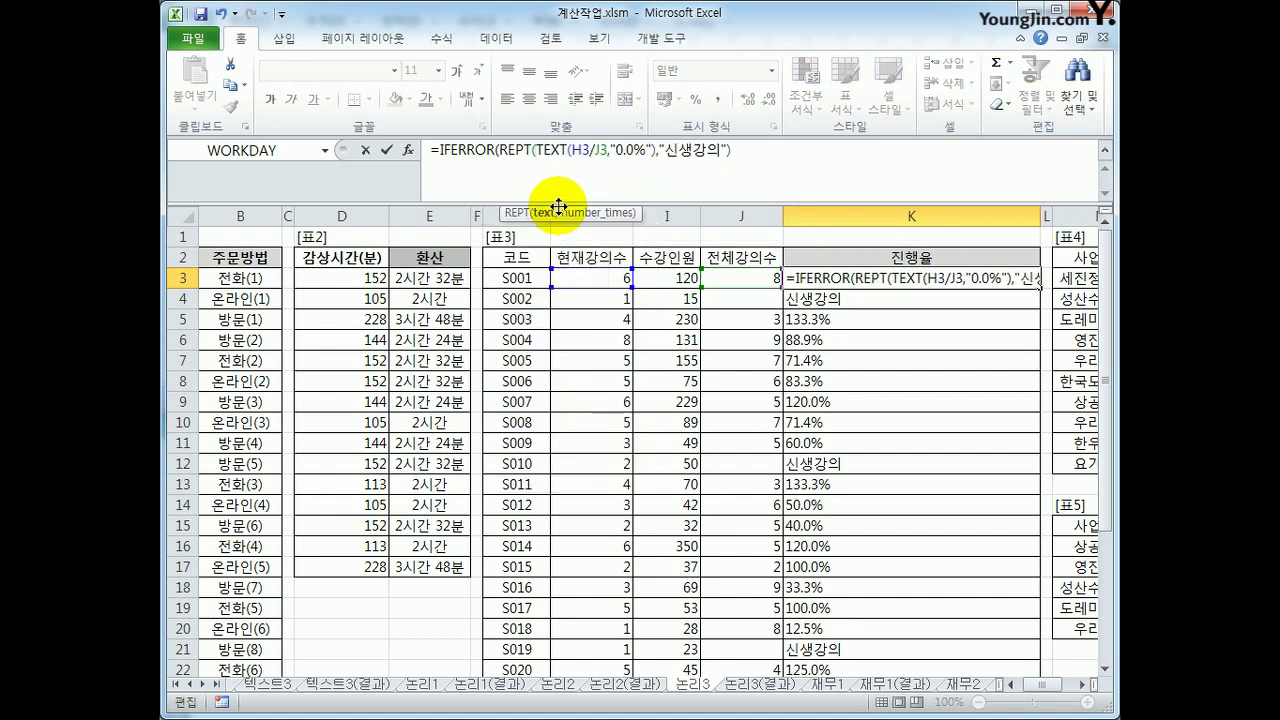
# Enter the special character "■" in quotation marks as REPT's text argument
pyautogui.write('"')
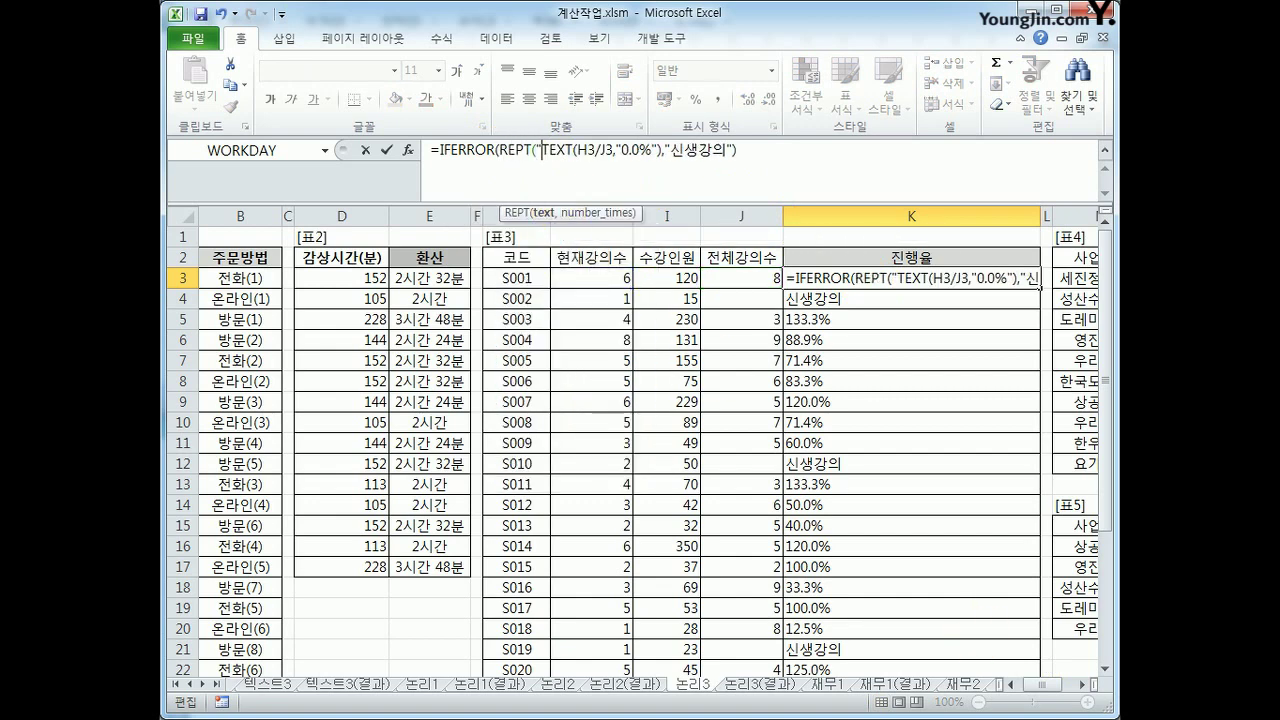
pyautogui.write('a')
pyautogui.press('BackSpace')
pyautogui.write('ㅁ')
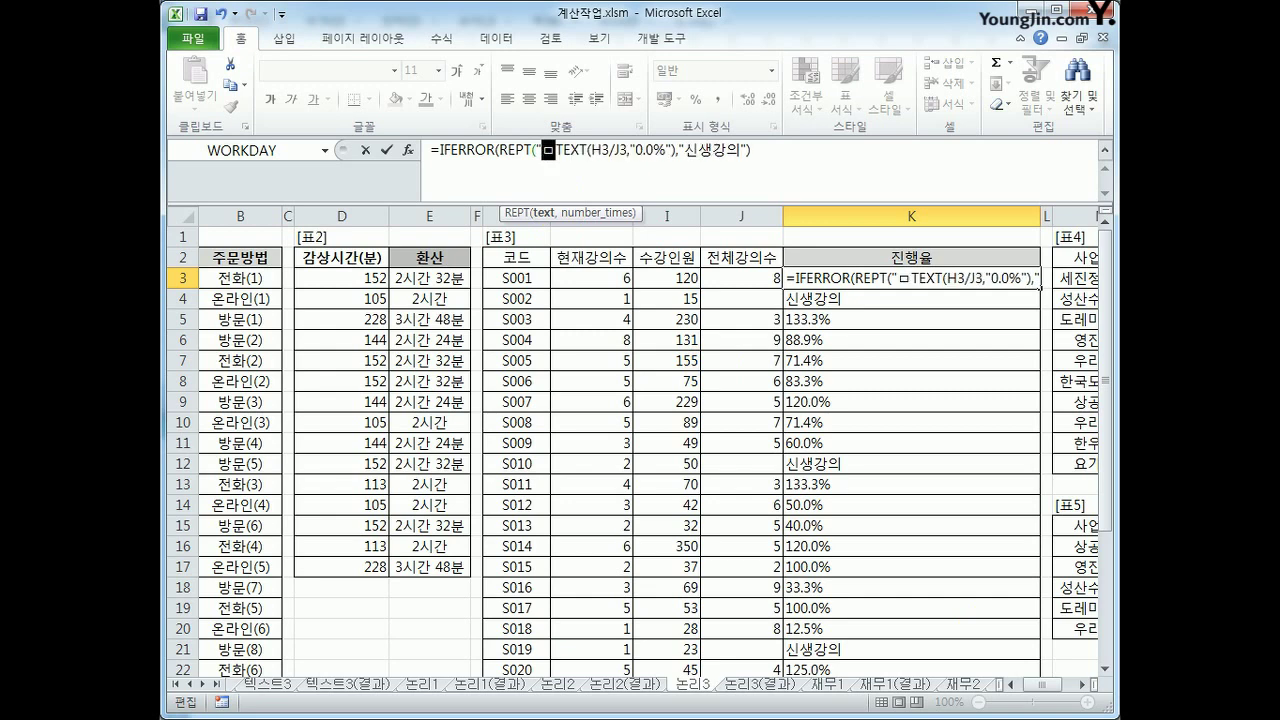
pyautogui.press('Hangul_Hanja')
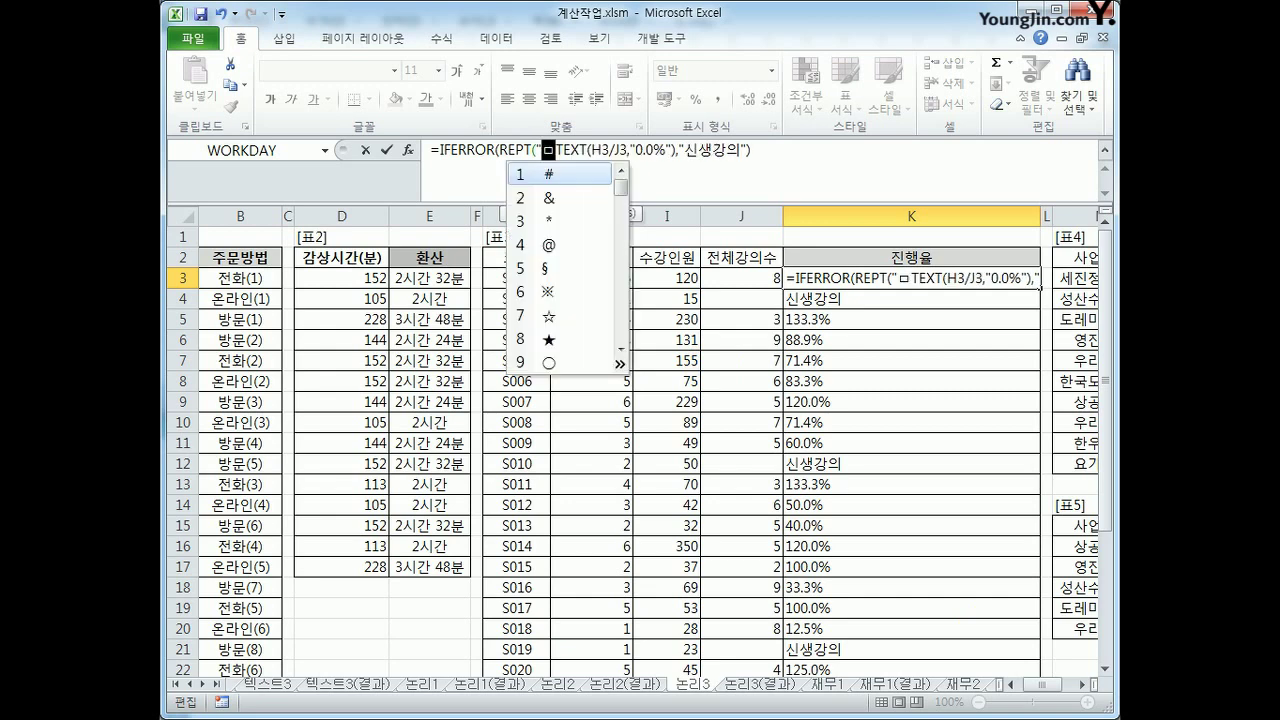
pyautogui.click(619, 363)
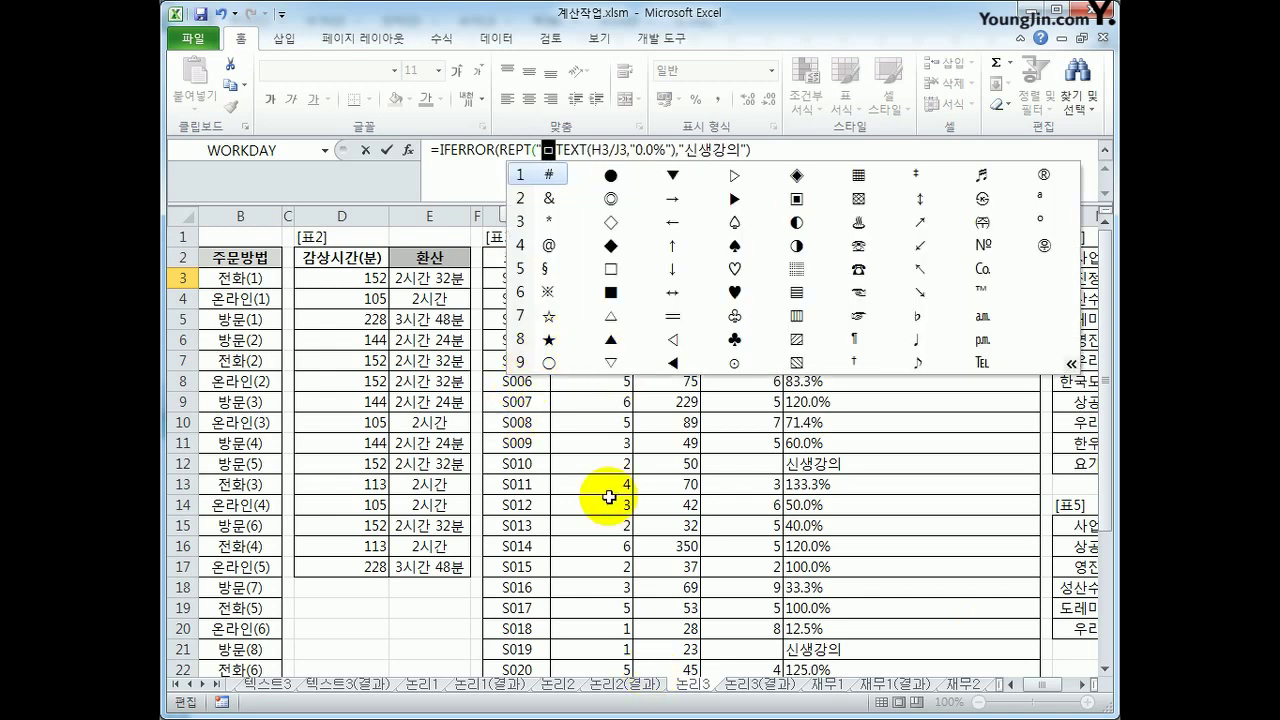
pyautogui.click(610, 292)
pyautogui.write('"')
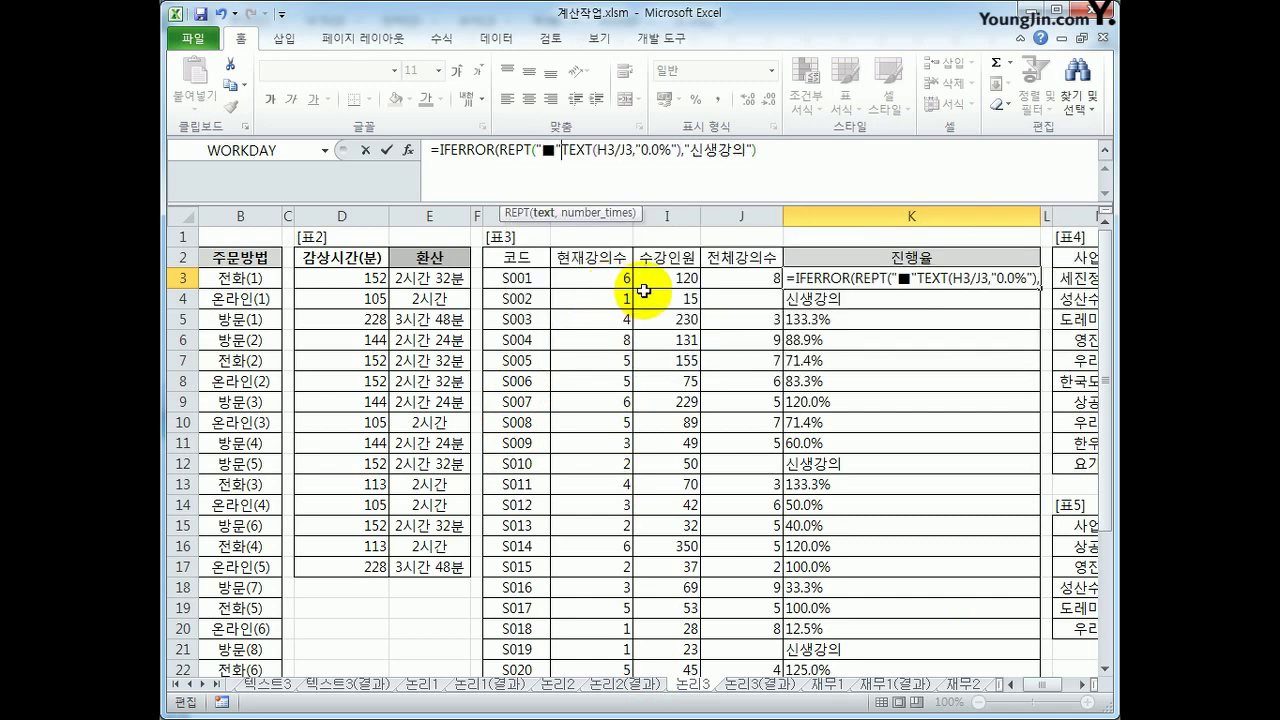
# Enter (H3/J3)*10 as REPT's repeat count in K3's formula and close the REPT function
pyautogui.write(',')
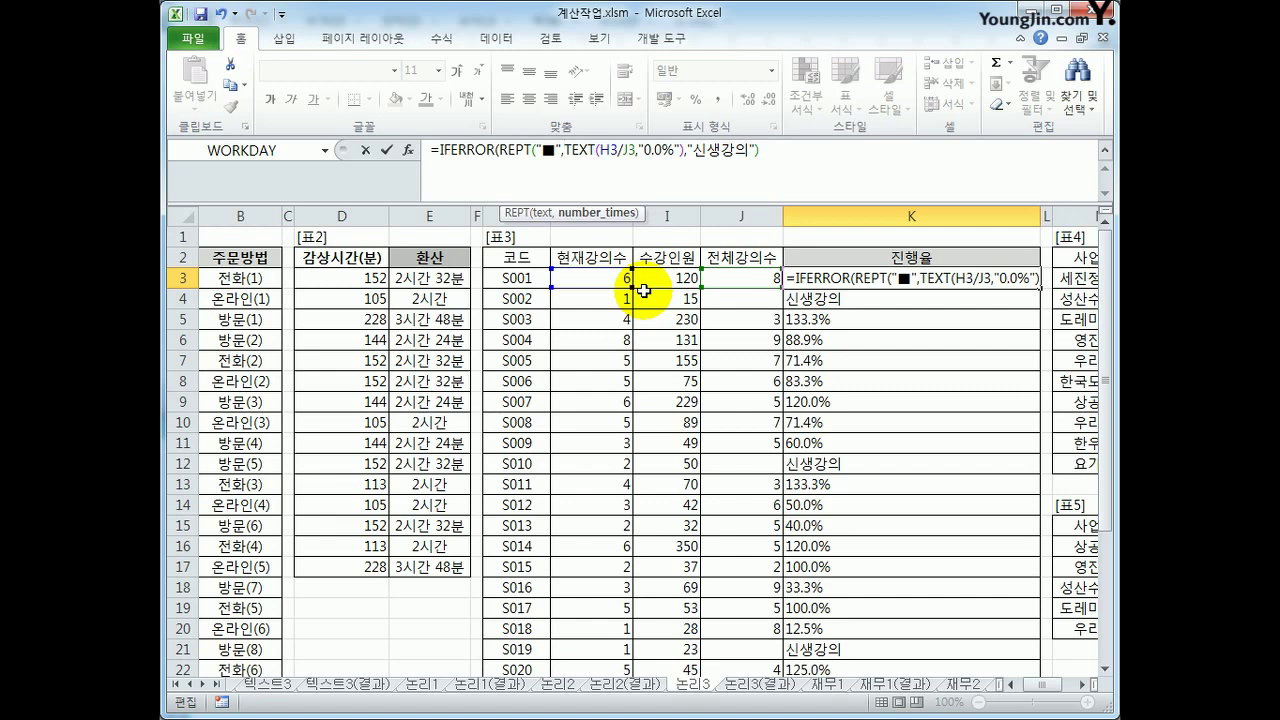
pyautogui.write('(')
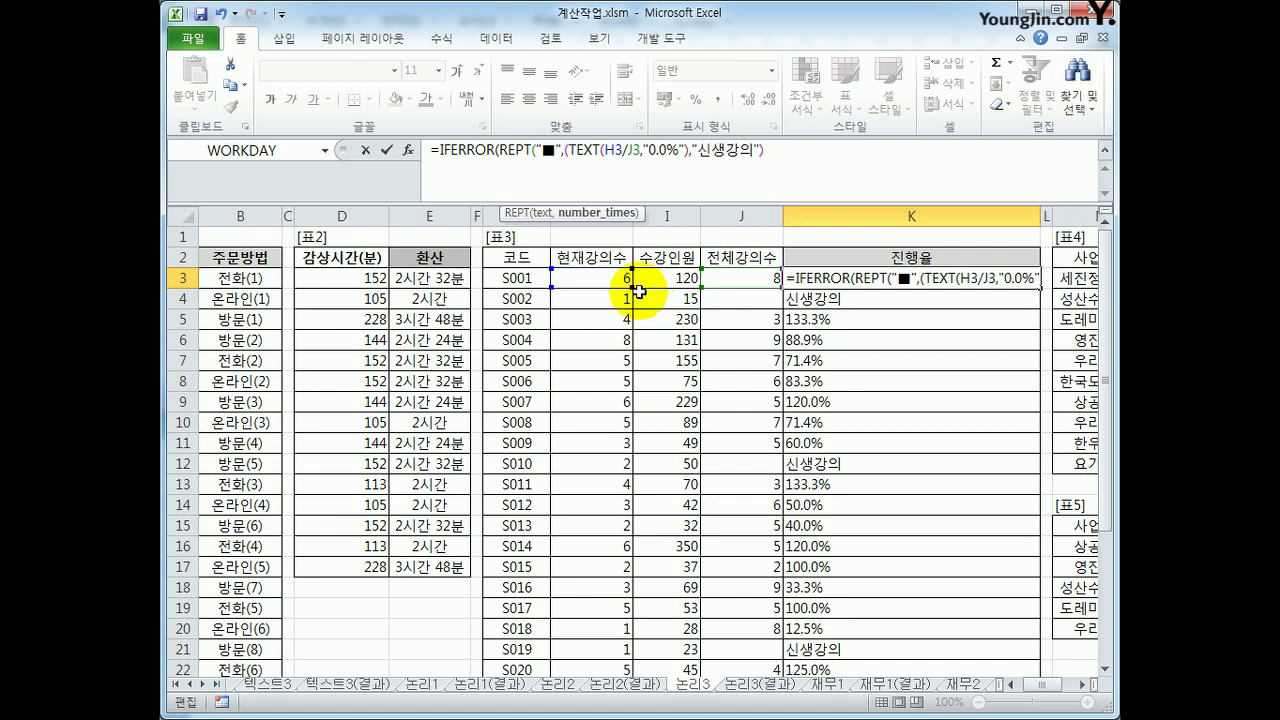
pyautogui.click(604, 272)
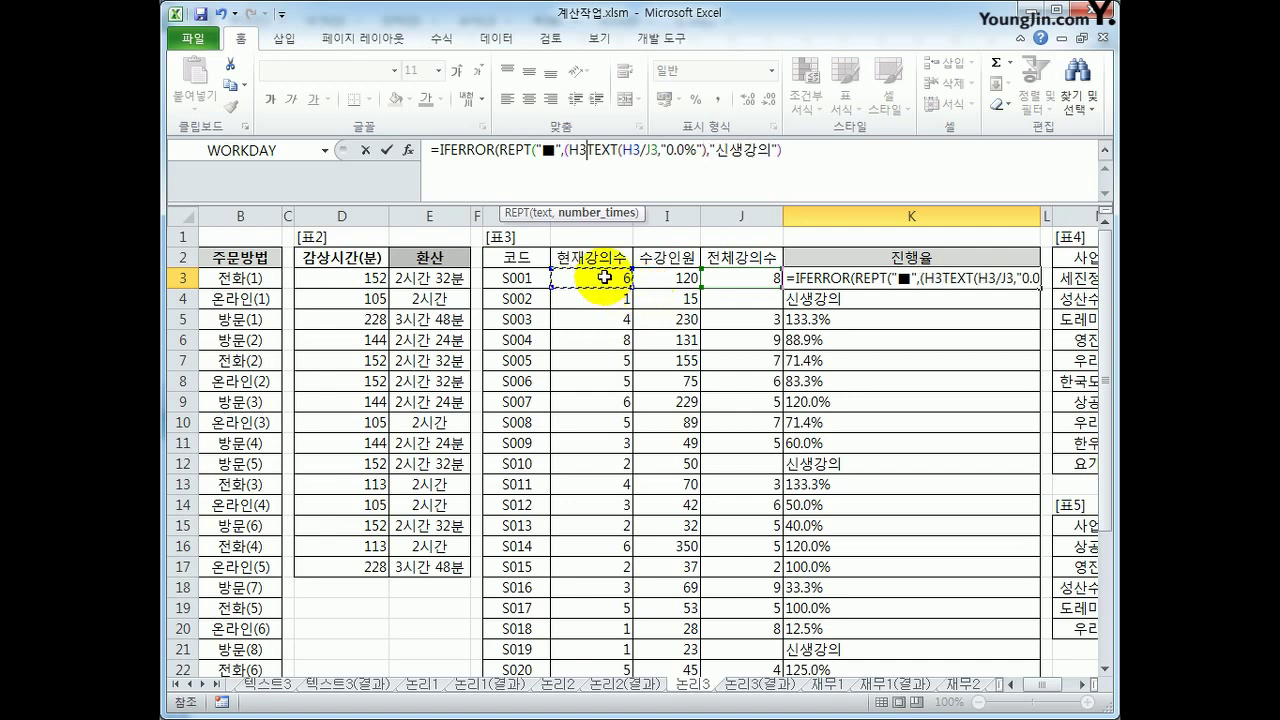
pyautogui.write('/')
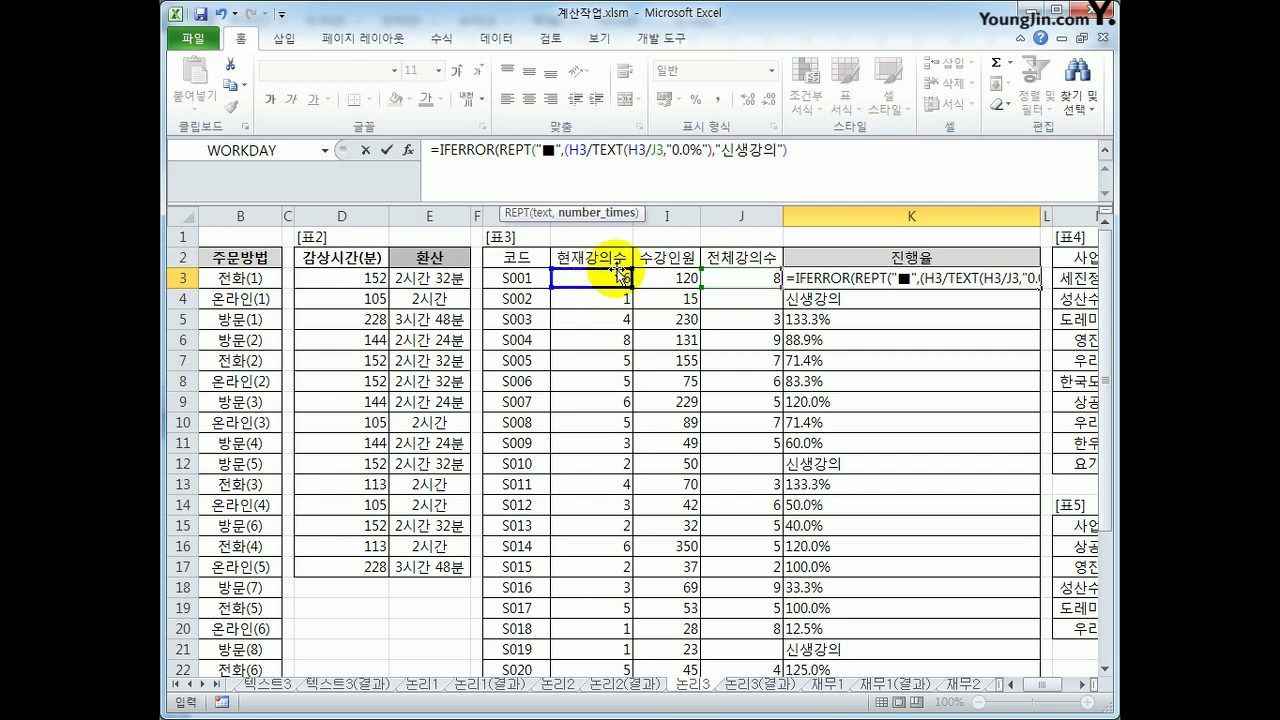
pyautogui.click(733, 274)
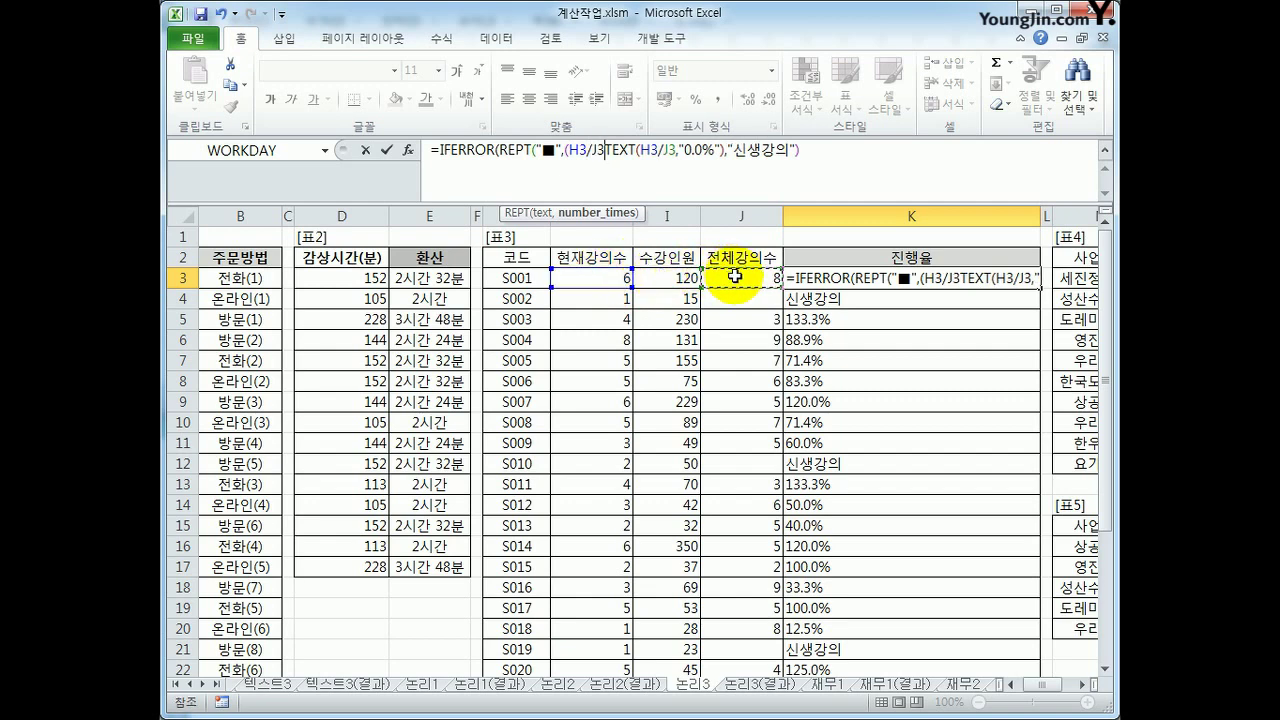
pyautogui.write(')')
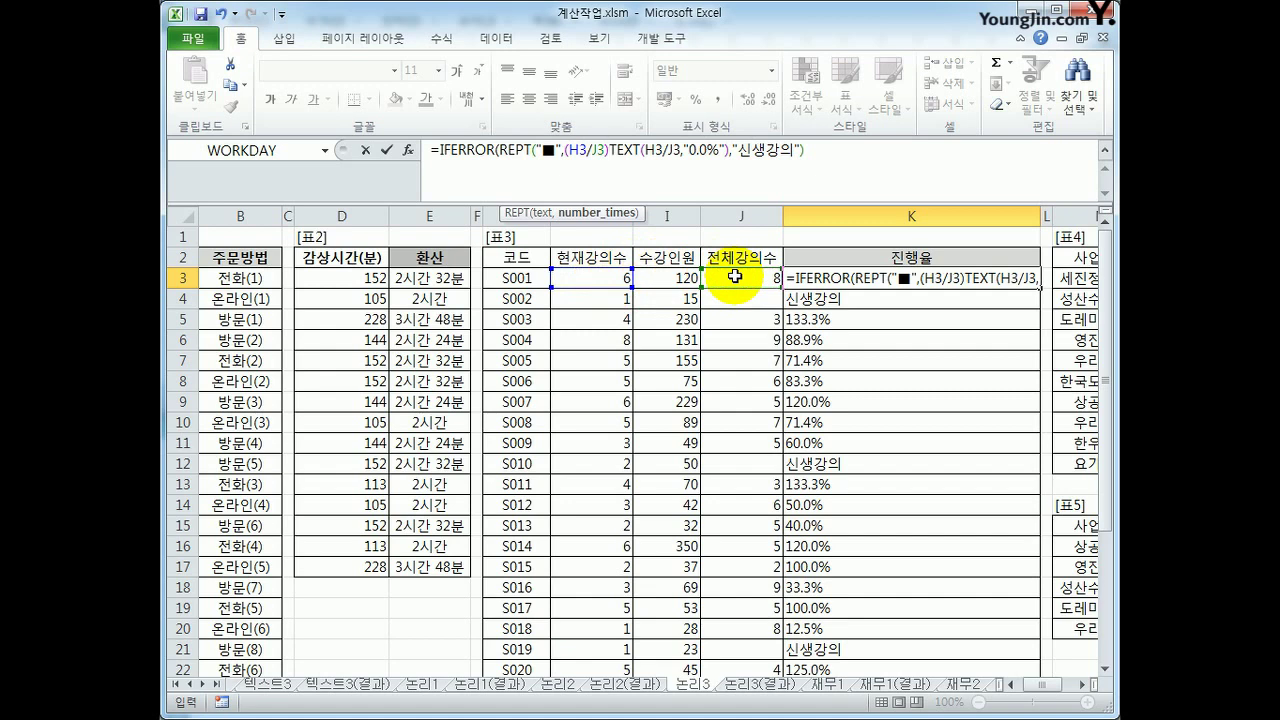
pyautogui.write('*')
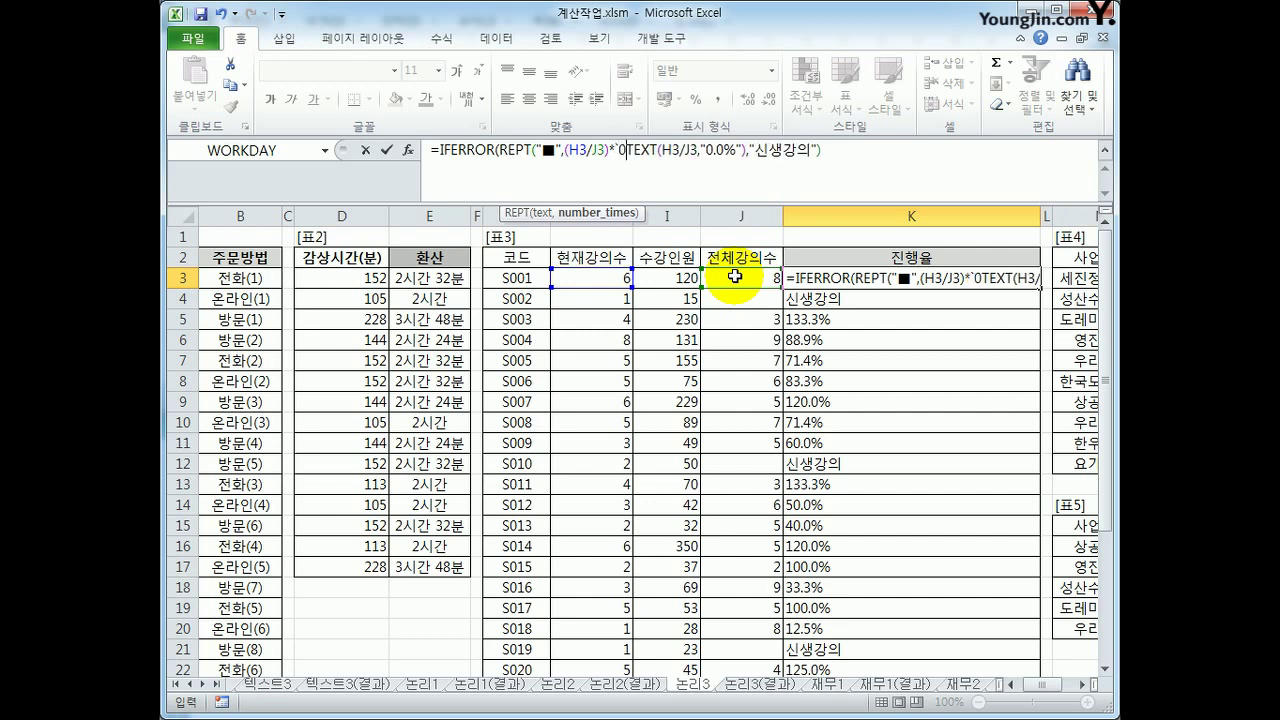
pyautogui.write('10')
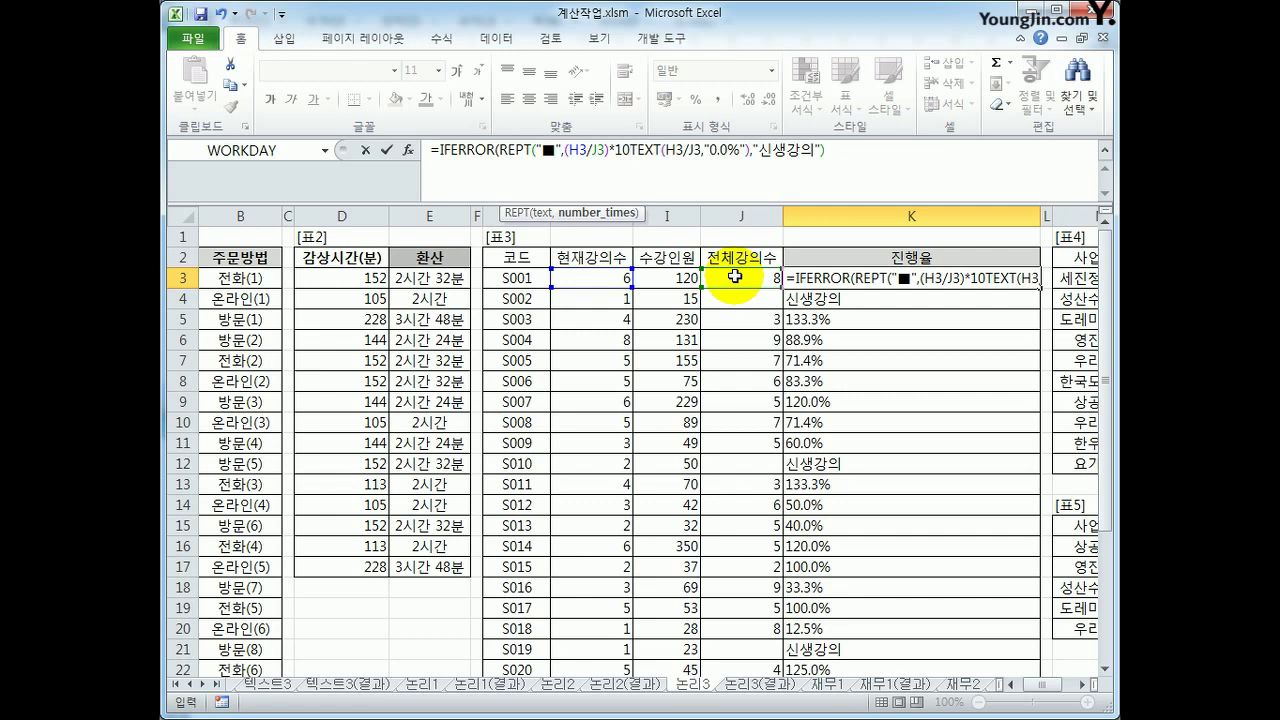
pyautogui.write(')')
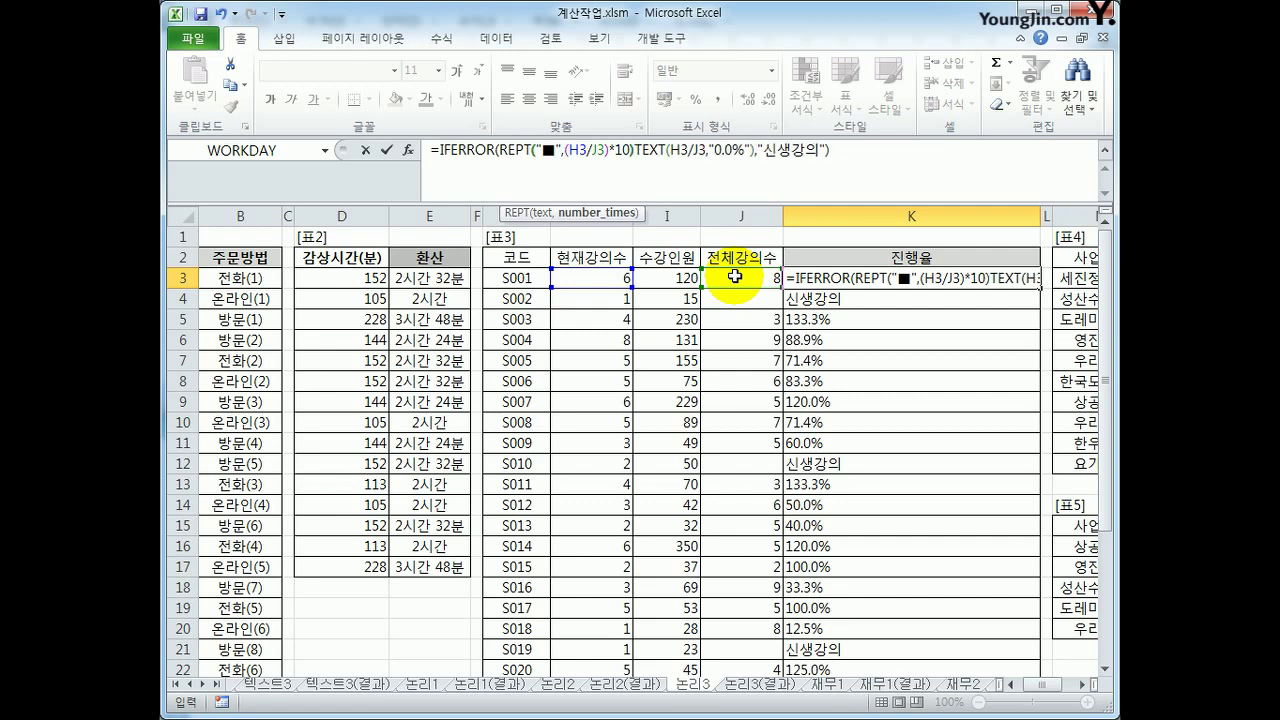
# Join REPT to TEXT with the & operator in K3 and fill the formula down the 진행율 column
pyautogui.write(',')
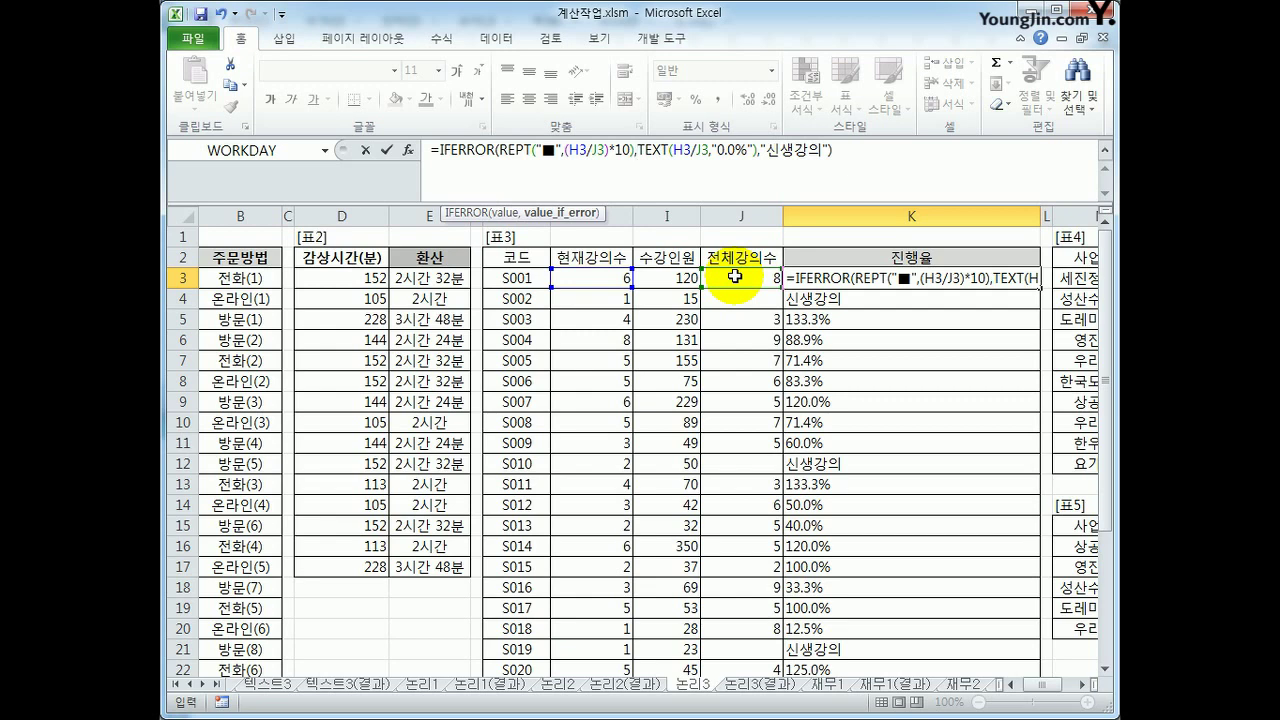
pyautogui.press('BackSpace')
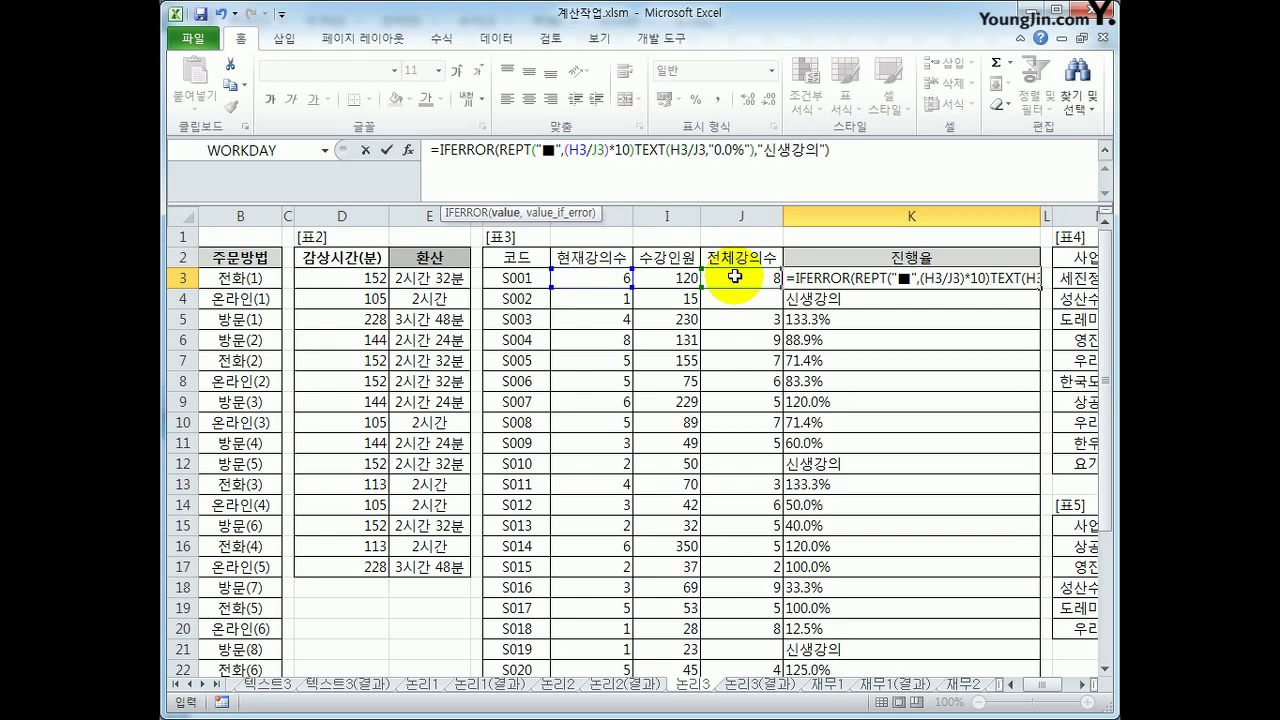
pyautogui.write('&')
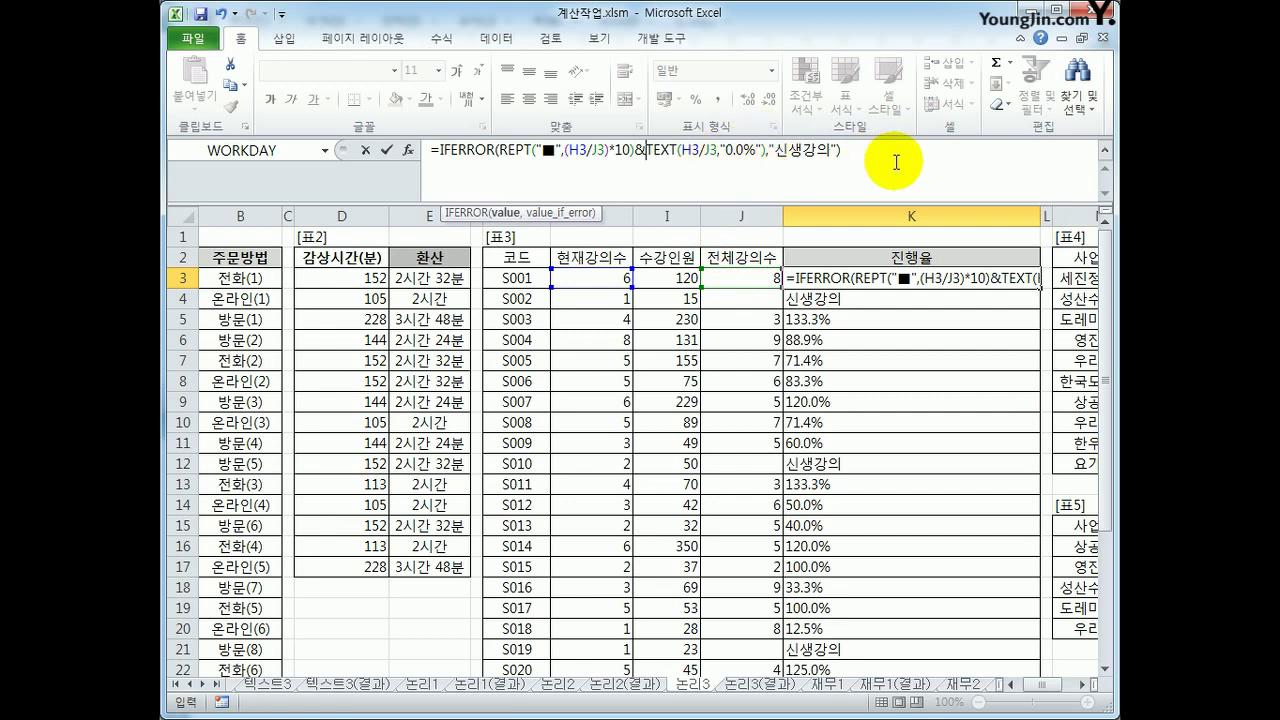
pyautogui.press('Return')
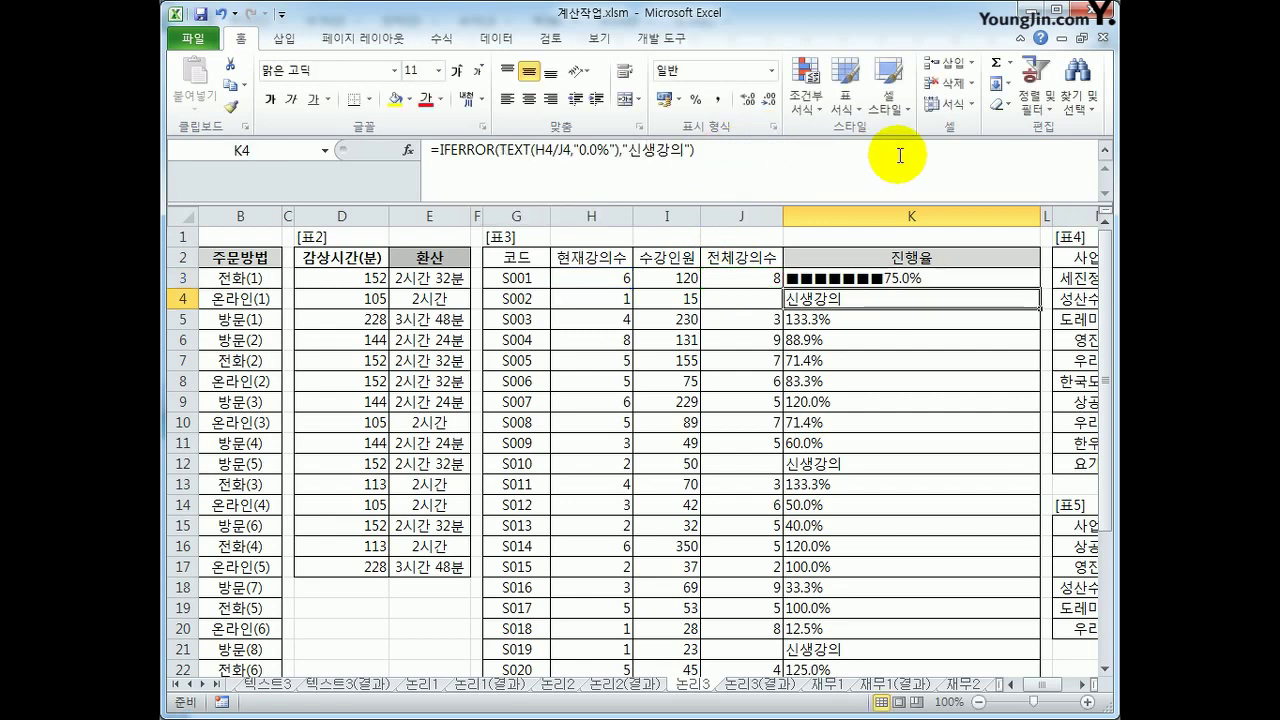
pyautogui.click(909, 277)
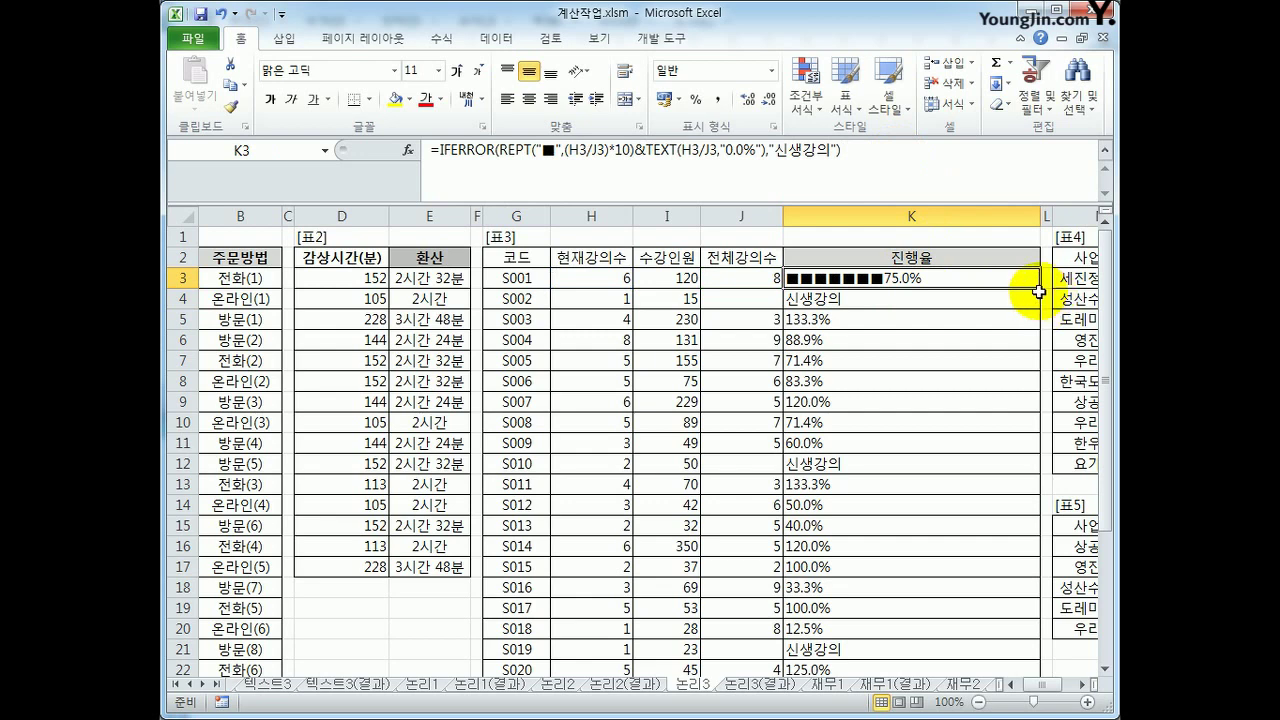
pyautogui.doubleClick(1040, 290)
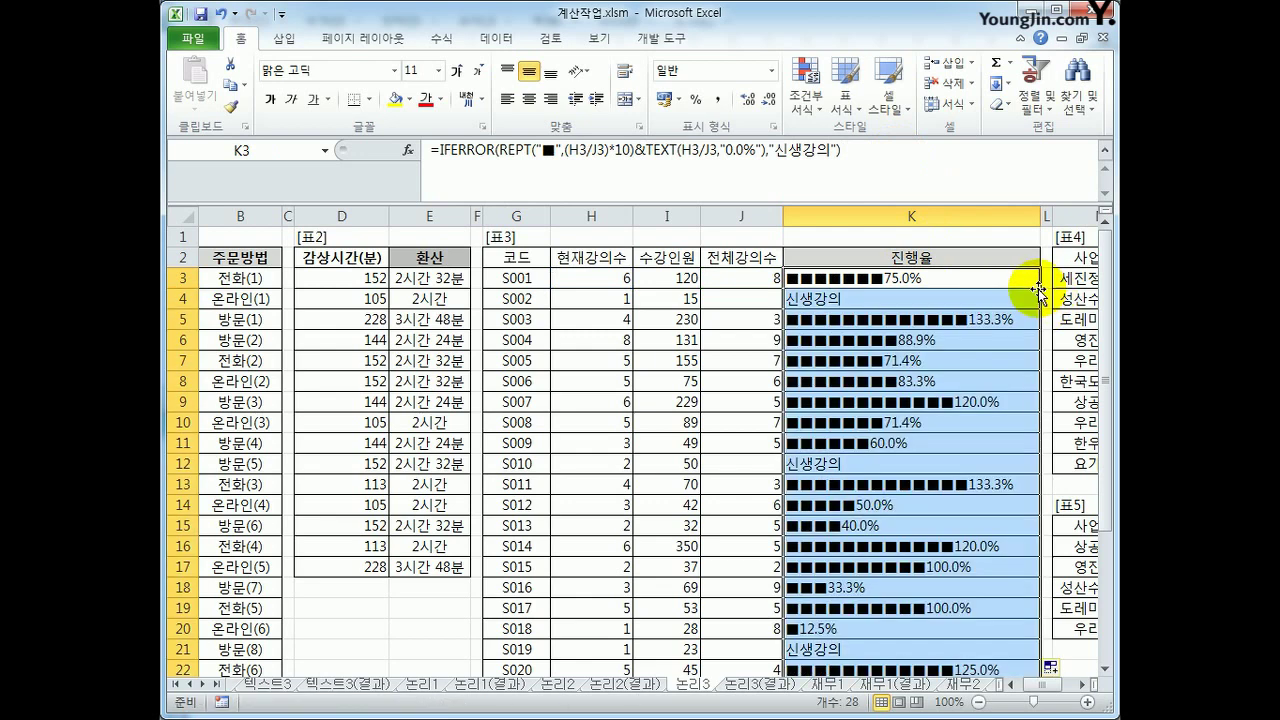
# Review REPT's arguments in K3's formula: the "■" text, the (H3/J3) ratio and the *10 multiplier
pyautogui.click(870, 277)
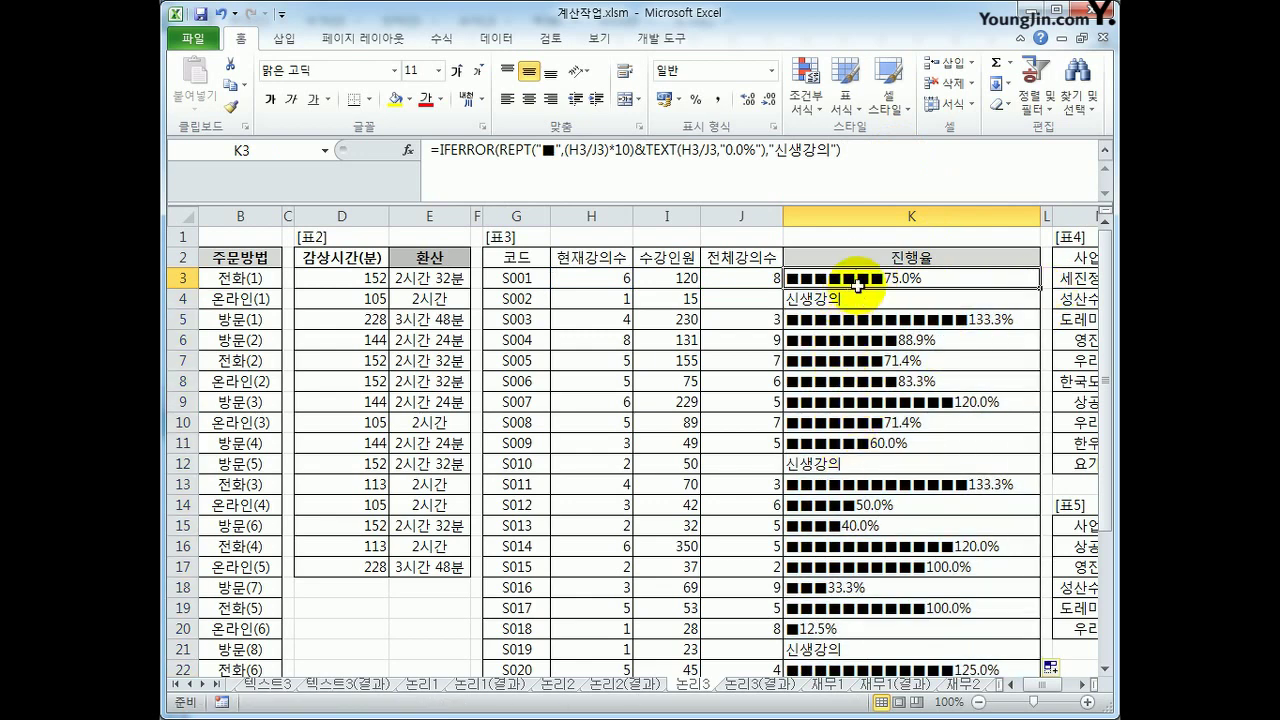
pyautogui.doubleClick(549, 151)
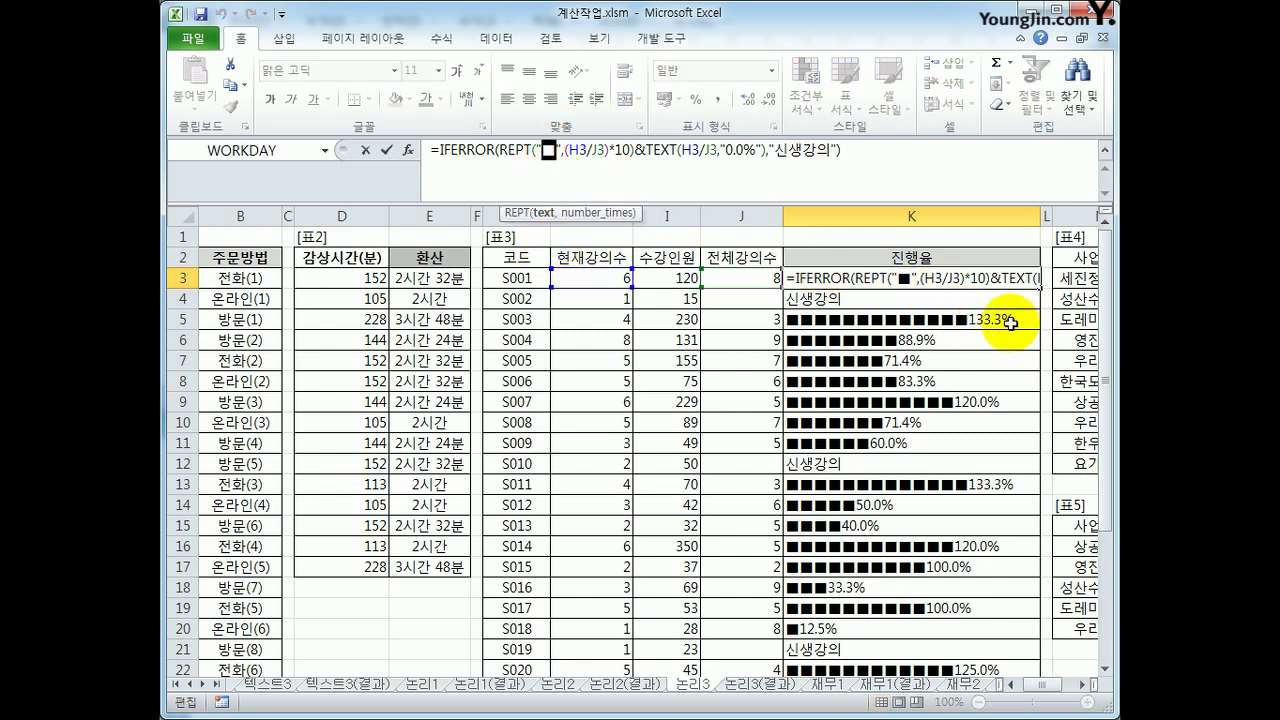
pyautogui.press('Escape')
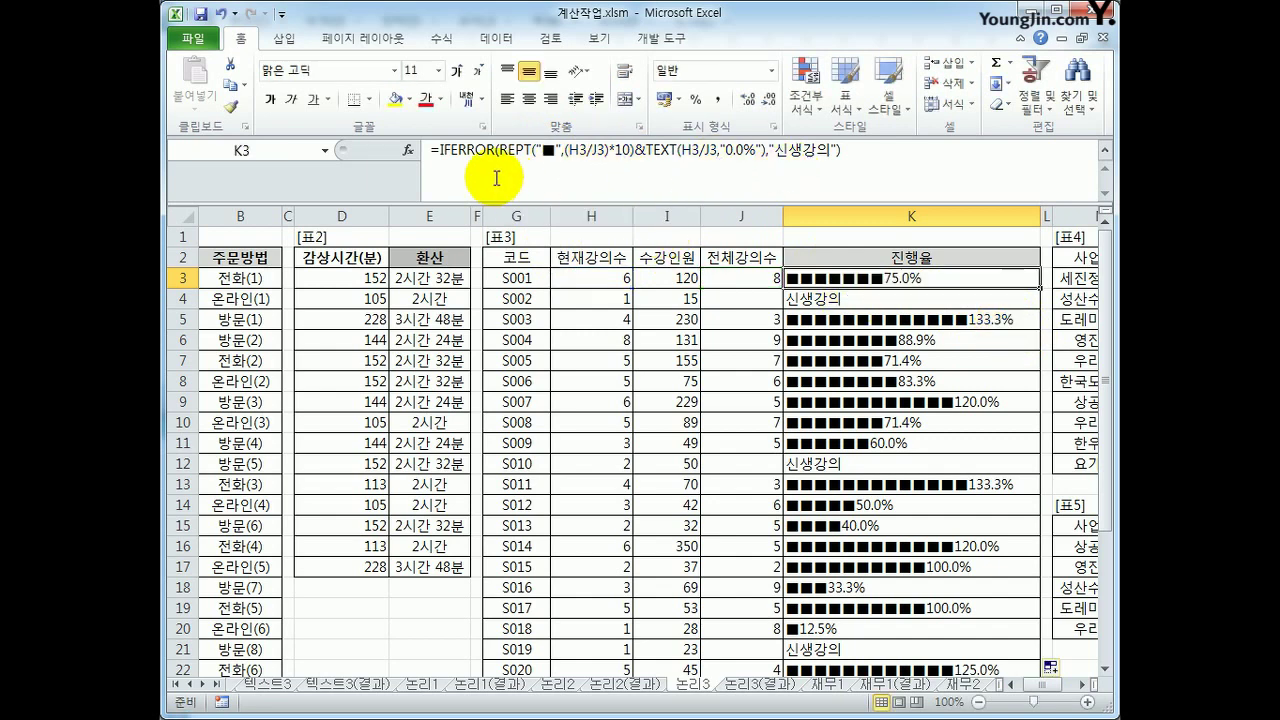
pyautogui.doubleClick(543, 151)
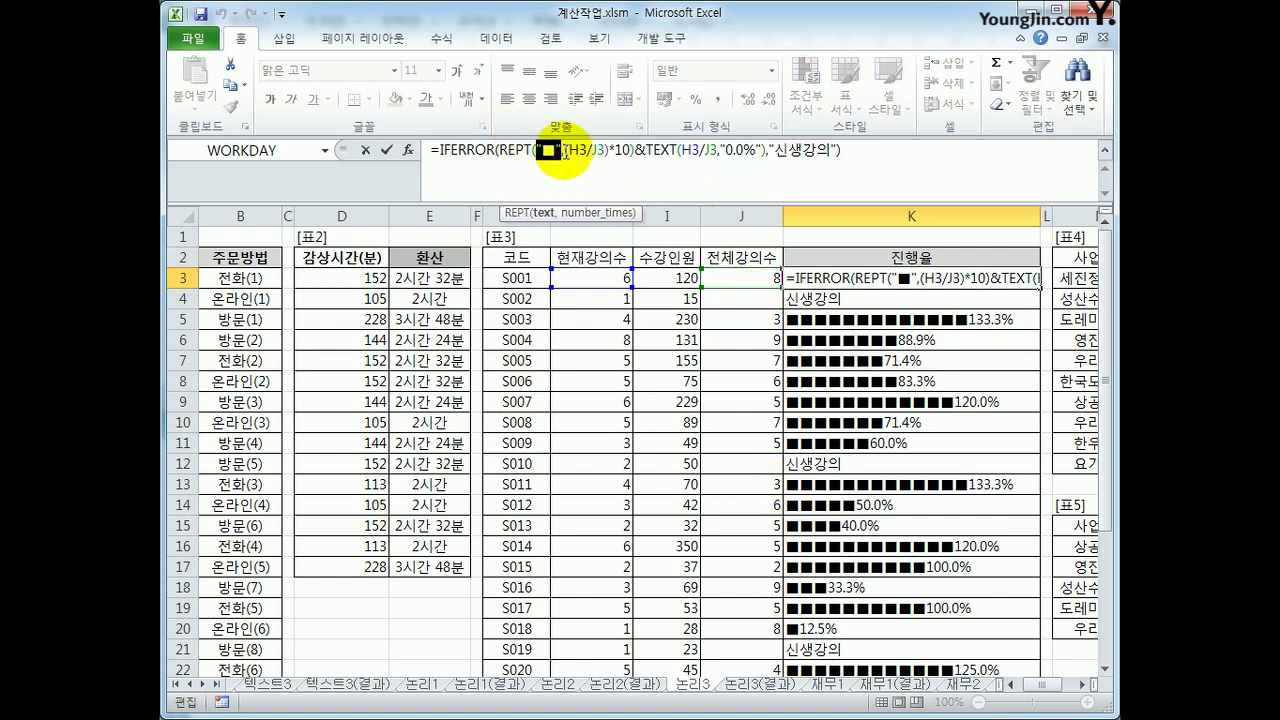
pyautogui.moveTo(565, 150); pyautogui.dragTo(607, 150)
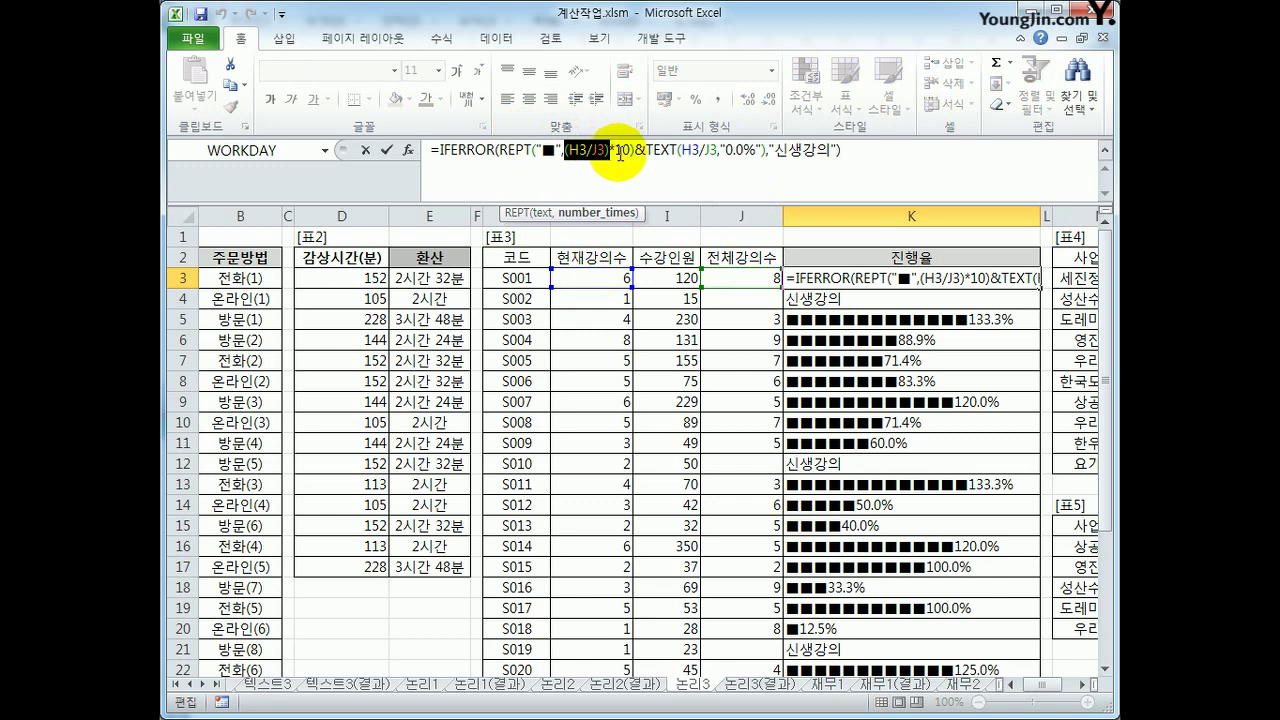
pyautogui.moveTo(611, 150); pyautogui.dragTo(624, 154)
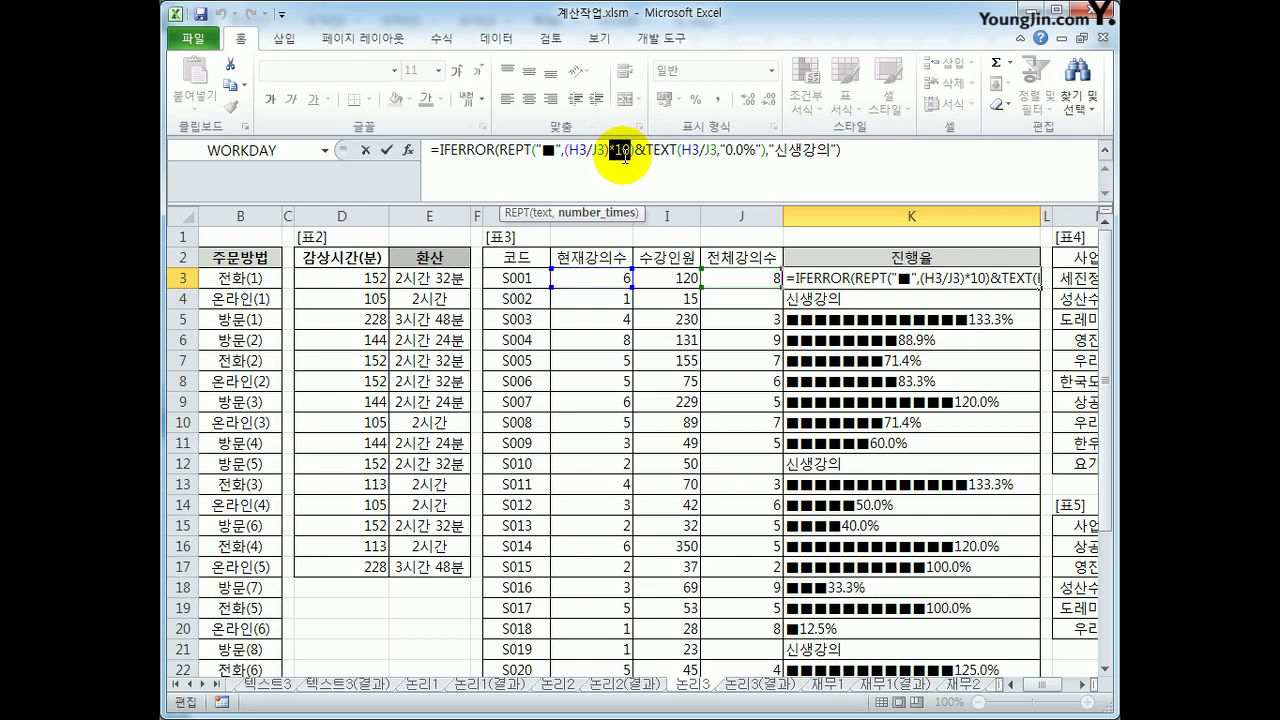
pyautogui.hotkey('ctrl', 'Return')
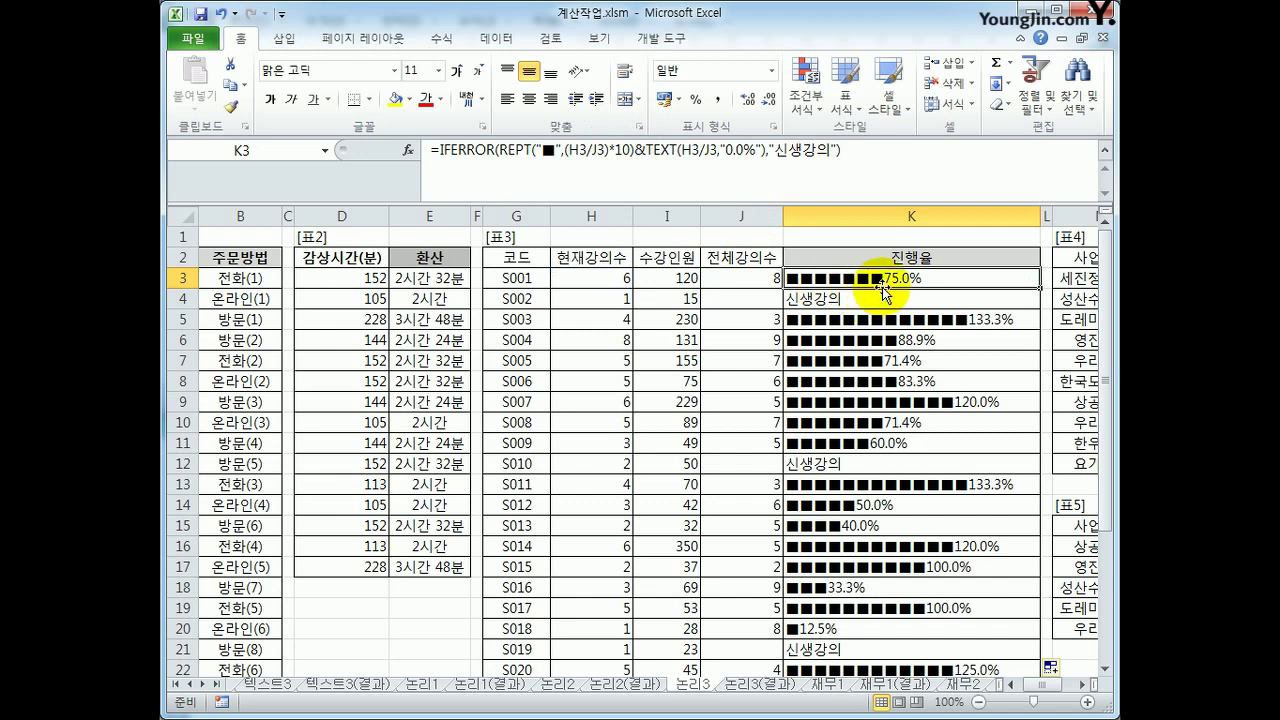
# Examine [표4]'s 사업자명 and empty 사업자번호 columns against the 사업자명 and 사업자번호 entries in [표5]
pyautogui.click(1084, 686)
pyautogui.click(1084, 686)
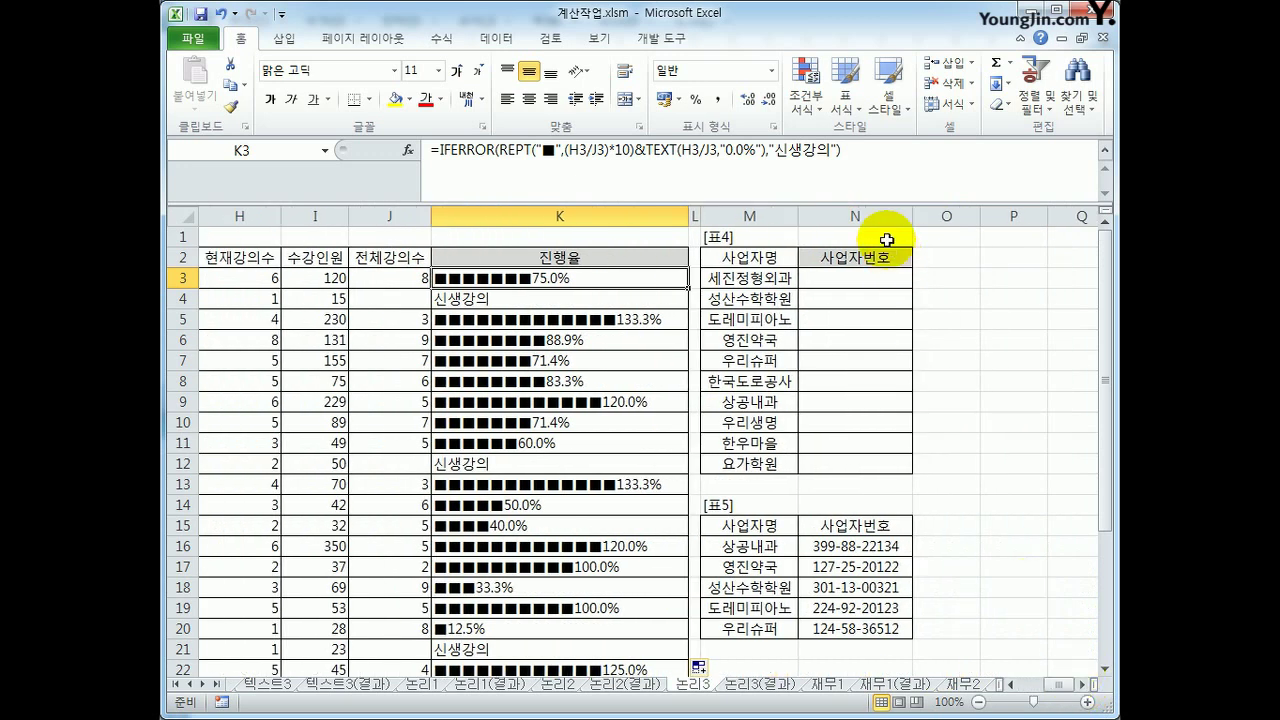
pyautogui.click(881, 277)
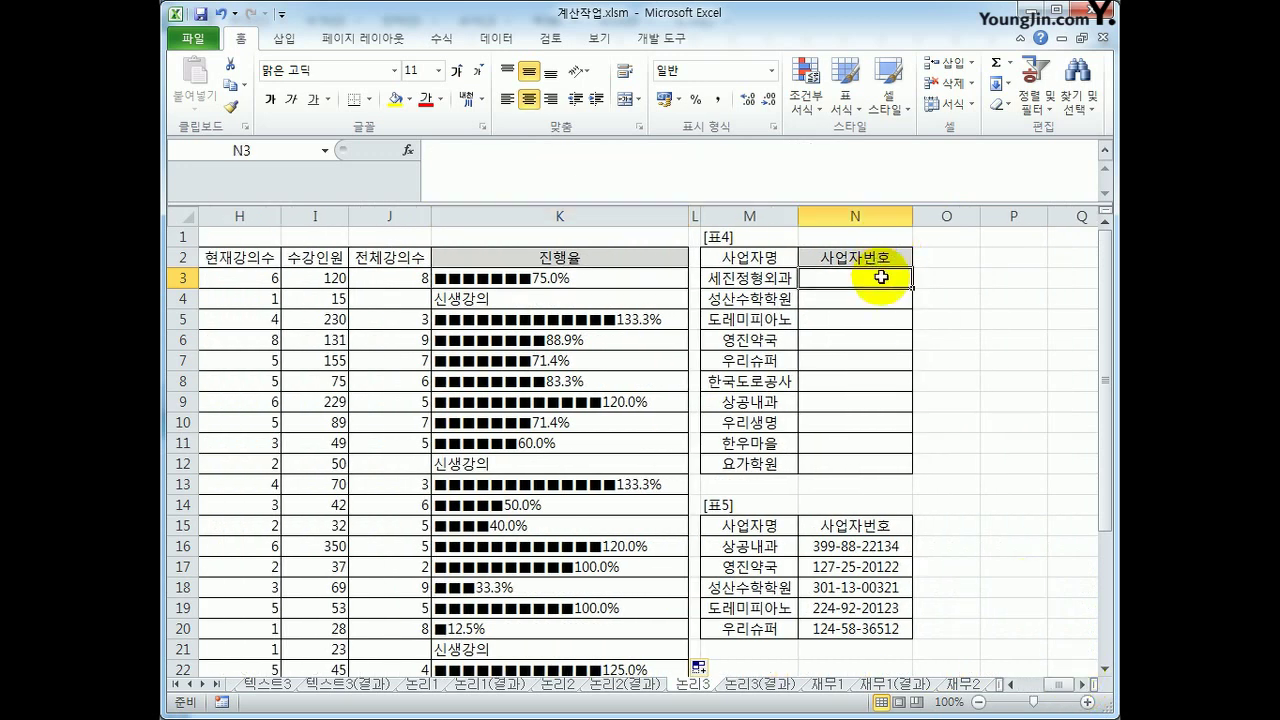
pyautogui.moveTo(745, 278); pyautogui.dragTo(728, 478)
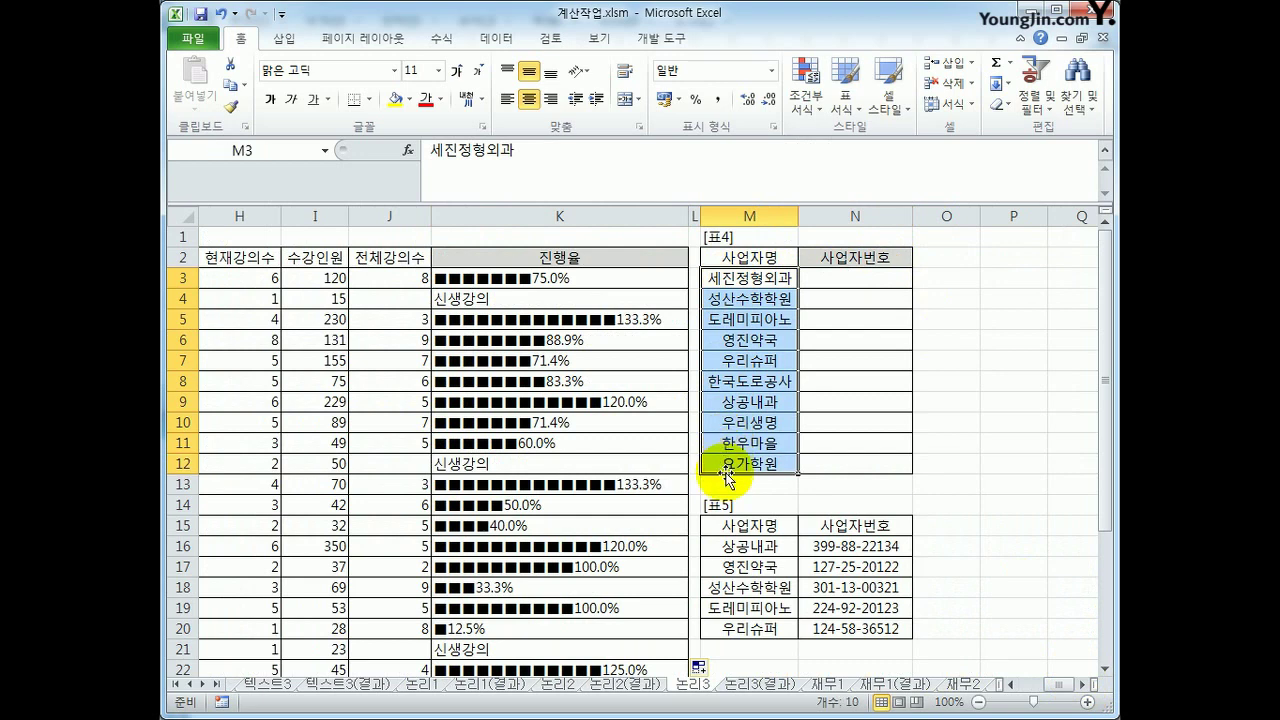
pyautogui.moveTo(749, 525); pyautogui.dragTo(848, 628)
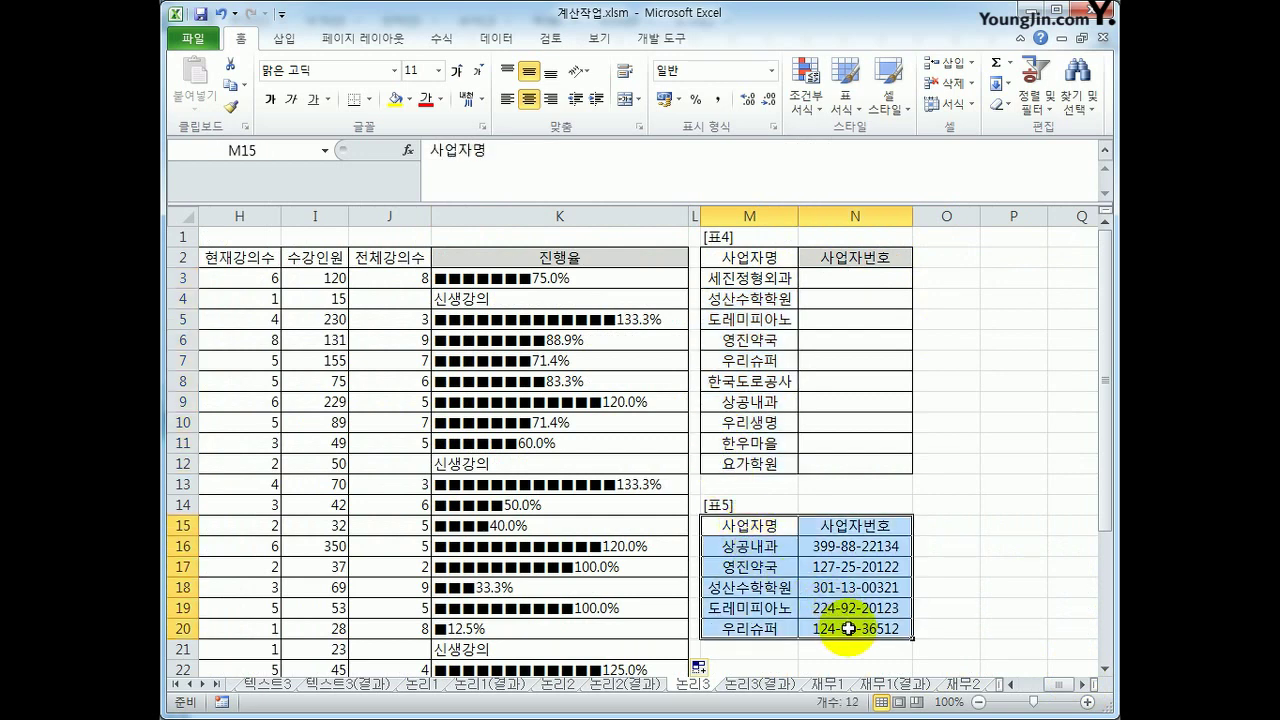
pyautogui.click(843, 279)
pyautogui.moveTo(843, 279); pyautogui.dragTo(855, 464)
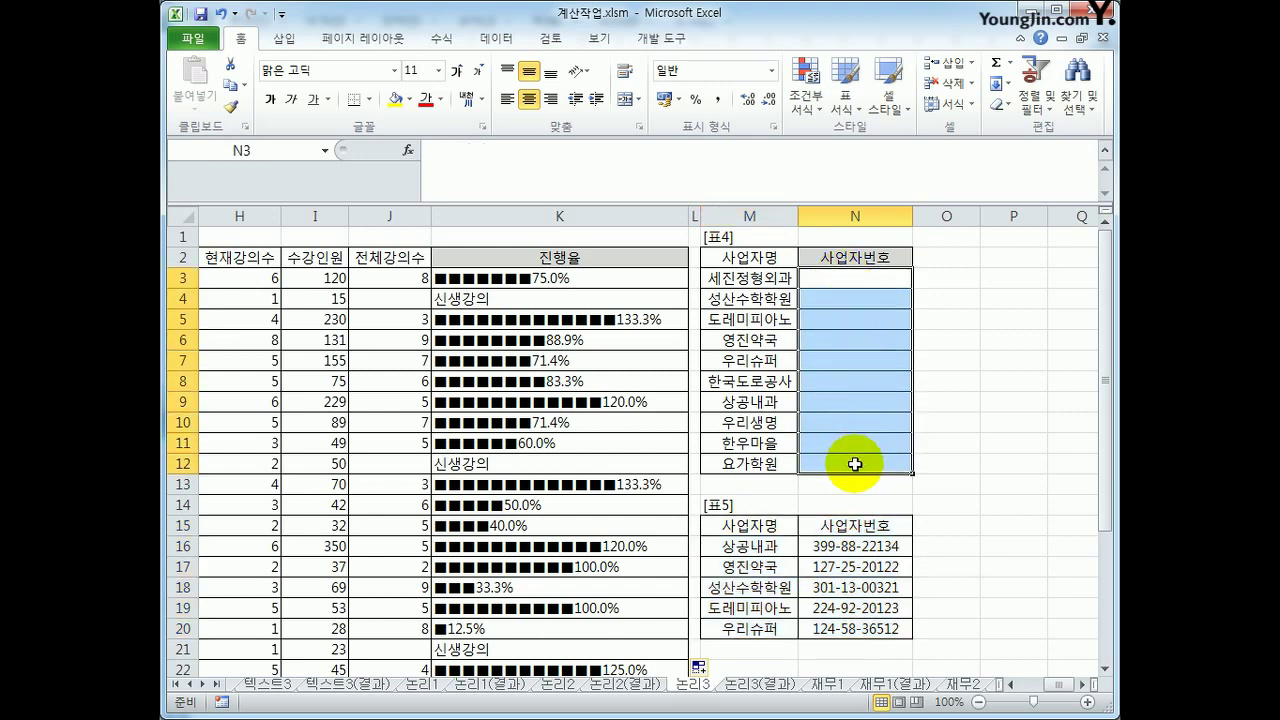
pyautogui.click(780, 298)
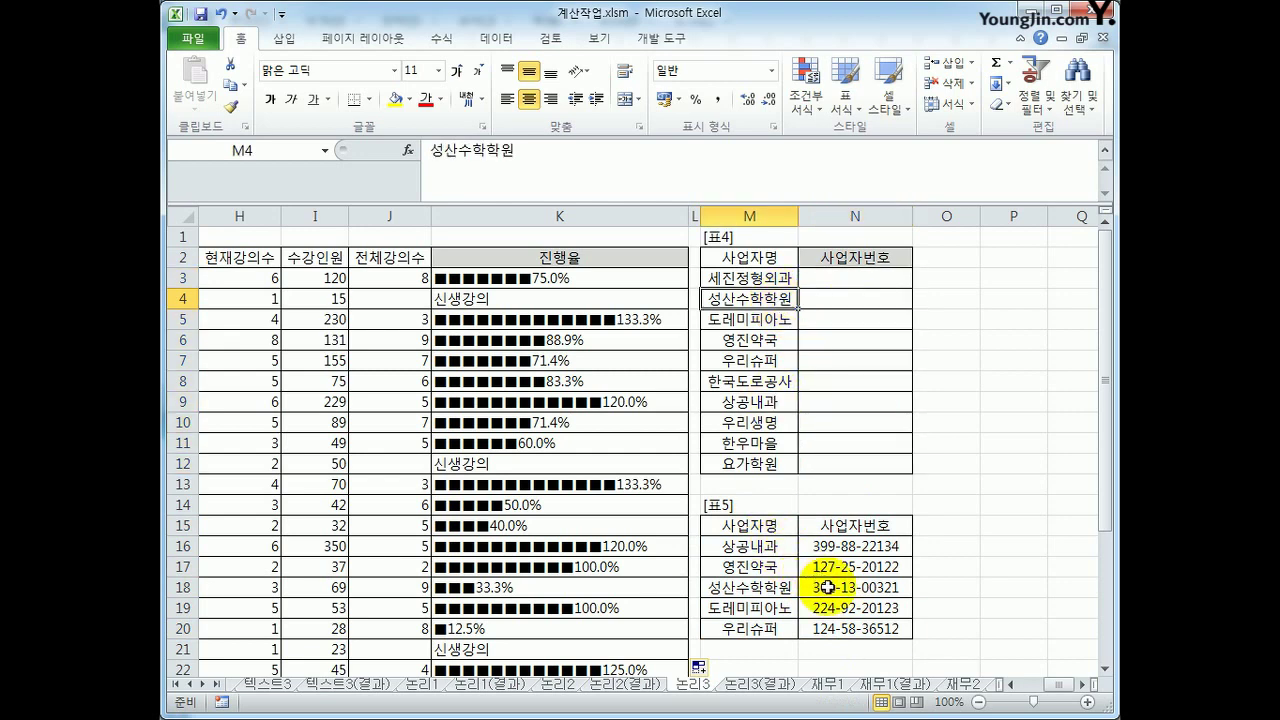
pyautogui.click(828, 587)
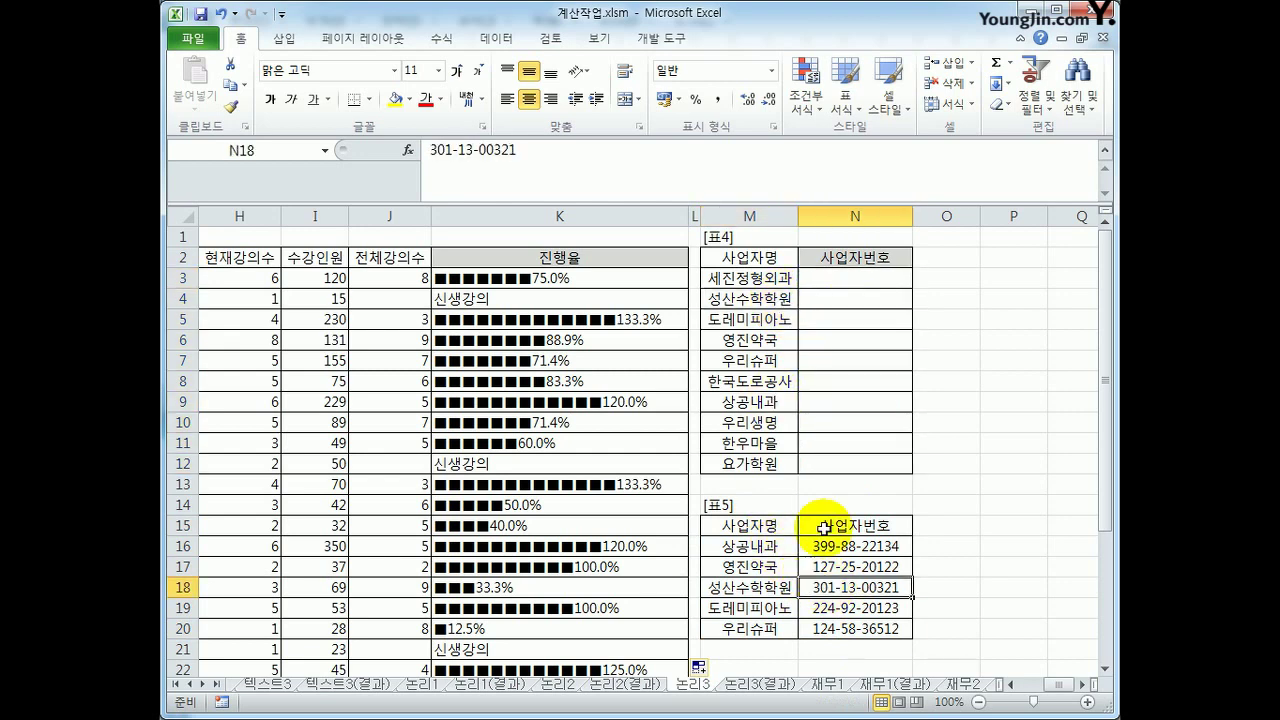
pyautogui.click(846, 603)
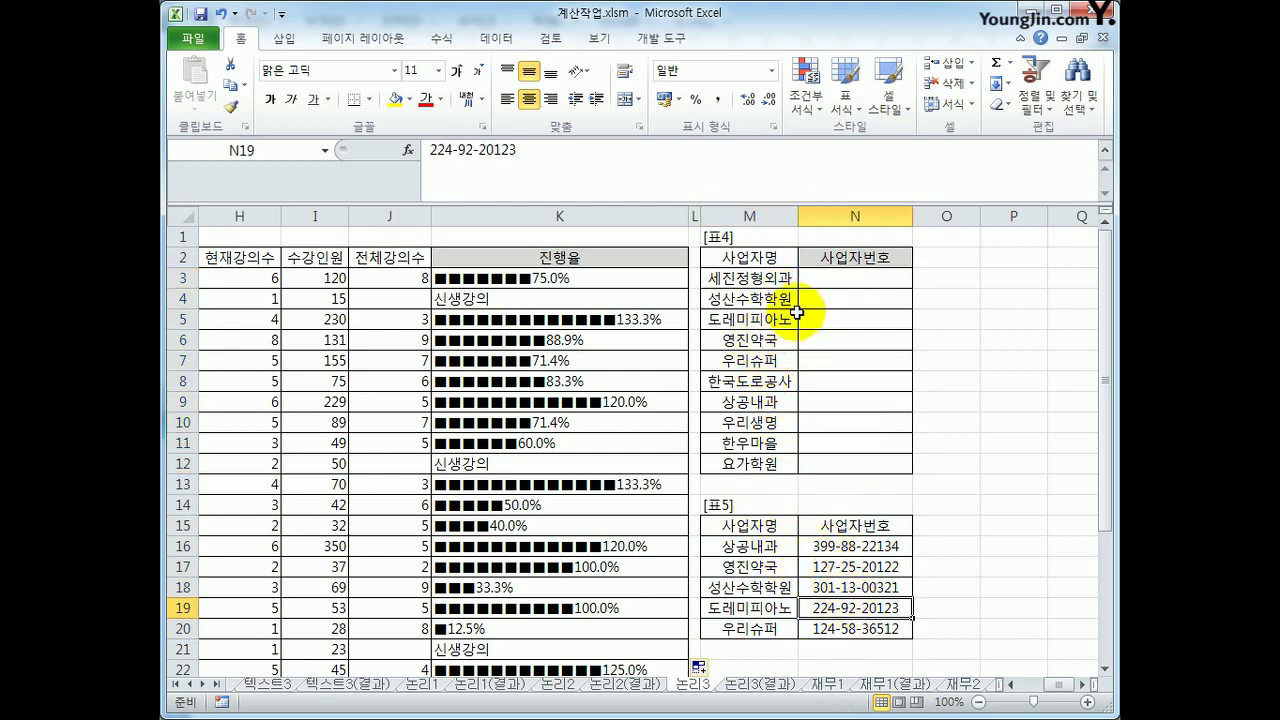
pyautogui.click(785, 278)
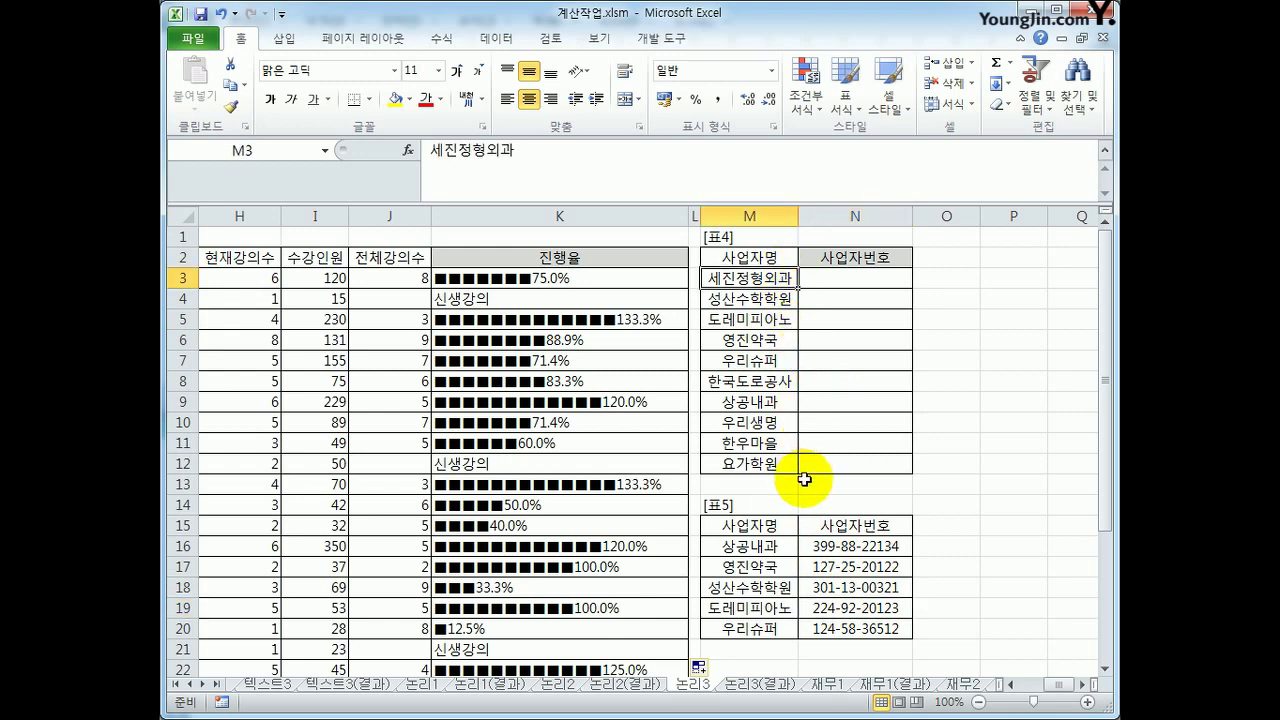
# Begin a VLOOKUP formula in N3 with M3 as the lookup value and the absolute range $M$16:$N$20 as the table
pyautogui.click(866, 281)
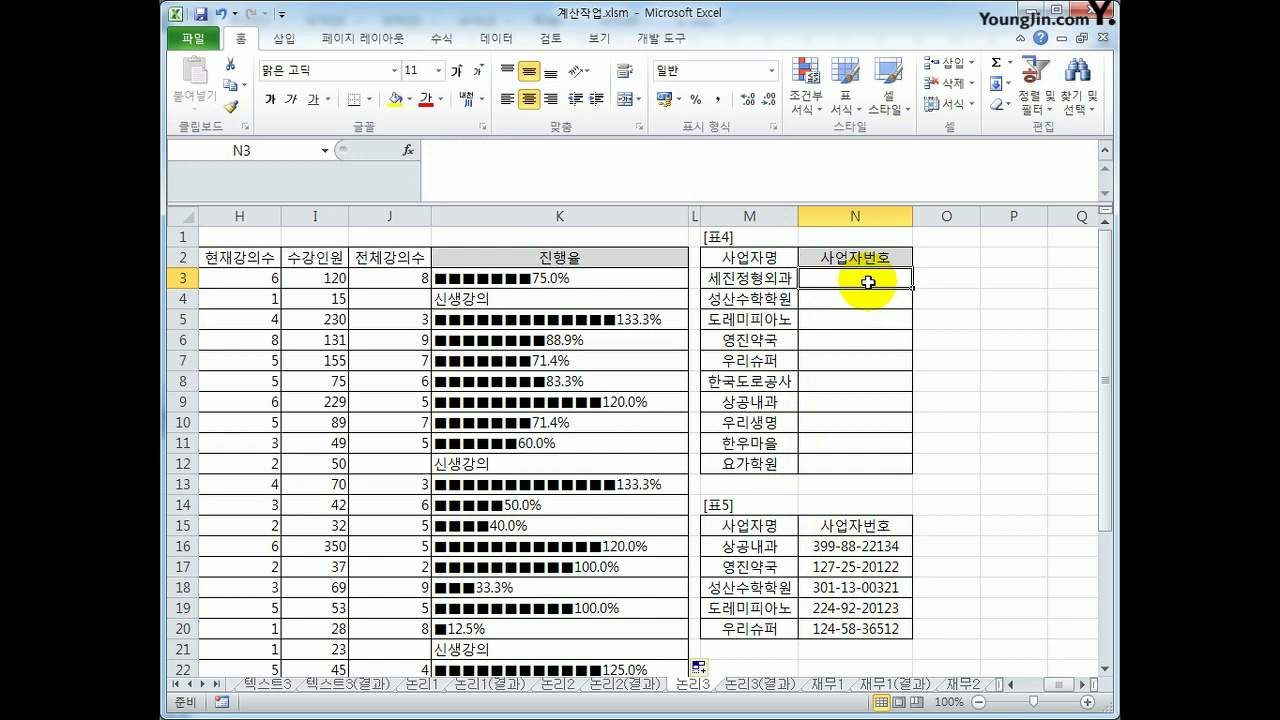
pyautogui.write('=')
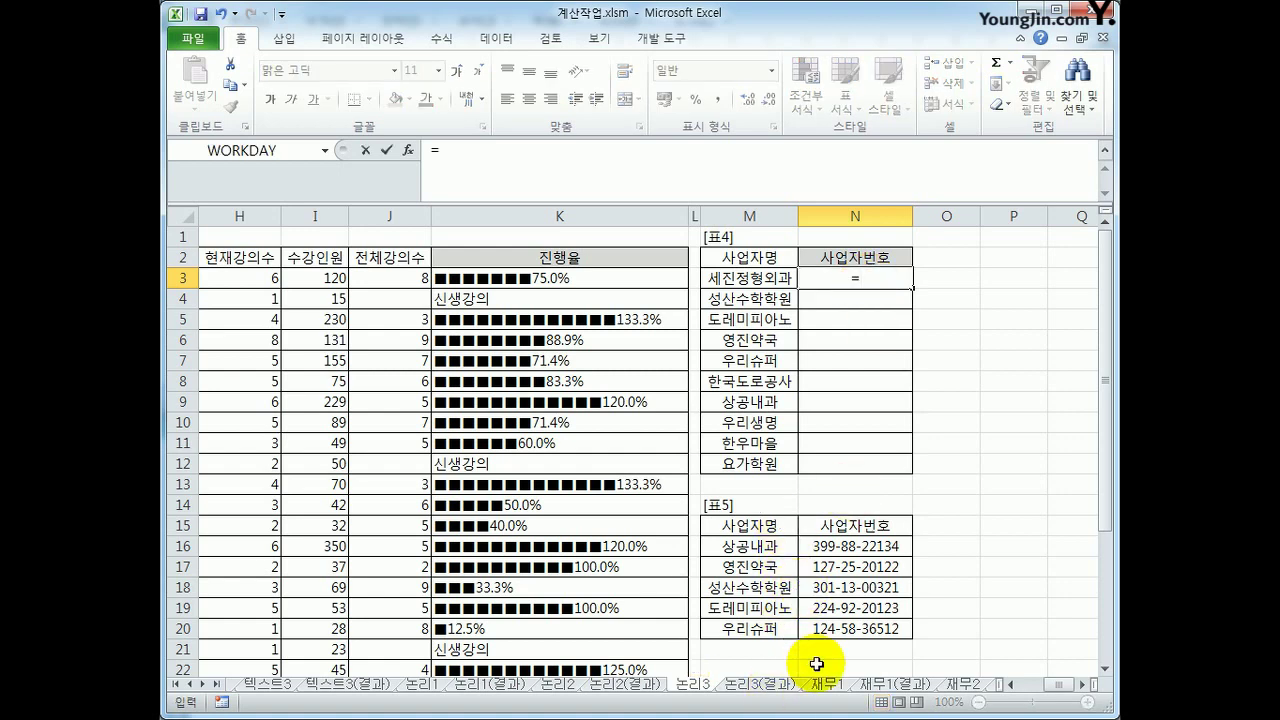
pyautogui.write('vl')
pyautogui.press('Tab')
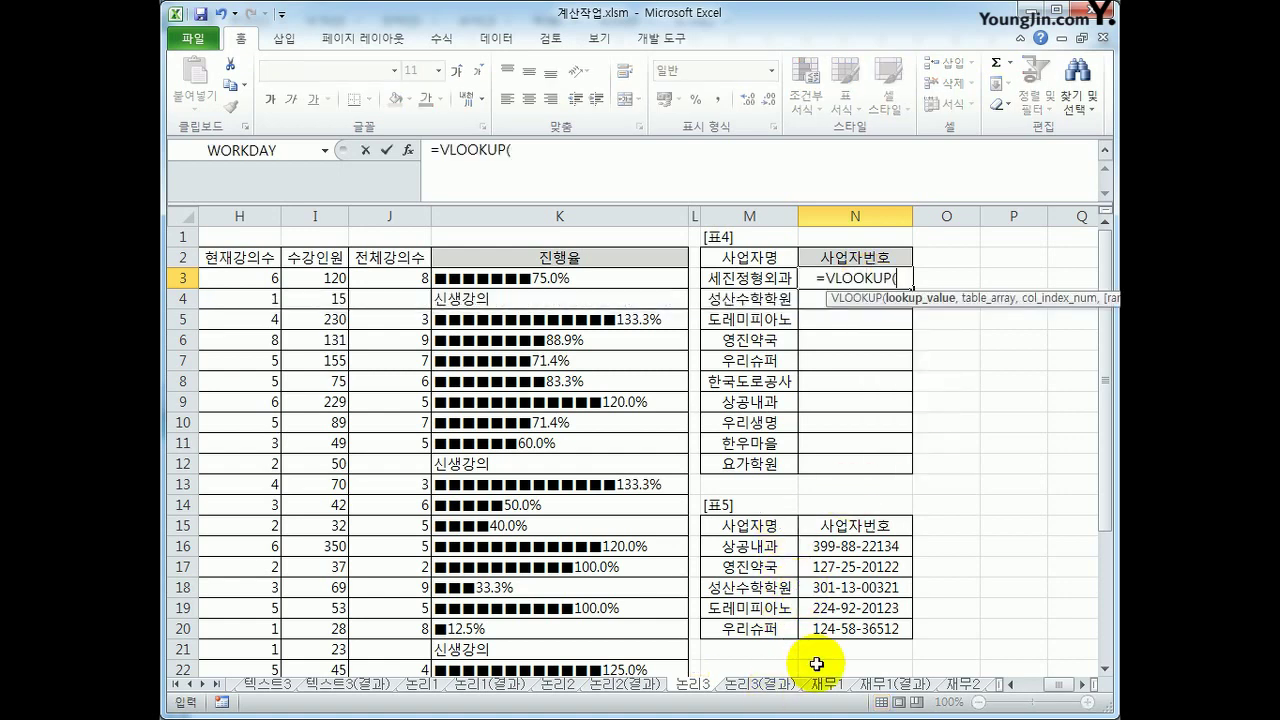
pyautogui.click(746, 283)
pyautogui.write(',')
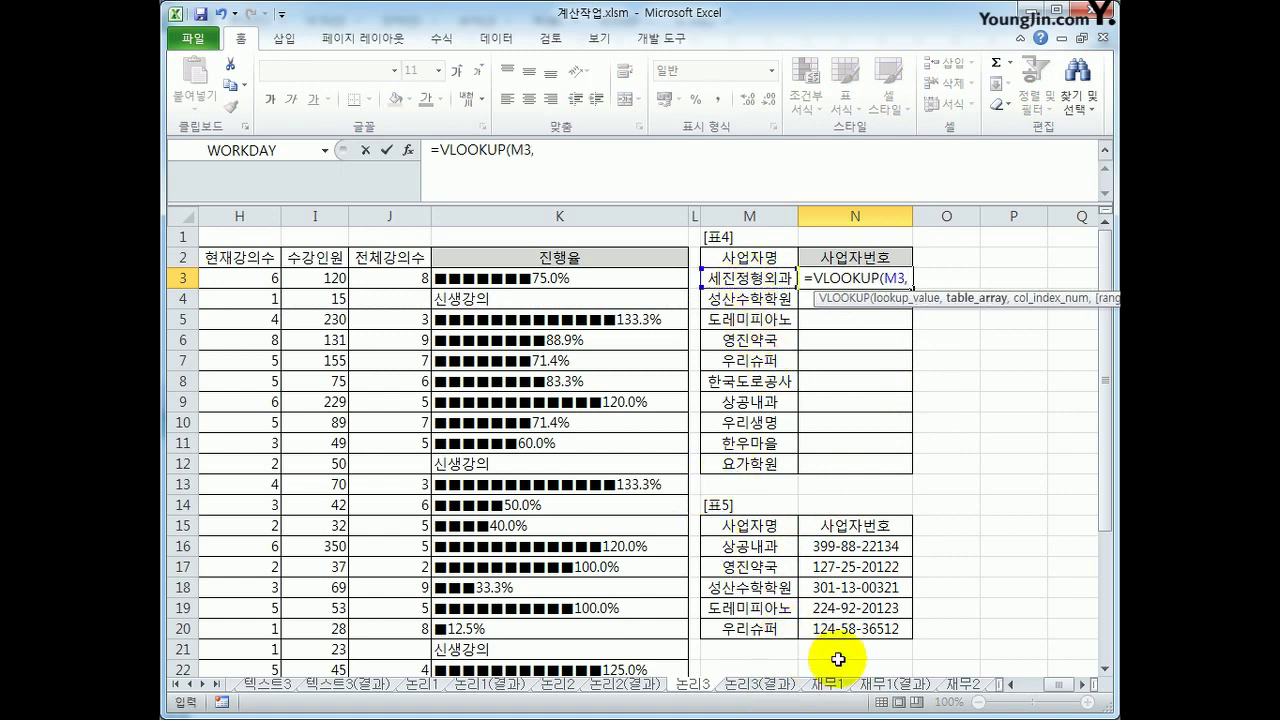
pyautogui.moveTo(750, 546); pyautogui.dragTo(826, 622)
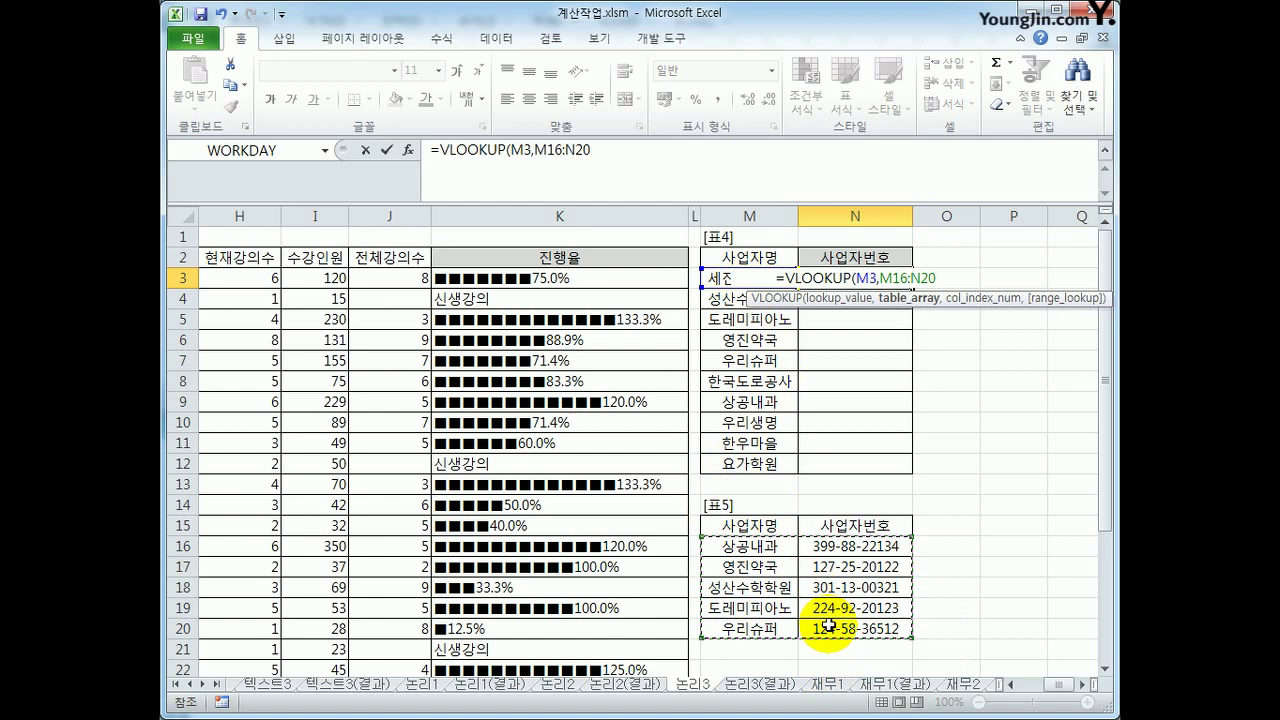
pyautogui.press('F4')
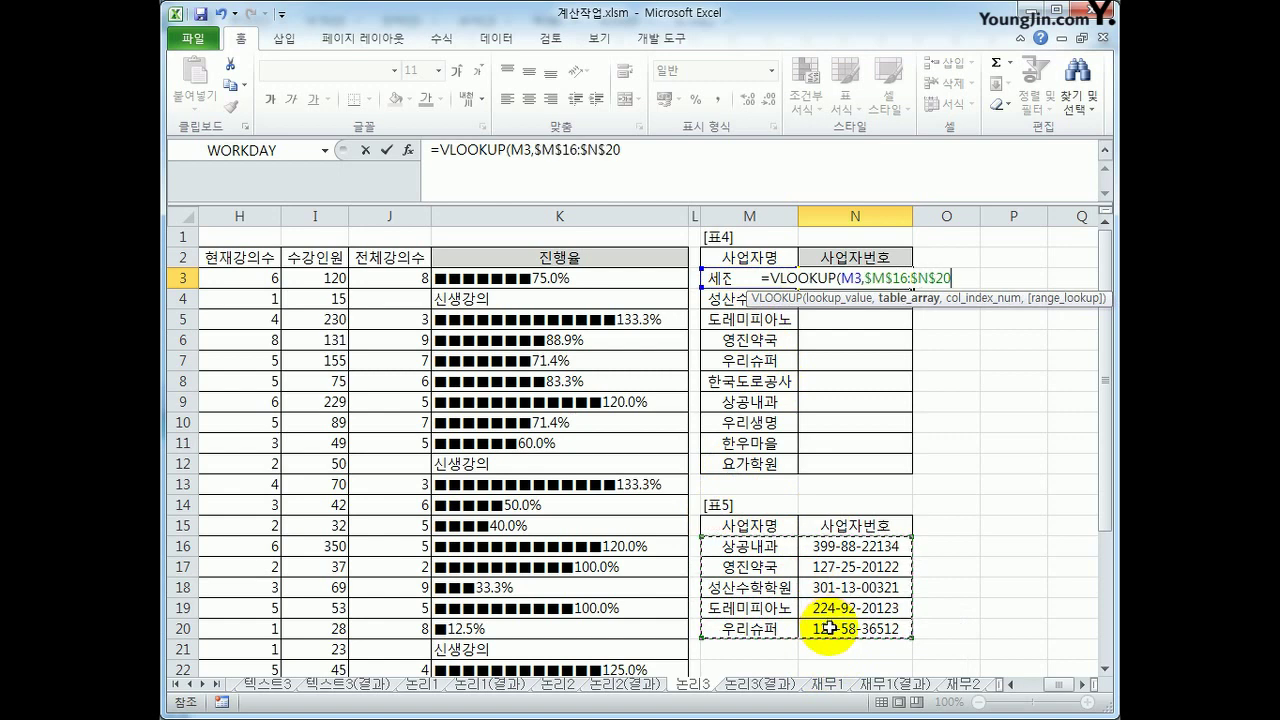
# Complete N3's VLOOKUP with column index 2 and exact match 0, and fill it down the 사업자번호 column to N12
pyautogui.write(',')
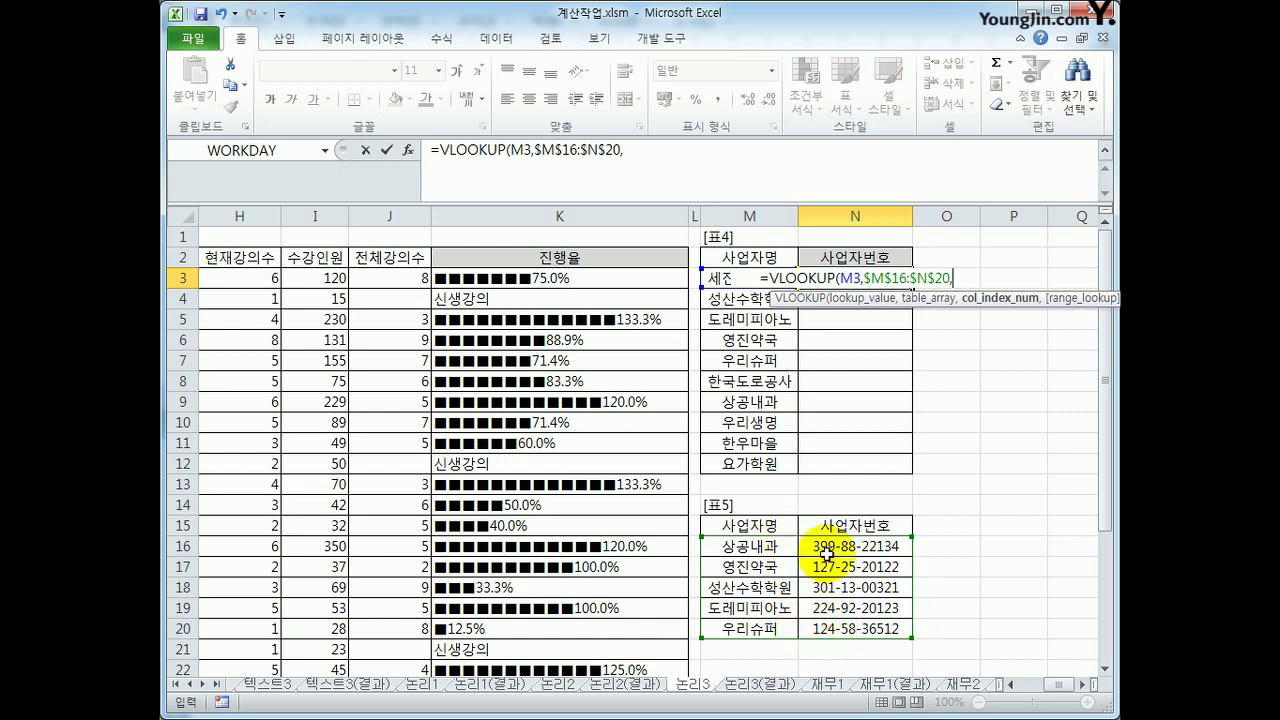
pyautogui.write('2')
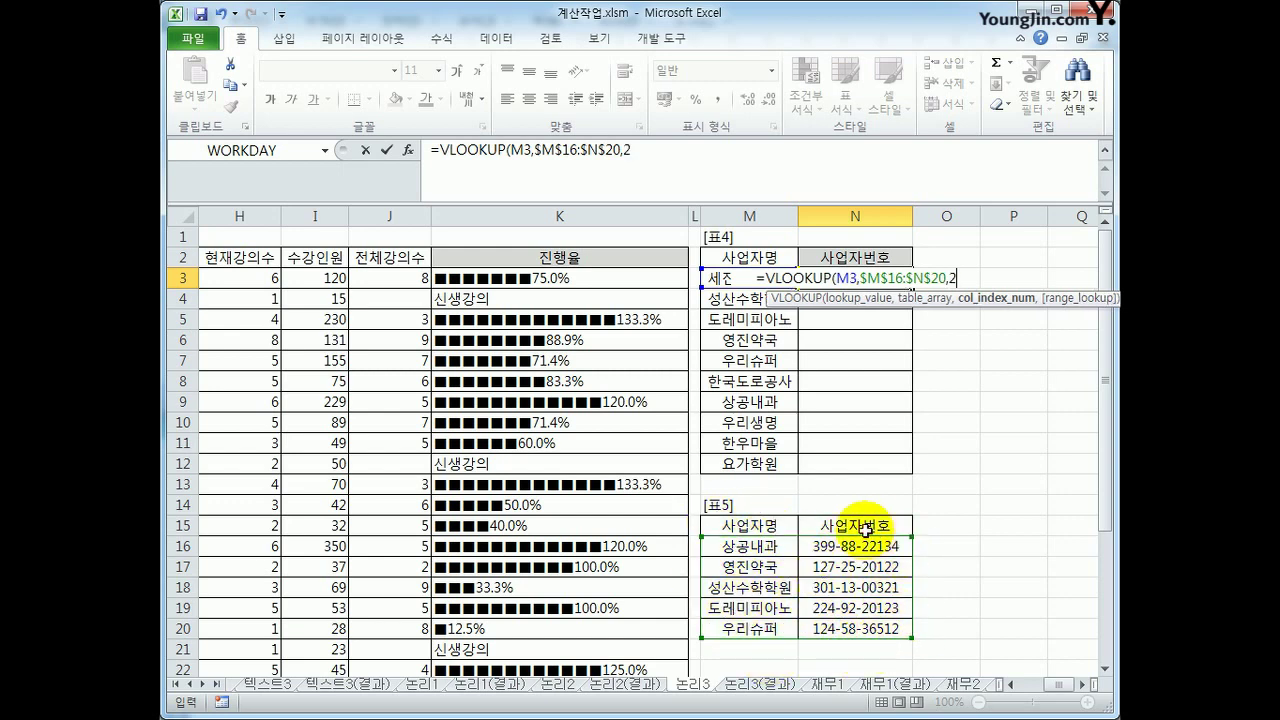
pyautogui.write(',0')
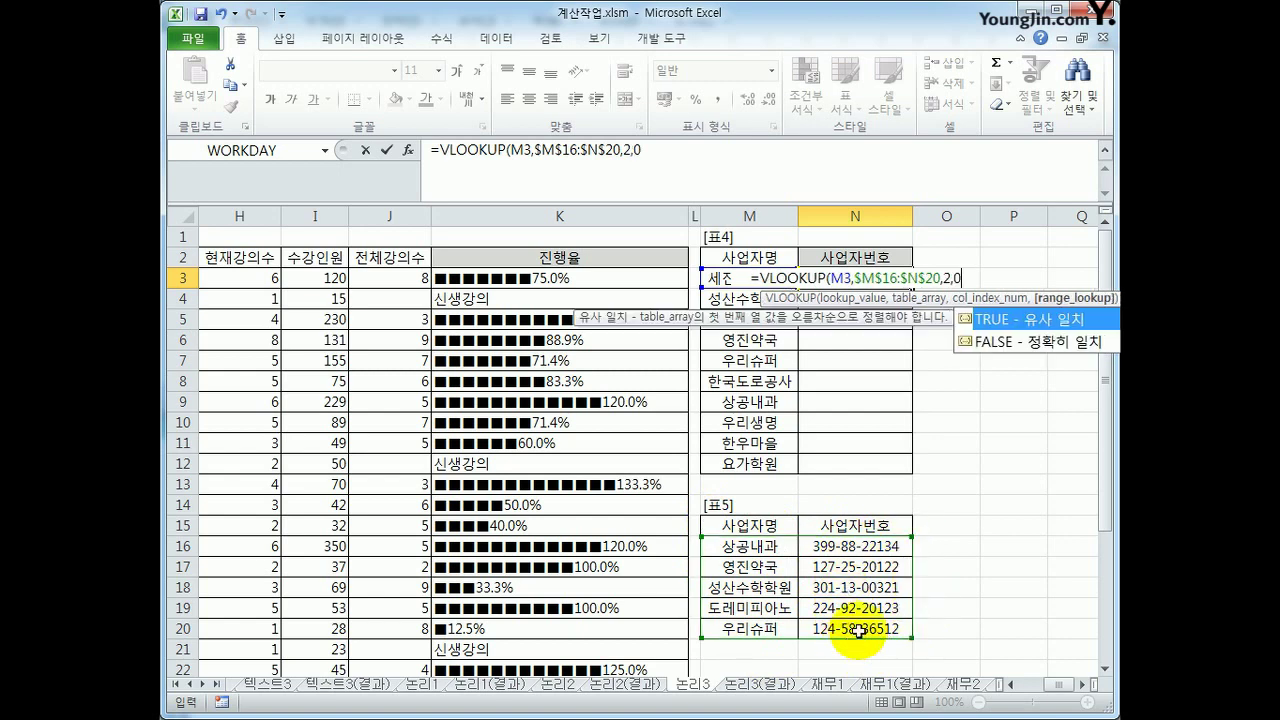
pyautogui.write(')')
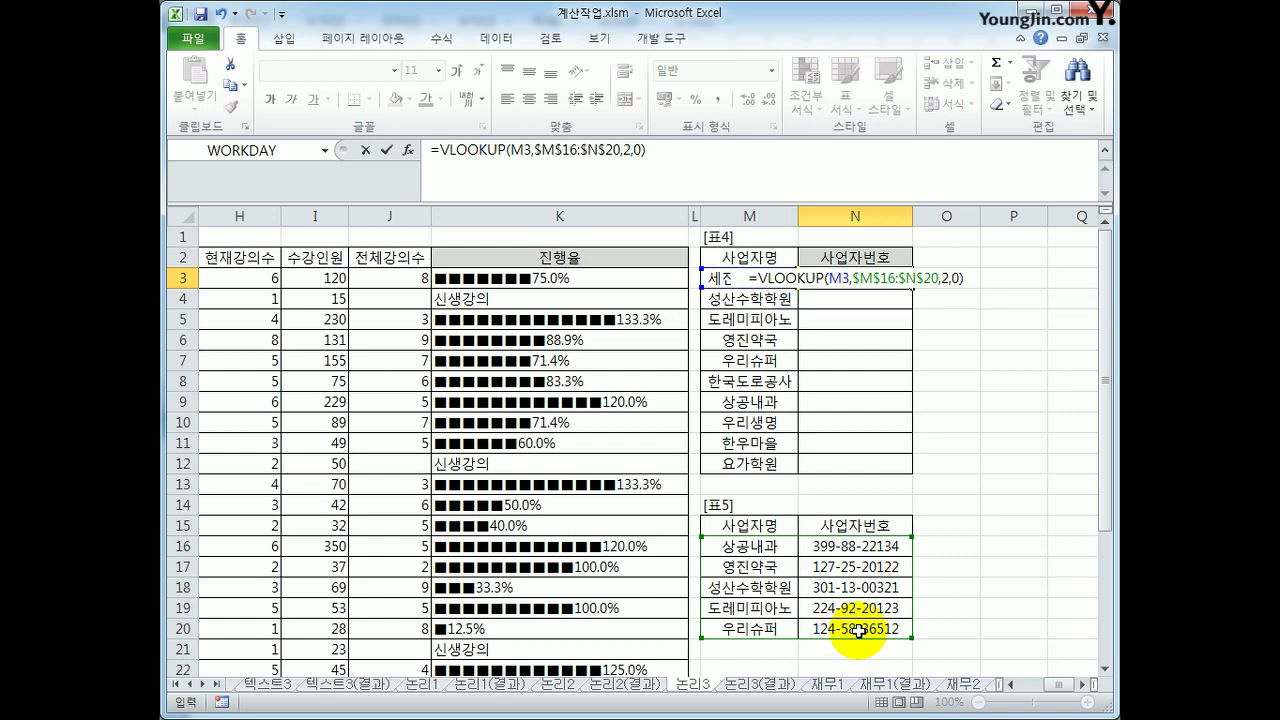
pyautogui.press('Return')
pyautogui.press('Up')
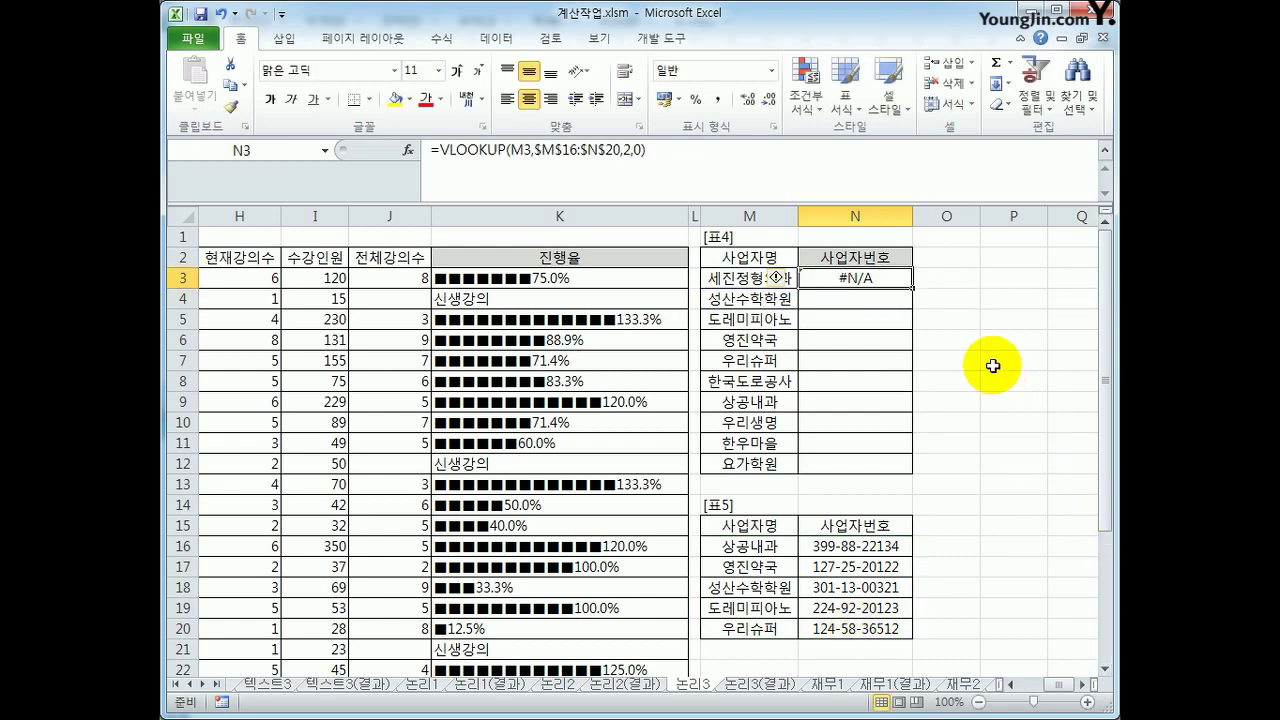
pyautogui.moveTo(910, 289); pyautogui.dragTo(900, 468)
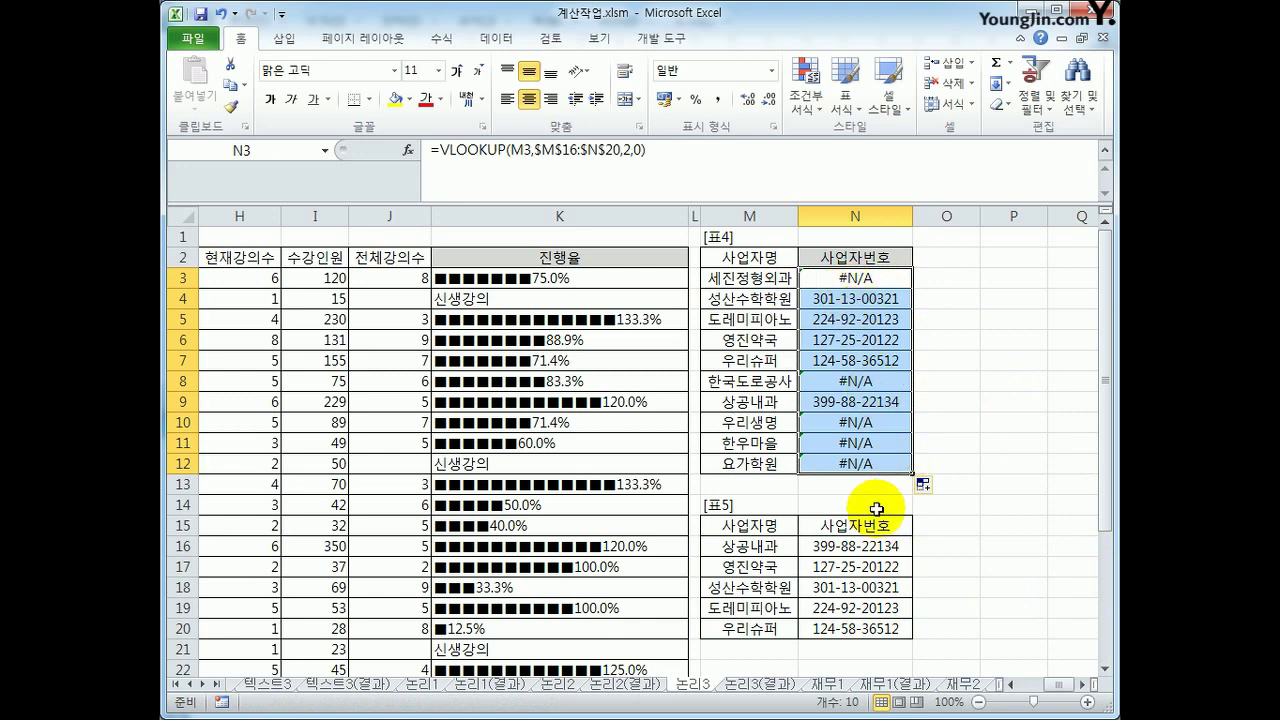
# Wrap N3's VLOOKUP in IFERROR with "" as the error value and refill the 사업자번호 column down to N12
pyautogui.click(853, 285)
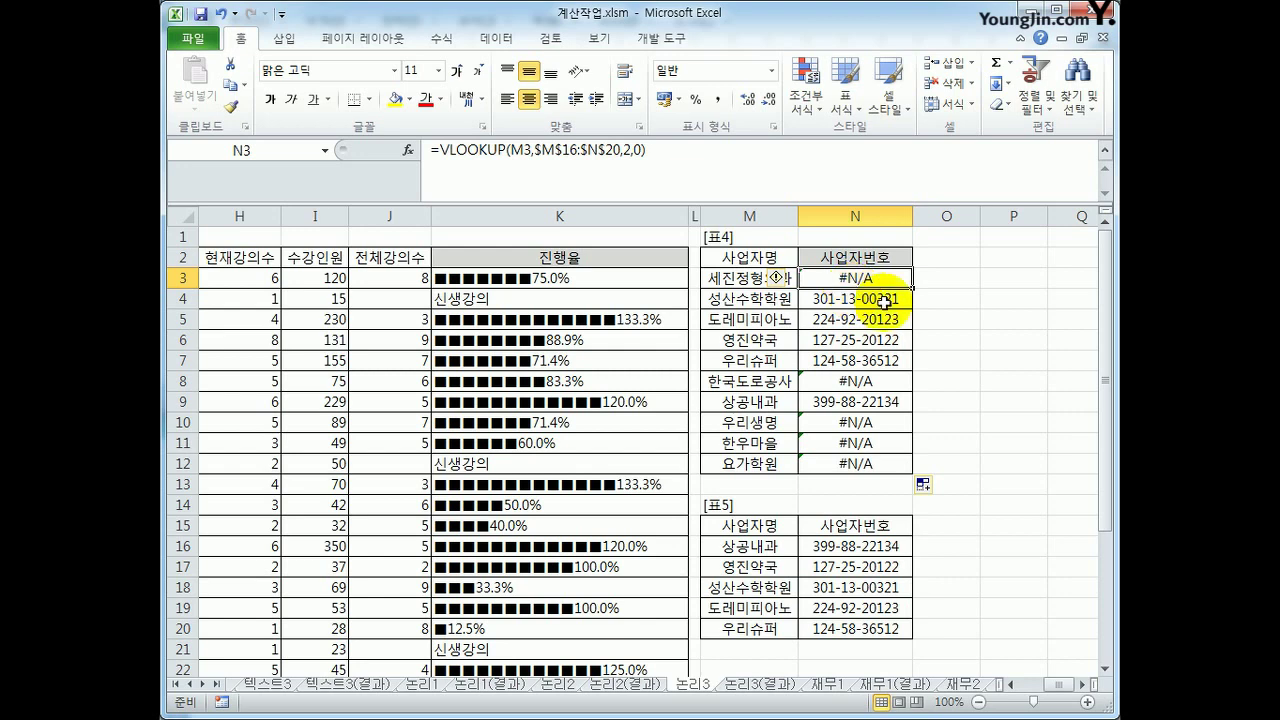
pyautogui.click(438, 152)
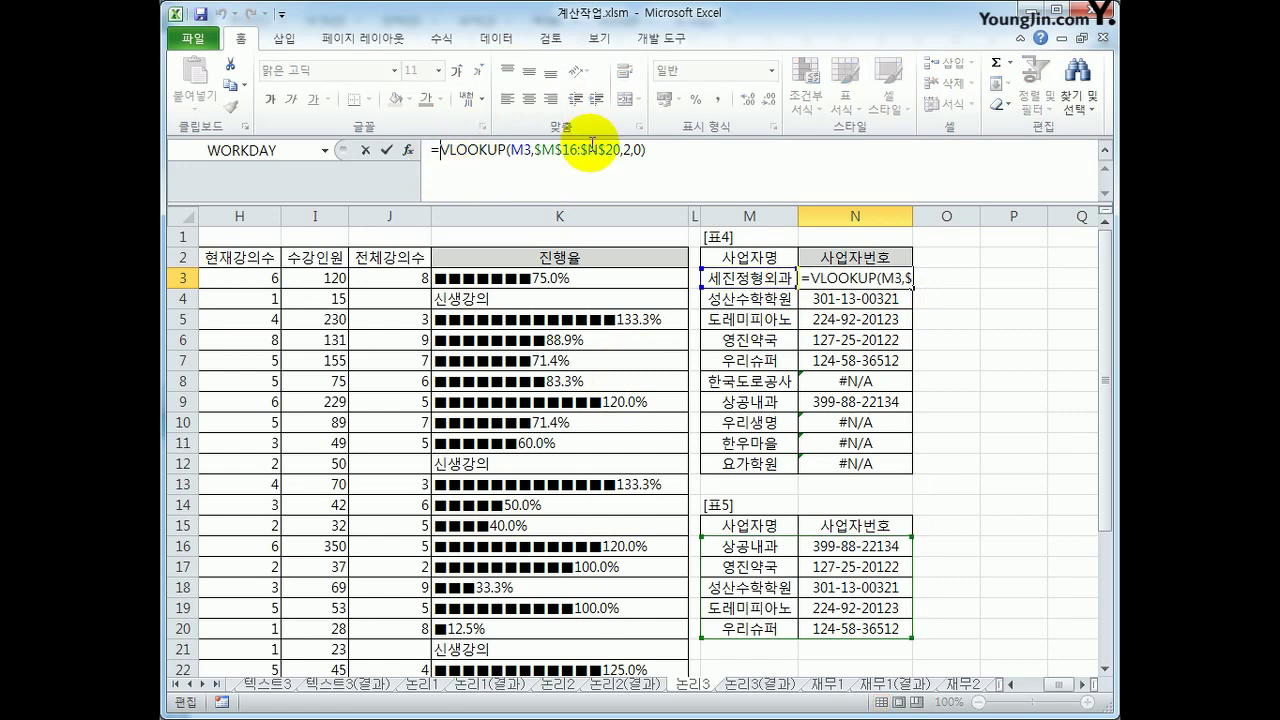
pyautogui.write('IFERROR(')
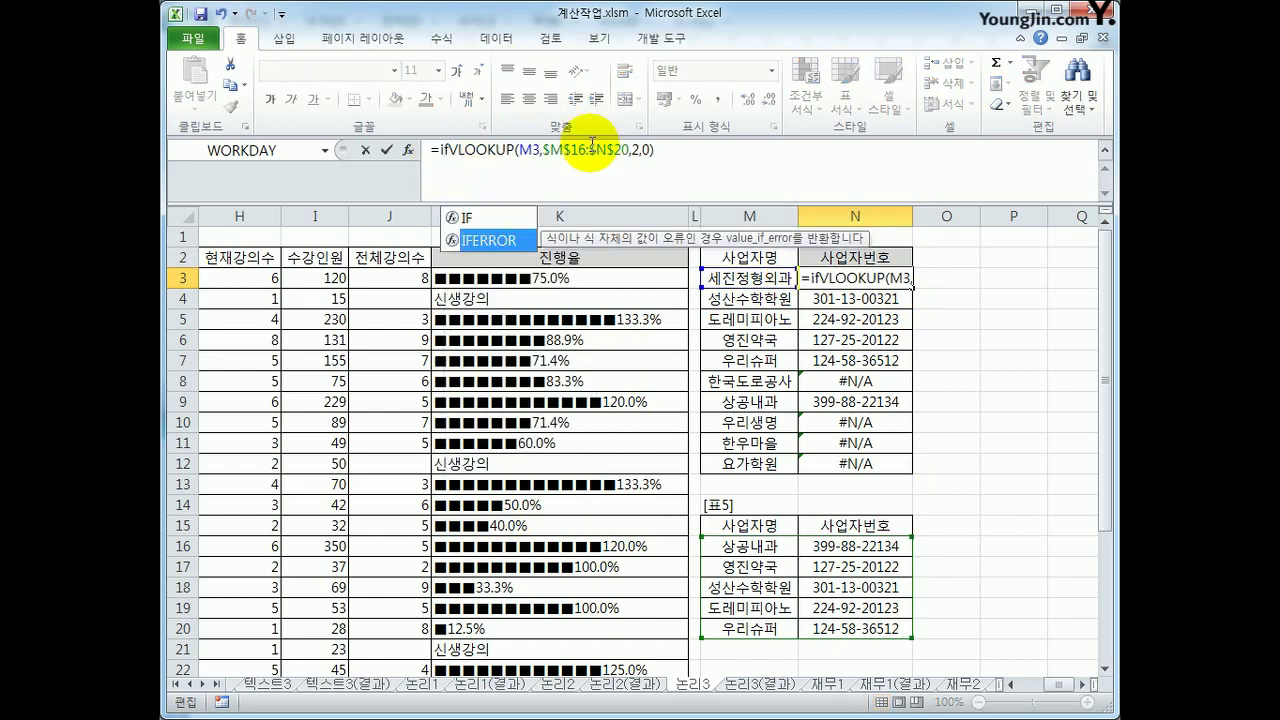
pyautogui.click(712, 158)
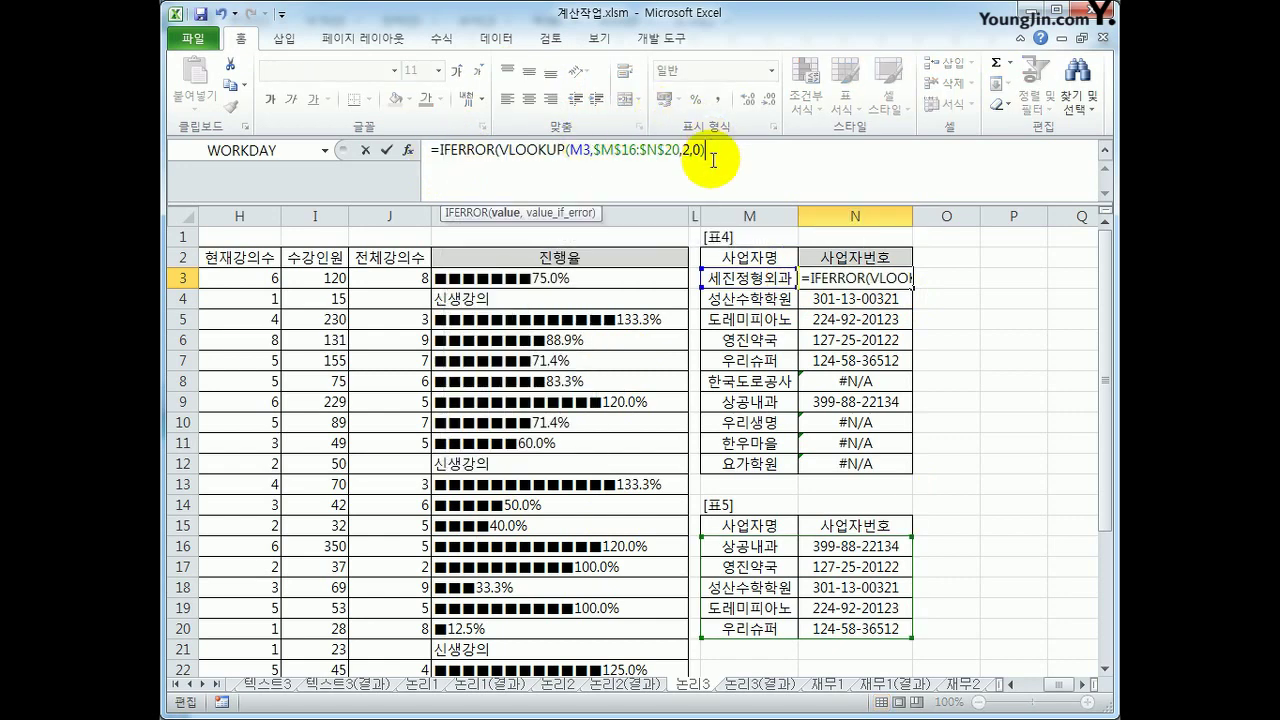
pyautogui.write(',')
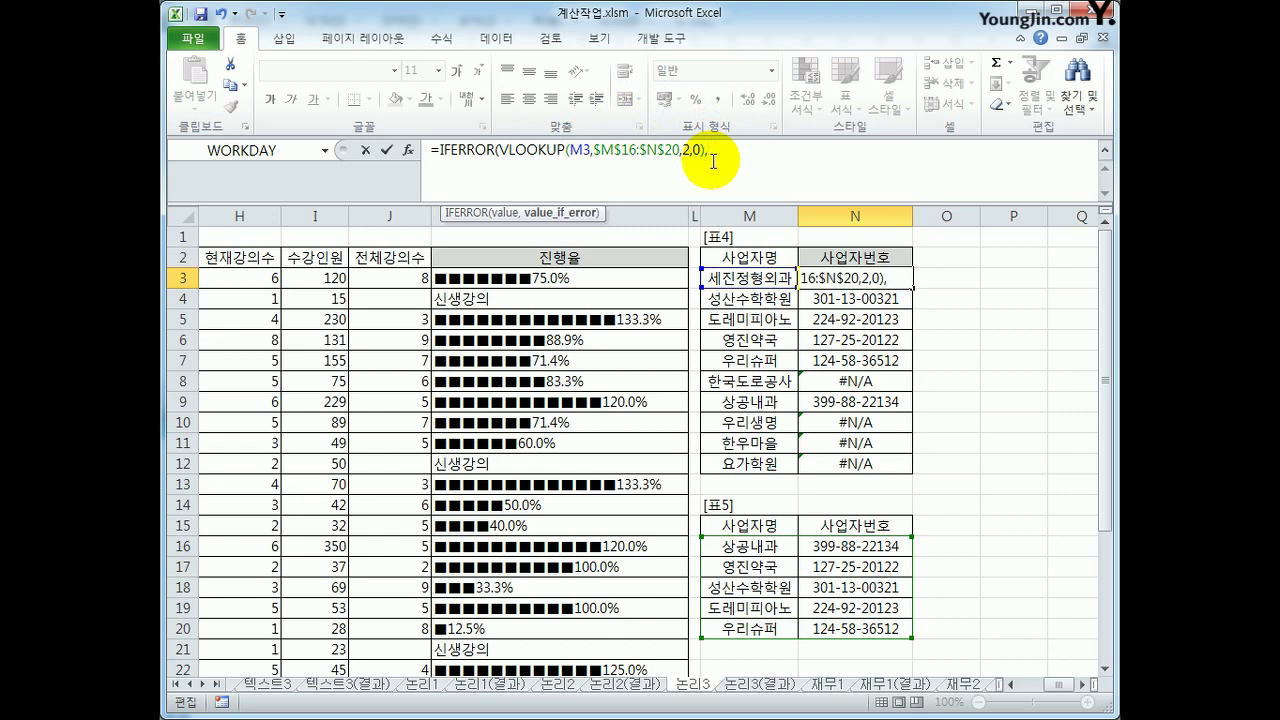
pyautogui.write('""')
pyautogui.press('Return')
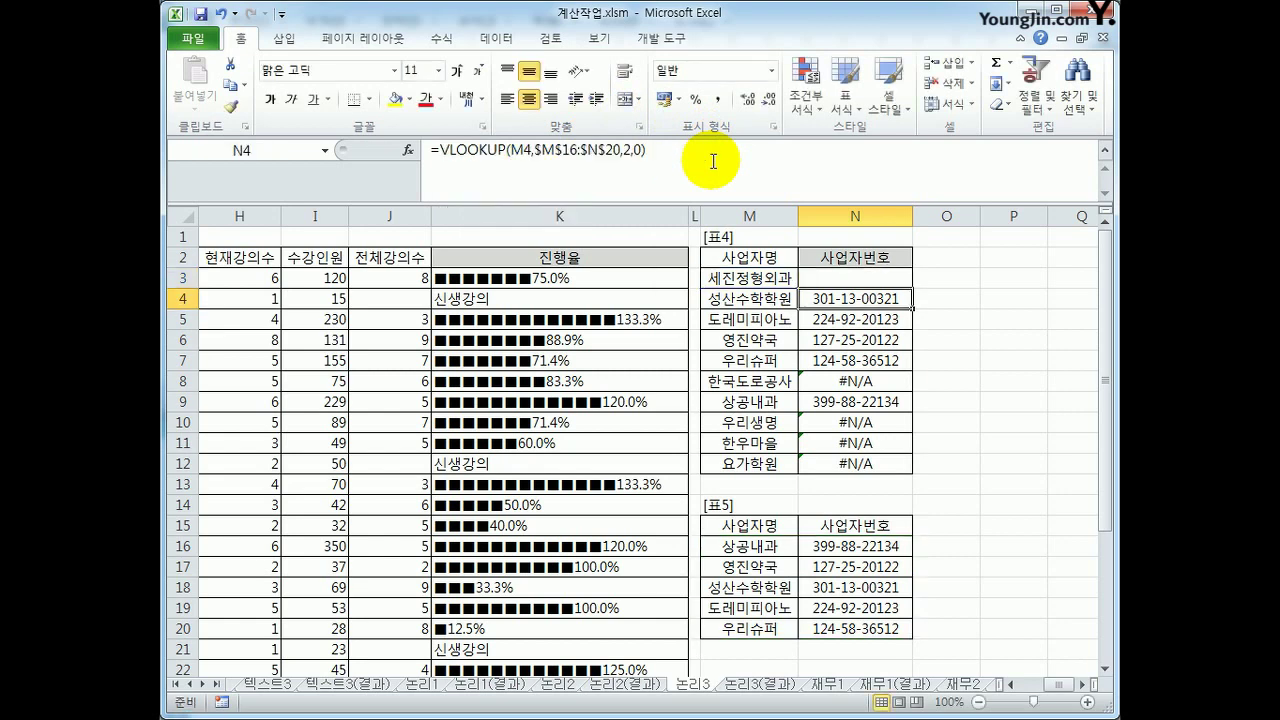
pyautogui.press('Up')
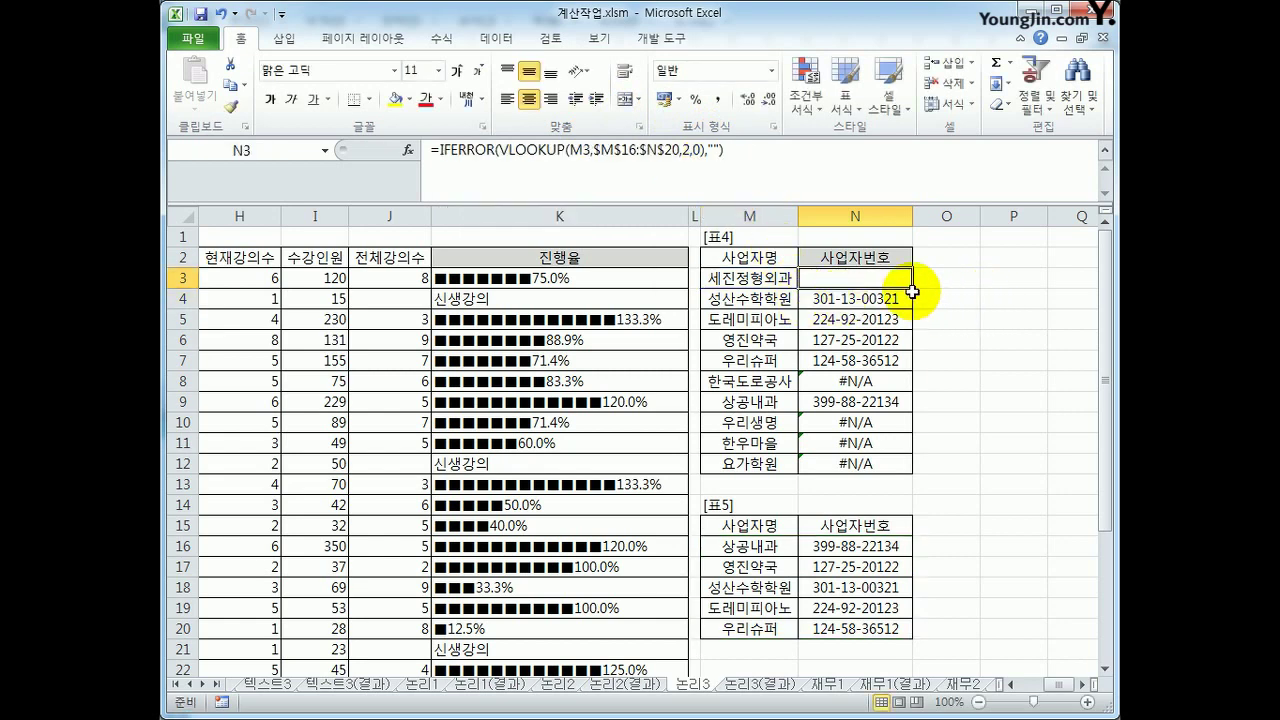
pyautogui.moveTo(911, 288); pyautogui.dragTo(893, 482)
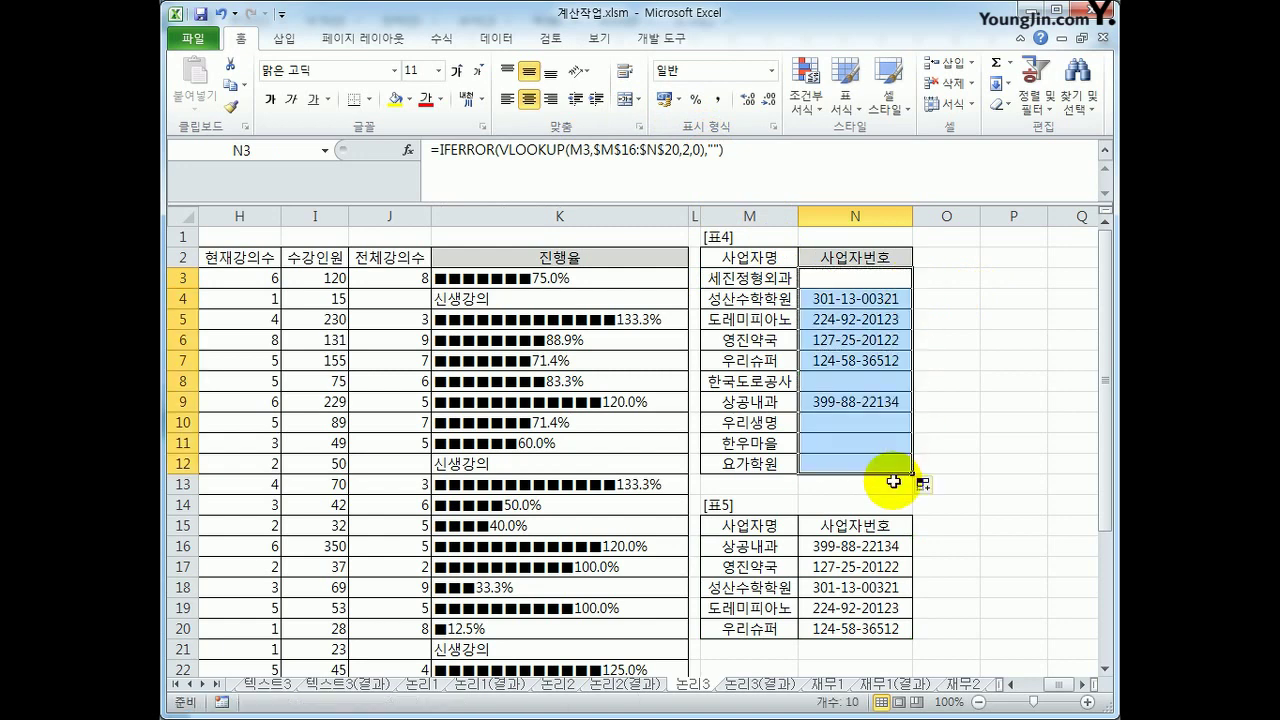
# Check the filled 사업자번호 cells in [표4] against the 사업자번호 entries in [표5]
pyautogui.click(852, 319)
pyautogui.click(855, 381)
pyautogui.click(862, 422)
pyautogui.click(869, 444)
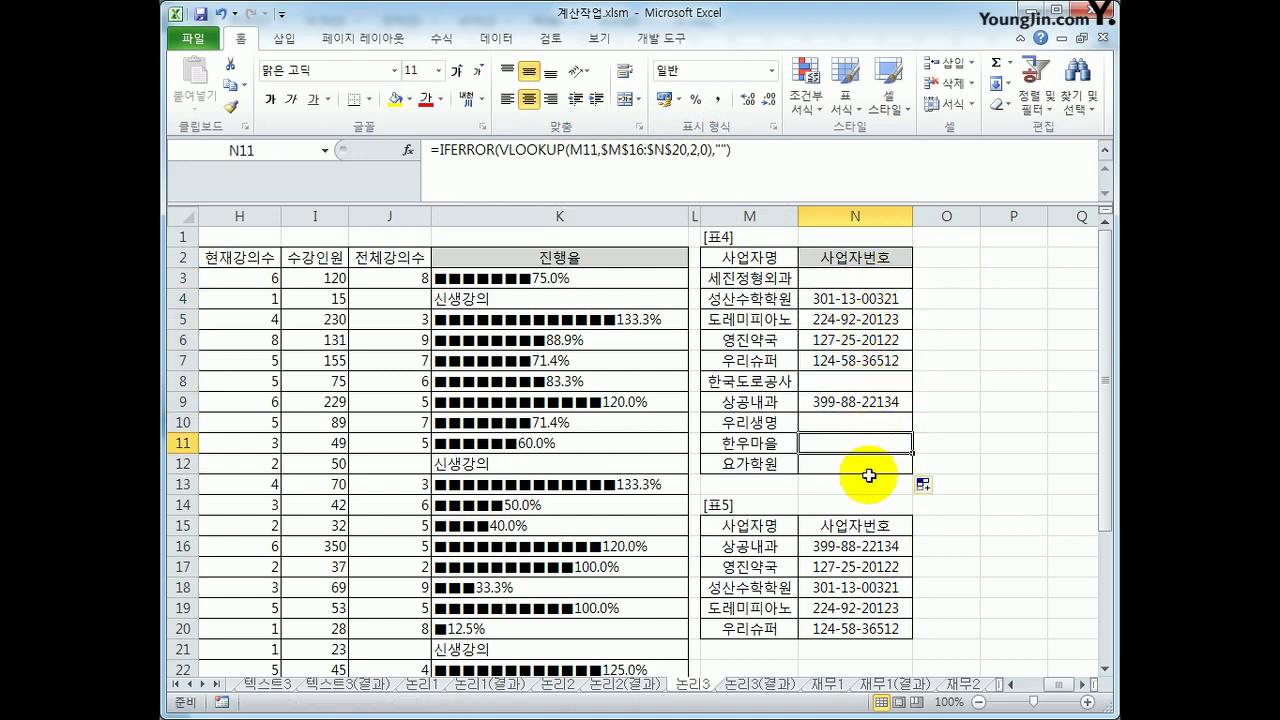
pyautogui.click(869, 464)
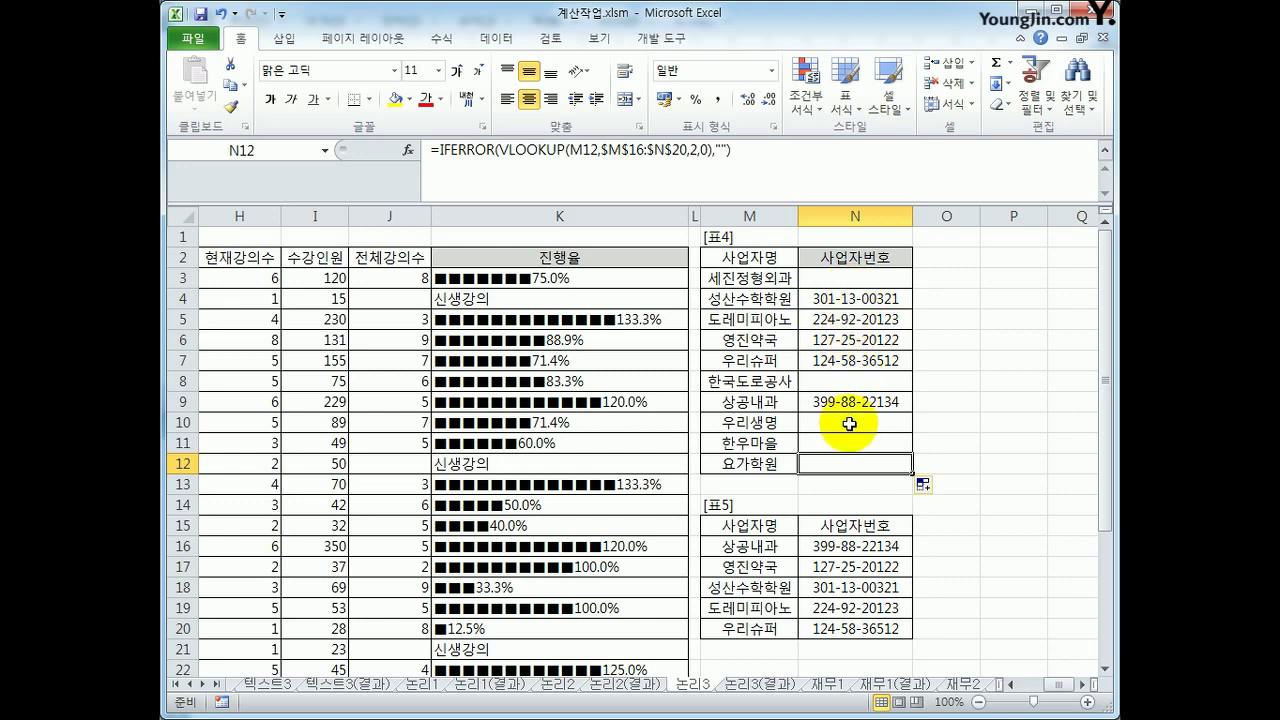
pyautogui.click(845, 278)
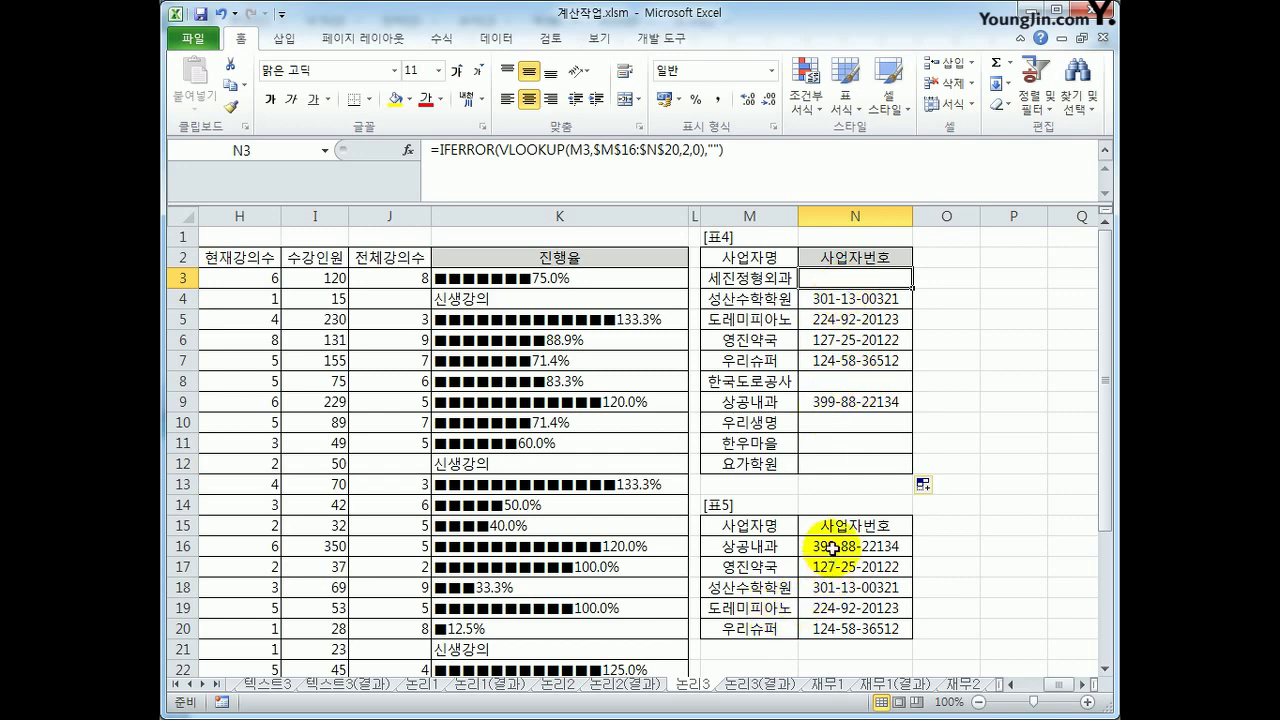
pyautogui.moveTo(833, 546); pyautogui.dragTo(833, 617)
# Nest a REPLACE function inside IFERROR in N3's formula, taking the VLOOKUP result as its old text
pyautogui.click(858, 283)
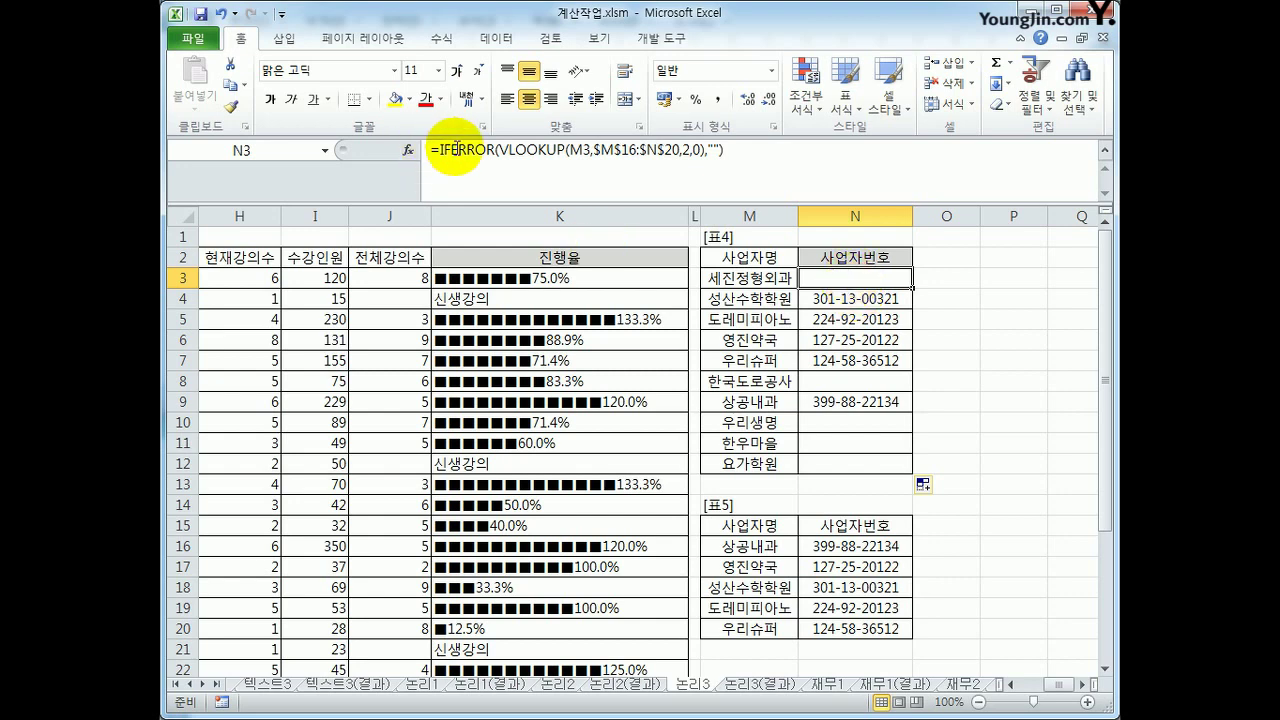
pyautogui.click(499, 150)
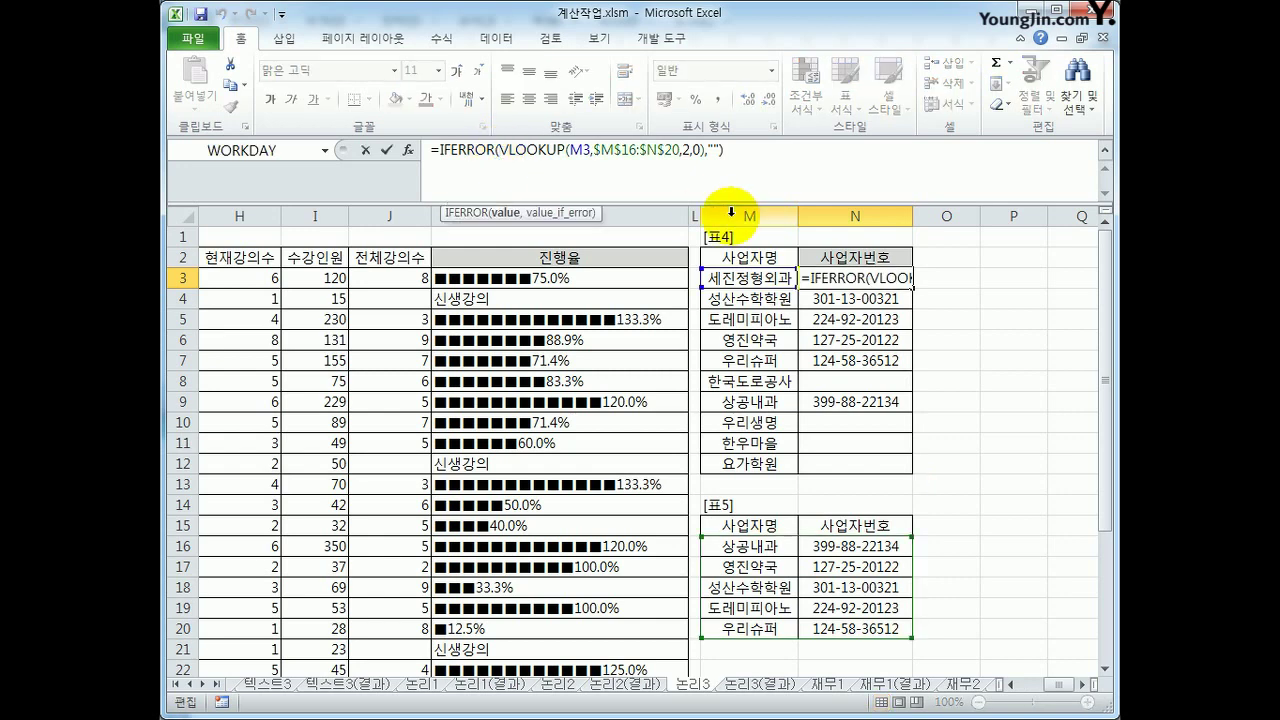
pyautogui.write('repl')
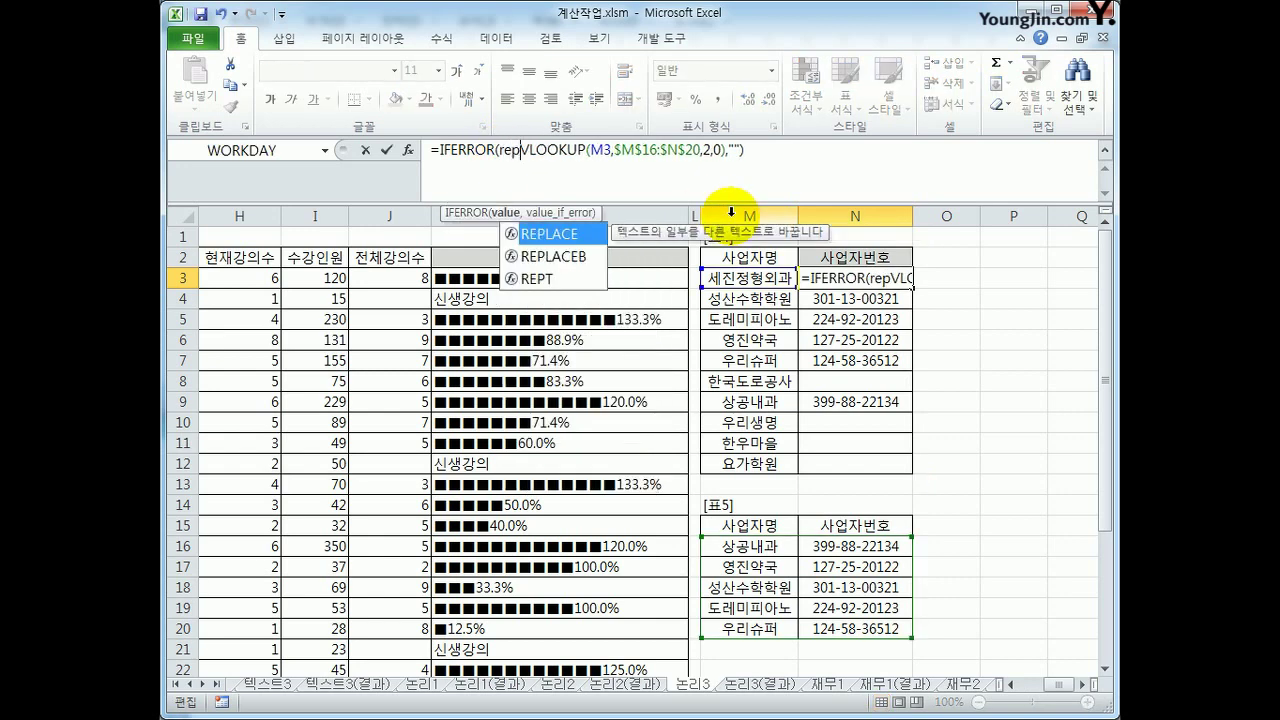
pyautogui.press('Tab')
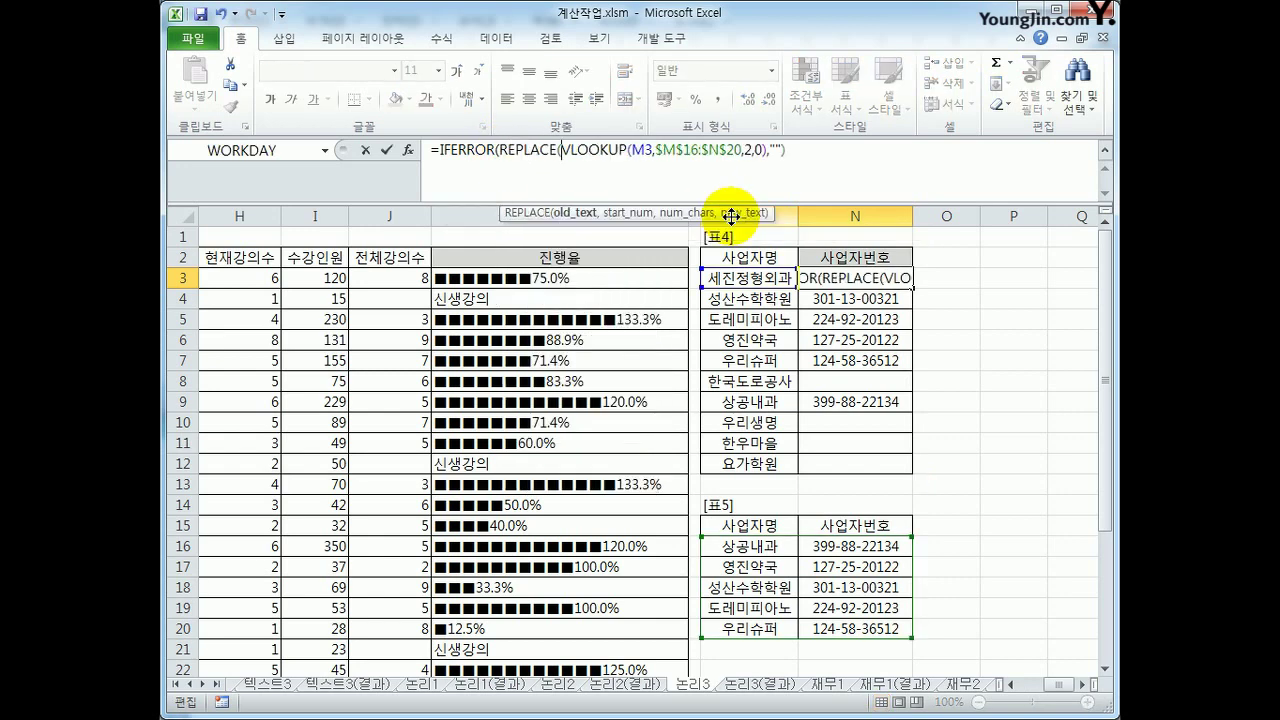
pyautogui.click(763, 150)
pyautogui.write(')')
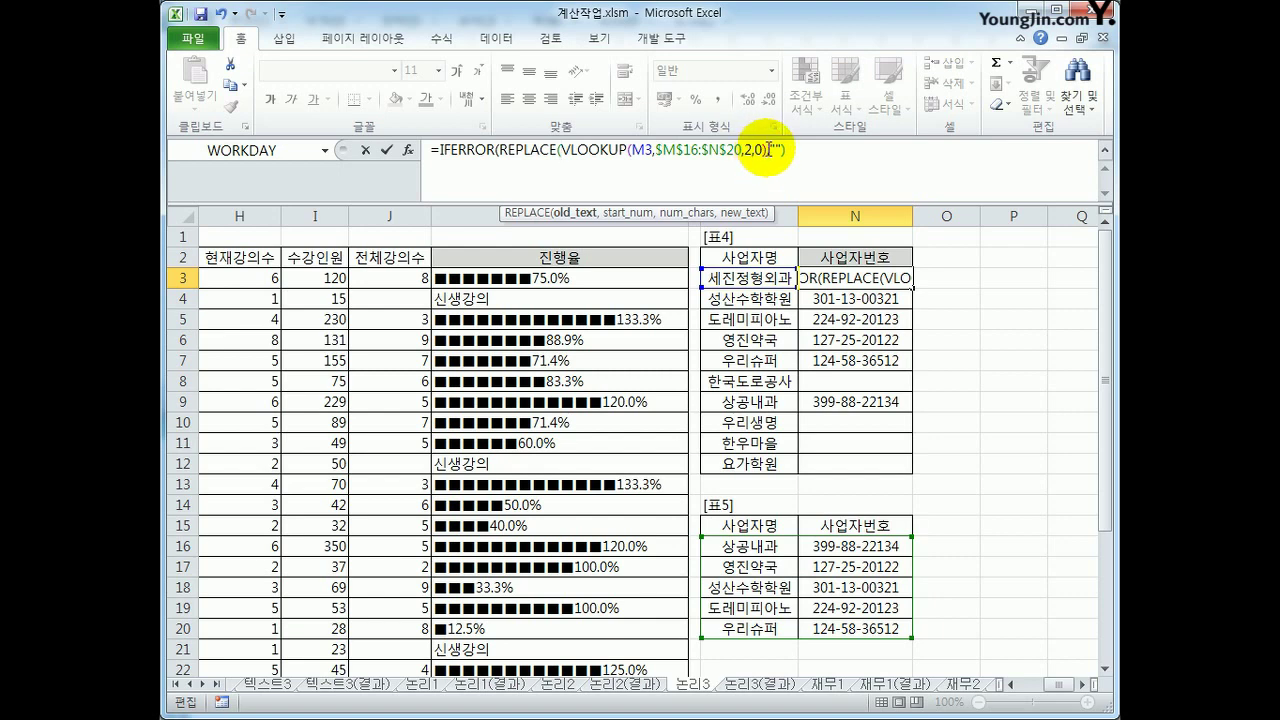
# Open the function arguments for REPLACE in N3 and set Start_num to 5 and Num_chars to 2
pyautogui.click(535, 150)
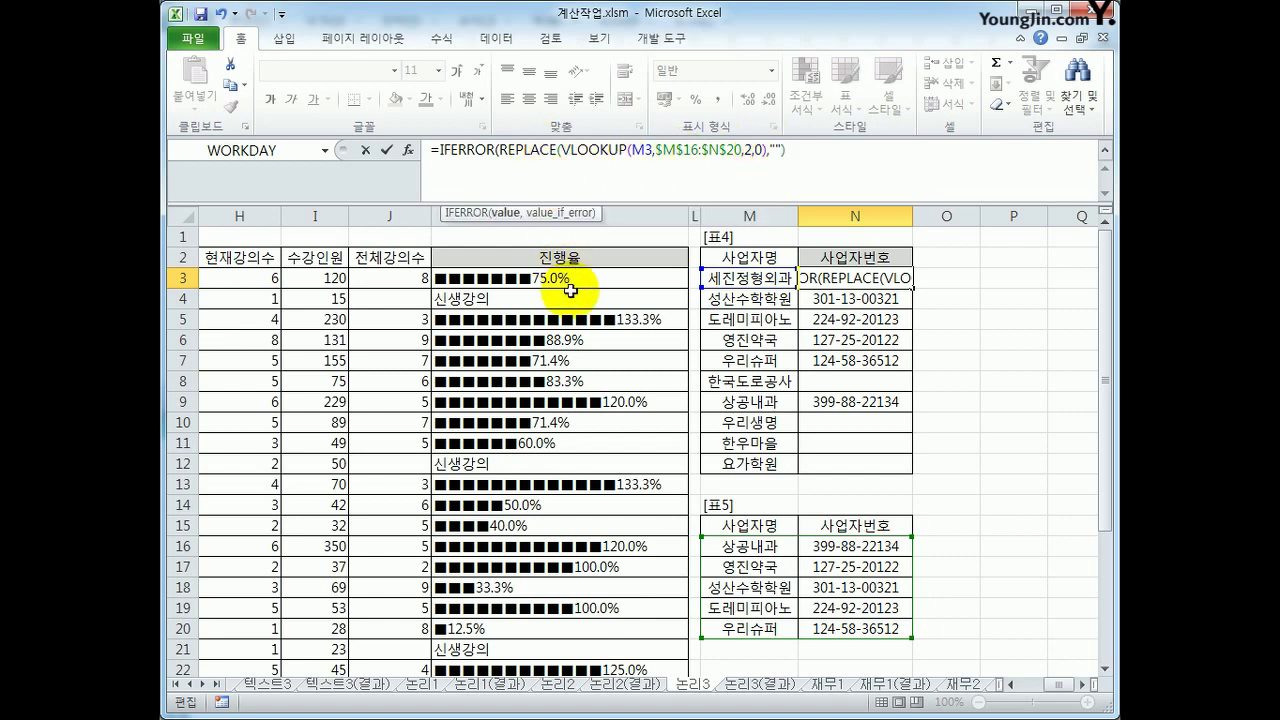
pyautogui.click(408, 150)
pyautogui.moveTo(654, 346); pyautogui.dragTo(634, 371)
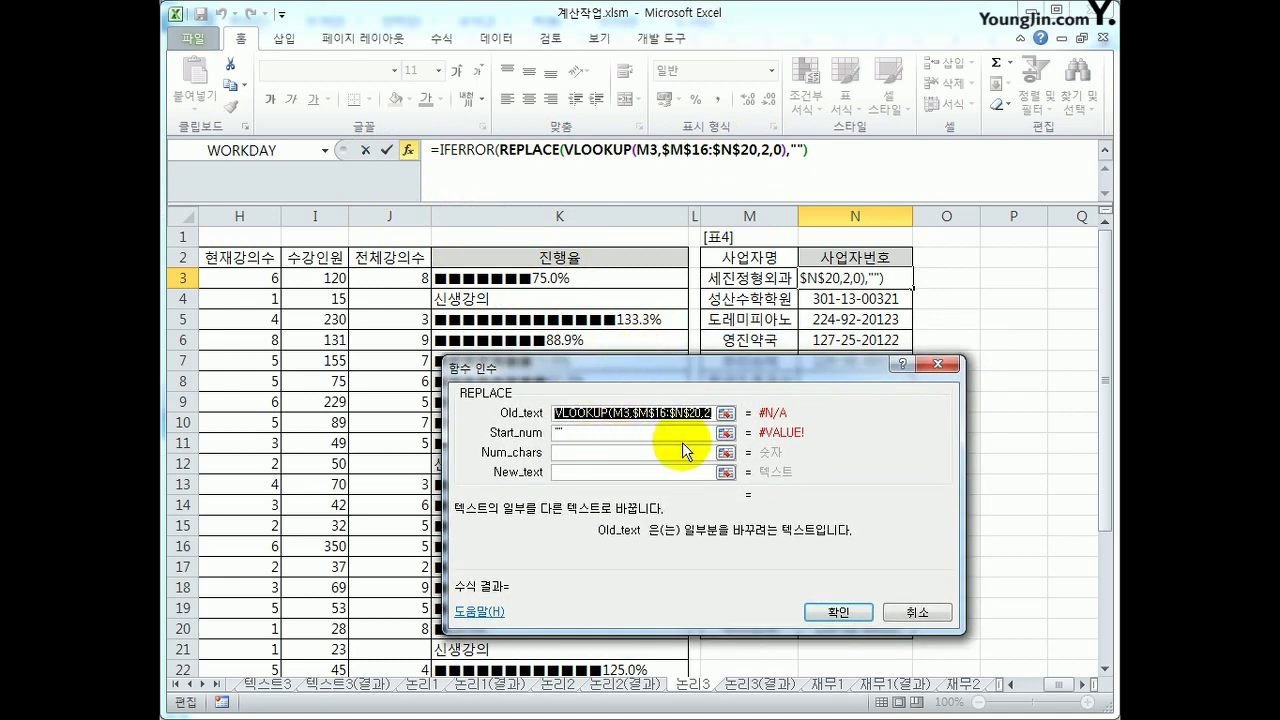
pyautogui.click(603, 434)
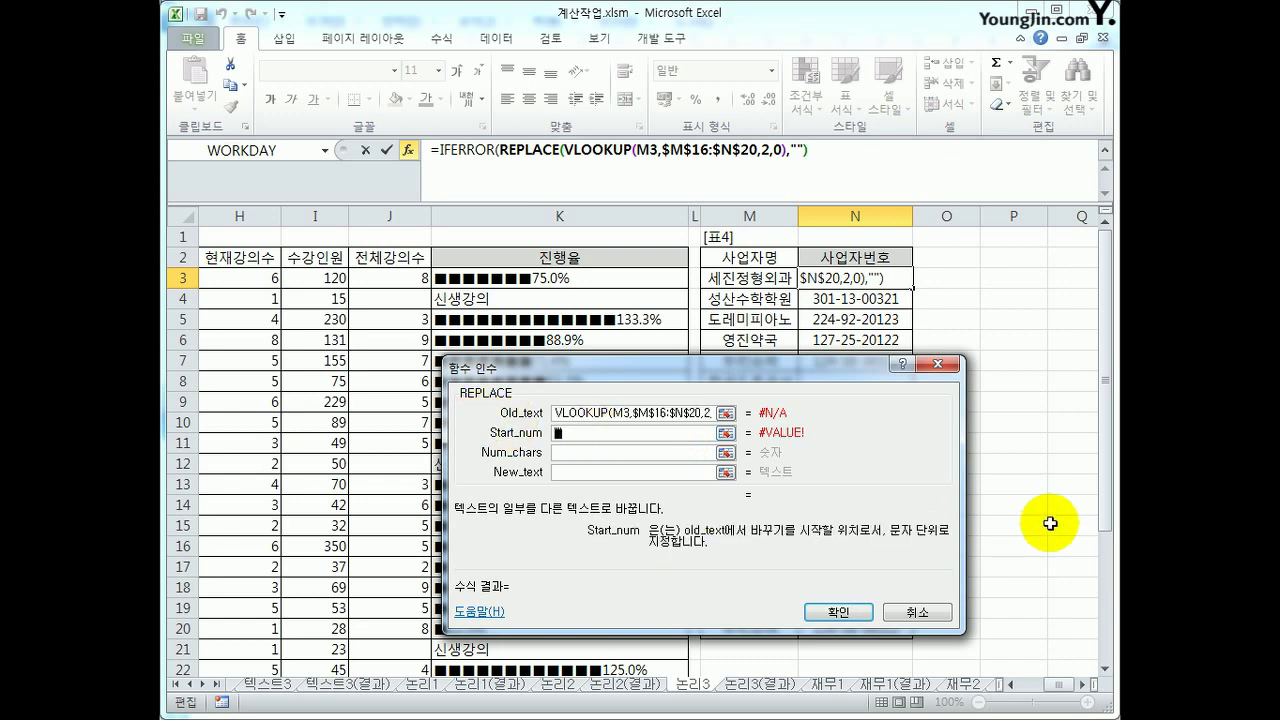
pyautogui.press('BackSpace')
pyautogui.press('BackSpace')
pyautogui.write('5')
pyautogui.press('Tab')
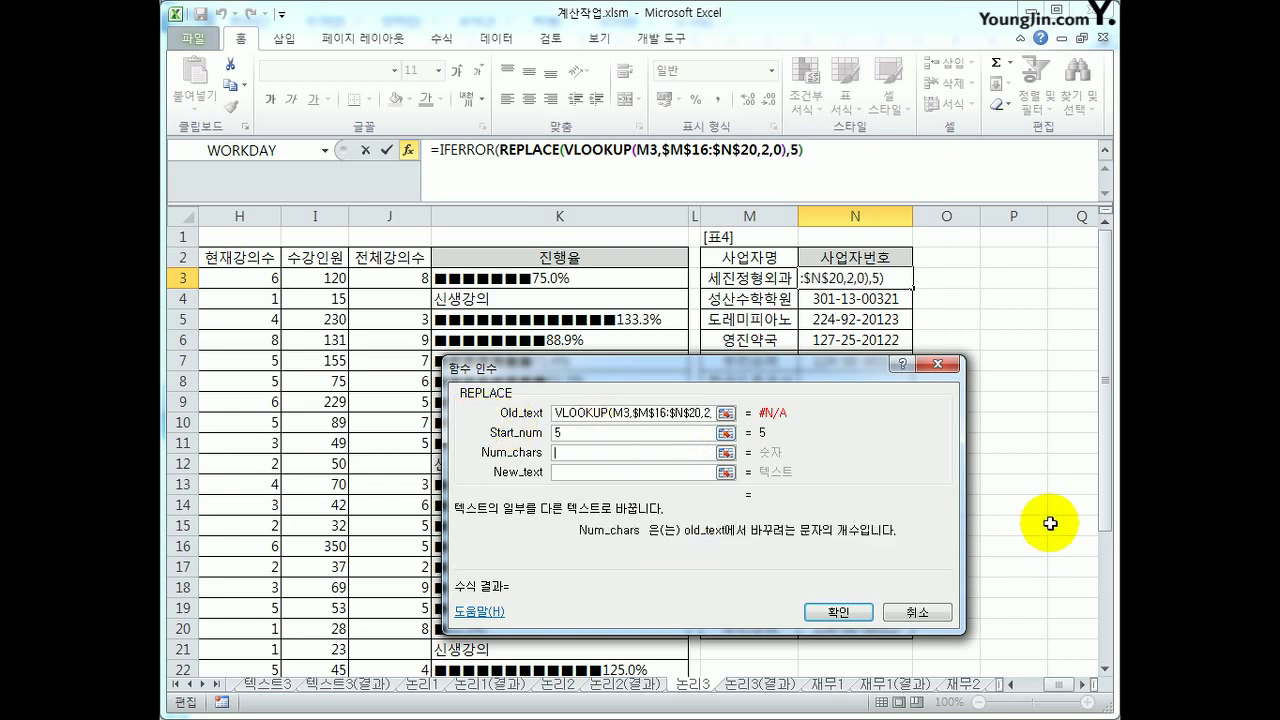
pyautogui.write('2')
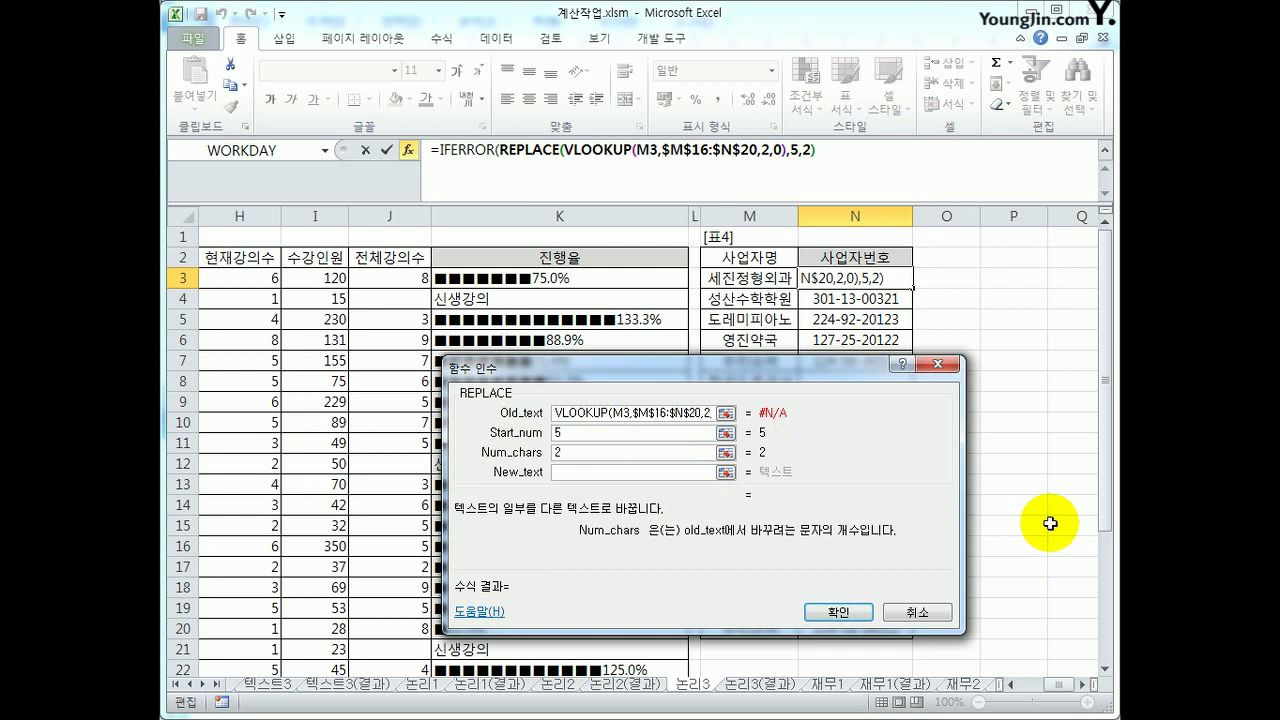
pyautogui.press('Tab')
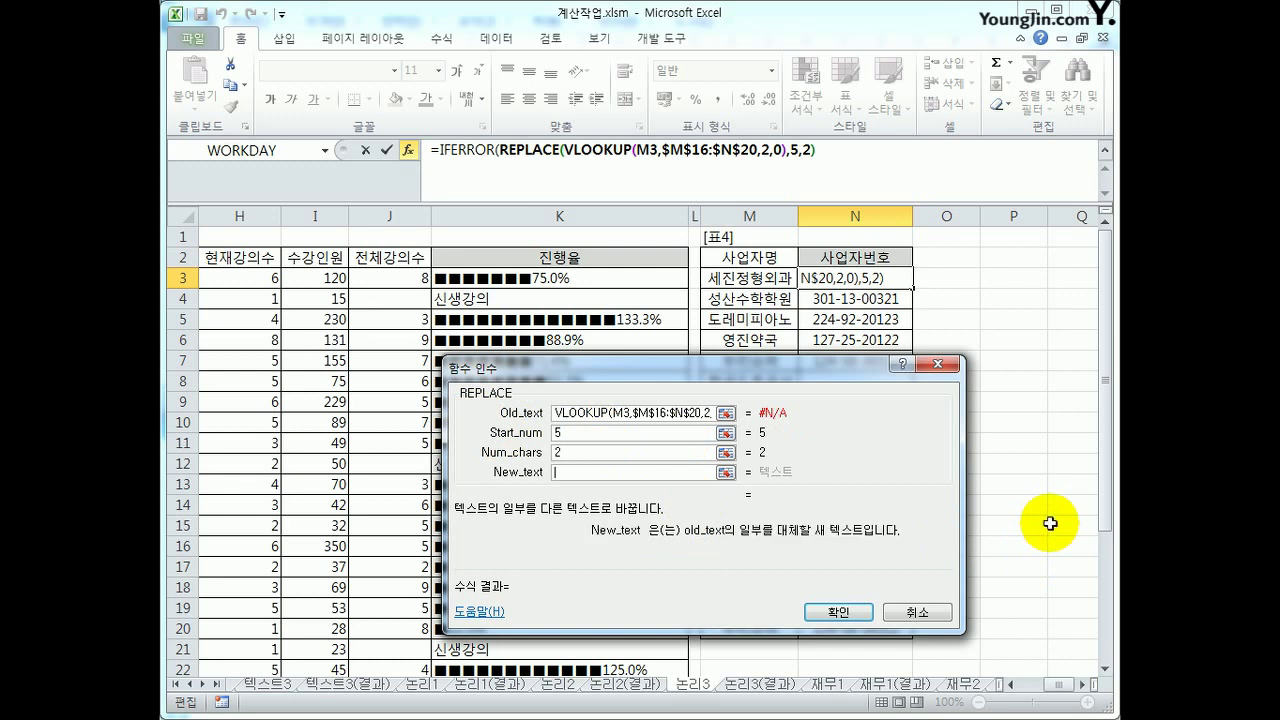
# Set REPLACE's New_text to two ○ symbols in N3's formula and accept the function arguments
pyautogui.write('ㅁ')
pyautogui.press('Hangul_Hanja')
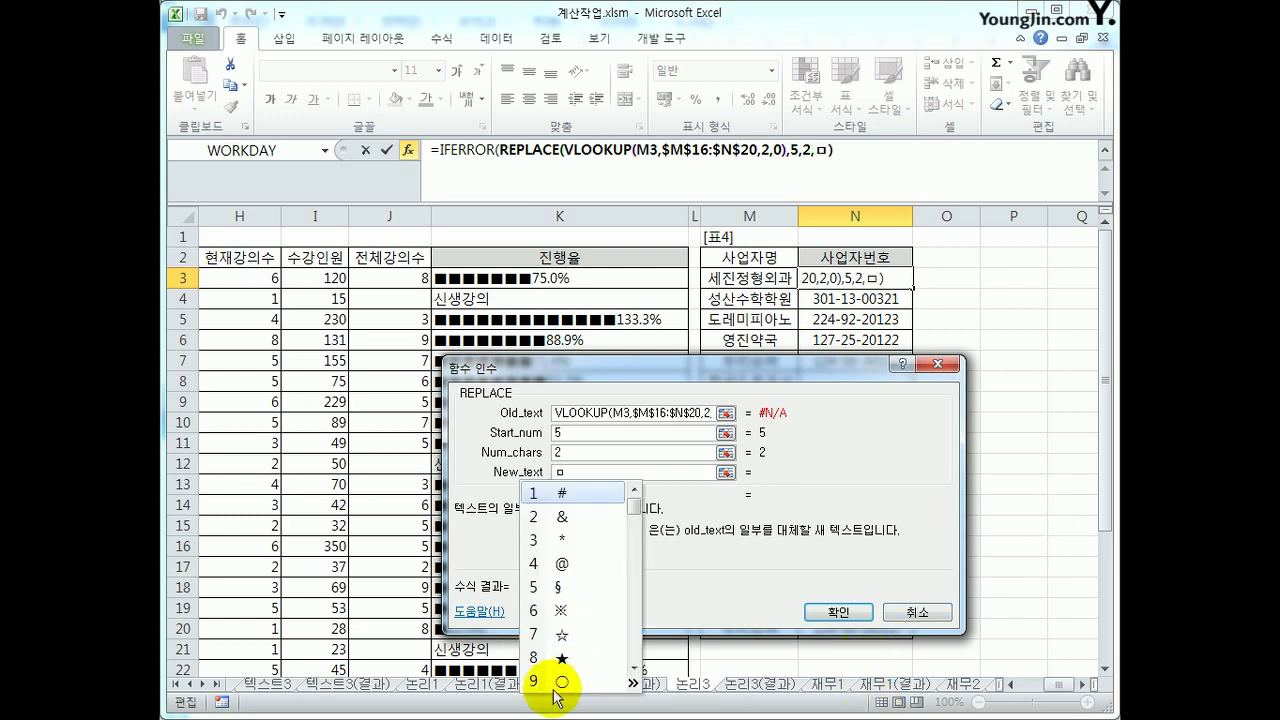
pyautogui.click(563, 680)
pyautogui.write('ㅁ')
pyautogui.press('Hangul_Hanja')
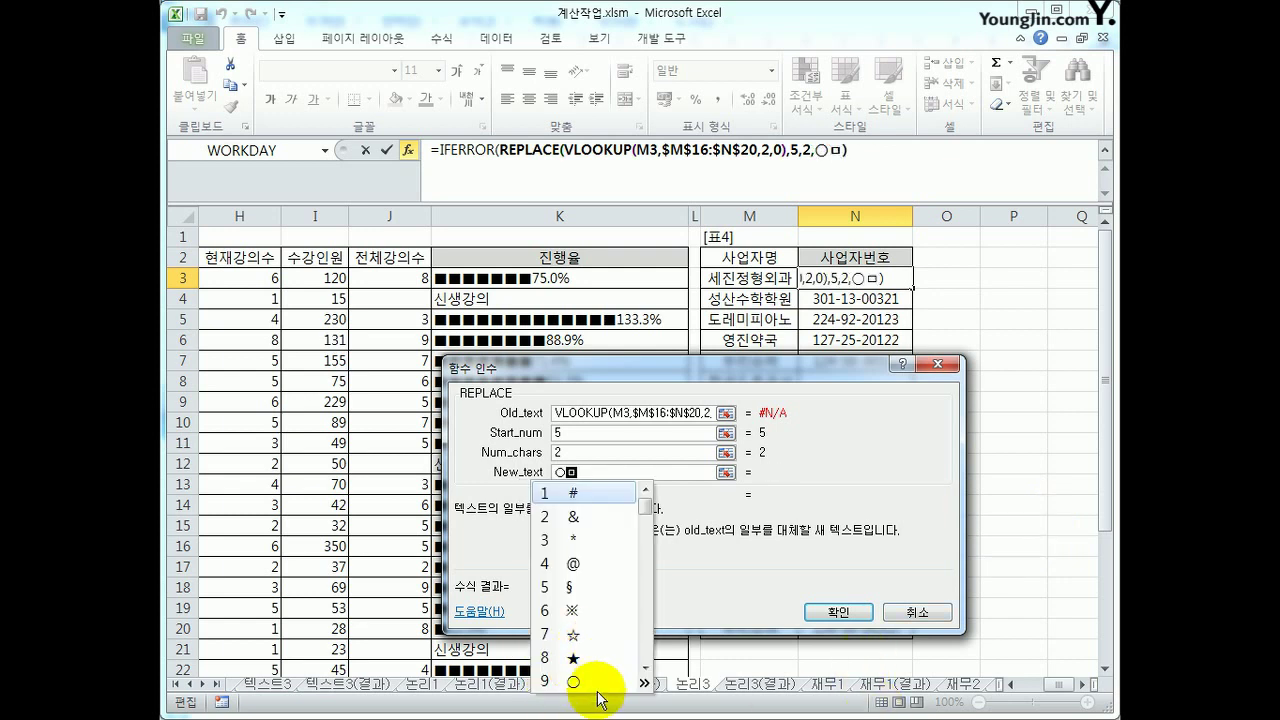
pyautogui.click(581, 686)
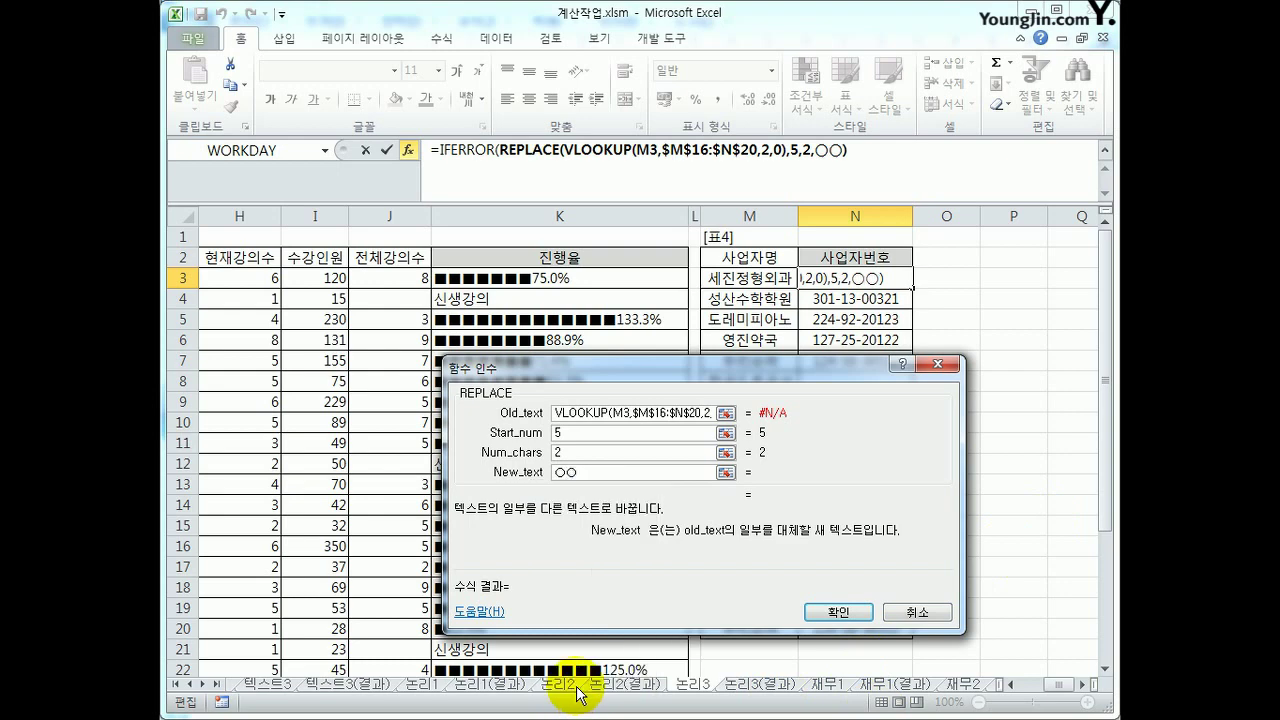
pyautogui.click(838, 612)
pyautogui.click(341, 537)
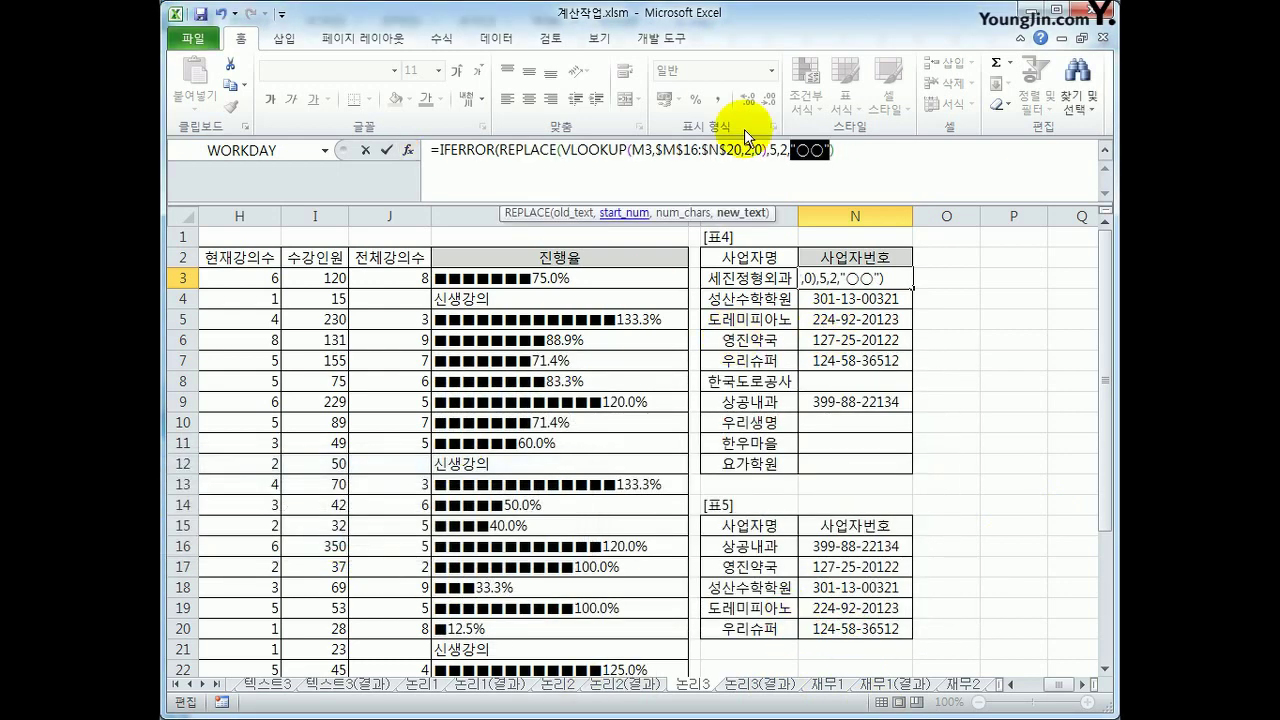
# Finish N3's IFERROR formula after the REPLACE part with "" as the error value and enter it
pyautogui.click(833, 150)
pyautogui.write(')')
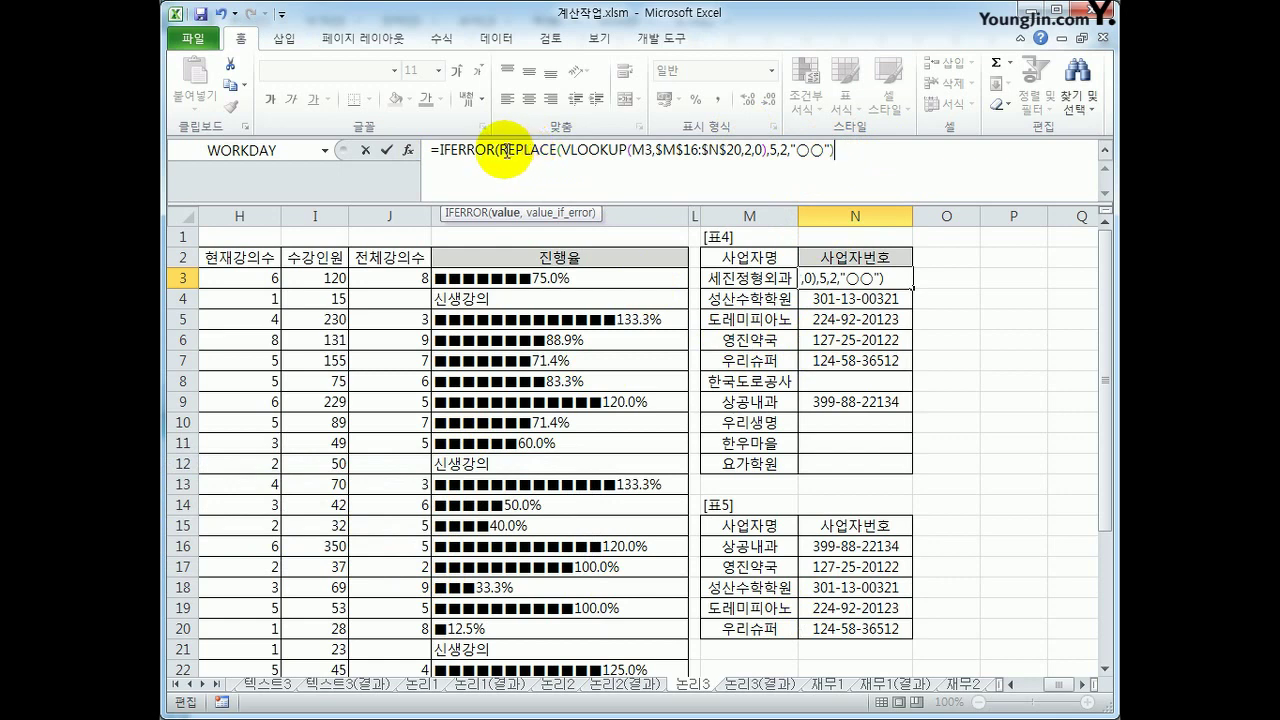
pyautogui.moveTo(499, 150); pyautogui.dragTo(829, 150)
pyautogui.click(838, 152)
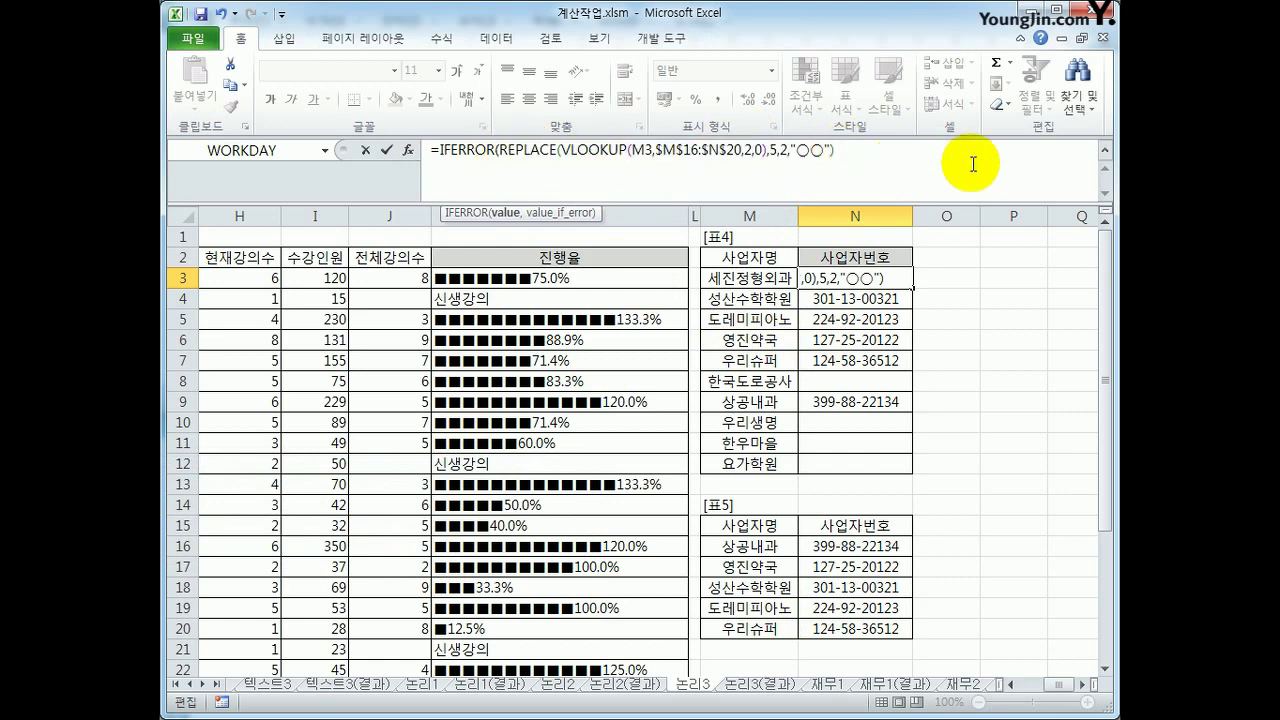
pyautogui.write(',""')
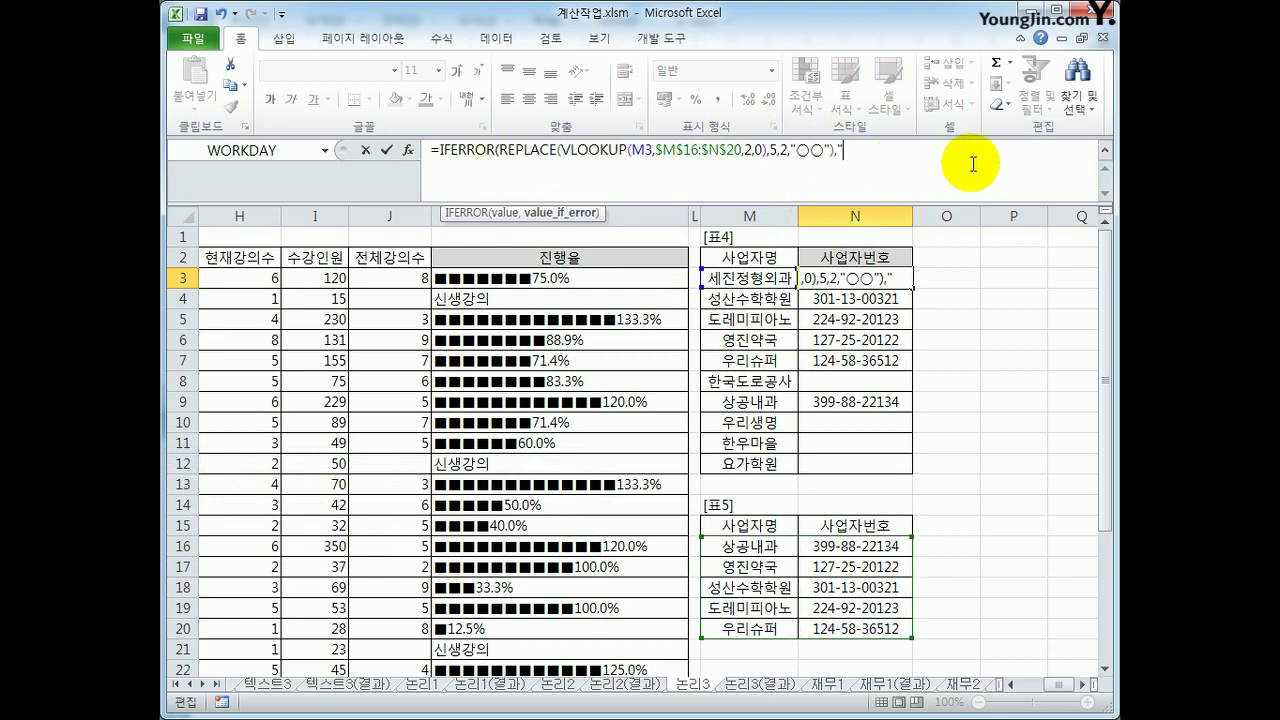
pyautogui.write(')')
pyautogui.press('Return')
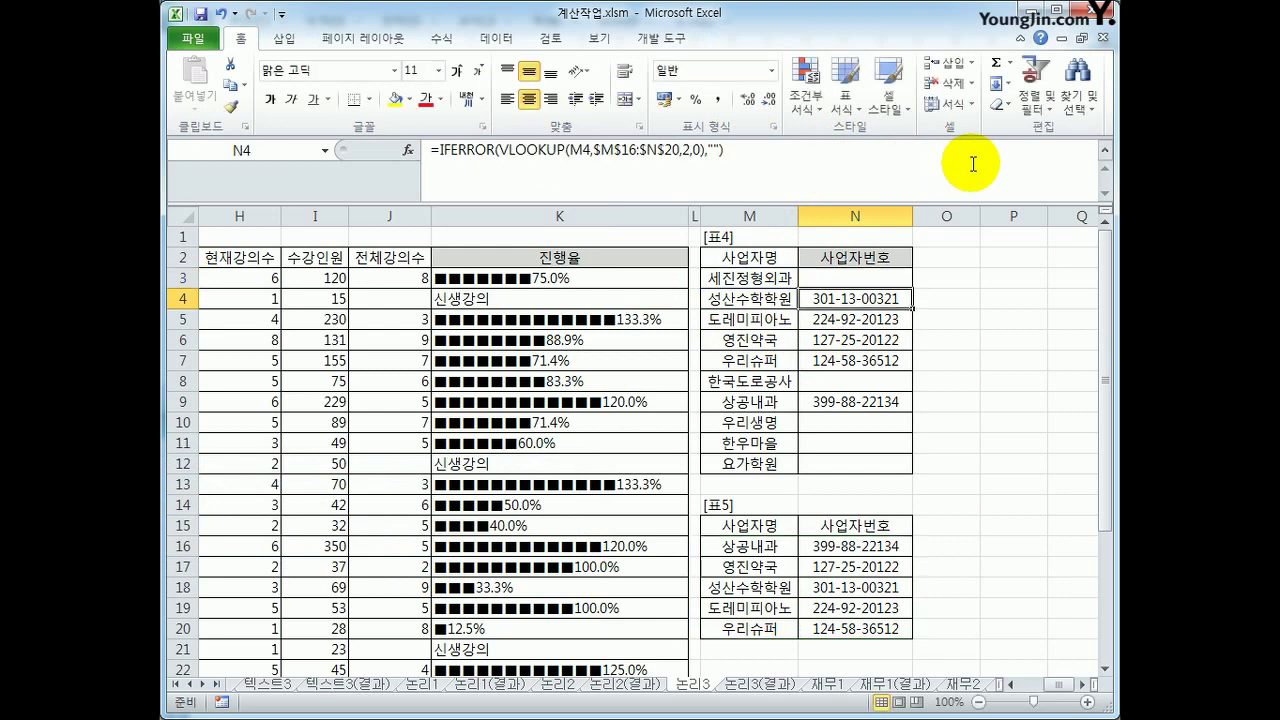
# Fill N3's formula down the 사업자번호 column of [표4] to N12 and check the filled cells
pyautogui.press('Up')
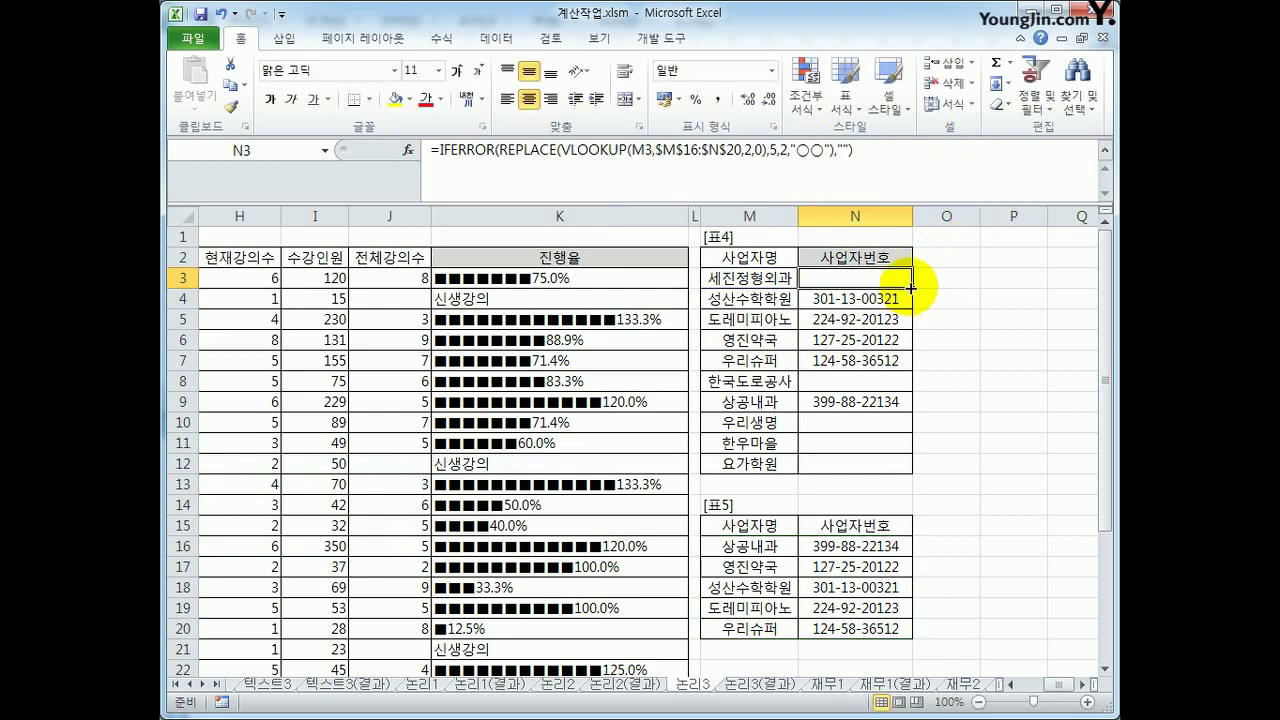
pyautogui.moveTo(911, 288); pyautogui.dragTo(908, 465)
pyautogui.click(848, 302)
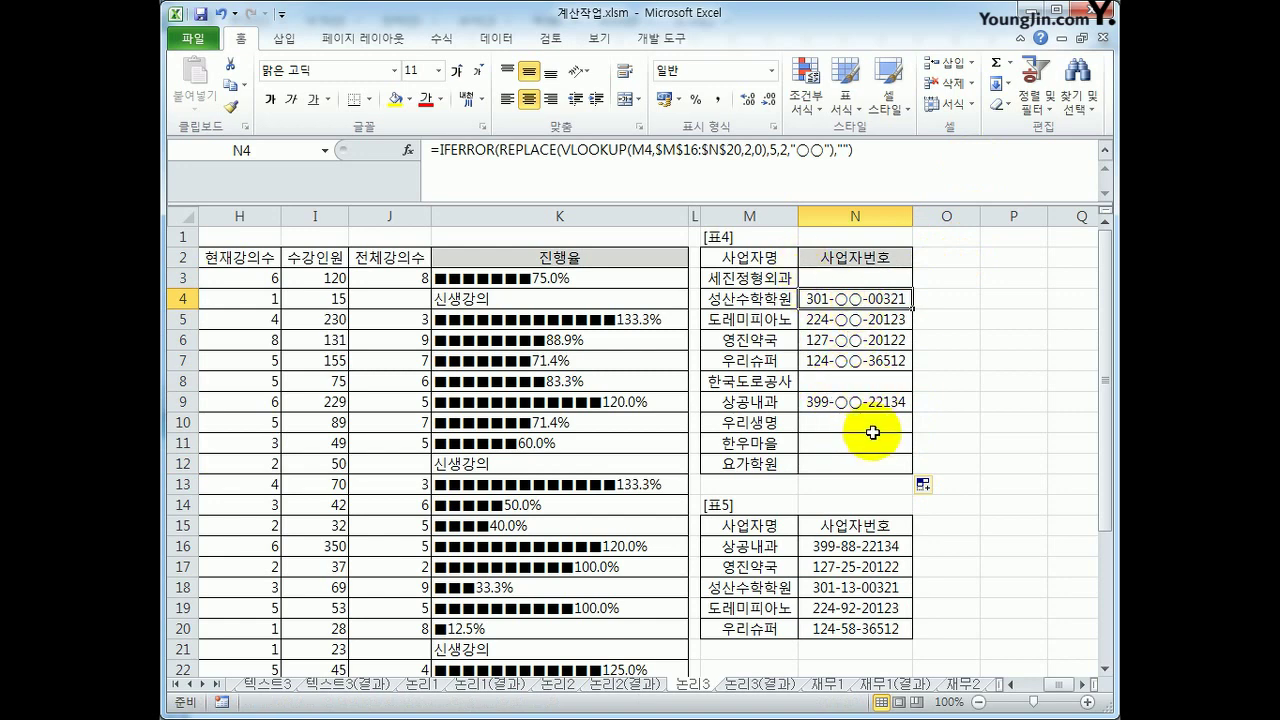
pyautogui.click(866, 401)
# Review the REPLACE arguments in N3's formula: Old_text, Start_num, Num_chars and New_text
pyautogui.click(862, 278)
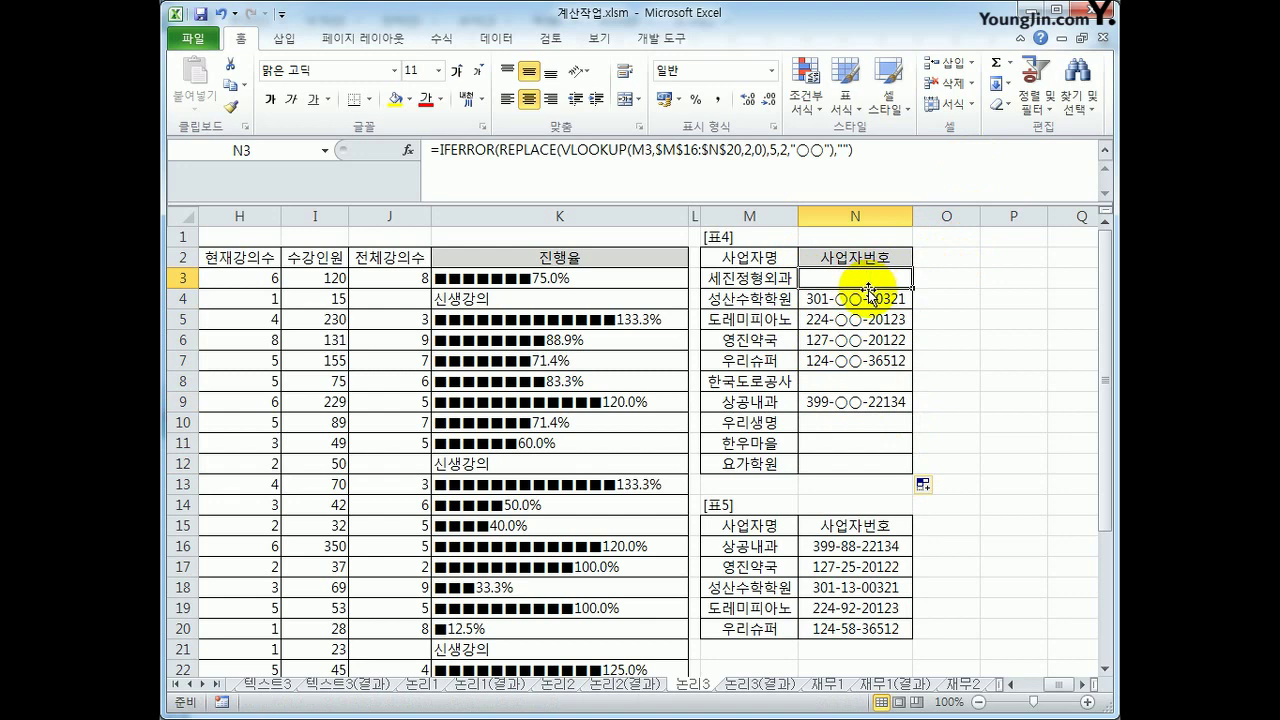
pyautogui.click(534, 163)
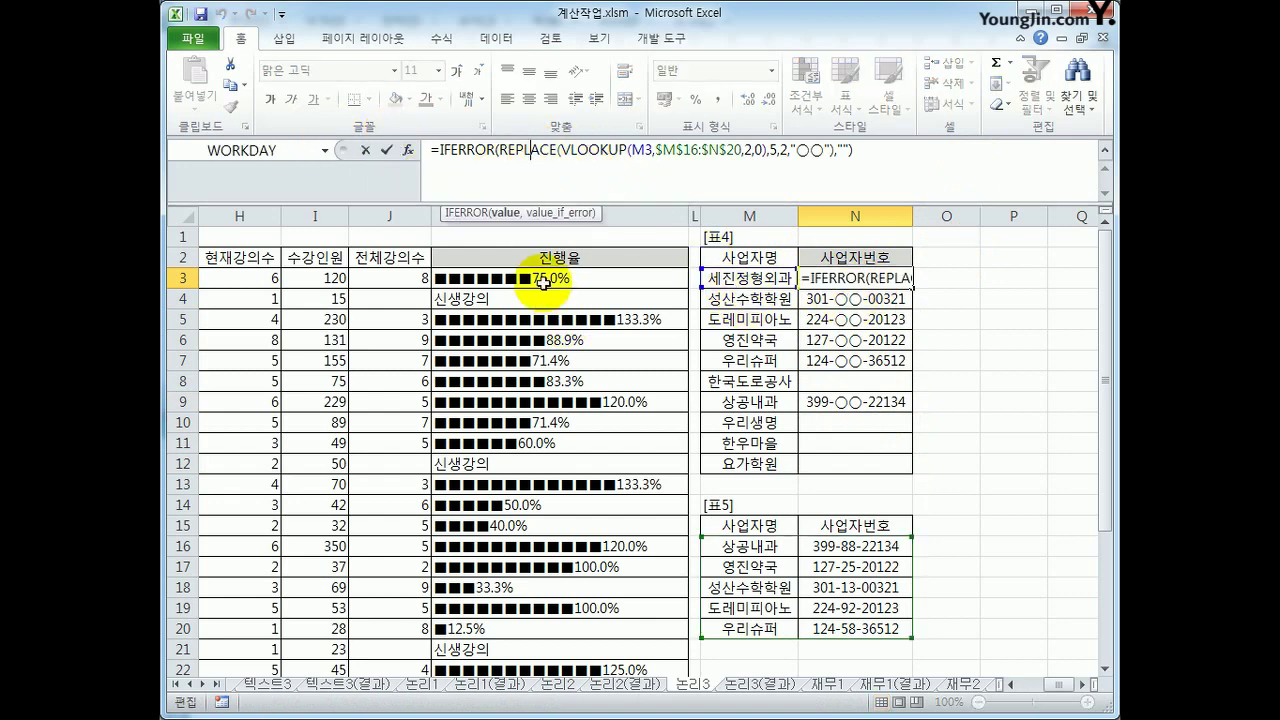
pyautogui.click(409, 150)
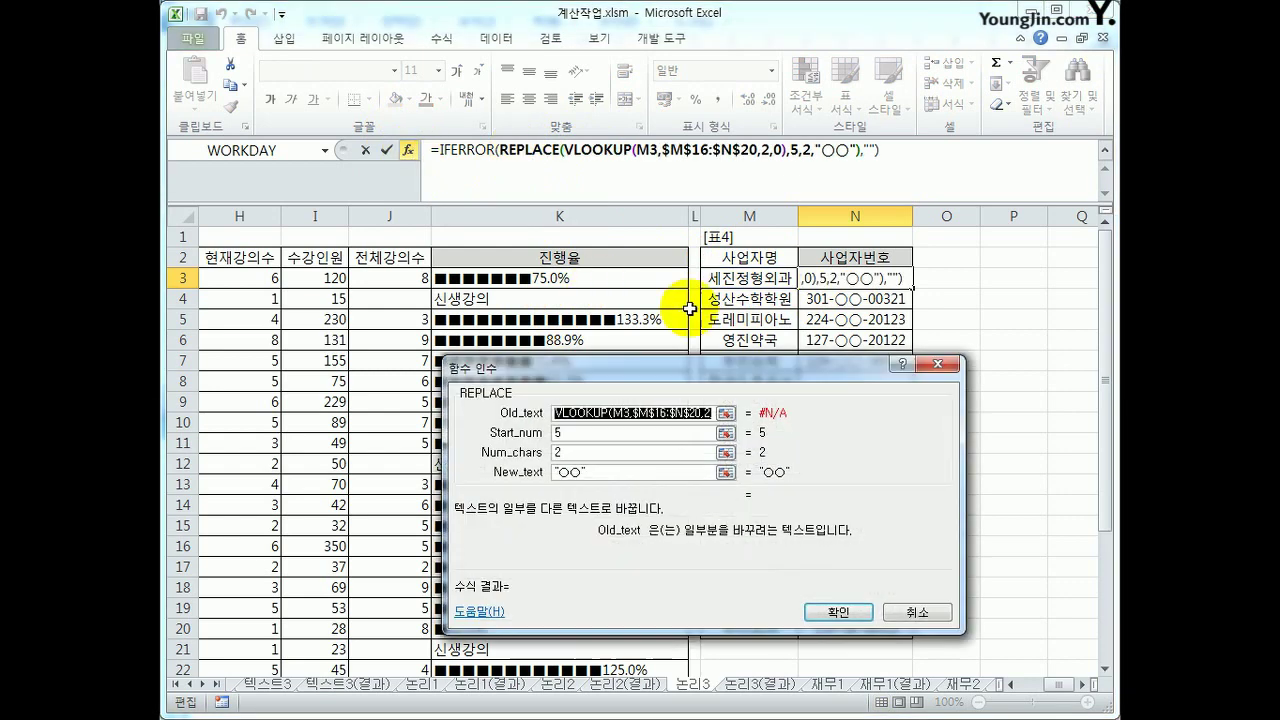
pyautogui.moveTo(689, 366); pyautogui.dragTo(624, 321)
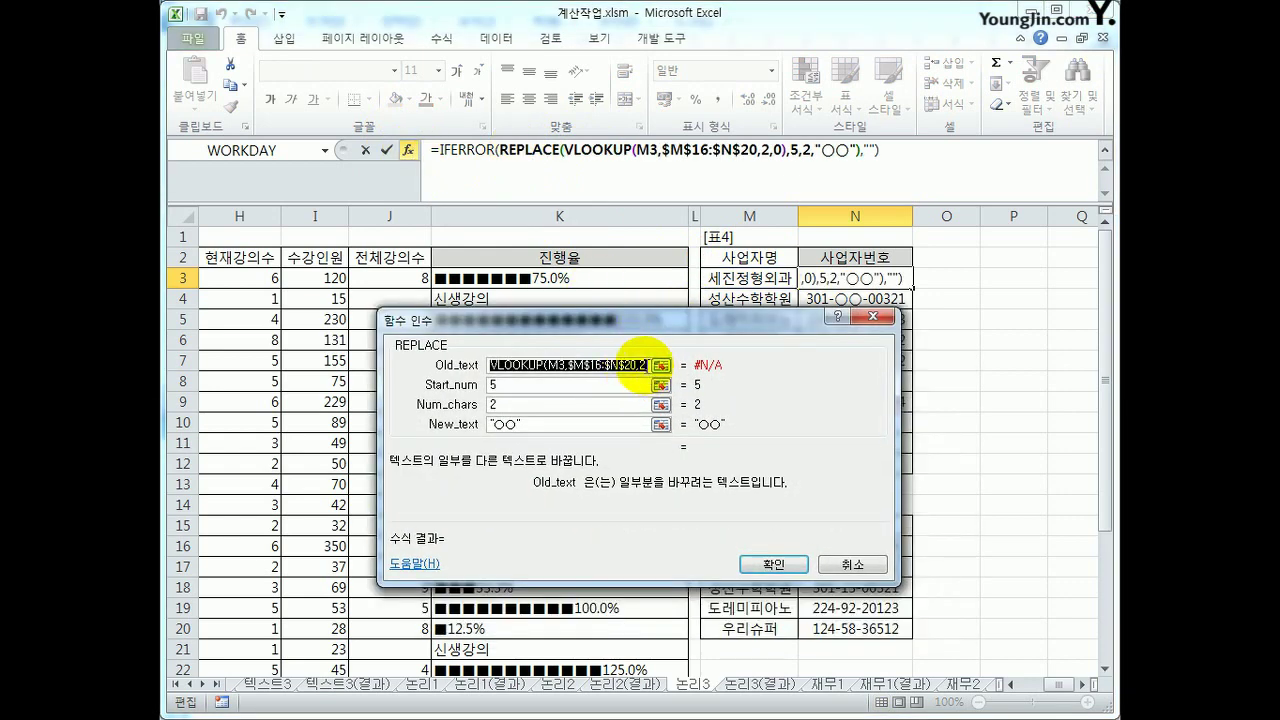
pyautogui.moveTo(640, 366); pyautogui.dragTo(496, 360)
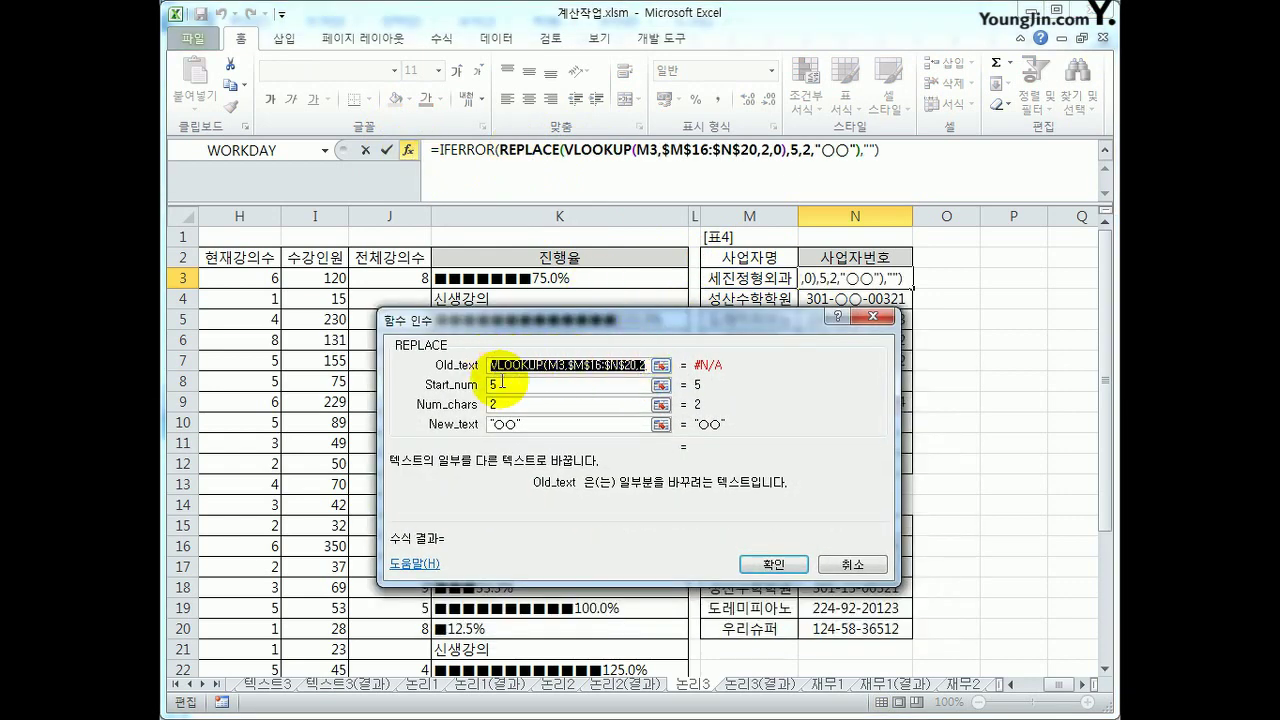
pyautogui.doubleClick(500, 384)
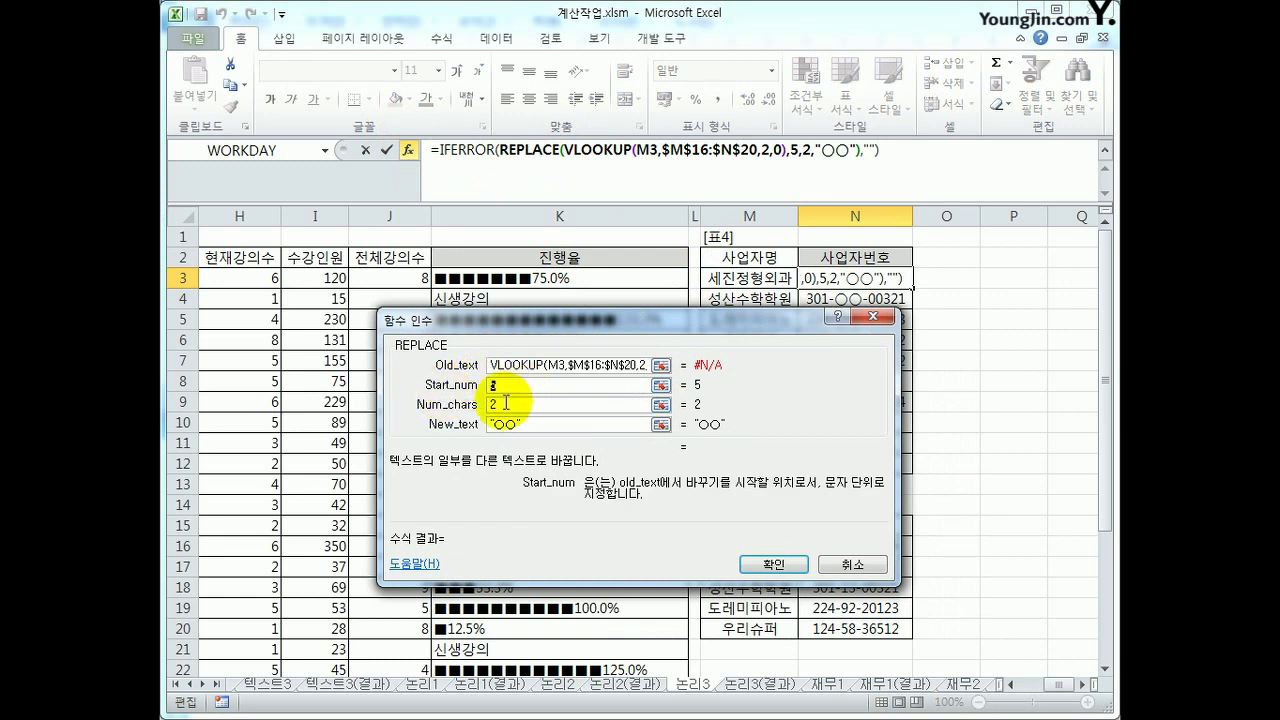
pyautogui.doubleClick(498, 404)
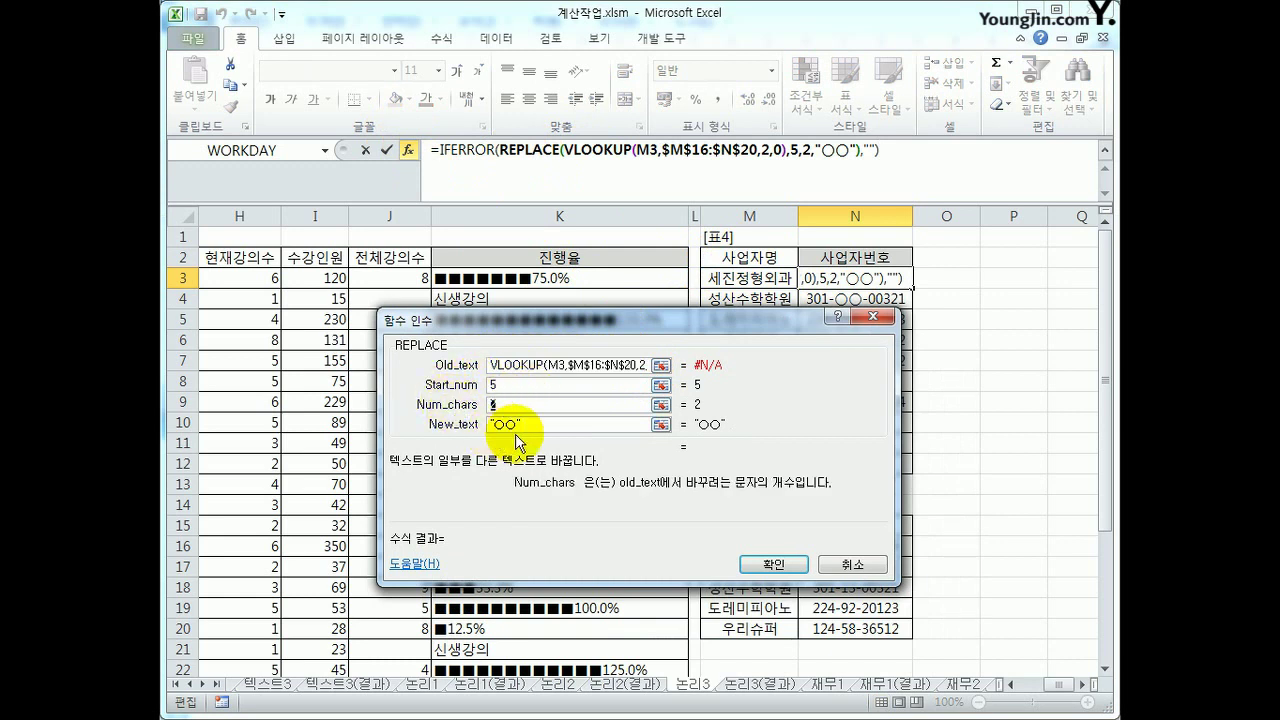
pyautogui.doubleClick(505, 424)
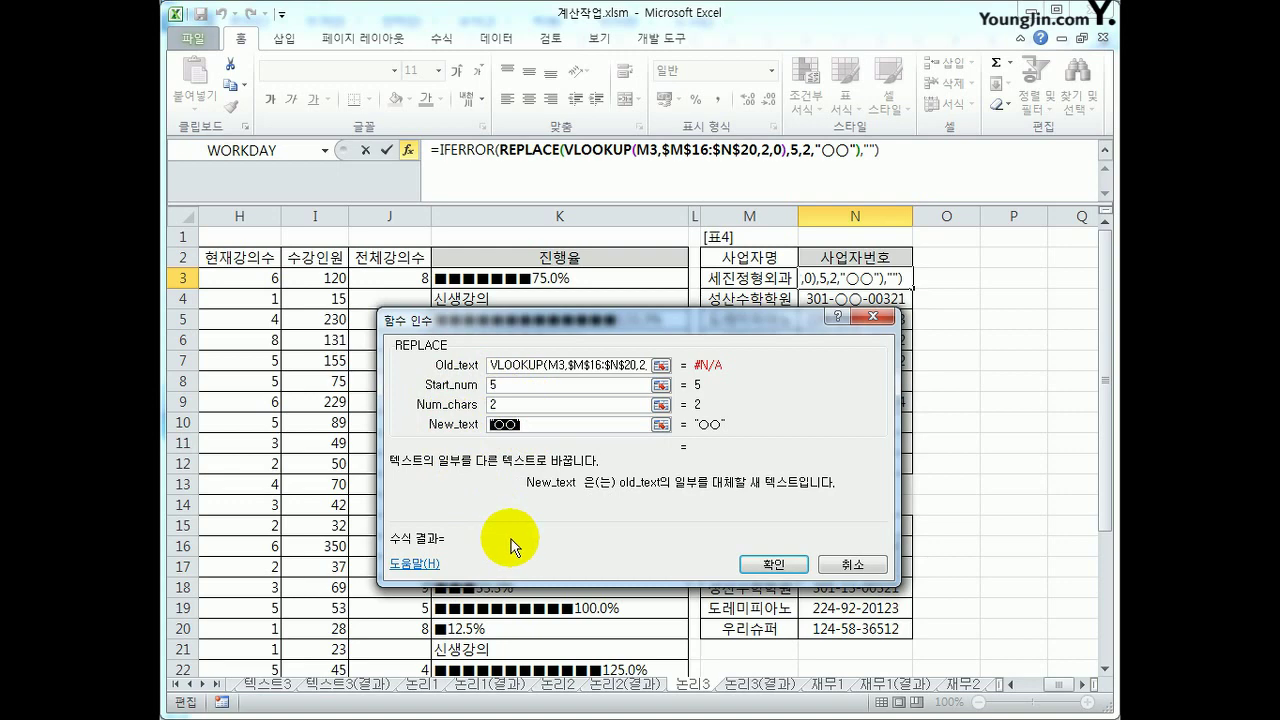
pyautogui.click(773, 564)
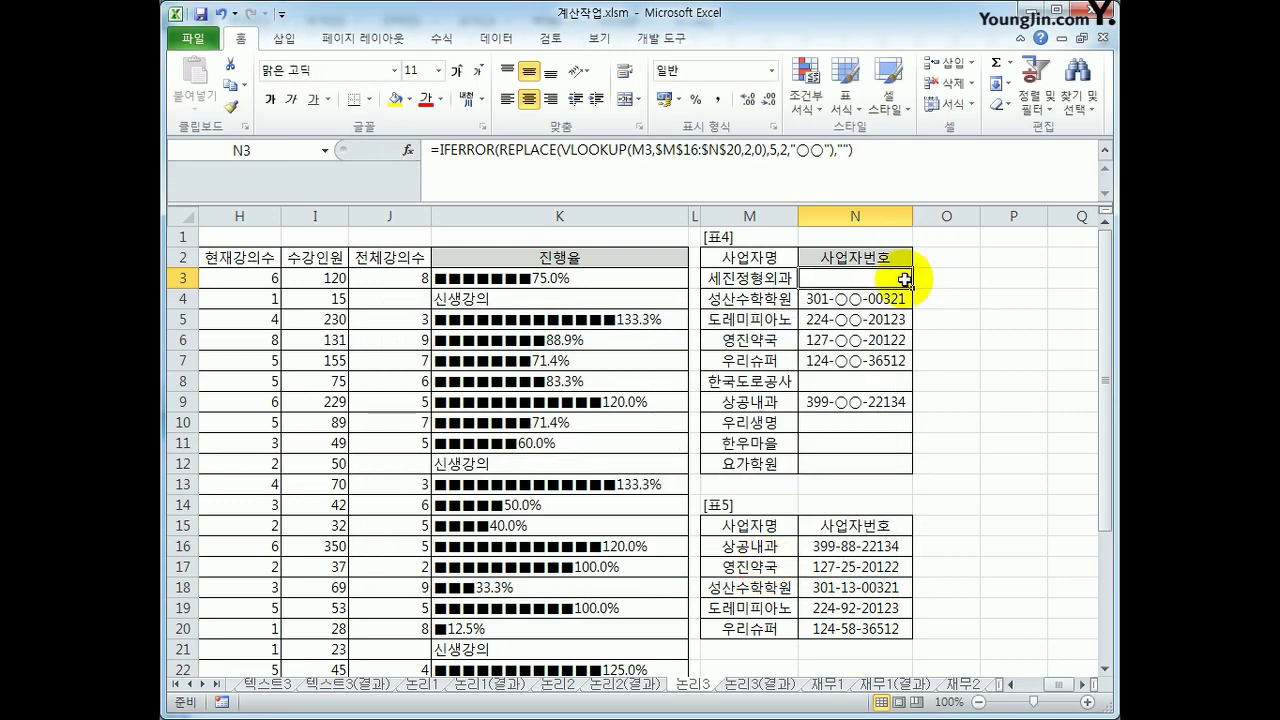